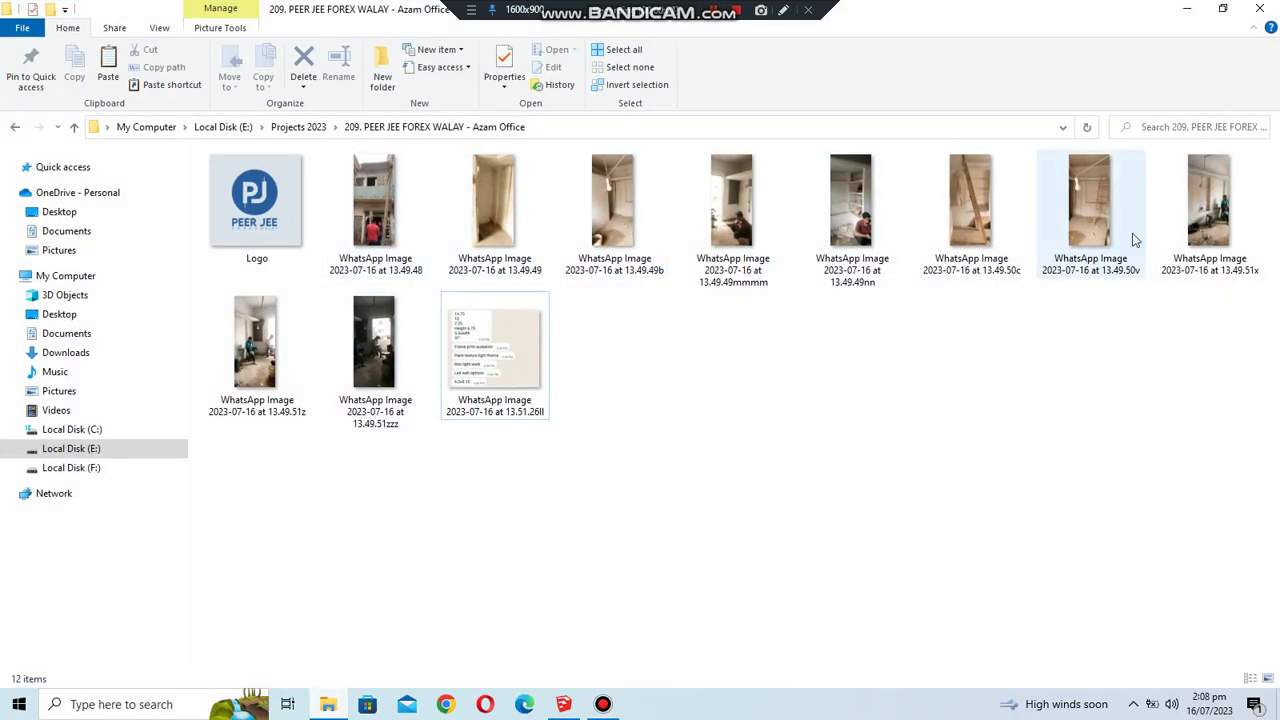
- Browse through the site reference photos in Windows Photos
double_click(276, 204)
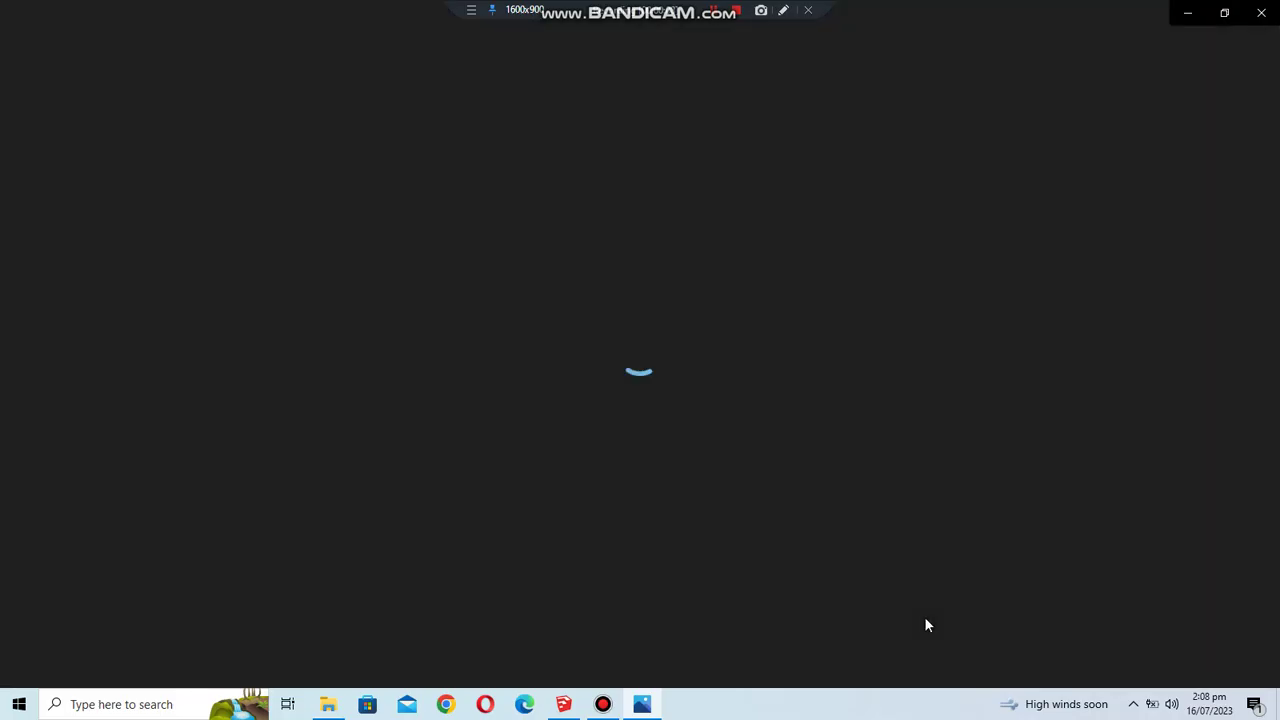
key("Right")
key("Right")
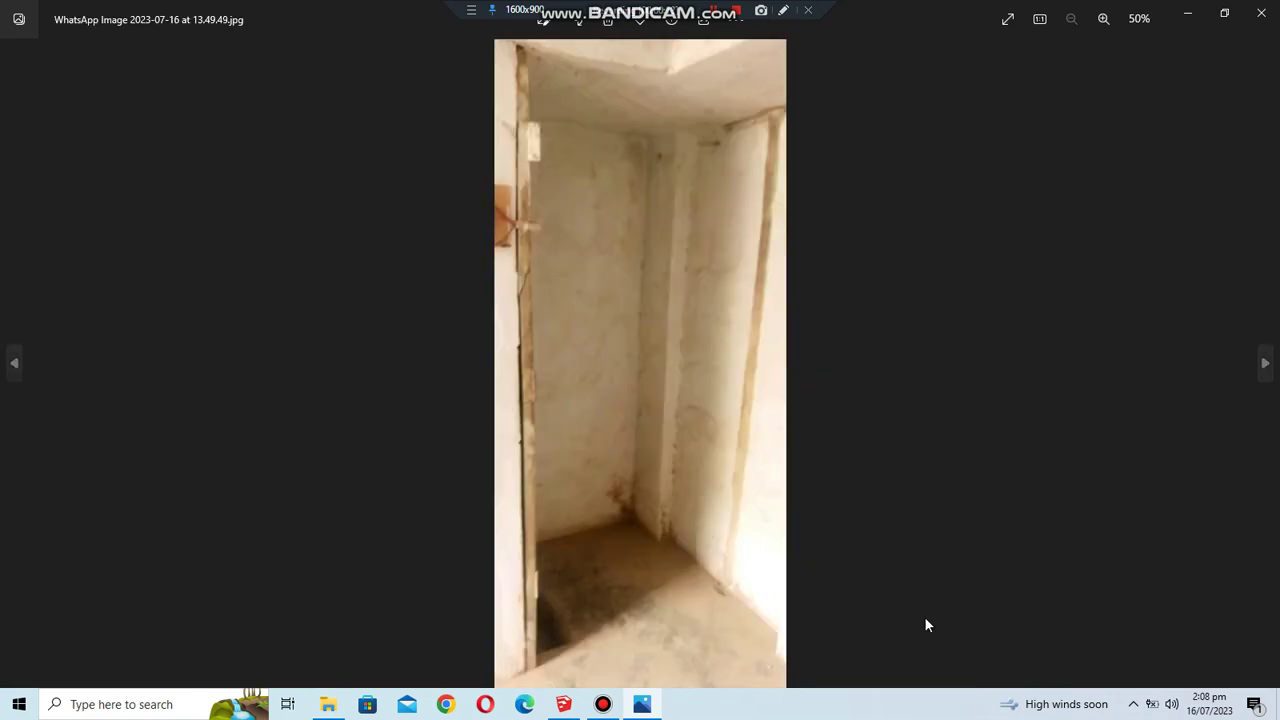
key("Right")
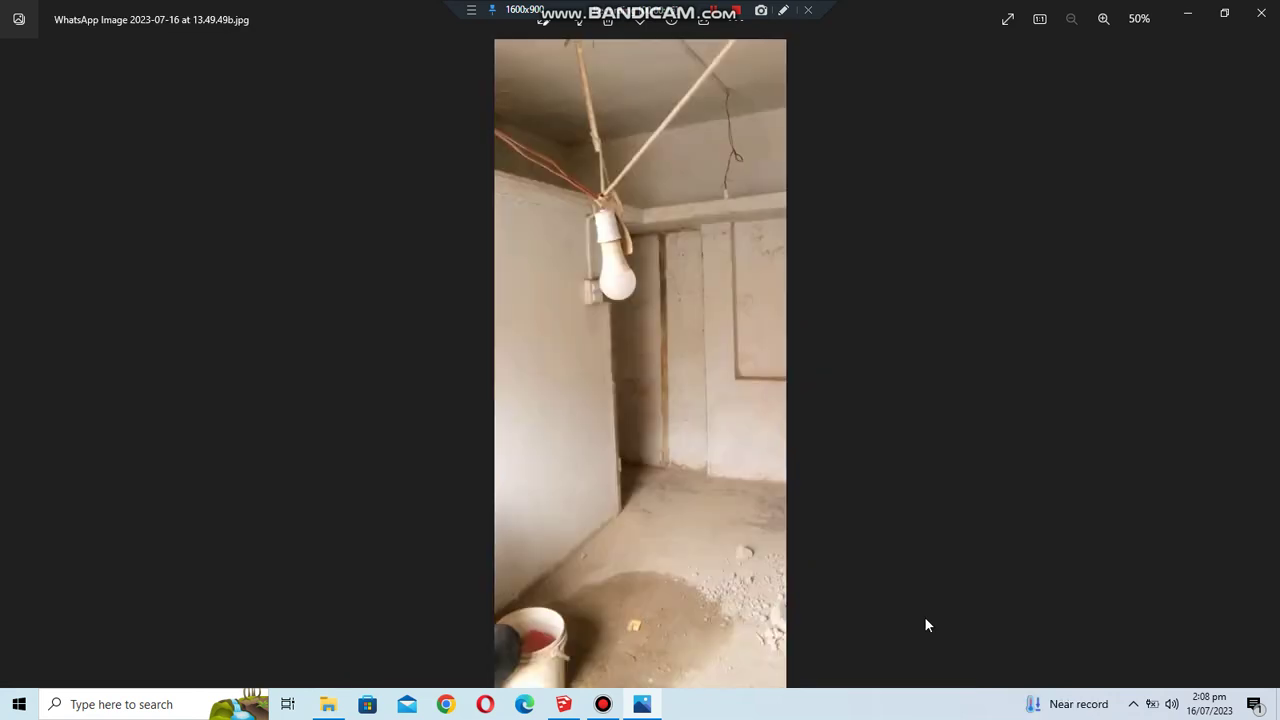
key("Right")
key("Right")
key("Right")
key("Right")
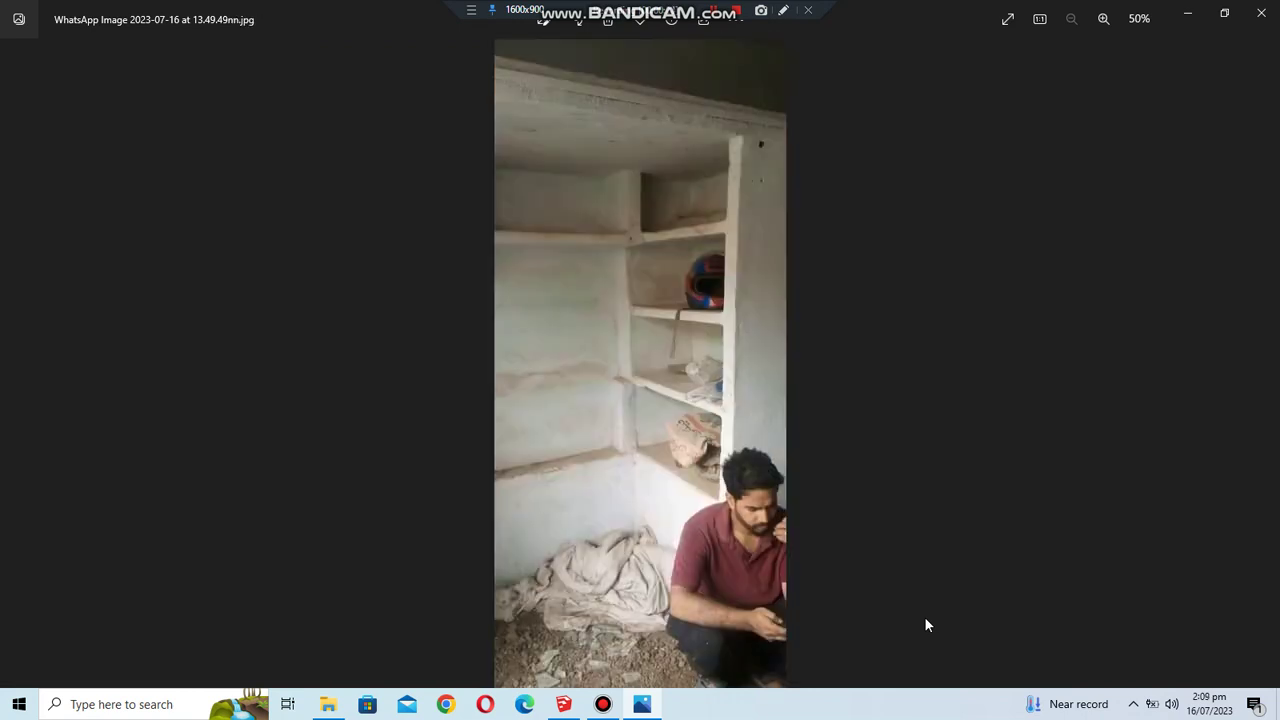
key("Right")
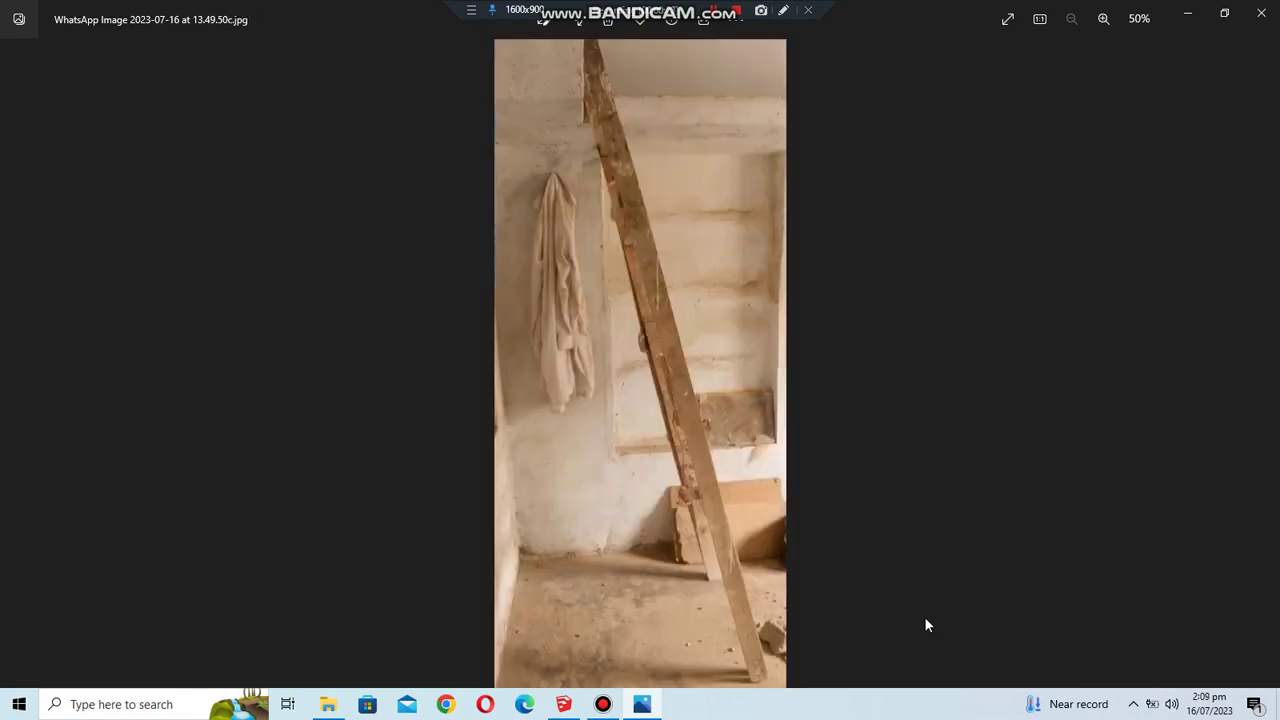
key("Right")
key("Right")
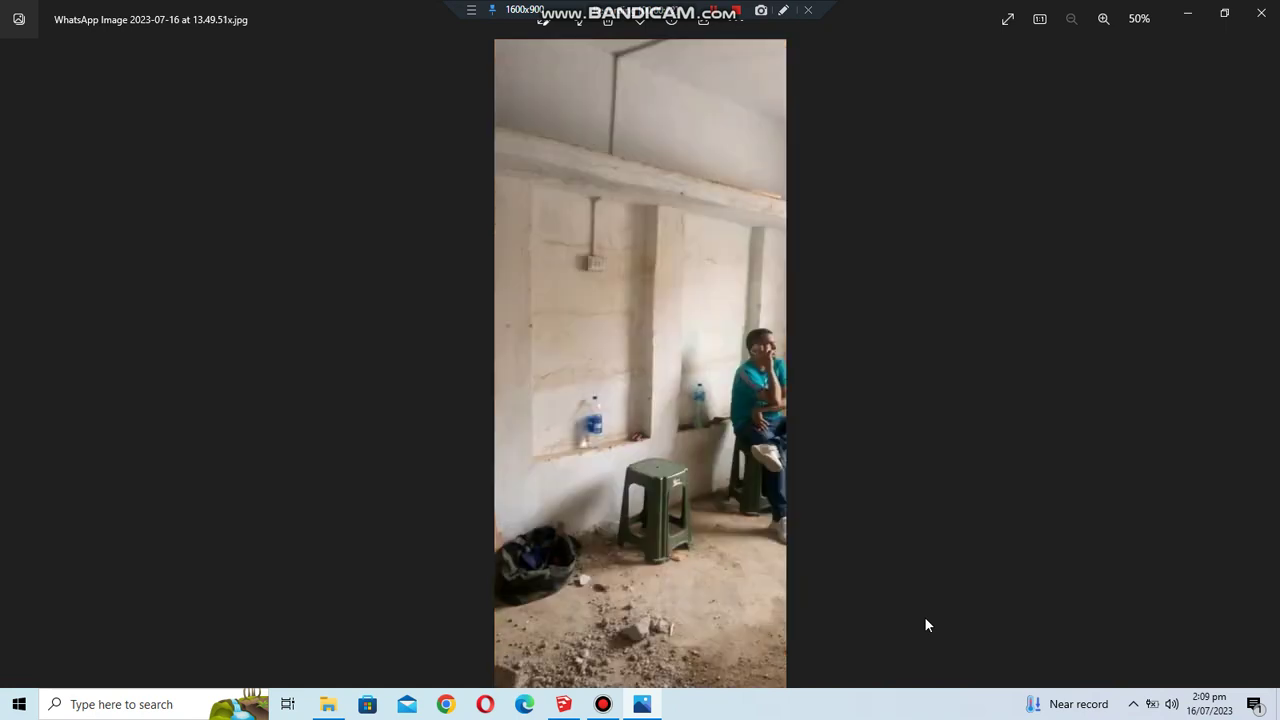
key("Right")
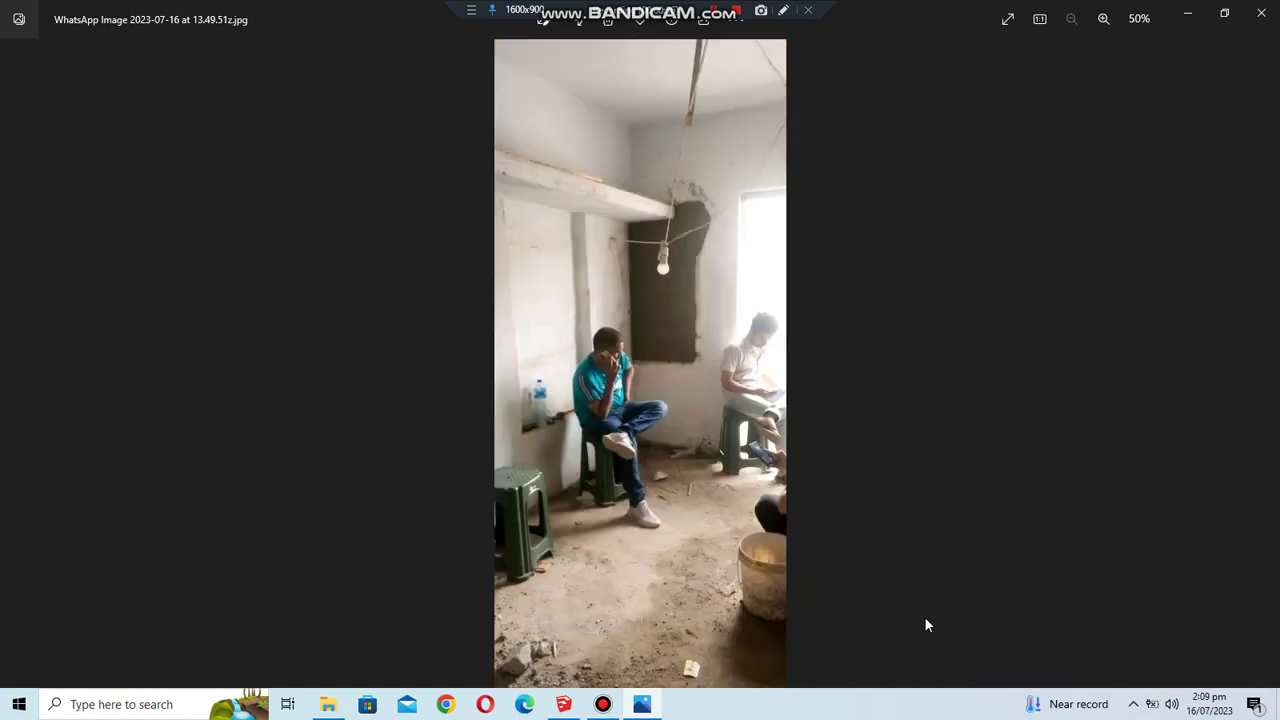
key("Right")
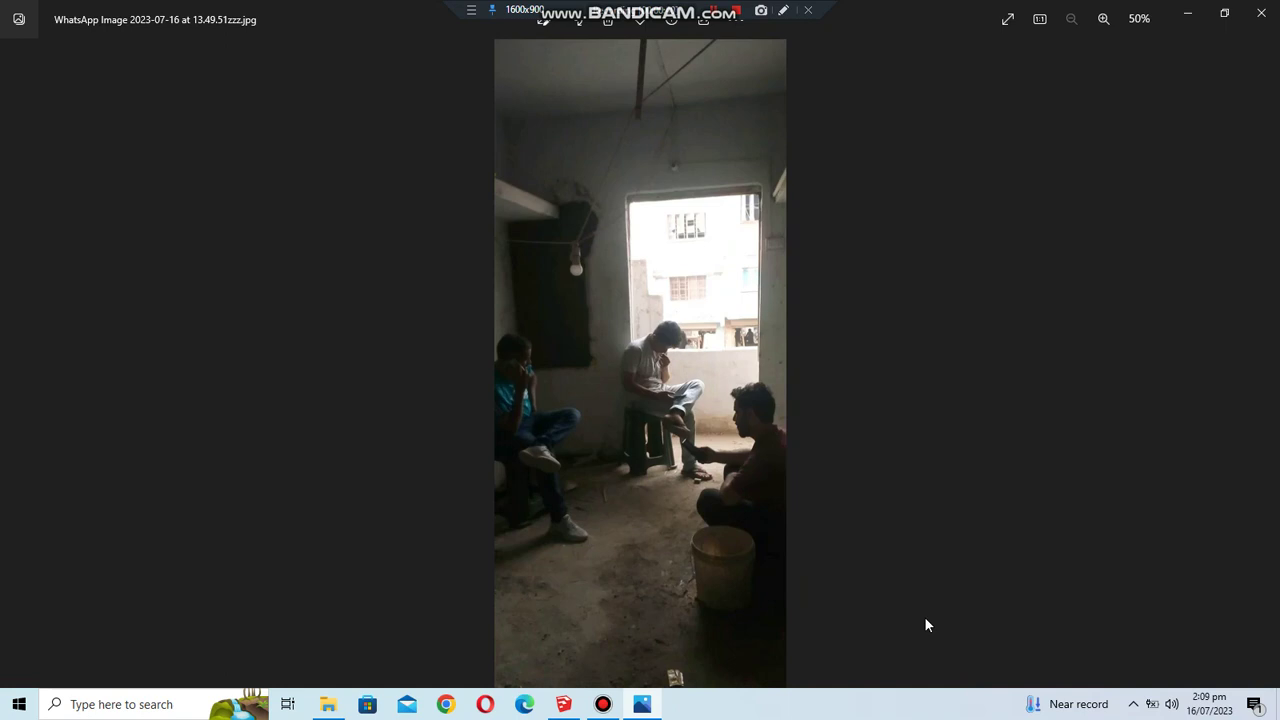
key("Right")
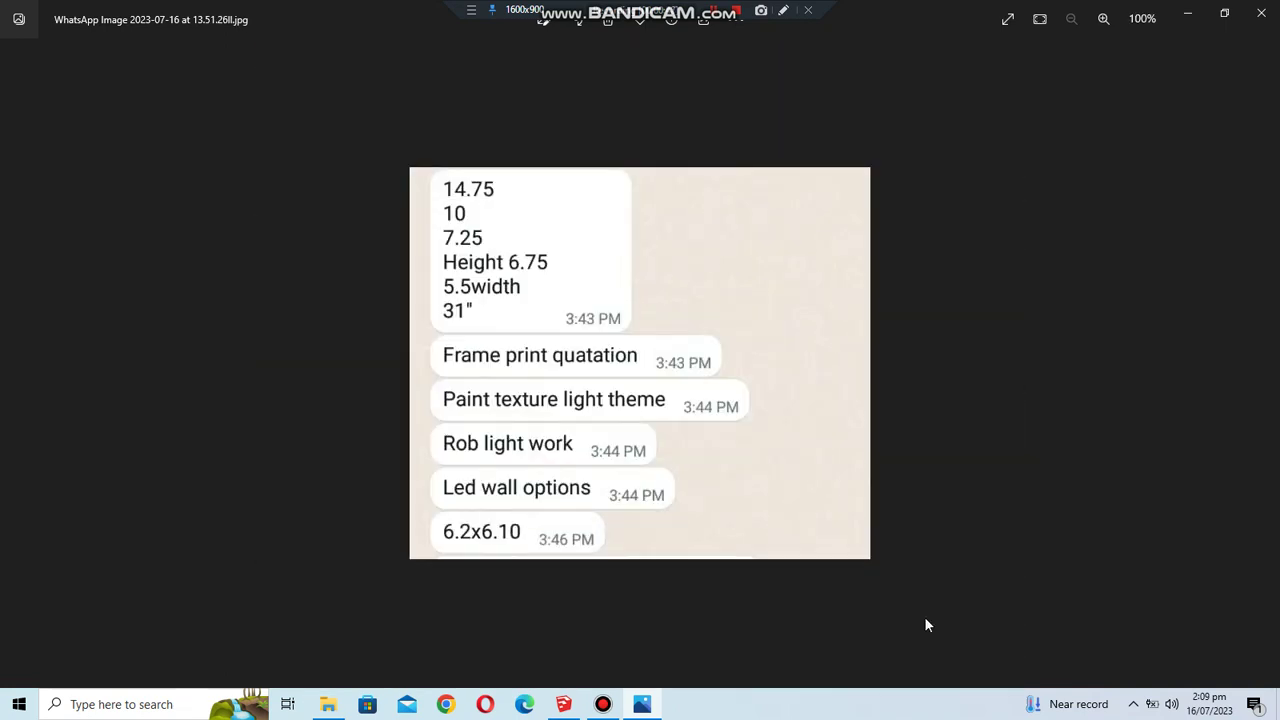
- Close the photo viewer and return to the blank SketchUp model
left_click(1261, 12)
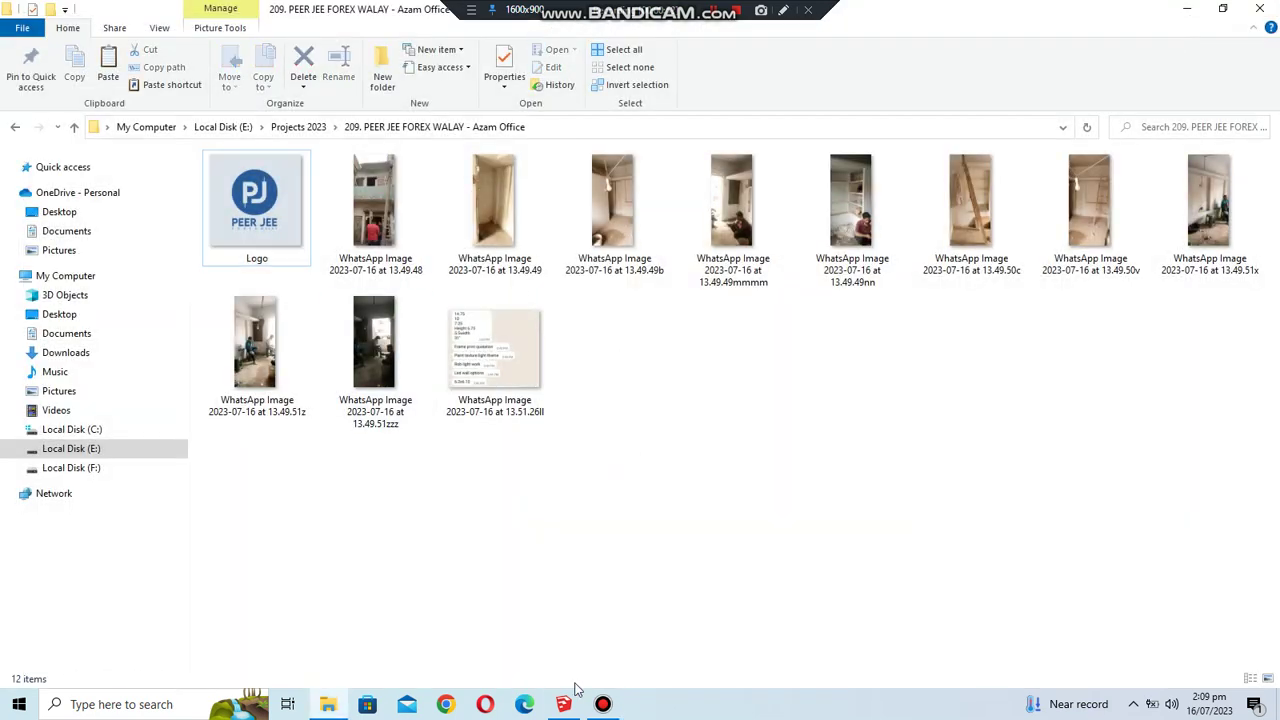
key("super+shift+s")
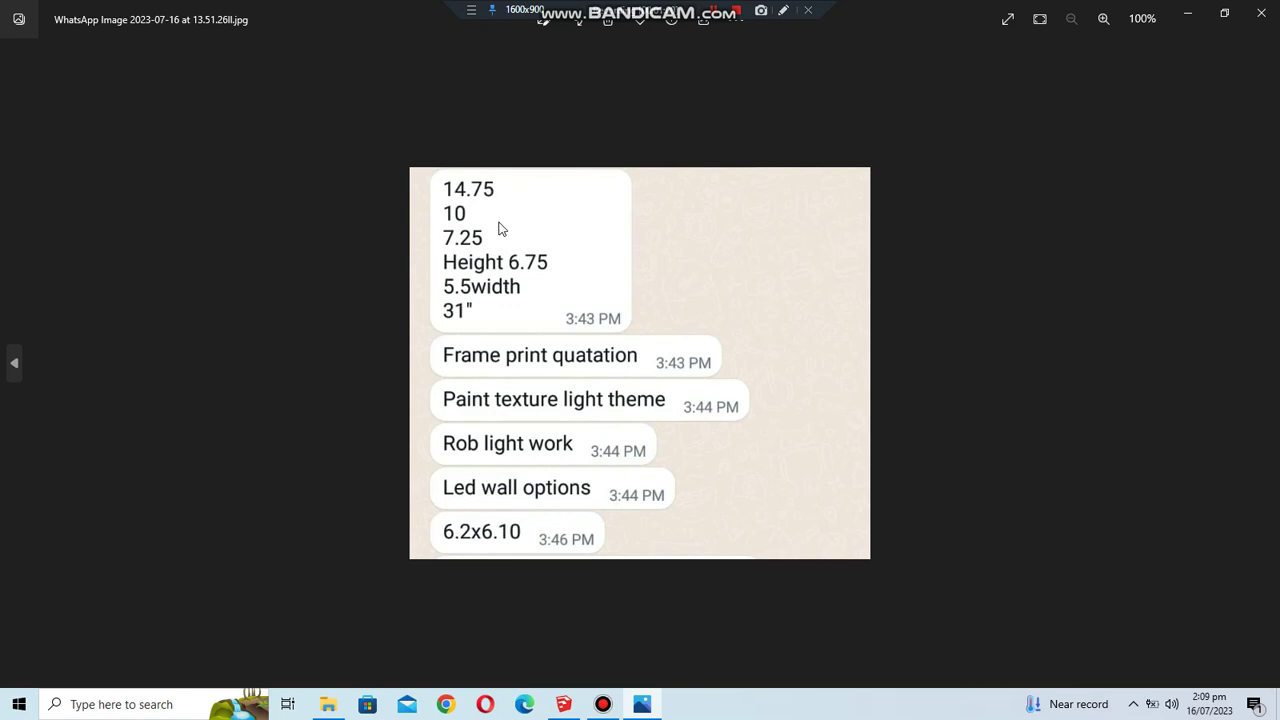
left_click(563, 704)
- In Top view, draw the rectangular floor outline starting from the origin
left_click(255, 49)
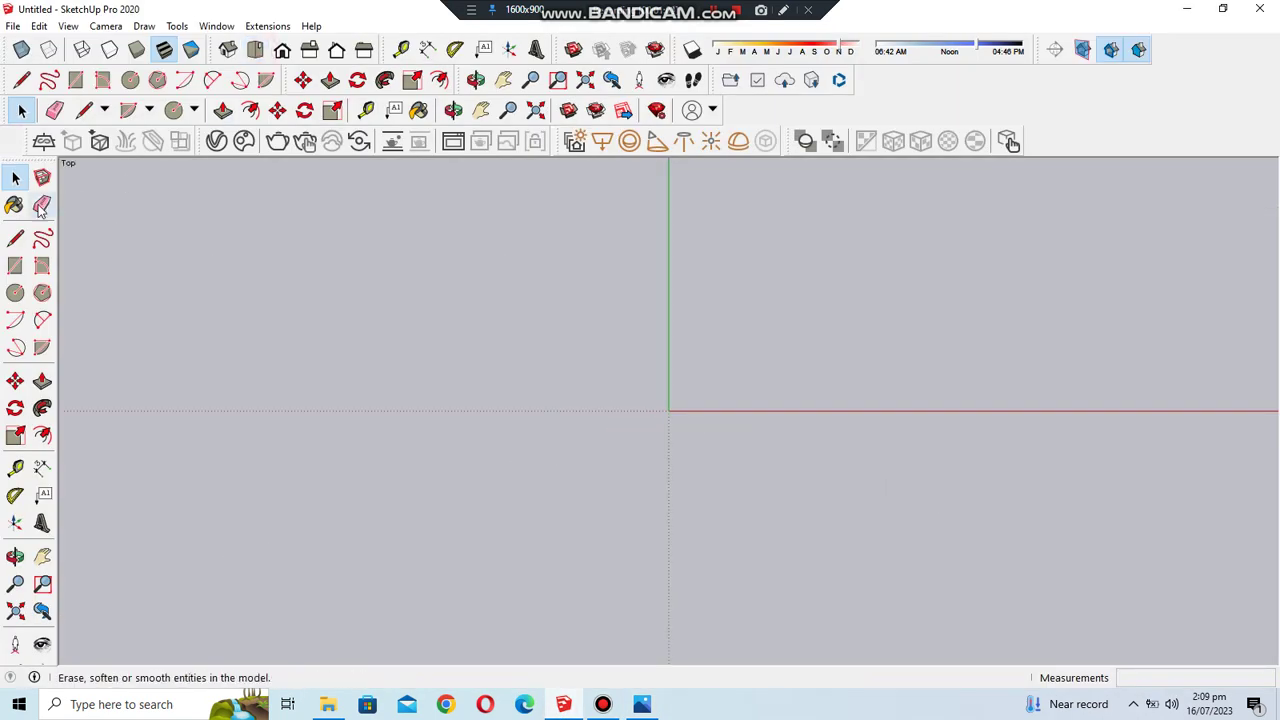
left_click(15, 238)
left_click(669, 412)
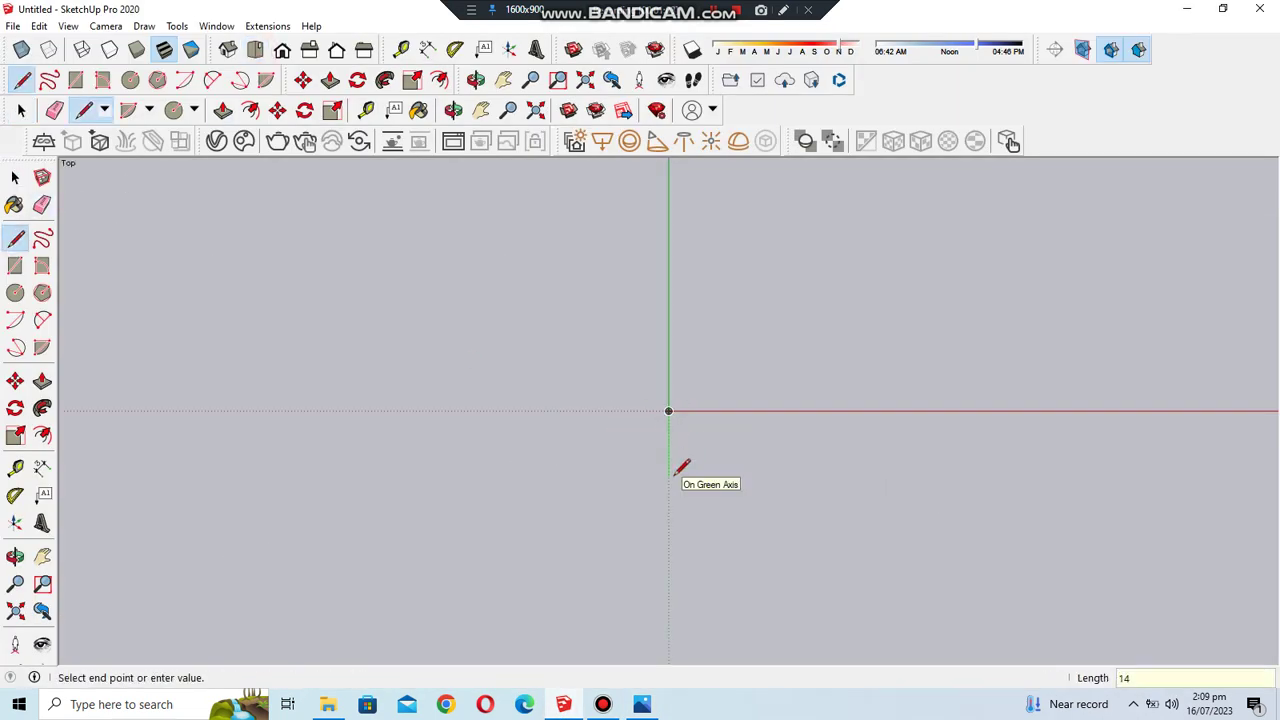
left_click(681, 467)
scroll(683, 415, "up", 5)
scroll(371, 214, "down", 1)
left_click(701, 543)
left_click(701, 340)
left_click(563, 340)
- Reverse the floor face so its white front side shows
left_click(15, 176)
right_click(638, 404)
left_click(734, 286)
scroll(1024, 537, "up", 1)
scroll(1024, 537, "up", 1)
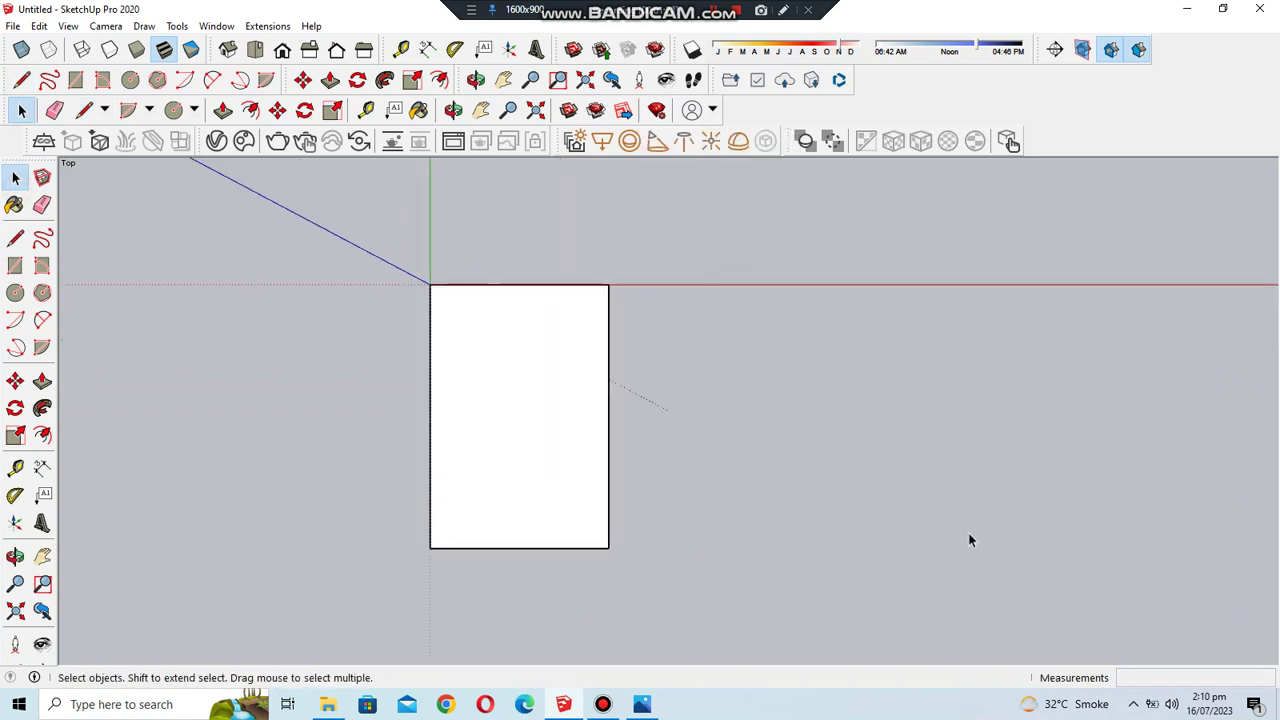
scroll(643, 466, "down", 1)
scroll(543, 414, "up", 3)
scroll(542, 414, "up", 1)
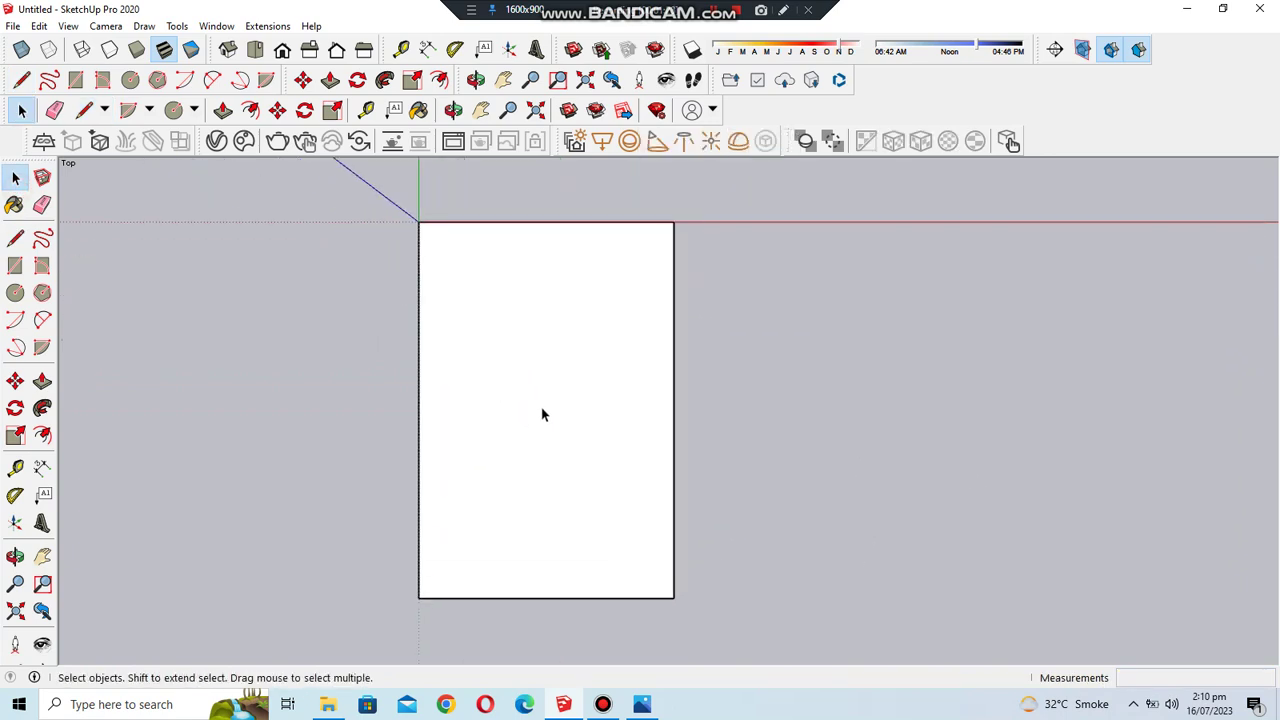
- Begin a line on the rectangle's top edge to mark a 31" segment
key("l")
left_click(673, 221)
type("31\"")
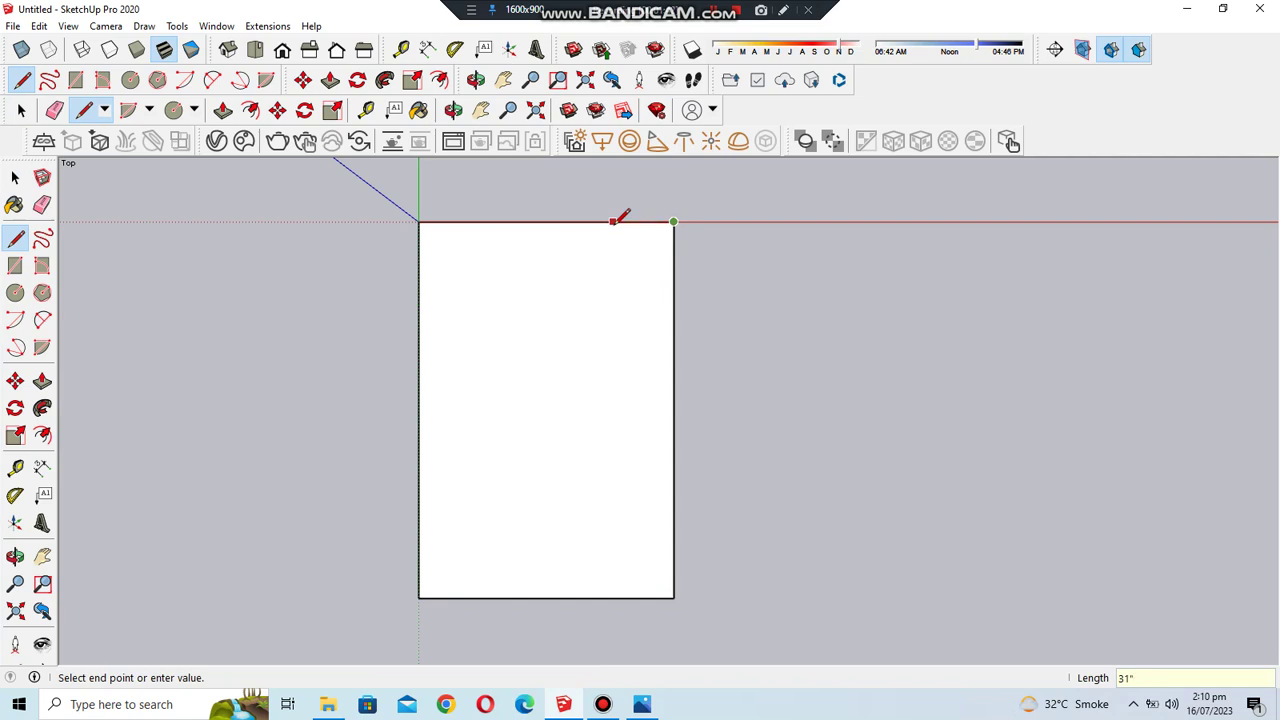
key("Escape")
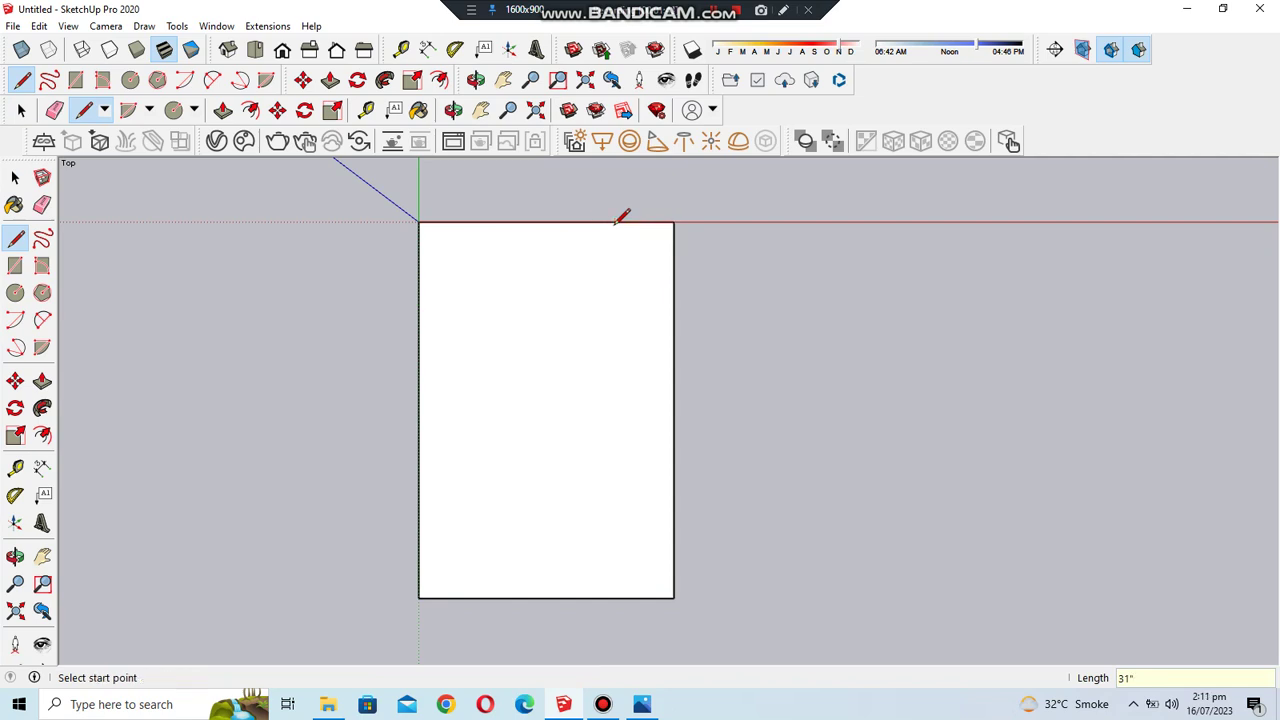
left_click(607, 221)
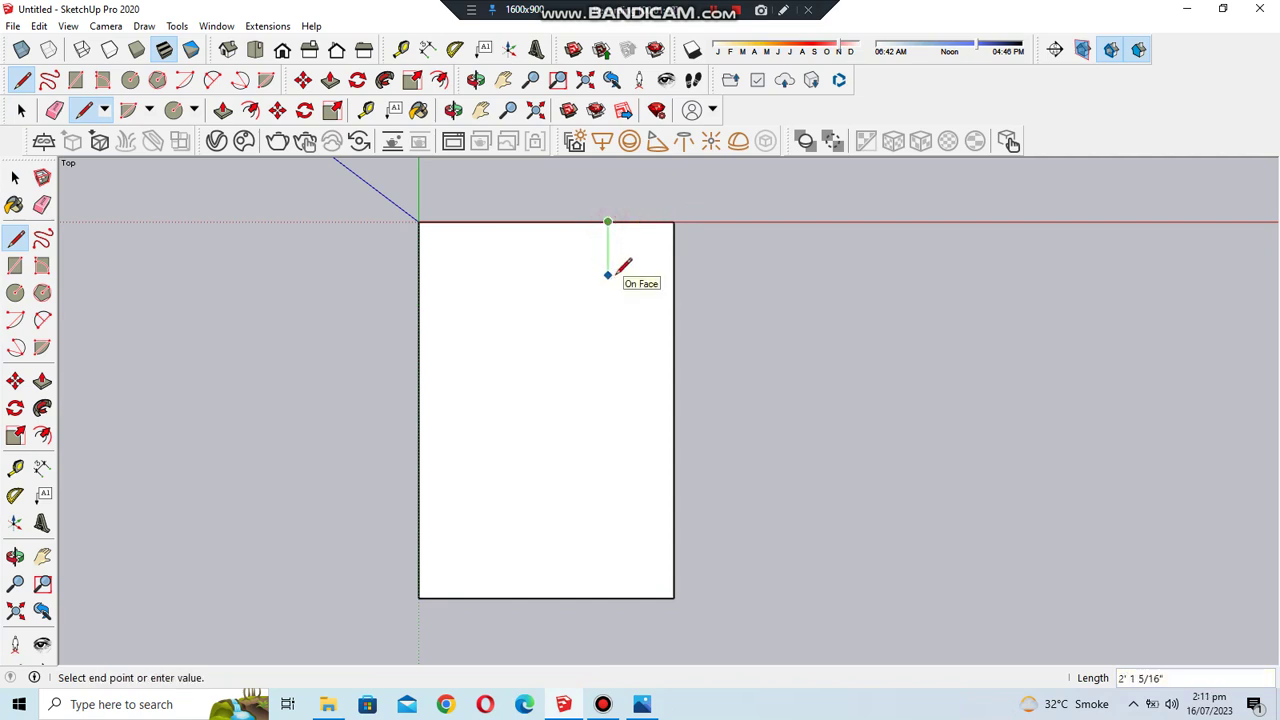
- Draw a 5.5' partition line and a cross line through the floor's right side
type("'")
key("Return")
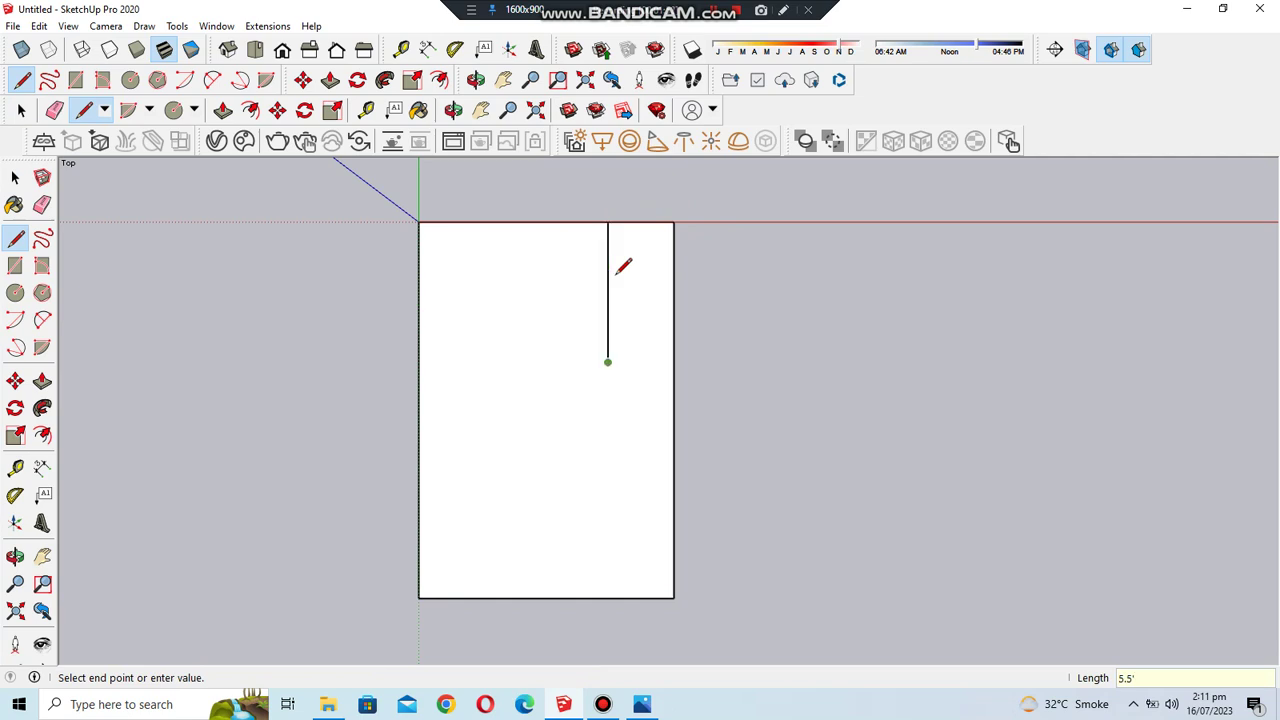
left_click(674, 361)
scroll(610, 392, "down", 1)
scroll(611, 378, "up", 2)
left_click(607, 362)
key("Escape")
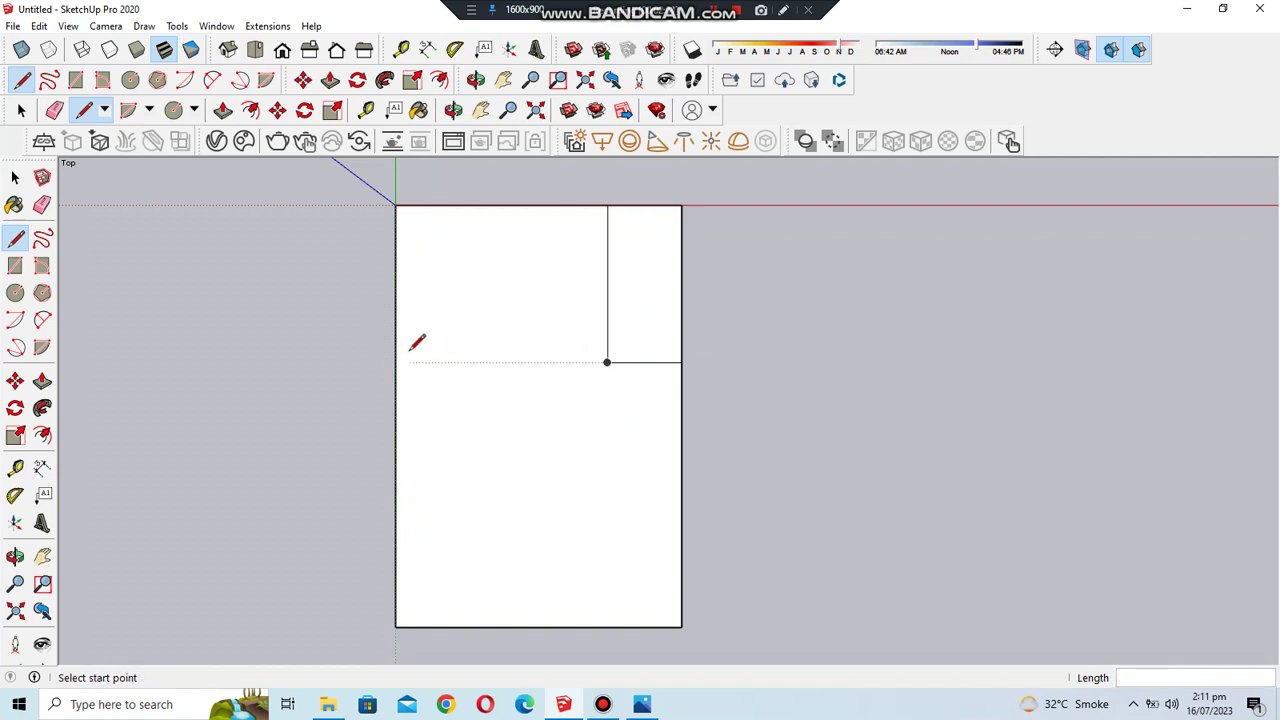
left_click(607, 362)
left_click(396, 362)
left_click(396, 362)
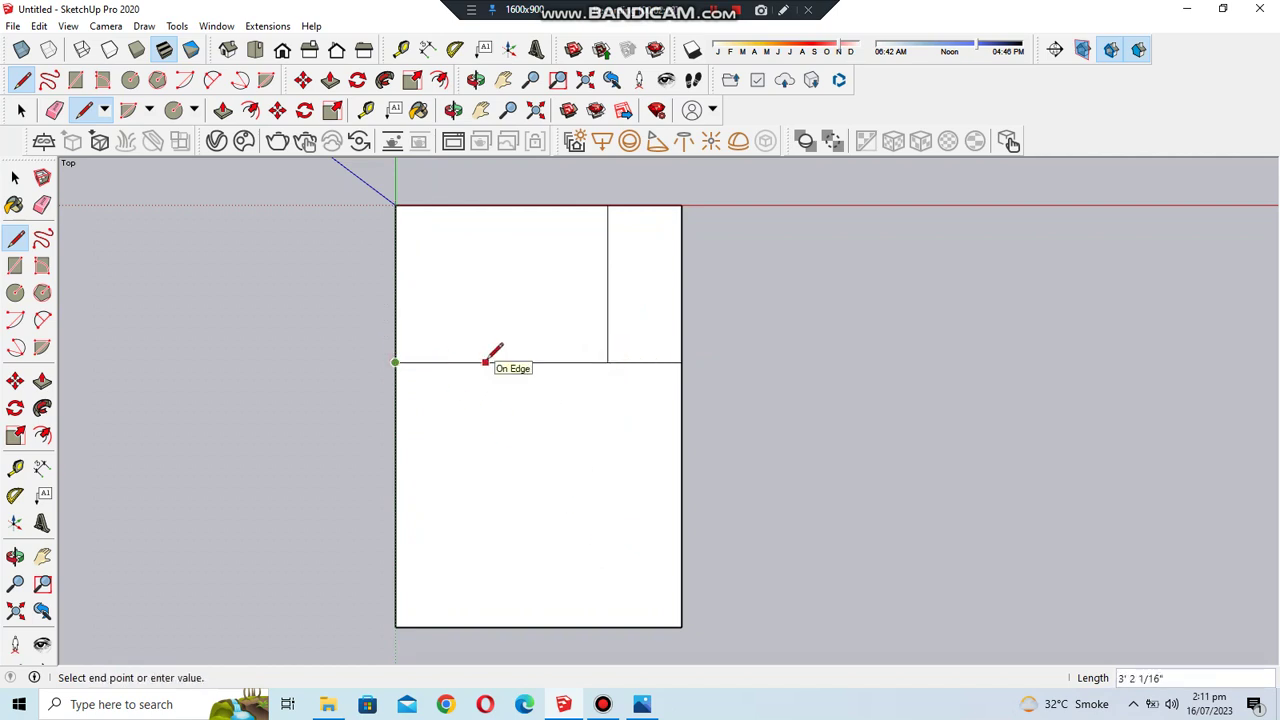
key("Escape")
scroll(545, 355, "up", 3)
- Outline a small box and run a line from the inner corner up to the top edge
left_click(664, 368)
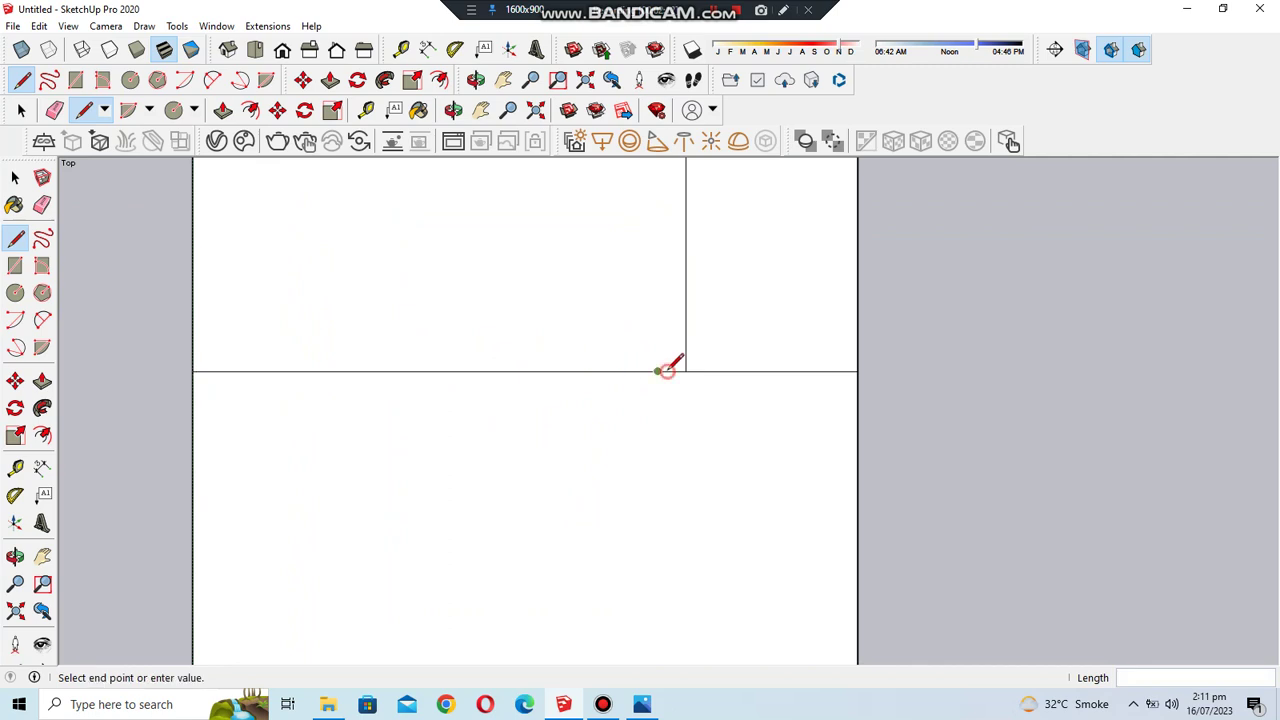
scroll(664, 368, "up", 3)
left_click(646, 355)
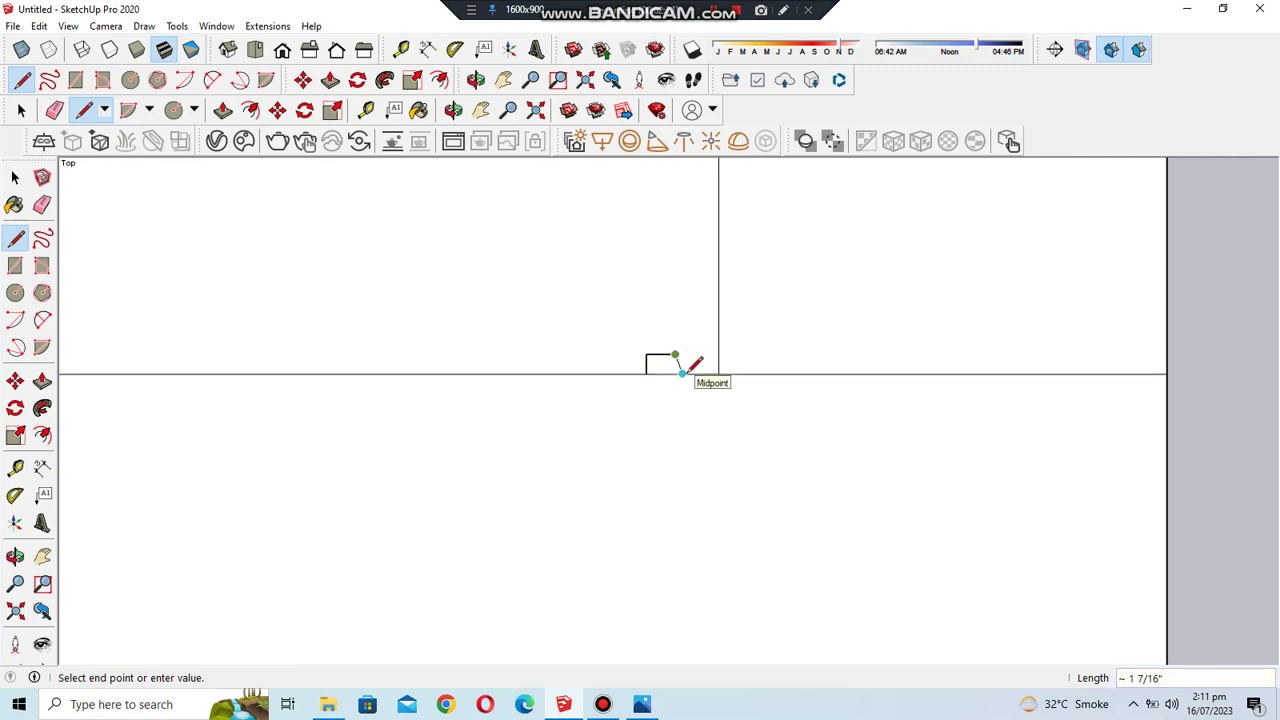
key("ctrl+z")
left_click(646, 355)
left_click(674, 355)
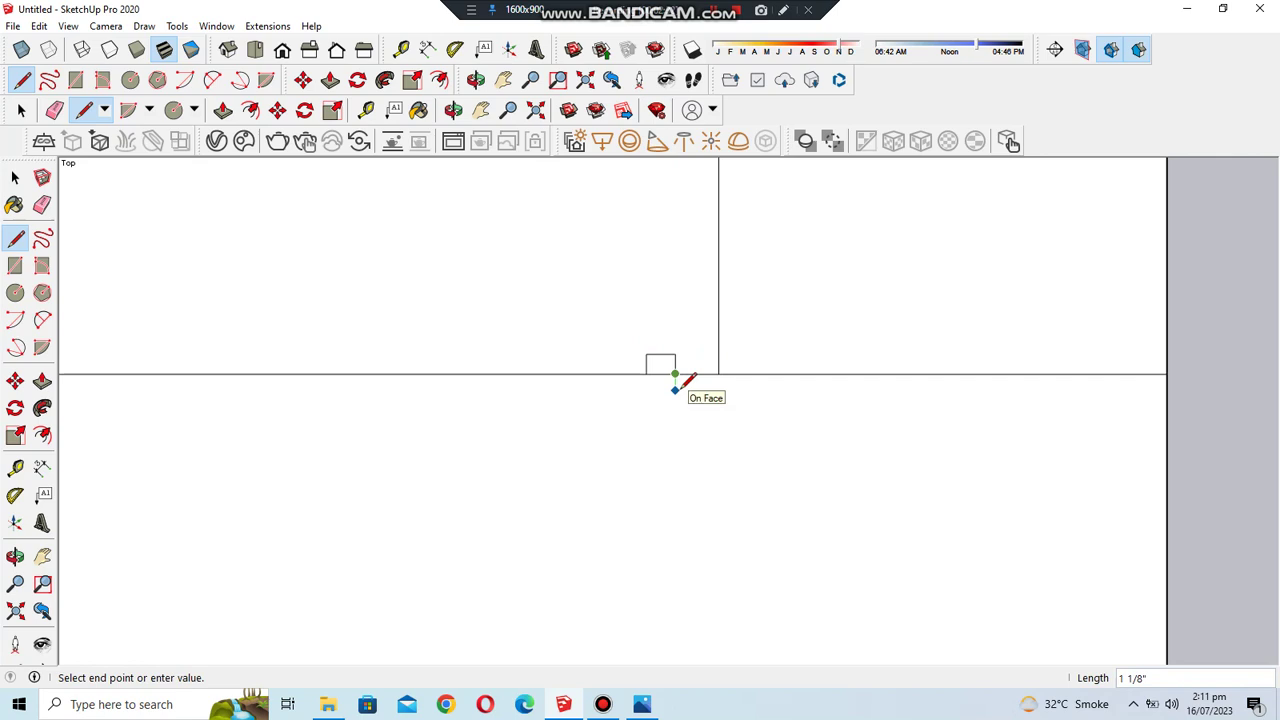
scroll(677, 377, "down", 2)
key("Escape")
left_click(677, 380)
scroll(692, 588, "down", 2)
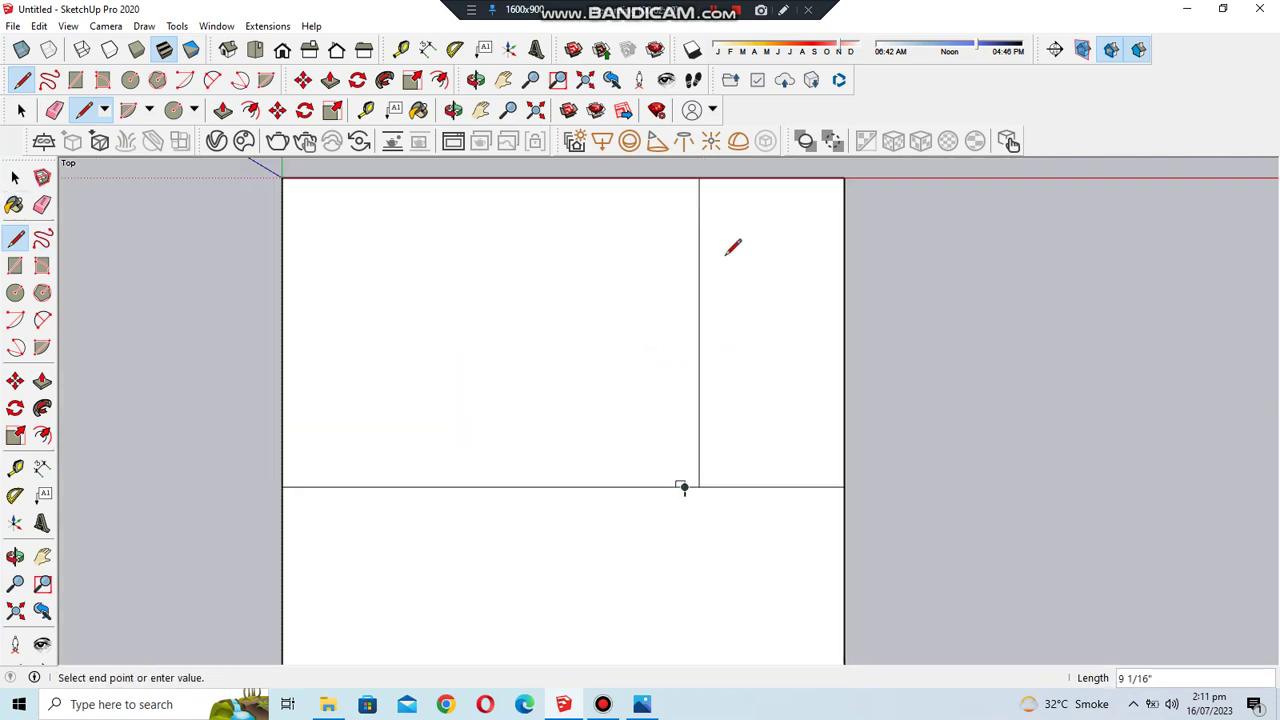
left_click(684, 178)
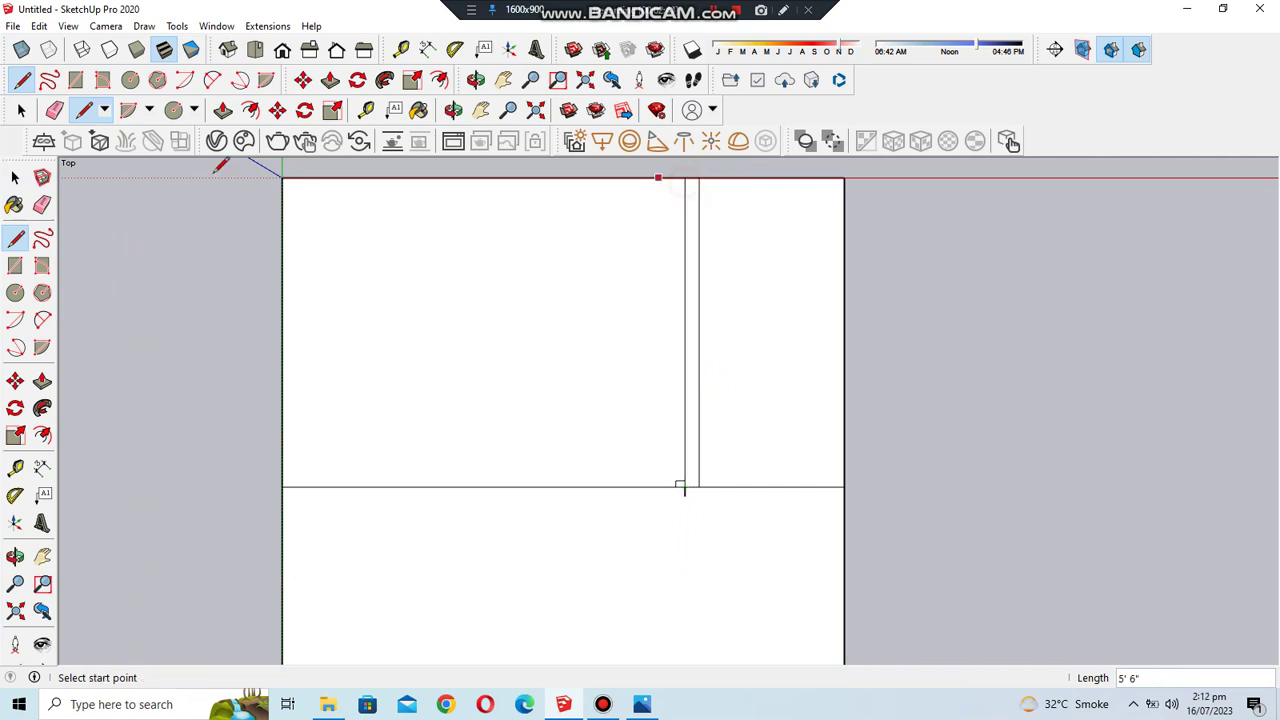
- Erase the extra partition lines, the small box and stray edges
key("e")
scroll(695, 480, "up", 4)
left_click_drag(697, 477, 703, 430)
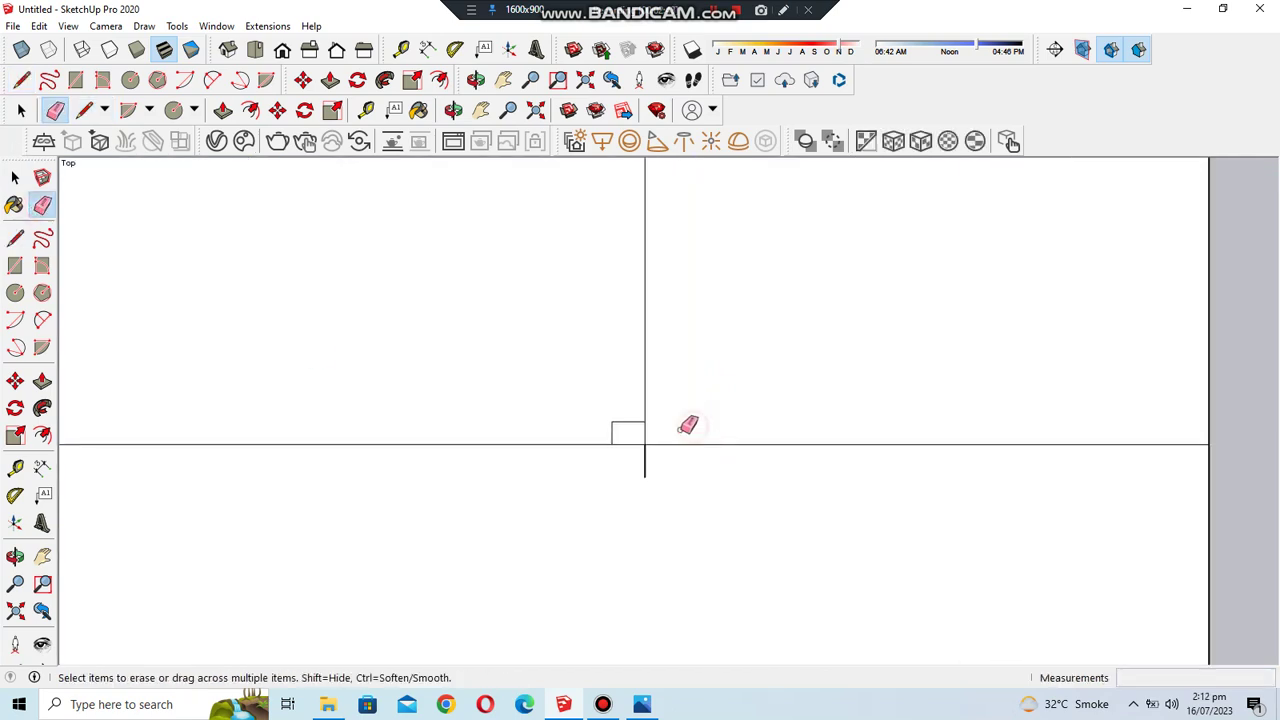
left_click_drag(623, 414, 634, 443)
left_click(15, 178)
- Draw a line from the cross line down to the bottom edge, then view the measurements photo
left_click(15, 237)
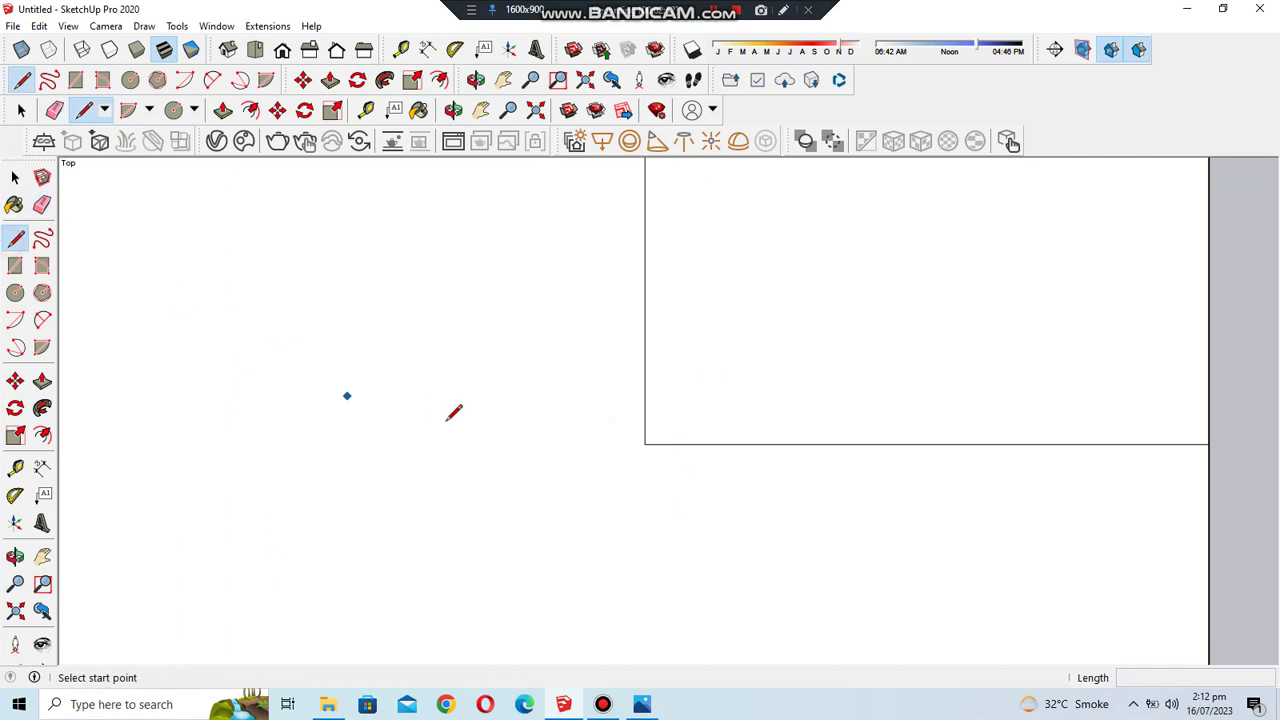
left_click(646, 443)
scroll(651, 252, "down", 2)
scroll(655, 257, "down", 3)
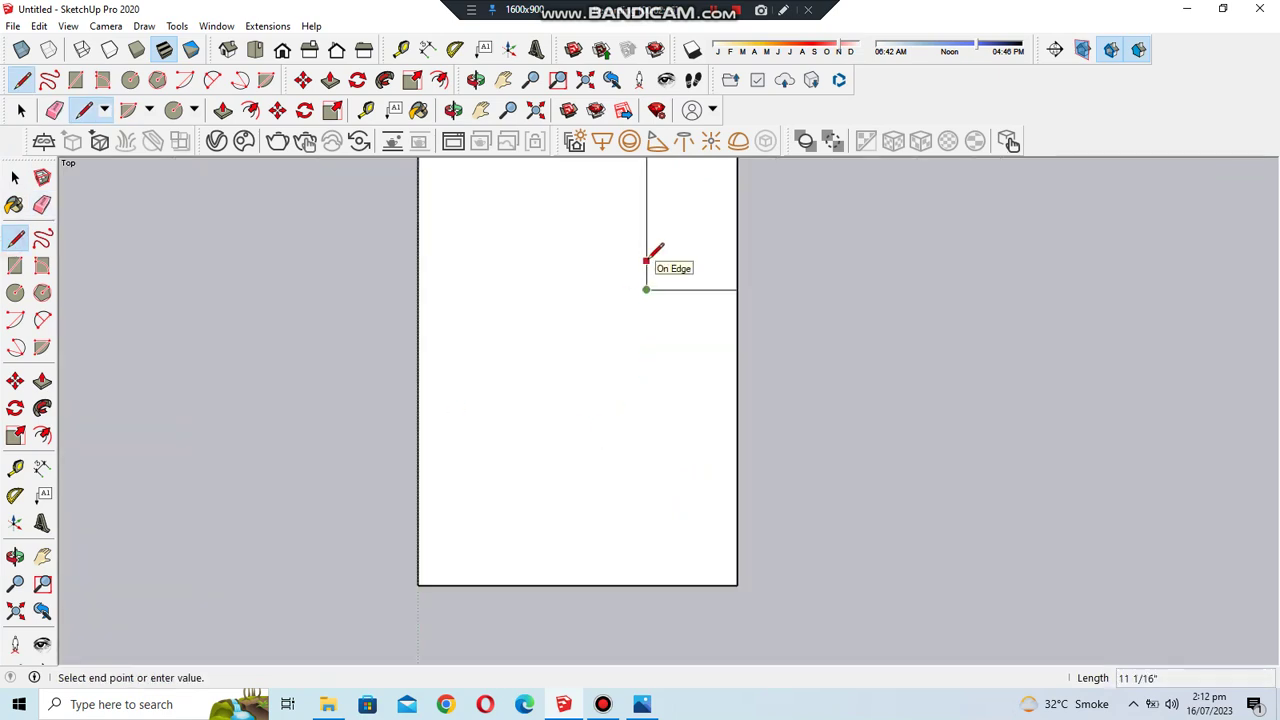
left_click(647, 585)
scroll(640, 620, "down", 2)
scroll(594, 634, "up", 1)
left_click(642, 704)
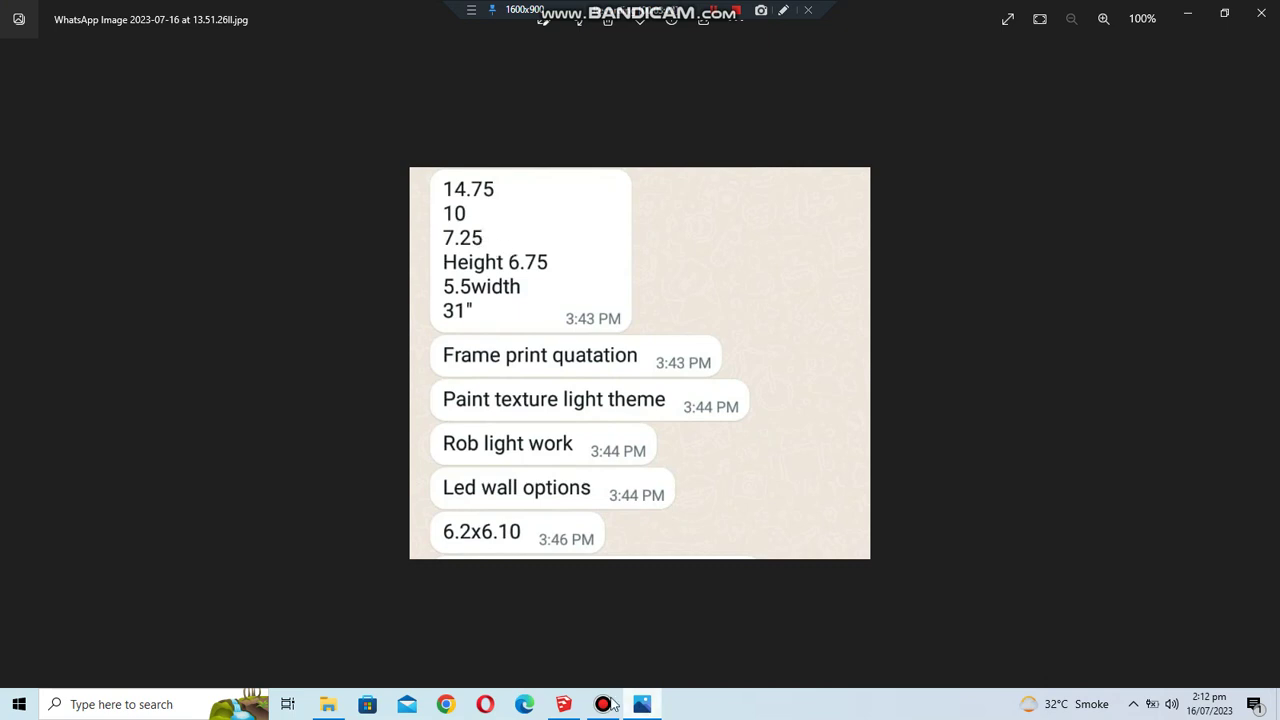
- Draw a horizontal line from the vertical partition across to the rectangle's left edge
left_click(564, 704)
left_click(643, 371)
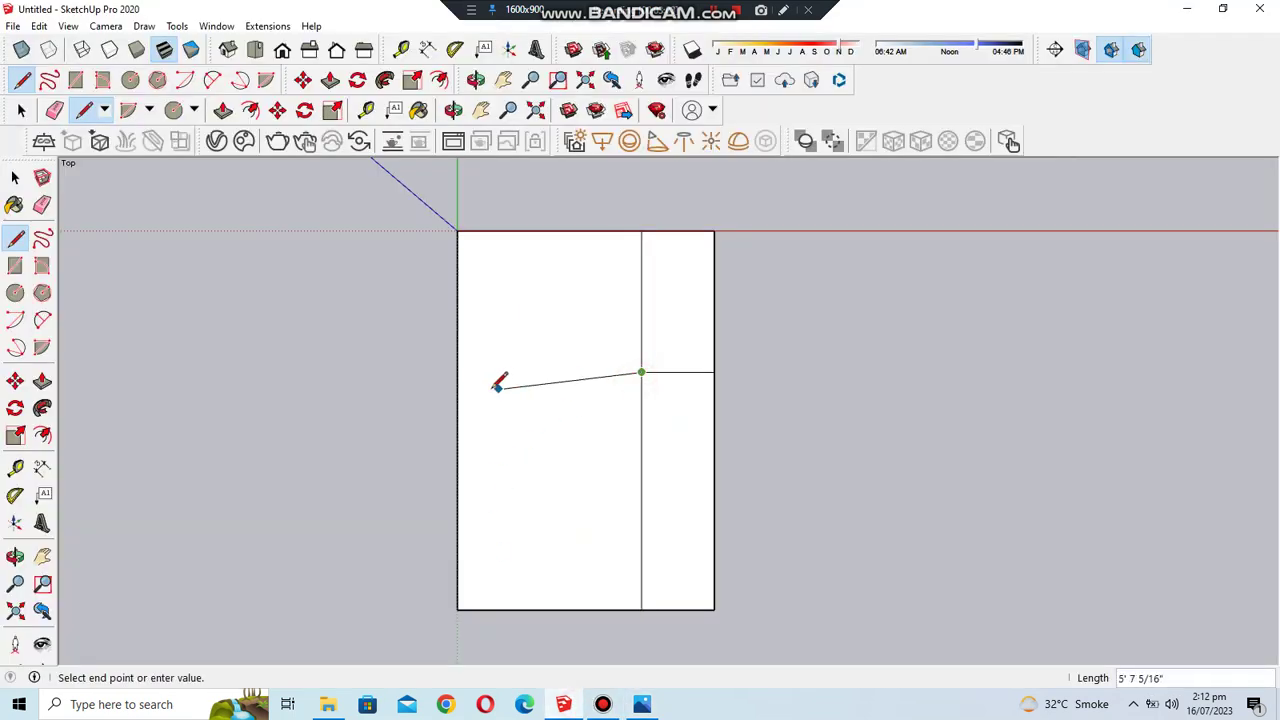
left_click(457, 371)
left_click(457, 371)
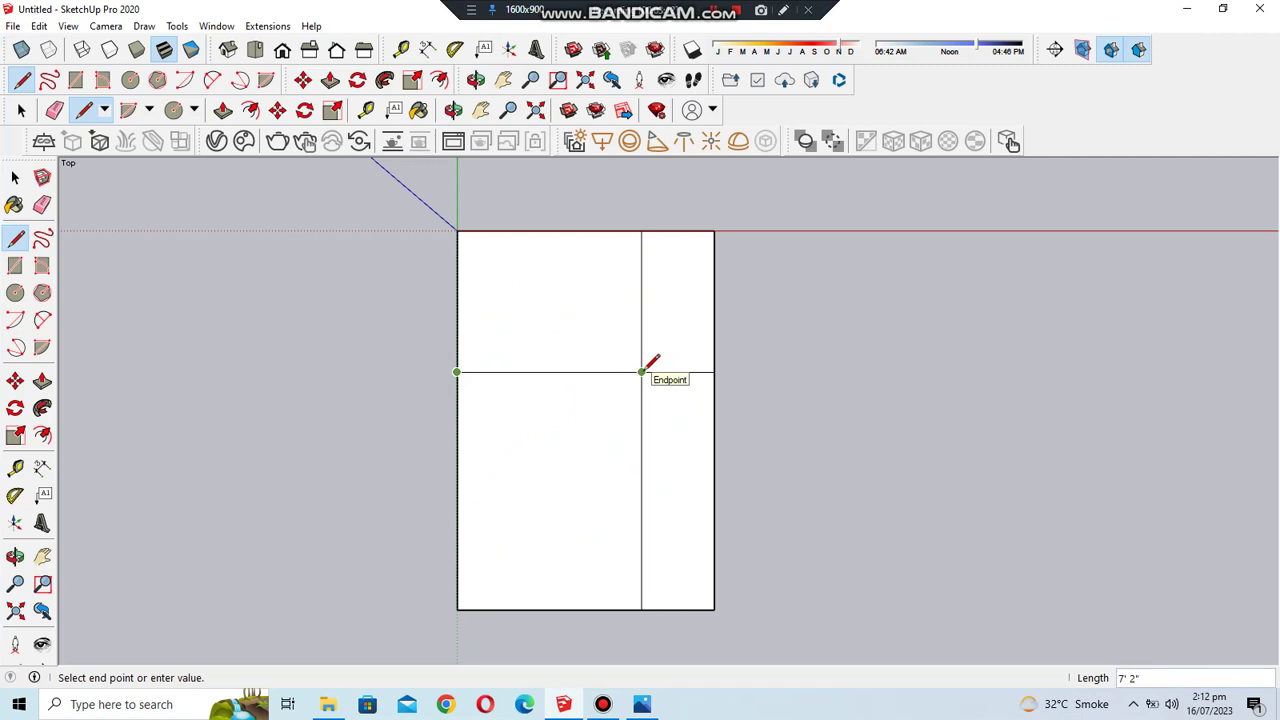
left_click(641, 372)
scroll(643, 372, "up", 2)
scroll(645, 373, "up", 1)
- Draw a line from the intersection up to the rectangle's top edge
left_click(646, 373)
scroll(646, 373, "down", 1)
scroll(648, 180, "up", 1)
left_click(634, 184)
scroll(634, 183, "down", 1)
scroll(657, 608, "down", 2)
scroll(651, 503, "up", 4)
scroll(623, 508, "up", 1)
scroll(613, 520, "down", 3)
scroll(620, 230, "up", 2)
- Draw a vertical line down to the rectangle's bottom edge
left_click(619, 237)
scroll(626, 400, "down", 2)
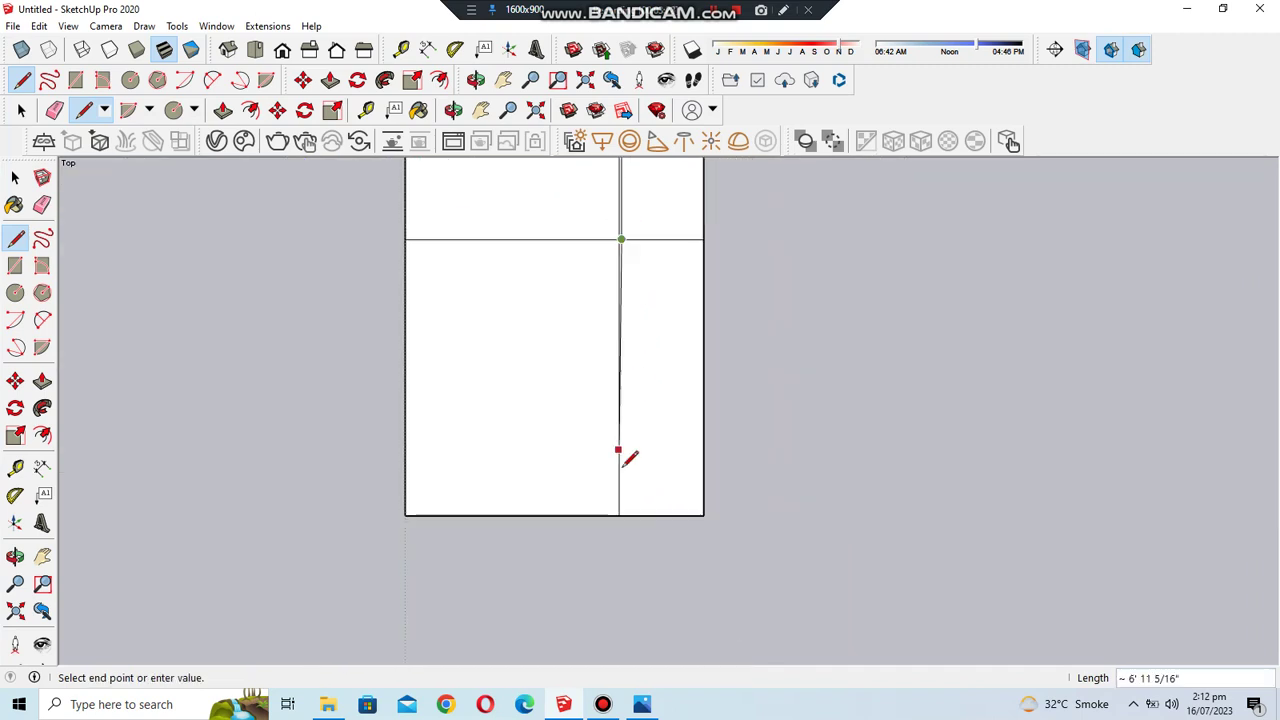
scroll(605, 470, "up", 3)
scroll(600, 515, "up", 1)
left_click(597, 517)
- Erase the duplicate vertical line segments
left_click(42, 205)
scroll(494, 590, "down", 1)
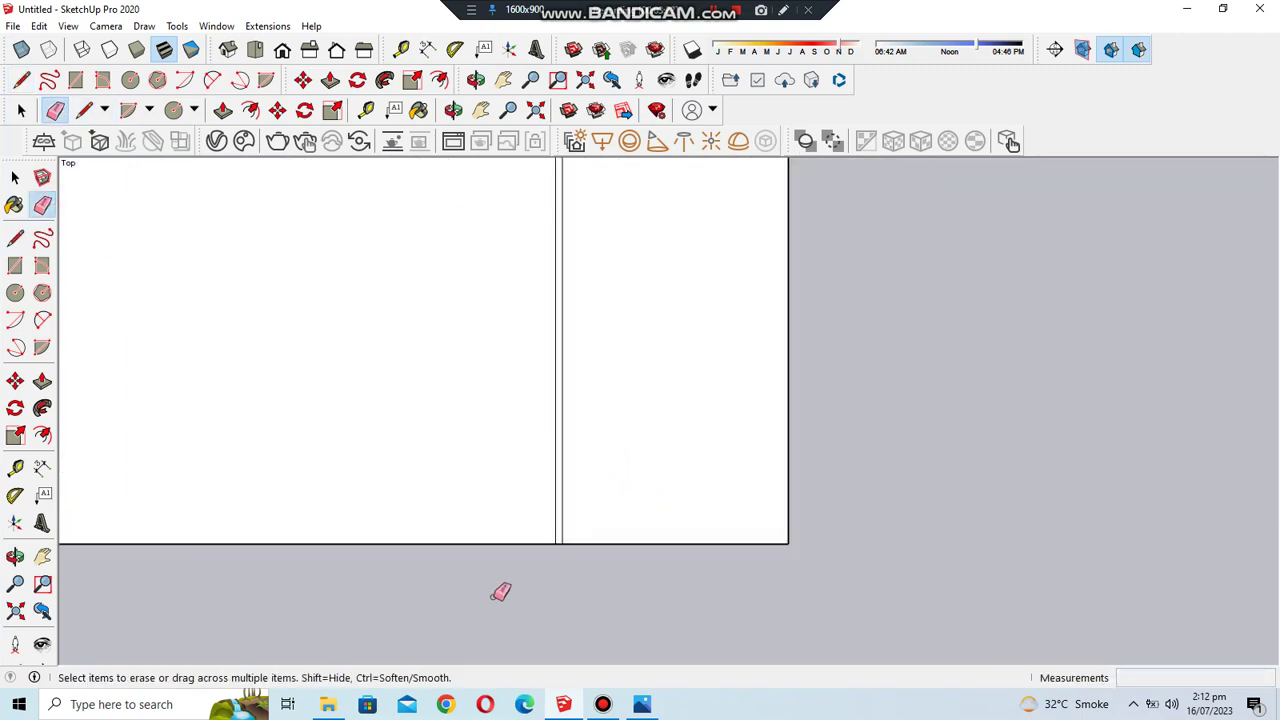
scroll(560, 377, "down", 2)
scroll(578, 312, "up", 3)
left_click(566, 294)
left_click_drag(566, 294, 491, 306)
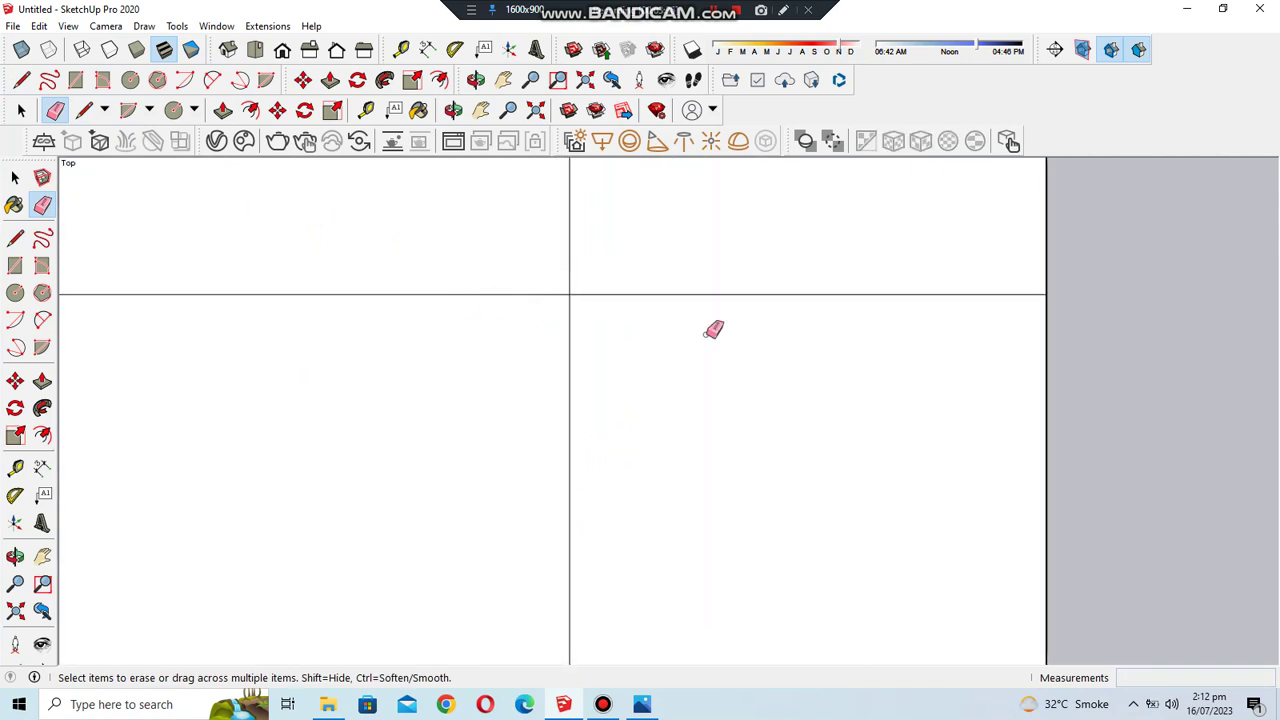
scroll(586, 331, "down", 2)
scroll(567, 342, "down", 2)
scroll(568, 341, "down", 1)
- Bring the site reference photos back up in Windows Photos
key("l")
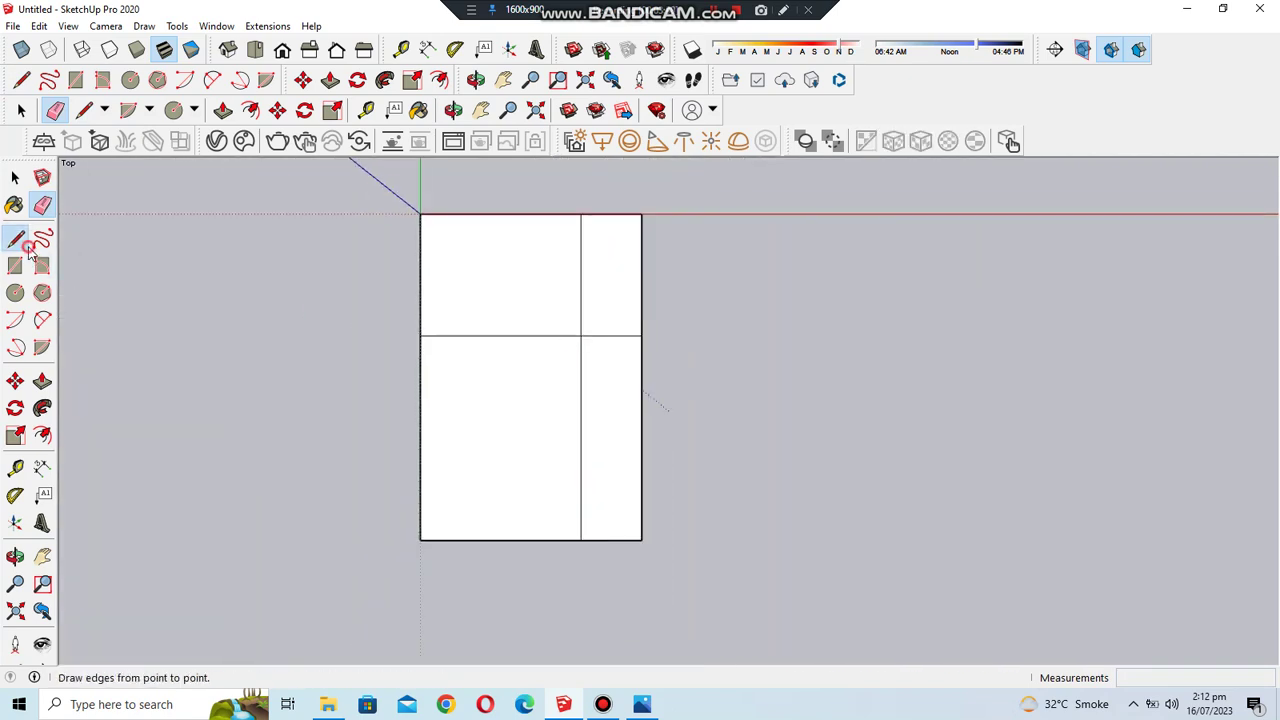
left_click(642, 704)
key("Left")
key("Left")
key("Left")
- Flip back and forth through the site photos to find the alcove and exterior views
key("Left")
key("Left")
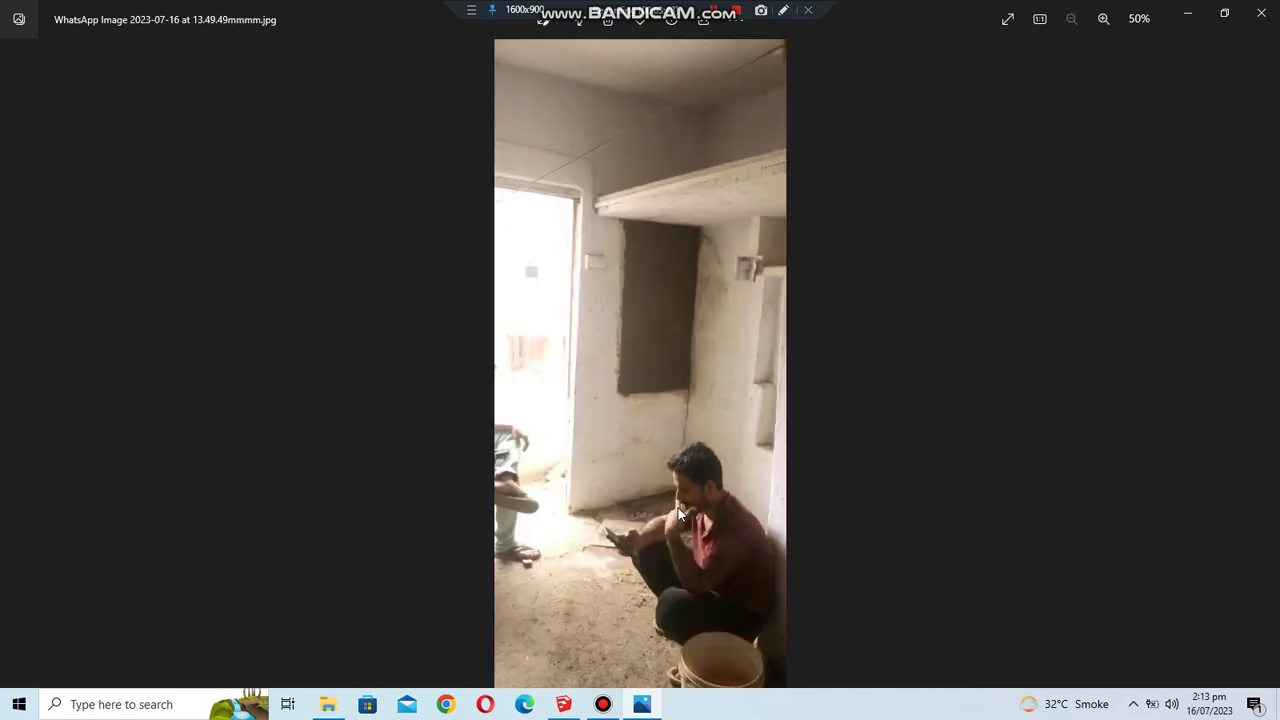
key("Left")
key("Left")
key("Right")
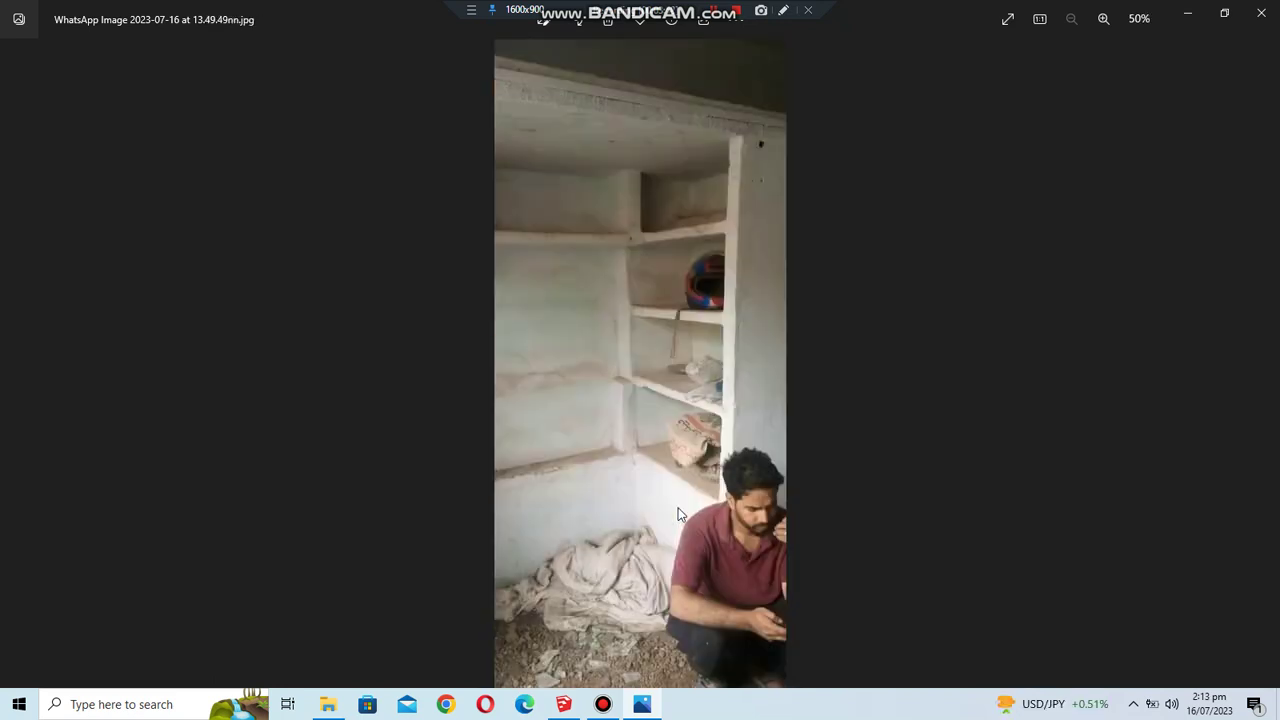
key("Right")
key("Right")
key("Left")
key("Left")
key("Left")
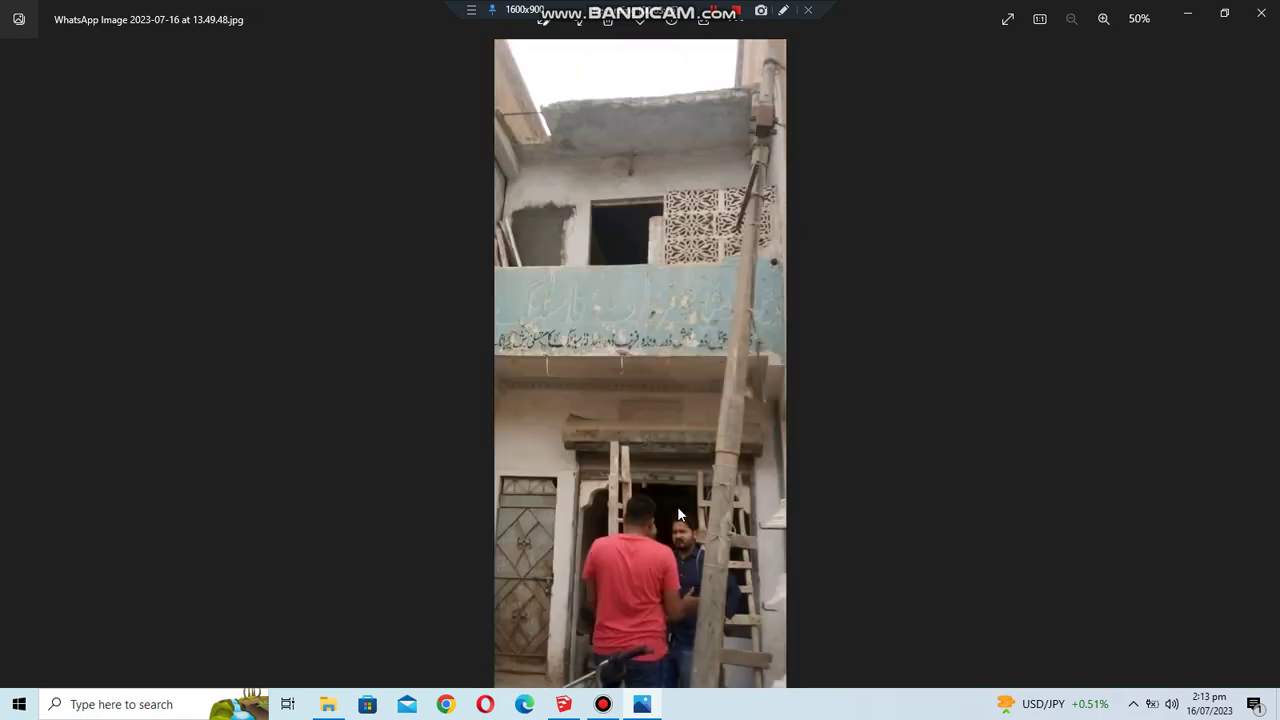
key("Left")
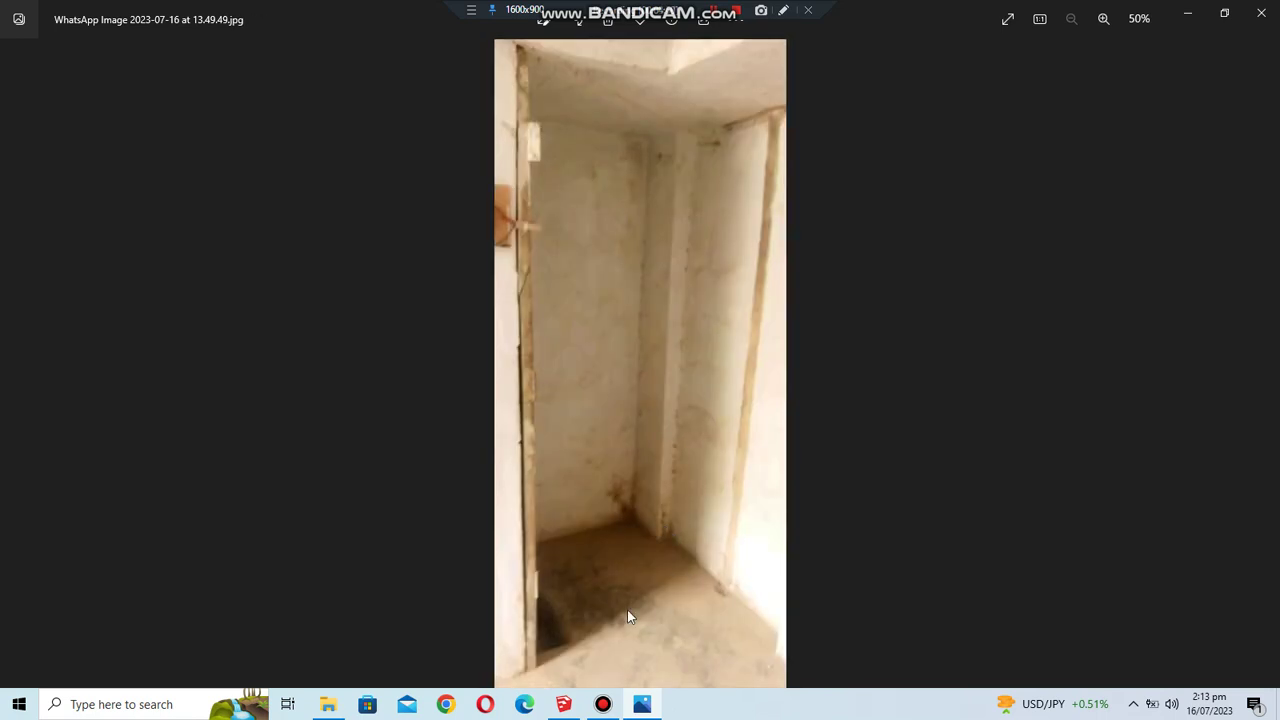
- Draw a 3' horizontal edge splitting off a small compartment at the bottom of the right strip
left_click(563, 704)
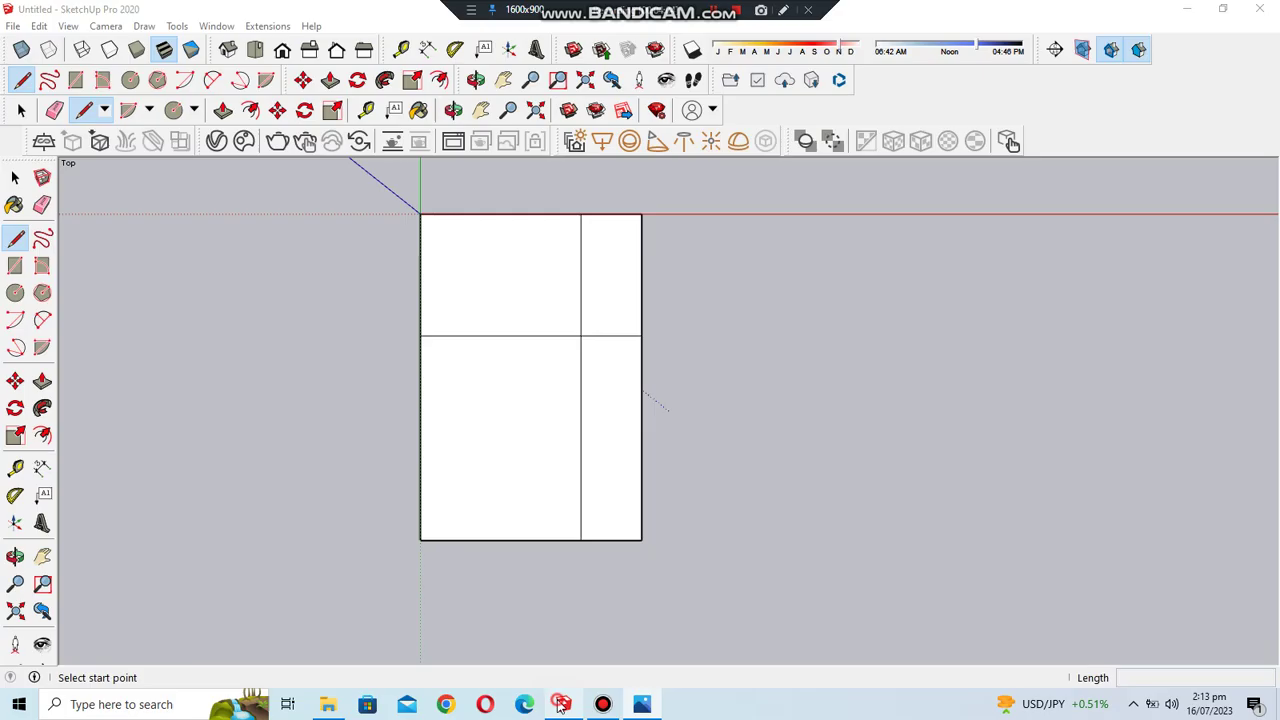
type("3'")
key("Return")
left_click(581, 474)
left_click(641, 474)
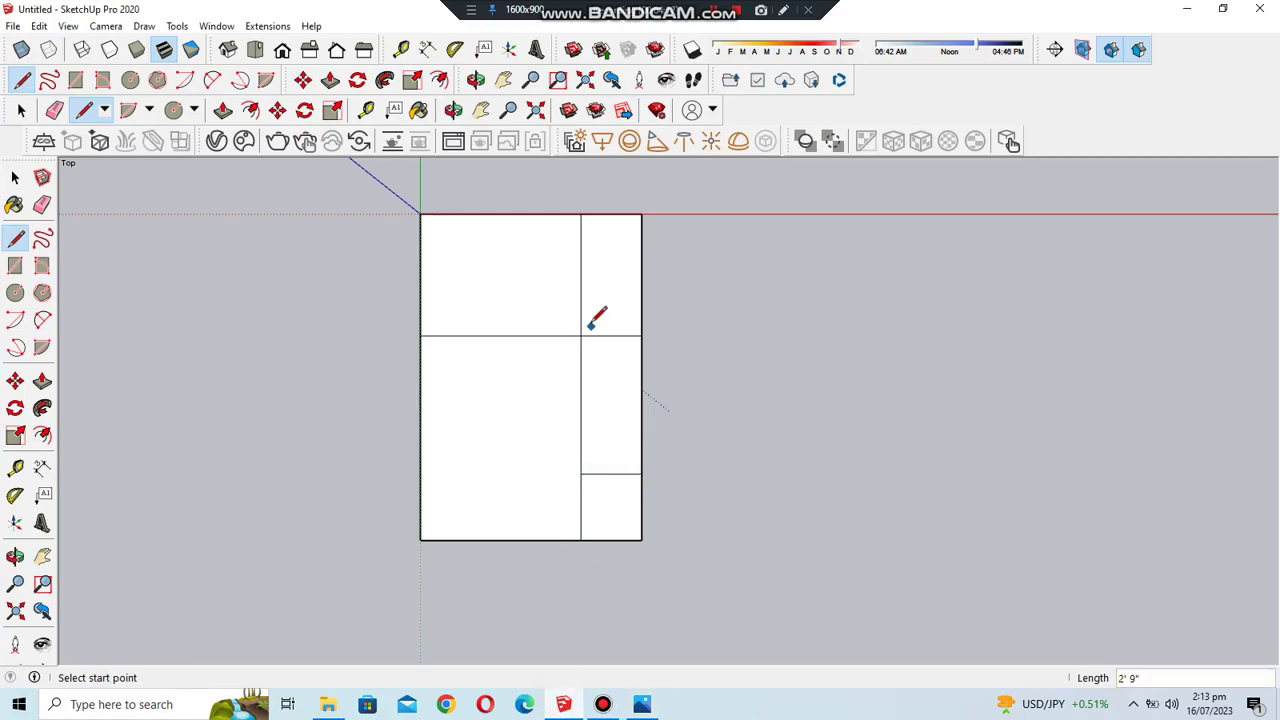
left_click(421, 214)
scroll(424, 535, "down", 2)
scroll(430, 250, "up", 3)
- Draw a first closed strip above the plan's top-left corner, undoing an earlier false start
type("3")
left_click(415, 261)
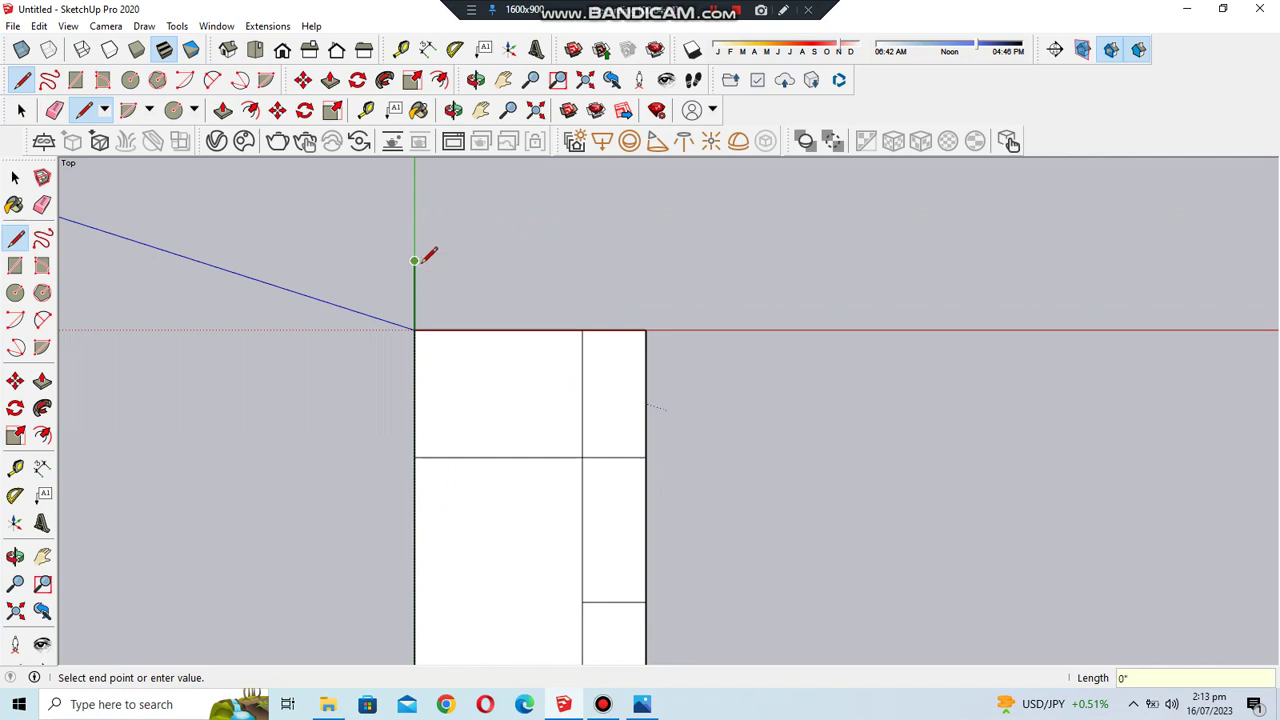
key("Escape")
left_click(414, 329)
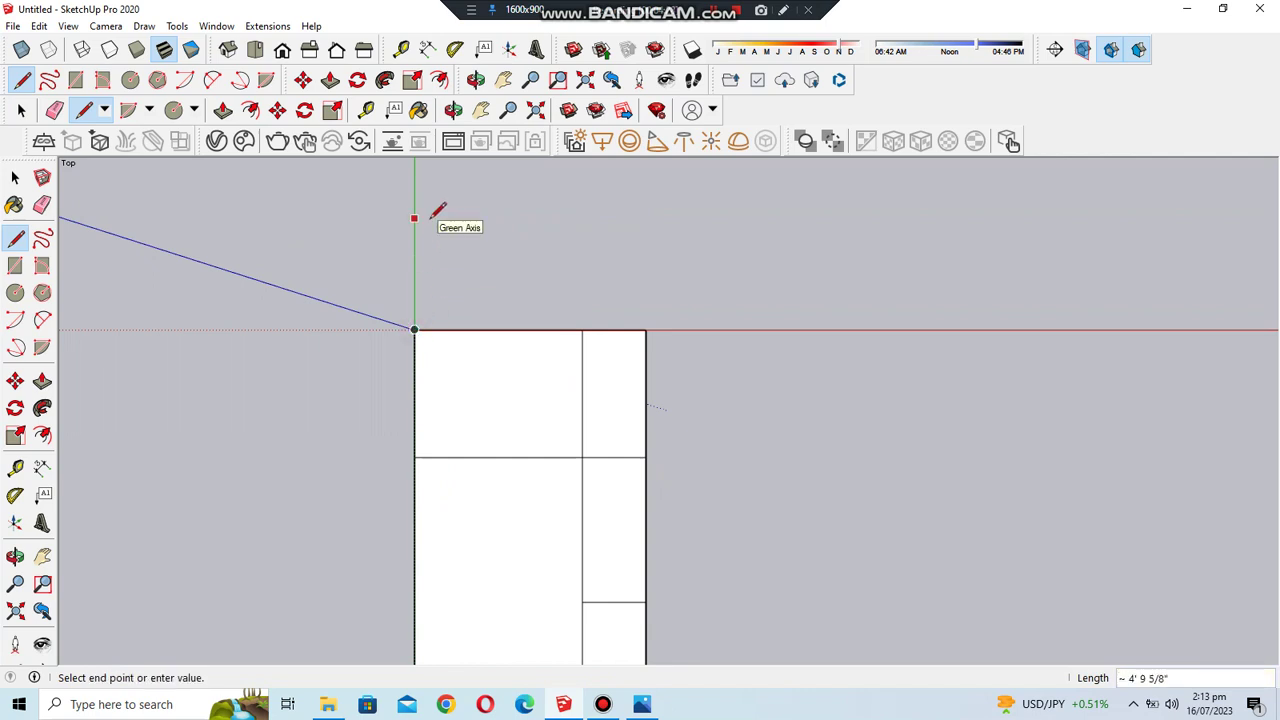
left_click(414, 261)
left_click(645, 261)
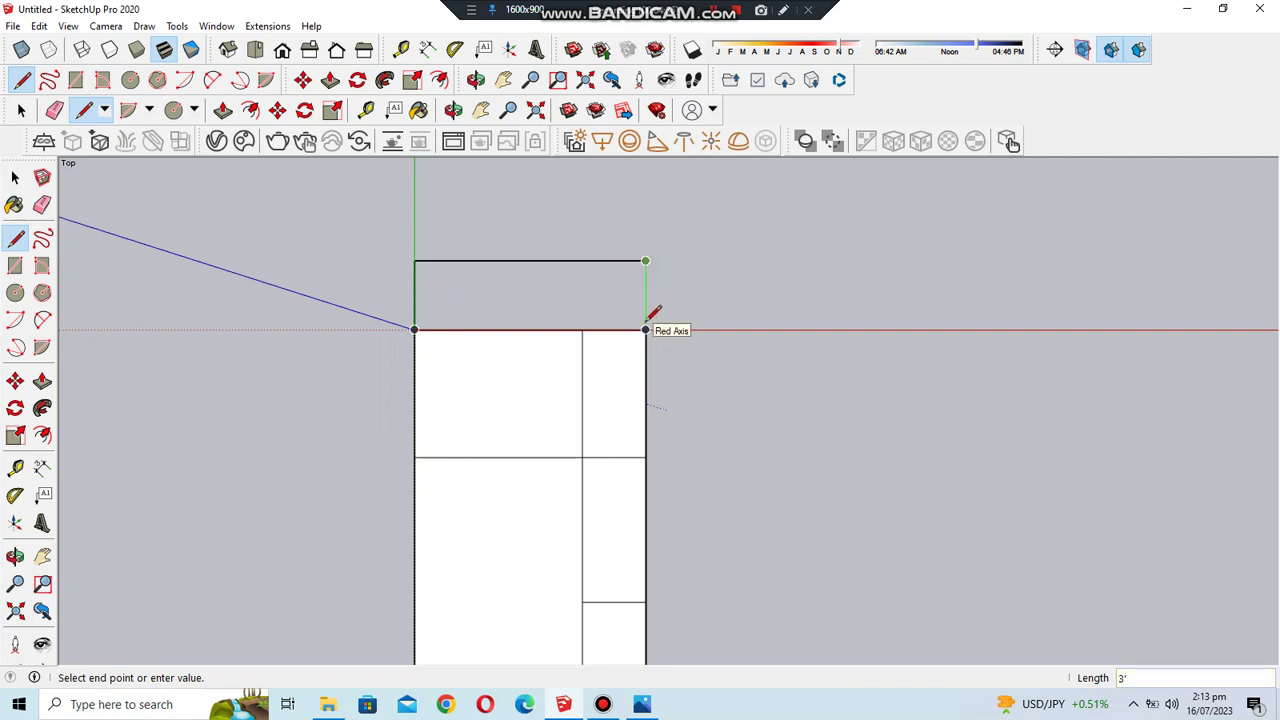
scroll(410, 294, "up", 2)
key("ctrl+z")
key("ctrl+z")
left_click(421, 345)
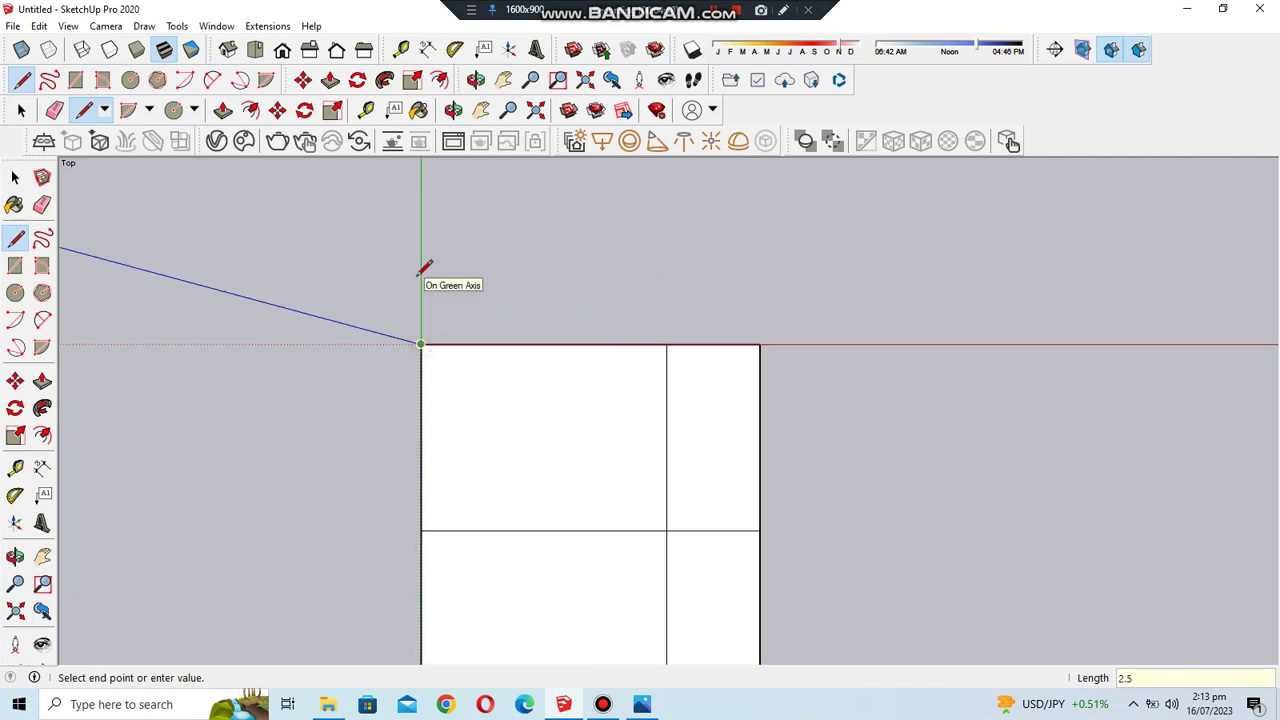
left_click(421, 260)
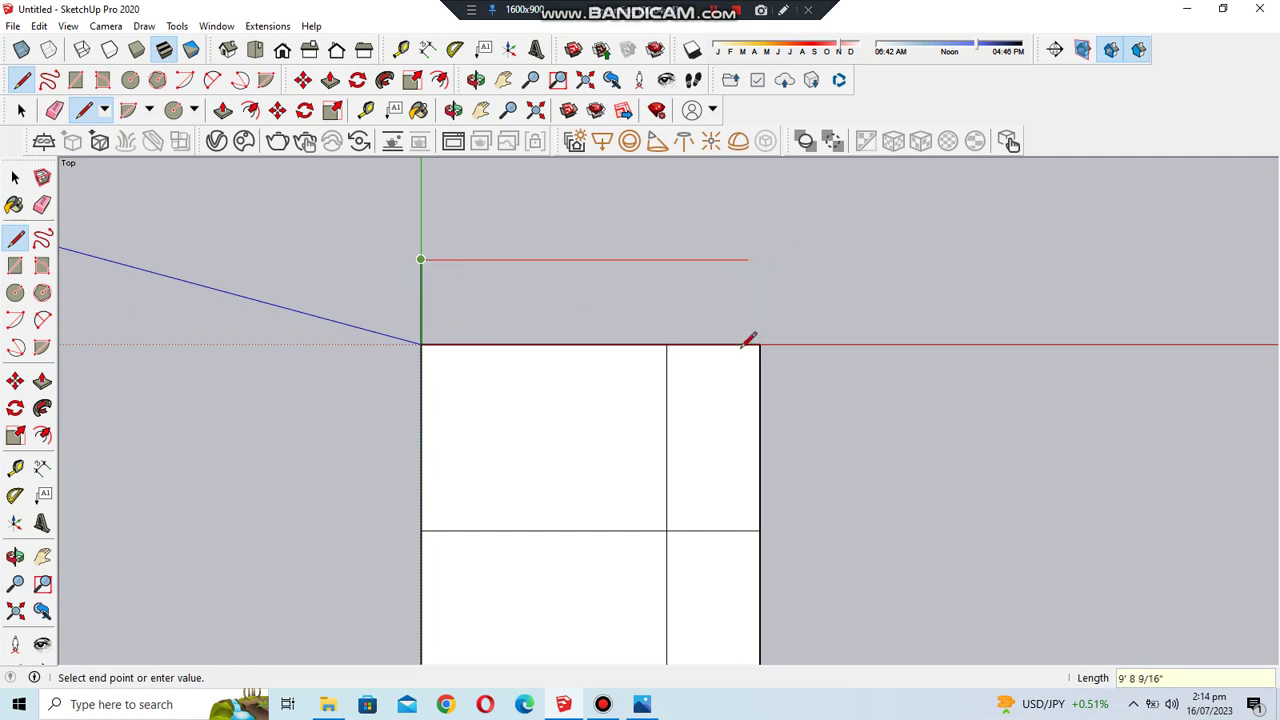
left_click(760, 260)
left_click(760, 345)
scroll(429, 237, "down", 1)
scroll(437, 248, "down", 2)
scroll(434, 276, "up", 1)
scroll(433, 280, "up", 1)
scroll(682, 303, "down", 1)
- Draw a strip from the right edge across and up, erasing the unwanted horizontal line
left_click(682, 303)
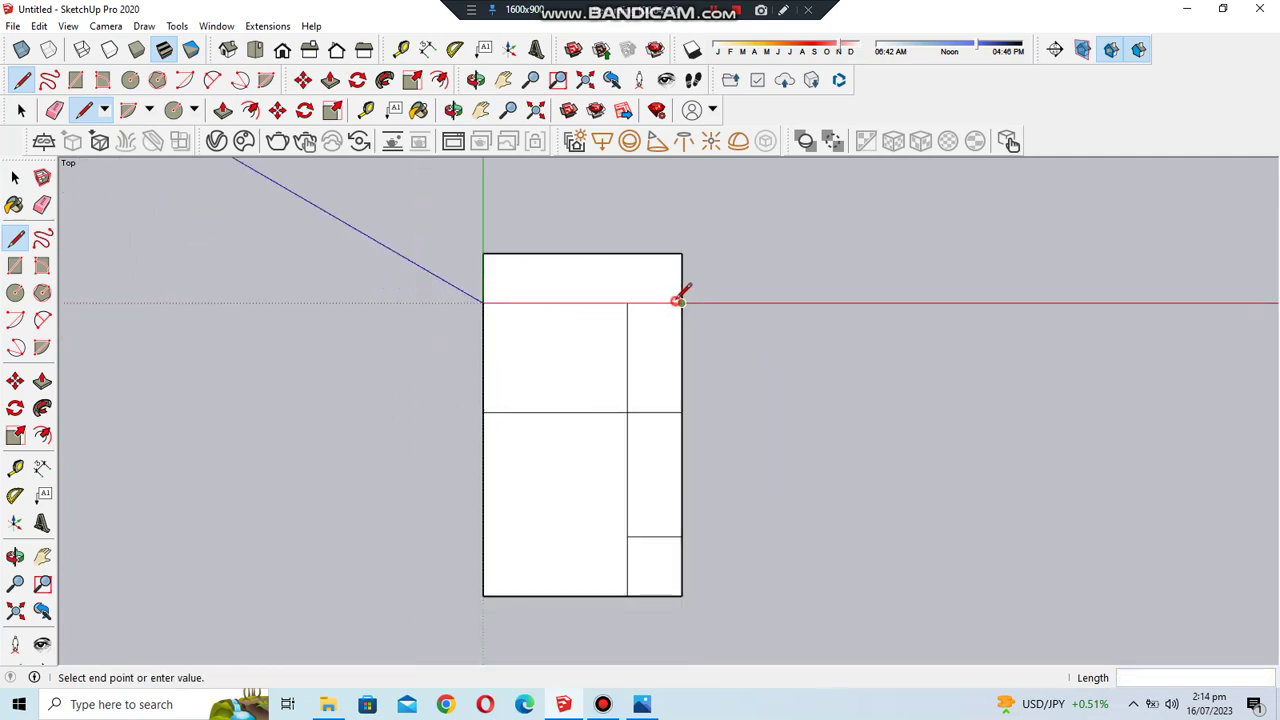
scroll(685, 304, "up", 2)
key("Escape")
left_click(689, 284)
left_click(255, 284)
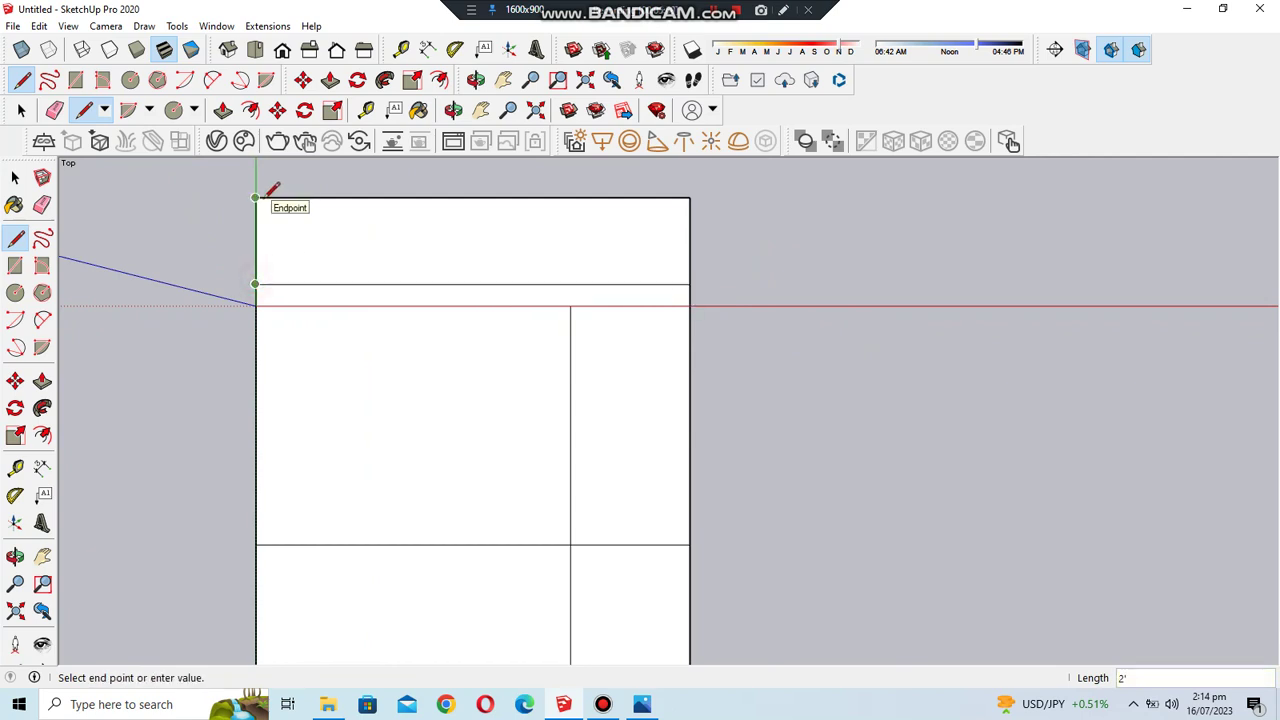
left_click(255, 176)
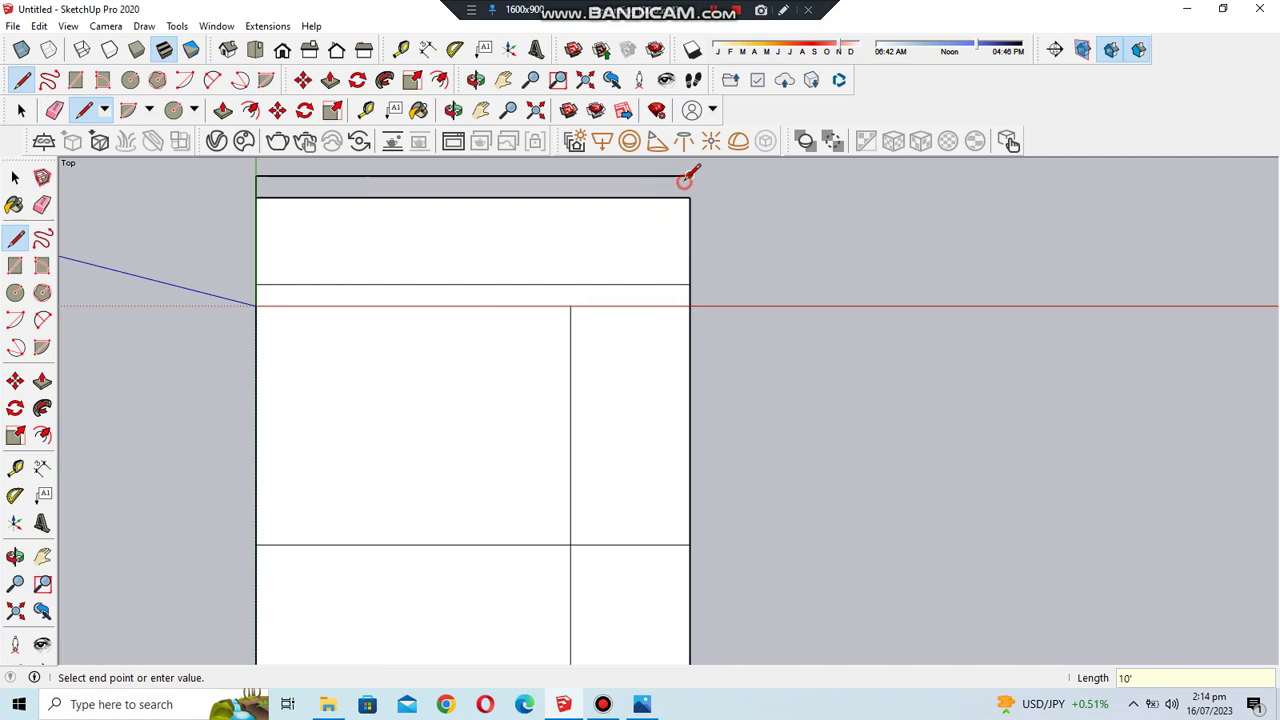
left_click(689, 176)
left_click(689, 197)
key("e")
left_click(260, 197)
scroll(394, 491, "down", 1)
scroll(394, 491, "down", 1)
- Draw a 6-inch-deep closed strip along the plan's top edge
key("l")
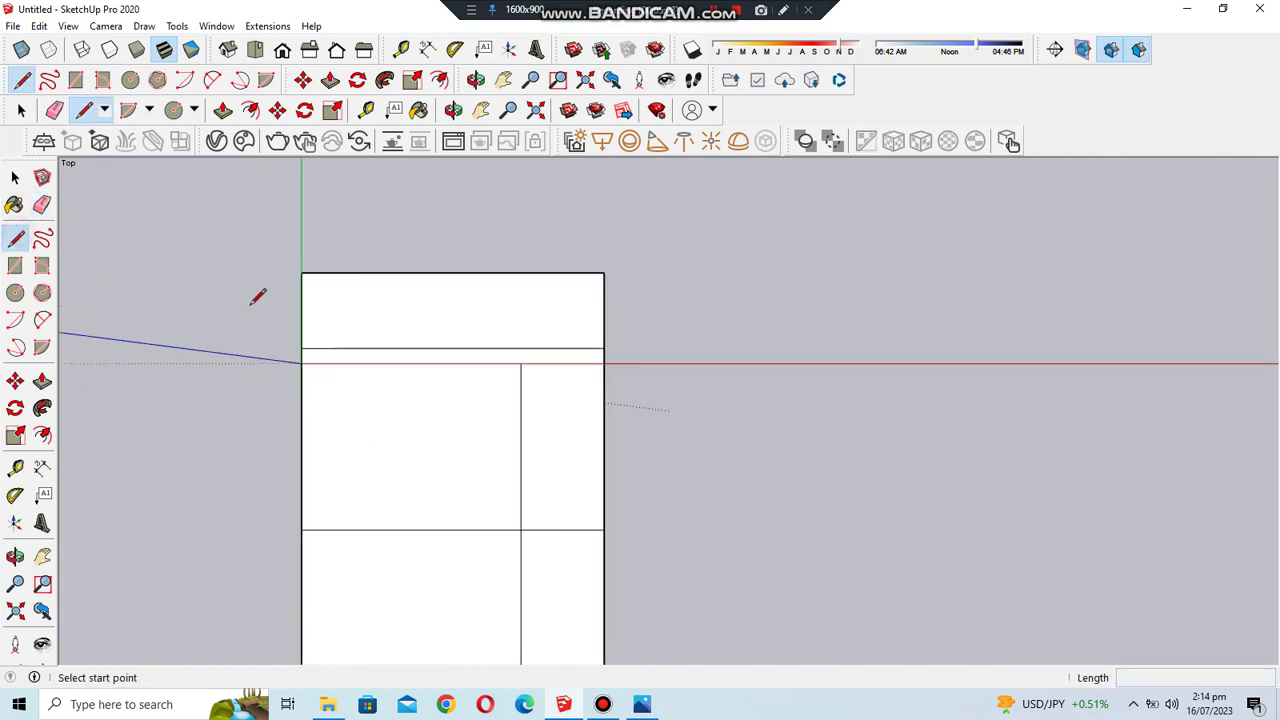
left_click(301, 272)
key("Return")
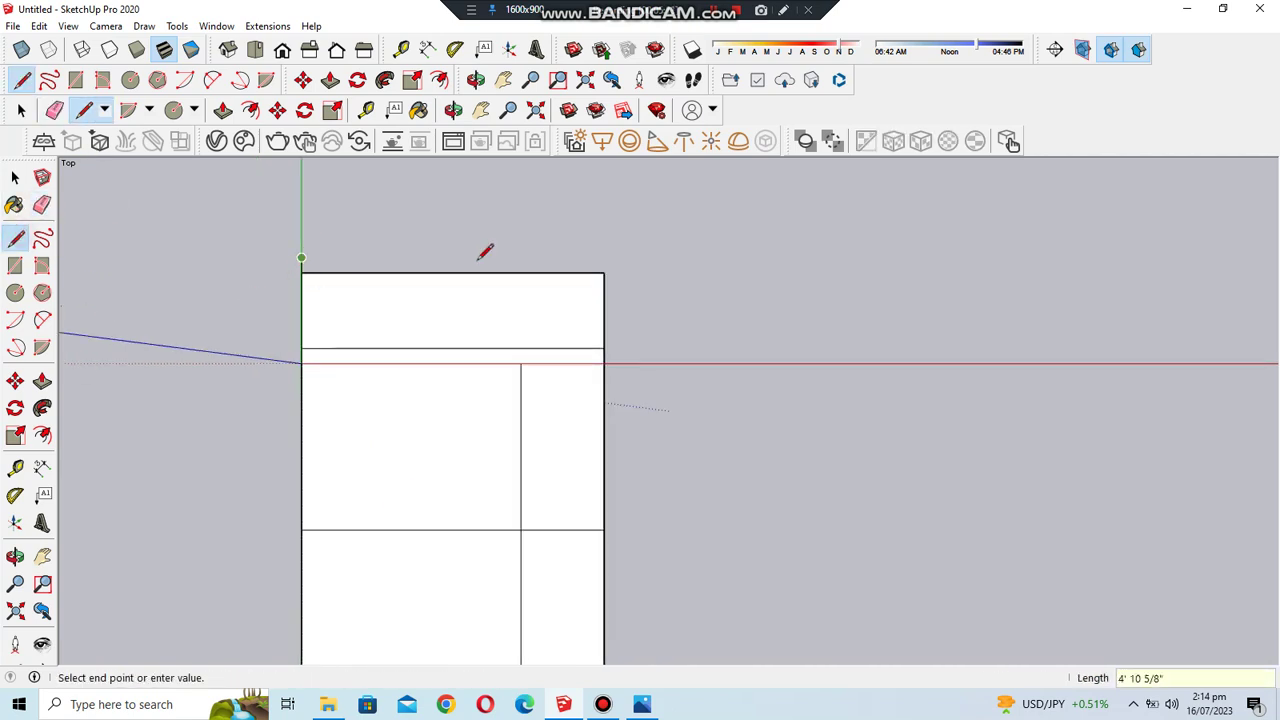
left_click(605, 258)
scroll(630, 240, "down", 1)
left_click(606, 266)
scroll(606, 268, "down", 2)
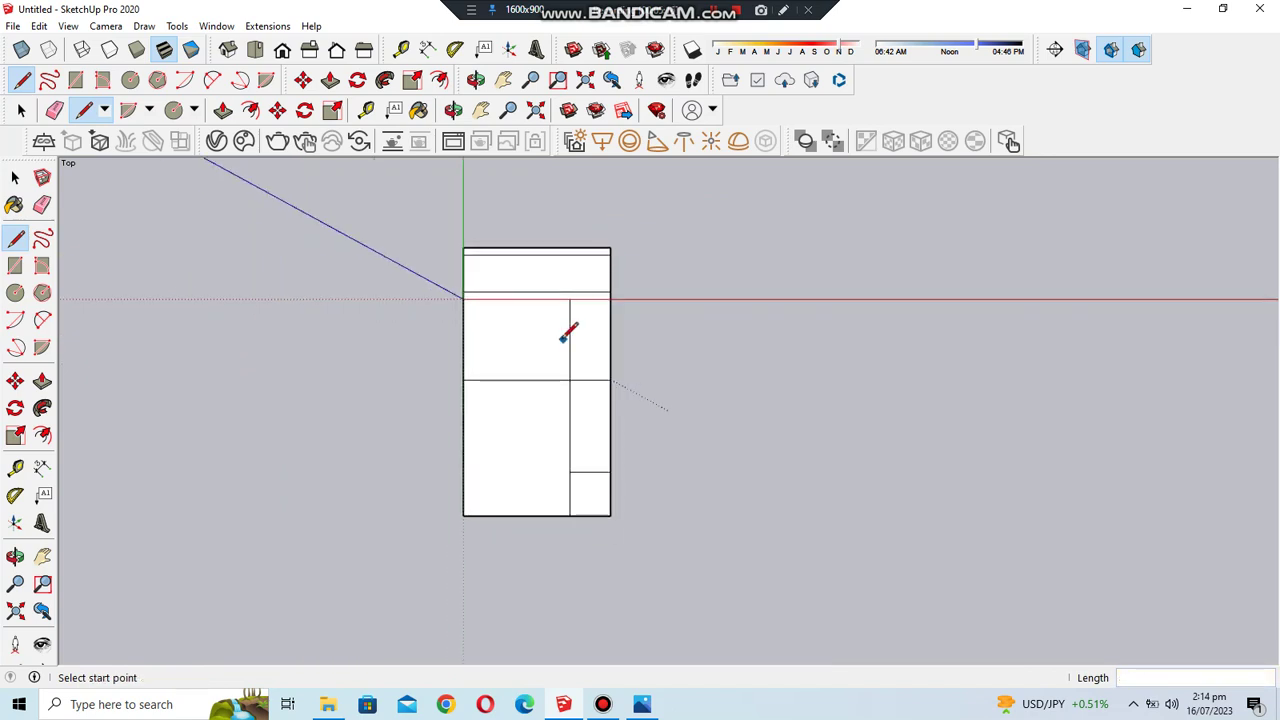
scroll(568, 333, "up", 1)
- Draw a dividing line across the lower box to the right wall
key("e")
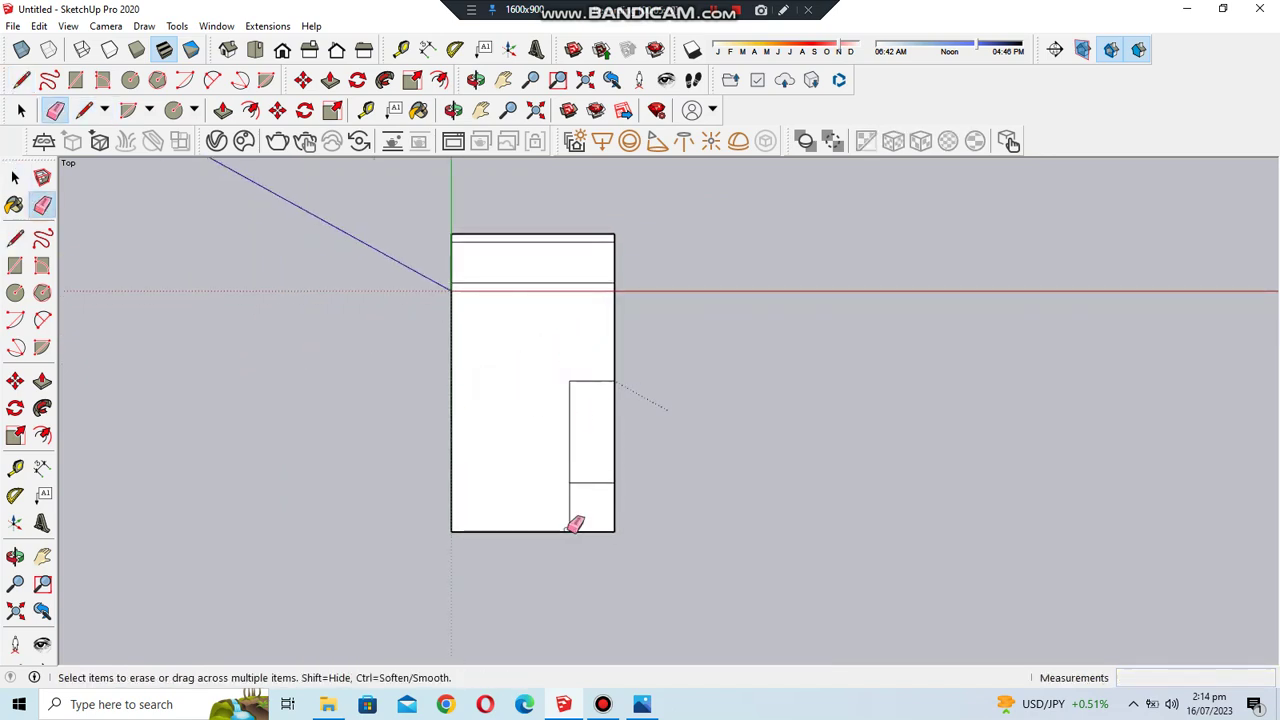
scroll(575, 515, "up", 2)
left_click(15, 240)
scroll(592, 480, "up", 1)
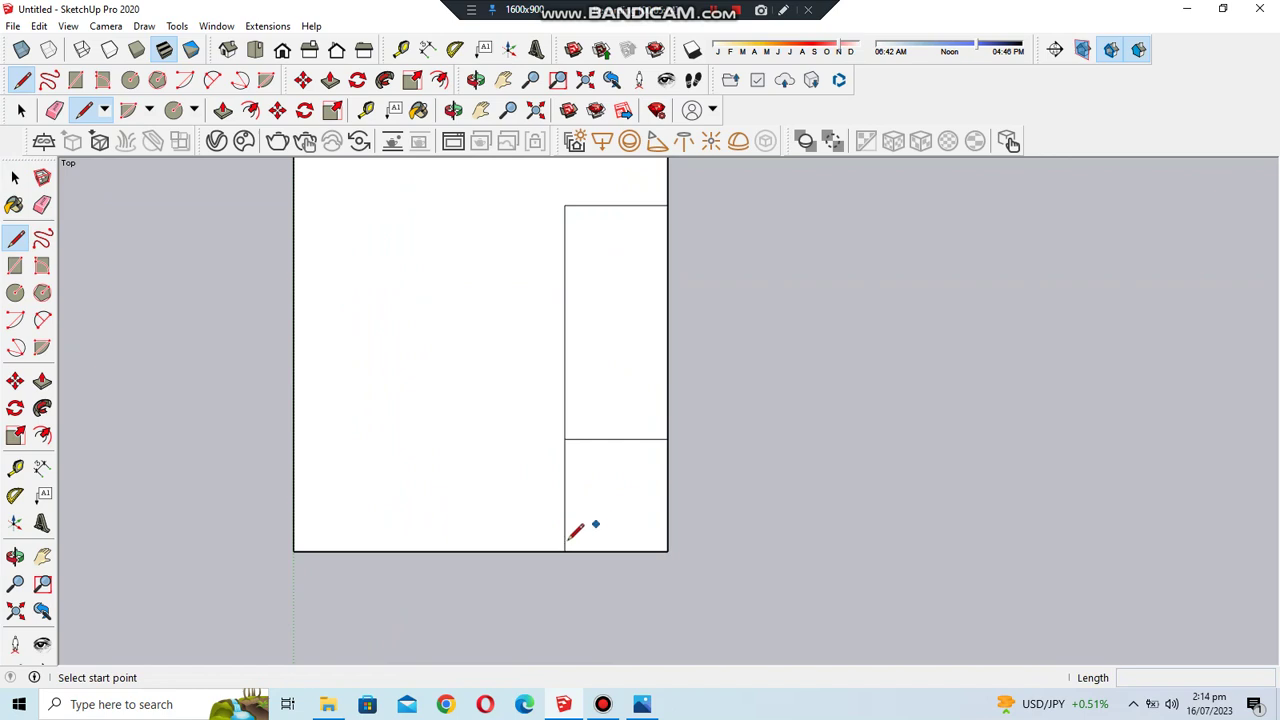
left_click(564, 550)
left_click(565, 476)
left_click(667, 476)
- Draw a trial horizontal edge across the right panel, then undo it
left_click(565, 476)
scroll(573, 469, "up", 2)
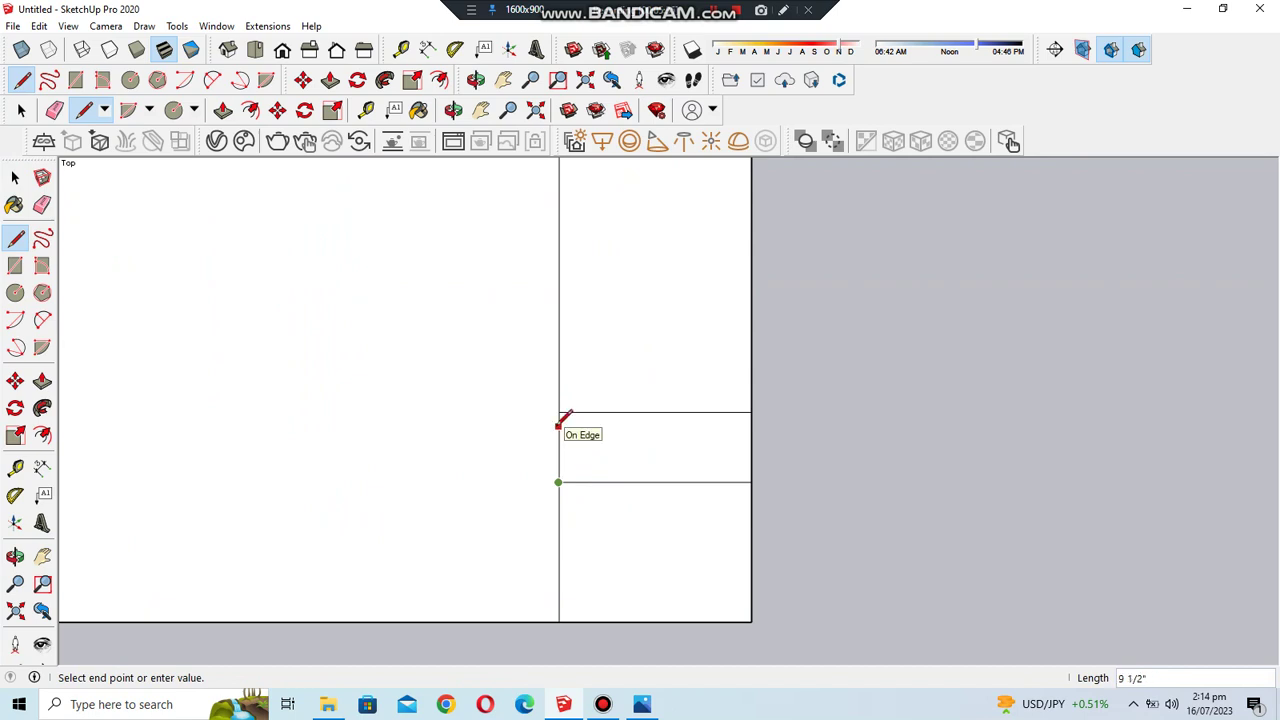
key("Escape")
left_click(558, 429)
left_click(750, 429)
scroll(675, 500, "down", 2)
key("ctrl+z")
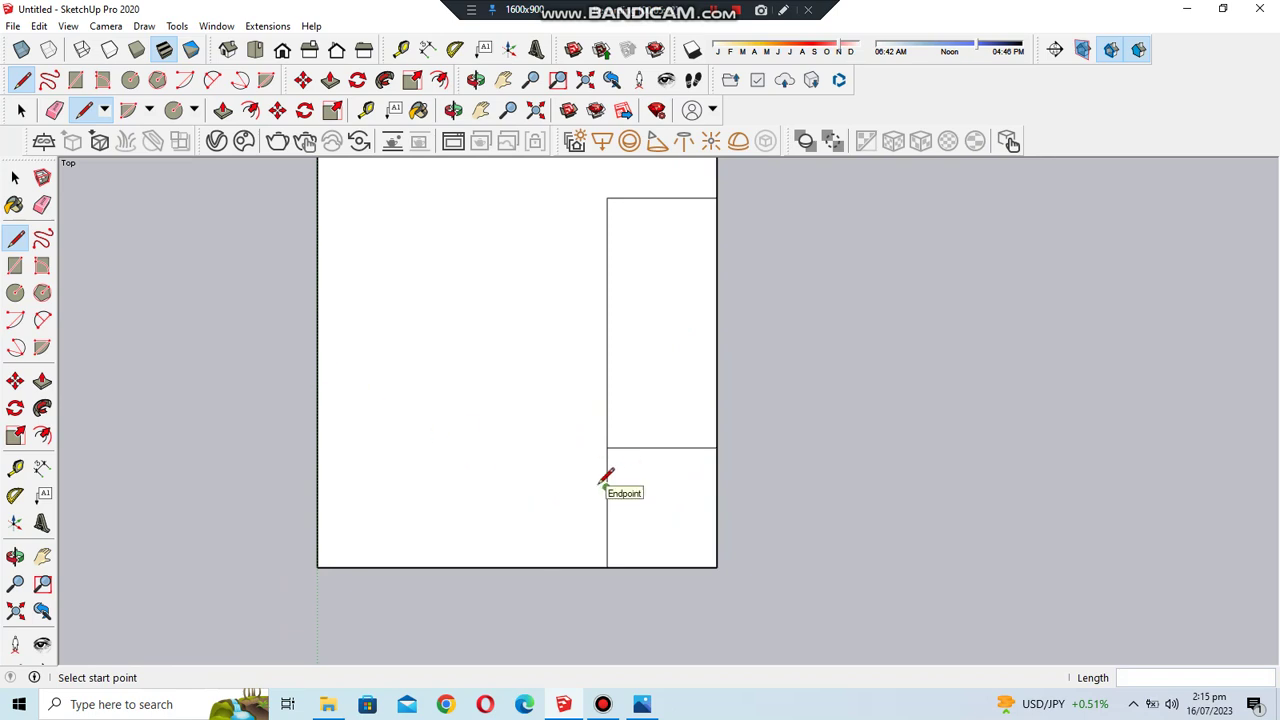
- Erase the upper part of the vertical partition and the panel's top edge
scroll(595, 450, "down", 2)
left_click(42, 205)
left_click(597, 258)
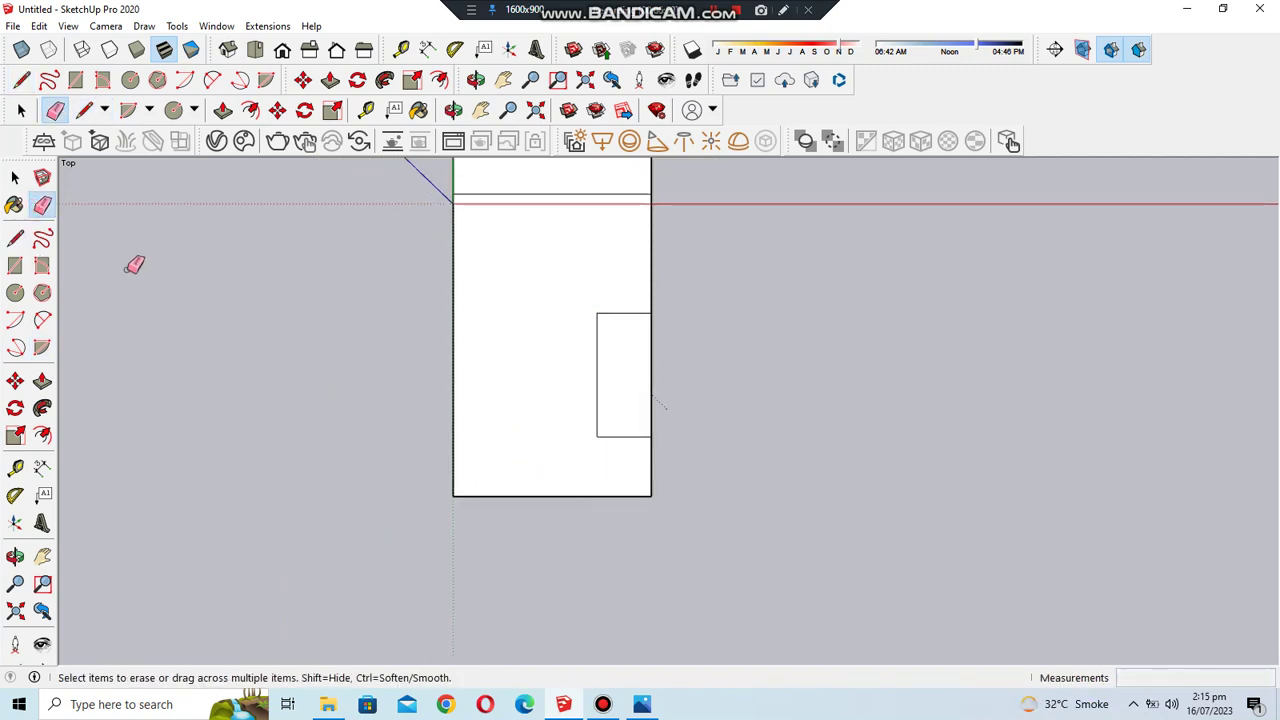
left_click(15, 238)
scroll(214, 308, "down", 1)
scroll(214, 308, "up", 3)
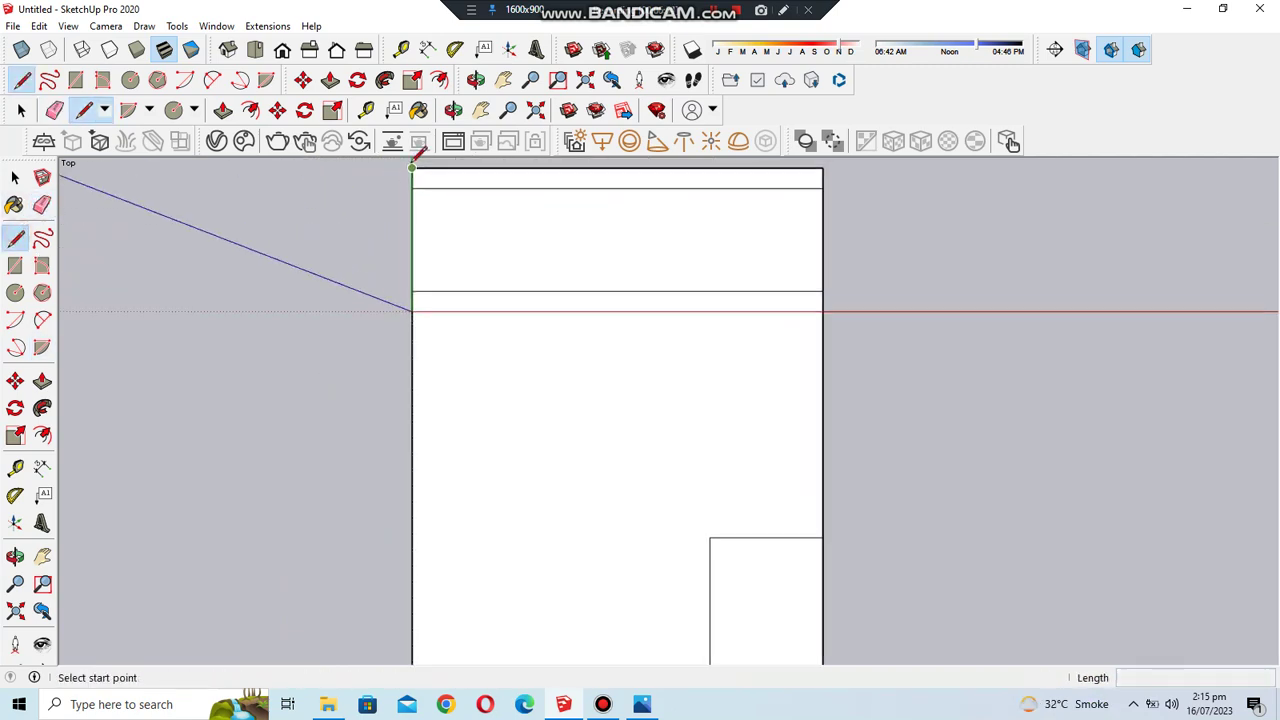
scroll(259, 238, "down", 1)
key("e")
left_click(455, 203)
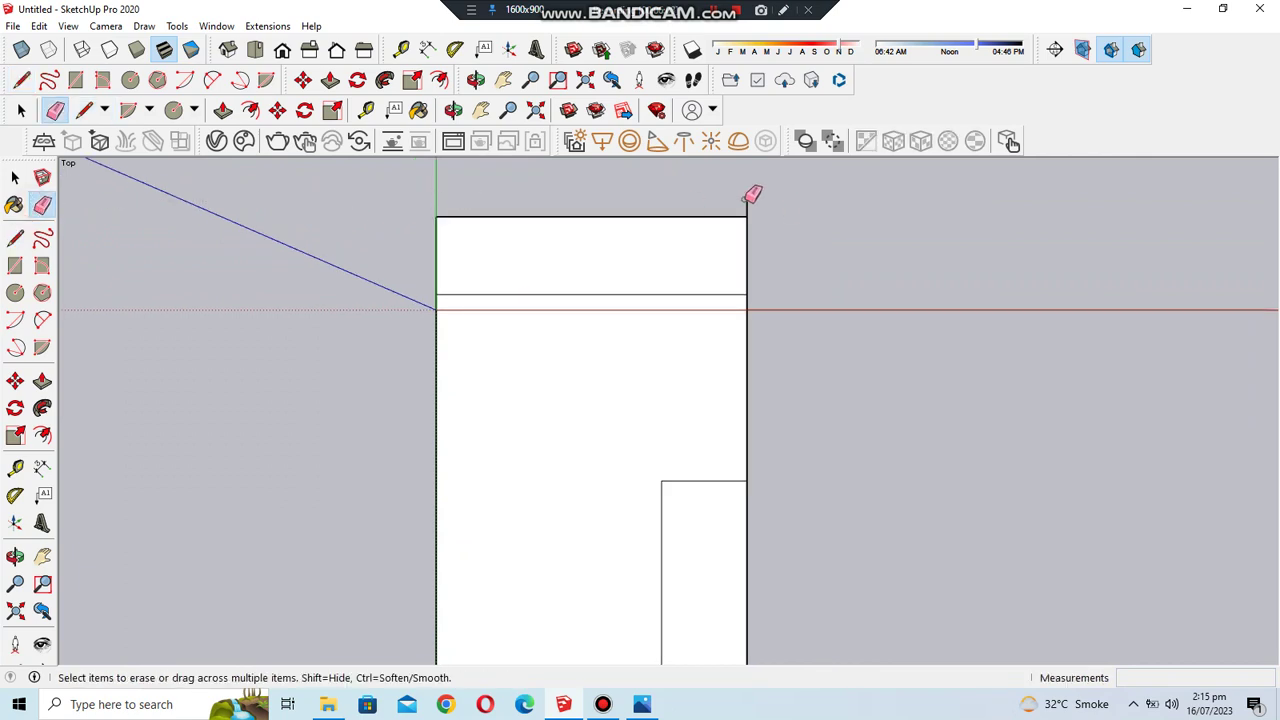
- Draw a line from the strip edge's midpoint up to the top edge, then check the room photo
key("l")
scroll(553, 320, "down", 1)
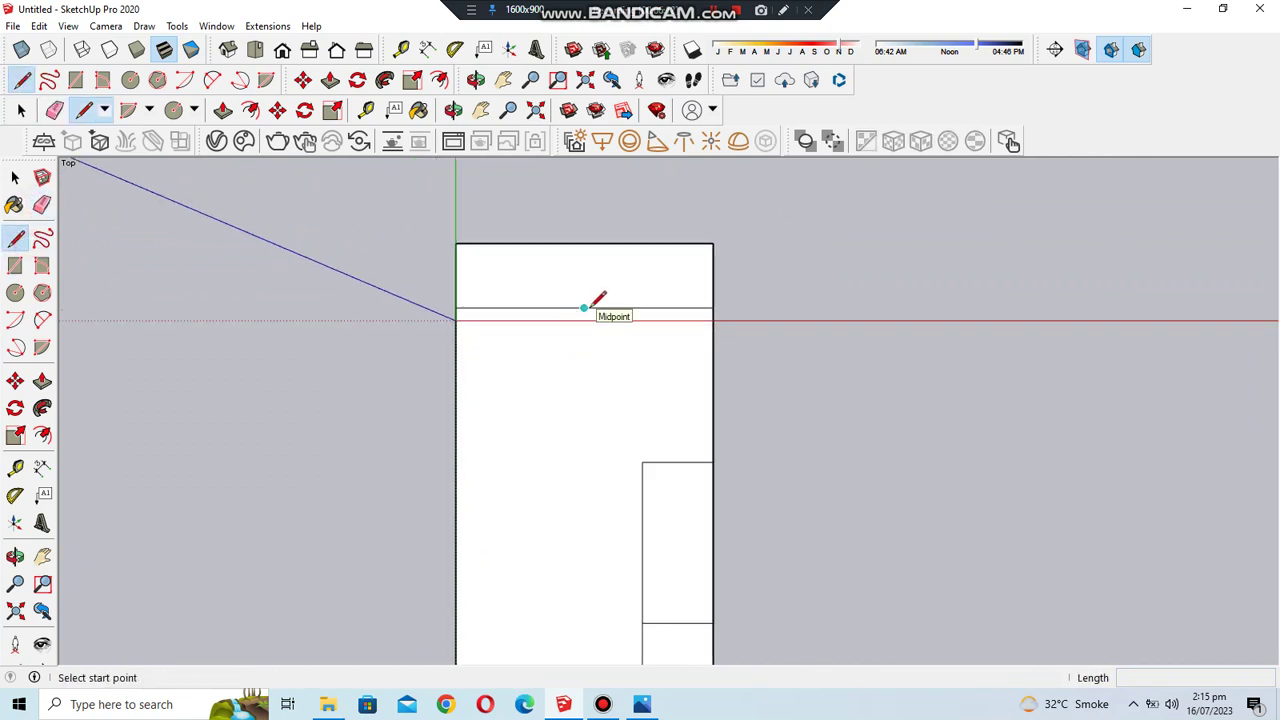
left_click(584, 308)
left_click(585, 245)
left_click(642, 704)
scroll(643, 421, "down", 1)
scroll(643, 421, "down", 1)
scroll(643, 410, "down", 1)
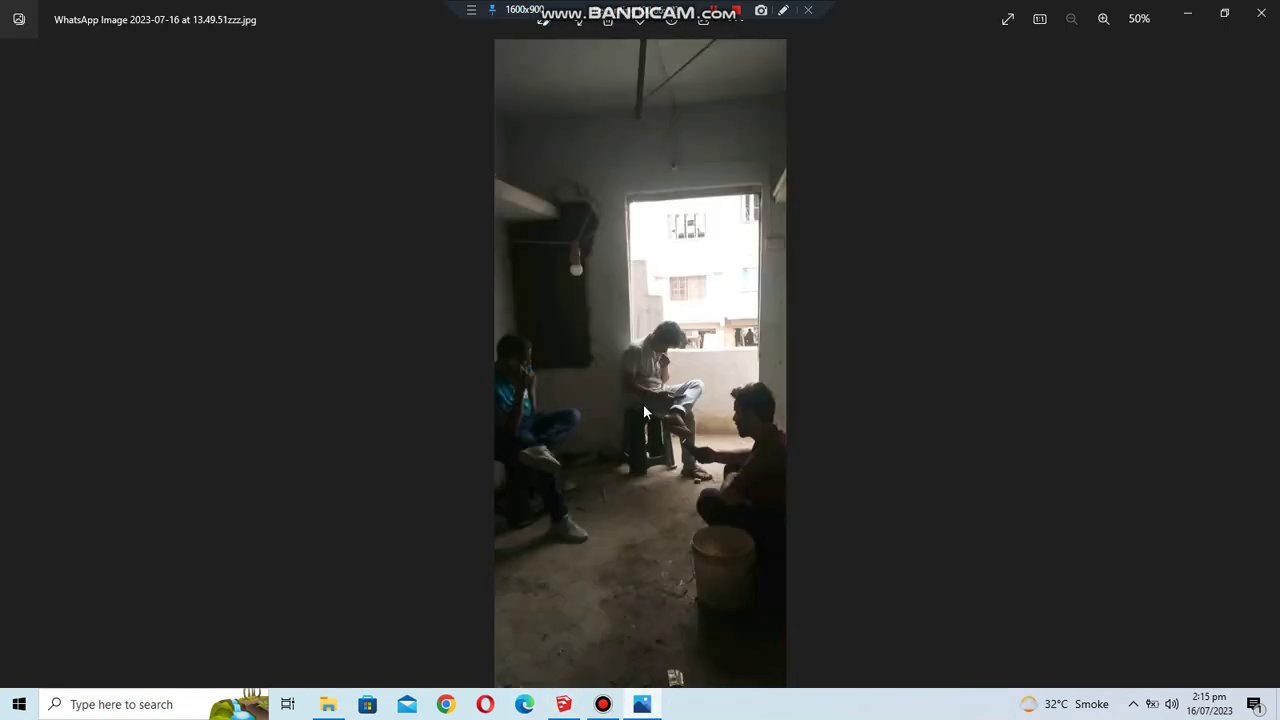
left_click(563, 704)
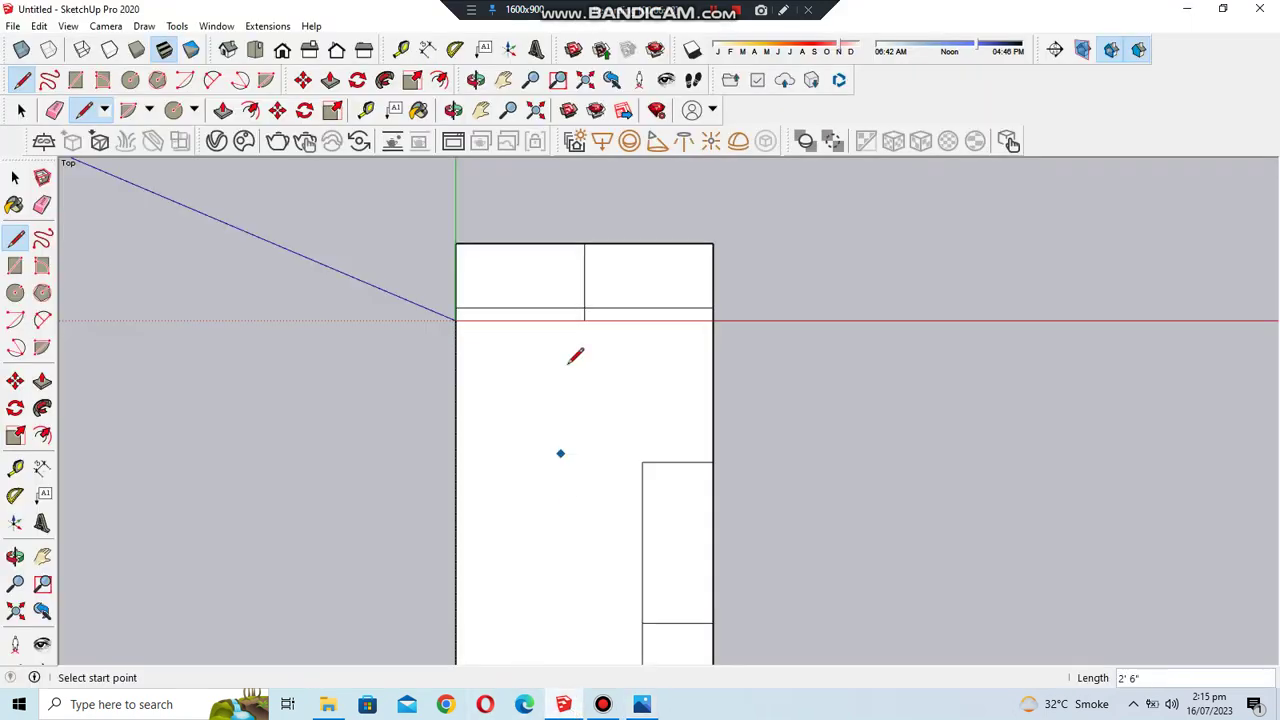
- Draw a 1.5-foot line and trial vertical dividers between the strip and top edge
left_click(584, 275)
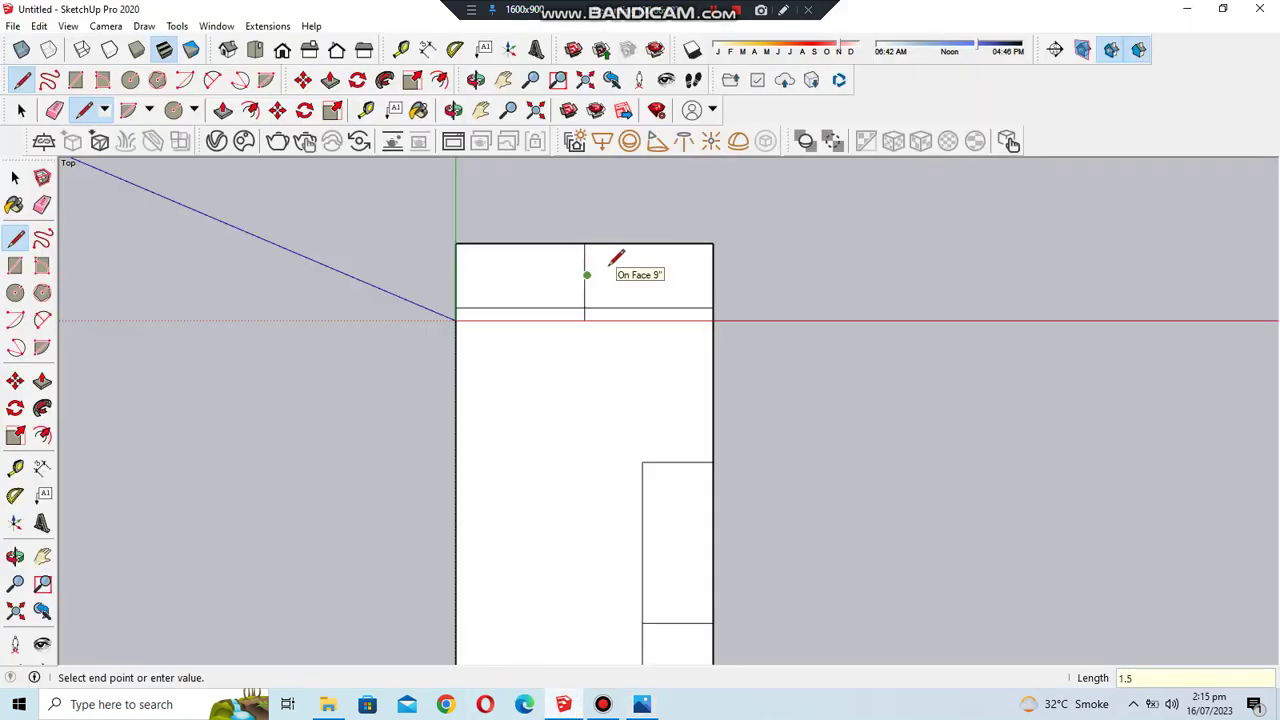
scroll(498, 274, "up", 2)
key("Escape")
left_click(628, 277)
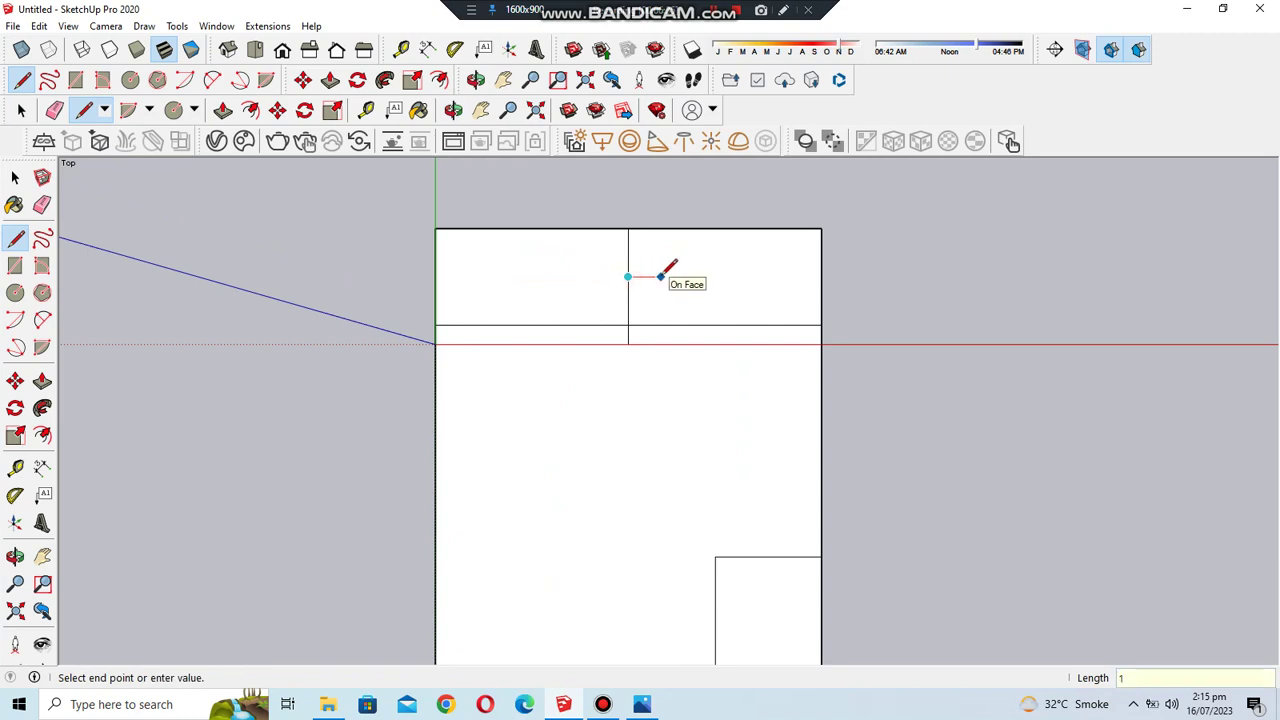
key("Return")
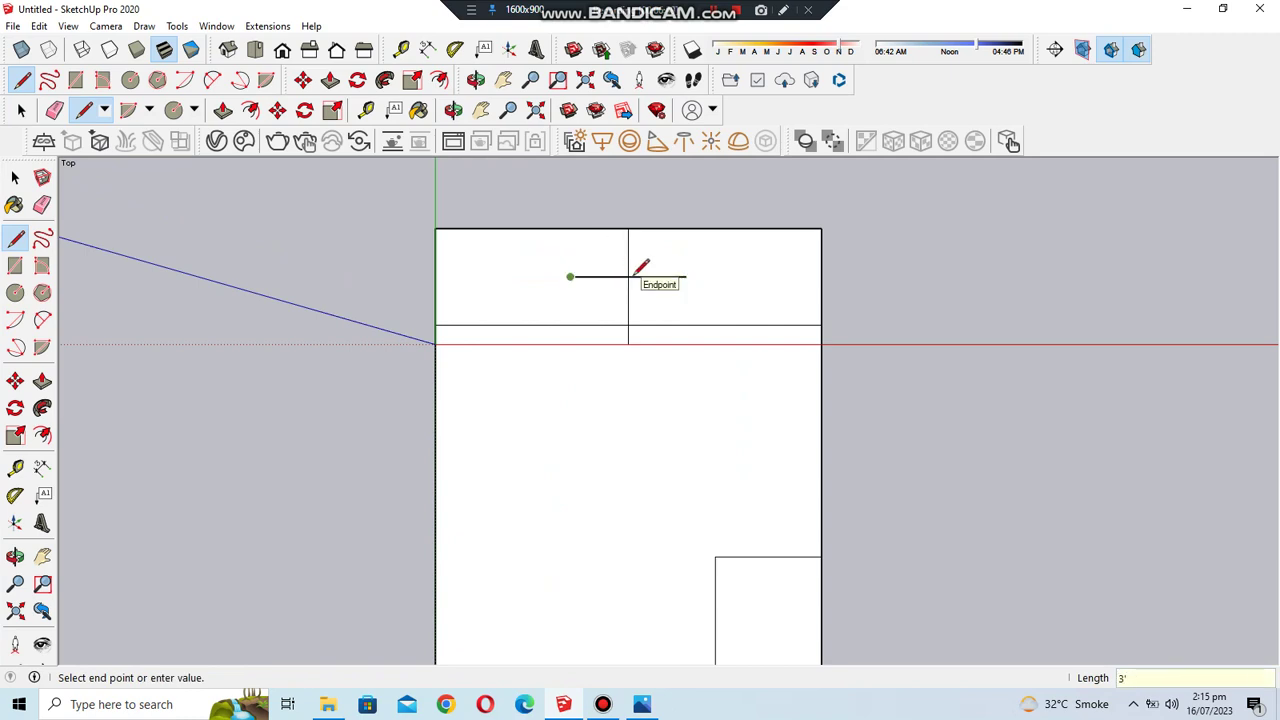
left_click(571, 345)
left_click(571, 277)
left_click(571, 229)
left_click(686, 277)
left_click(686, 325)
left_click(686, 344)
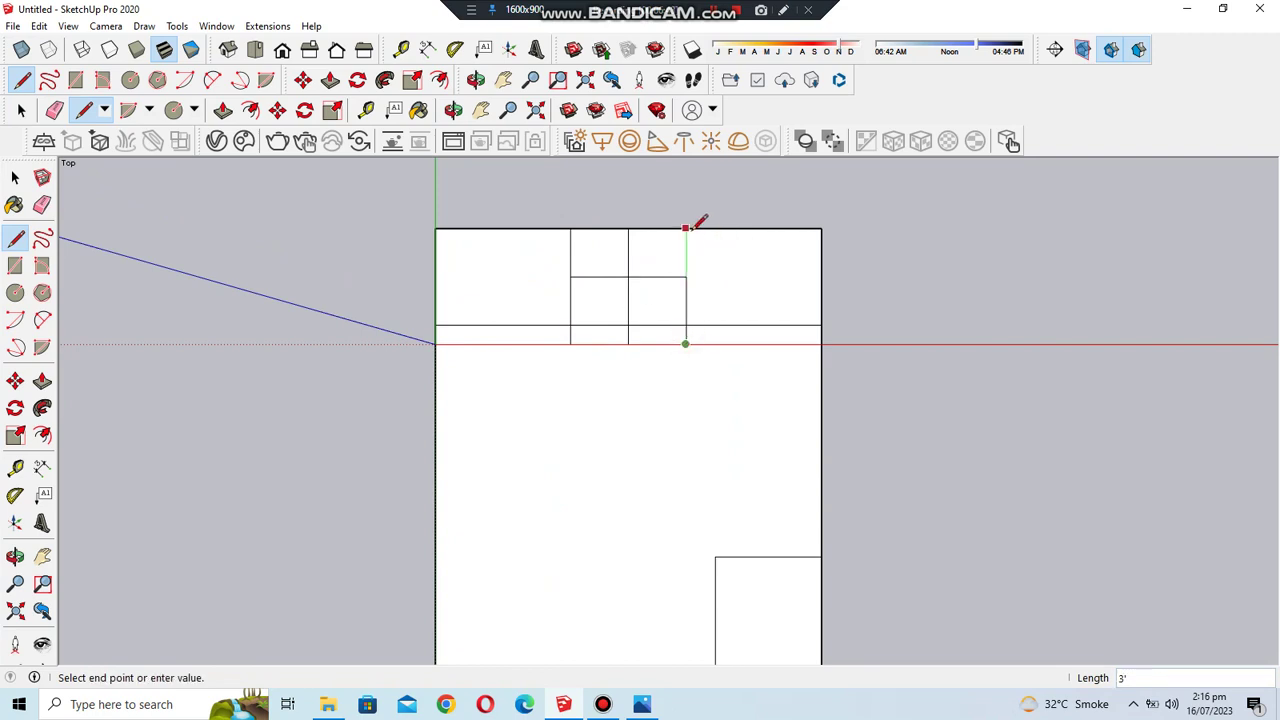
- Erase the inner horizontal line and the upper and outer vertical dividers
key("e")
scroll(628, 330, "up", 1)
left_click_drag(634, 249, 631, 327)
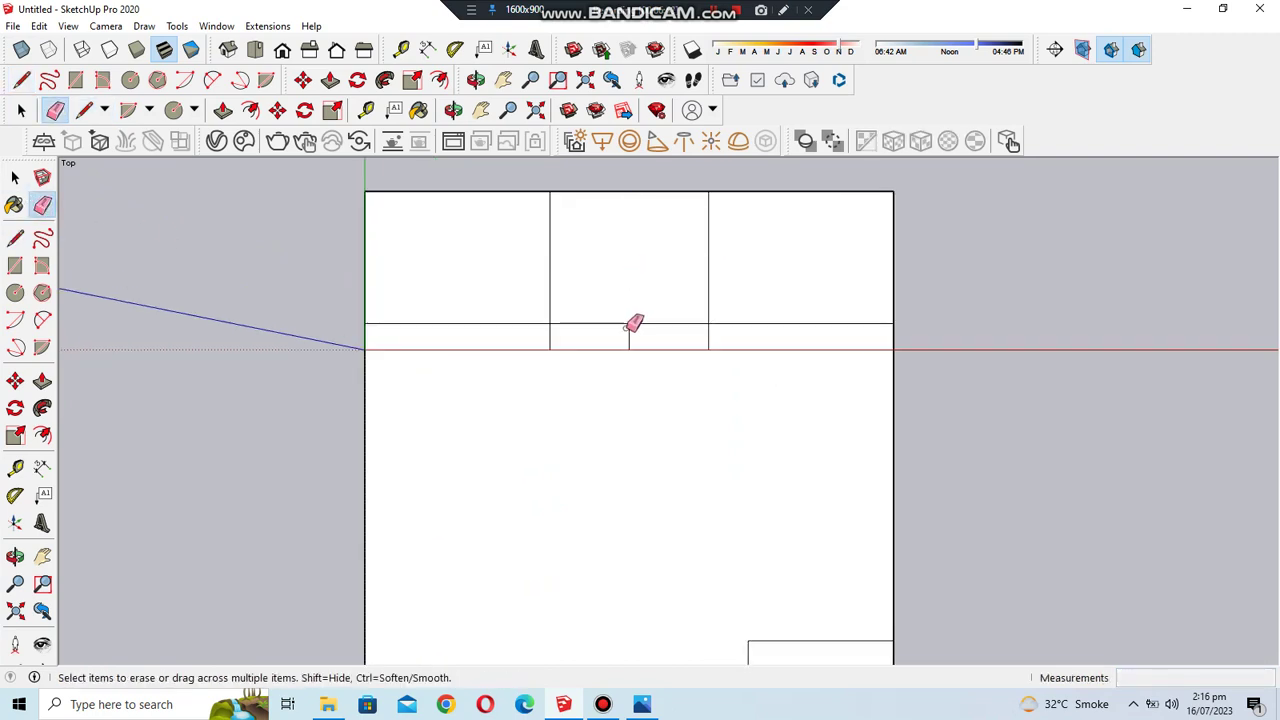
left_click_drag(551, 290, 728, 257)
key("l")
scroll(646, 357, "down", 1)
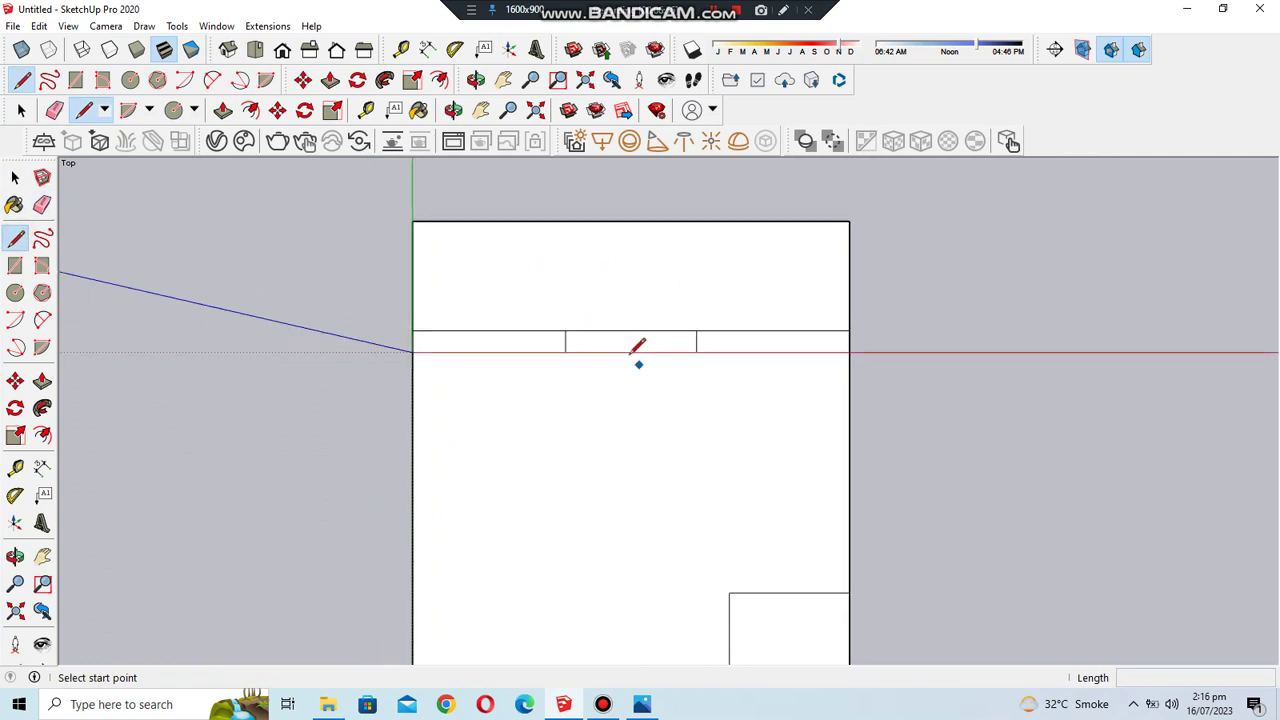
- Draw two vertical dividers from the strip edge to the top, plus a short strip divider
left_click(412, 330)
type("3'")
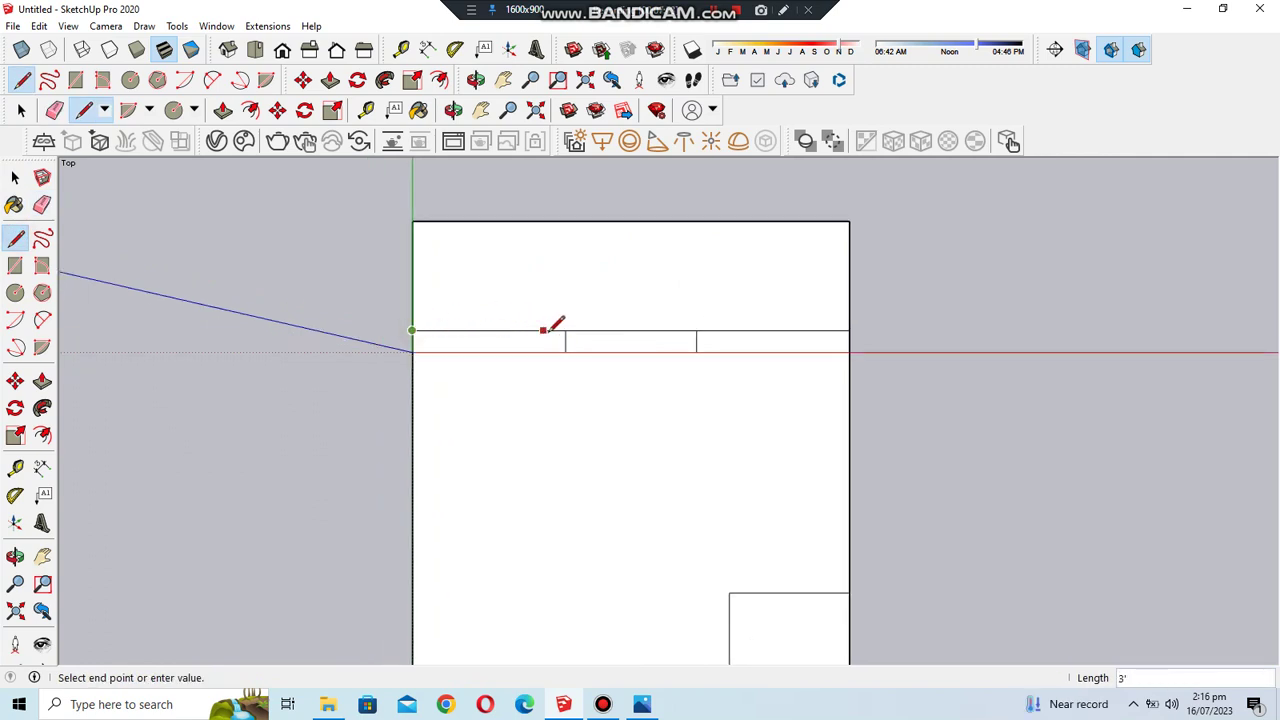
left_click(542, 331)
left_click(543, 220)
left_click(847, 330)
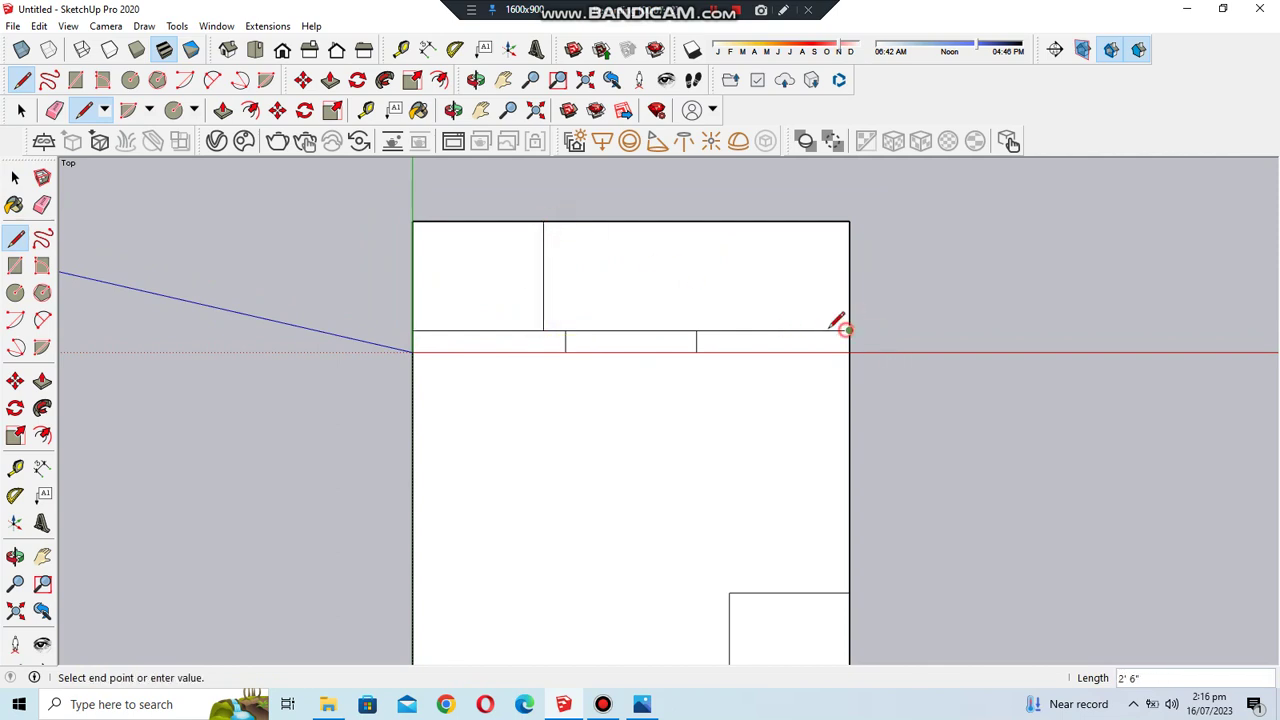
left_click(715, 329)
left_click(718, 221)
scroll(686, 380, "down", 1)
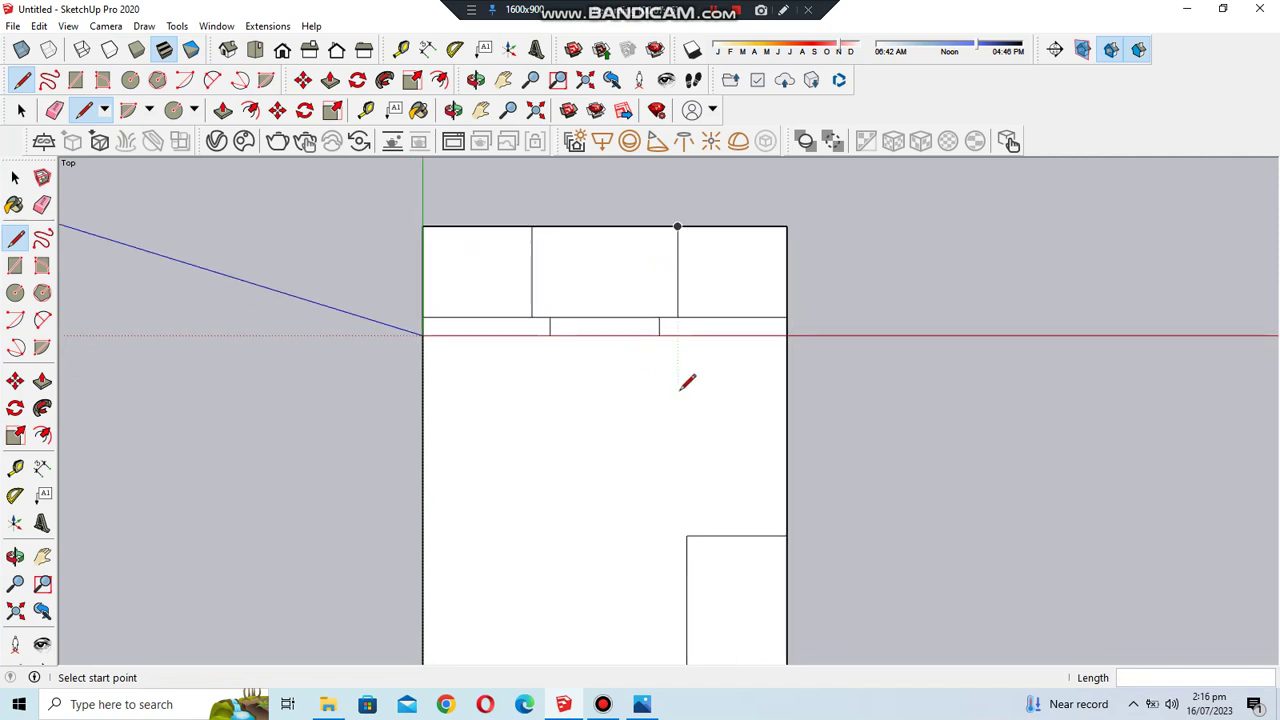
scroll(551, 349, "up", 3)
left_click(568, 358)
left_click(568, 328)
- Draw a 2'6" horizontal line and move it down onto the strip edge
left_click(483, 298)
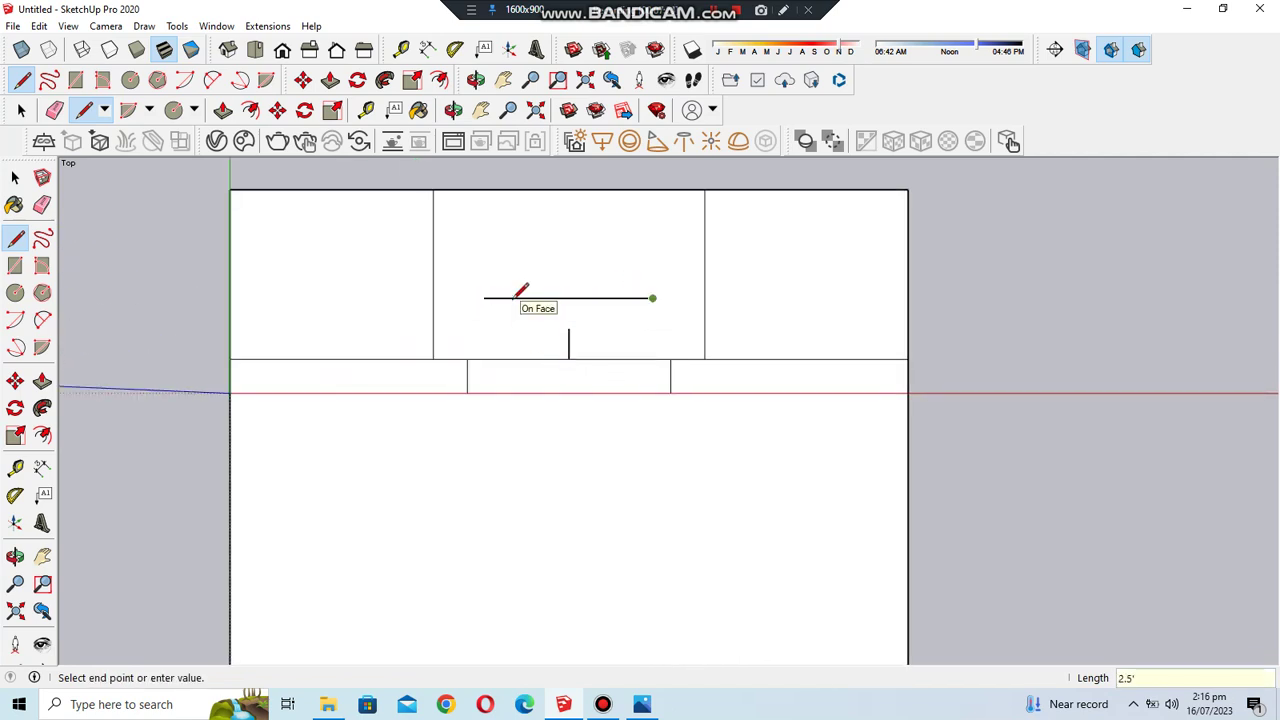
key("Return")
key("space")
left_click(520, 298)
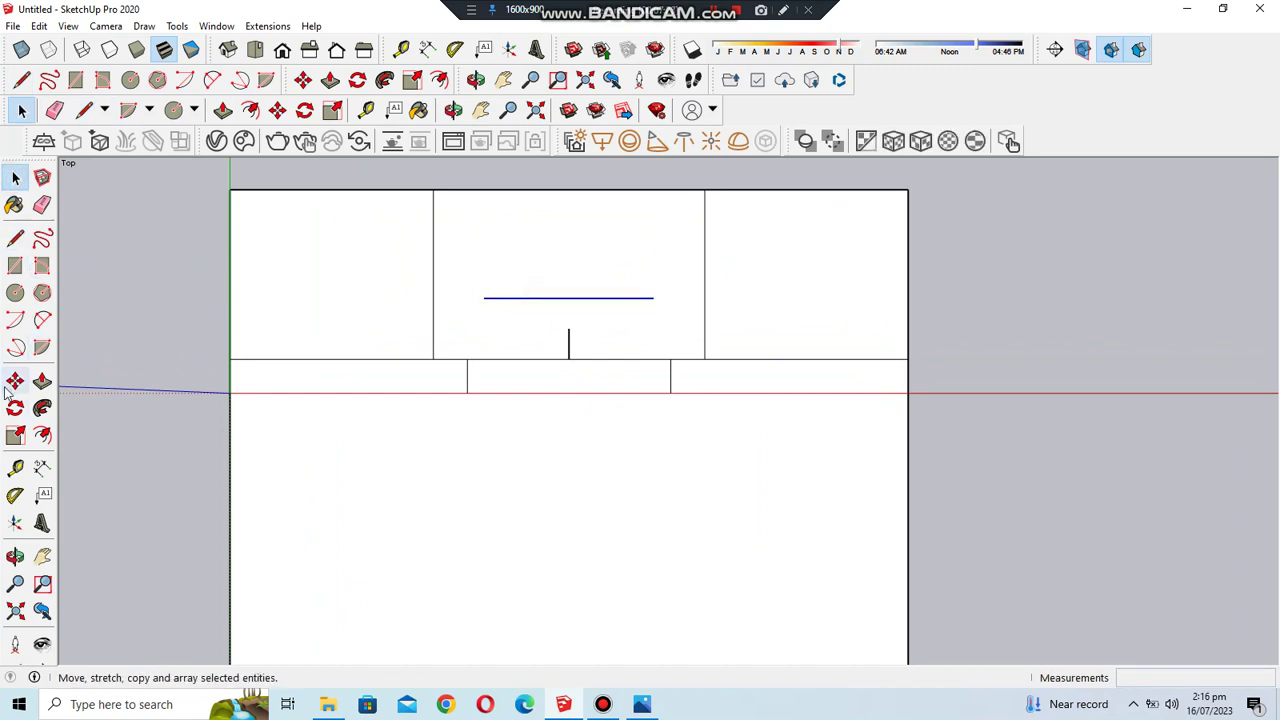
left_click(15, 381)
left_click(568, 298)
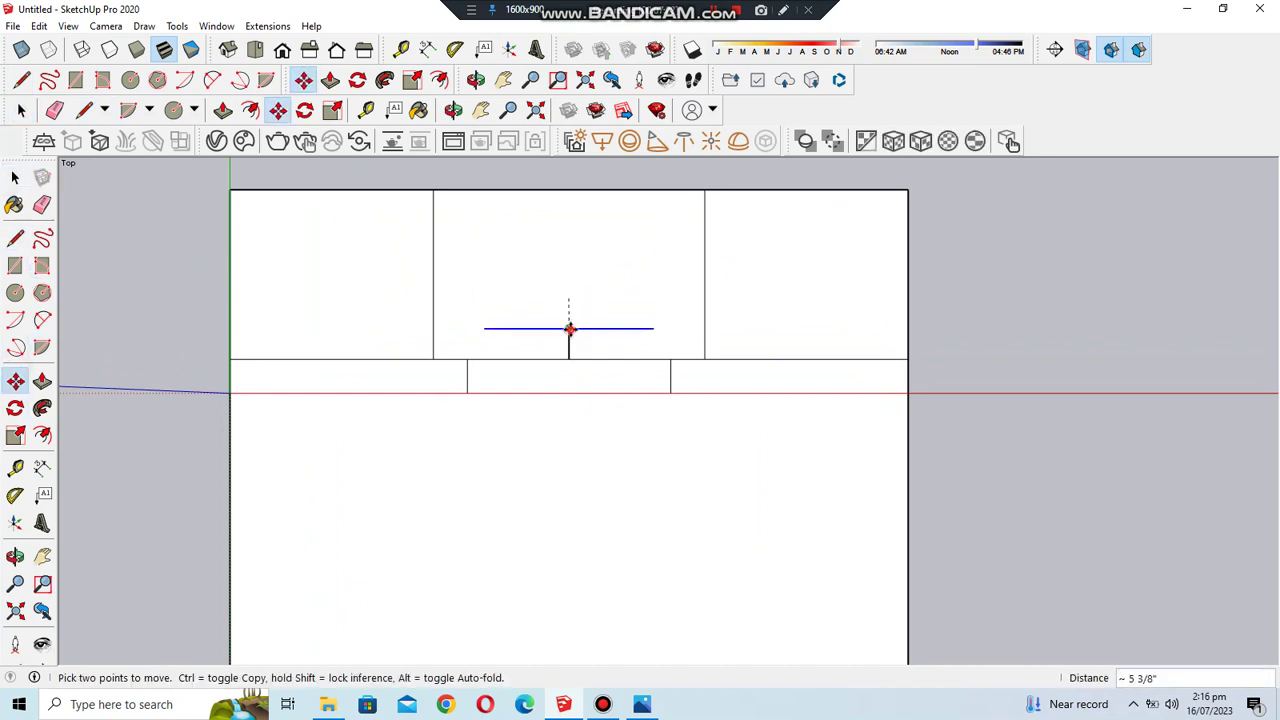
left_click(568, 328)
- Draw a small recessed rectangle in the strip, erase a leftover edge, then undo it
left_click(15, 238)
left_click(15, 238)
left_click(484, 328)
left_click(484, 392)
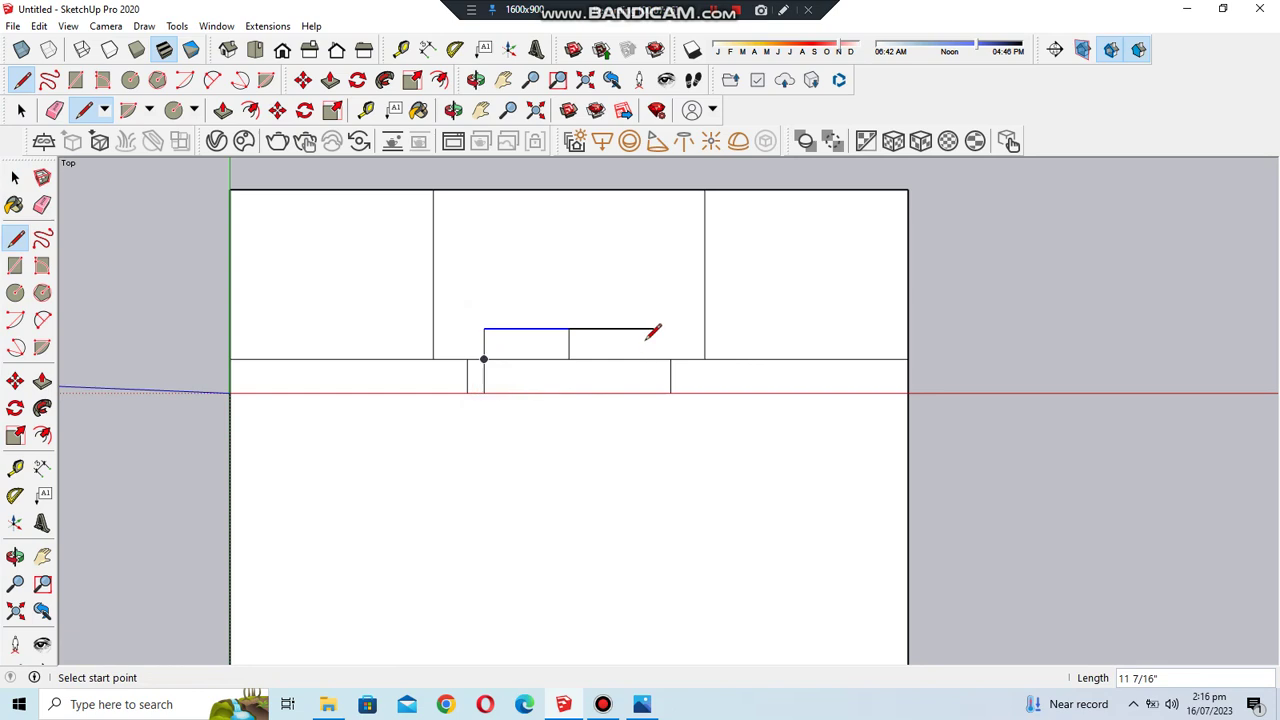
left_click(654, 328)
left_click(654, 392)
key("e")
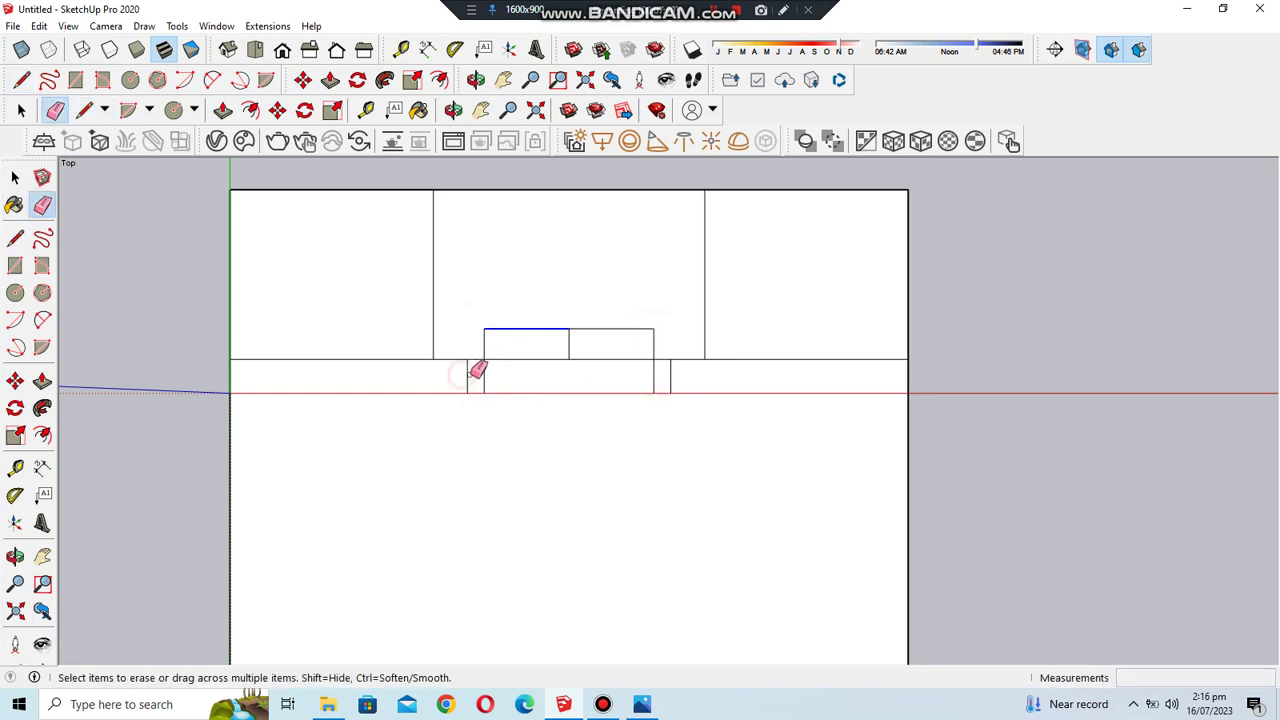
left_click(472, 375)
scroll(467, 328, "down", 1)
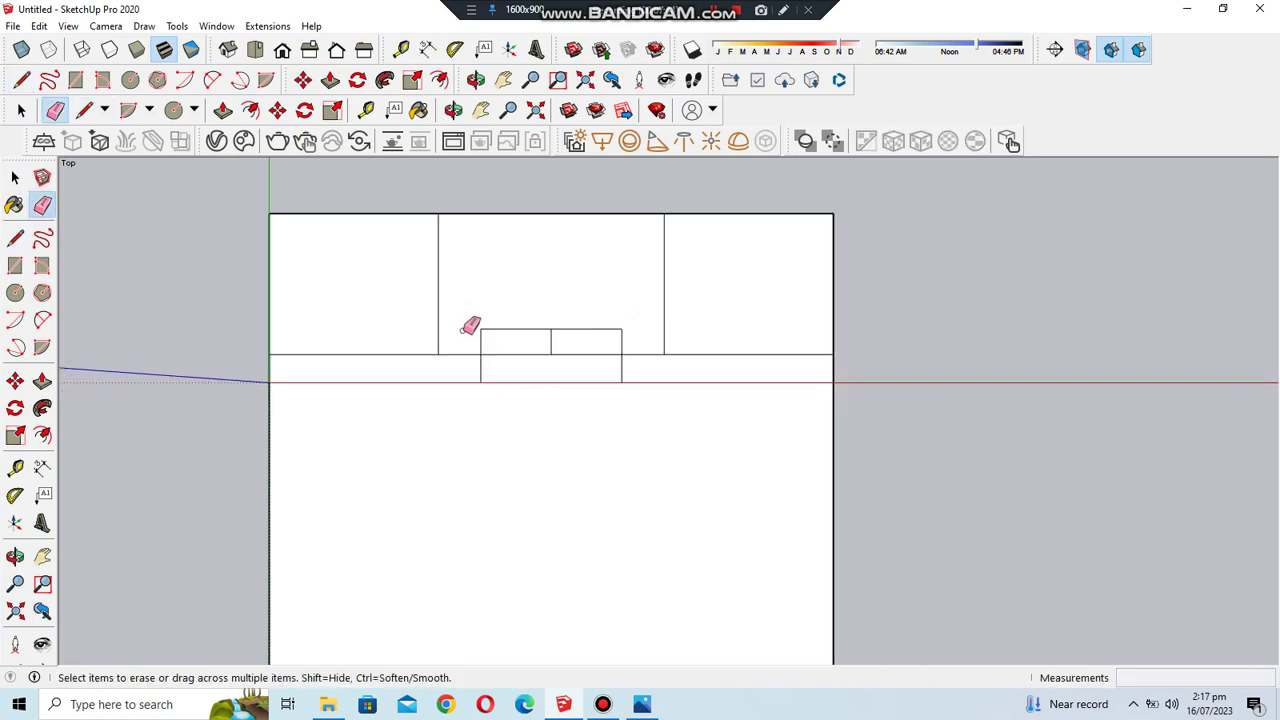
key("ctrl+z")
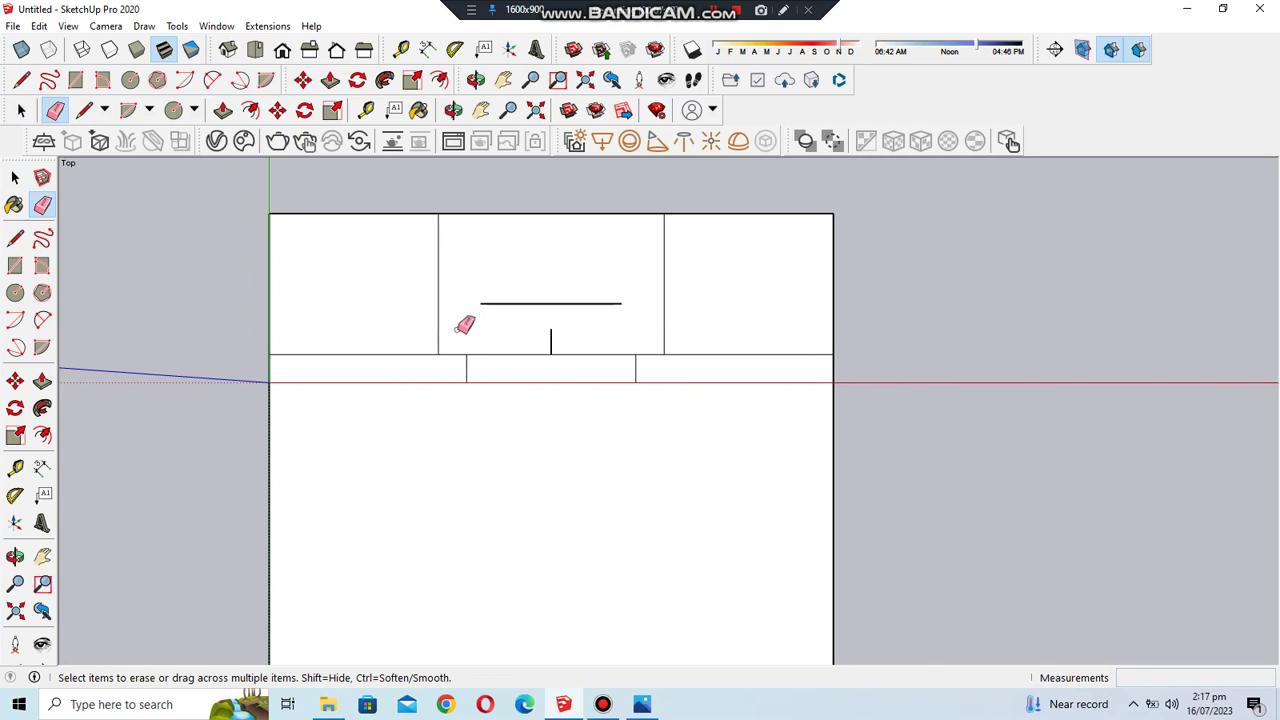
scroll(527, 295, "down", 1)
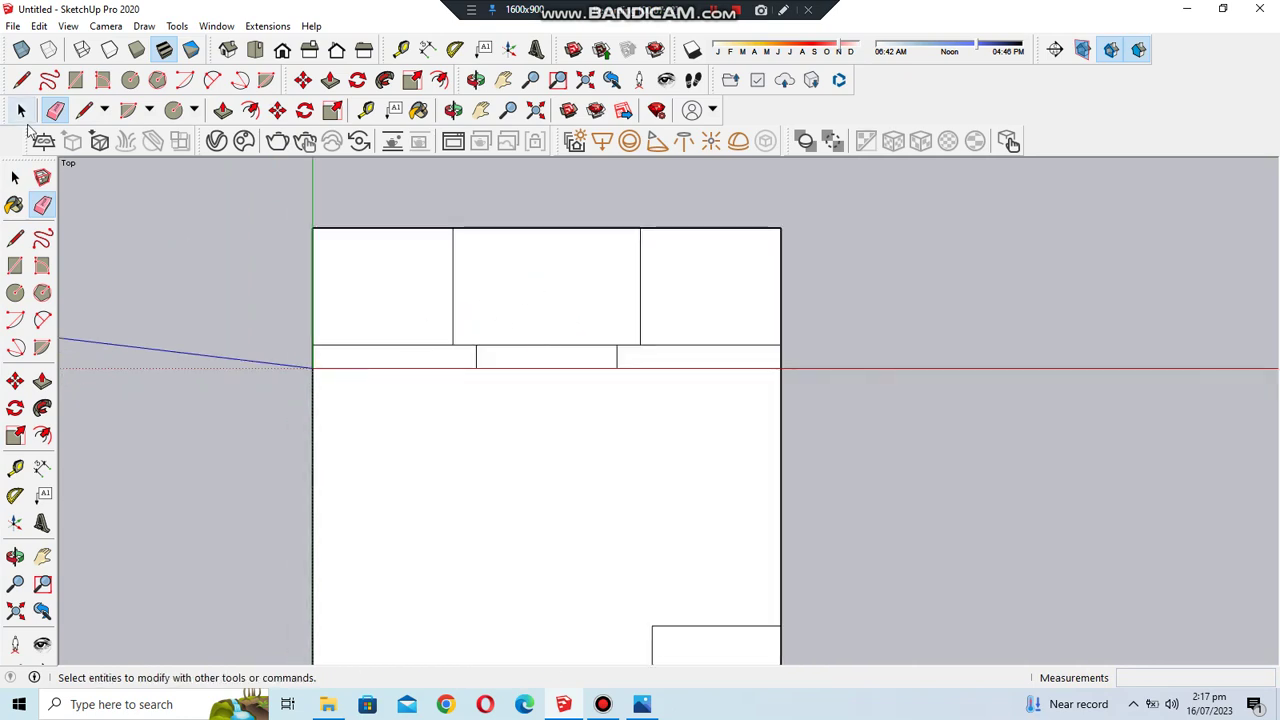
key("space")
scroll(600, 235, "down", 1)
scroll(601, 235, "down", 4)
- Select the entire drawing and move it down and to the right
key("ctrl+a")
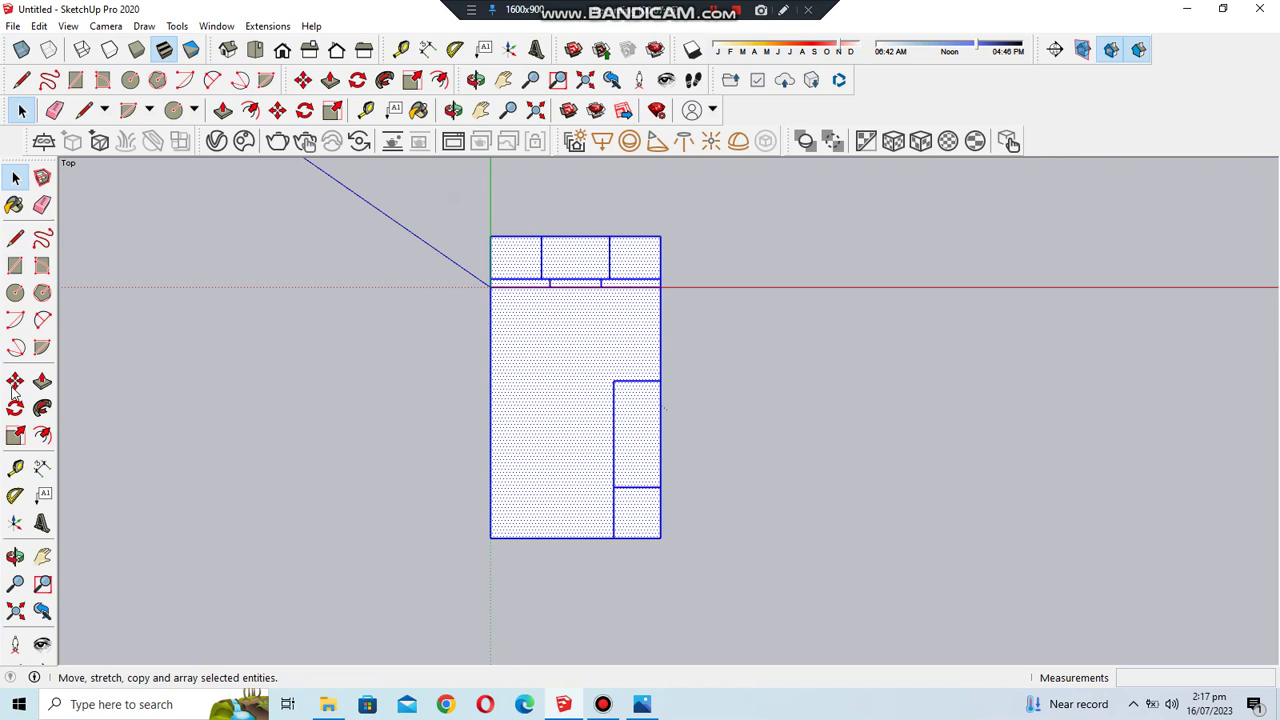
left_click(15, 381)
scroll(394, 276, "down", 1)
left_click(517, 317)
left_click(581, 419)
key("space")
left_click(876, 600)
scroll(722, 508, "up", 2)
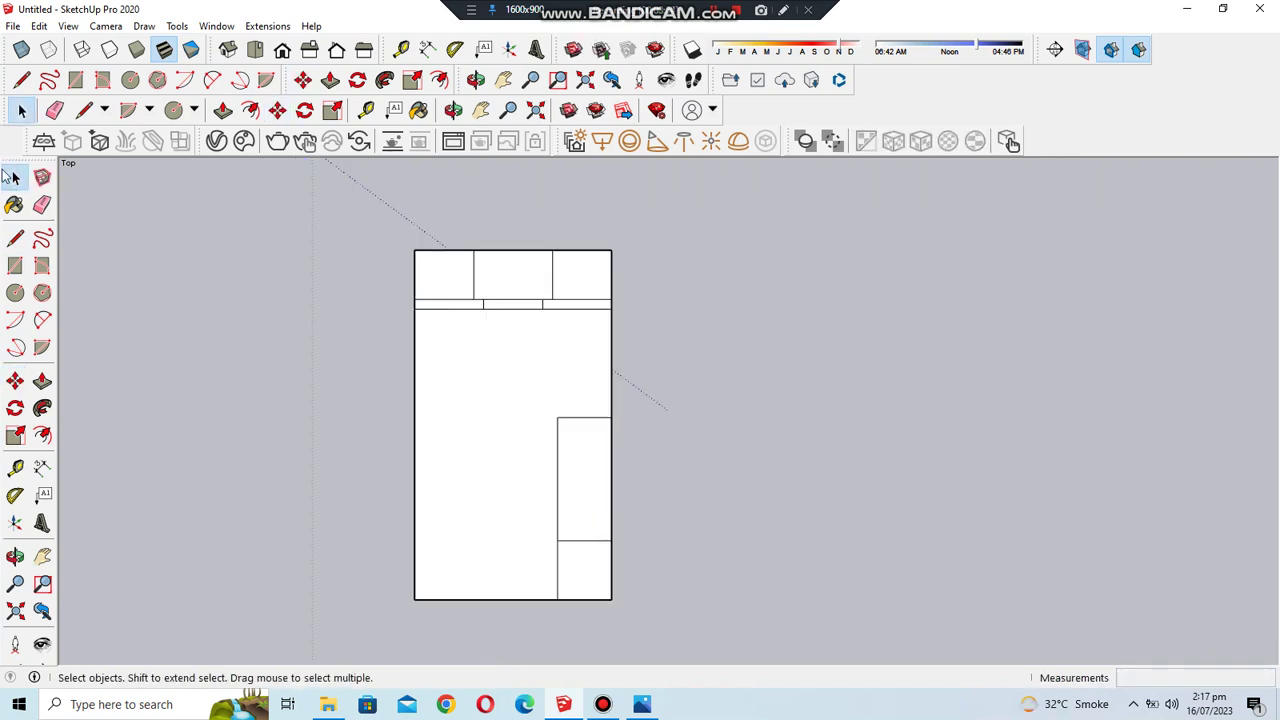
scroll(398, 310, "down", 2)
scroll(385, 280, "down", 1)
- Rotate the floor plan 90° and move it further to the right
left_click_drag(372, 229, 680, 606)
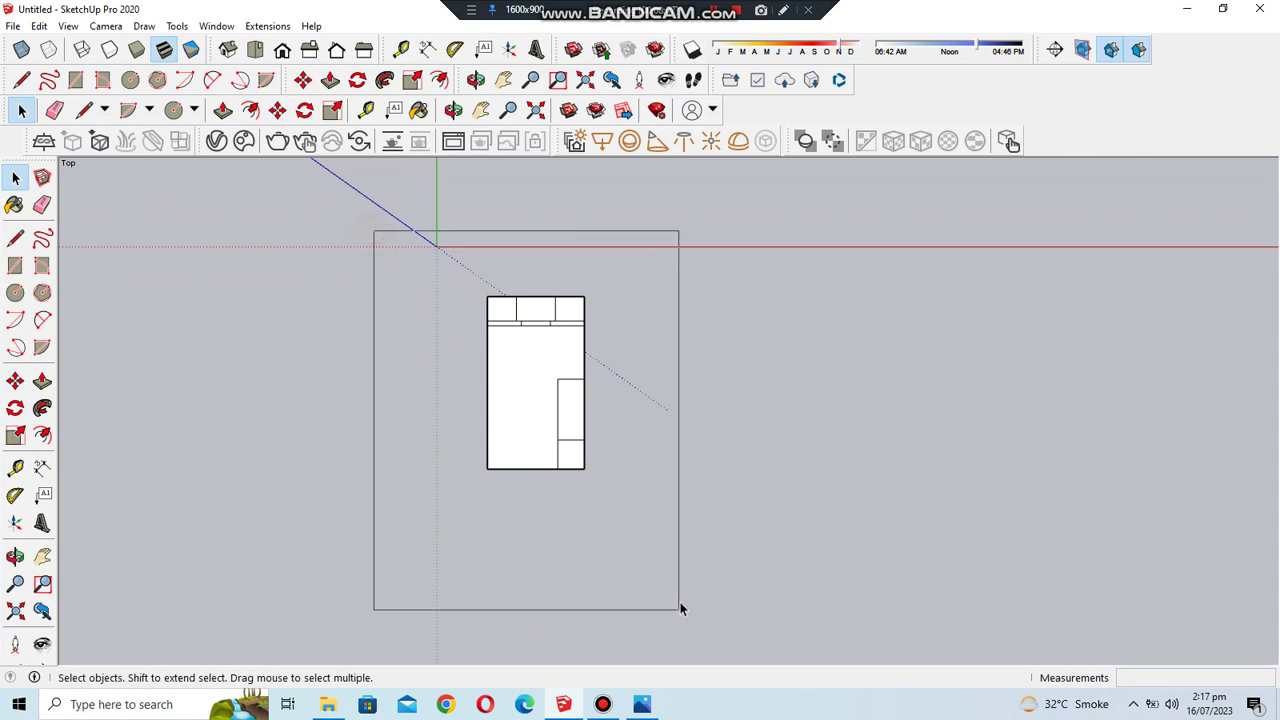
left_click(305, 110)
left_click(531, 363)
left_click(576, 363)
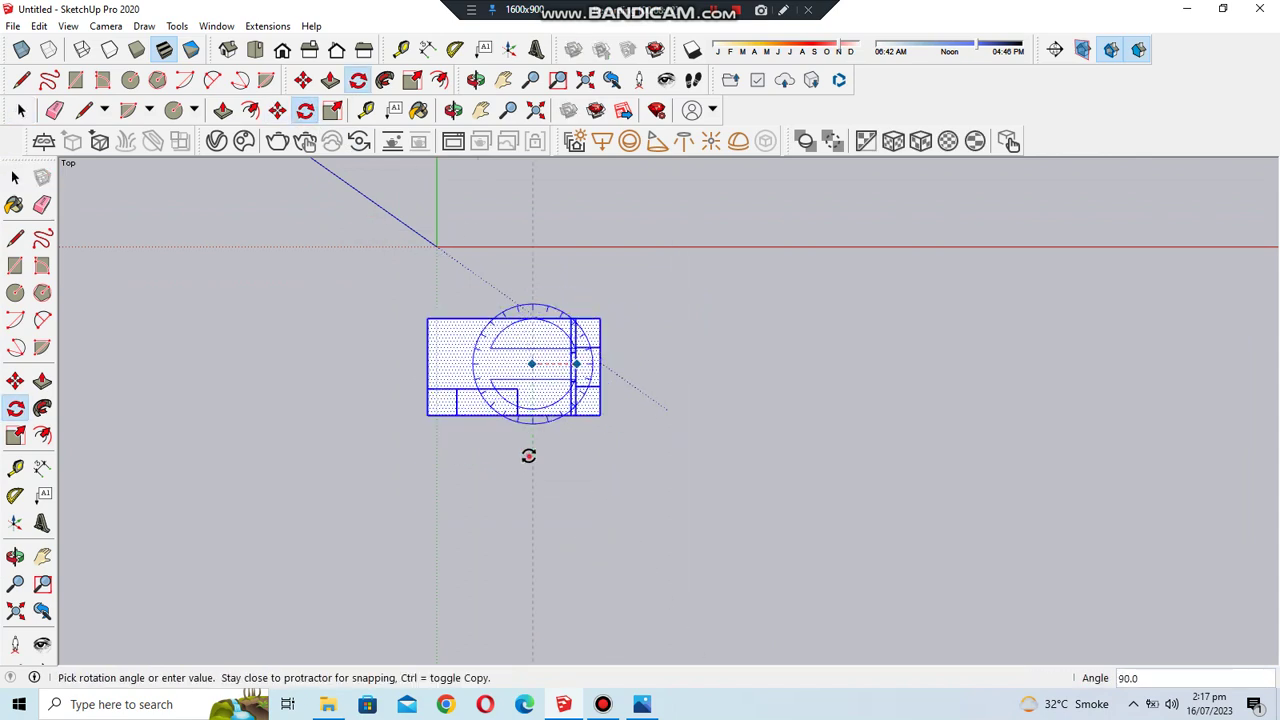
left_click(528, 456)
left_click(15, 381)
left_click(493, 386)
left_click(591, 366)
key("space")
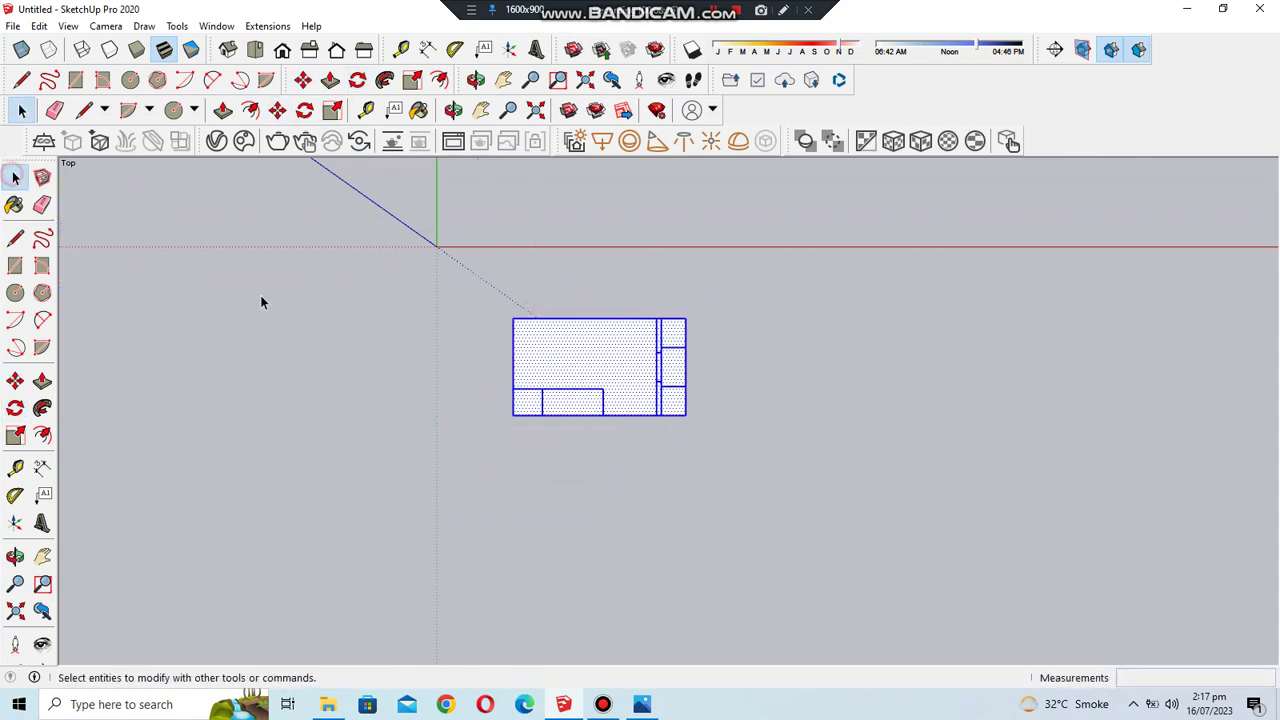
- Start the outer outline with a 6-inch segment at the plan's top-right corner
left_click(260, 302)
scroll(365, 257, "up", 1)
scroll(390, 262, "up", 2)
scroll(694, 314, "up", 1)
key("l")
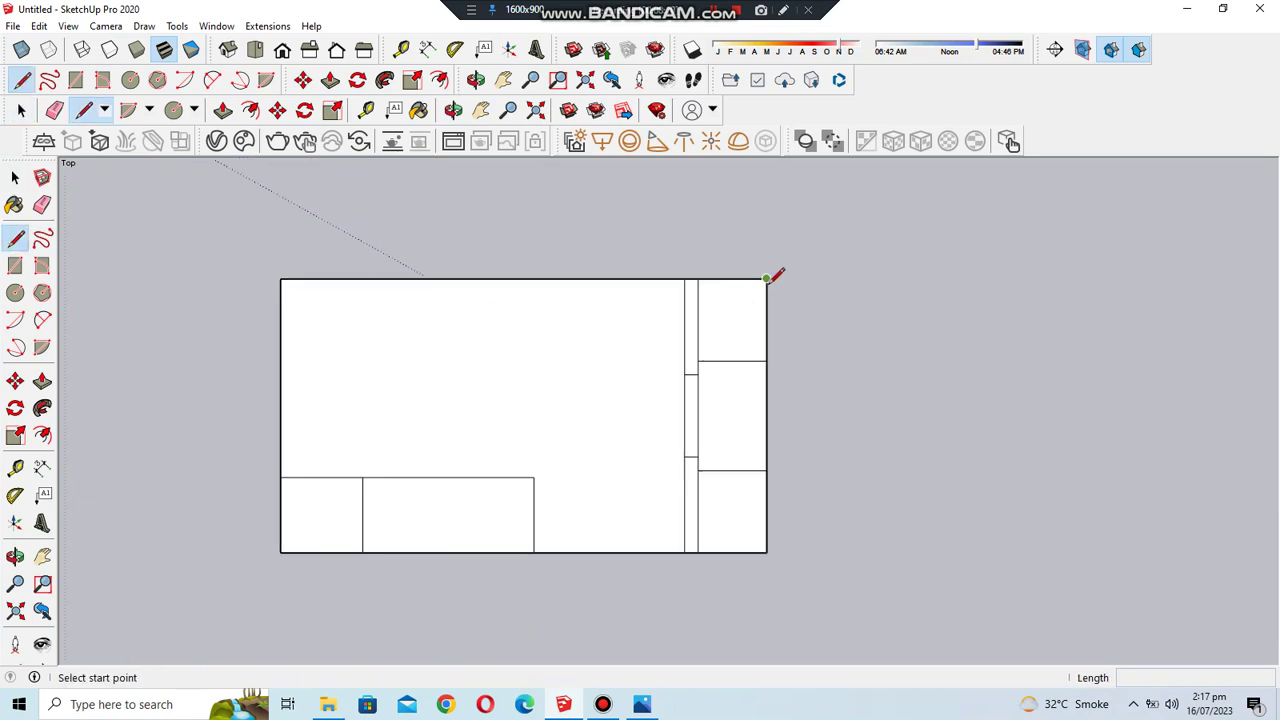
left_click(767, 280)
key("Escape")
left_click(766, 278)
key("Return")
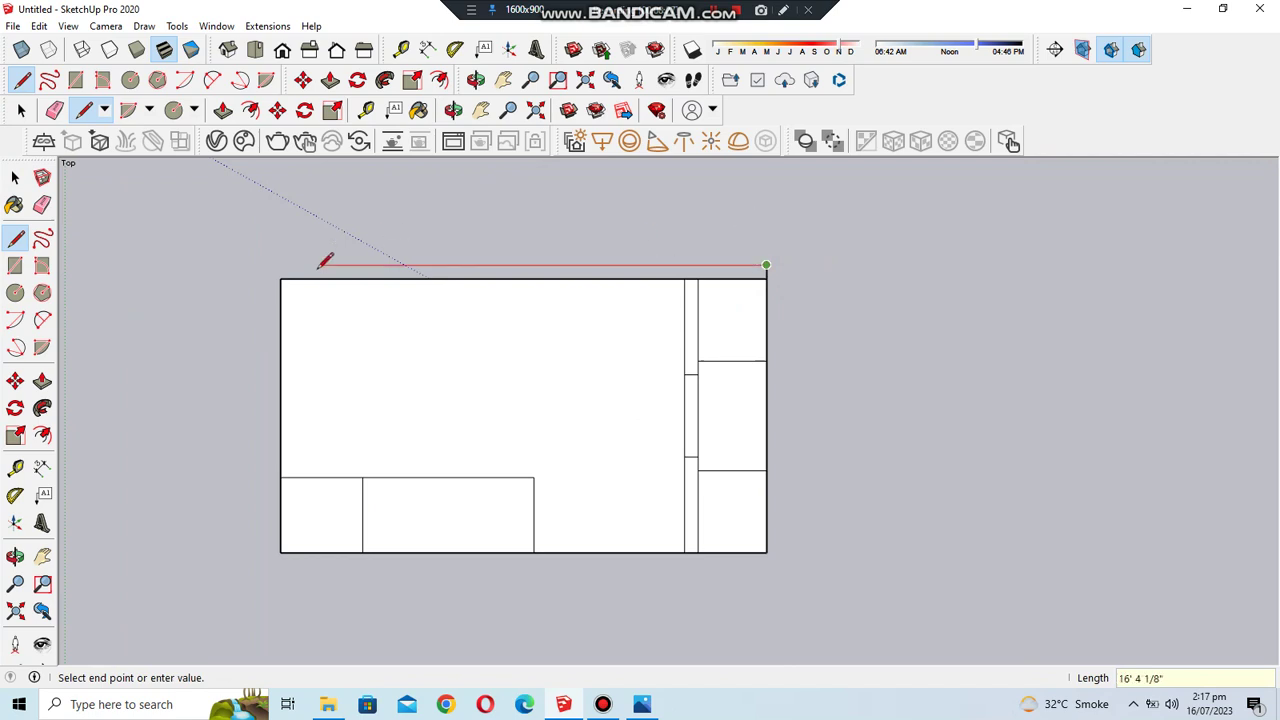
- Draw the outer edge along the top, down the left side, and across the bottom
left_click(281, 265)
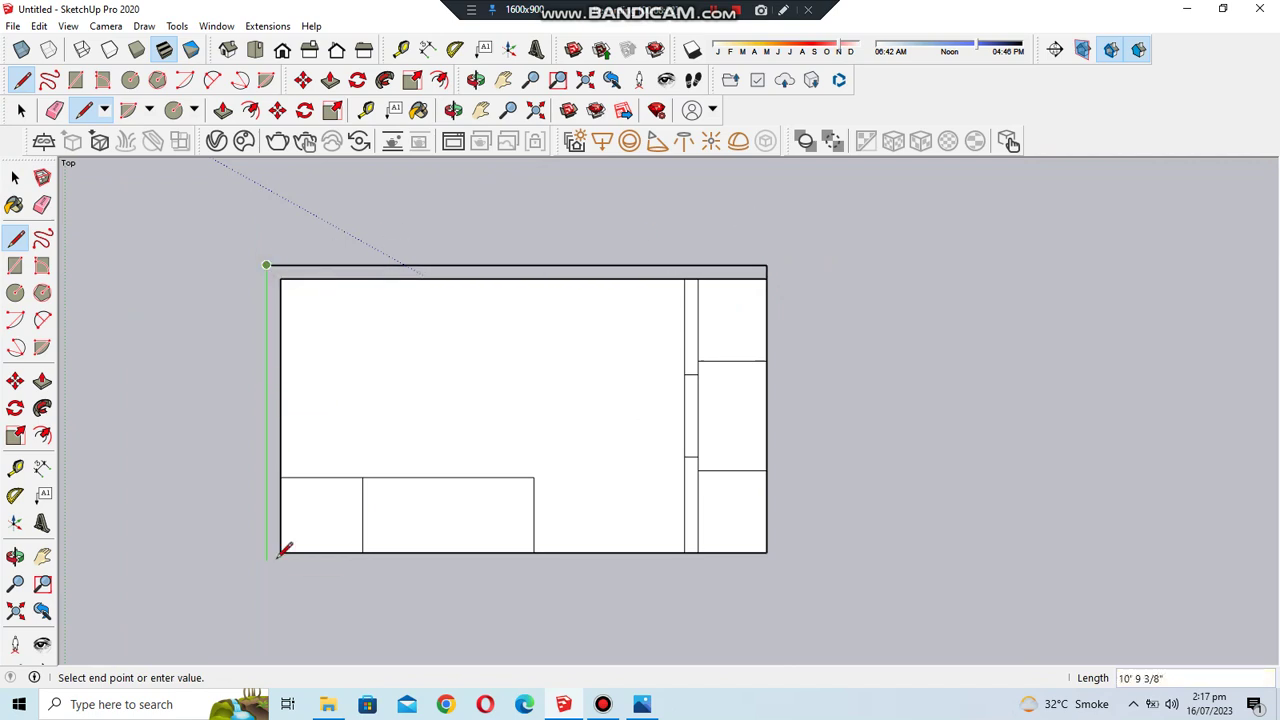
left_click(267, 550)
scroll(386, 414, "down", 1)
scroll(310, 492, "up", 1)
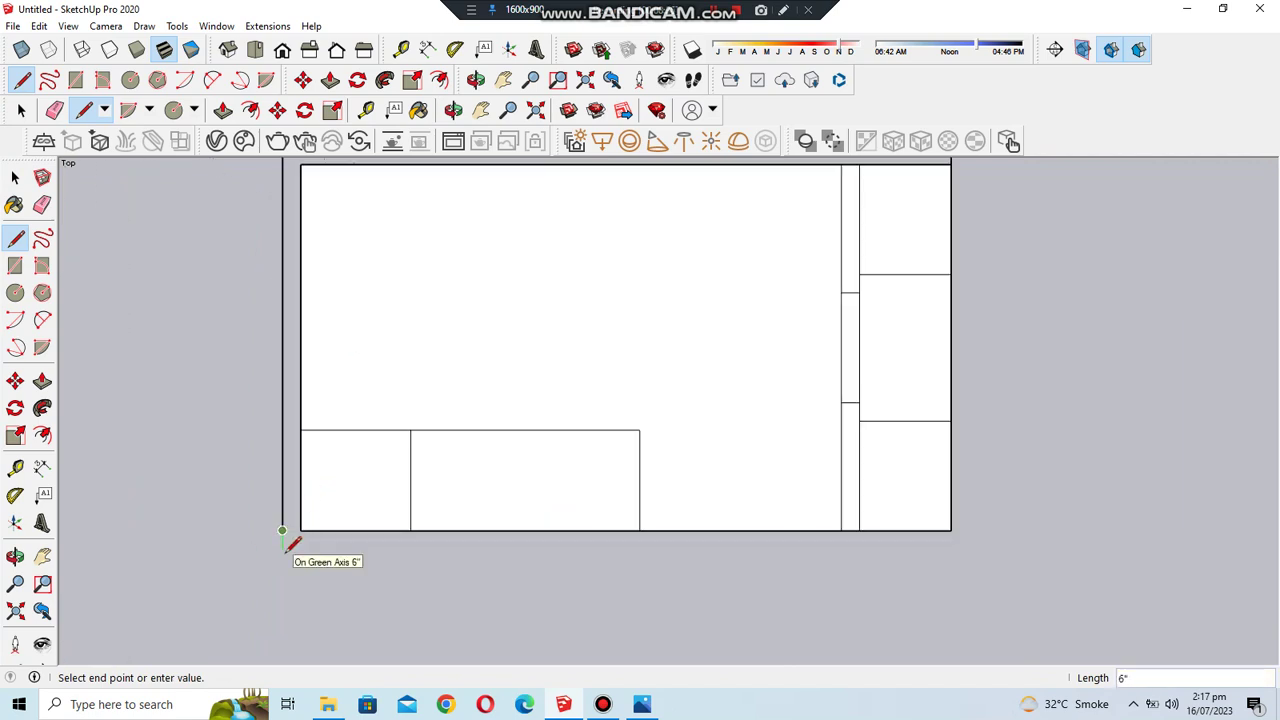
left_click(950, 548)
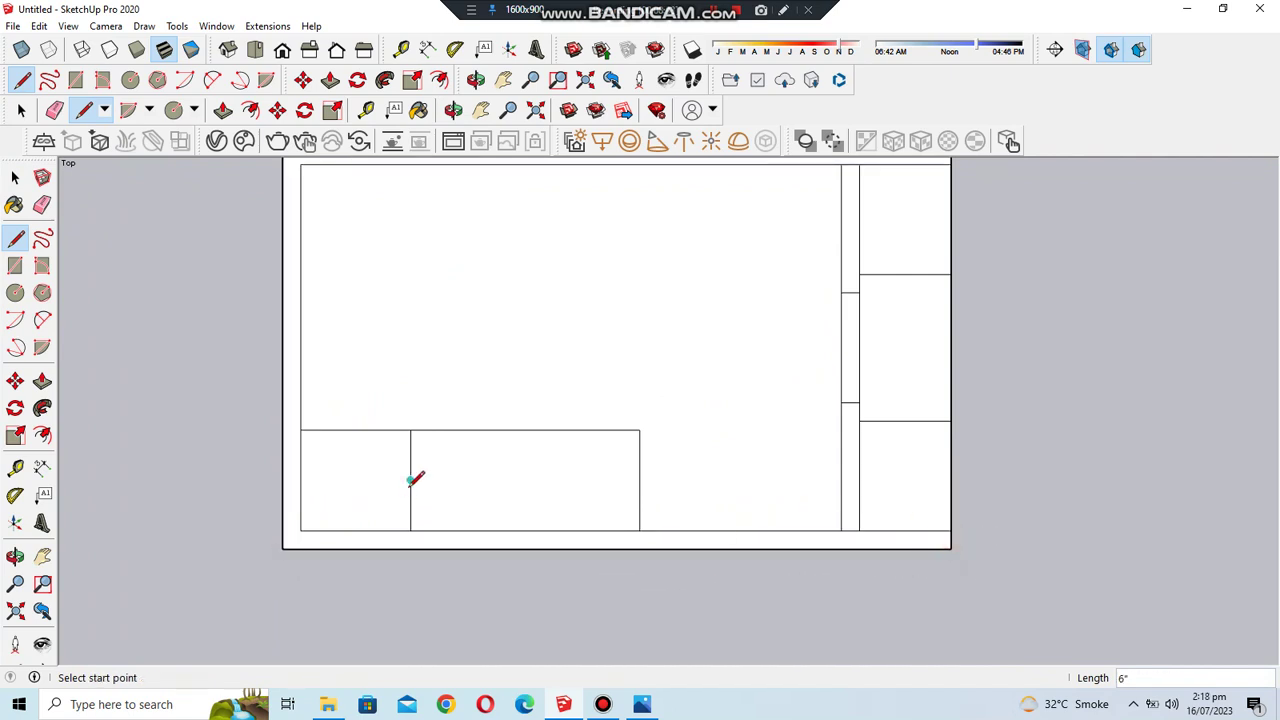
- Draw an edge across the stair area's top and seven vertical tread dividing lines
left_click(410, 431)
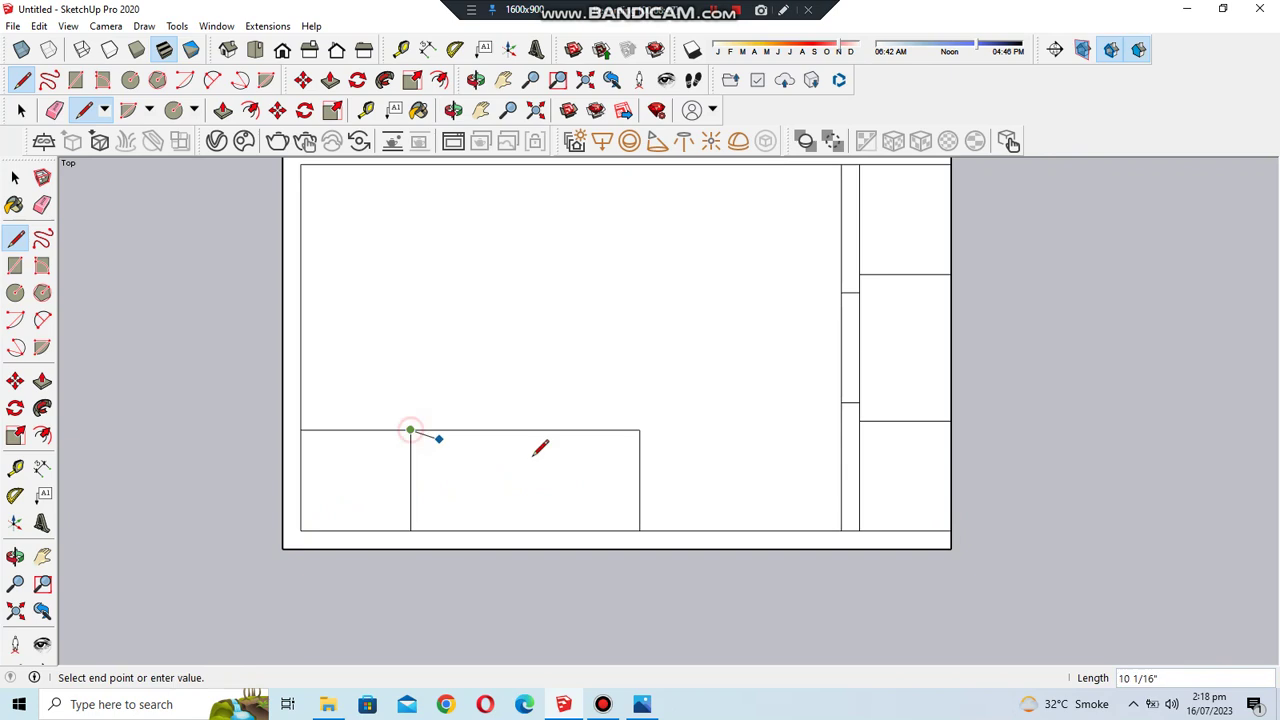
left_click(639, 430)
left_click(525, 431)
left_click(525, 531)
left_click(468, 430)
left_click(468, 531)
left_click(582, 430)
left_click(582, 531)
left_click(611, 430)
left_click(611, 531)
left_click(554, 430)
left_click(554, 531)
left_click(496, 430)
left_click(496, 531)
left_click(439, 430)
left_click(439, 531)
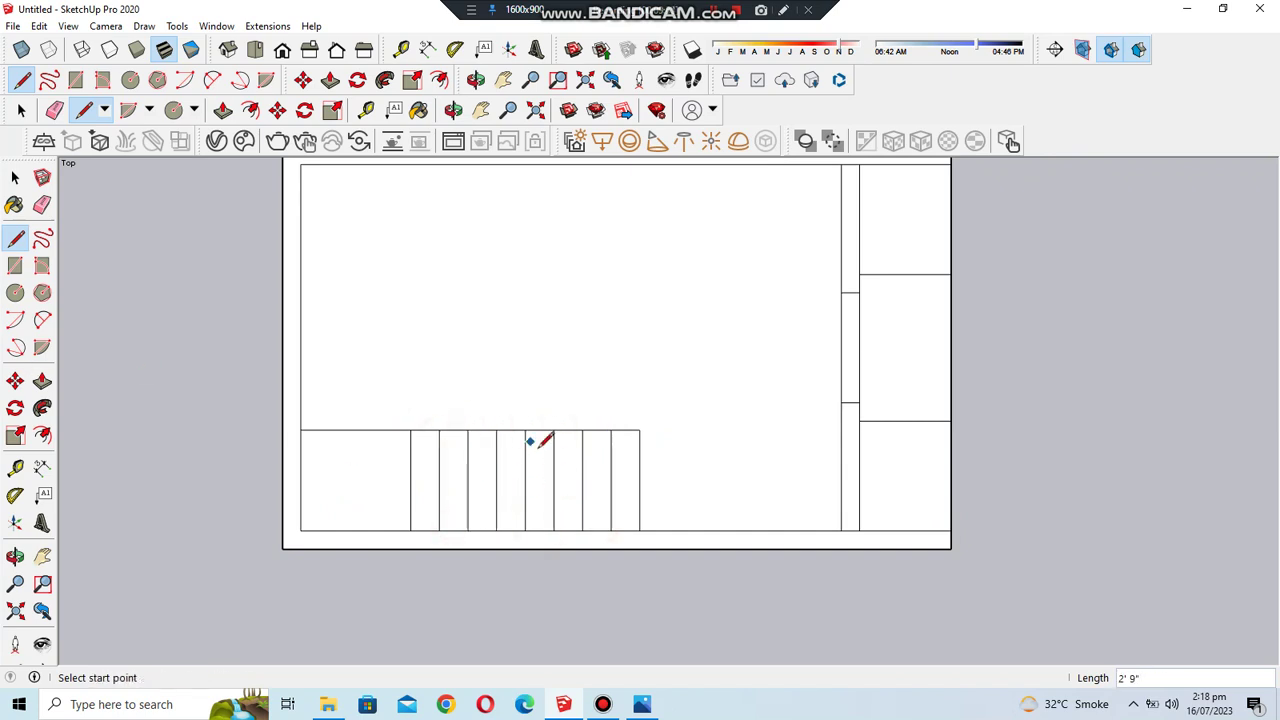
- Bring up the Save dialog and close it without saving
key("ctrl+s")
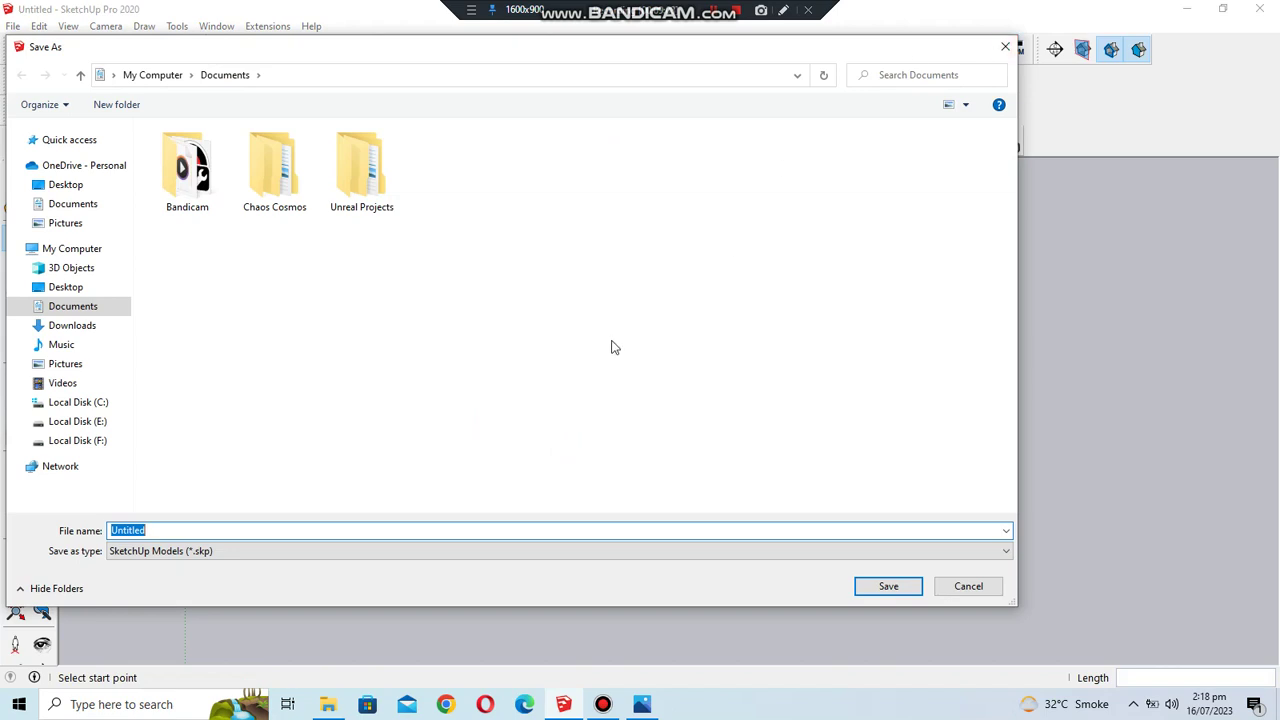
left_click(1007, 46)
scroll(683, 503, "up", 1)
scroll(517, 423, "up", 2)
scroll(503, 476, "down", 1)
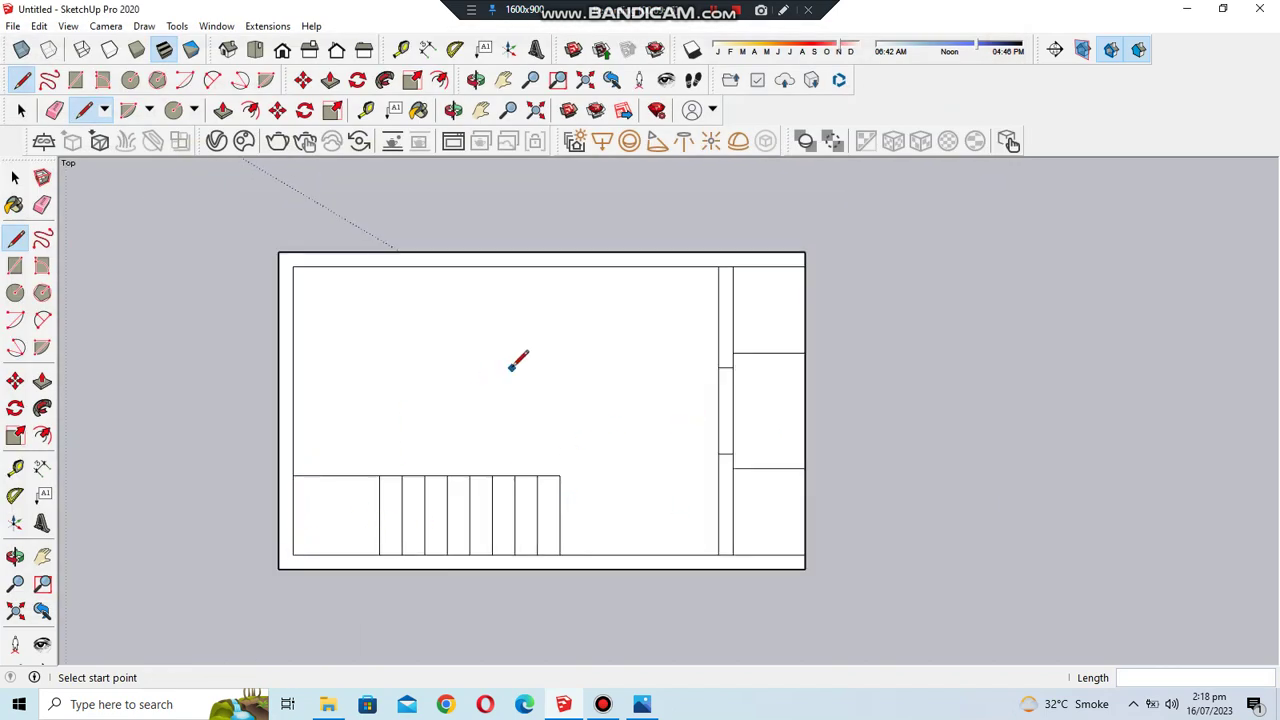
- Erase a short piece of the right partition to open a gap
key("e")
left_click(735, 405)
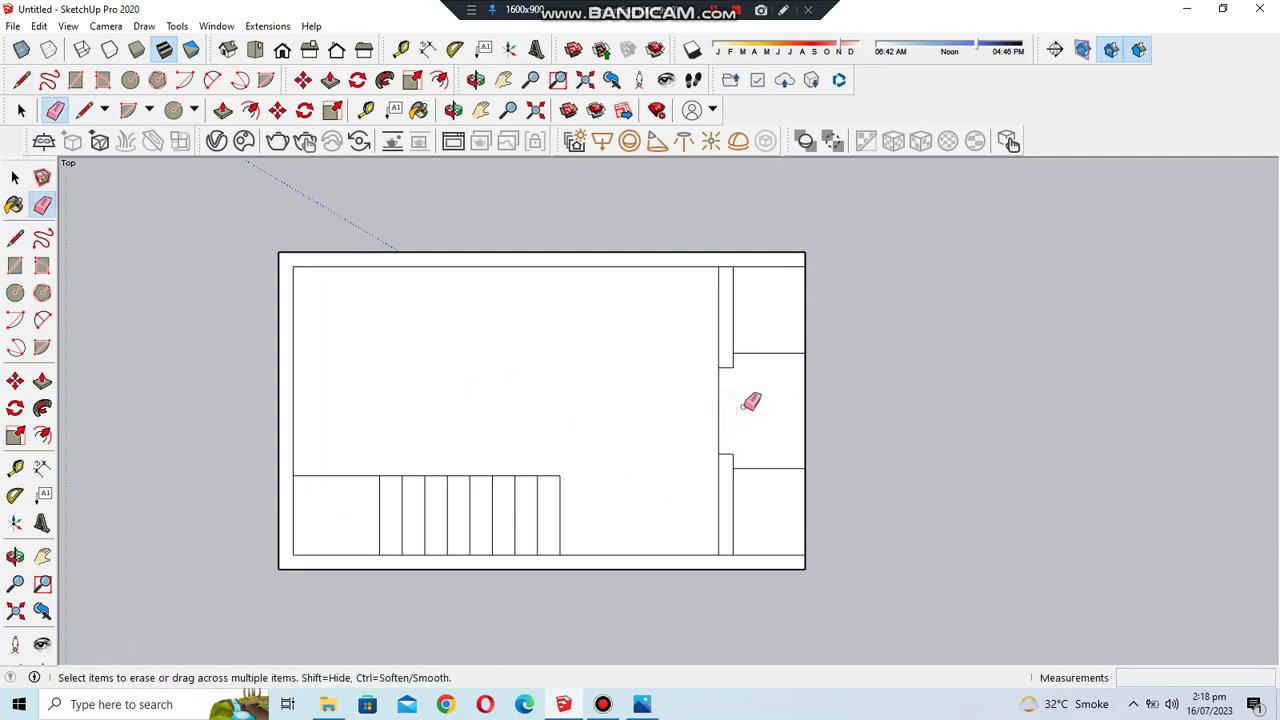
scroll(740, 392, "up", 2)
scroll(760, 309, "down", 2)
- Draw the right wall's inner edge from the top-right corner down to the bottom
key("l")
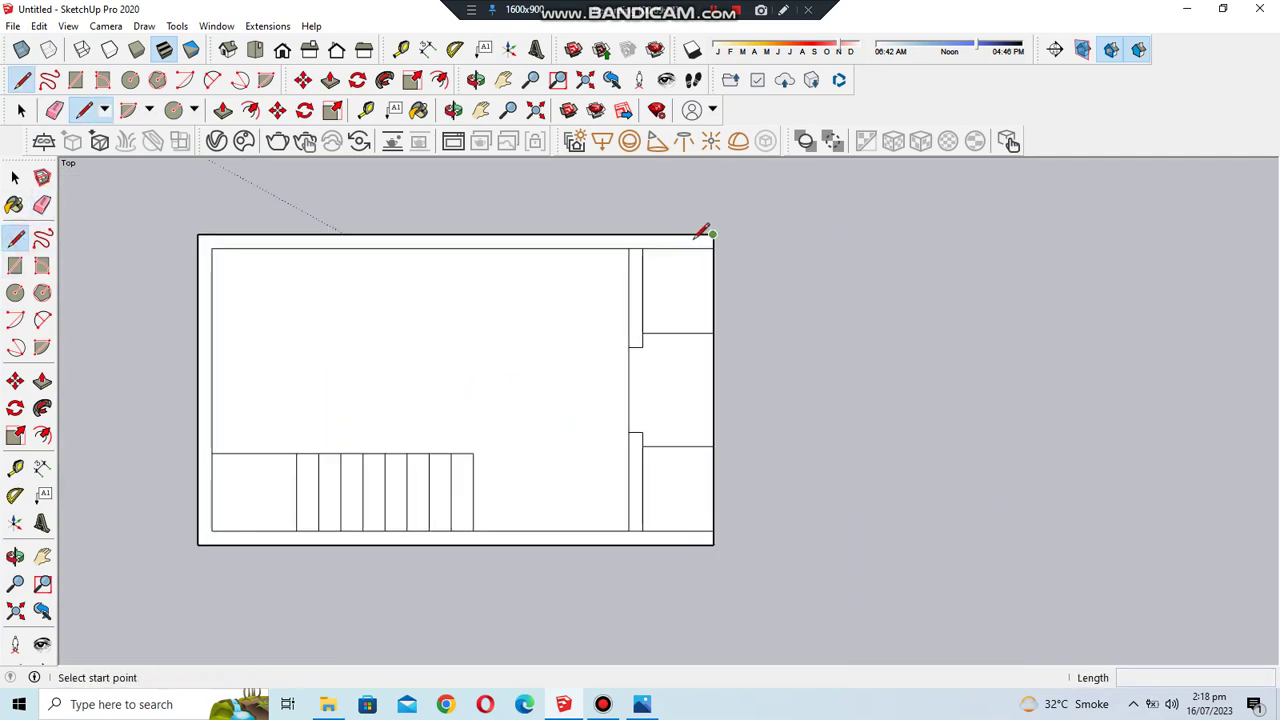
left_click(722, 221)
type("6\"")
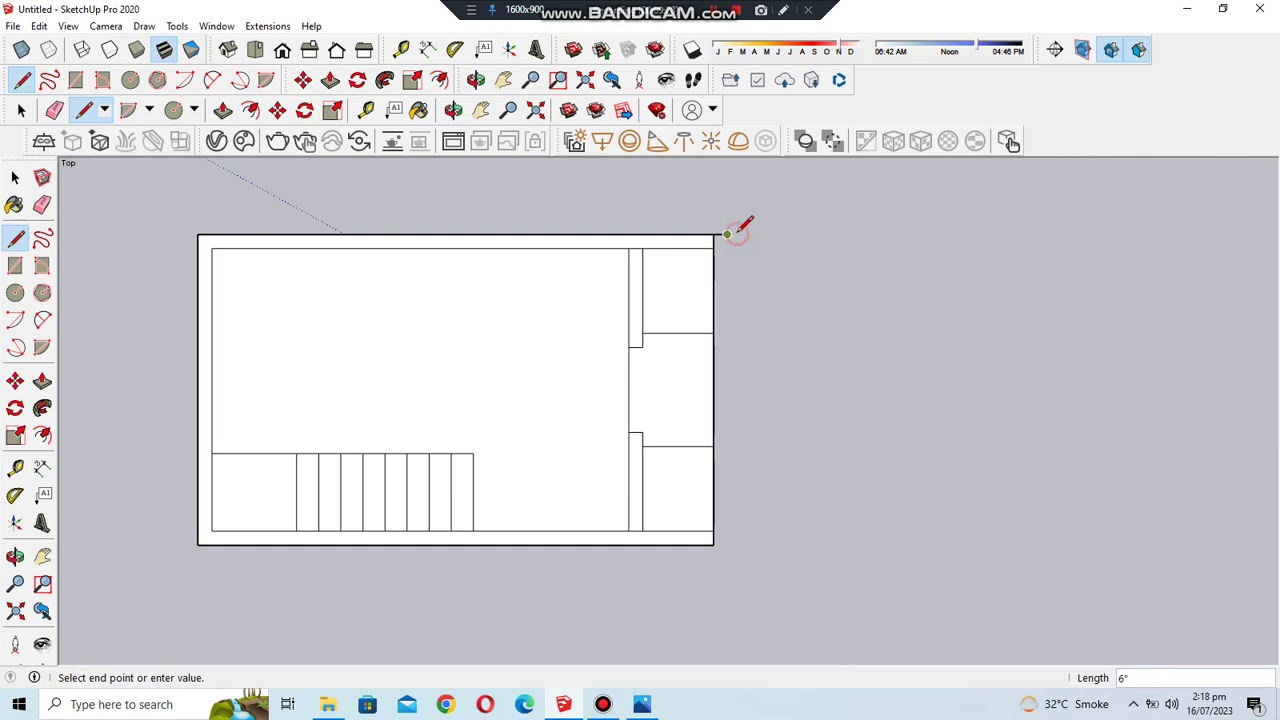
left_click(727, 544)
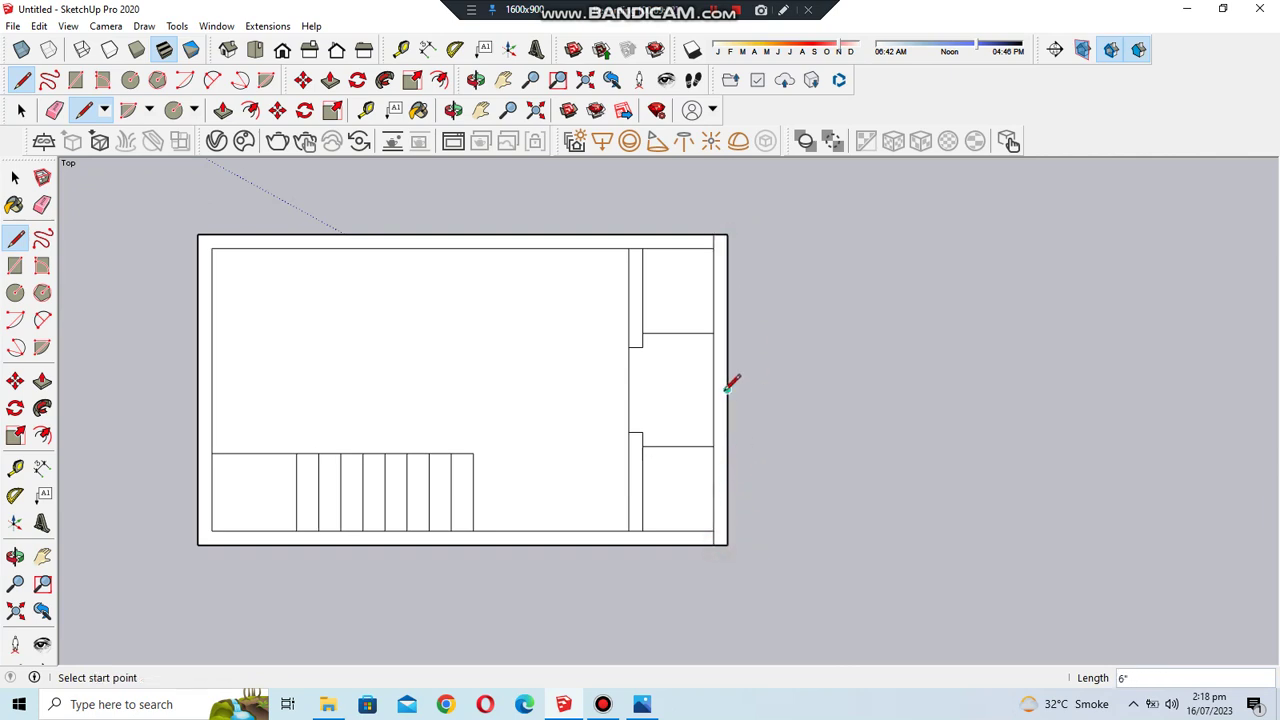
left_click(42, 204)
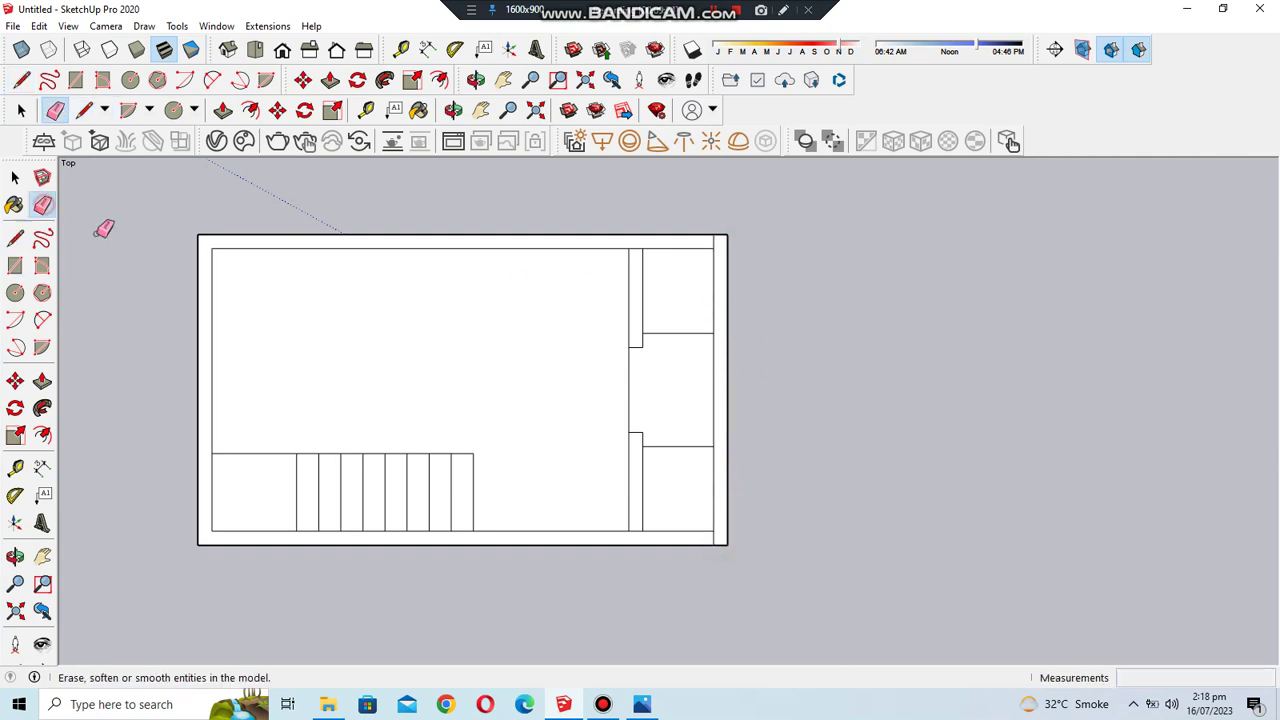
- Add a 7' 3" dimension from the inner top wall corner to the stair's top-left corner
left_click(15, 238)
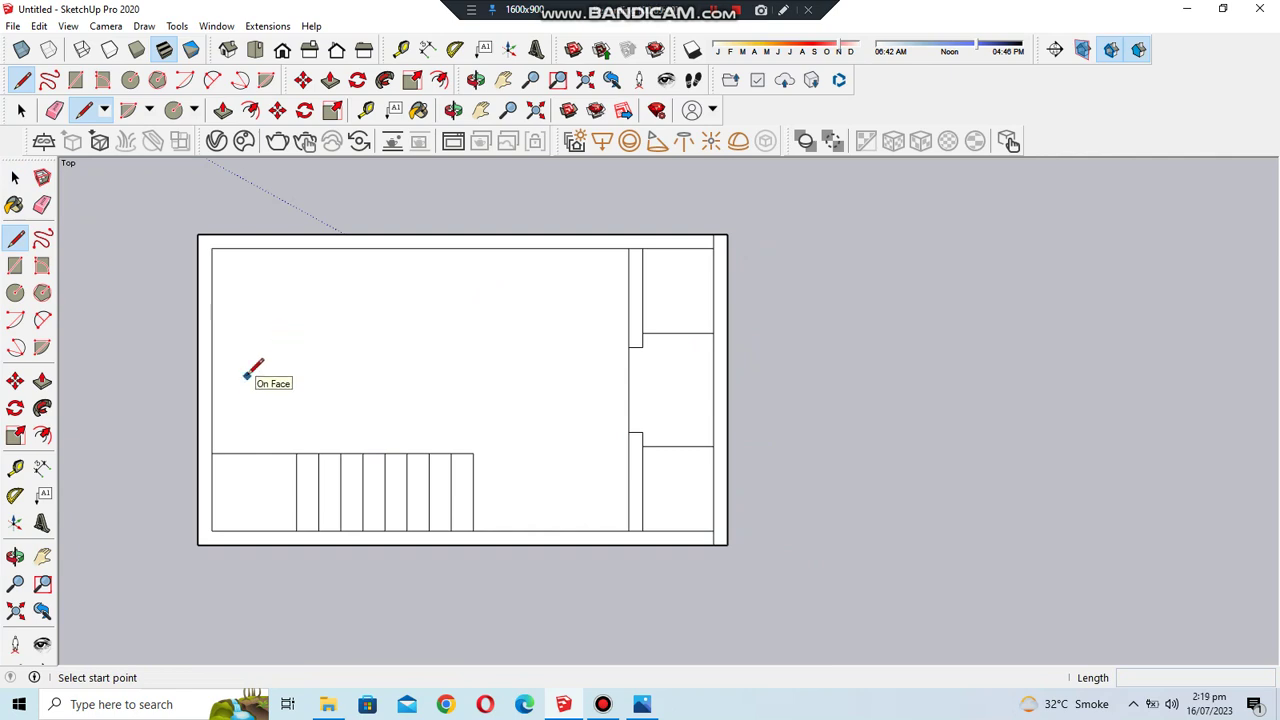
left_click(42, 467)
scroll(866, 303, "down", 1)
left_click(356, 420)
left_click(356, 260)
left_click(386, 290)
left_click(560, 421)
key("Escape")
- Draw a strip line across the stair just below its top edge
left_click(15, 238)
left_click(15, 177)
scroll(675, 517, "up", 1)
key("l")
left_click(511, 379)
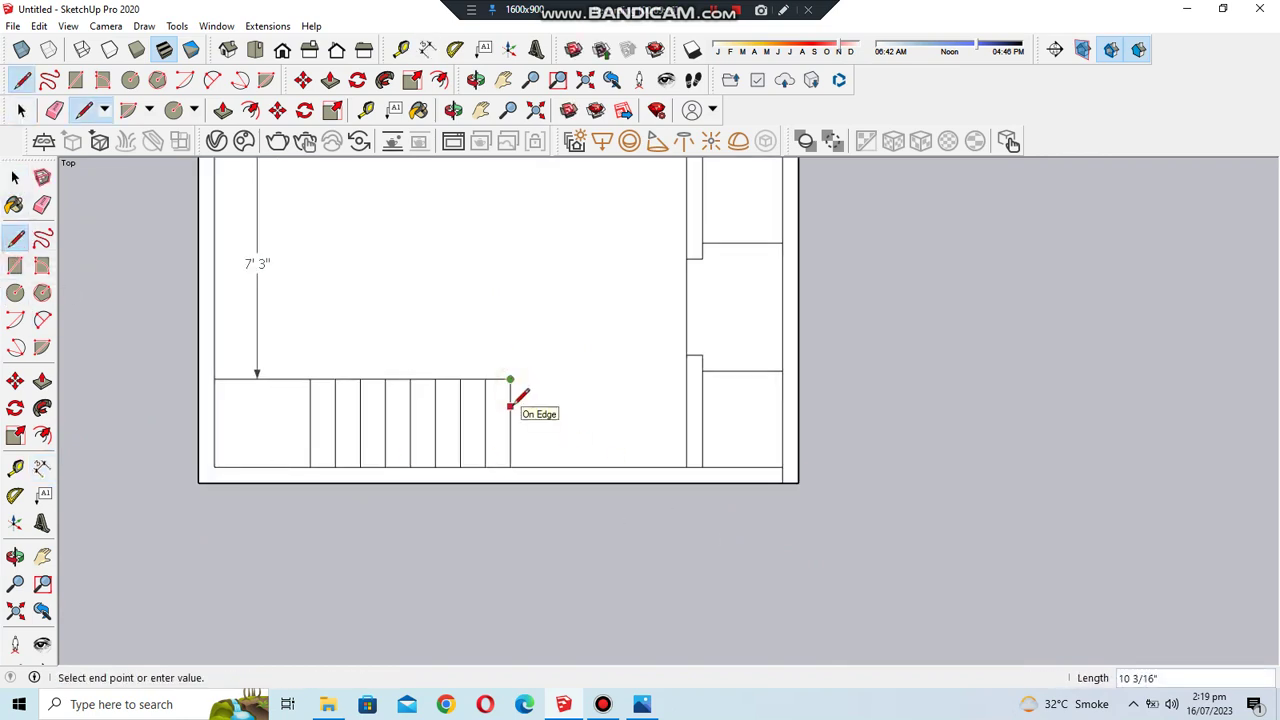
type(".5'")
left_click(510, 379)
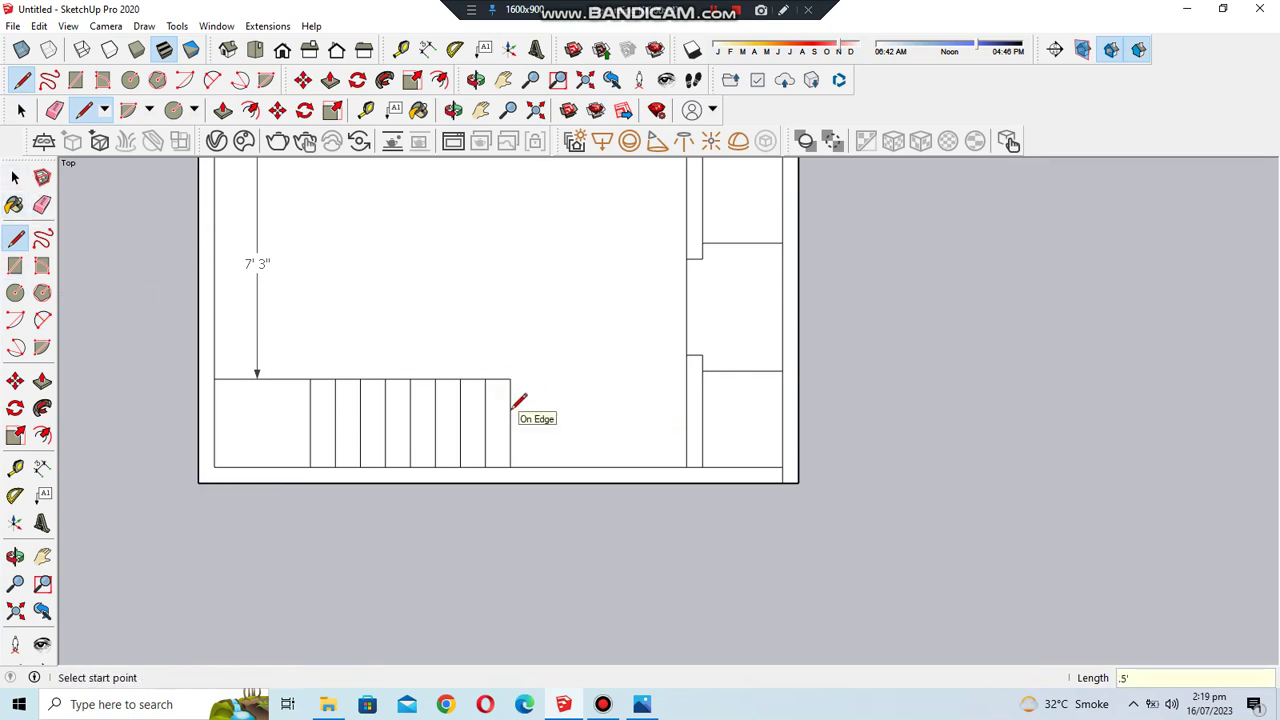
left_click(510, 395)
left_click(214, 394)
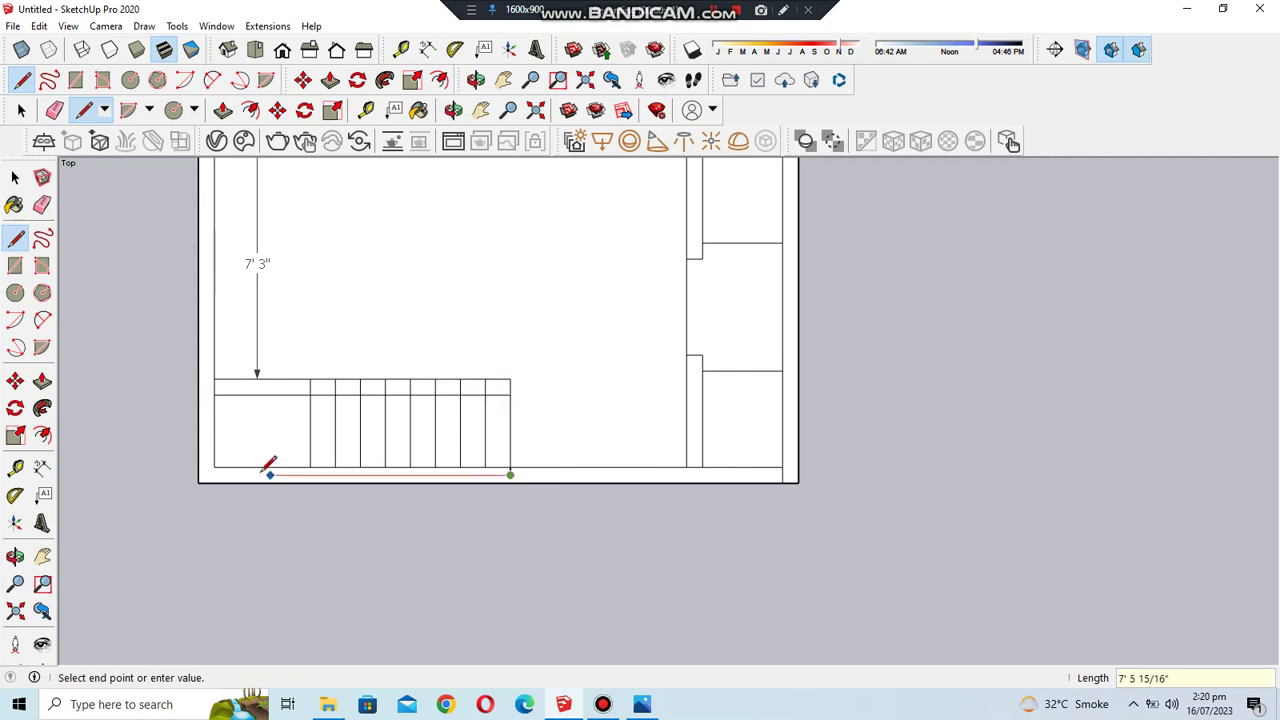
- Add a new edge along the bottom under the stair
scroll(214, 466, "up", 2)
scroll(204, 468, "up", 2)
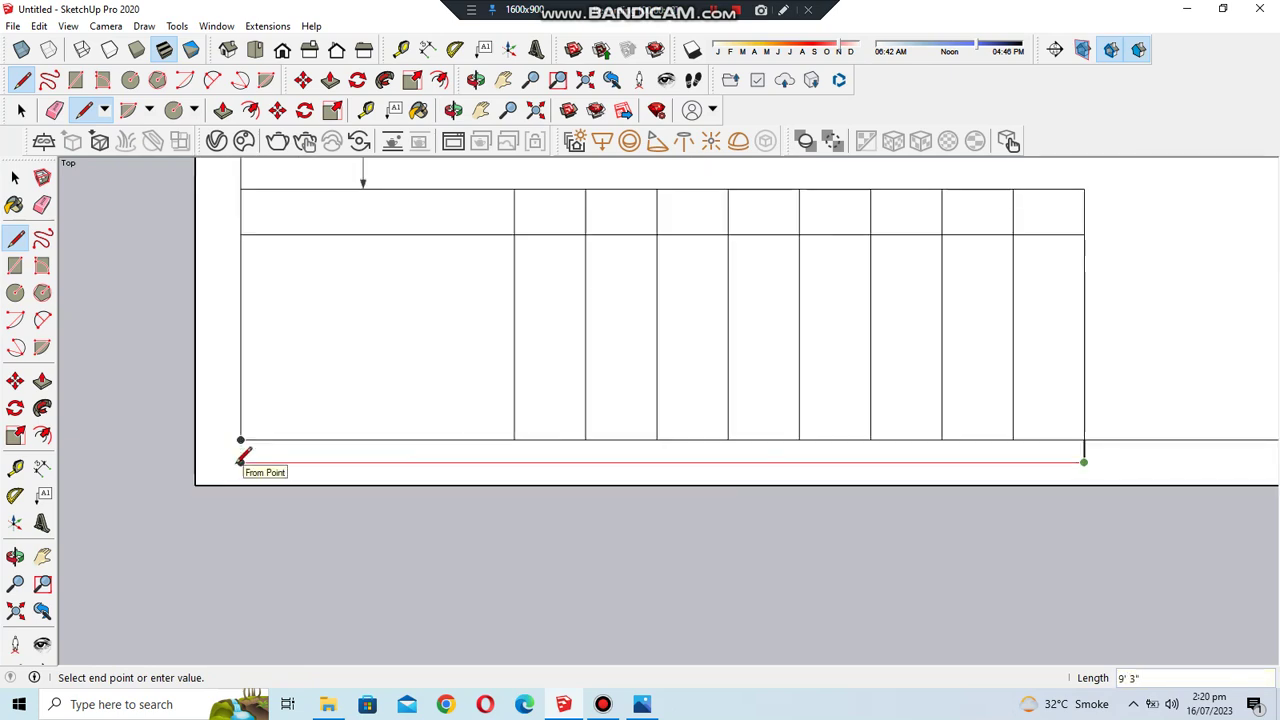
left_click(243, 444)
scroll(230, 438, "down", 1)
scroll(230, 438, "down", 1)
- Select the new bottom edge and move its right end to the right partition's corner
left_click(15, 177)
scroll(543, 516, "down", 1)
scroll(543, 490, "up", 1)
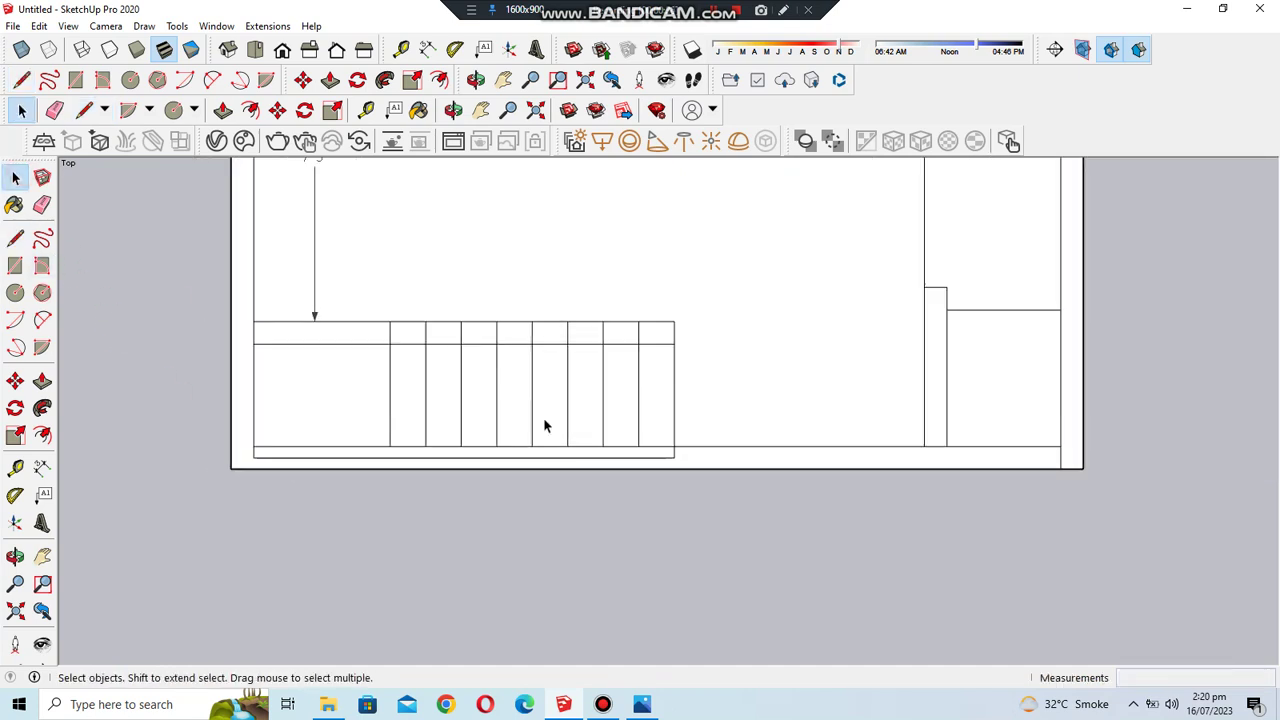
scroll(543, 423, "up", 1)
left_click_drag(228, 453, 851, 462)
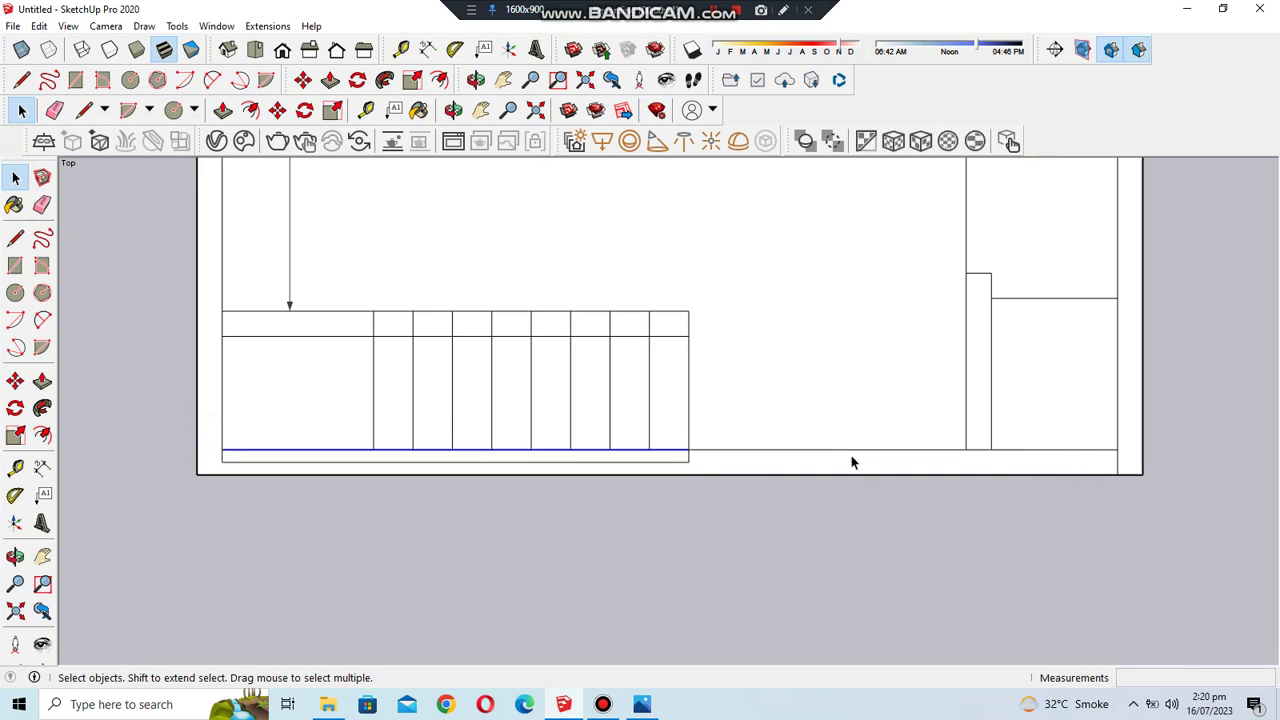
key("m")
left_click(688, 449)
left_click(966, 449)
scroll(426, 460, "down", 1)
scroll(897, 449, "up", 1)
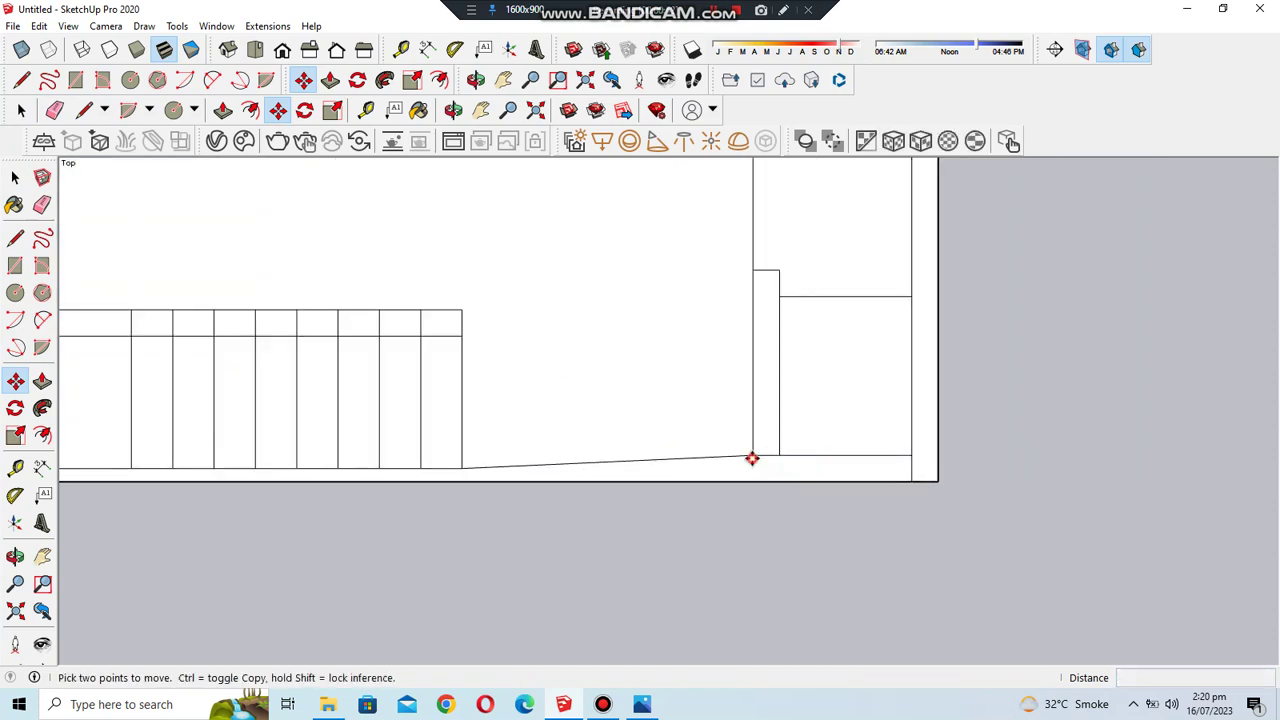
left_click(752, 459)
key("space")
- Select the narrow bottom rectangle and try moving its edge, then cancel
key("l")
key("space")
left_click(791, 462)
left_click(767, 452)
left_click(770, 459)
key("c")
key("m")
left_click(754, 457)
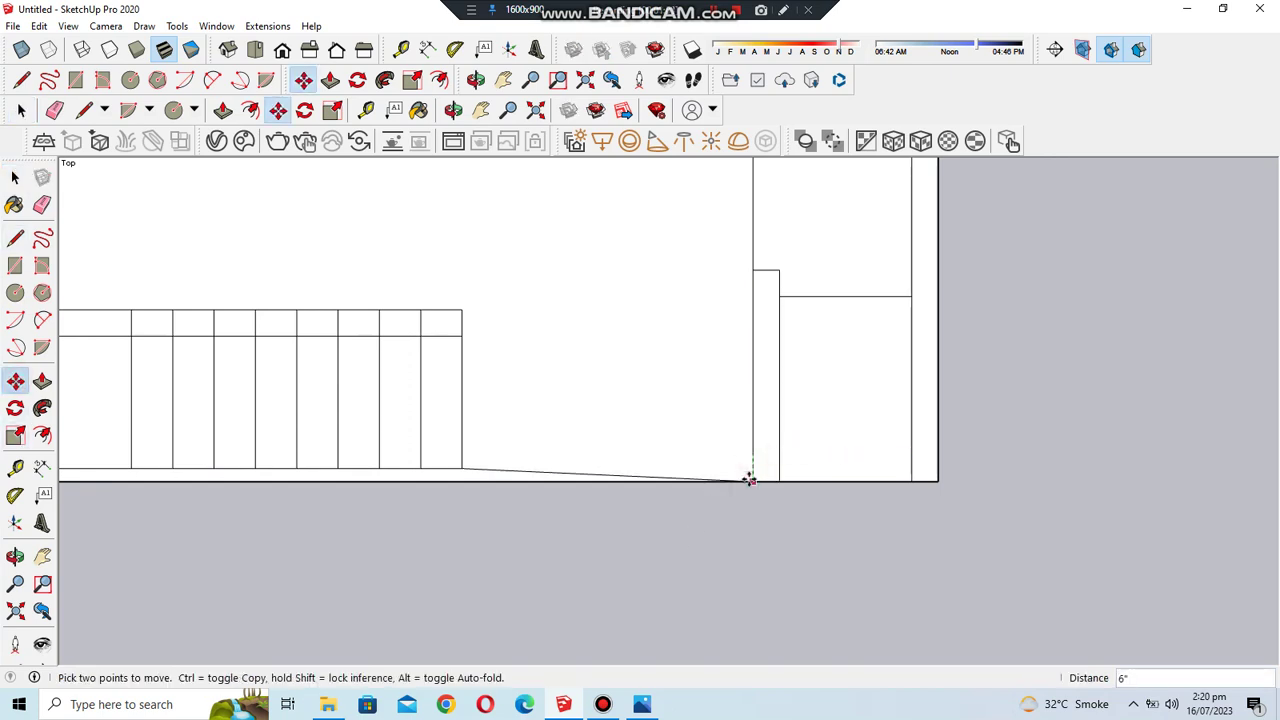
key("Escape")
- Draw a 9' line from the stair's bottom-right corner to the outer corner, plus a short 3" line
key("l")
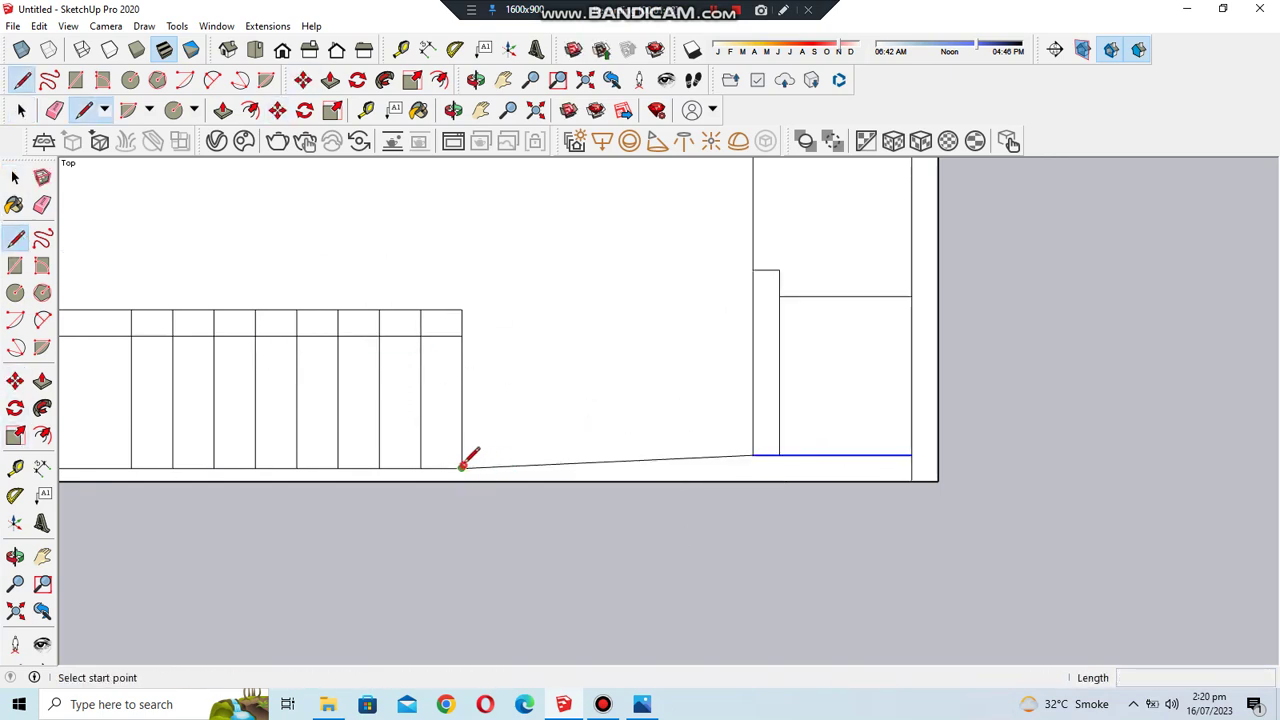
left_click(462, 466)
left_click(937, 467)
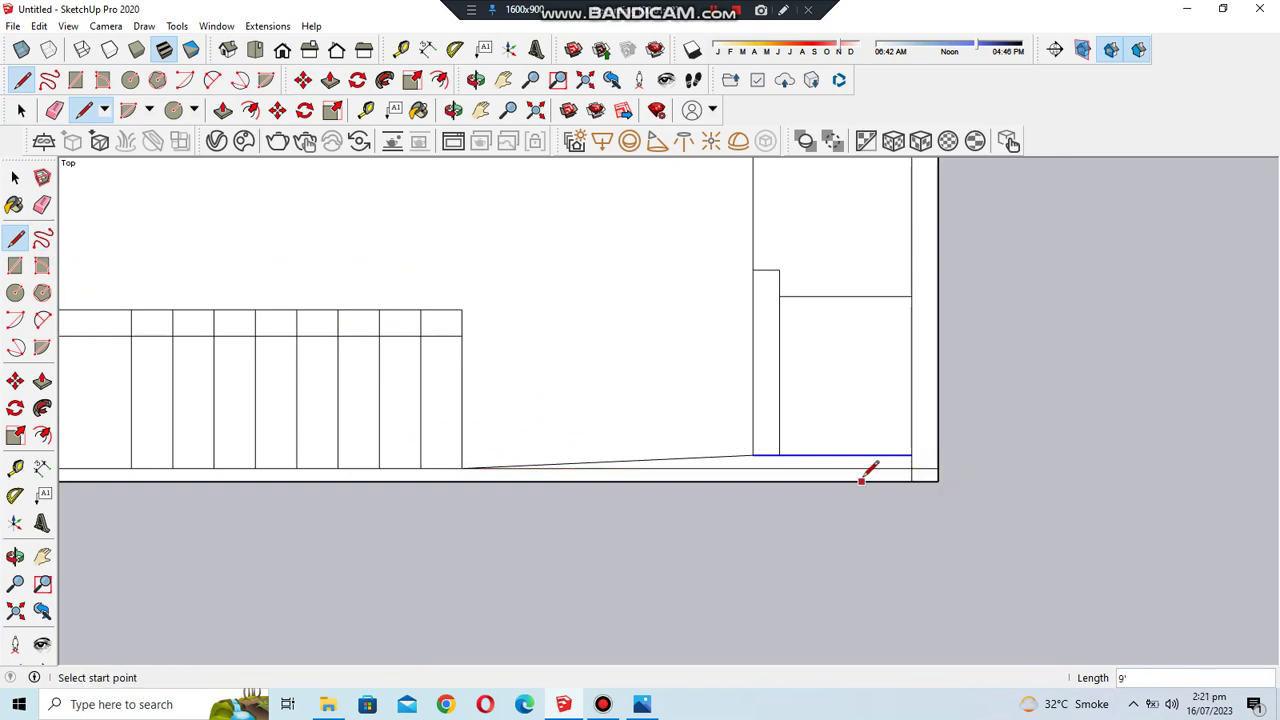
left_click(757, 449)
scroll(758, 446, "up", 1)
scroll(750, 480, "up", 1)
left_click(747, 496)
- Erase the slanted edge and the leftover bottom edge pieces
left_click(810, 494)
left_click(42, 205)
left_click(725, 465)
left_click(778, 464)
left_click(838, 466)
- Erase the tread lines inside the stair's top strip
scroll(1029, 529, "down", 2)
scroll(220, 366, "down", 2)
scroll(383, 434, "up", 3)
scroll(269, 380, "up", 2)
left_click_drag(269, 380, 433, 377)
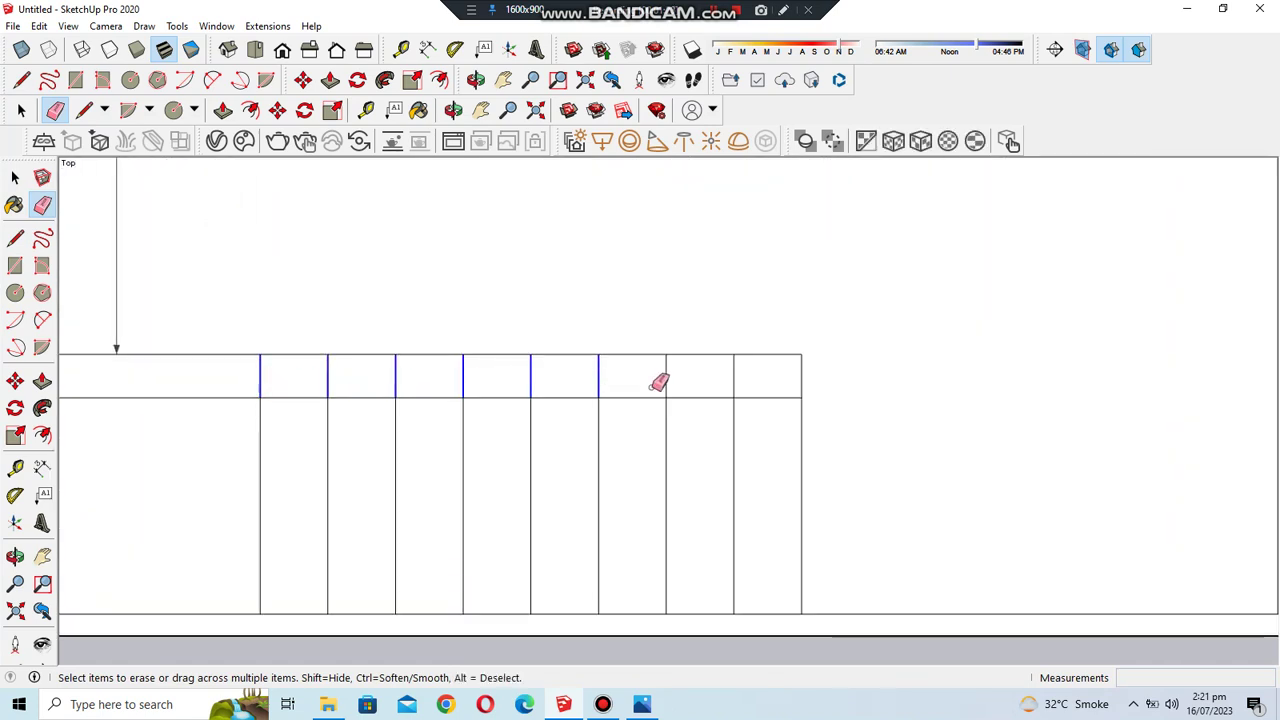
left_click_drag(658, 383, 757, 380)
scroll(471, 586, "down", 1)
scroll(166, 189, "down", 2)
scroll(166, 189, "down", 1)
left_click(17, 238)
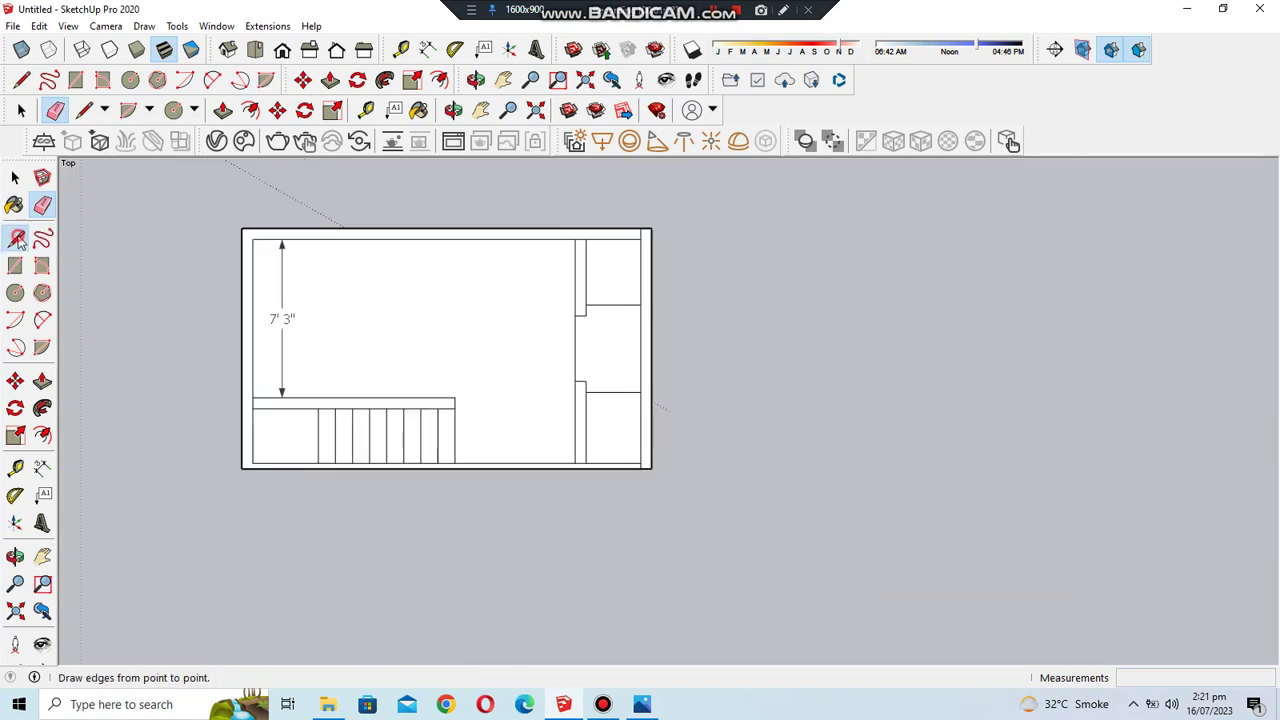
- Draw a line from the stair's bottom-right corner to the partition's bottom corner, entering 5
scroll(165, 427, "up", 2)
scroll(427, 604, "down", 1)
left_click(605, 518)
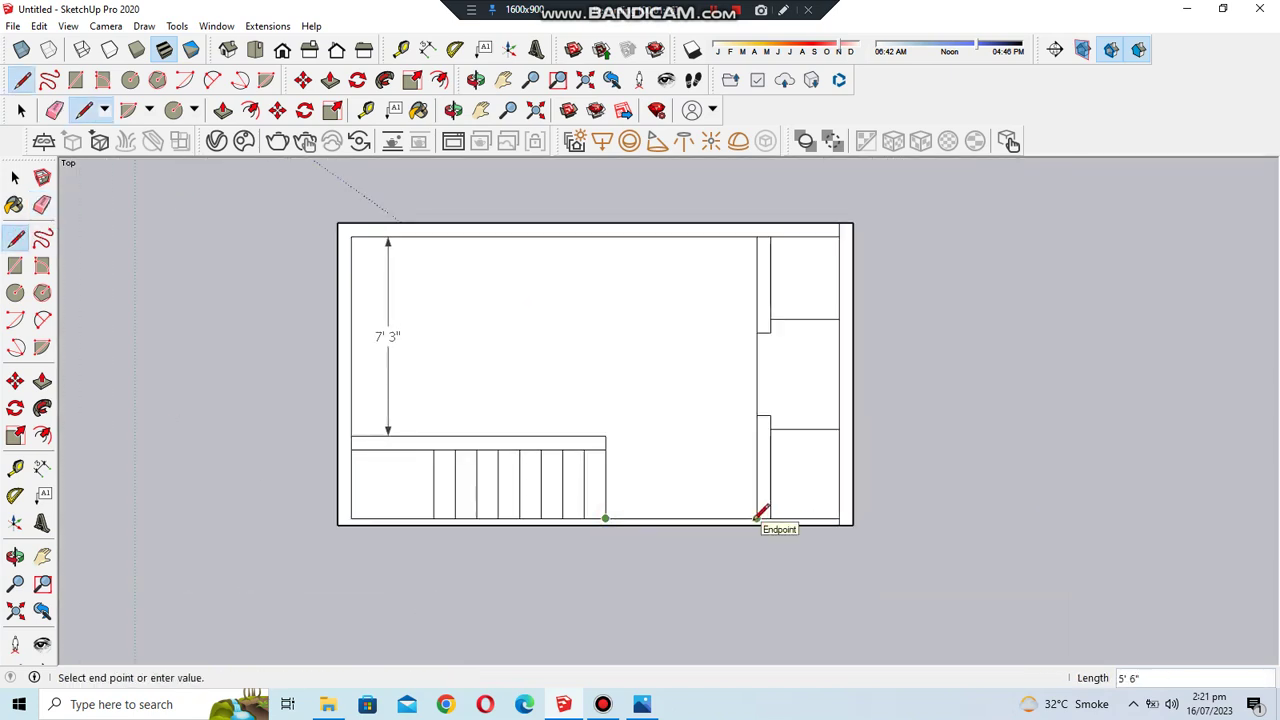
scroll(594, 517, "up", 2)
left_click(901, 512)
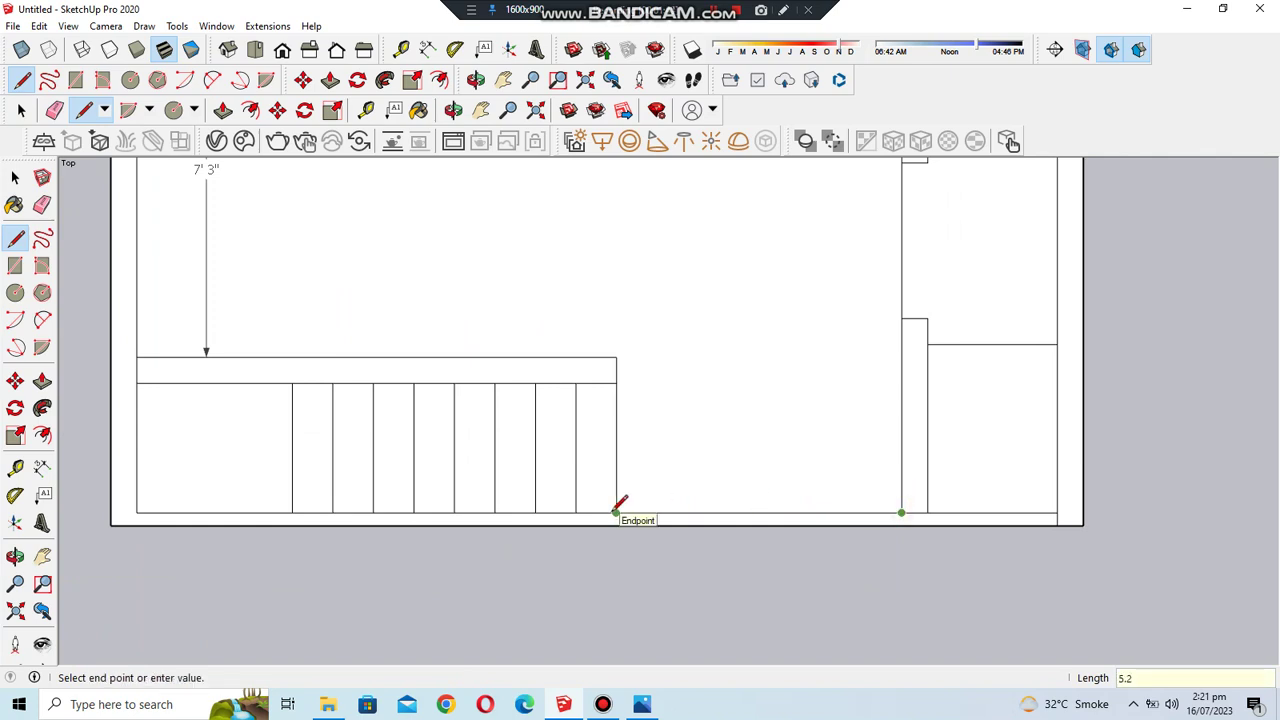
type("5")
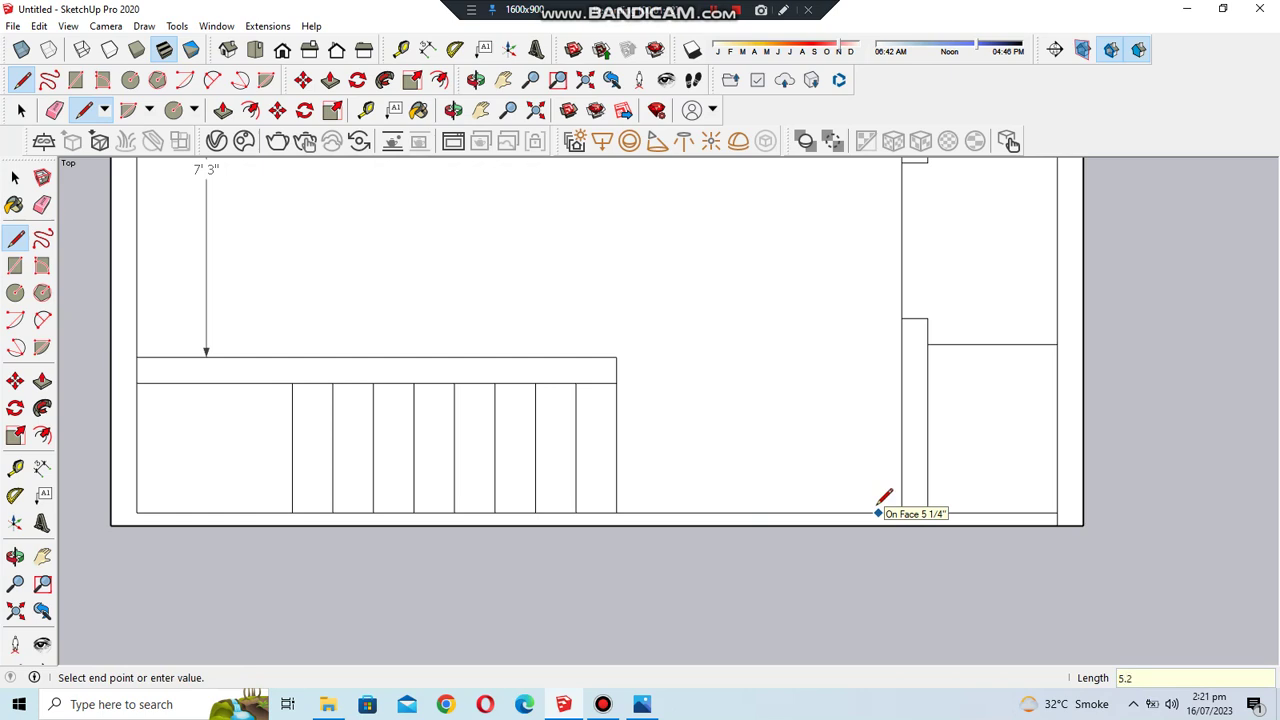
- Add a vertical edge beside the stair and erase the extra line next to it
left_click(628, 512)
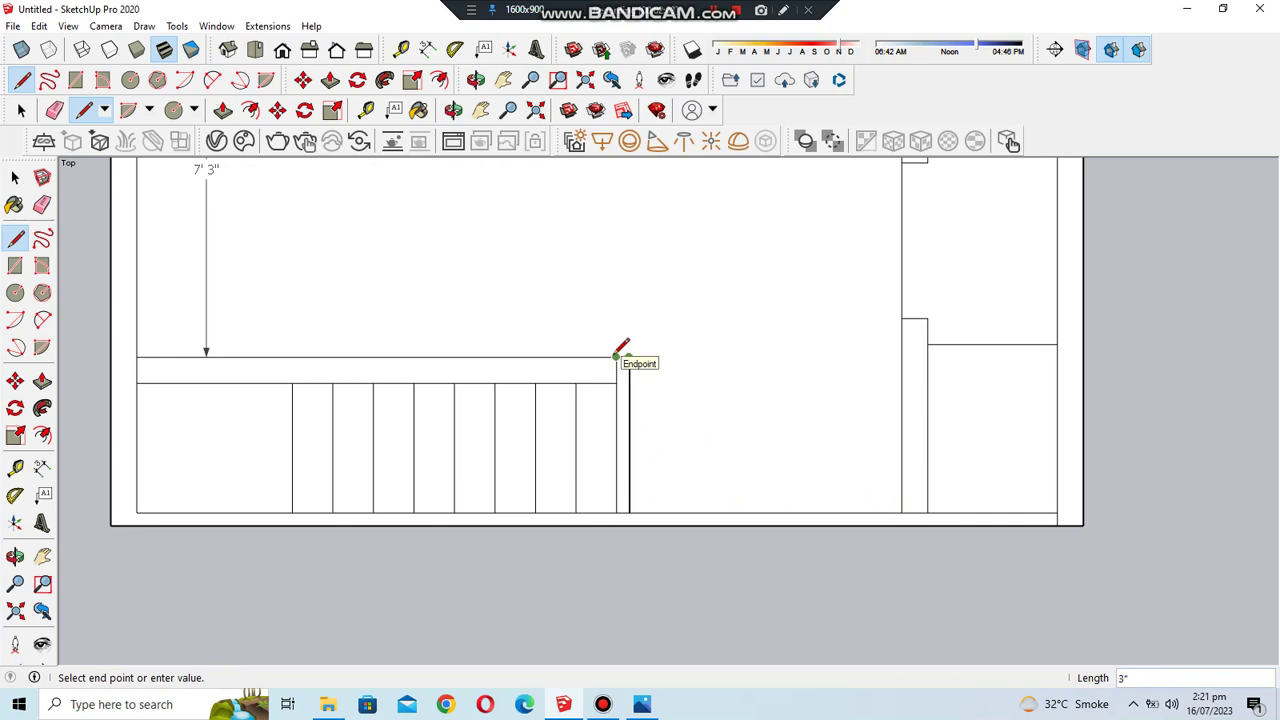
left_click(616, 356)
left_click_drag(603, 356, 604, 512)
key("e")
left_click(617, 378)
scroll(834, 452, "down", 2)
- Dismiss the Save dialog and select the plan's bottom outer wall edge
key("ctrl+s")
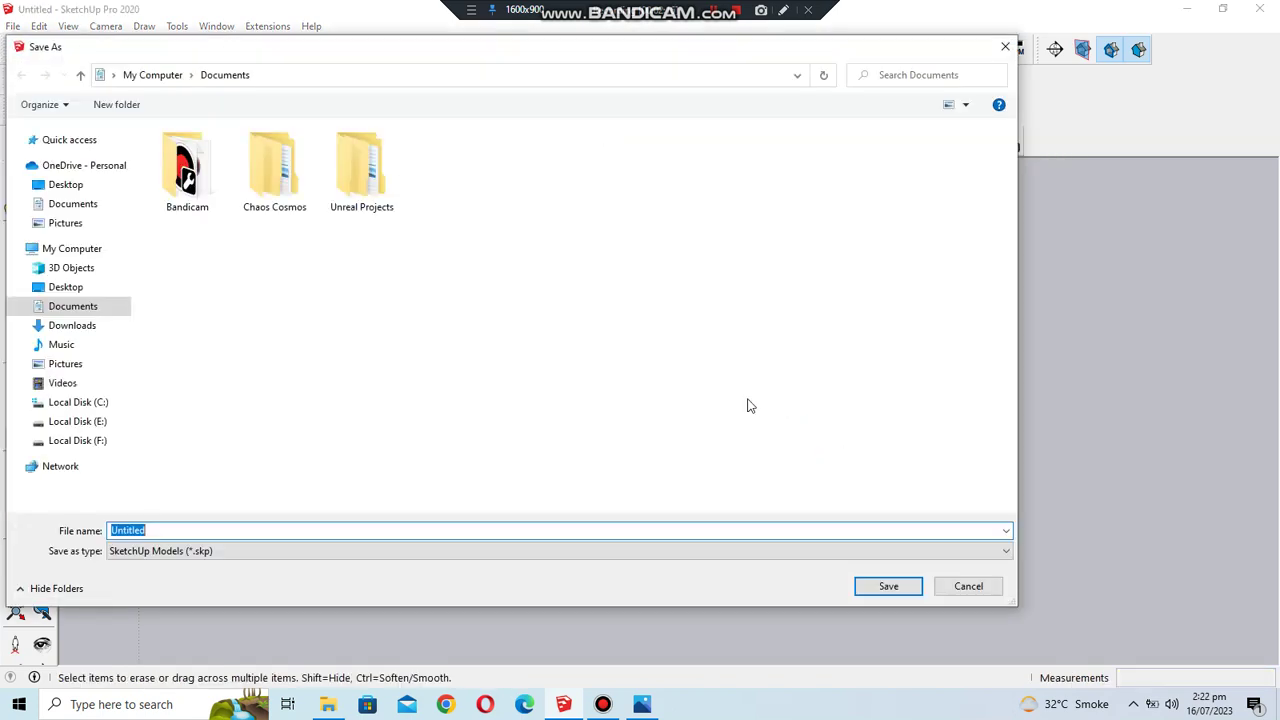
left_click(1005, 46)
left_click(15, 238)
scroll(494, 523, "up", 1)
scroll(350, 425, "up", 2)
left_click(350, 420)
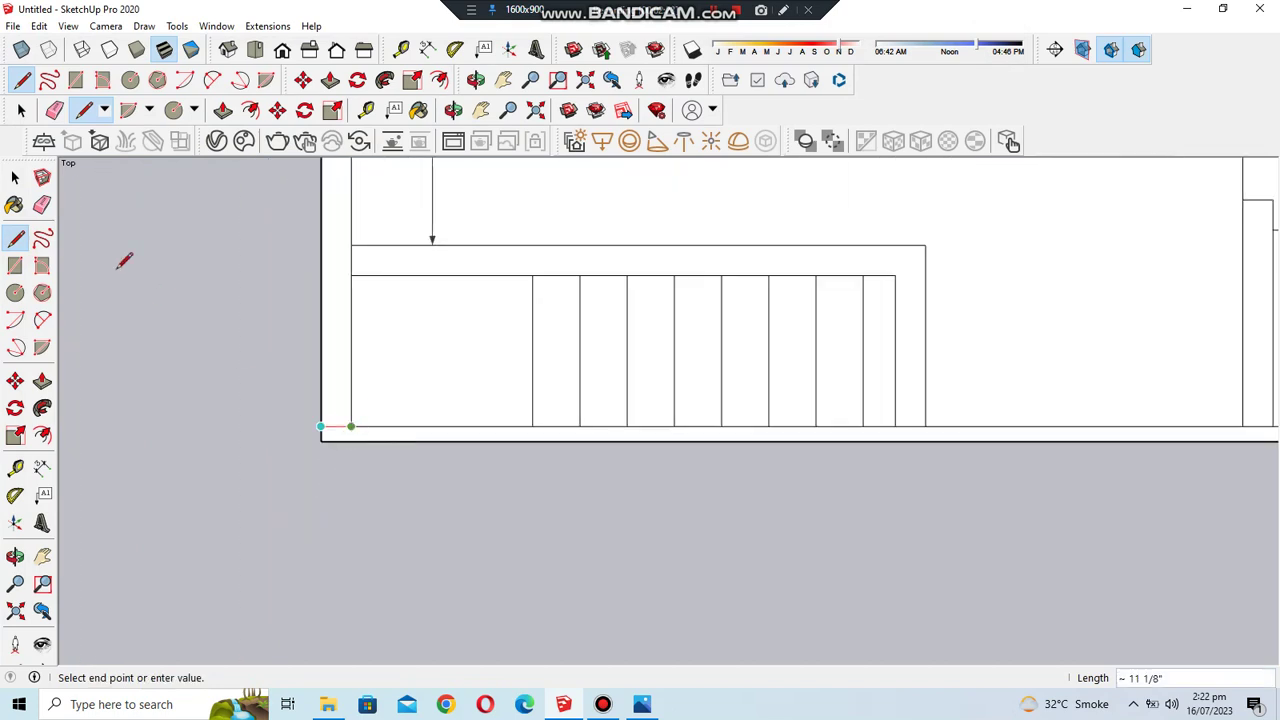
key("space")
left_click(358, 438)
left_click(345, 441)
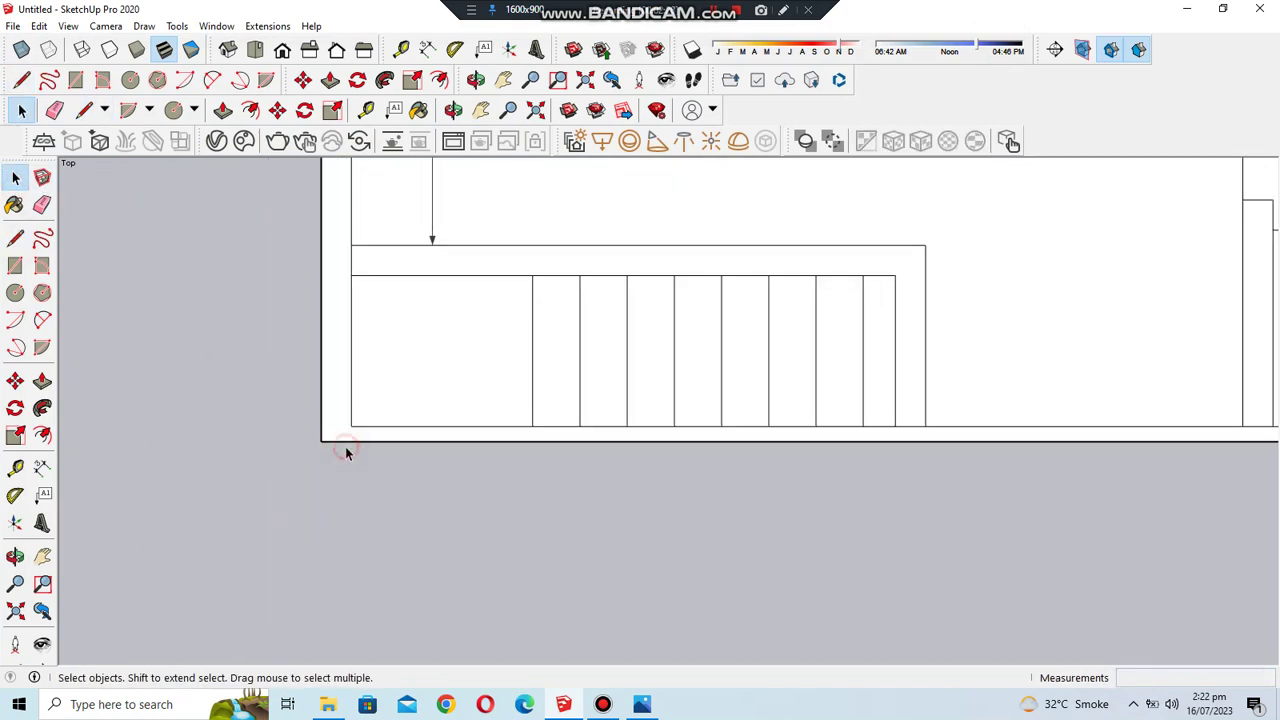
- Move the selected bottom edge down 3 inches
scroll(282, 461, "down", 3)
scroll(902, 460, "up", 2)
scroll(902, 463, "up", 3)
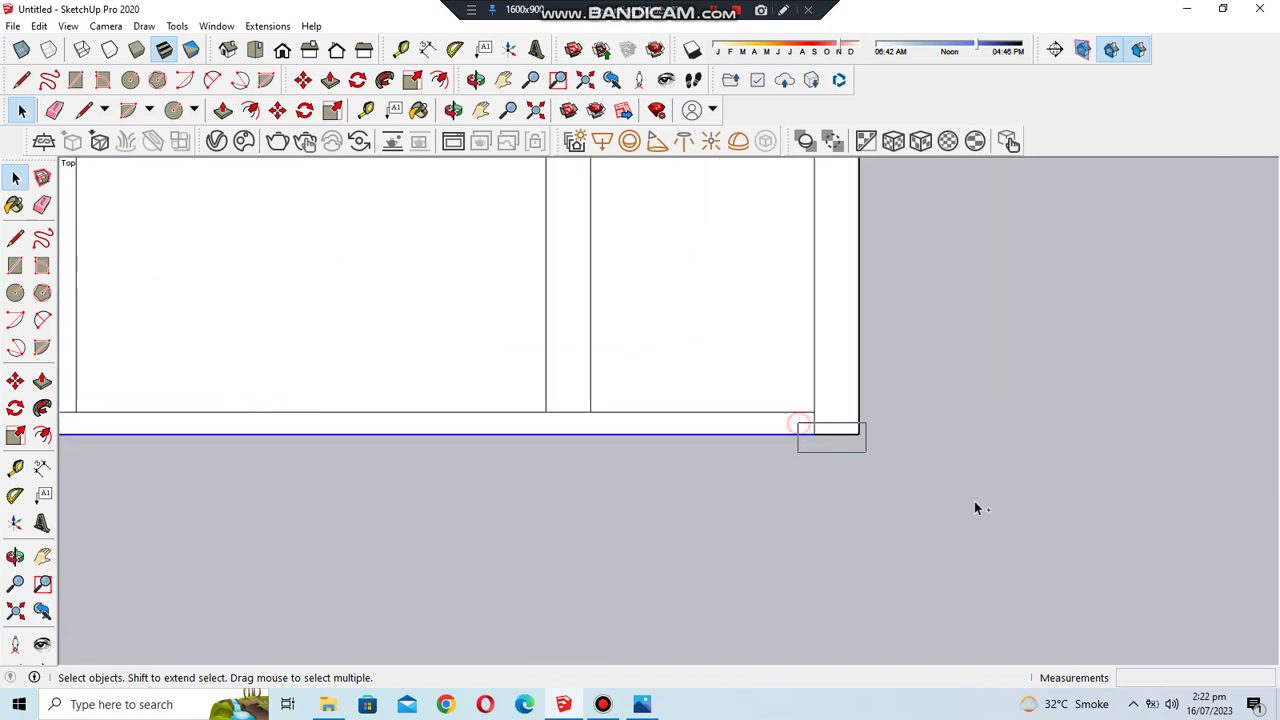
left_click(15, 381)
type("3")
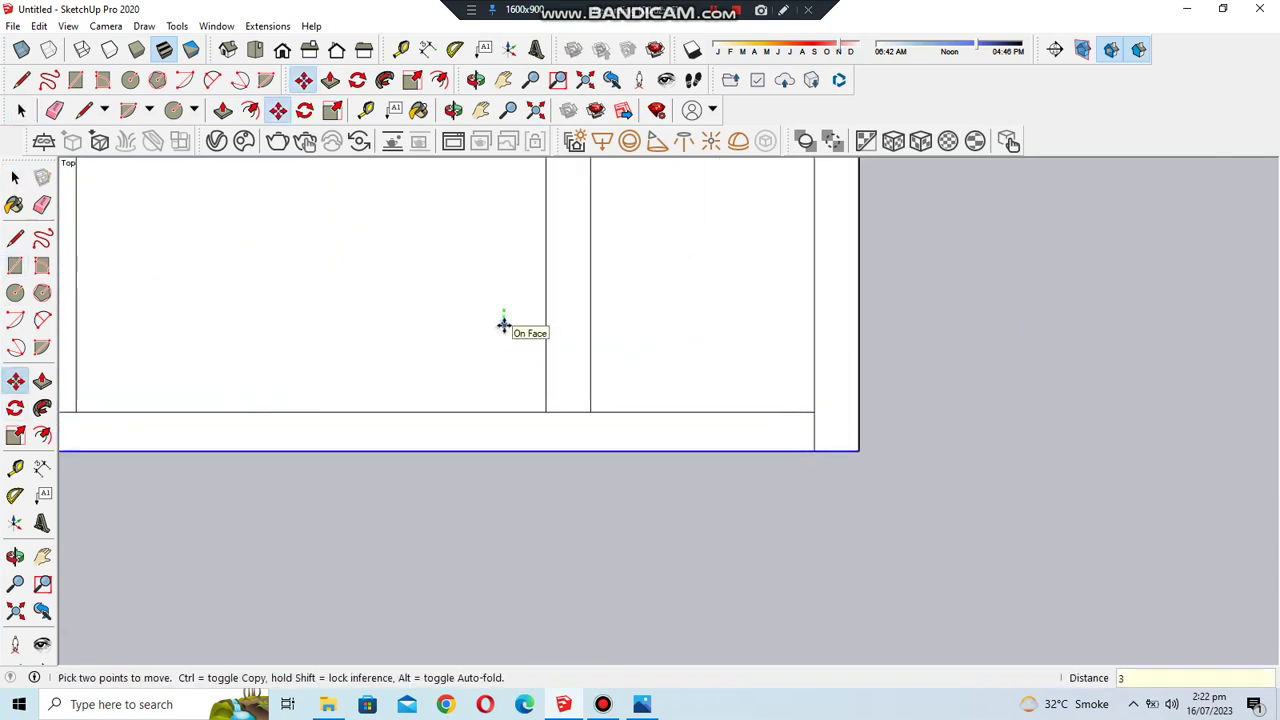
key("Return")
left_click(14, 178)
scroll(797, 631, "down", 1)
scroll(717, 600, "down", 3)
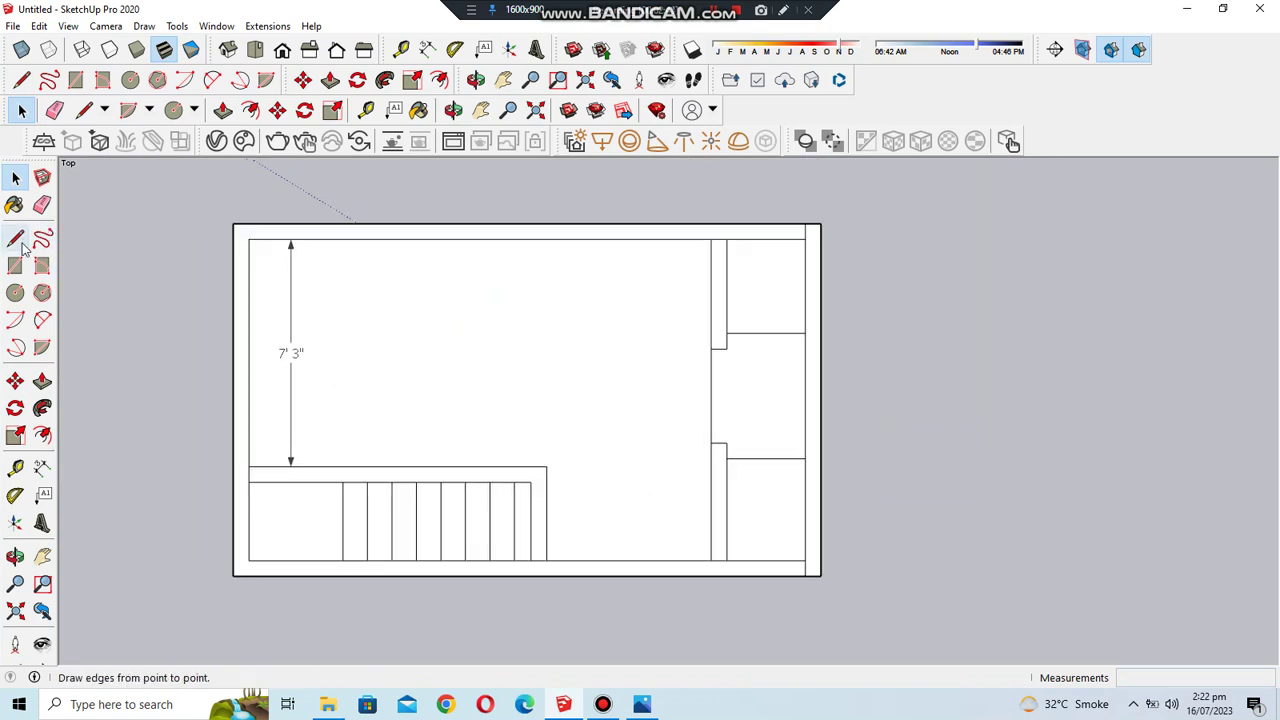
- Add a 5'3" dimension below the plan, shift the 7'3" dimension left, and add a 3' stair dimension
left_click(42, 467)
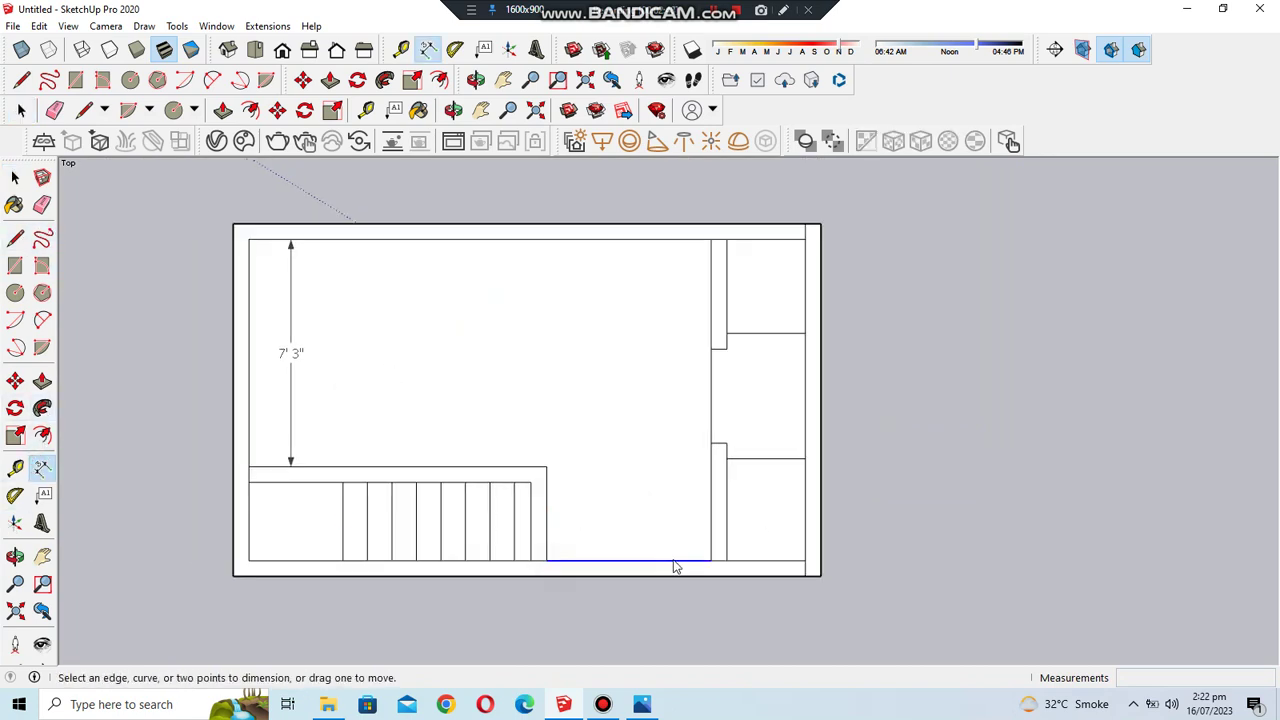
left_click(710, 560)
left_click(558, 563)
left_click(590, 596)
left_click_drag(290, 353, 206, 353)
left_click(546, 467)
left_click(546, 560)
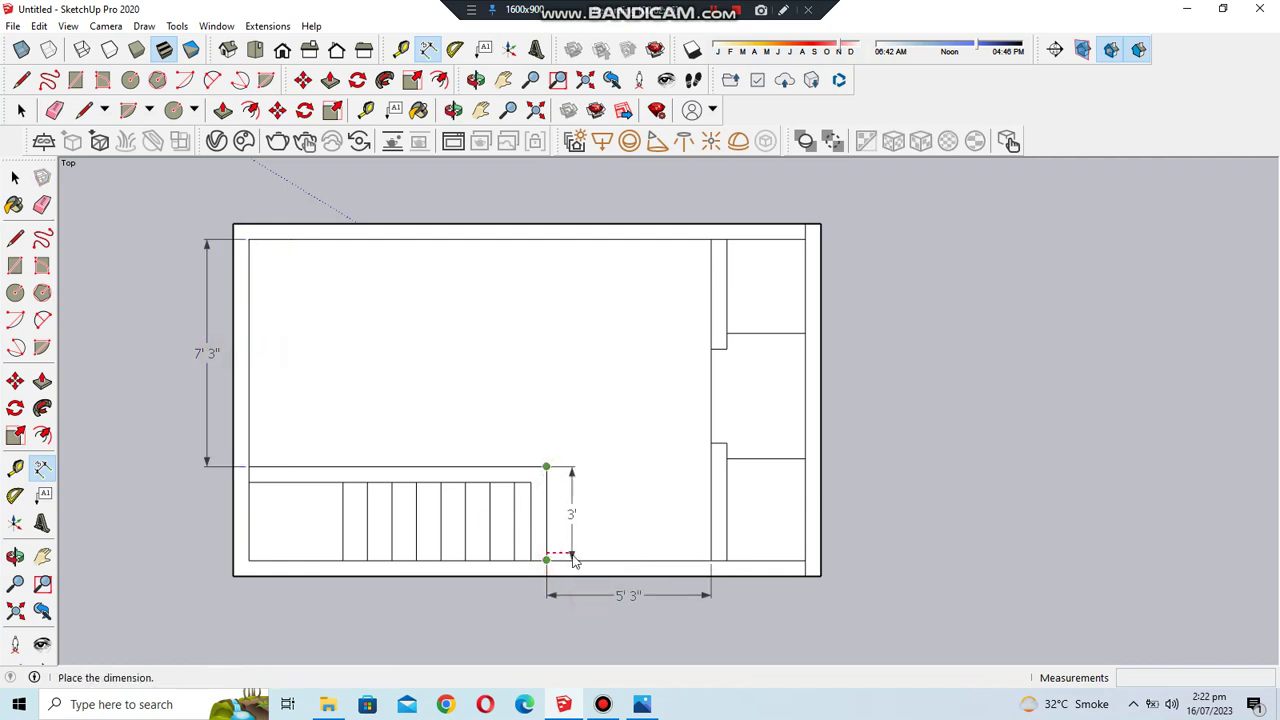
left_click(572, 514)
- Add a 14'9" dimension above the plan and a 10'3" dimension on its right side
left_click(249, 240)
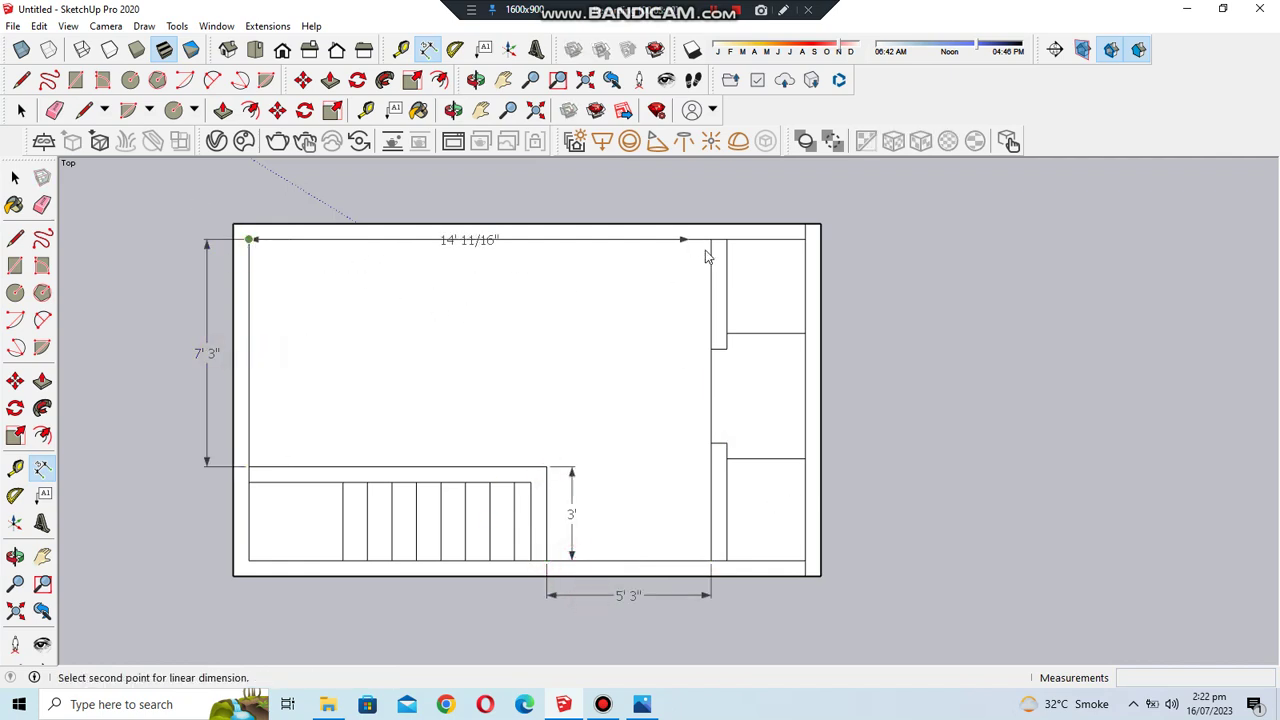
left_click(708, 240)
left_click(690, 194)
scroll(795, 290, "down", 1)
scroll(770, 330, "up", 1)
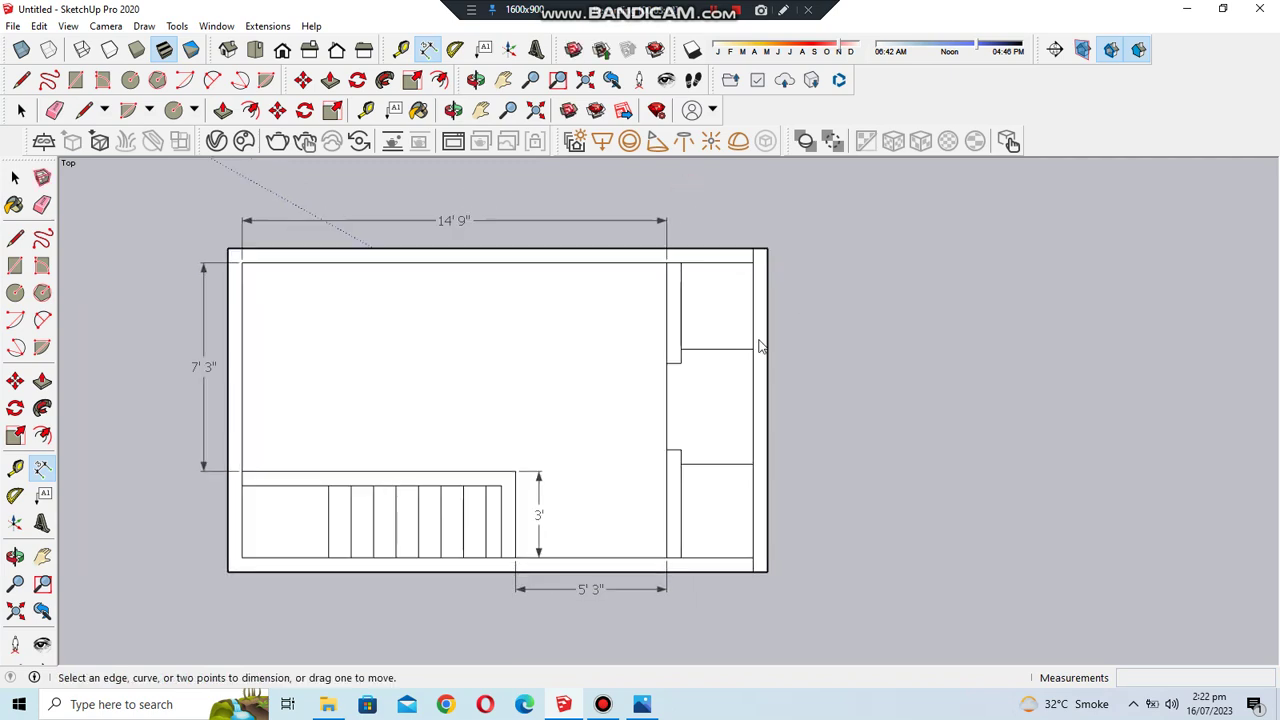
left_click(753, 264)
left_click(753, 557)
left_click(806, 560)
scroll(594, 500, "down", 1)
scroll(360, 443, "up", 1)
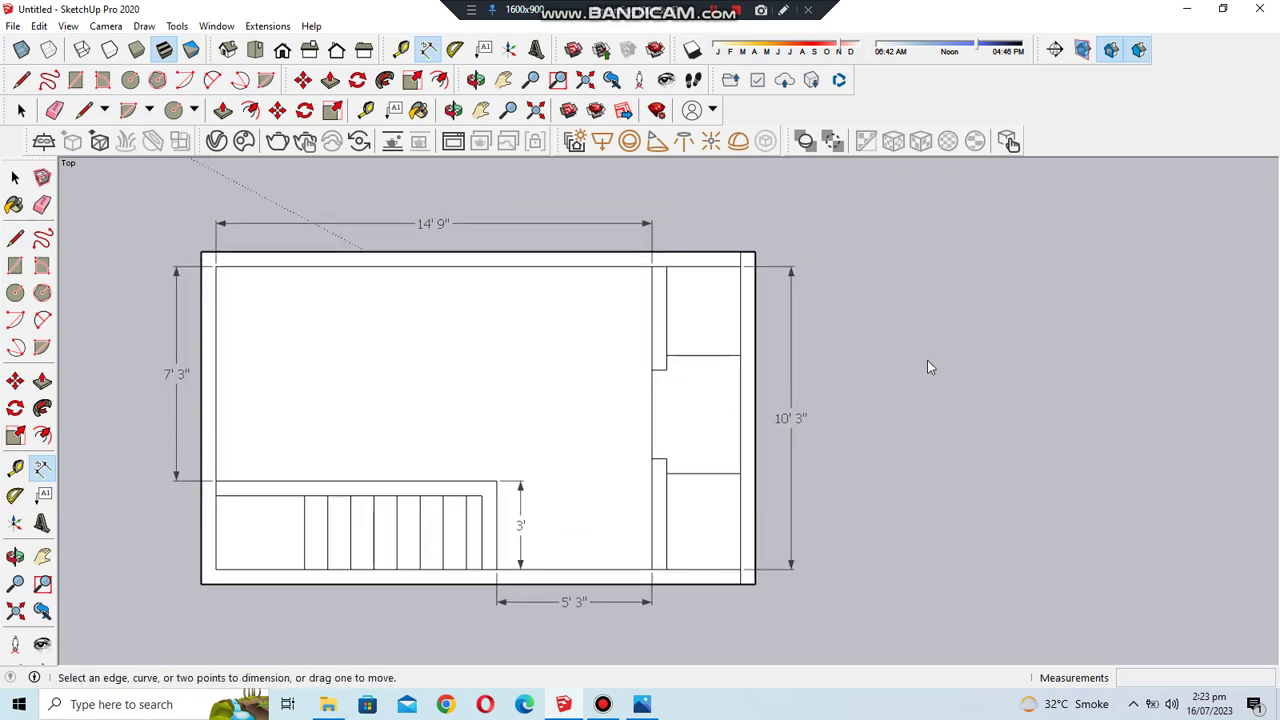
scroll(927, 368, "down", 1)
- Draw a divider line across the right-hand strip from the partition edge to the outer wall
left_click(14, 238)
left_click(687, 551)
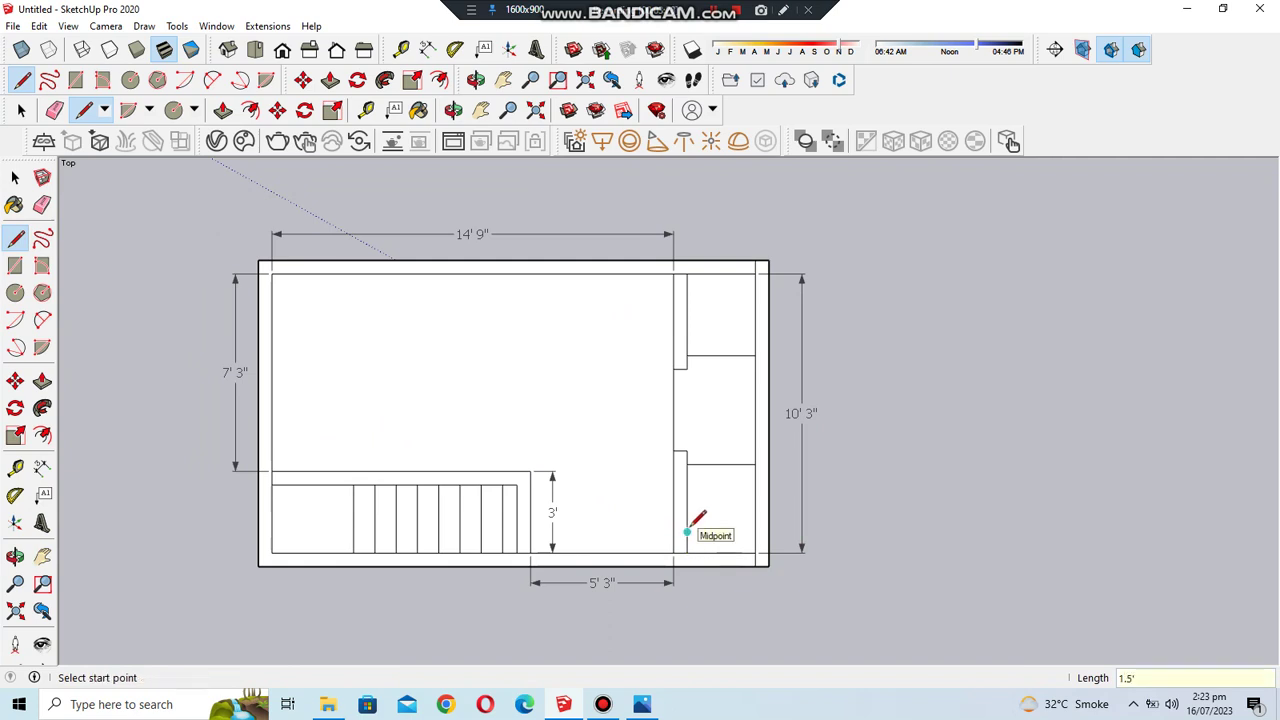
left_click(755, 512)
scroll(754, 543, "up", 2)
scroll(752, 545, "up", 2)
scroll(746, 545, "down", 1)
scroll(745, 543, "down", 1)
key("space")
key("e")
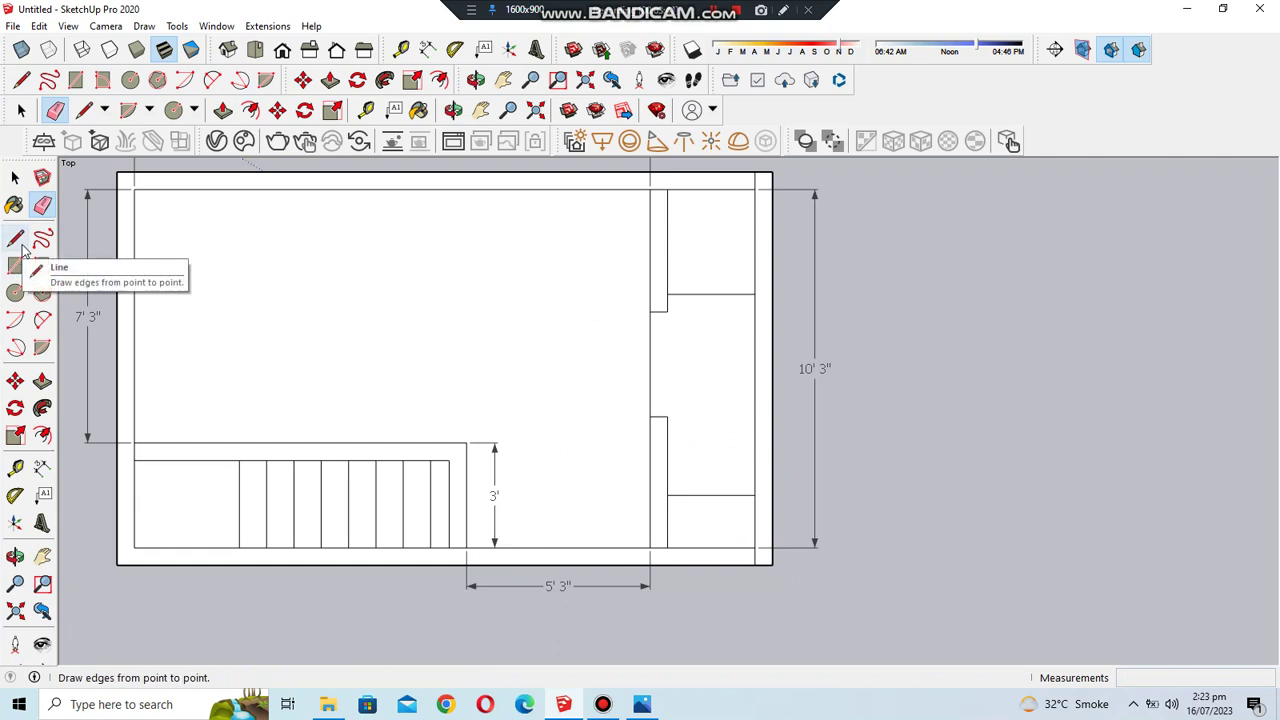
- Draw a line from the first stair riser to the left inner wall, plus a short line to the stair edge
scroll(786, 520, "down", 1)
scroll(740, 503, "down", 1)
scroll(740, 503, "up", 1)
scroll(725, 365, "down", 1)
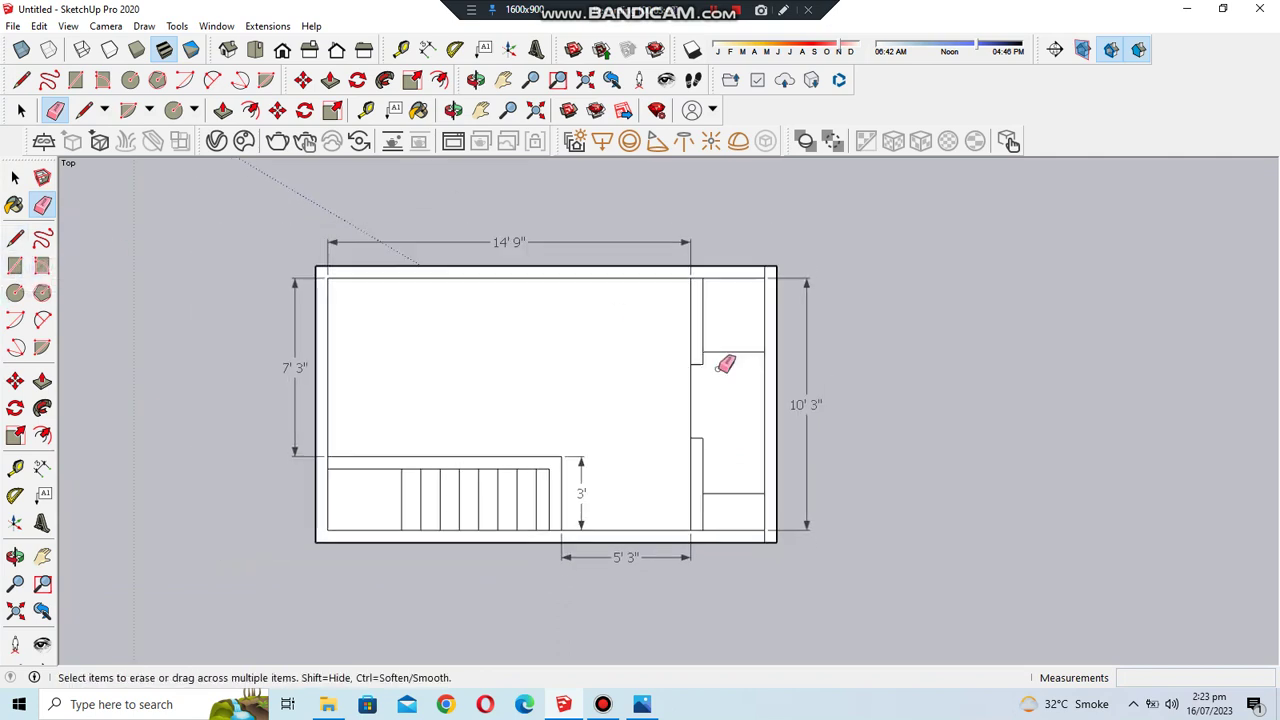
scroll(440, 309, "up", 1)
scroll(463, 320, "up", 1)
scroll(627, 421, "down", 1)
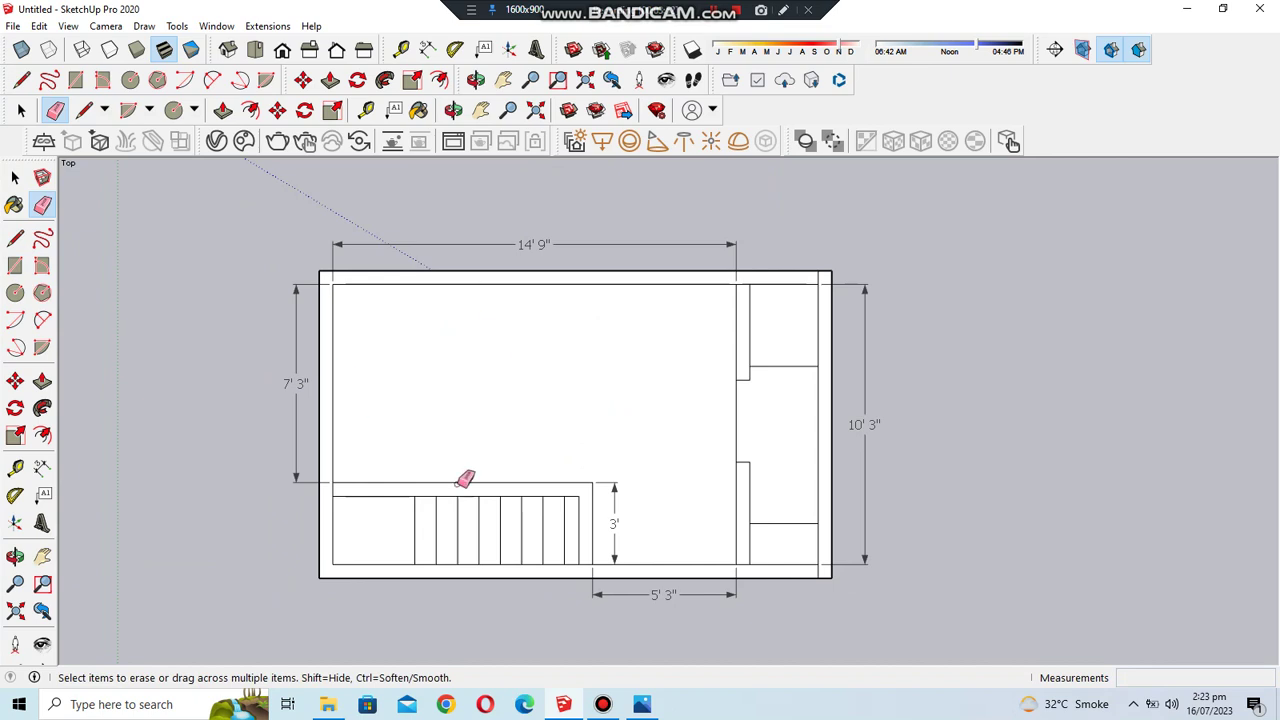
left_click(15, 238)
scroll(412, 488, "up", 2)
left_click(411, 482)
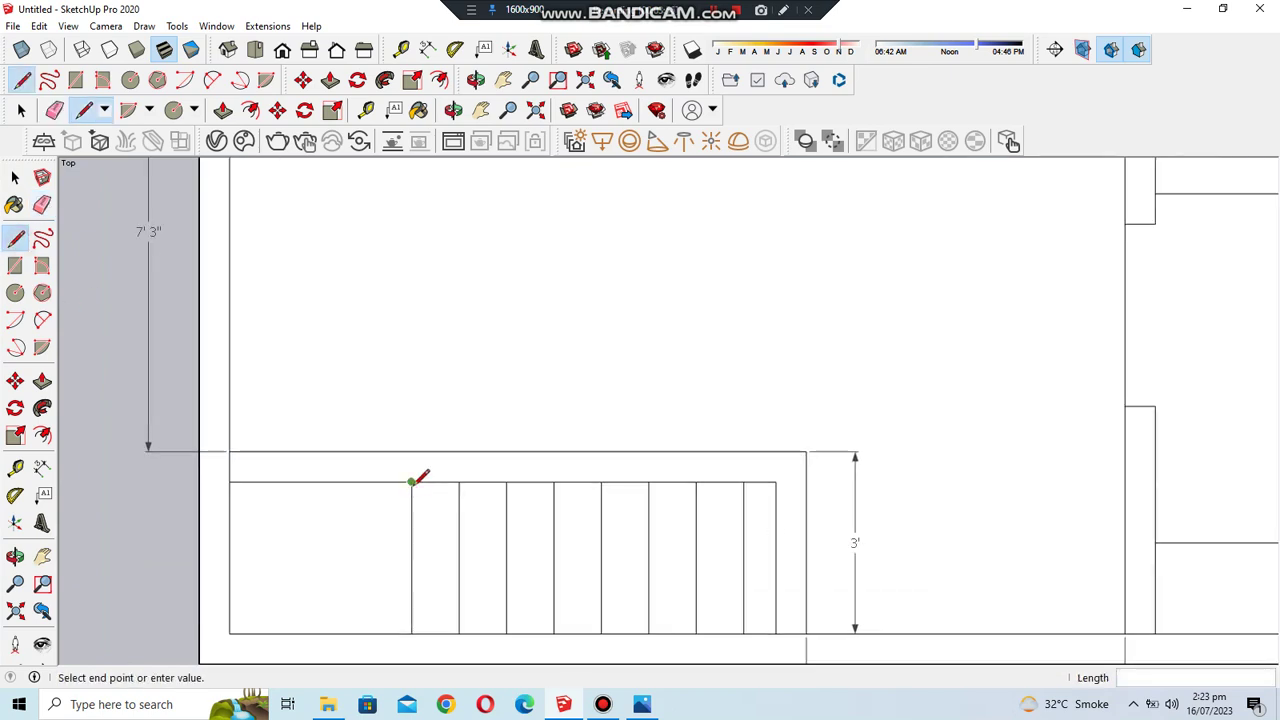
left_click(231, 483)
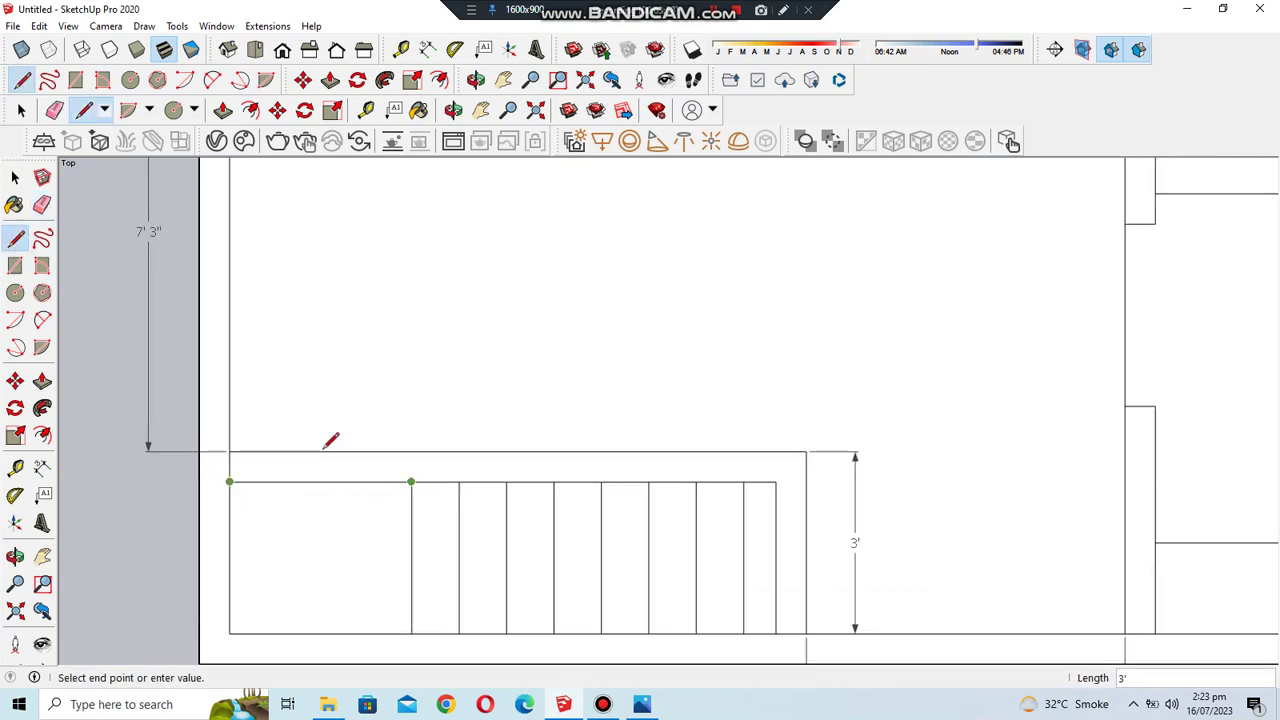
left_click(230, 482)
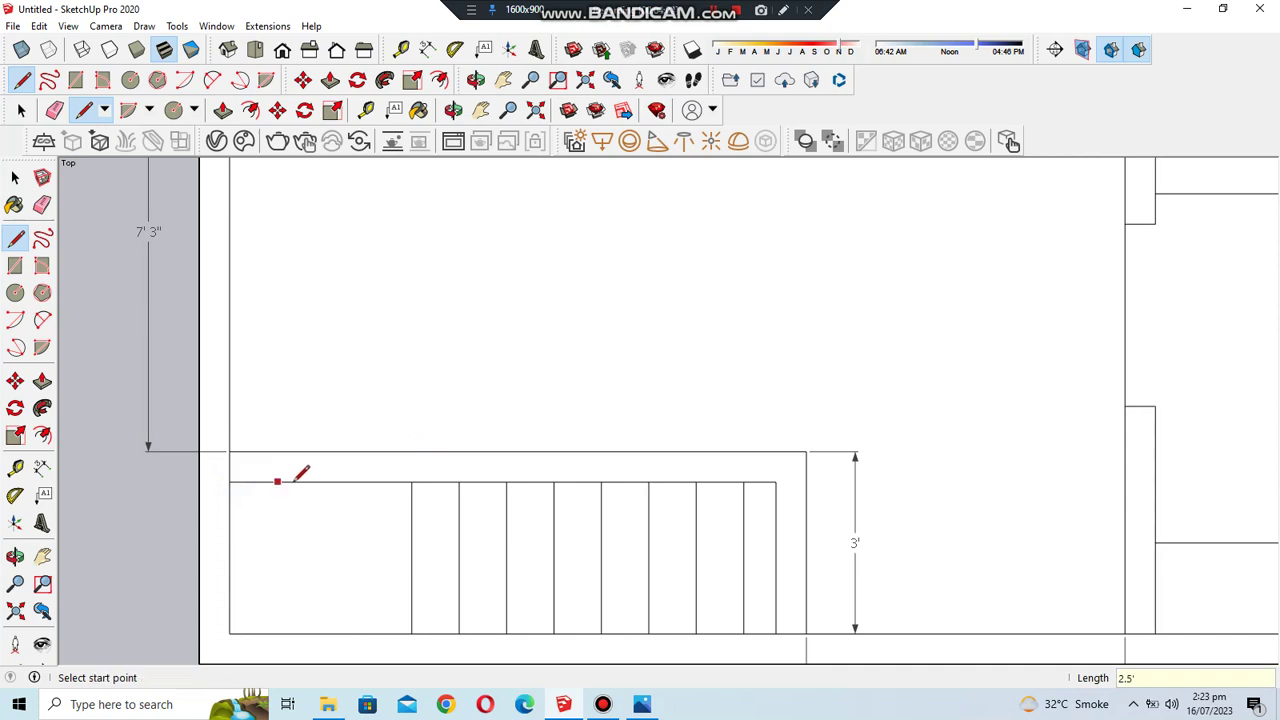
left_click(380, 451)
- Erase the line segment left of the stair steps
left_click(42, 204)
left_click_drag(334, 514, 343, 451)
scroll(366, 503, "down", 3)
scroll(357, 497, "down", 1)
key("l")
scroll(497, 530, "down", 1)
scroll(543, 516, "up", 1)
scroll(550, 515, "up", 1)
scroll(530, 514, "up", 1)
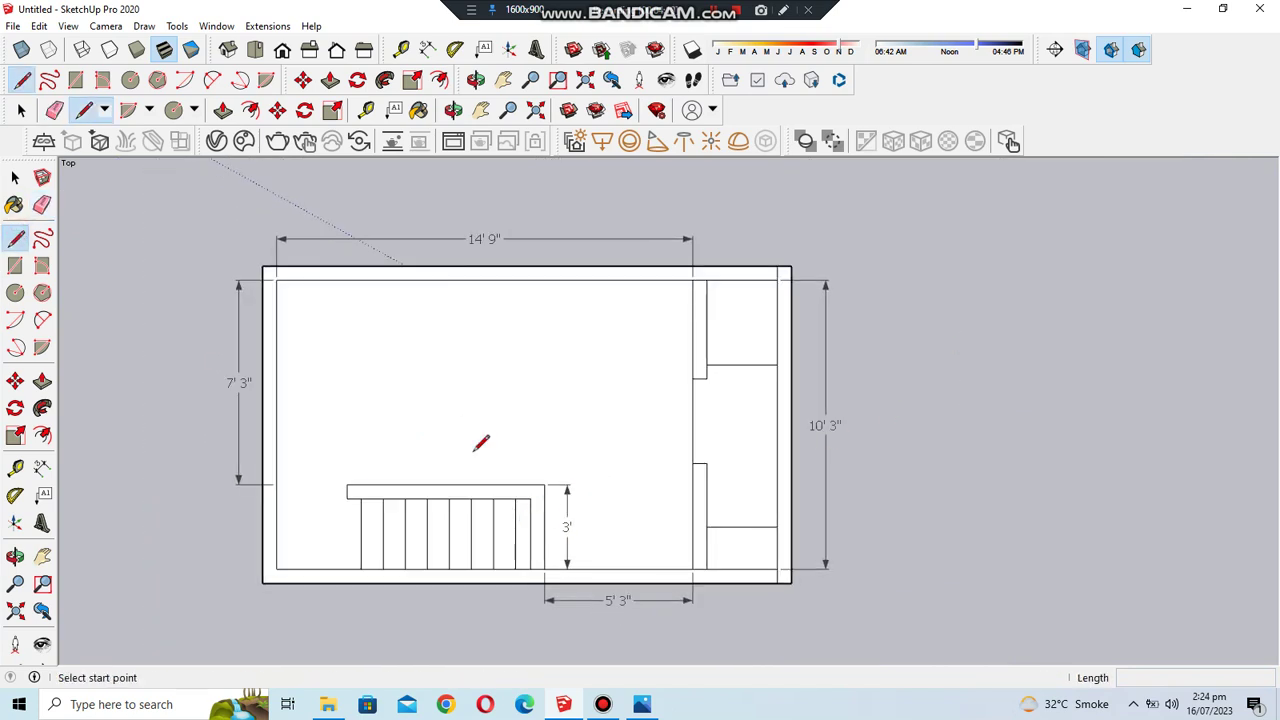
scroll(357, 327, "down", 2)
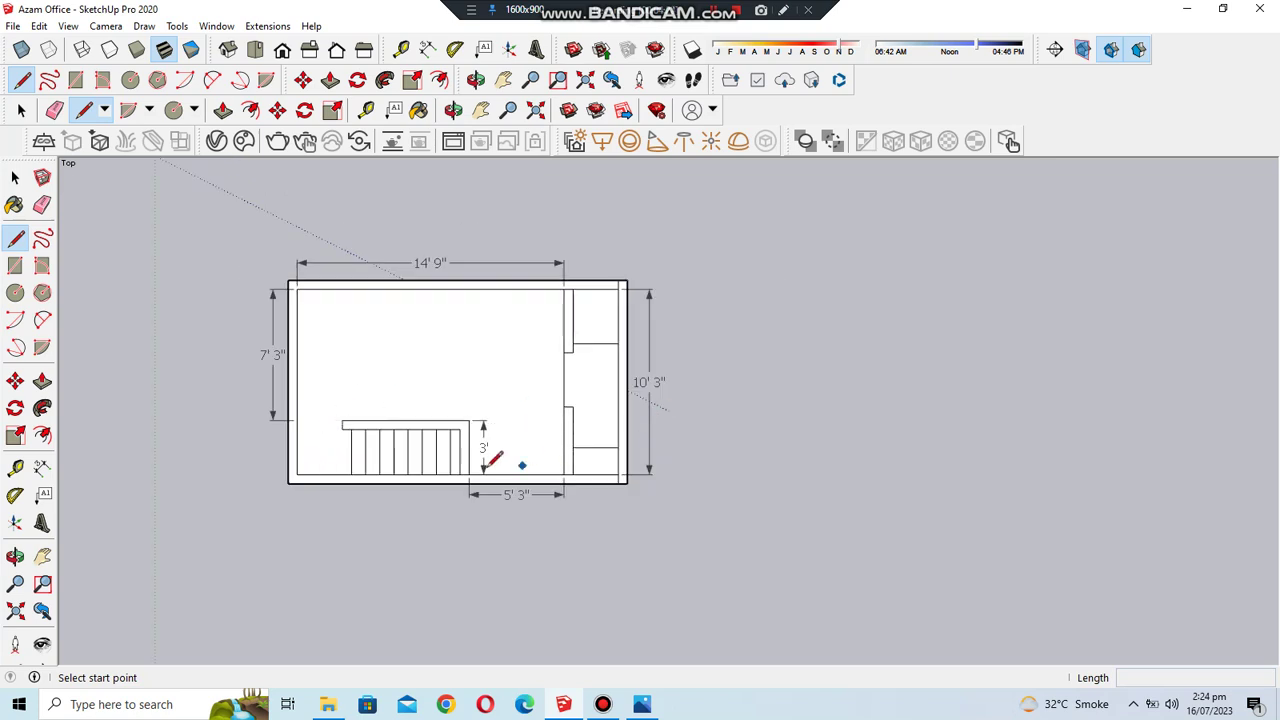
- Copy the whole floor plan and place the duplicate below the original
scroll(354, 440, "up", 3)
scroll(366, 451, "up", 2)
scroll(358, 444, "down", 5)
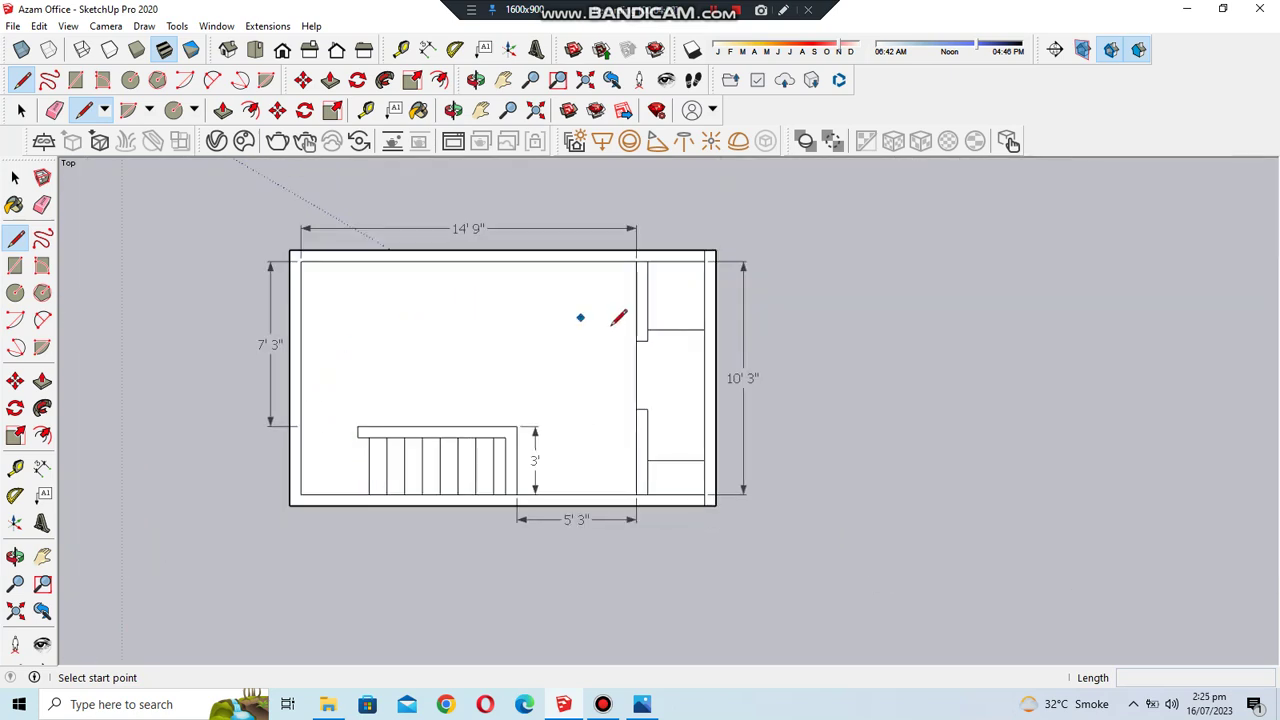
left_click(15, 177)
scroll(417, 370, "down", 2)
left_click_drag(294, 234, 804, 592)
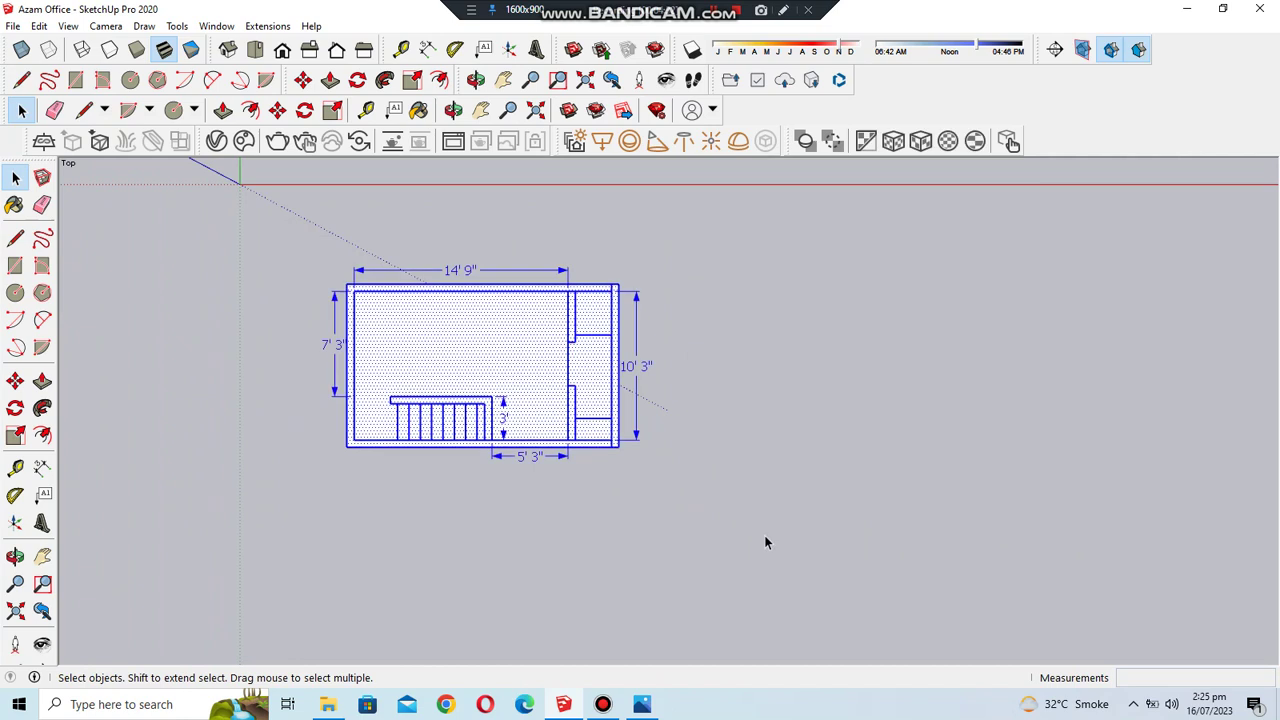
left_click(15, 380)
scroll(353, 378, "down", 3)
key("ctrl")
left_click(353, 378)
left_click(629, 360)
left_click(629, 360)
left_click(640, 555)
- Erase the plan's dimensions, starting with the 10'3" one
key("space")
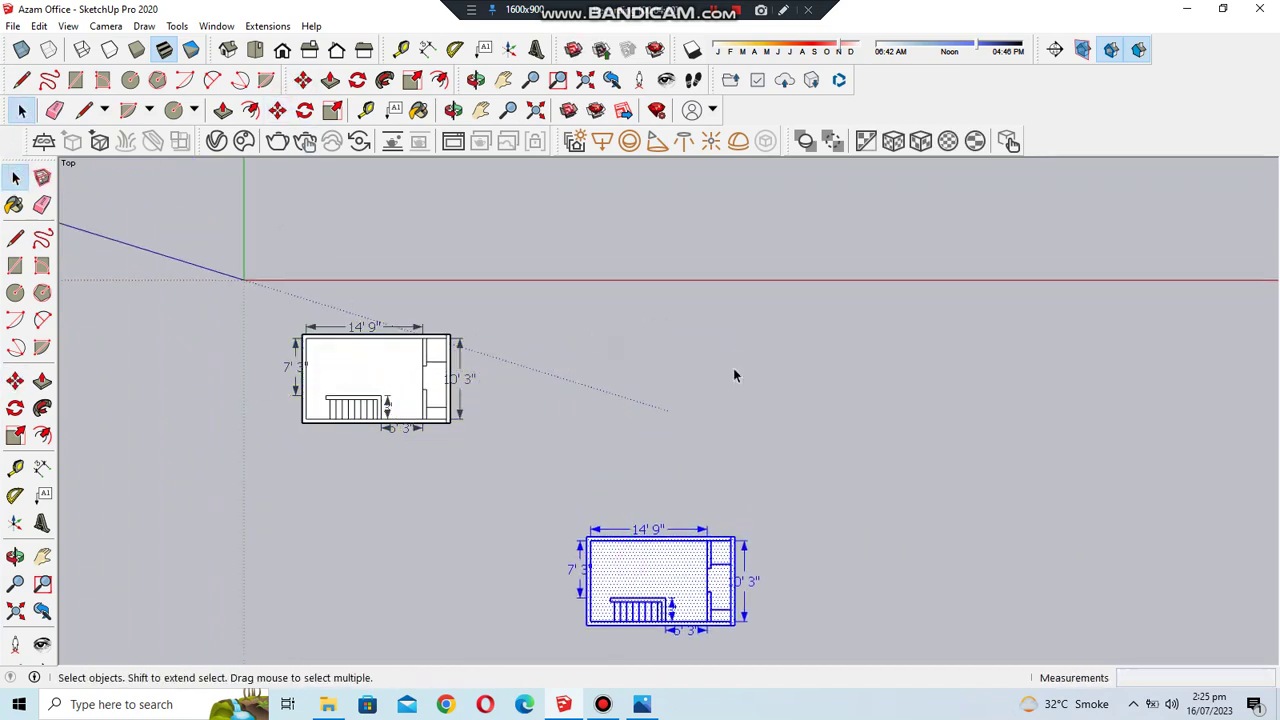
left_click(731, 371)
scroll(523, 309, "up", 2)
scroll(562, 480, "up", 2)
scroll(562, 480, "up", 2)
key("e")
scroll(568, 484, "up", 1)
left_click(714, 423)
scroll(565, 535, "up", 2)
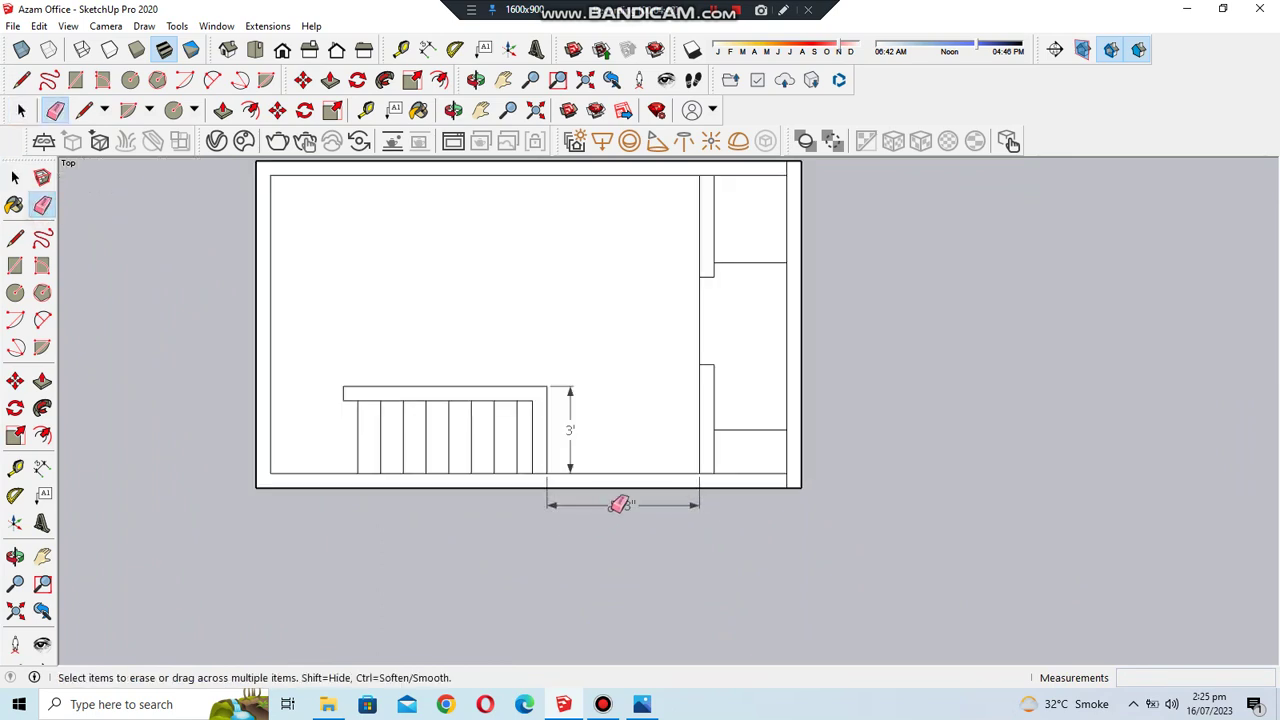
scroll(565, 505, "down", 3)
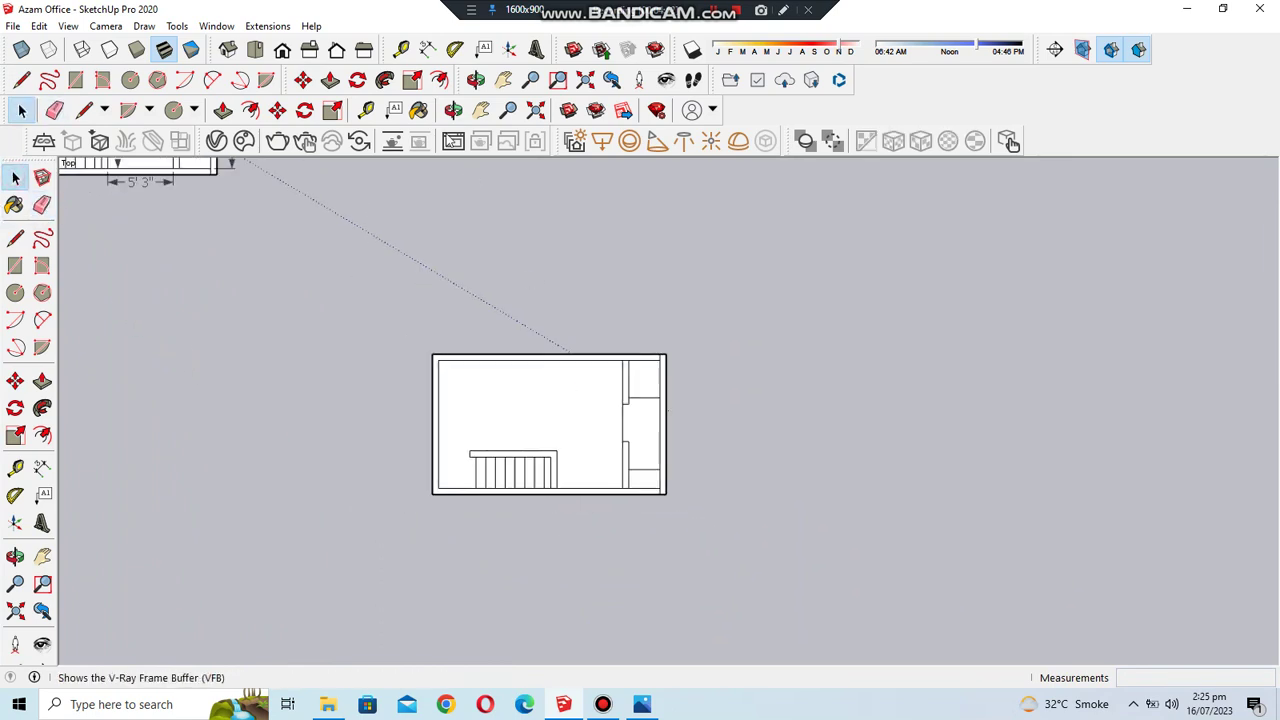
- Orbit the plan into a tilted, more top-down perspective
key("o")
mouse_move(606, 515)
left_mouse_down()
mouse_move(574, 446)
mouse_move(666, 197)
left_mouse_up()
scroll(520, 457, "up", 2)
scroll(493, 390, "up", 1)
mouse_move(493, 390)
left_mouse_down()
mouse_move(500, 380)
mouse_move(466, 443)
left_mouse_up()
- Begin pulling the outer wall band upward into 3D with Push/Pull
key("l")
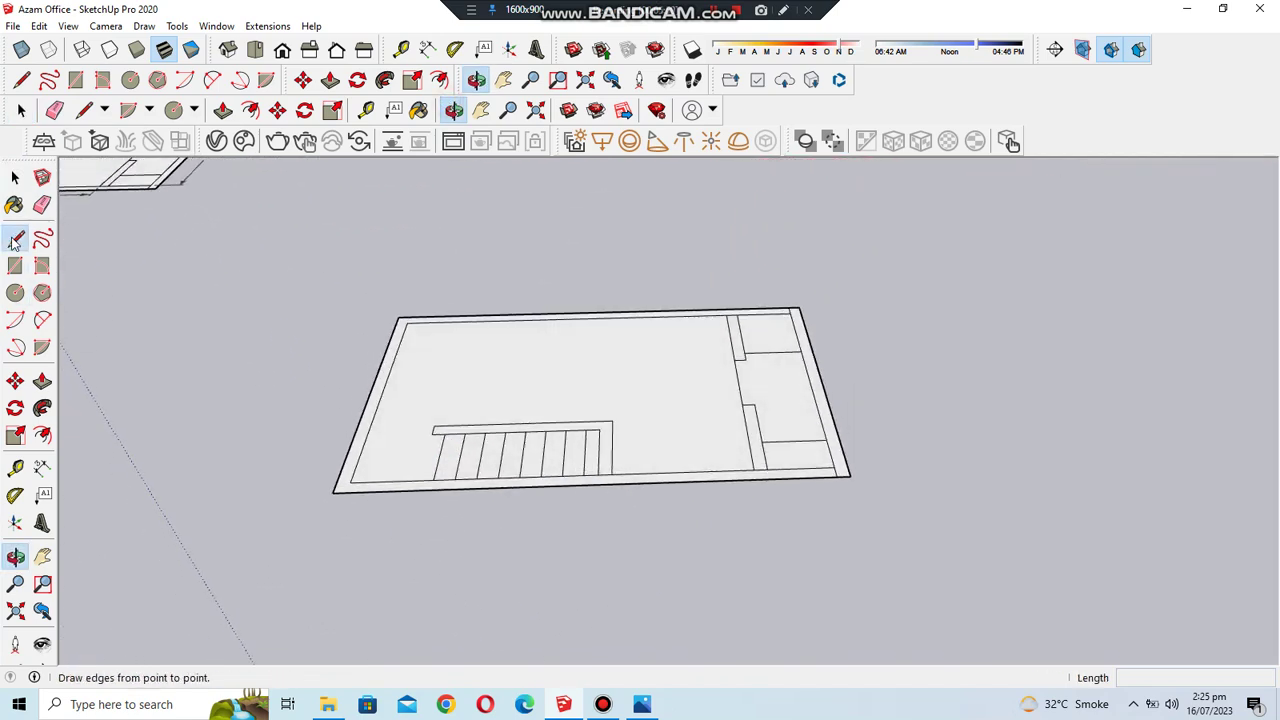
scroll(349, 461, "up", 2)
left_click(341, 468)
scroll(320, 470, "up", 1)
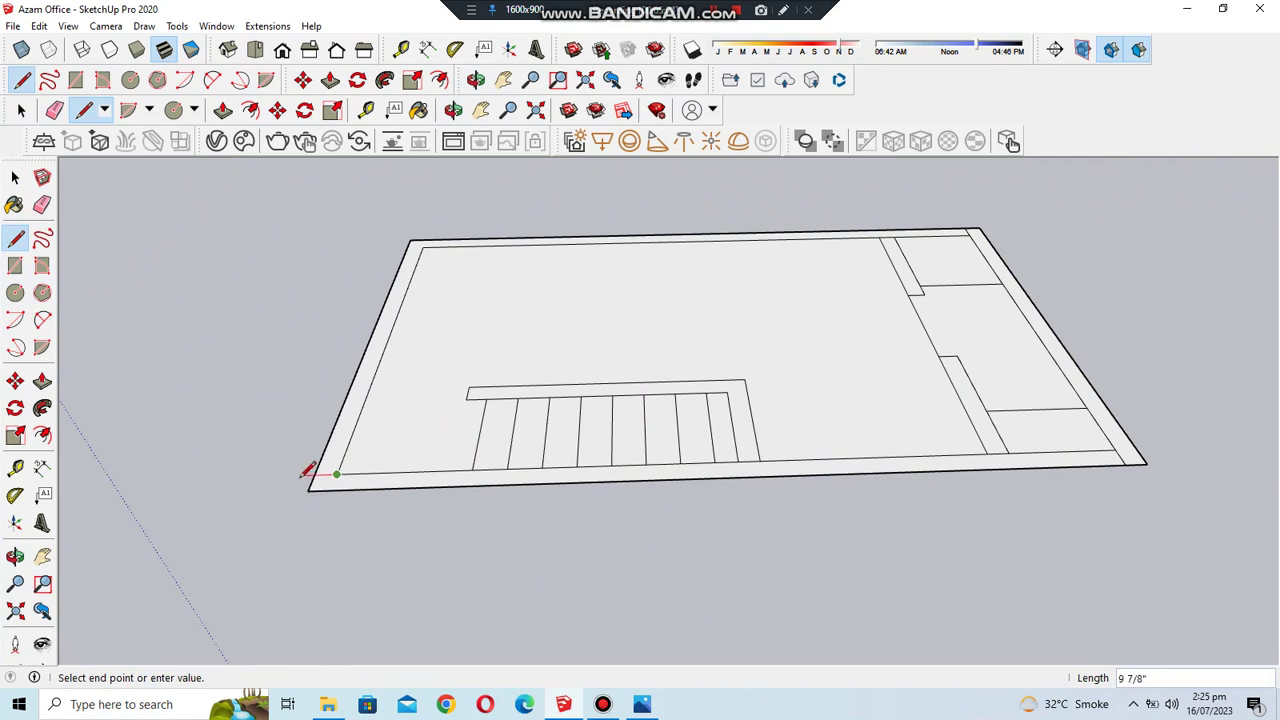
scroll(322, 466, "up", 2)
scroll(310, 470, "down", 5)
scroll(314, 451, "down", 2)
scroll(805, 465, "up", 2)
left_click(223, 110)
scroll(800, 500, "down", 2)
scroll(749, 429, "up", 2)
left_click(676, 356)
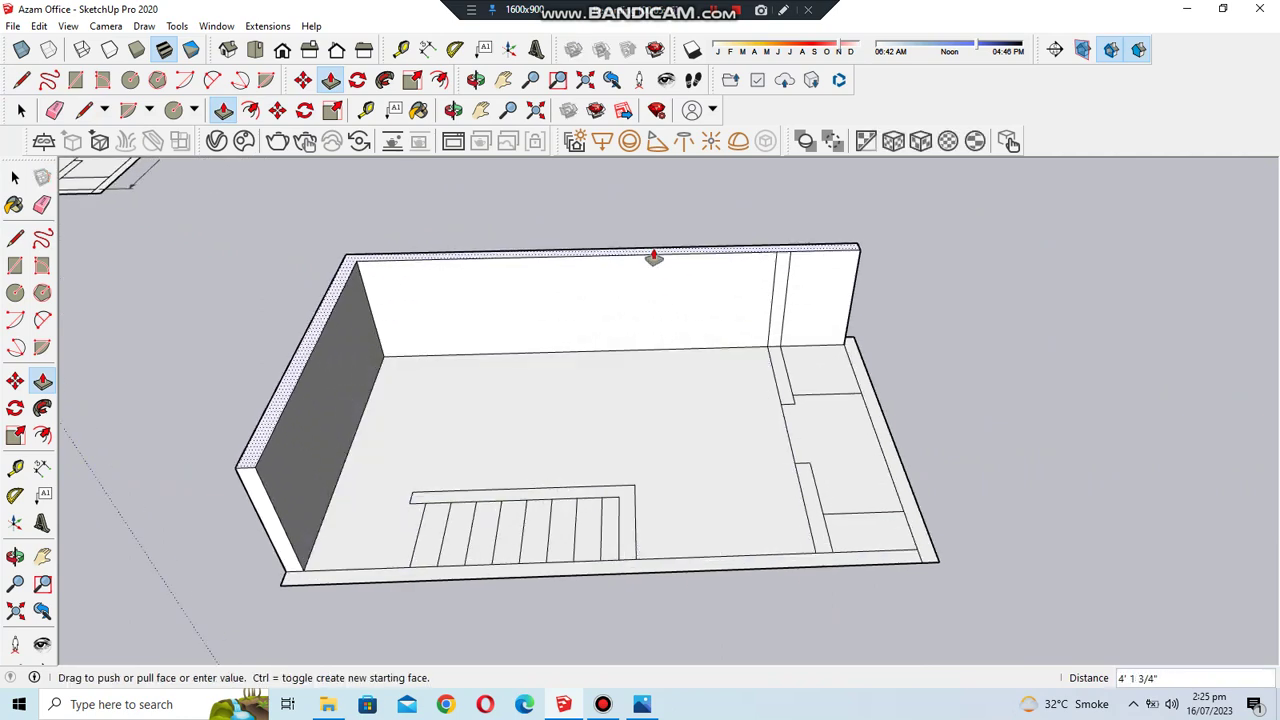
- Check the reference notes for the 6.75 wall height
left_click(642, 703)
left_click(645, 703)
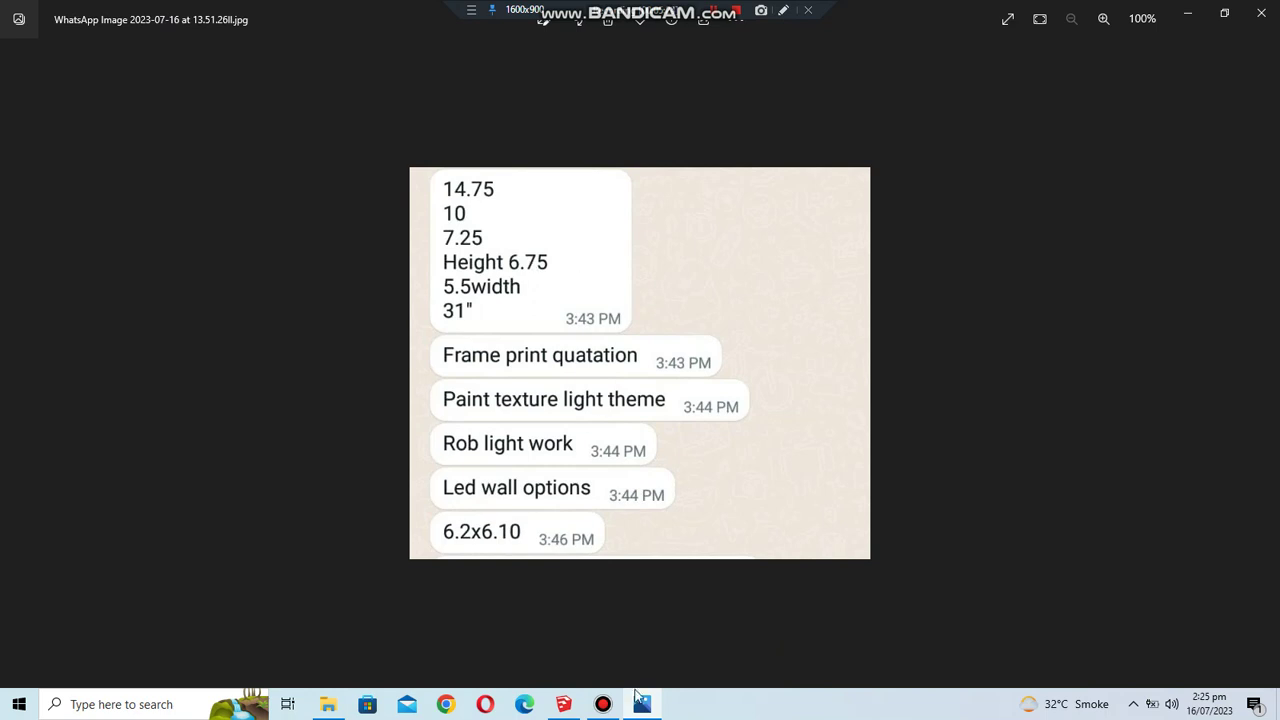
left_click(642, 703)
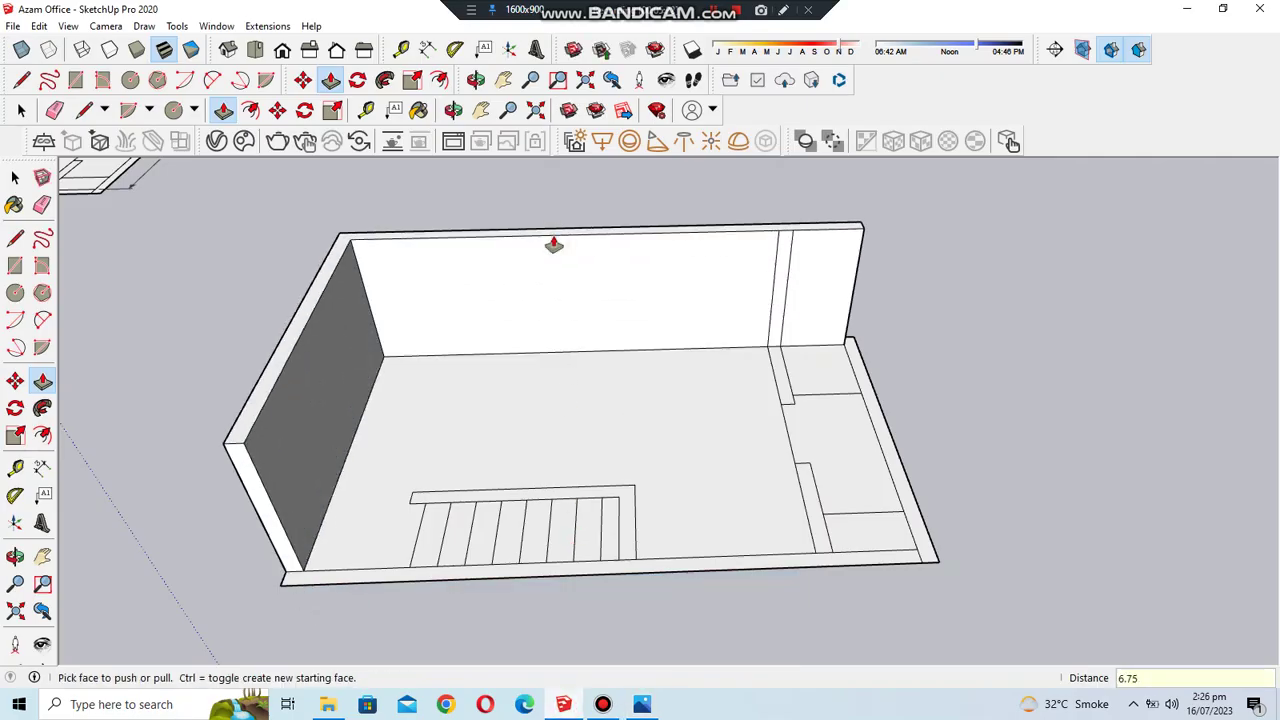
- Start an edge from the back wall's right end running outward along the red axis
scroll(580, 360, "down", 3)
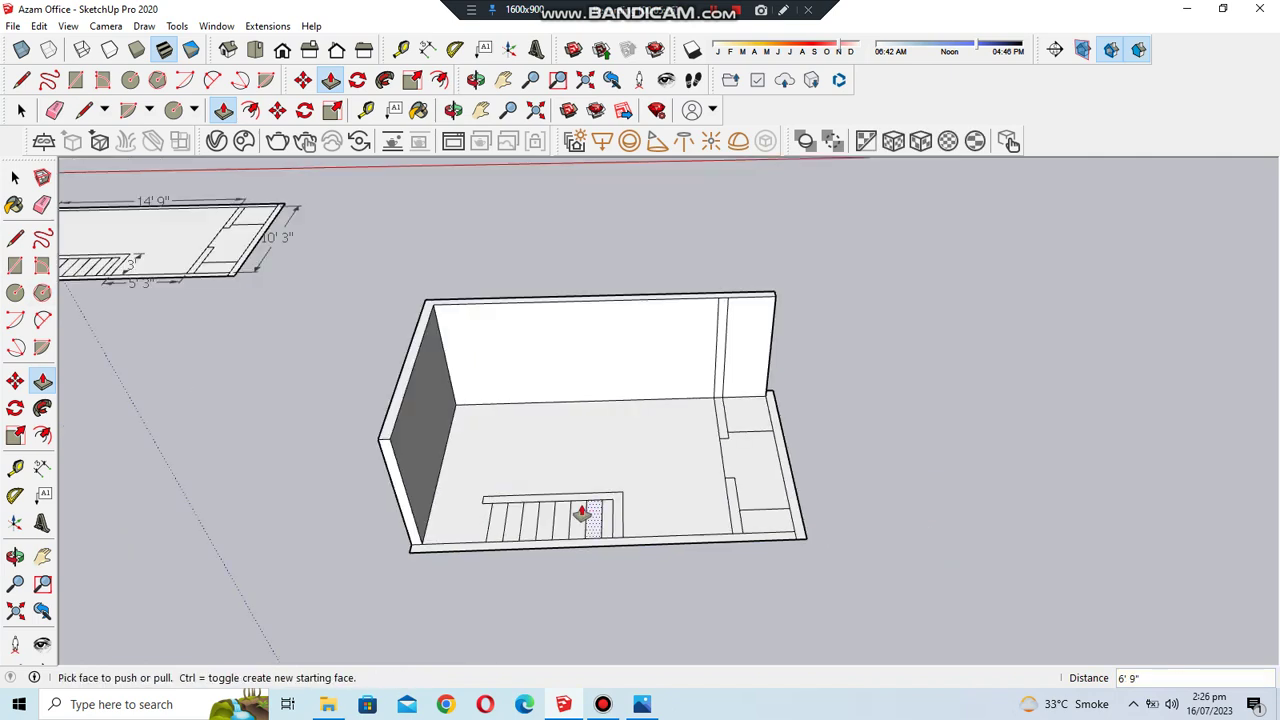
scroll(550, 356, "up", 3)
middle_click_drag(523, 357, 500, 366)
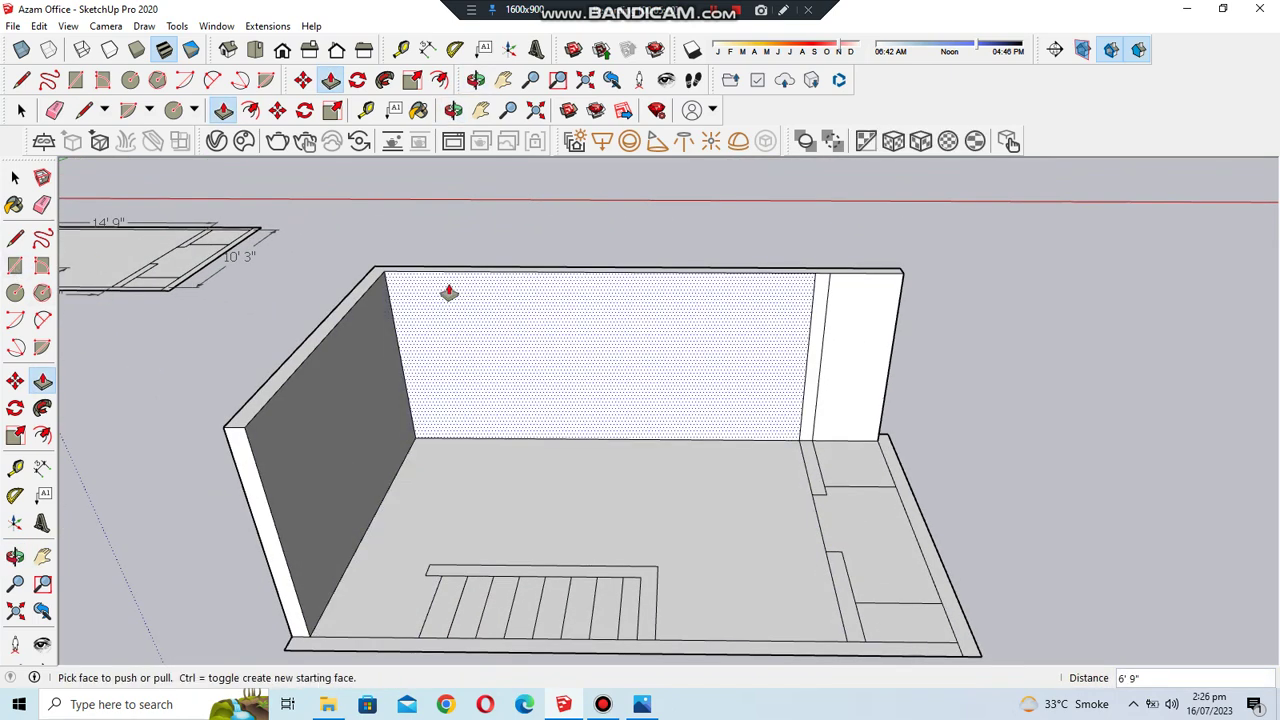
left_click(347, 308)
key("l")
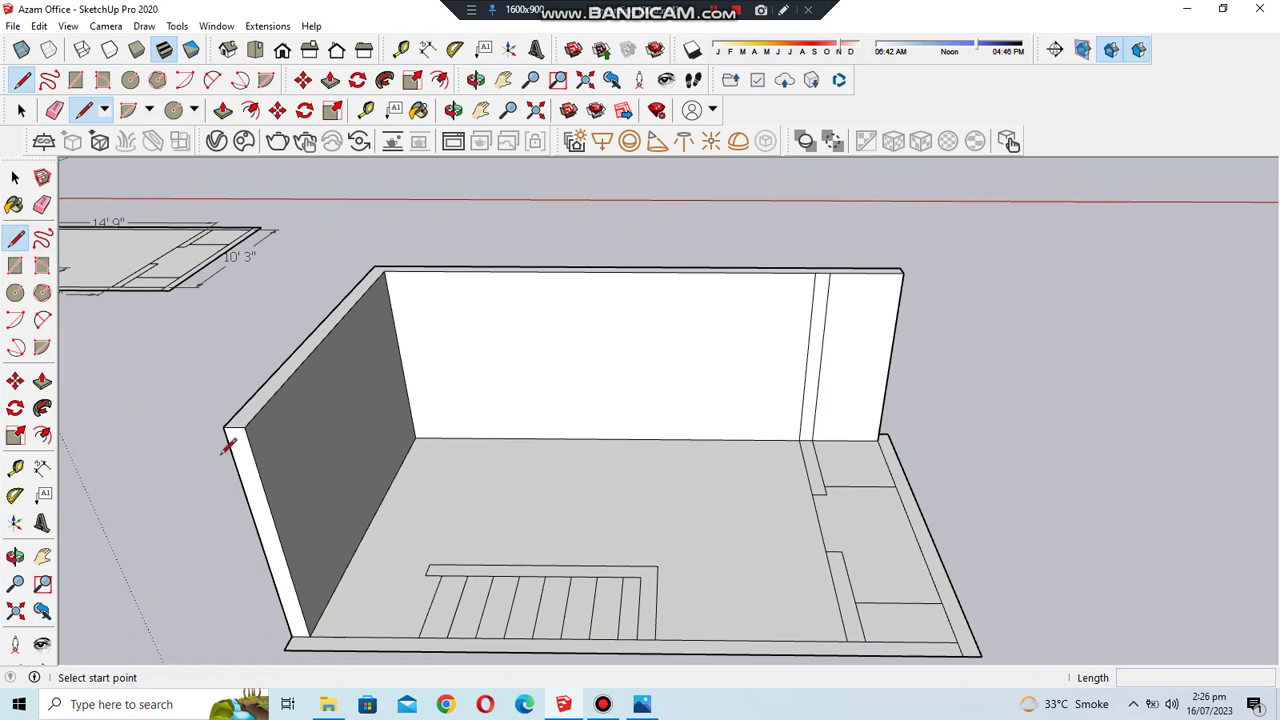
left_click(224, 427)
key("Escape")
left_click(902, 274)
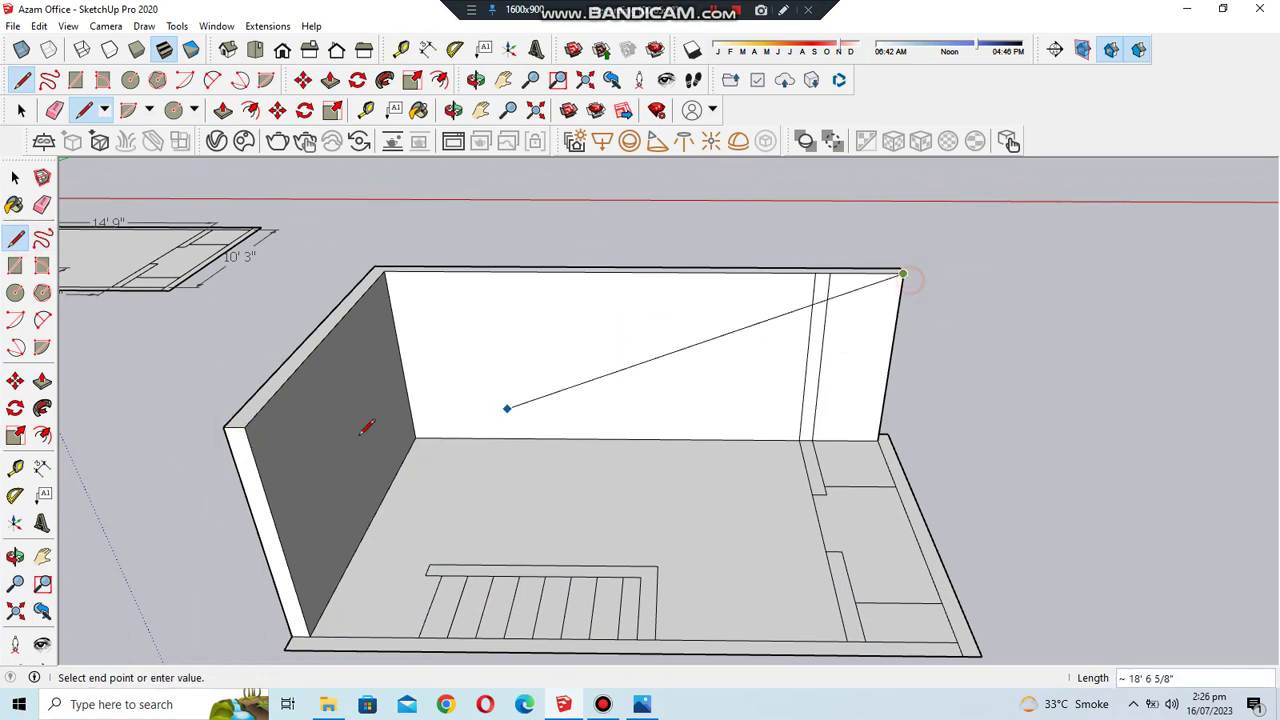
scroll(363, 426, "down", 2)
key("p")
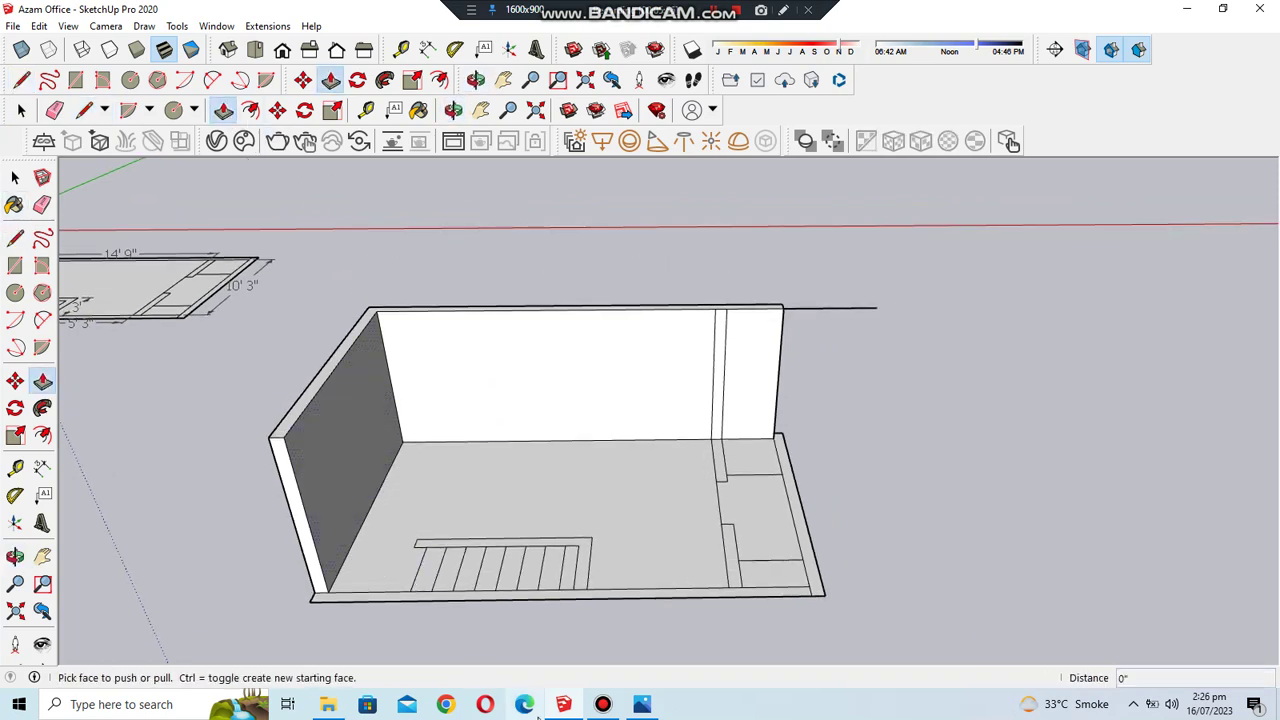
- Review the reference photos of the actual room and the measurements screenshot
left_click(645, 705)
key("Left")
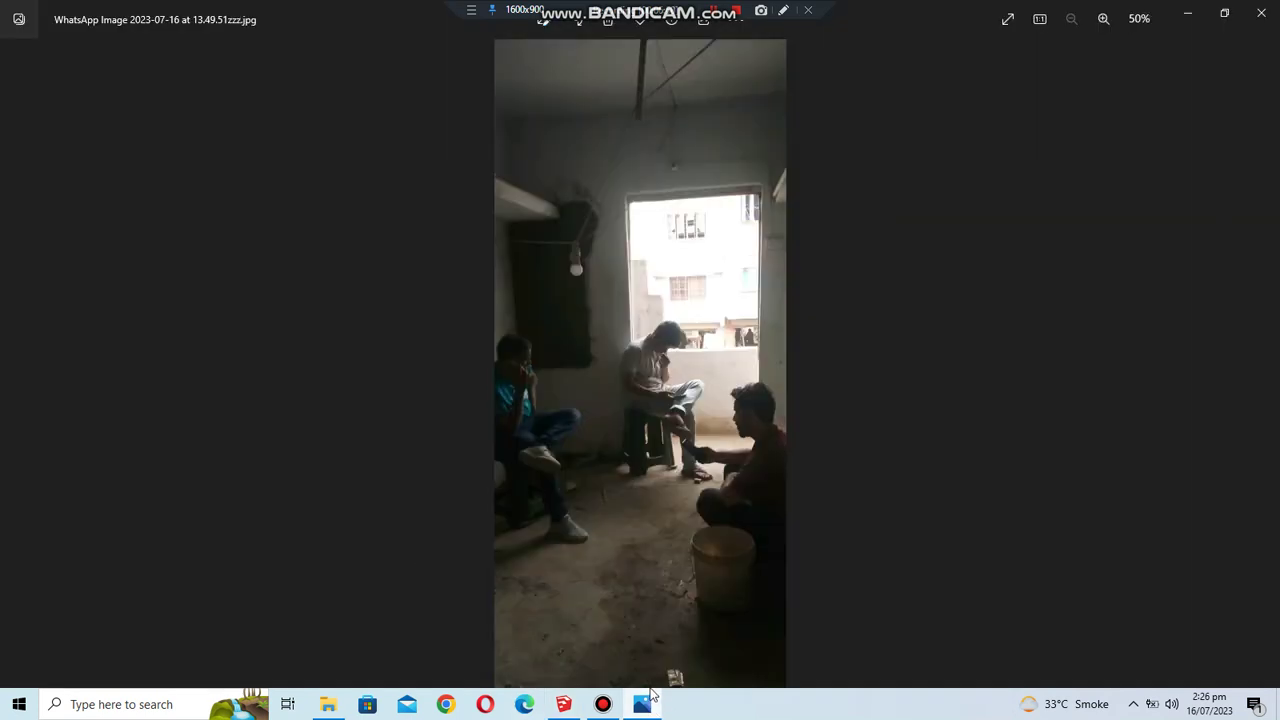
key("Right")
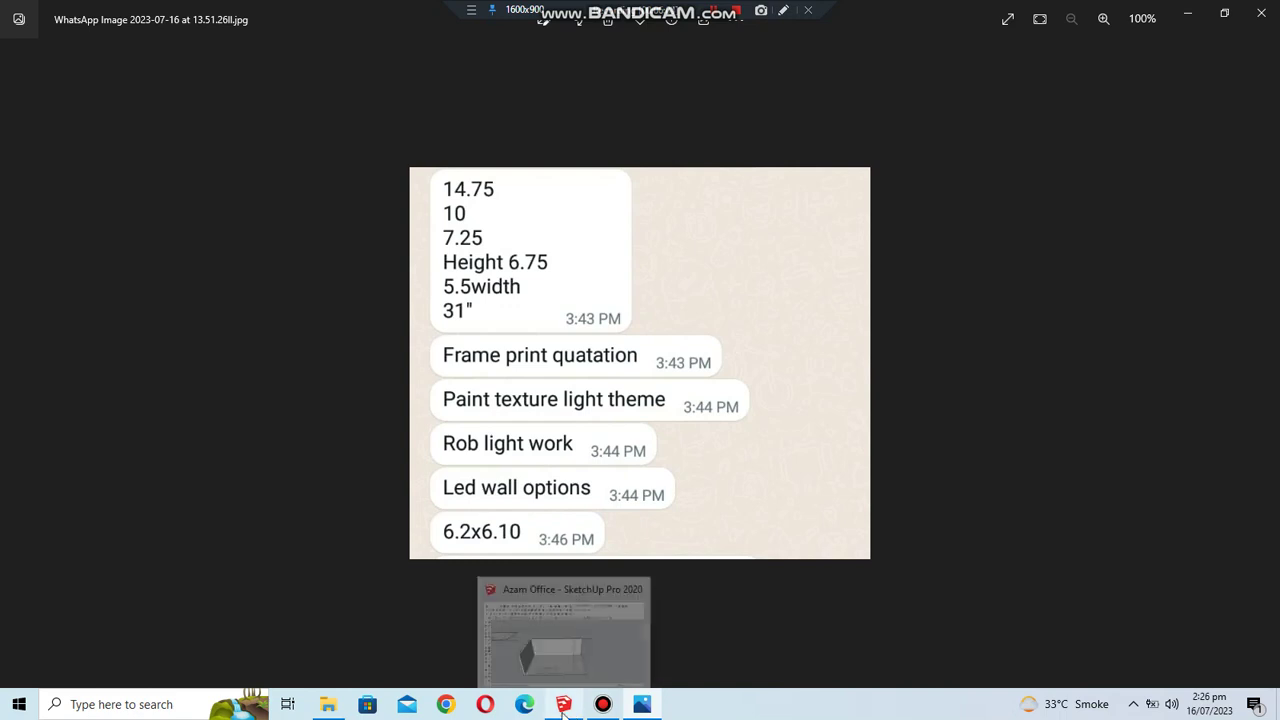
left_click(573, 713)
left_click(340, 343)
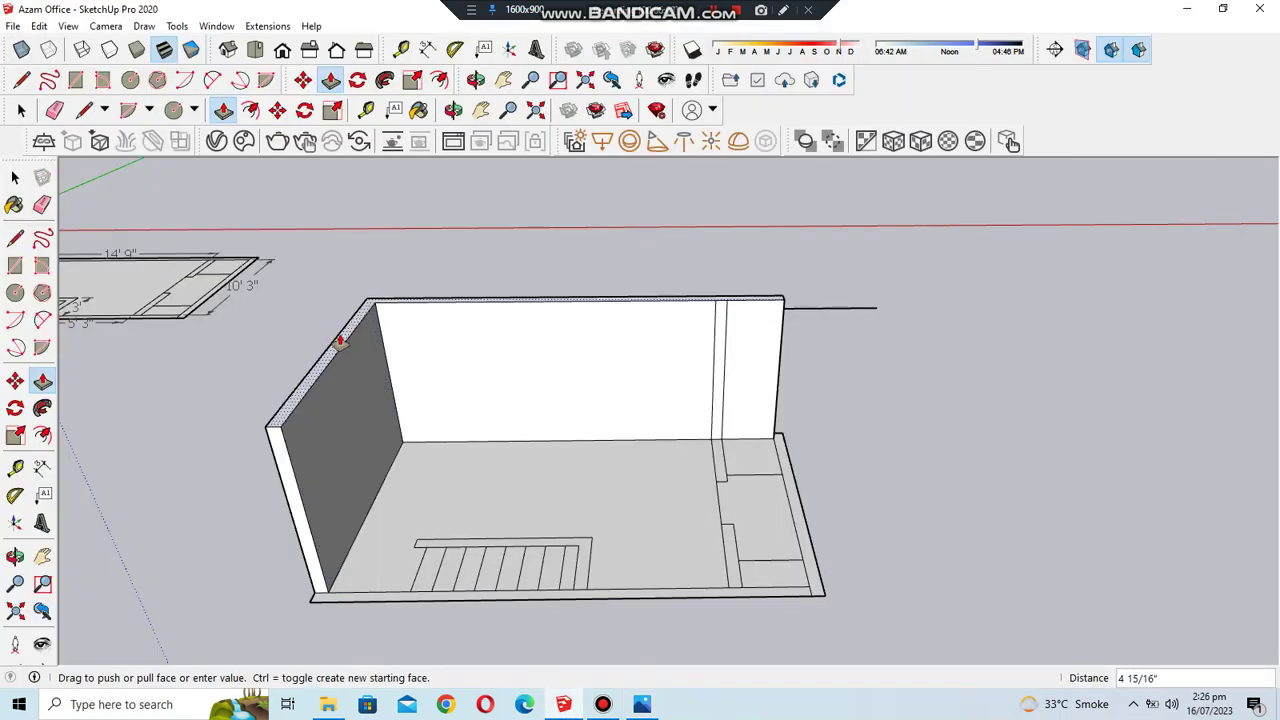
- Commit the roughly 2' 3" wall raise and draw band lines across the back wall 0.5' below its top
key("Return")
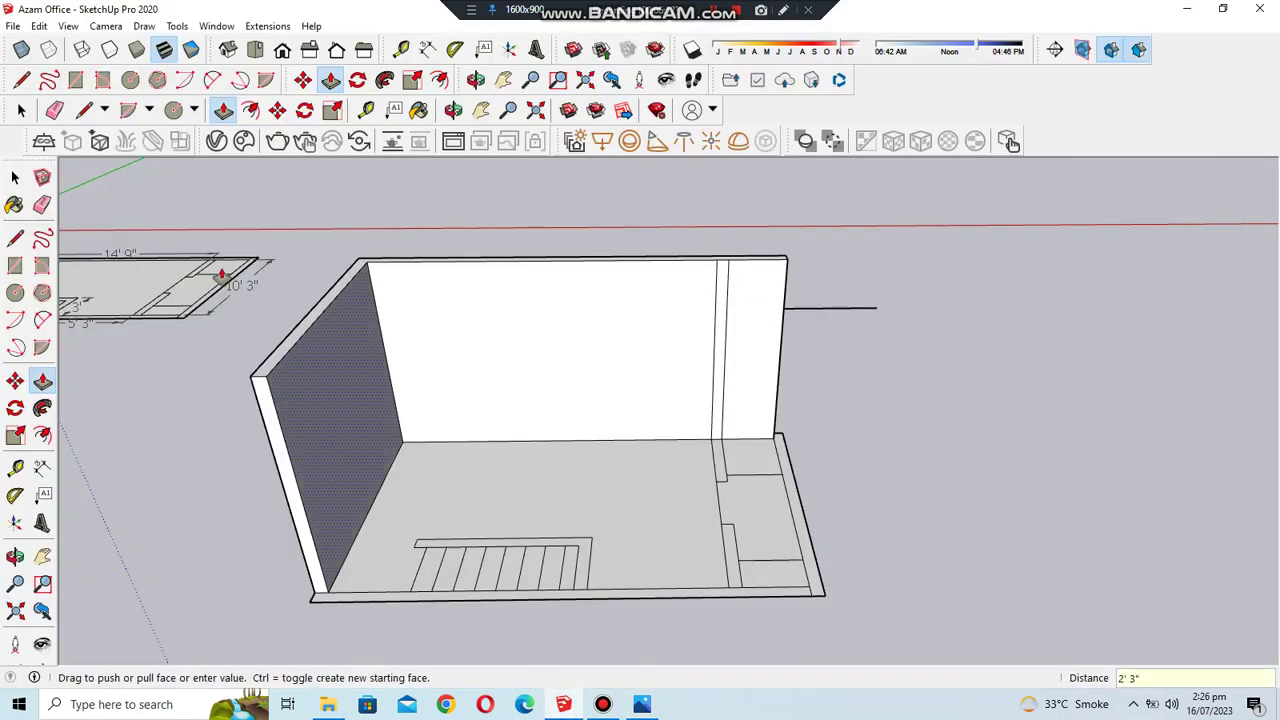
key("l")
left_click(784, 306)
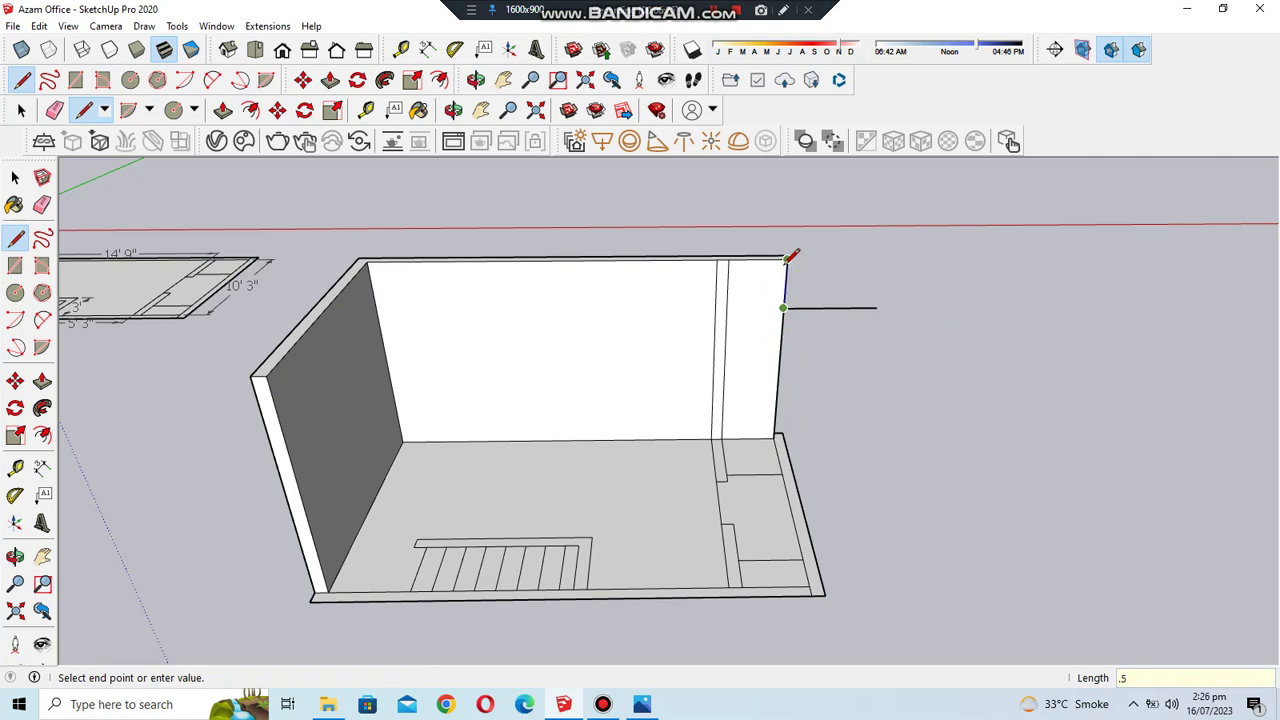
left_click(376, 312)
left_click(285, 437)
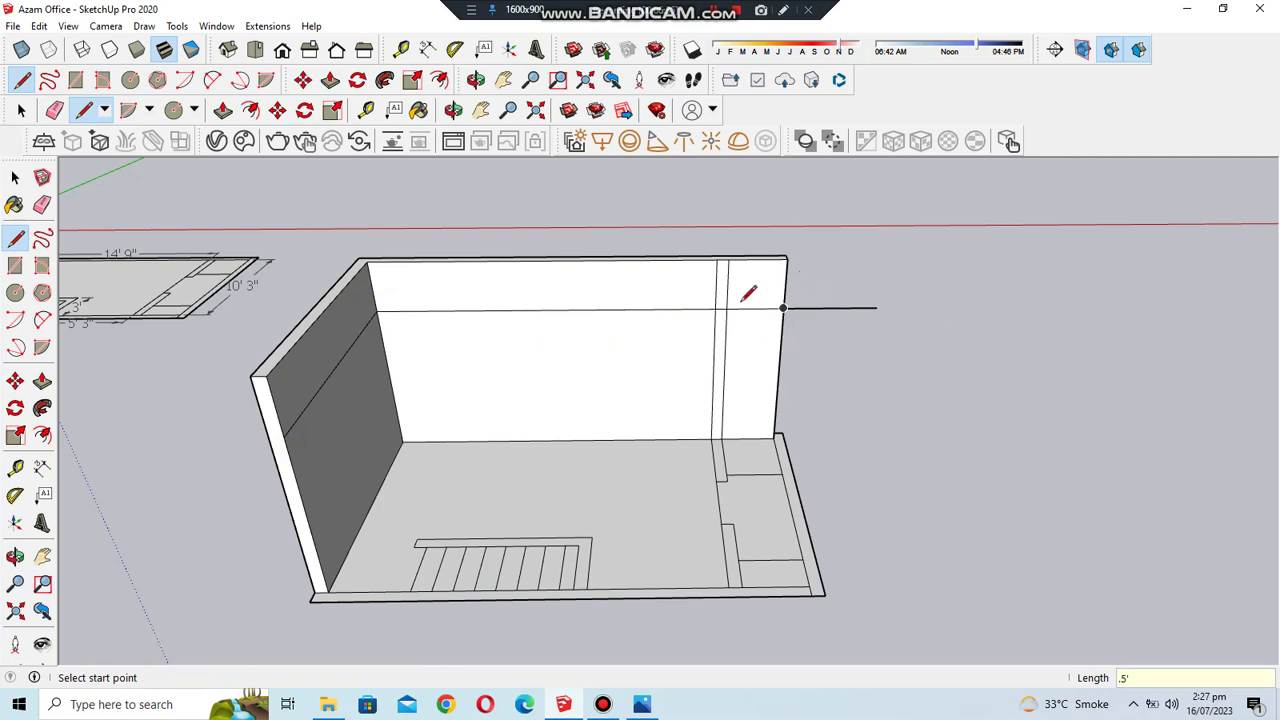
scroll(717, 286, "up", 2)
left_click(715, 317)
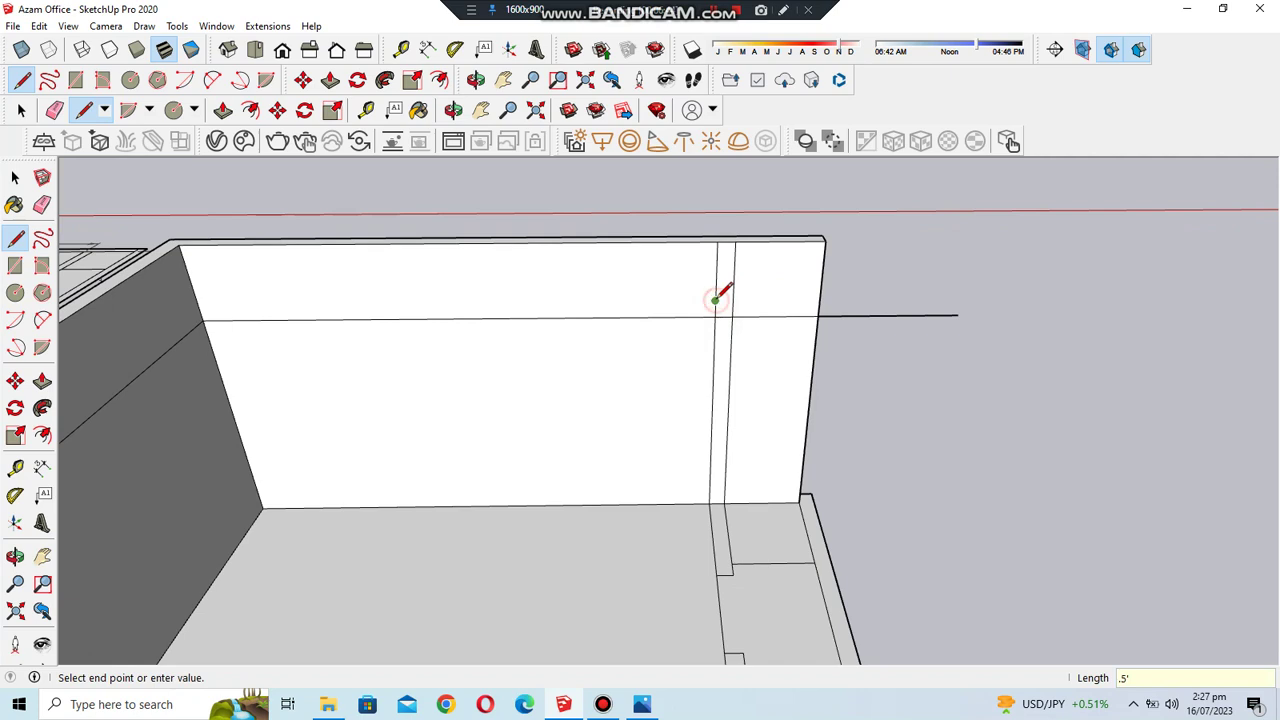
scroll(700, 310, "down", 2)
scroll(400, 300, "up", 2)
left_click(395, 305)
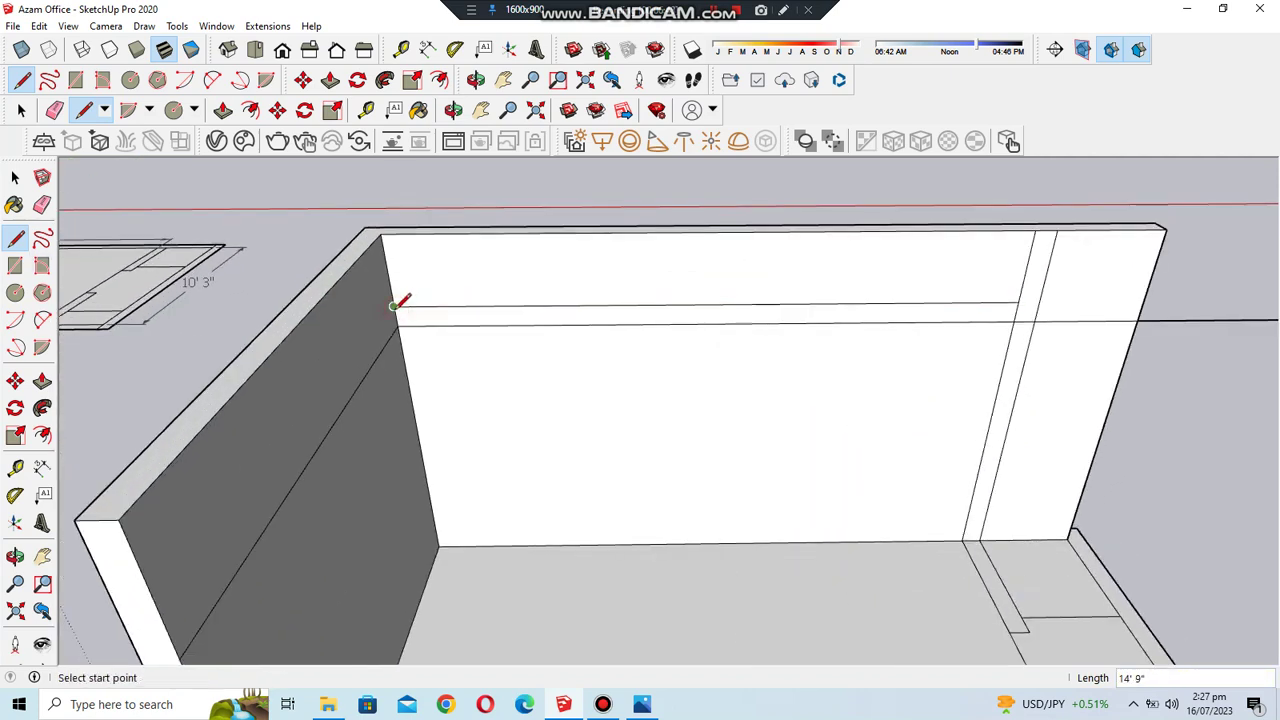
- Draw the matching band line along the left wall
left_click(393, 306)
scroll(385, 315, "down", 2)
left_click(260, 515)
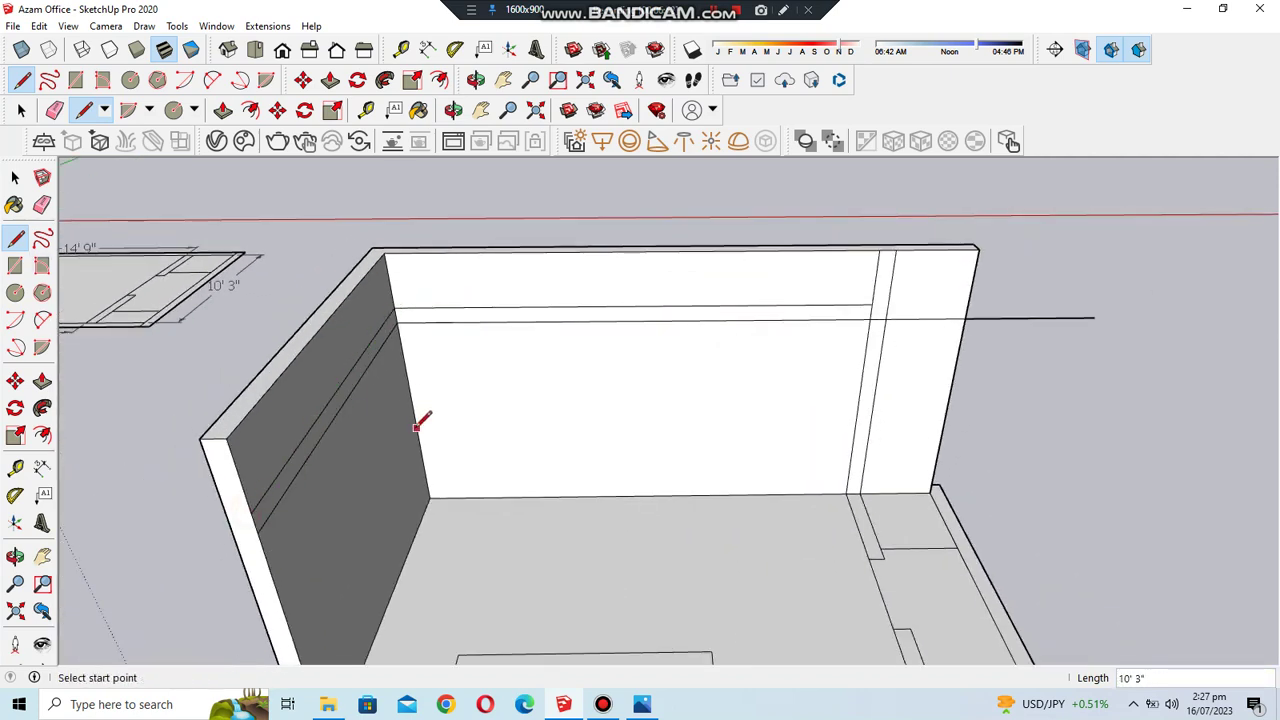
scroll(400, 315, "down", 1)
left_click(396, 317)
- Pull the wall's top face slightly upward
key("p")
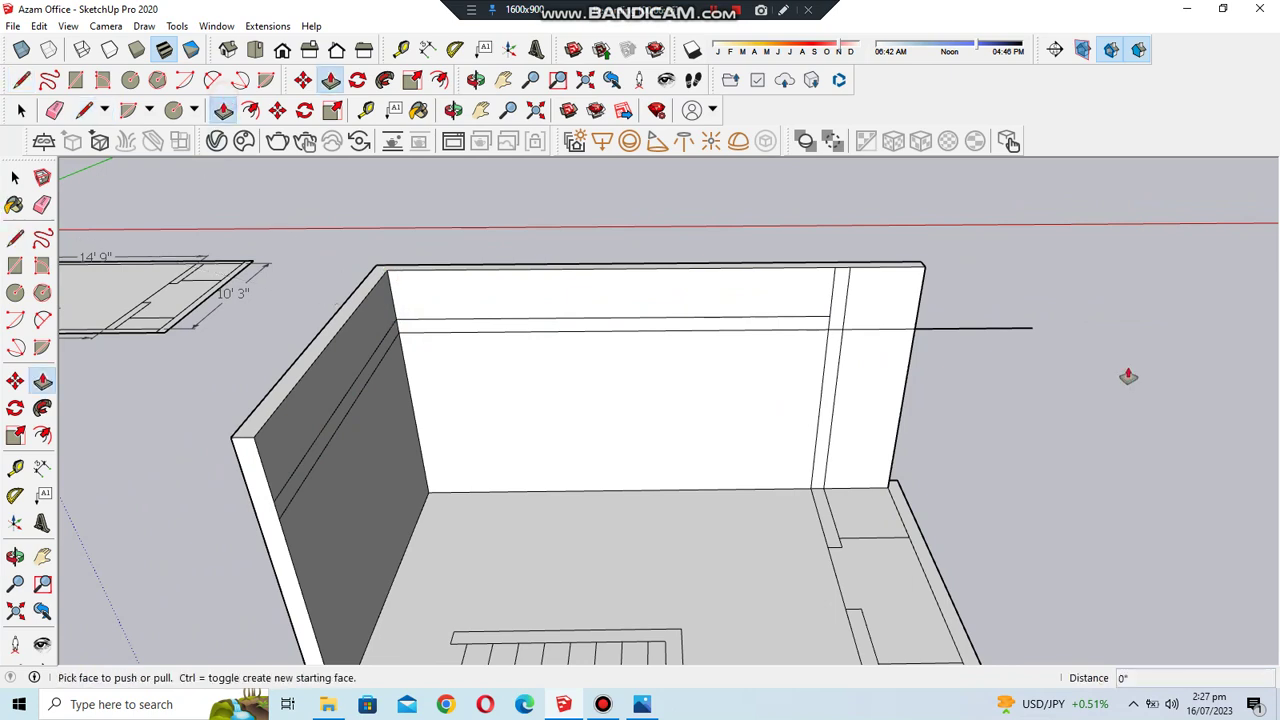
scroll(790, 294, "up", 2)
scroll(800, 285, "up", 1)
left_click(808, 279)
left_click(808, 269)
scroll(690, 326, "down", 2)
scroll(690, 326, "down", 3)
- Raise the two thin partition strips to full wall height with Push/Pull
key("e")
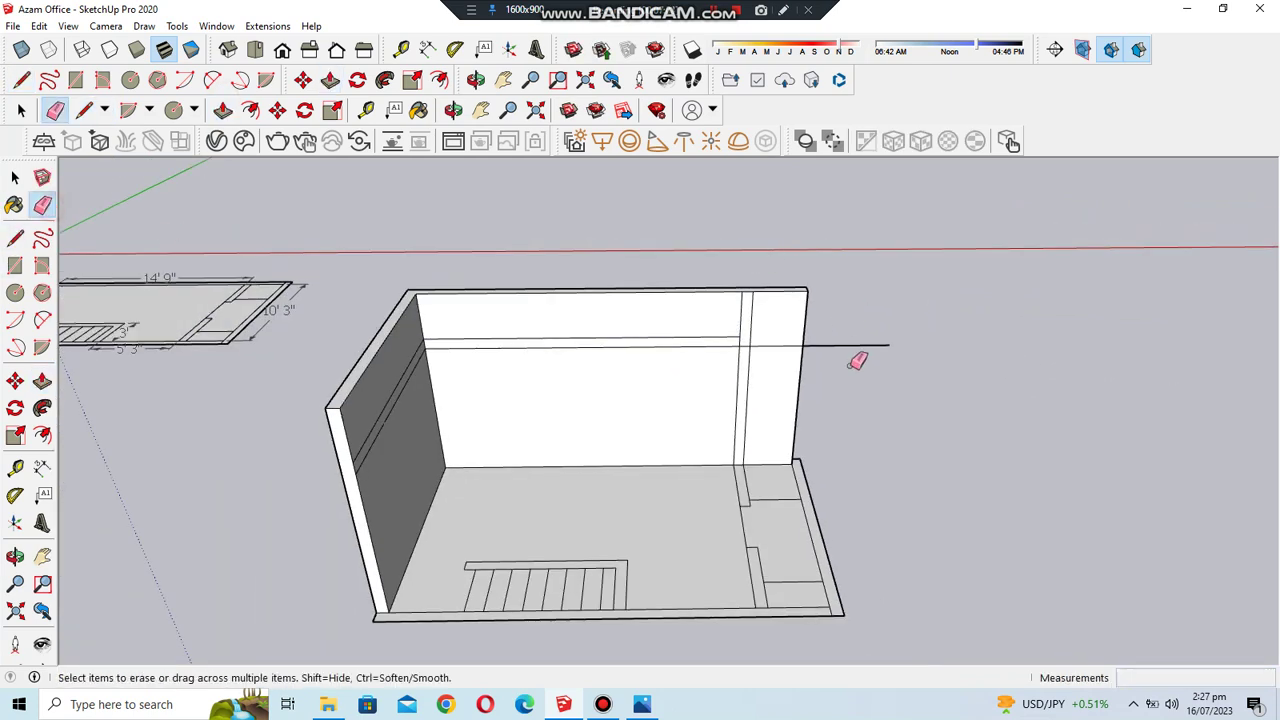
scroll(740, 343, "up", 2)
scroll(768, 338, "up", 1)
scroll(717, 346, "up", 1)
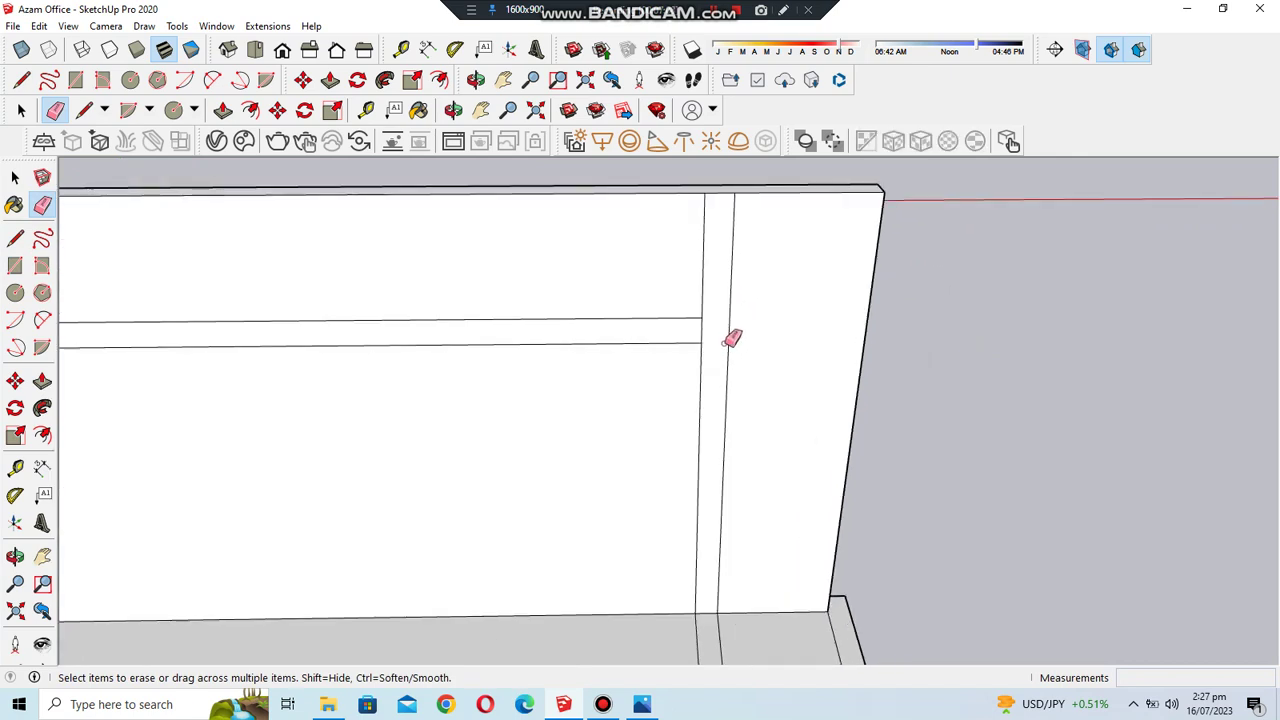
scroll(731, 337, "down", 4)
scroll(714, 429, "down", 1)
left_click(468, 86)
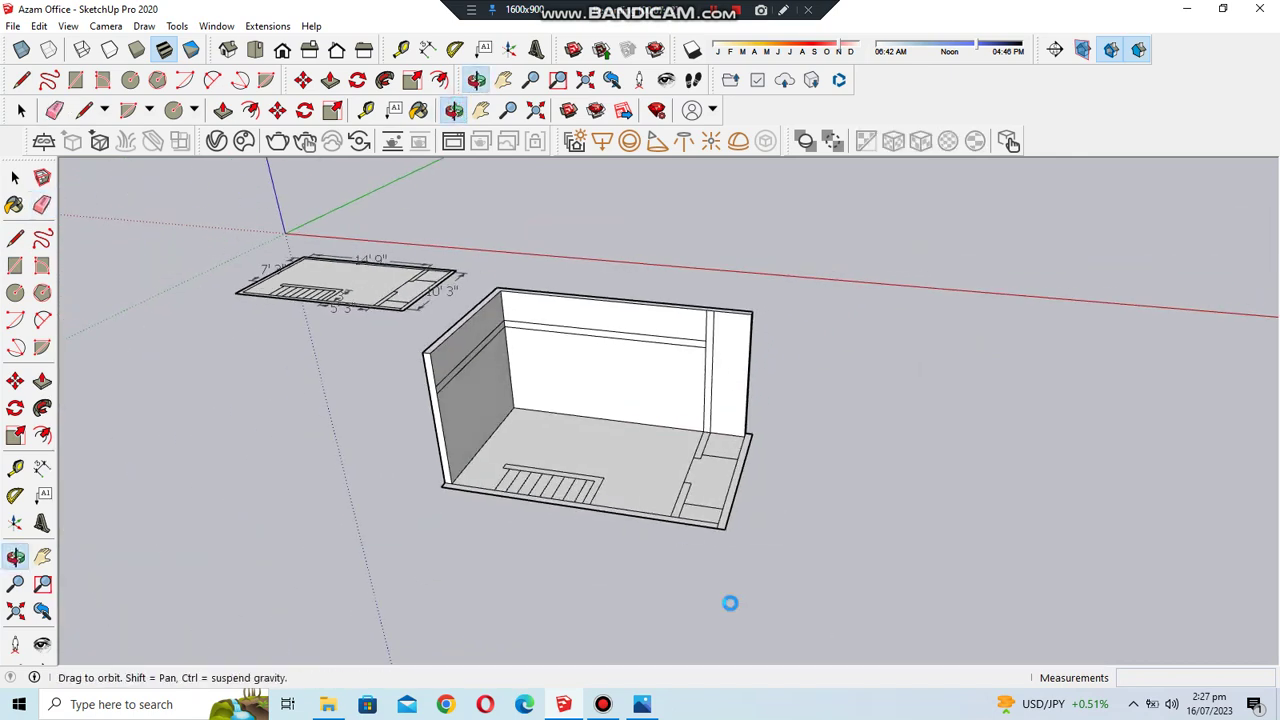
scroll(545, 530, "up", 2)
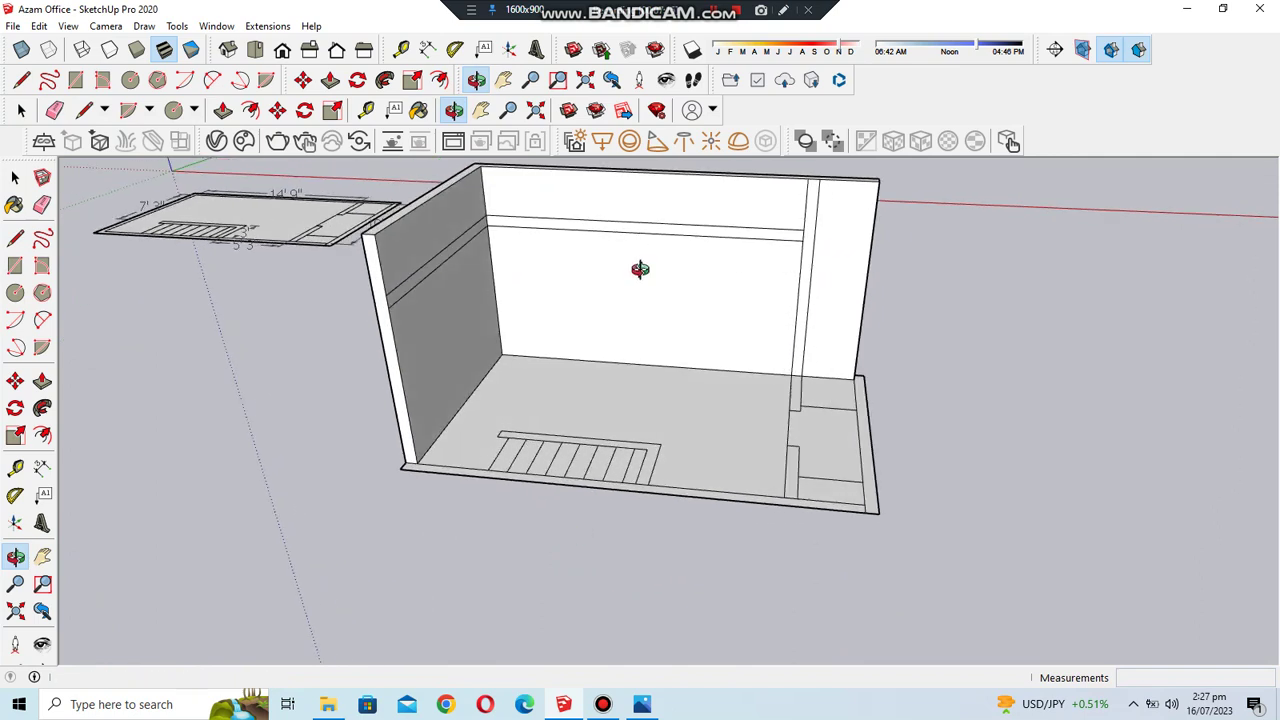
left_click_drag(640, 269, 654, 364)
key("p")
scroll(760, 360, "up", 1)
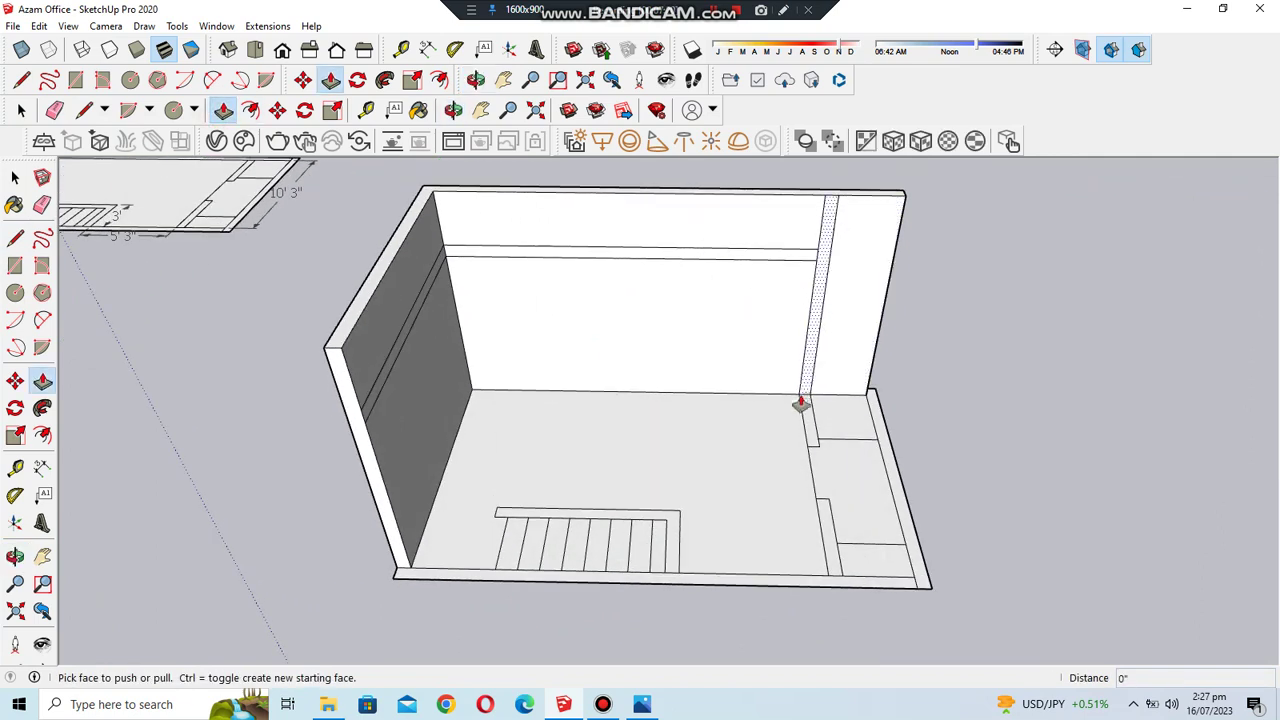
left_click(803, 402)
left_click(812, 203)
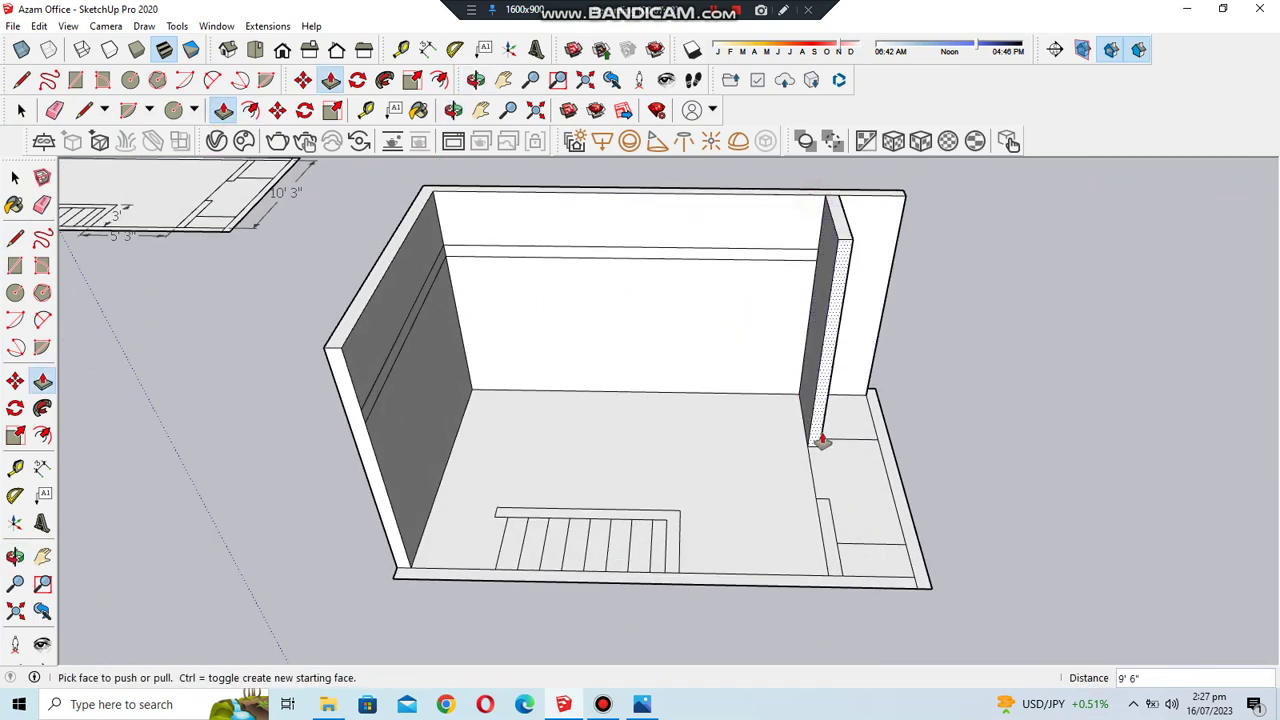
double_click(822, 516)
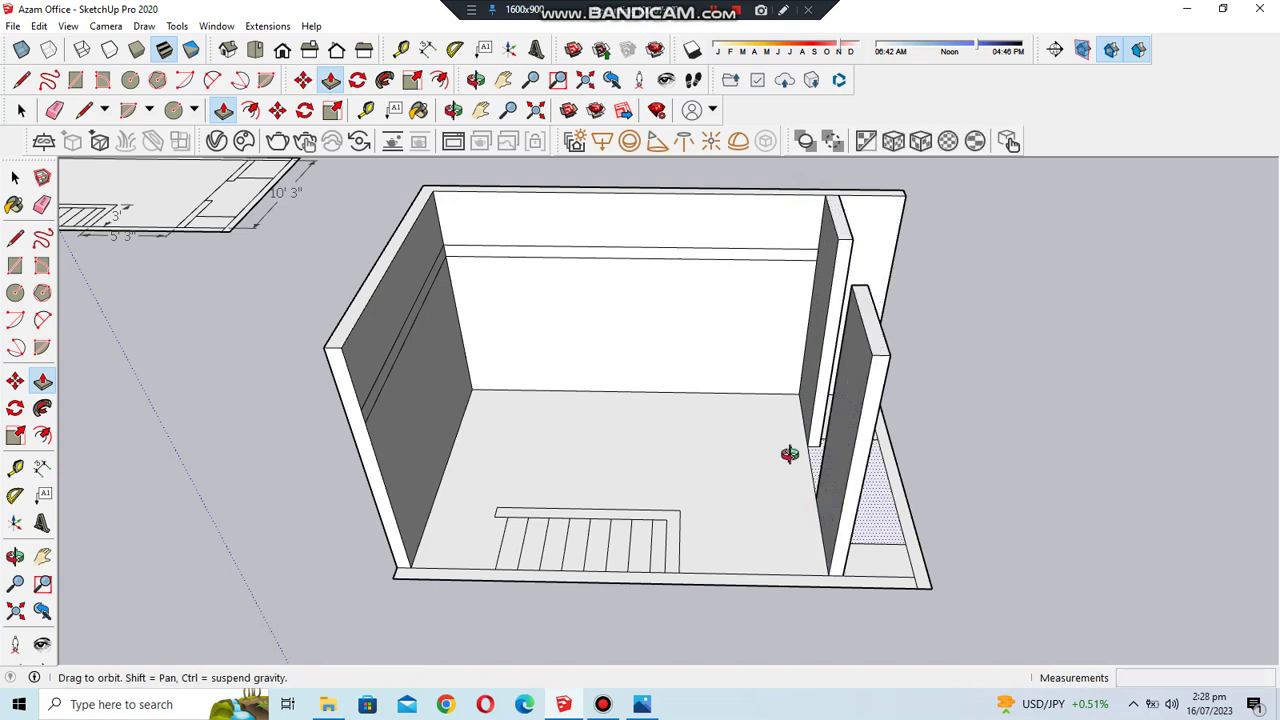
- Raise the right-side thin face into a 2' 6" low wall and push the side wall panel
middle_click_drag(824, 470, 886, 494)
left_click(872, 464)
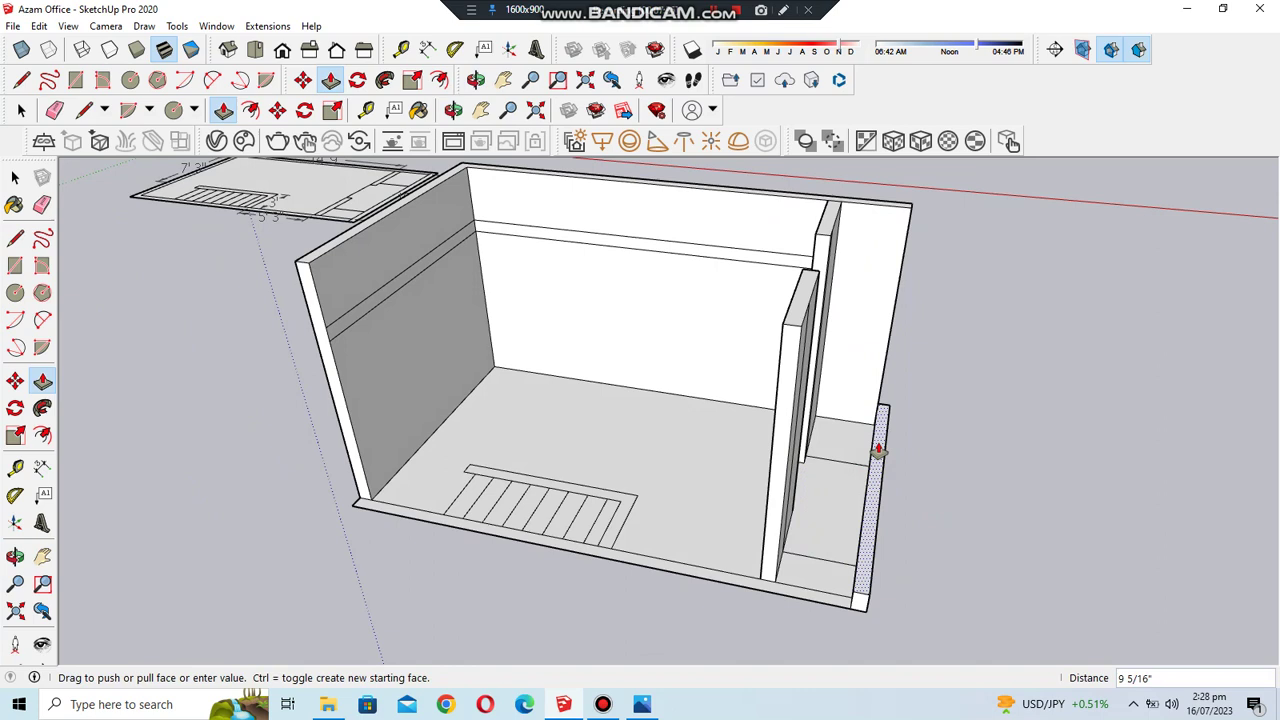
key("Return")
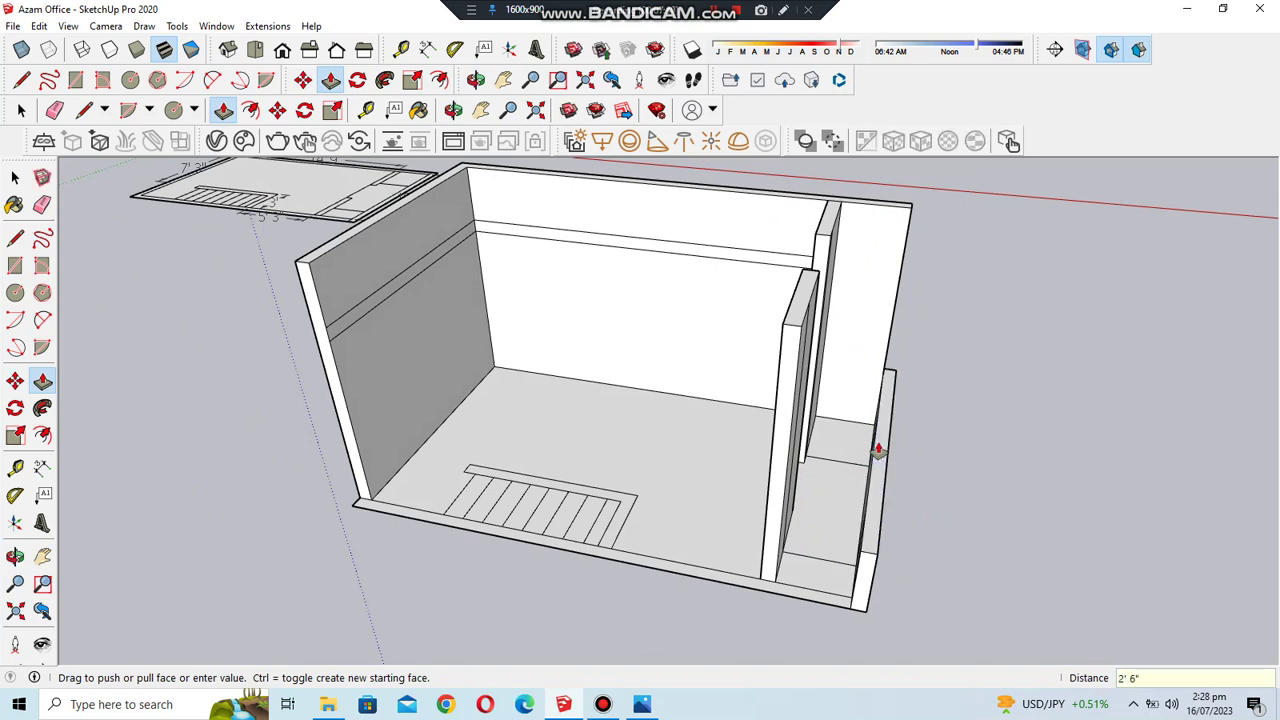
middle_click_drag(866, 449, 910, 414)
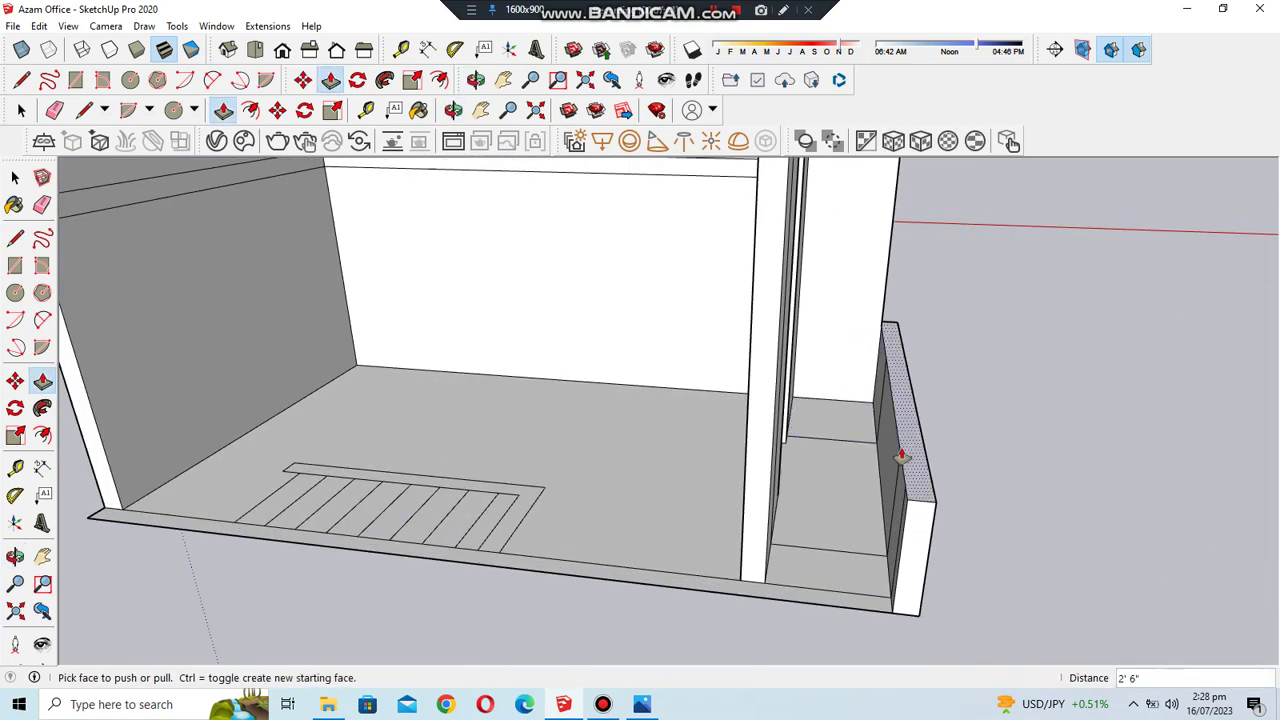
left_click(900, 450)
scroll(626, 597, "down", 2)
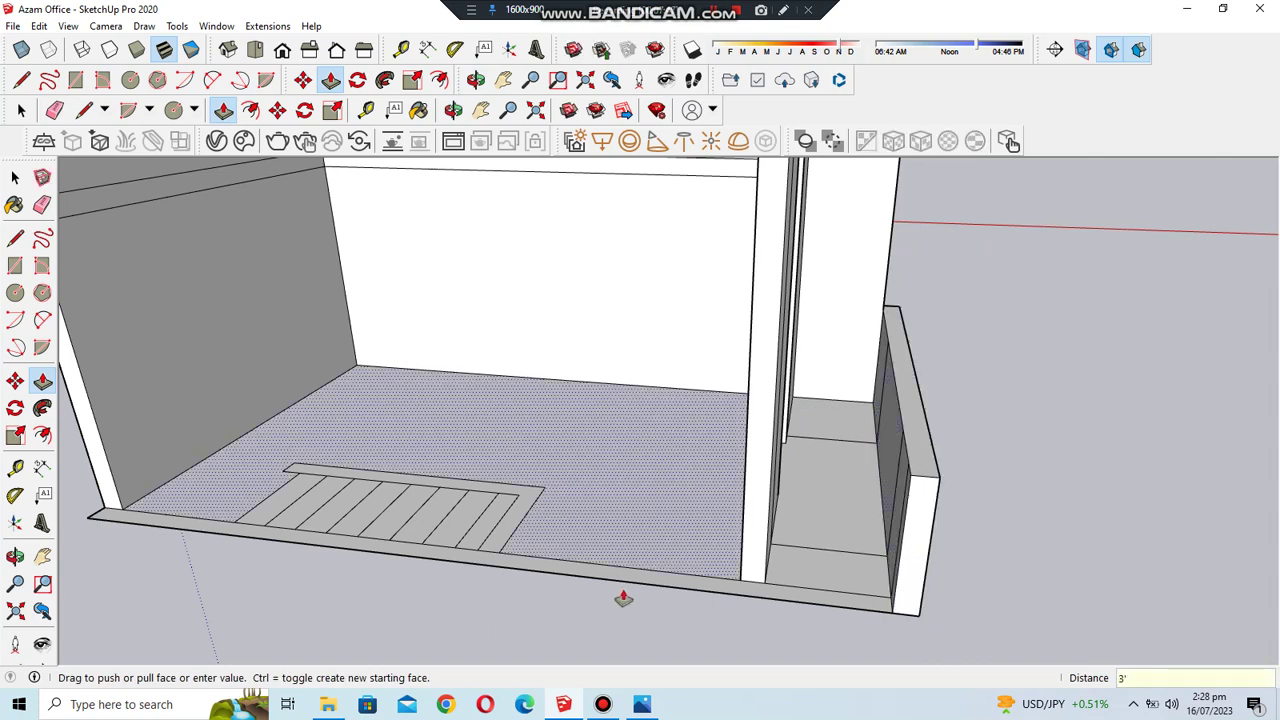
scroll(626, 597, "down", 3)
mouse_move(626, 451)
middle_mouse_down()
mouse_move(430, 435)
mouse_move(500, 449)
mouse_move(529, 471)
mouse_move(646, 474)
mouse_move(516, 493)
middle_mouse_up()
- Extrude the thin face at the wall corner by 6 inches
left_click(223, 109)
scroll(674, 383, "up", 5)
left_click(624, 352)
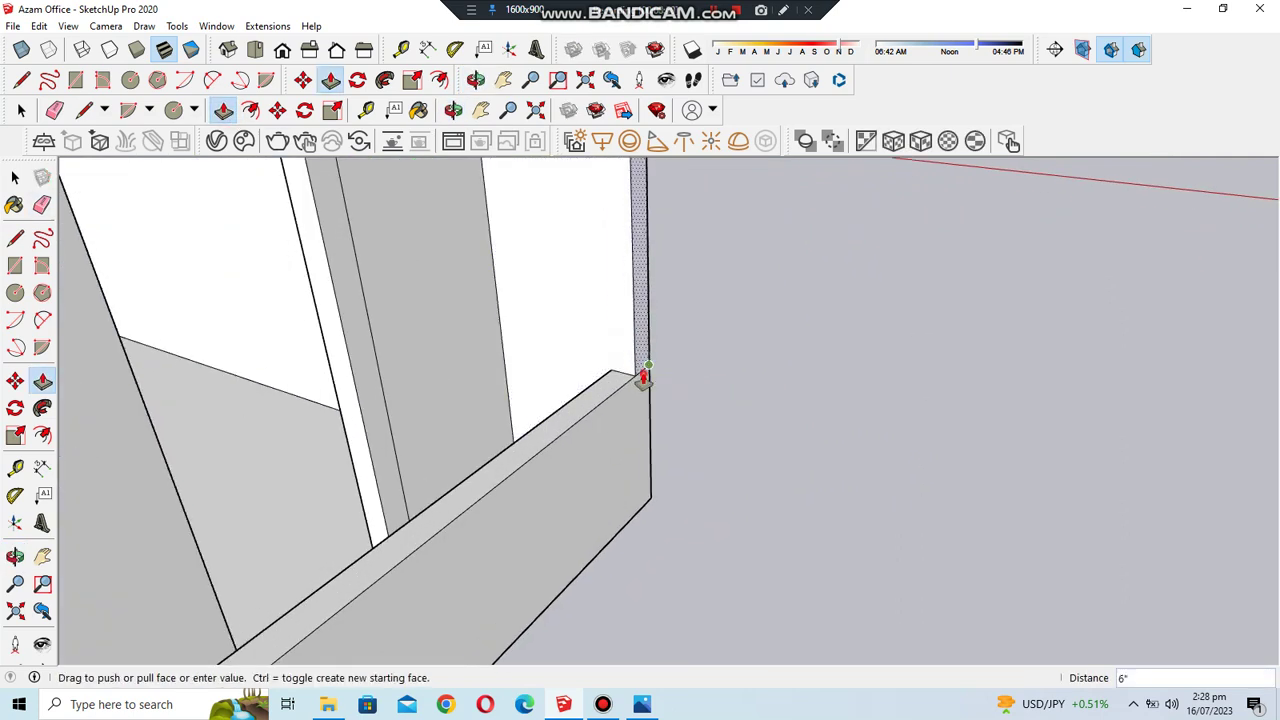
type("6")
key("Return")
- Check the whole room from the top view, then orbit back into 3D perspective
scroll(657, 451, "down", 3)
scroll(569, 569, "up", 2)
scroll(517, 502, "down", 1)
middle_click_drag(517, 502, 991, 543)
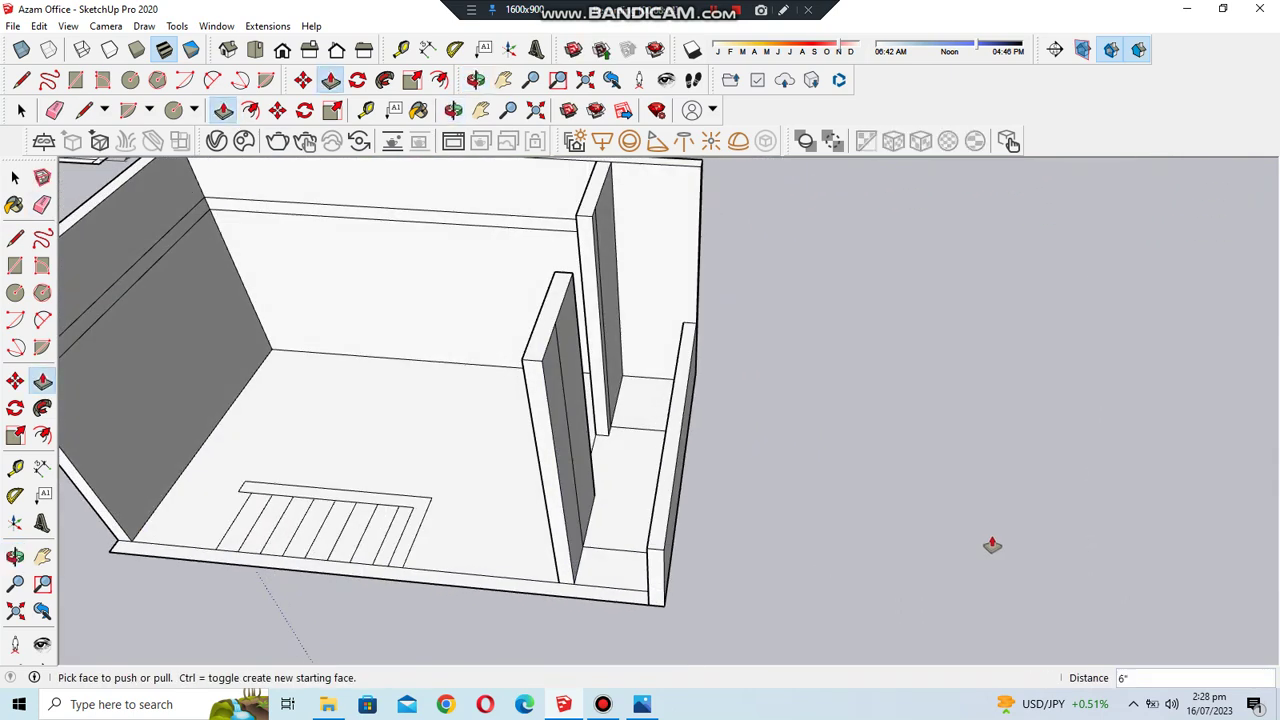
scroll(991, 543, "down", 5)
left_click(255, 49)
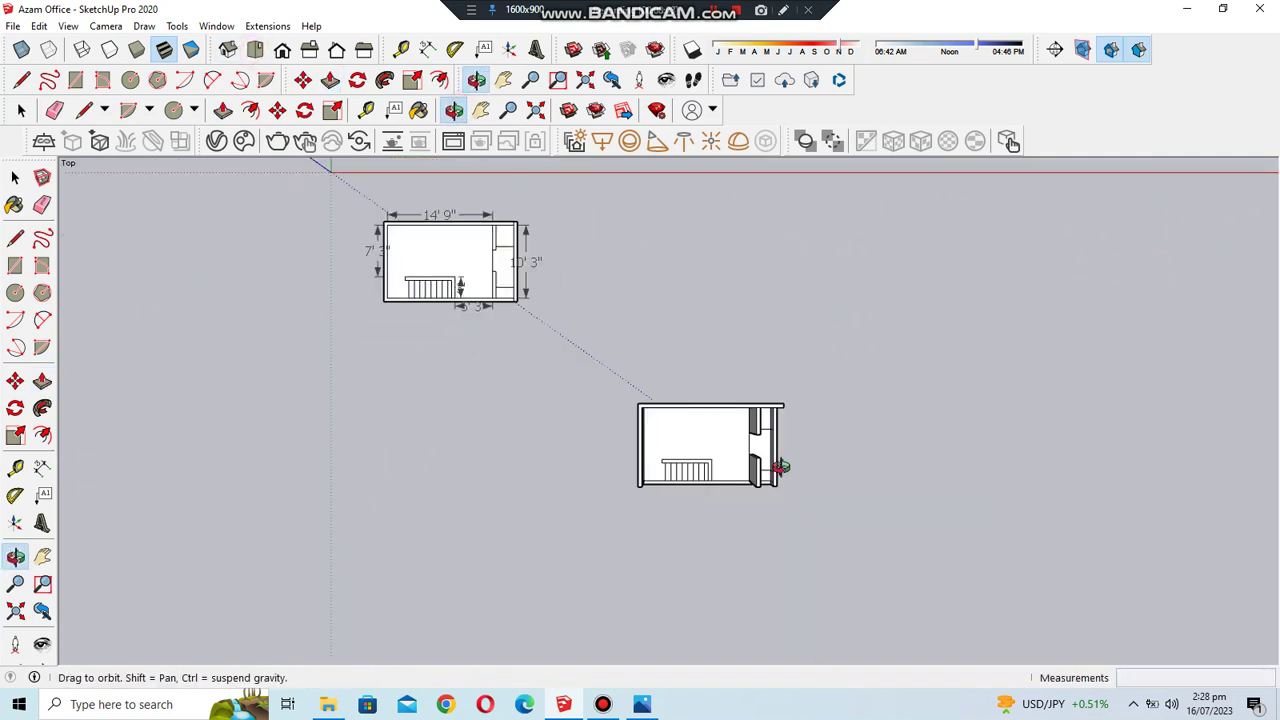
scroll(777, 466, "up", 3)
middle_click_drag(614, 463, 603, 380)
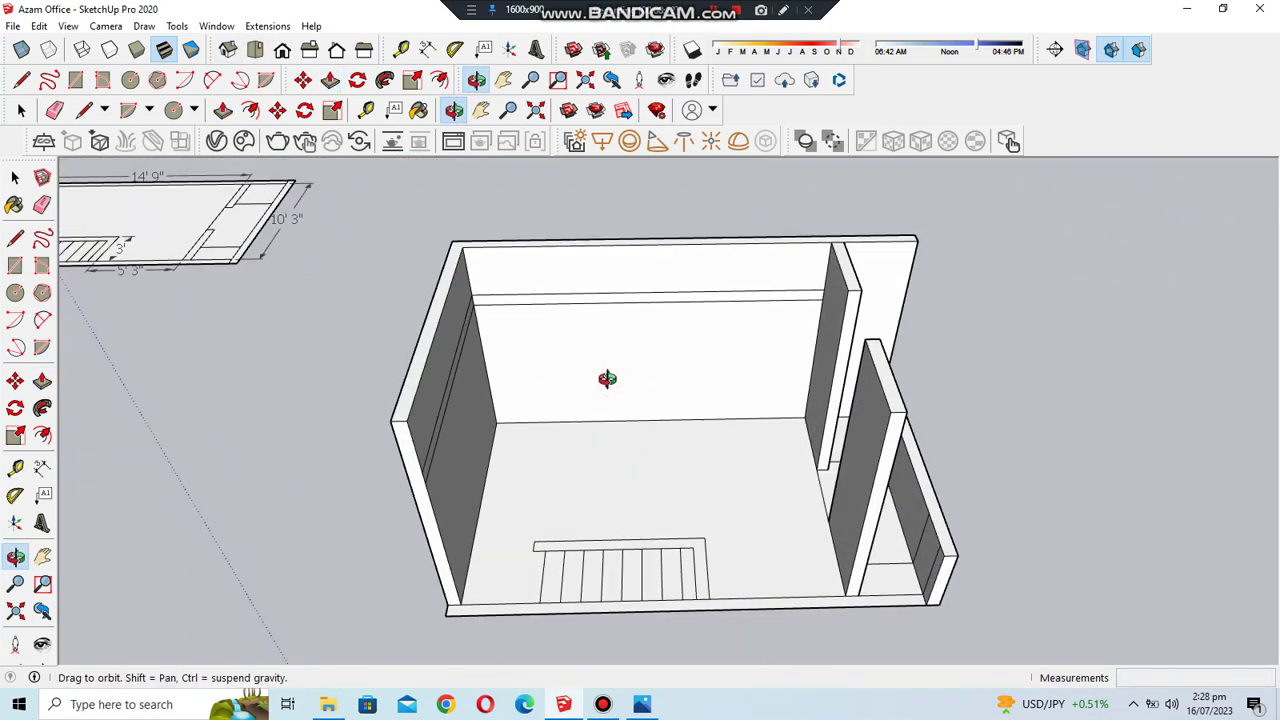
- Switch to the Front view, then bring up the reference photos in Windows Photos
left_click(282, 49)
scroll(786, 503, "down", 2)
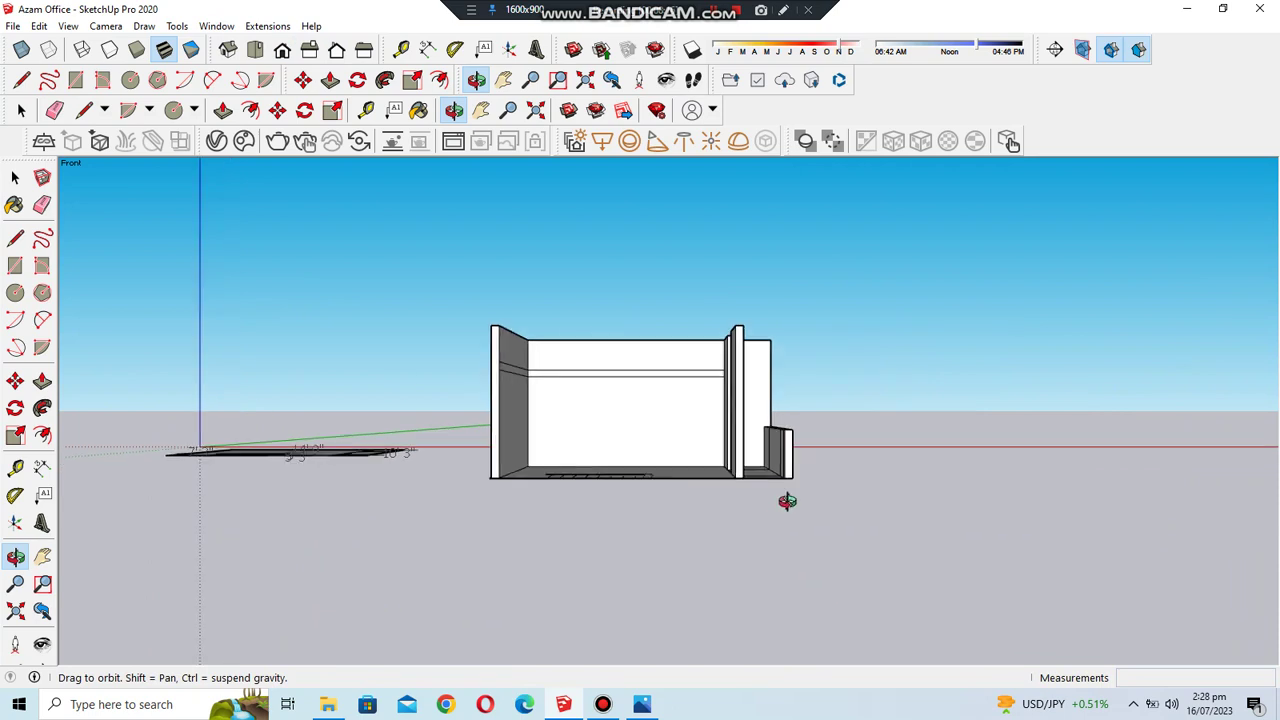
scroll(511, 314, "up", 5)
scroll(689, 437, "down", 3)
scroll(689, 437, "down", 1)
left_click(642, 704)
scroll(671, 549, "down", 1)
- Page through the site photos to the recessed panels above a stool, then return to SketchUp
scroll(671, 549, "down", 1)
scroll(671, 549, "down", 1)
scroll(671, 549, "down", 1)
scroll(671, 549, "down", 1)
scroll(671, 549, "down", 1)
scroll(671, 549, "down", 1)
scroll(671, 556, "down", 1)
scroll(671, 556, "down", 2)
scroll(671, 556, "up", 2)
scroll(671, 556, "up", 2)
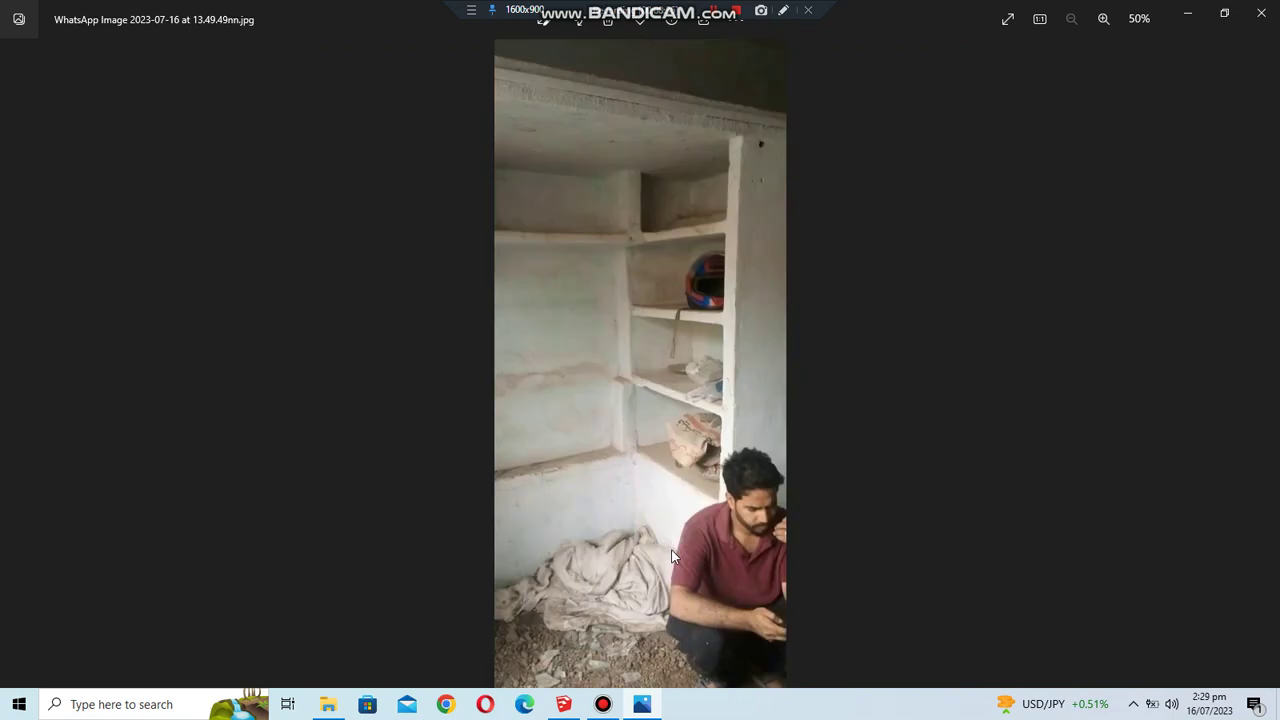
scroll(673, 556, "down", 1)
scroll(673, 556, "down", 1)
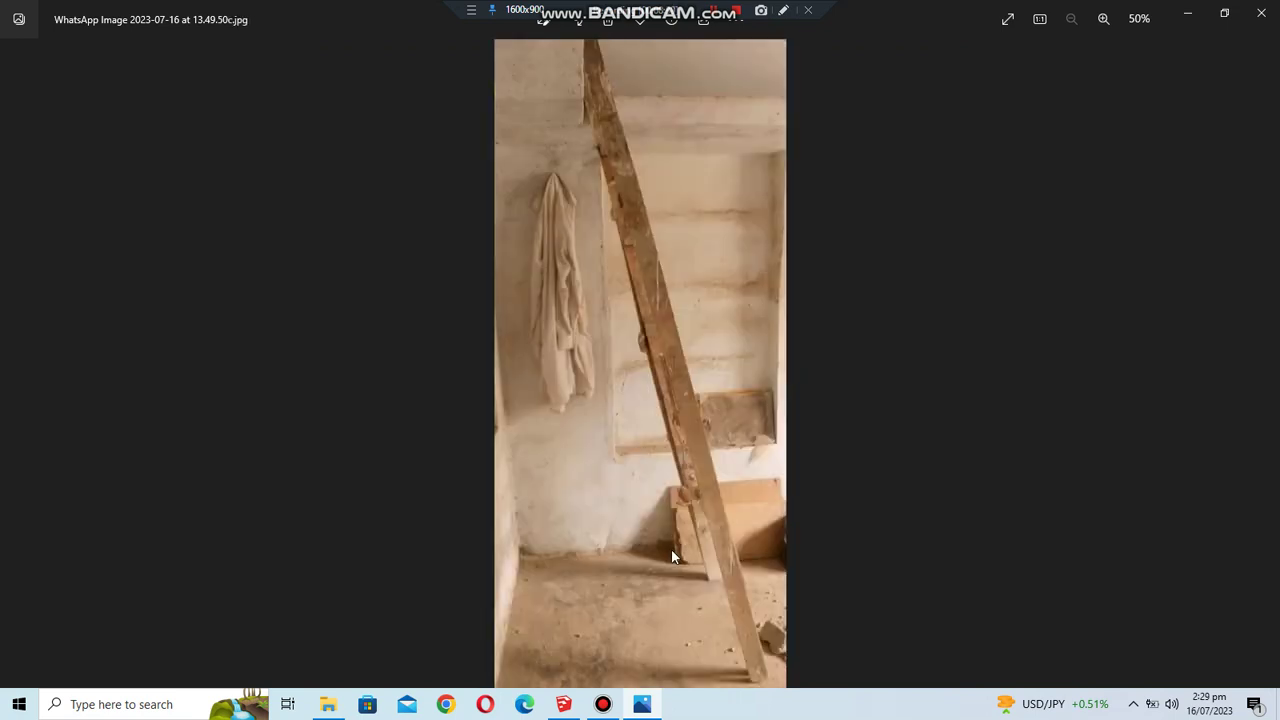
scroll(673, 557, "up", 1)
scroll(673, 557, "down", 1)
scroll(672, 556, "up", 1)
scroll(672, 556, "down", 1)
scroll(672, 556, "up", 1)
scroll(672, 556, "down", 2)
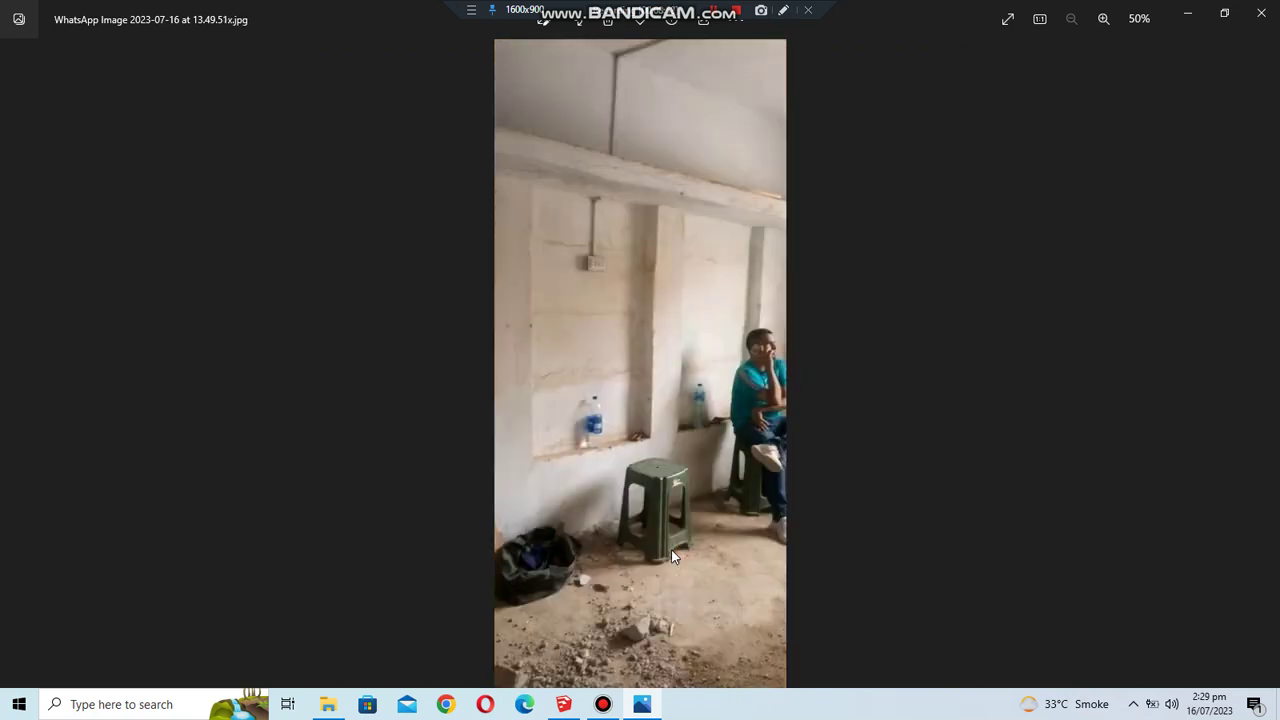
scroll(672, 556, "down", 1)
scroll(672, 556, "down", 1)
scroll(672, 556, "down", 1)
scroll(672, 556, "up", 3)
scroll(671, 556, "up", 1)
scroll(671, 556, "down", 1)
scroll(671, 549, "up", 1)
scroll(671, 549, "up", 1)
scroll(671, 549, "down", 1)
scroll(671, 549, "down", 1)
left_click(564, 704)
- Draw trial vertical lines on the back wall from the beam edge toward the floor
key("l")
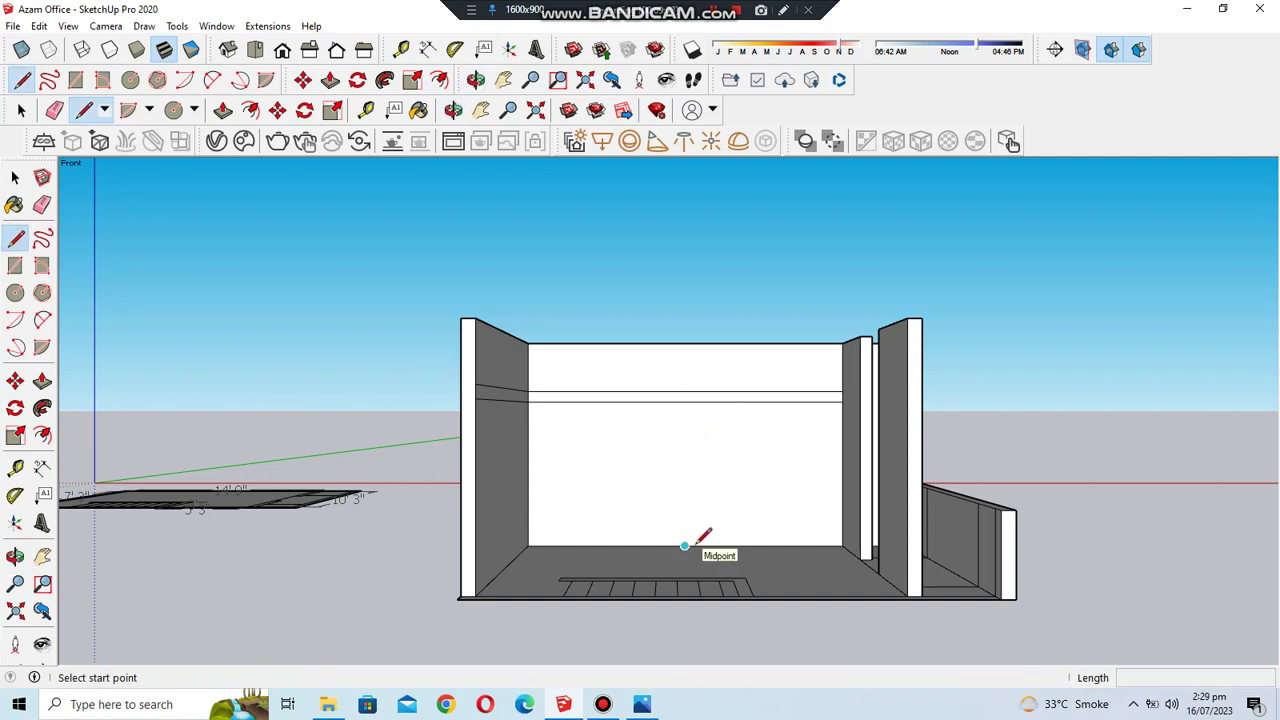
left_click(684, 545)
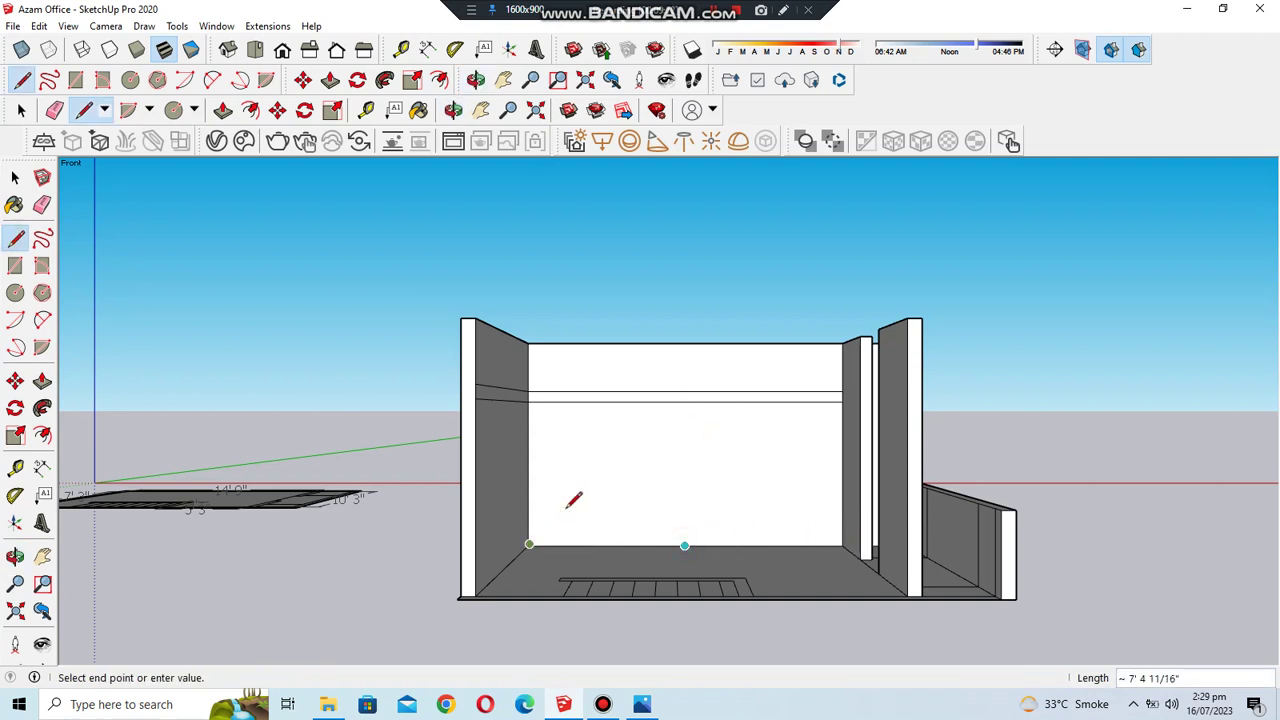
left_click(684, 401)
scroll(687, 463, "up", 3)
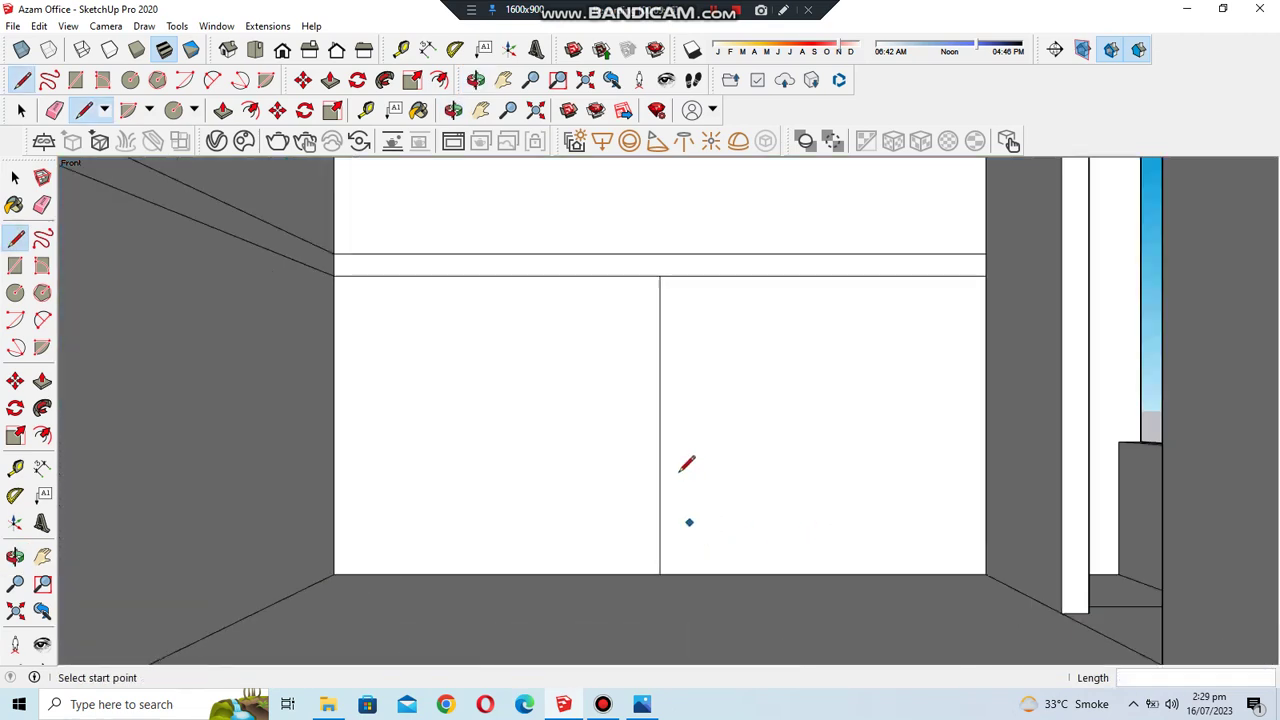
type(".5'")
key("Return")
left_click(681, 276)
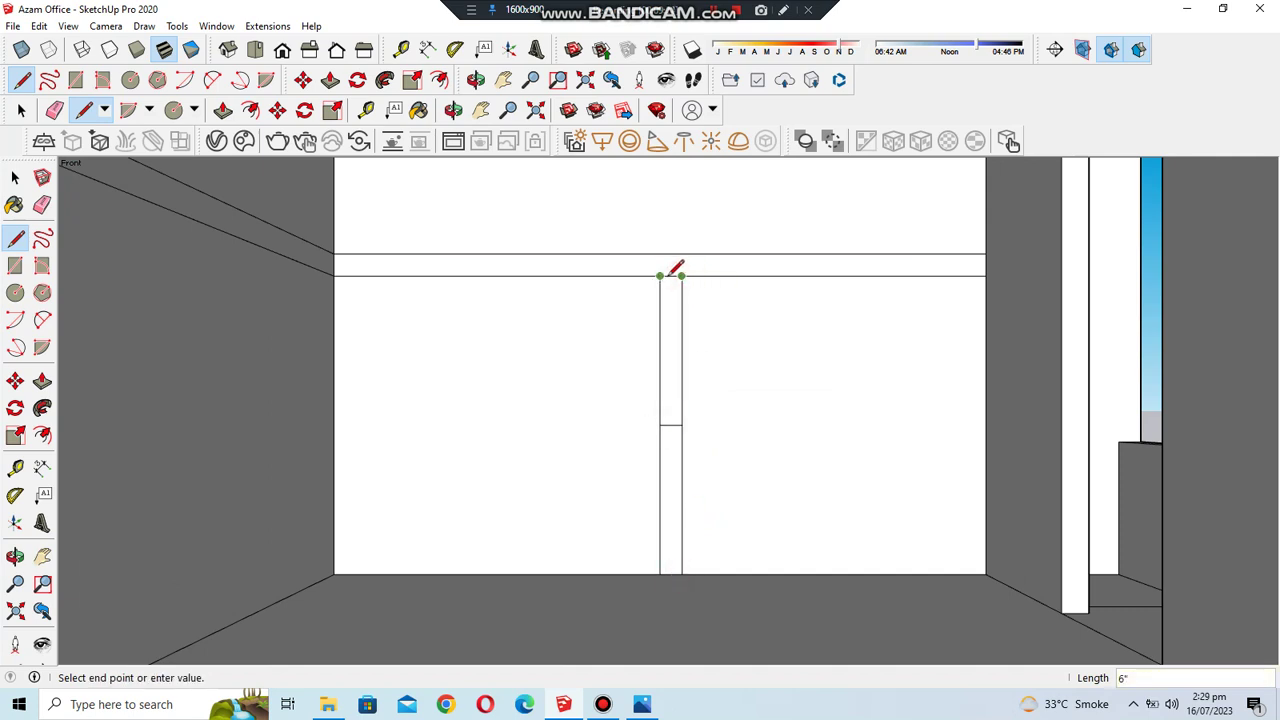
left_click(637, 276)
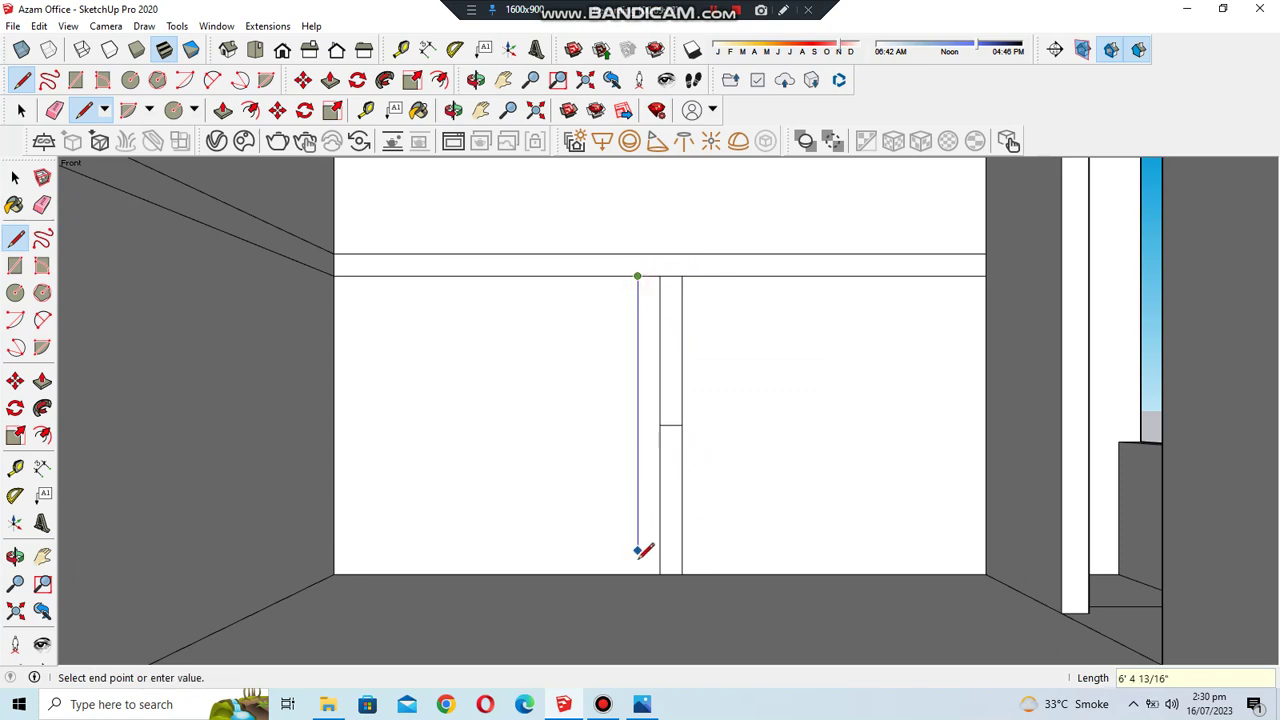
left_click(637, 573)
- Erase the trial vertical line from the back wall
key("e")
scroll(569, 382, "down", 2)
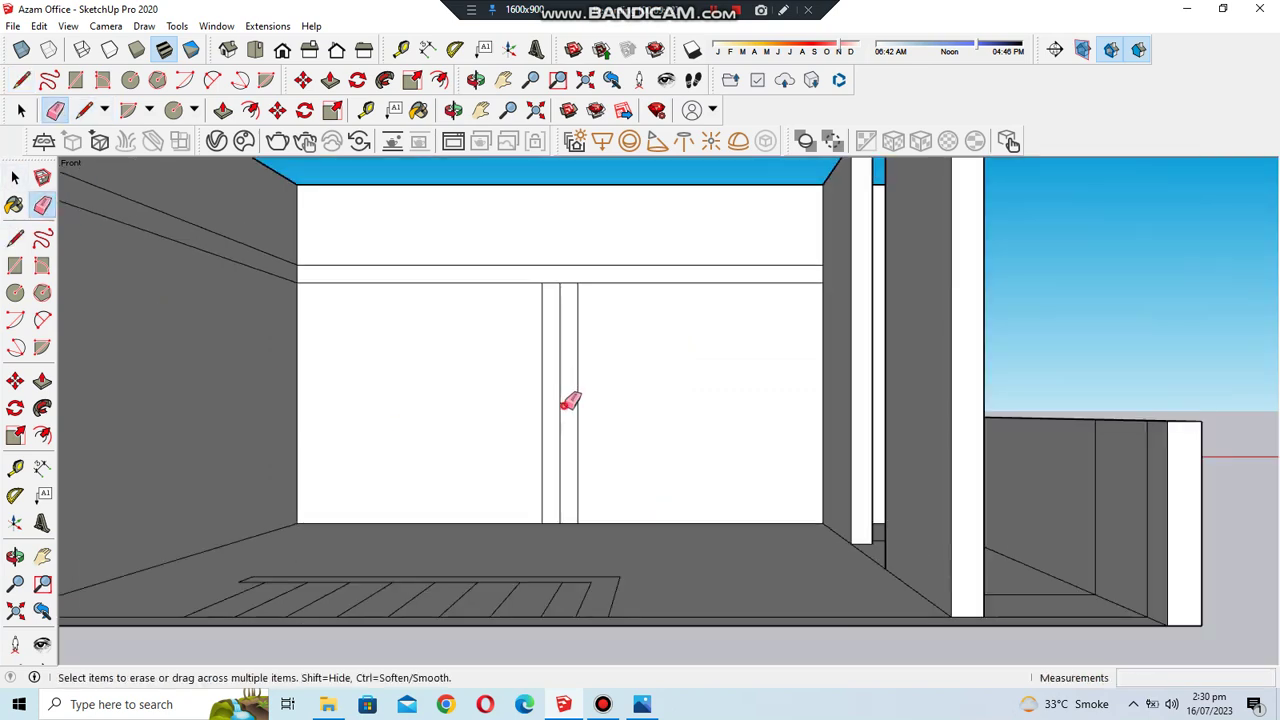
scroll(597, 391, "down", 3)
scroll(597, 454, "up", 3)
scroll(596, 455, "up", 2)
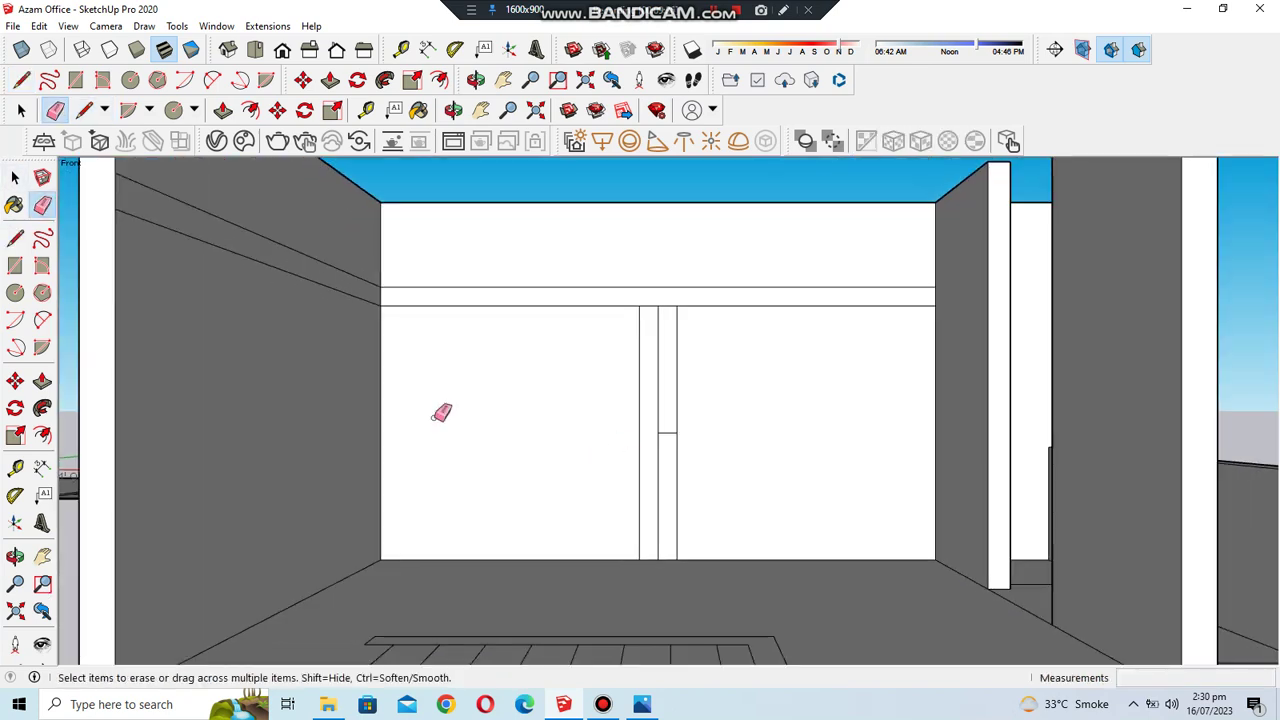
key("l")
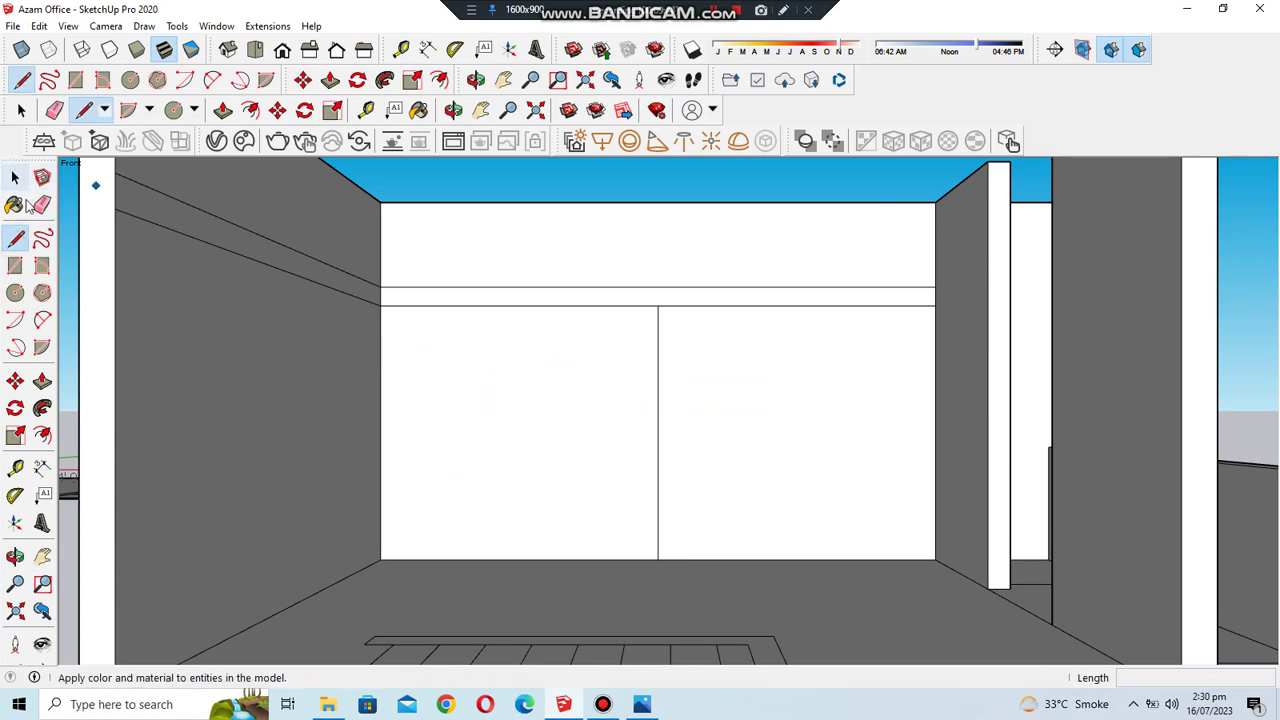
left_click(41, 204)
left_click(658, 400)
- Copy the back wall's left edge across with a /3 array, then check the reference photos
left_click(15, 177)
left_click(380, 357)
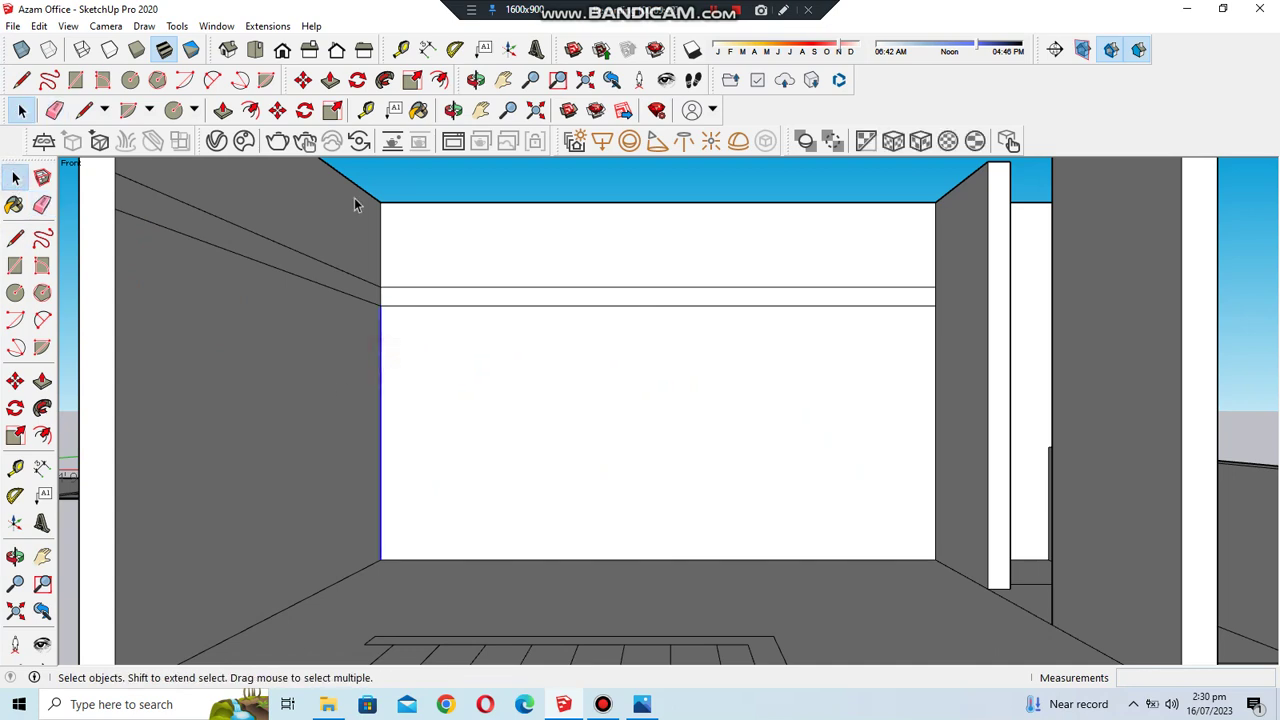
left_click(277, 110)
left_click(384, 299)
key("ctrl")
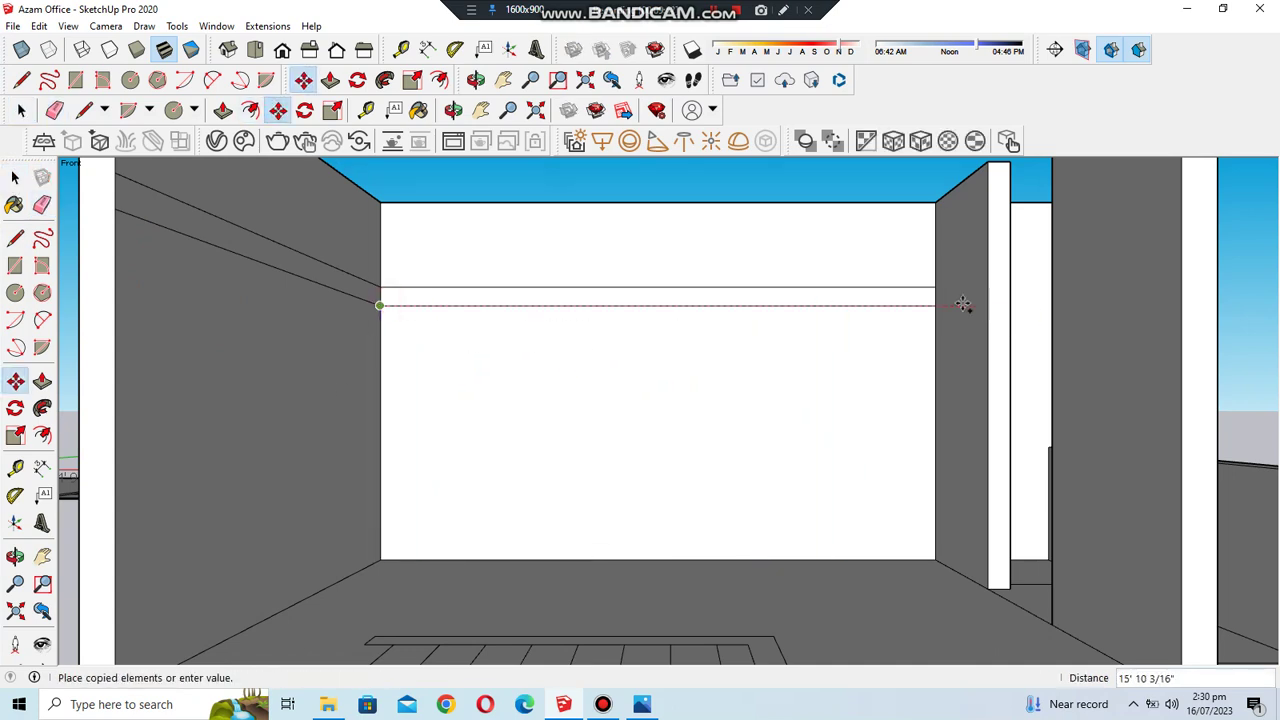
type("3")
key("Return")
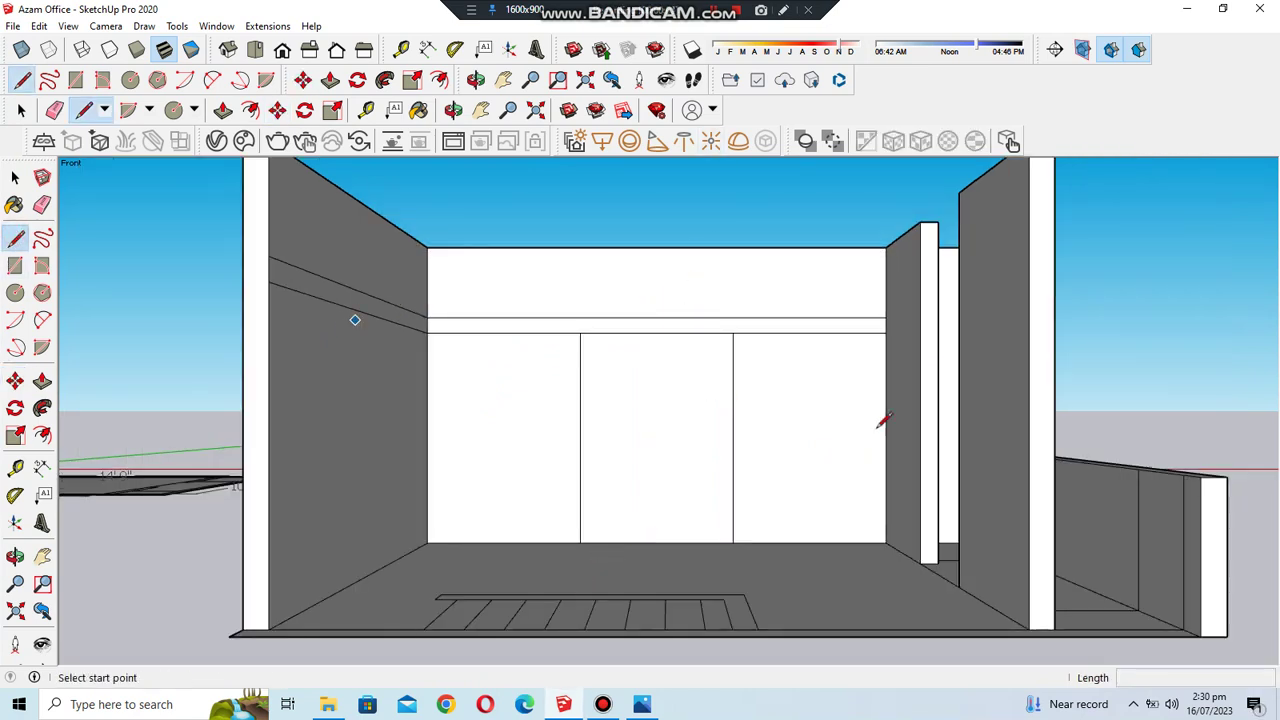
left_click(644, 708)
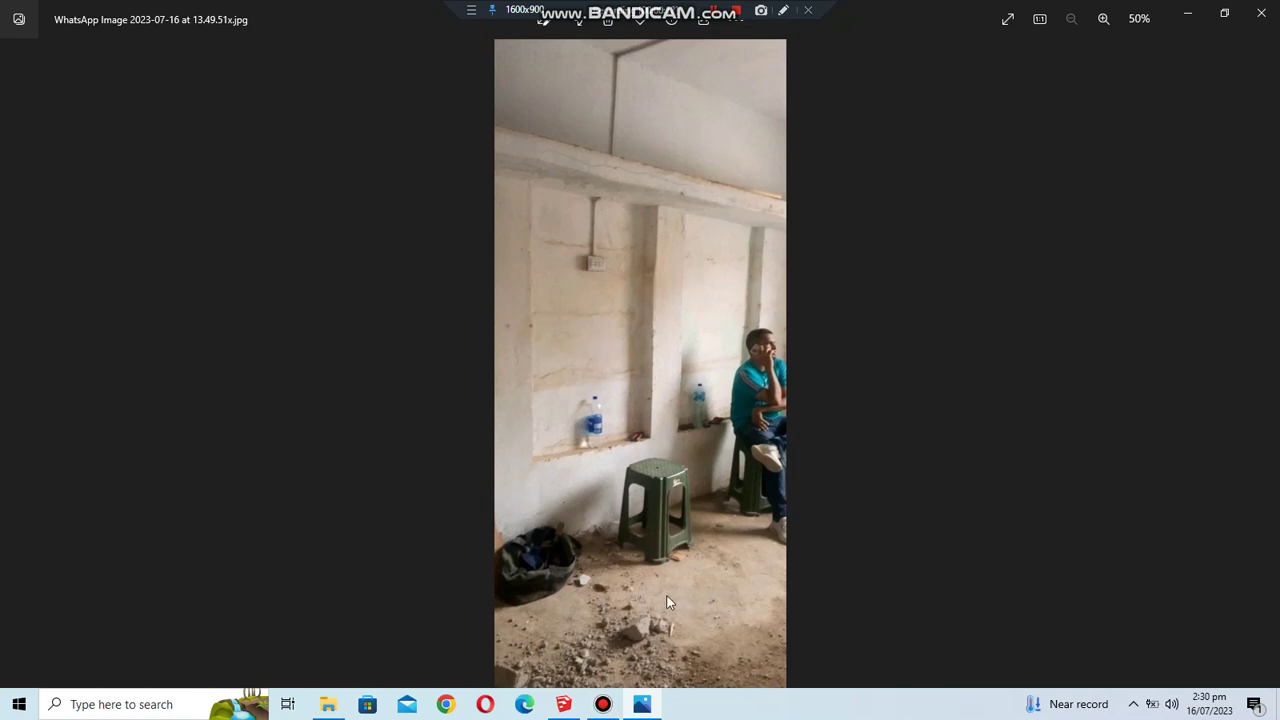
left_click(563, 704)
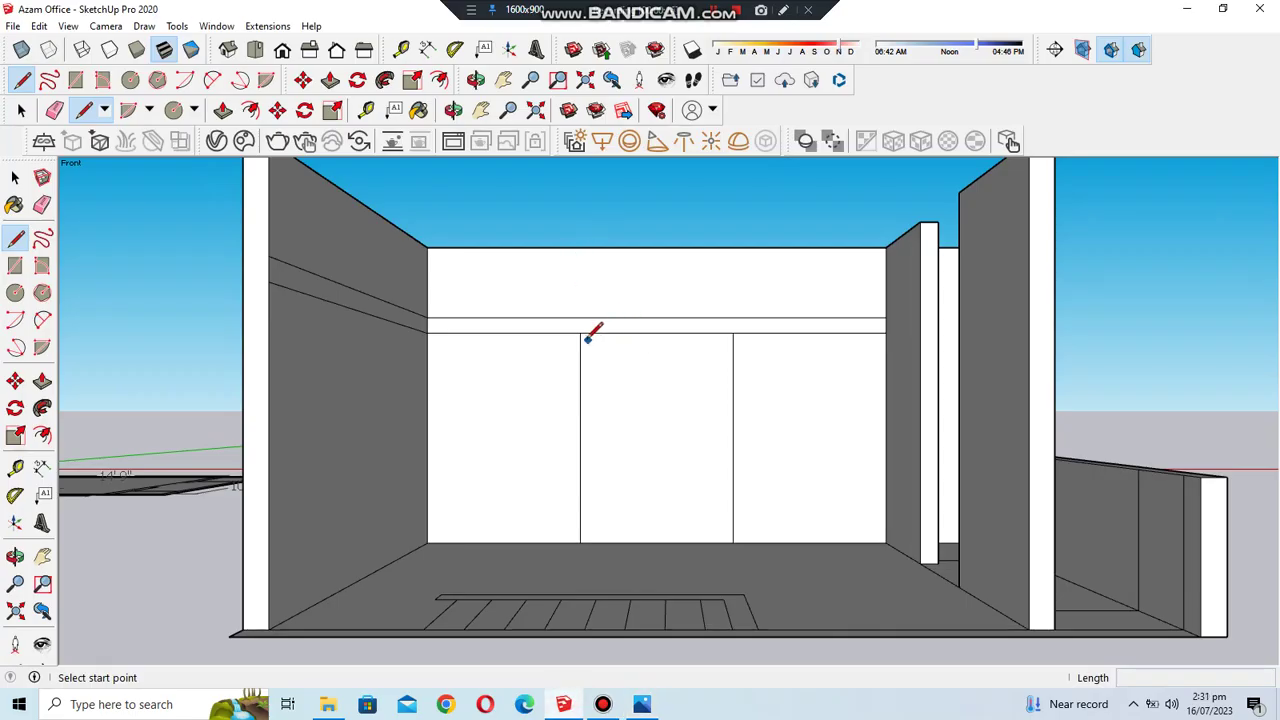
- Draw a 2.5' marker line above the beam and copy it onto the beam line and 4' 11" right
scroll(581, 332, "up", 2)
key("Escape")
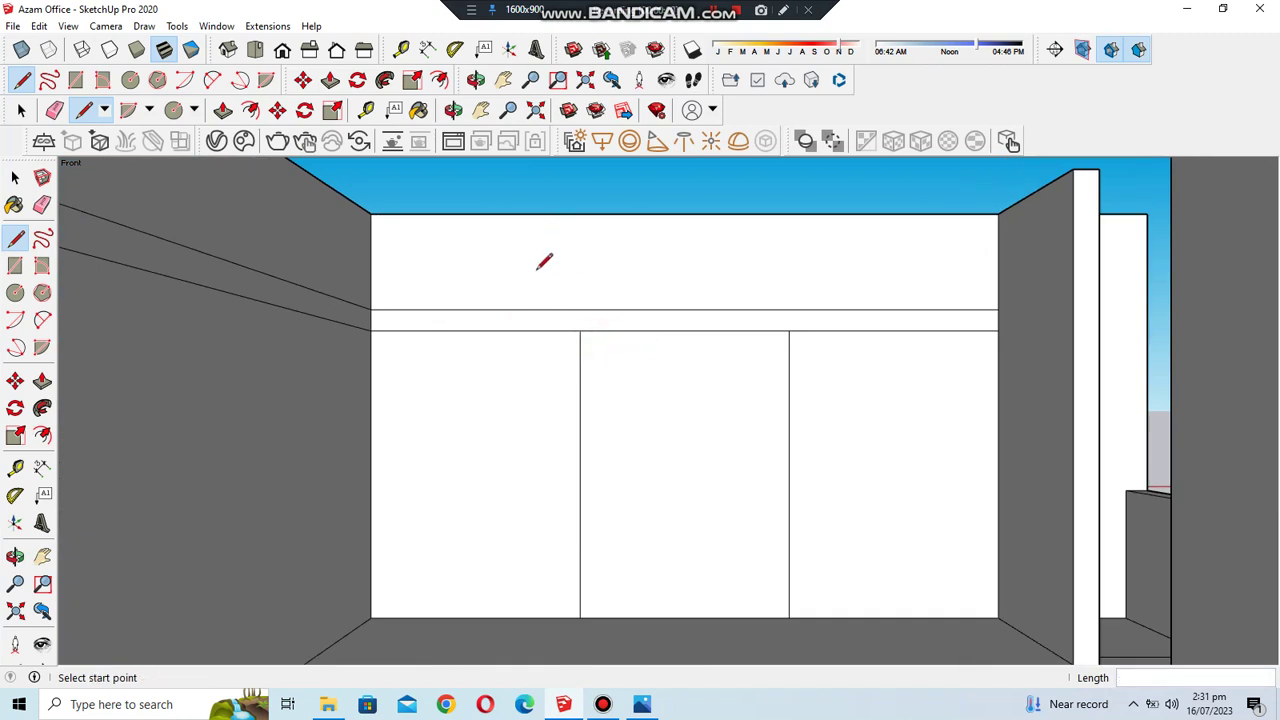
left_click(527, 270)
key("Return")
key("space")
left_click(575, 270)
key("m")
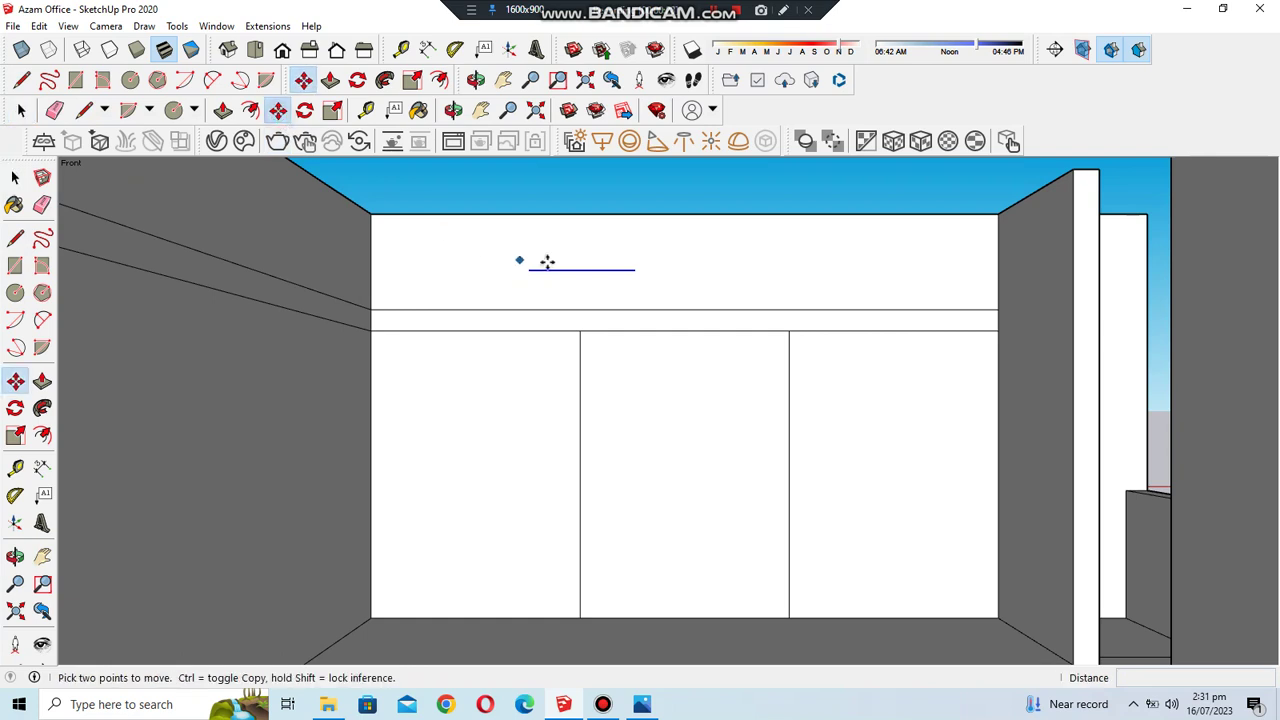
left_click(581, 270)
left_click(580, 331)
left_click(580, 331)
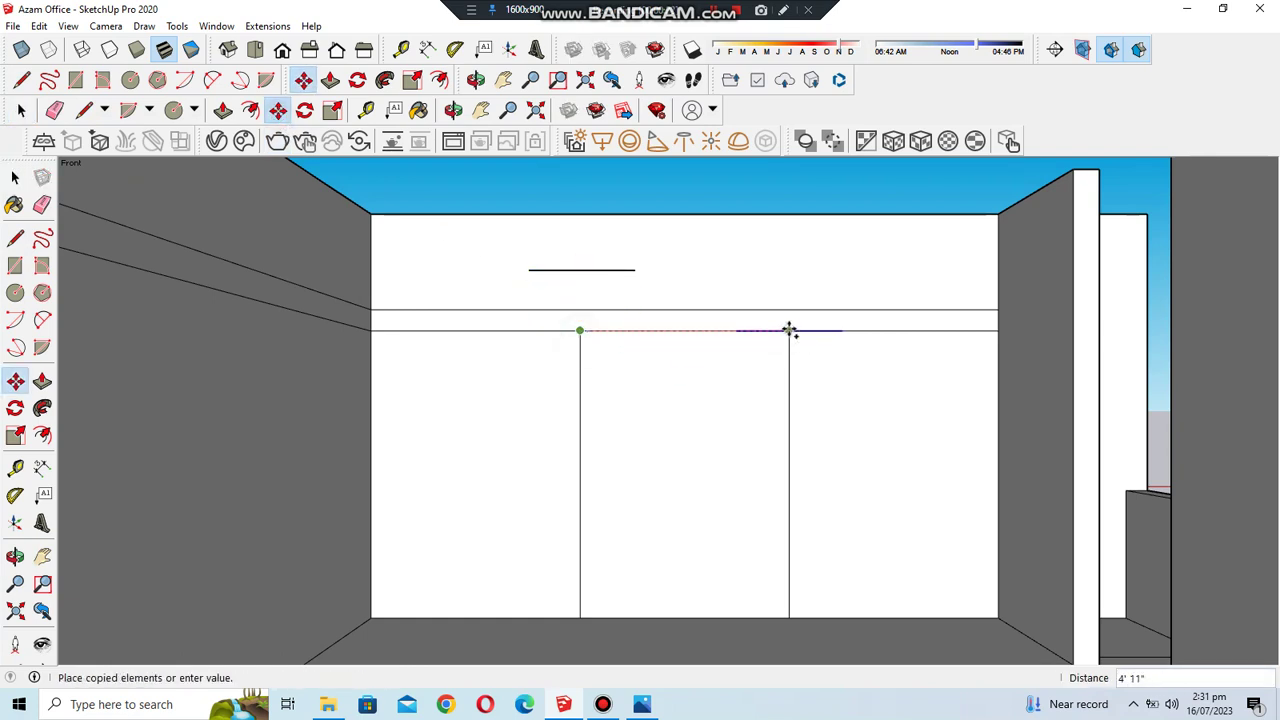
left_click(789, 331)
- Draw two trial vertical lines under the beam, then undo them along with the marker line
key("l")
scroll(624, 375, "down", 3)
left_click(630, 348)
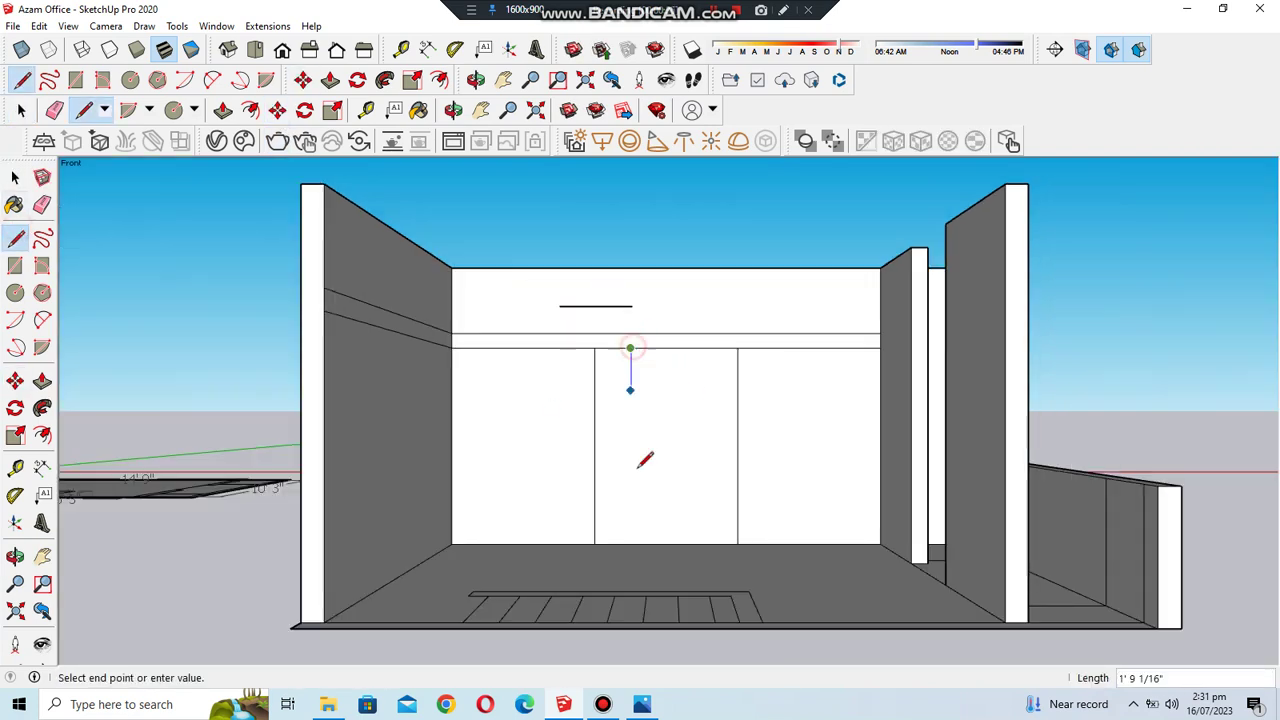
left_click(630, 540)
left_click(558, 348)
left_click(558, 545)
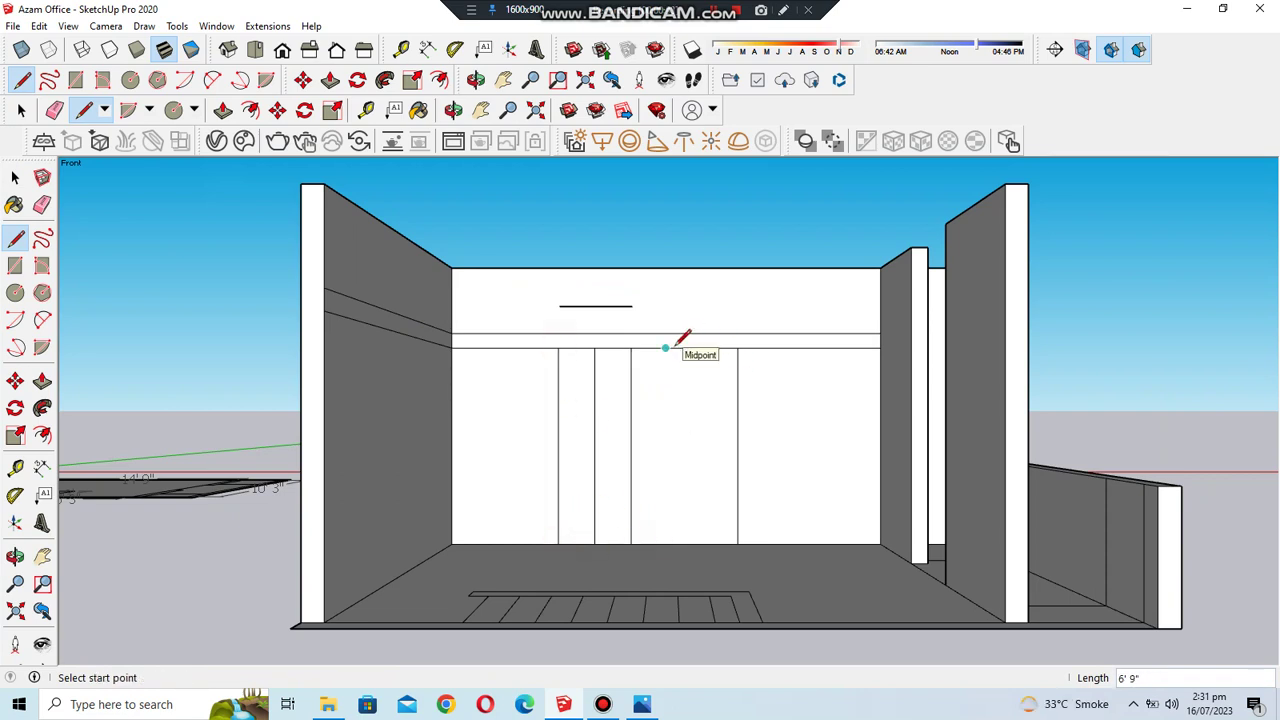
key("ctrl+z")
key("ctrl+z")
key("ctrl+z")
left_click(38, 26)
left_click(83, 60)
scroll(690, 520, "up", 2)
scroll(675, 400, "down", 1)
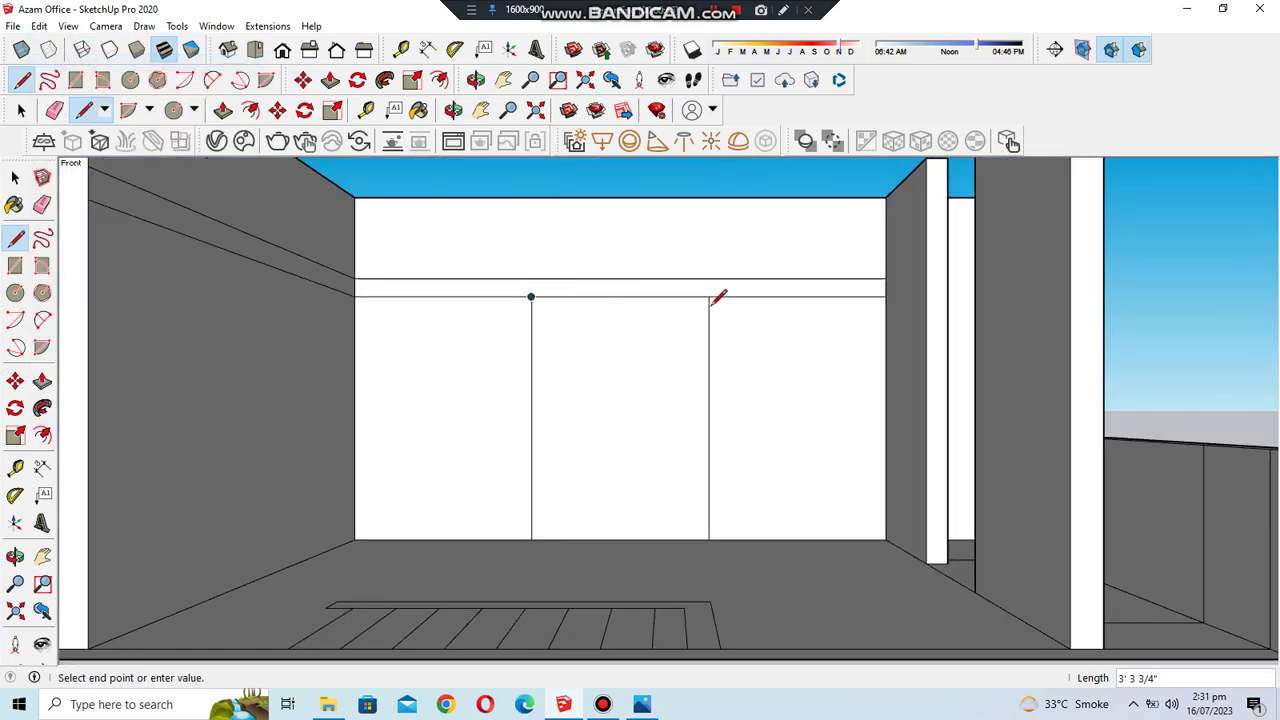
key("Escape")
- Draw a vertical line from the beam 1.5' right of its left corner down to the floor
left_click(354, 296)
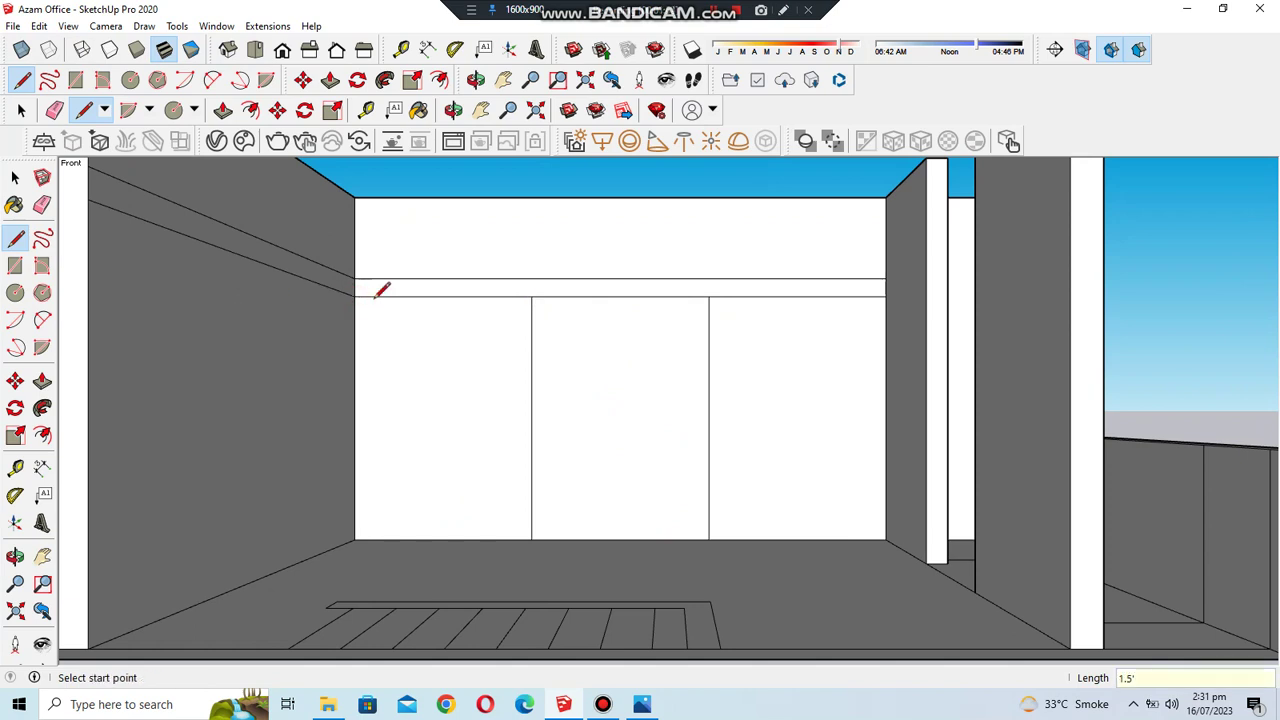
left_click(408, 295)
left_click(642, 704)
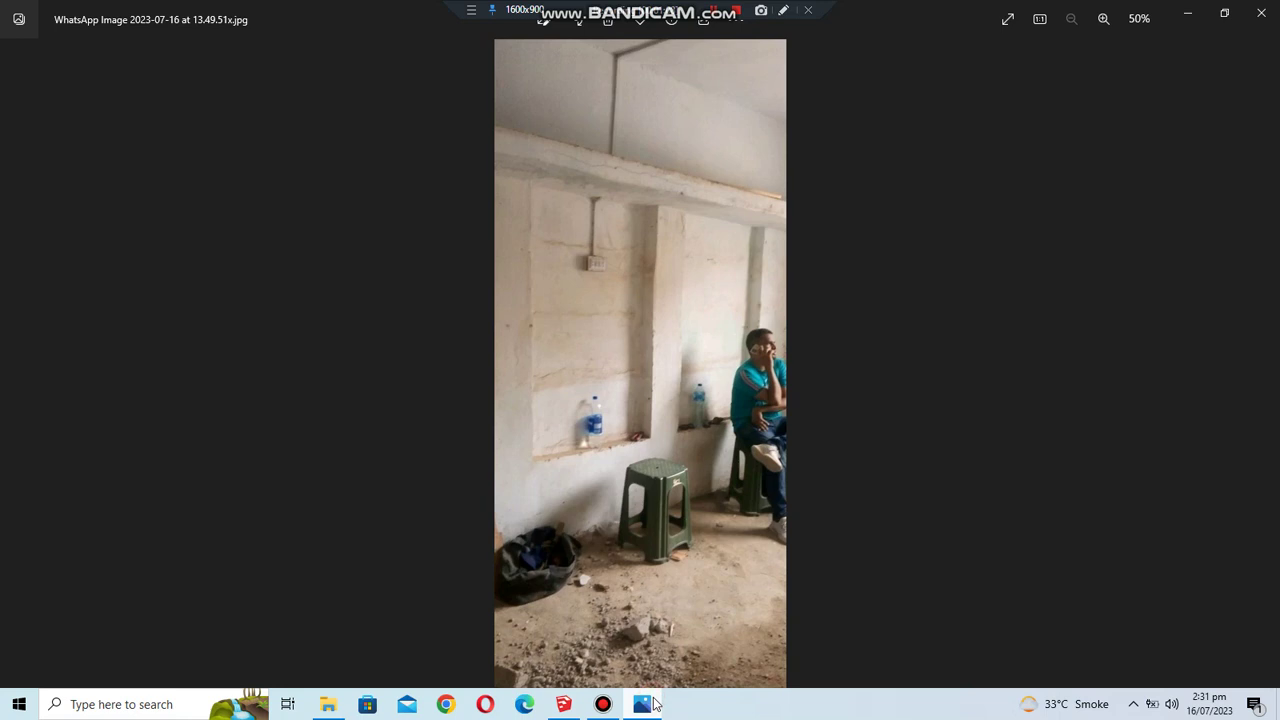
key("Right")
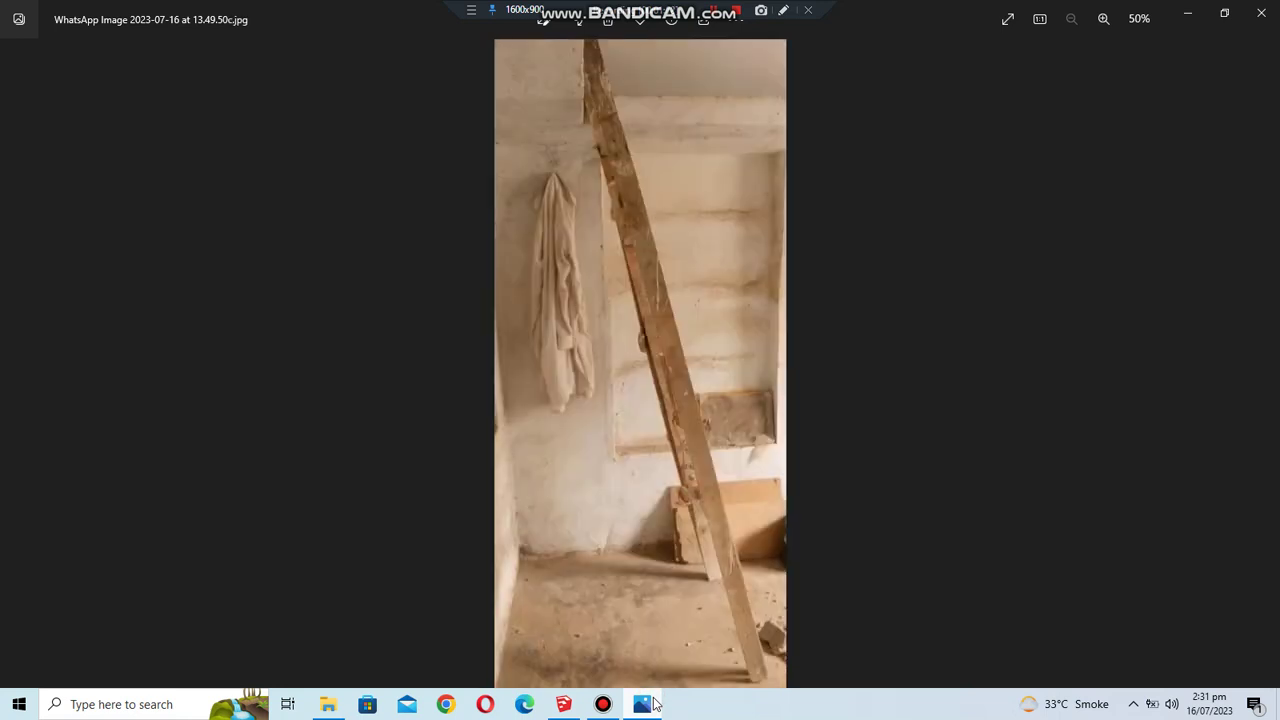
left_click(652, 704)
left_click(408, 540)
key("Escape")
- Draw a vertical line near the back wall's right end and erase the two middle dividers
left_click(831, 539)
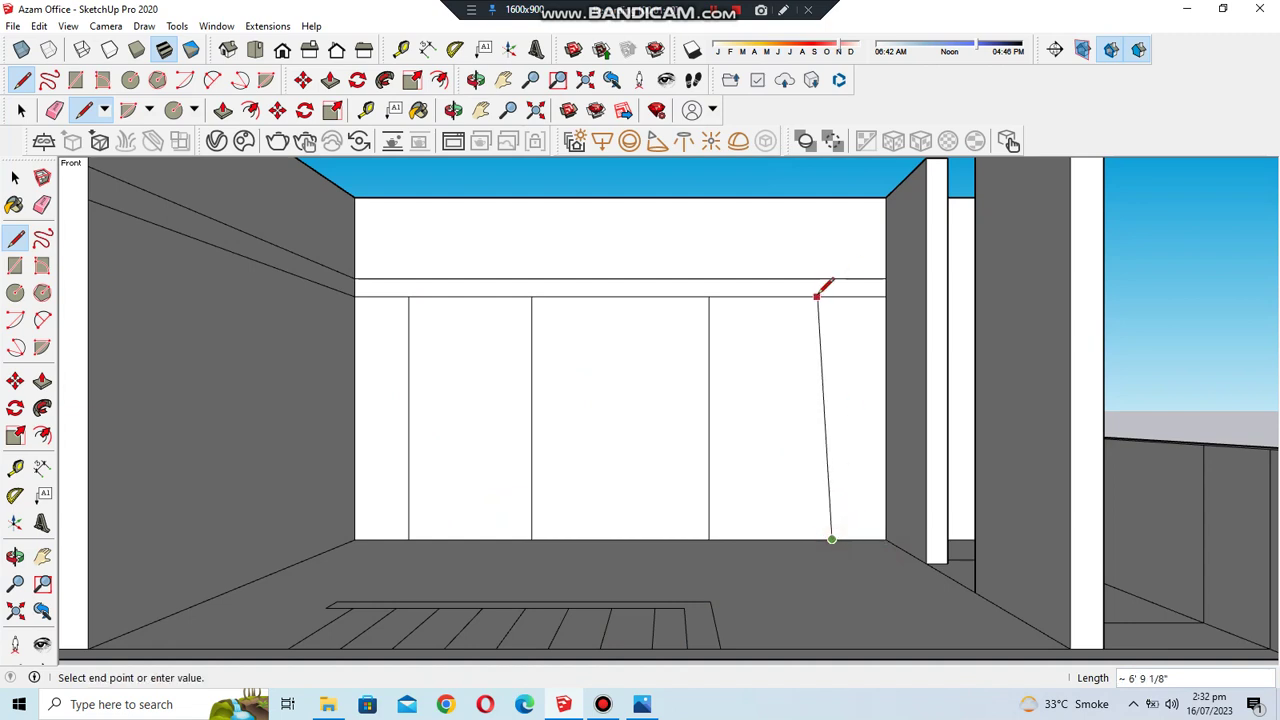
left_click(831, 297)
left_click(42, 205)
scroll(346, 367, "down", 2)
scroll(420, 400, "down", 2)
left_click(491, 420)
left_click(624, 400)
scroll(700, 457, "down", 2)
- Copy the back-wall vertical line across the wall with Move and Ctrl
left_click(15, 238)
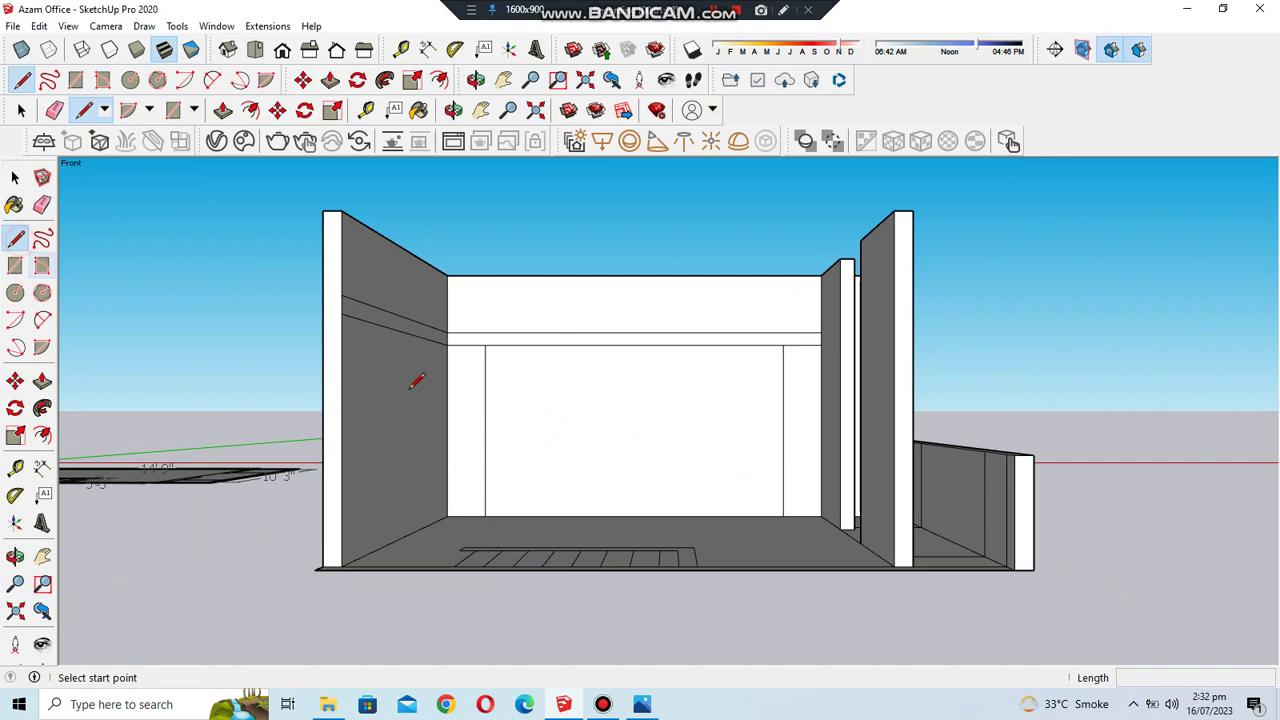
scroll(716, 422, "up", 1)
key("space")
left_click(459, 420)
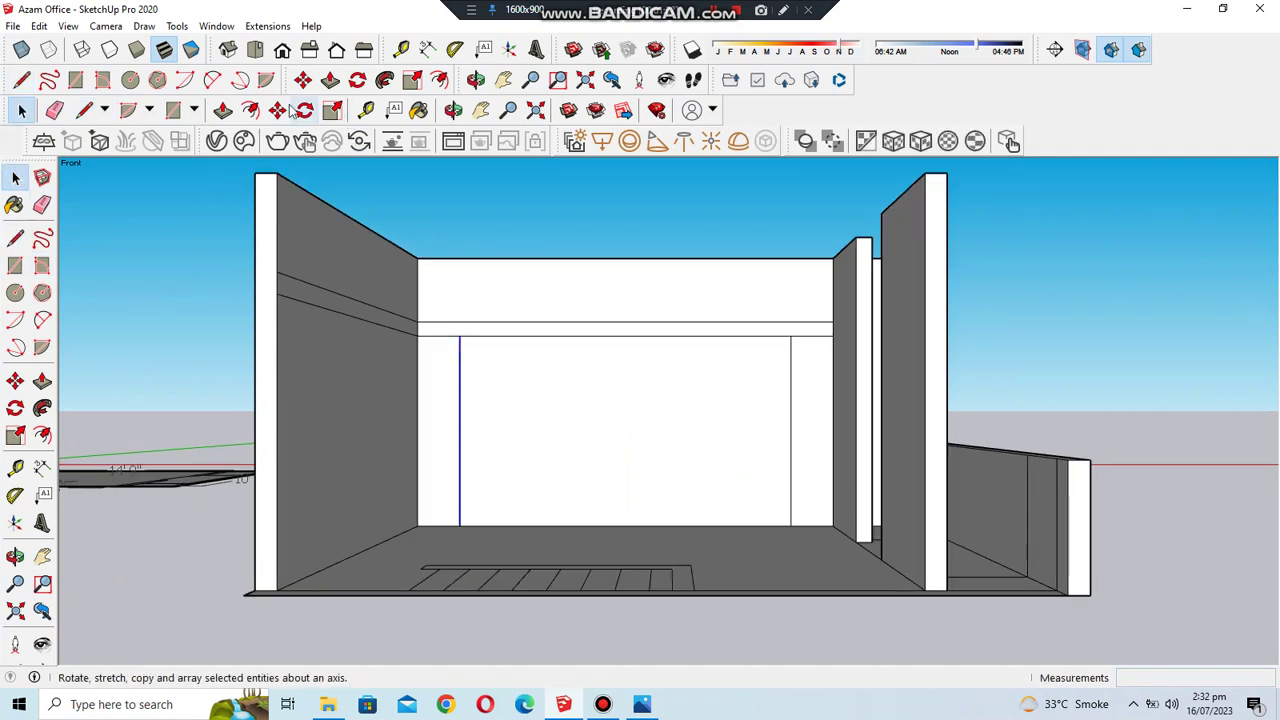
left_click(277, 110)
left_click(459, 336)
key("ctrl")
left_click(793, 335)
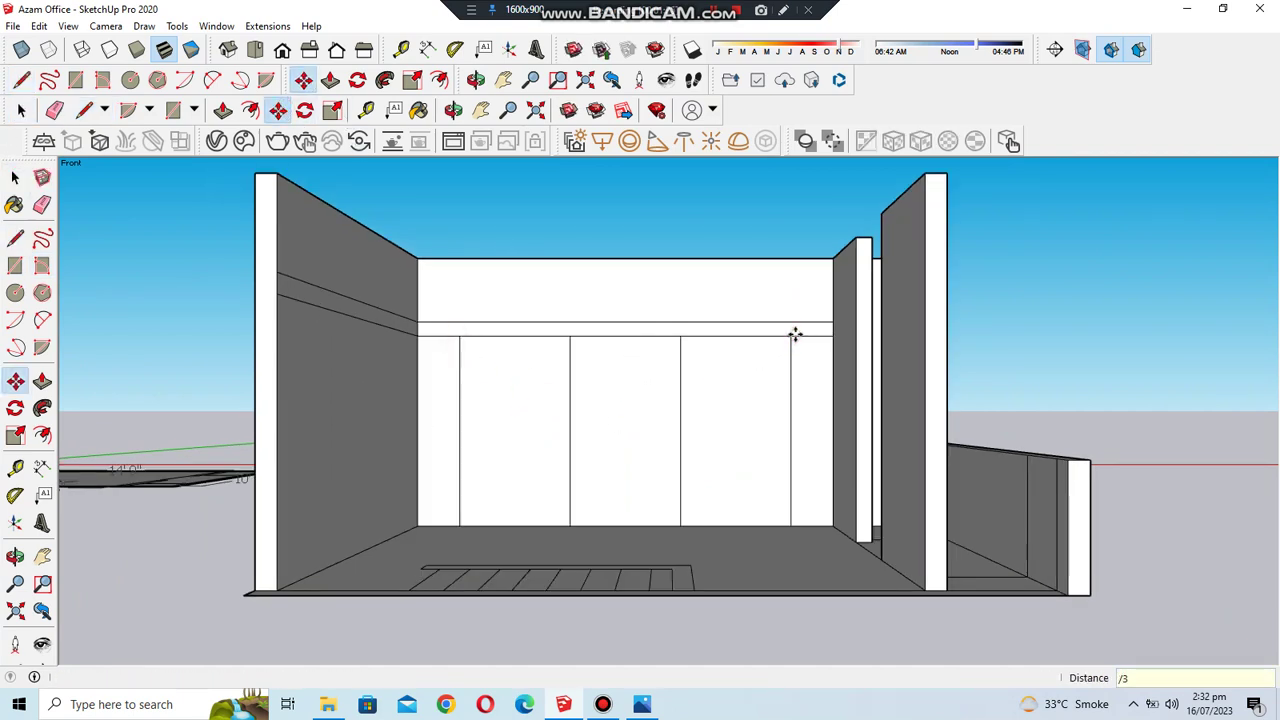
- Draw additional vertical lines down the back wall from the ledge
key("l")
scroll(675, 397, "up", 1)
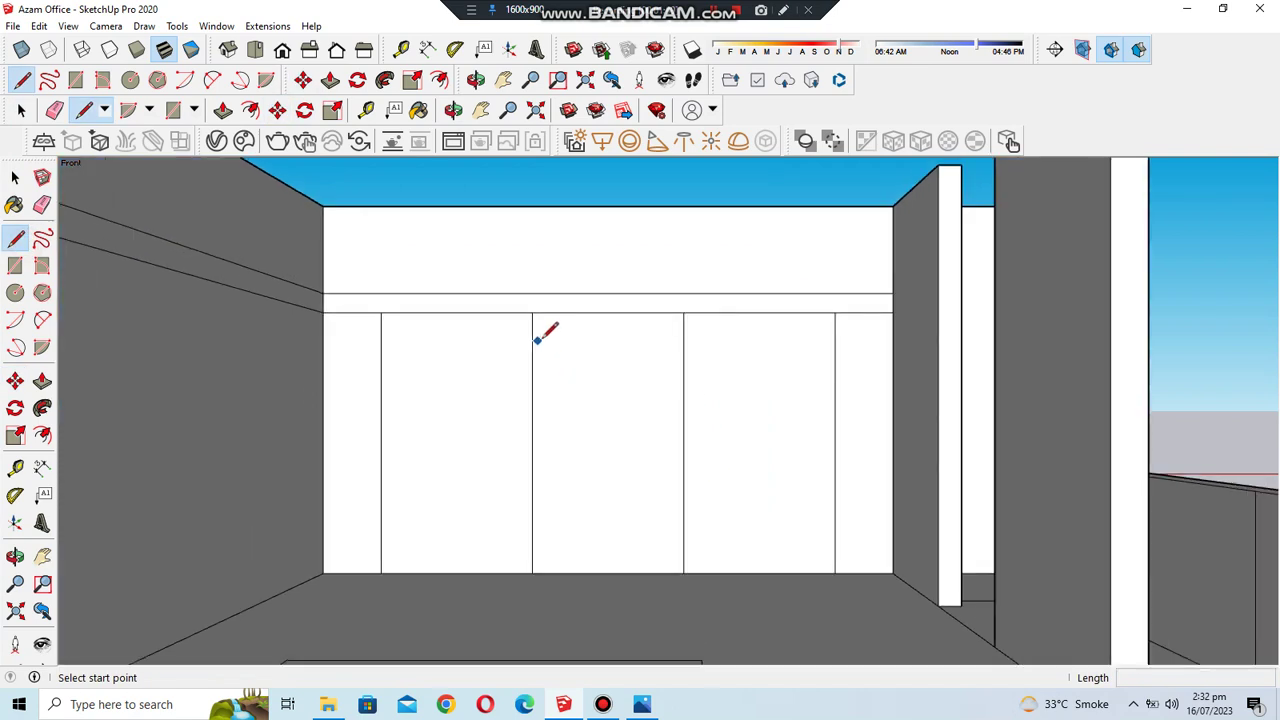
left_click(532, 313)
type(".5'")
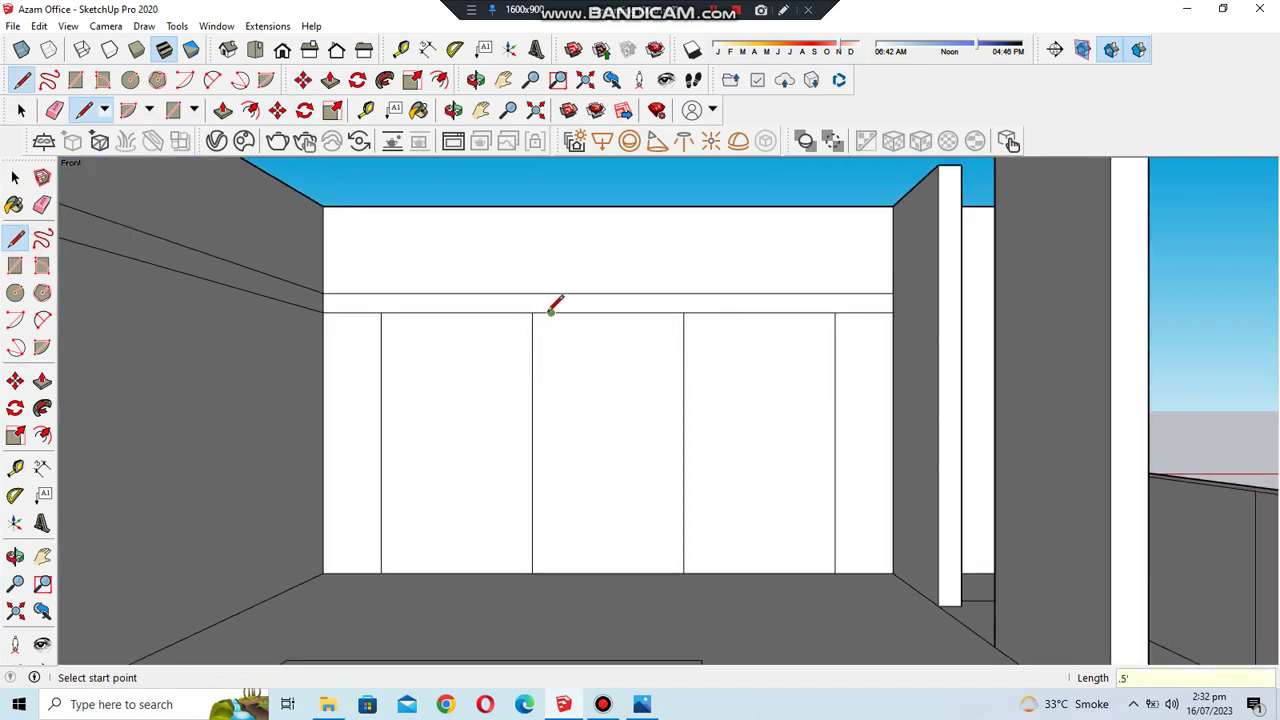
left_click(553, 316)
scroll(575, 420, "down", 2)
scroll(580, 500, "down", 2)
left_click(560, 538)
key("Escape")
- Check the reference photo in Photos, then return to the SketchUp model
left_click(643, 343)
left_click(643, 538)
left_click(642, 704)
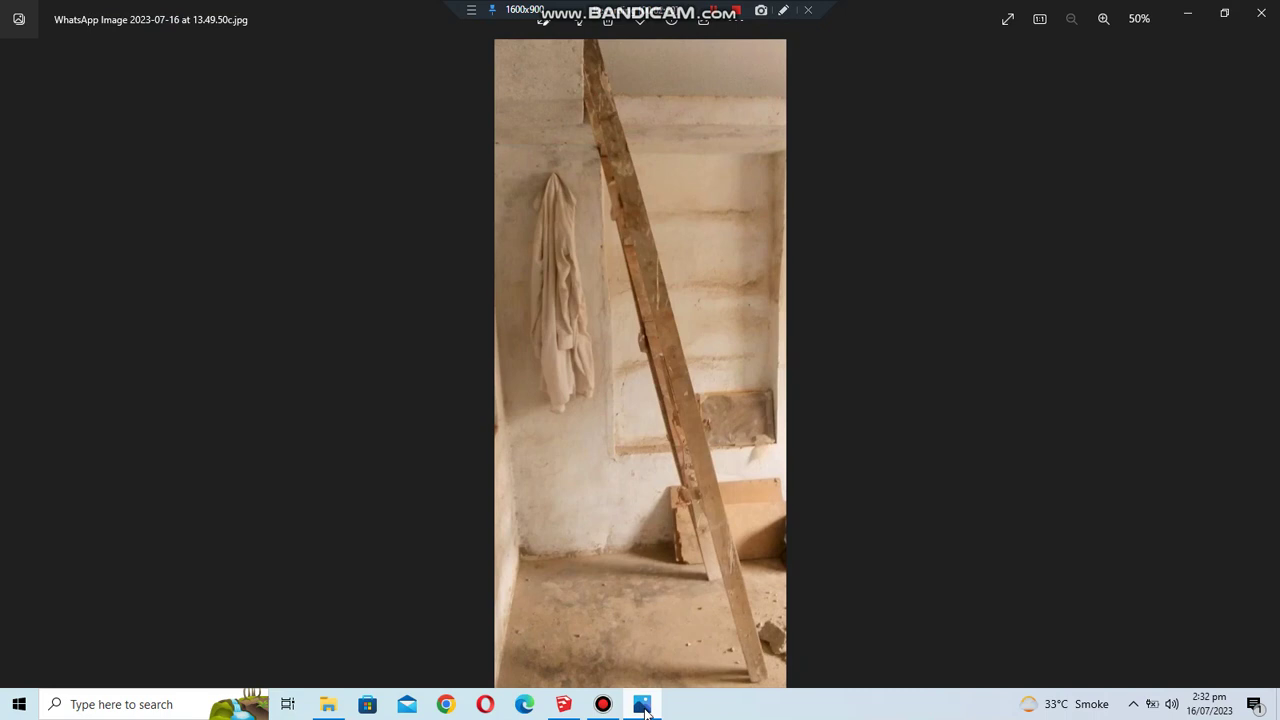
left_click(643, 705)
type("1.5'")
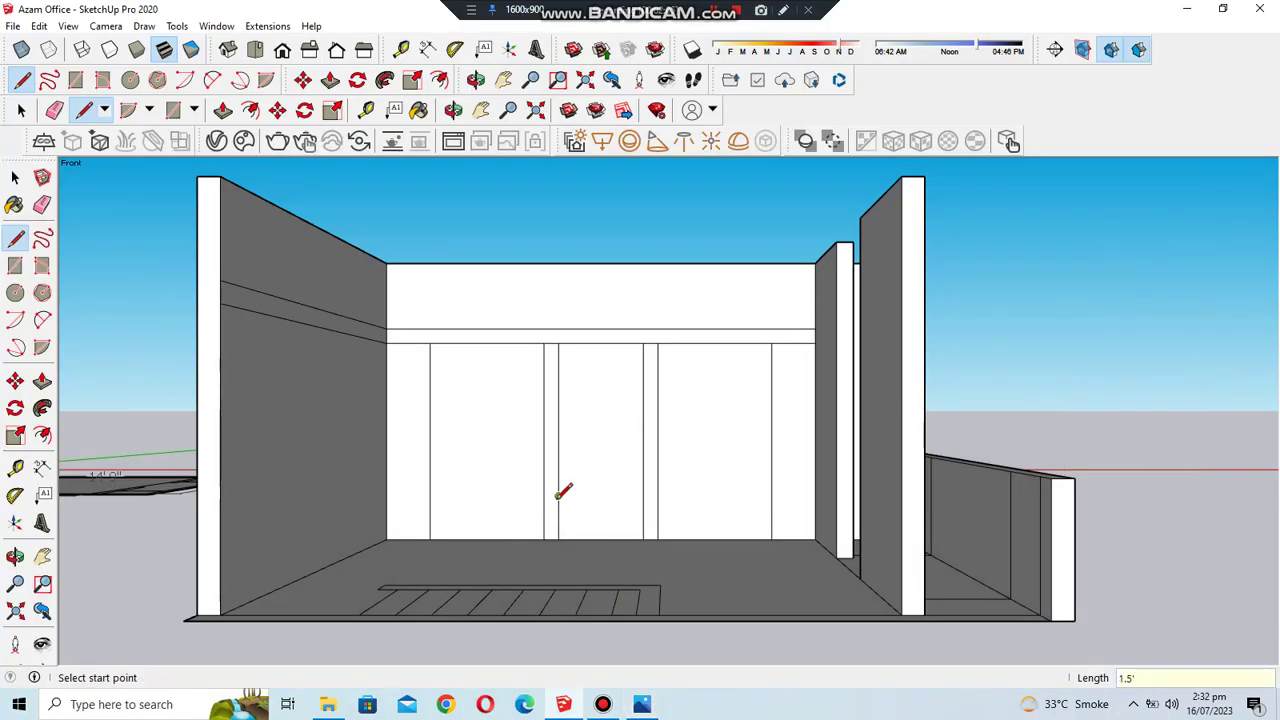
- Draw a horizontal line across the back wall near the floor, extending both directions
left_click(558, 494)
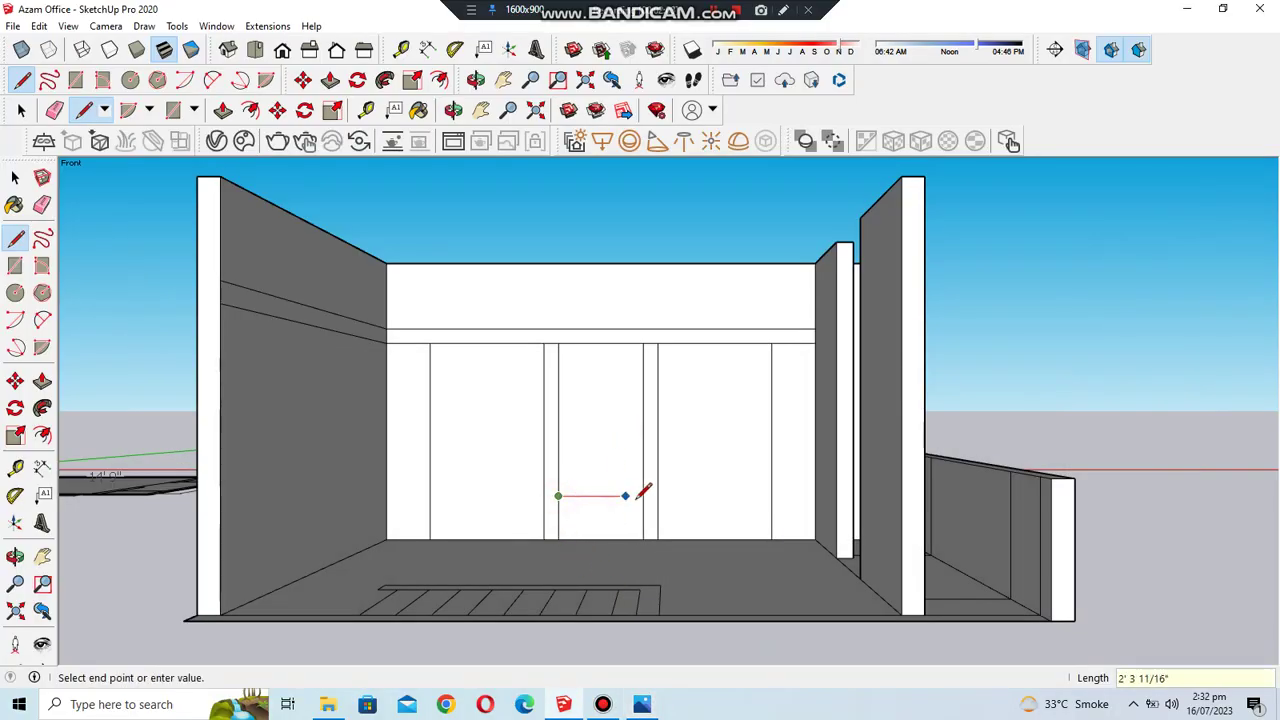
left_click(771, 494)
left_click(558, 494)
left_click(429, 495)
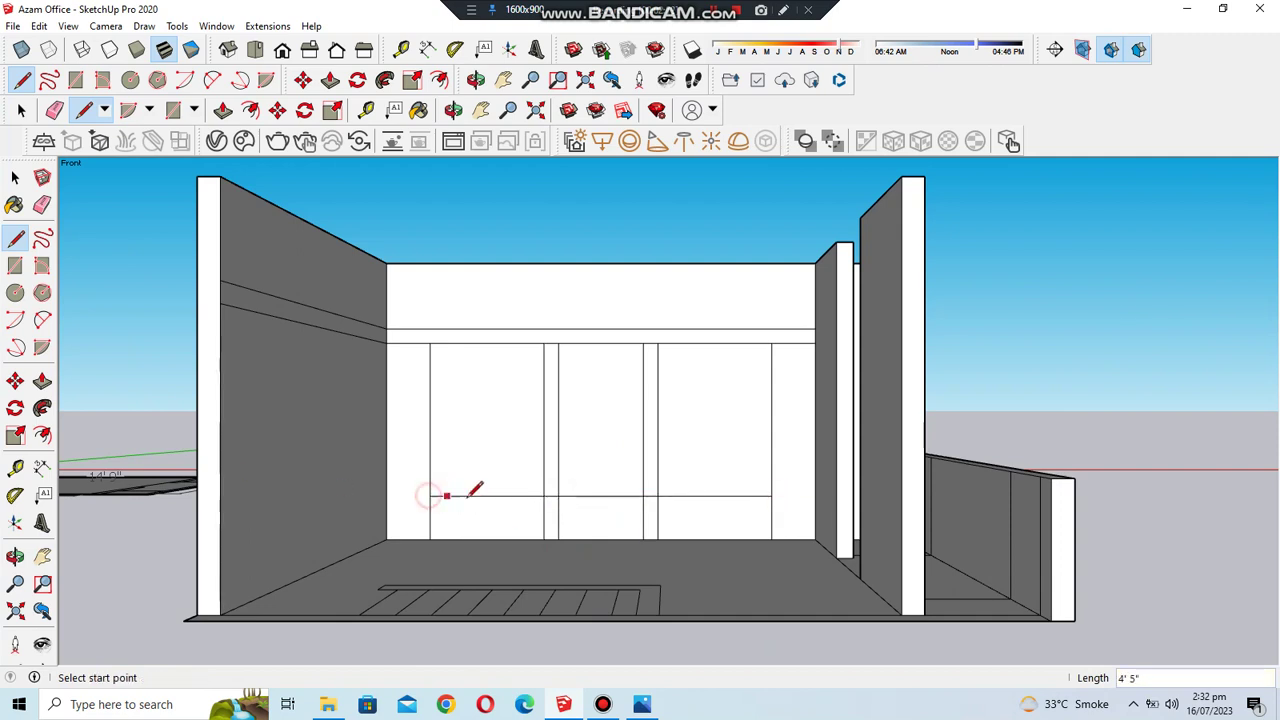
- Erase the short stray vertical edges below the line, restoring the horizontal edge with undo
left_click(42, 204)
scroll(576, 520, "up", 2)
left_click(551, 510)
left_click(667, 510)
left_click(765, 484)
left_click(15, 237)
key("ctrl+z")
- Browse the reference photos and return to the model
left_click(642, 704)
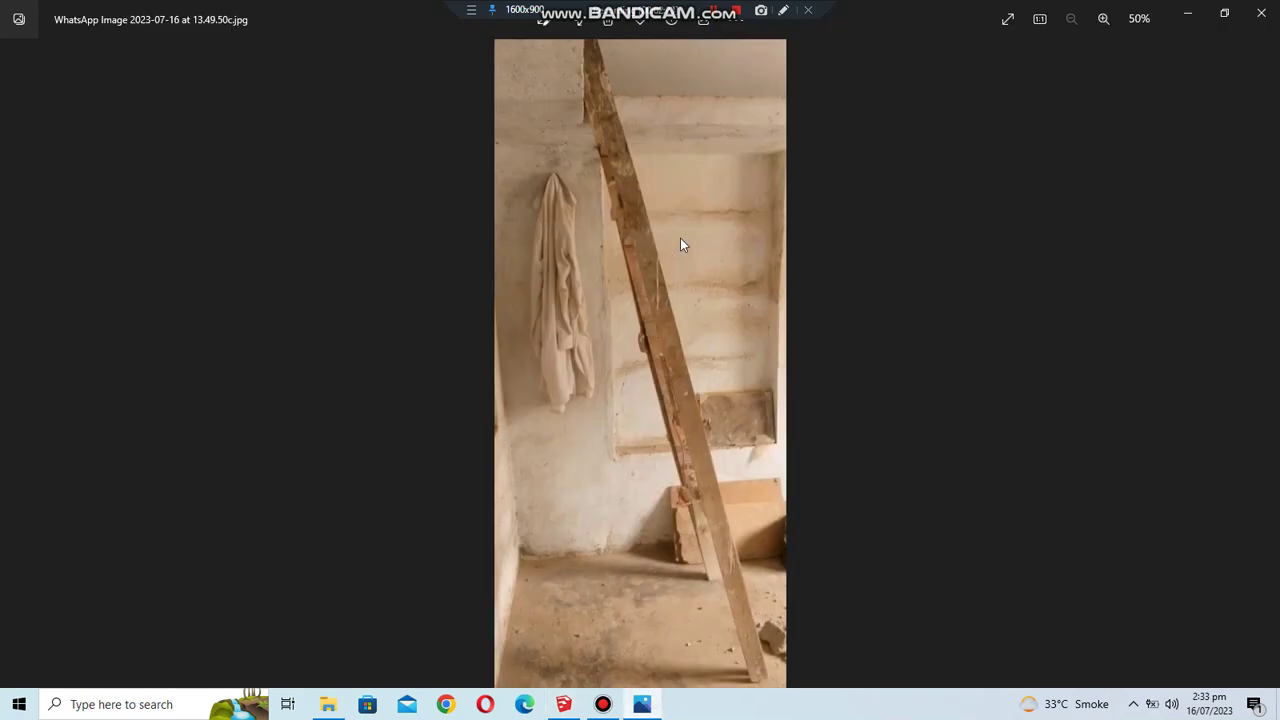
key("Right")
key("Right")
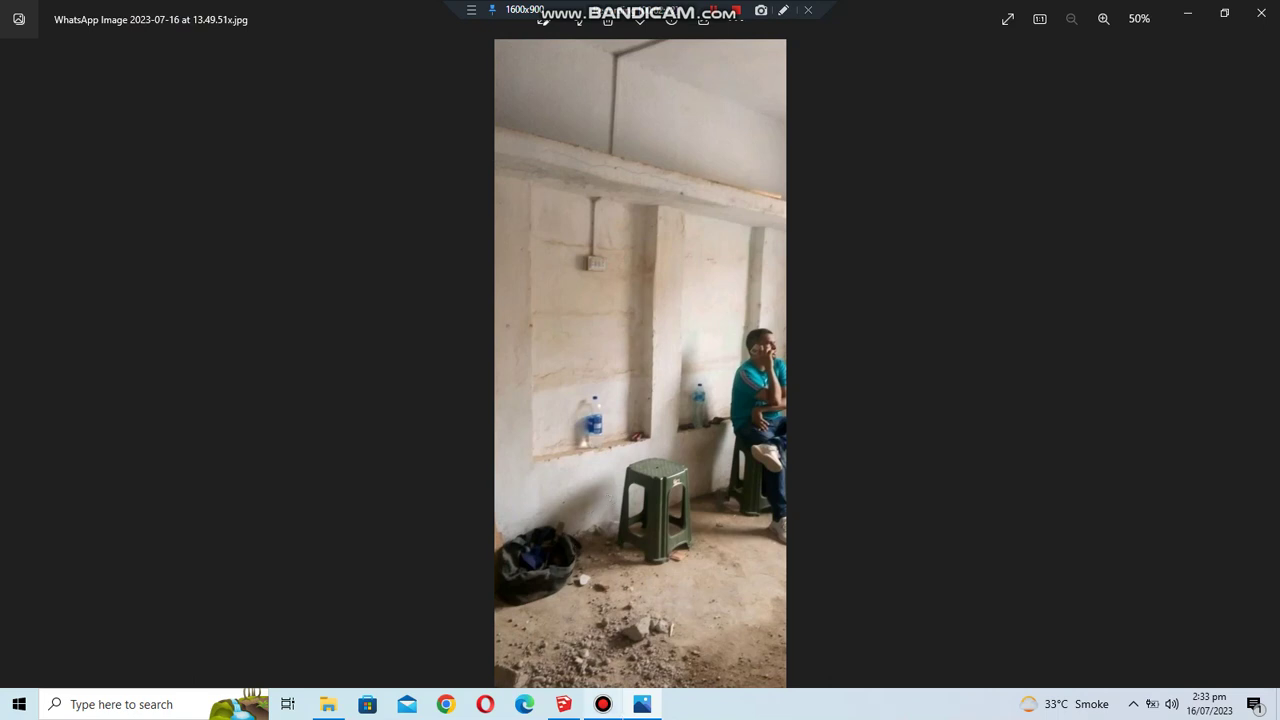
left_click(564, 704)
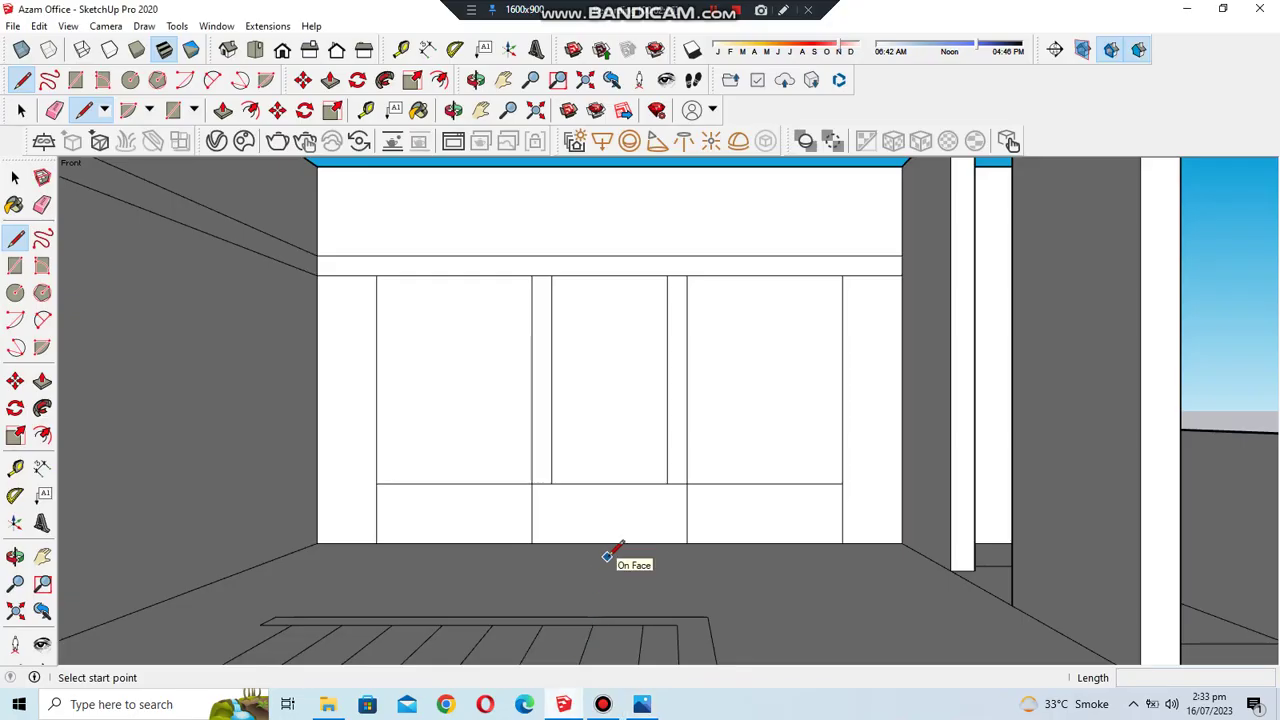
- Copy the middle panel outline to the left and right with Move and Ctrl
left_click(15, 177)
left_click(637, 322)
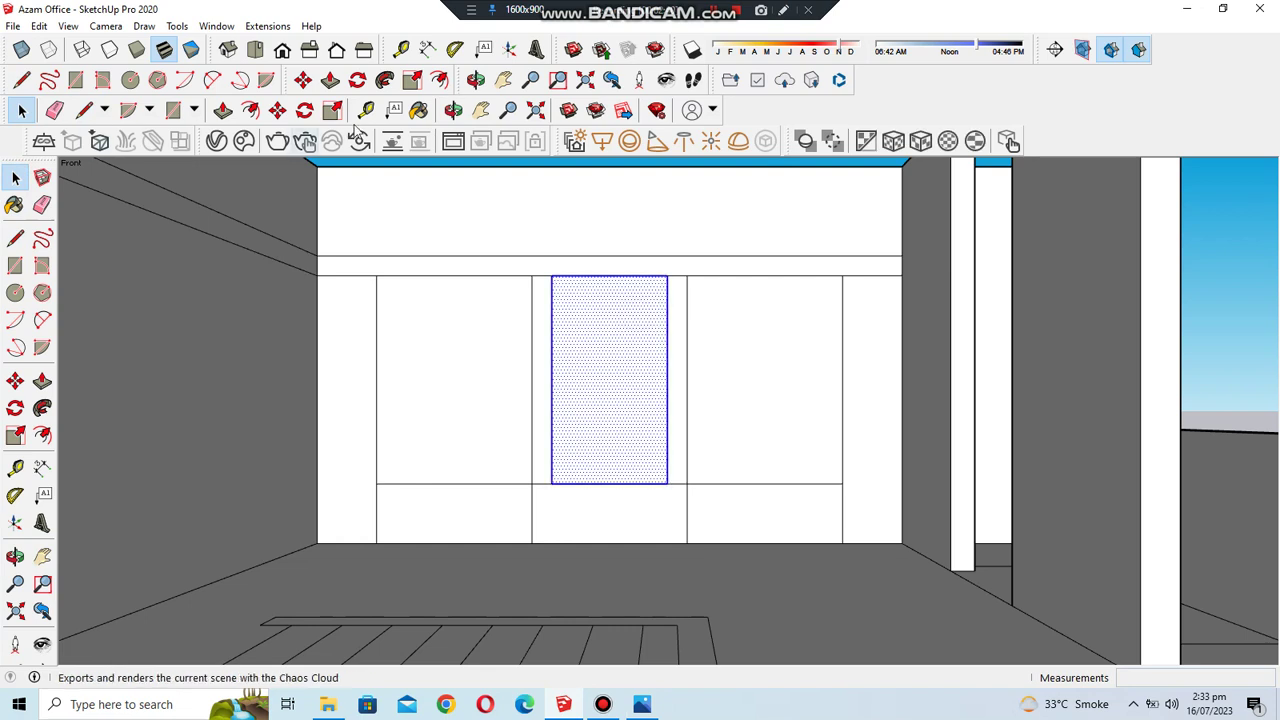
key("m")
left_click(688, 274)
key("ctrl")
left_click(530, 279)
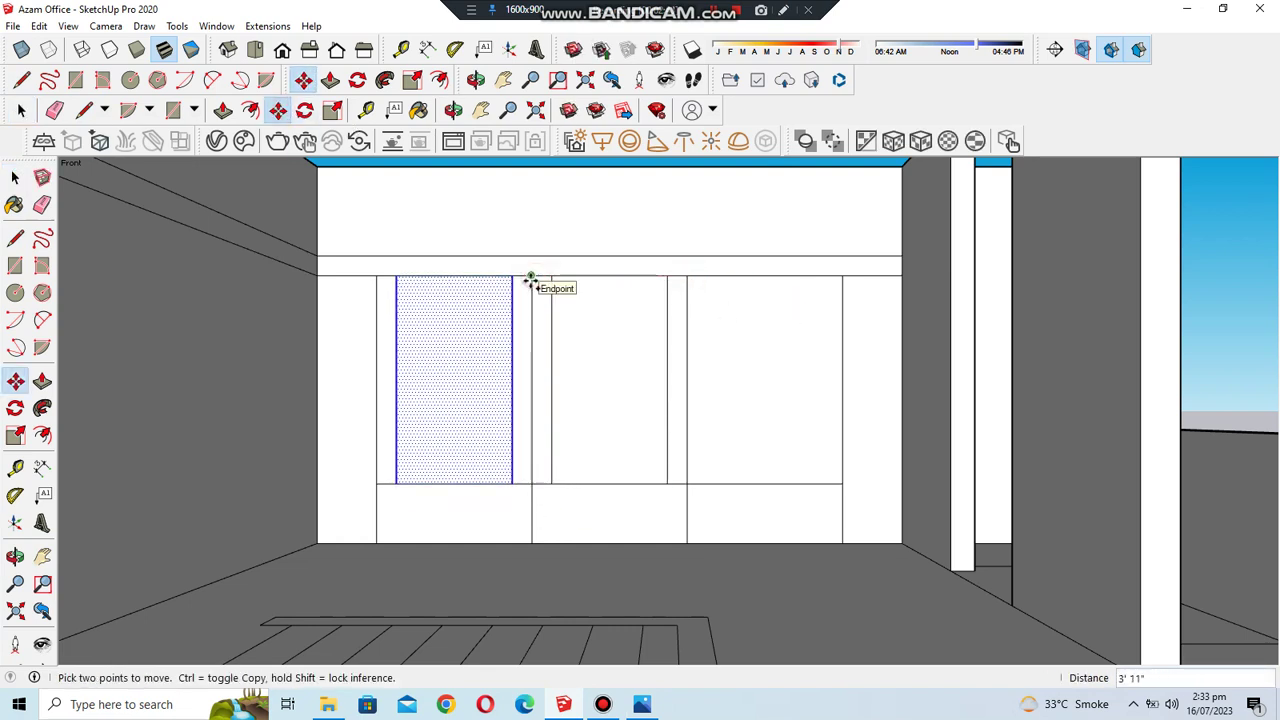
scroll(849, 285, "down", 2)
left_click(639, 310)
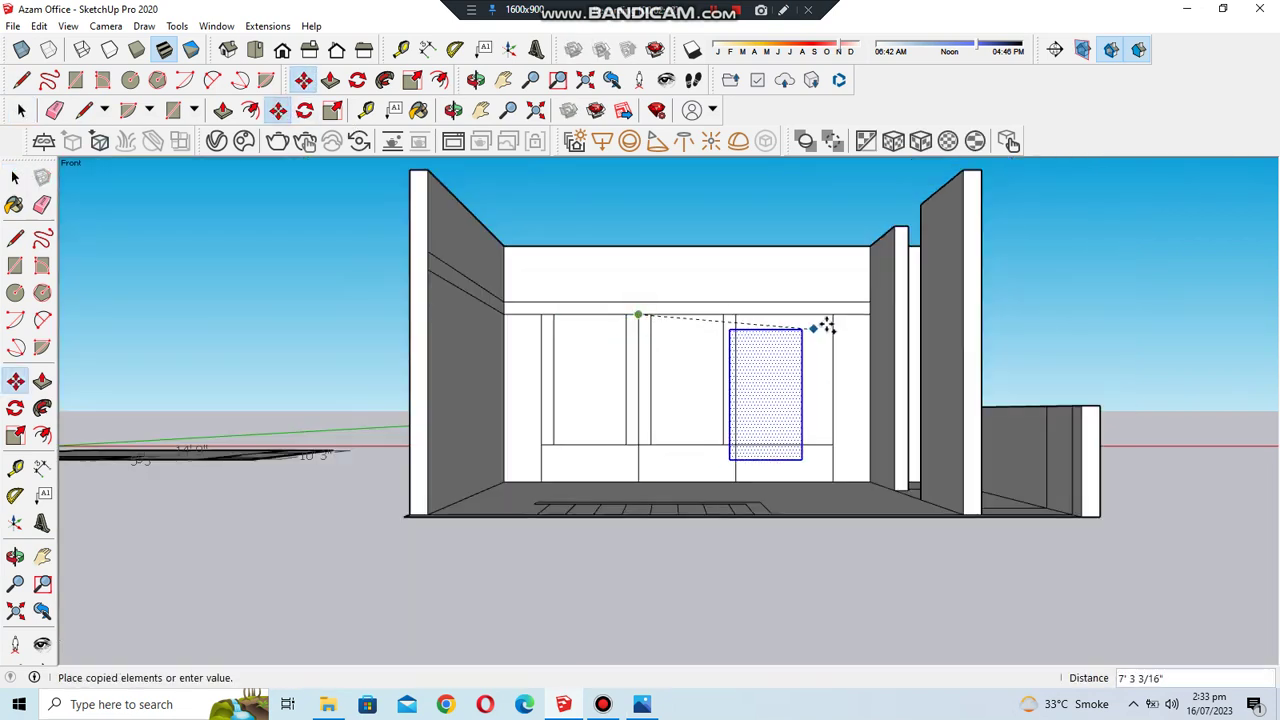
left_click(832, 313)
scroll(853, 313, "up", 3)
- Erase the leftover vertical edges between the three panels
left_click(47, 204)
scroll(586, 510, "down", 2)
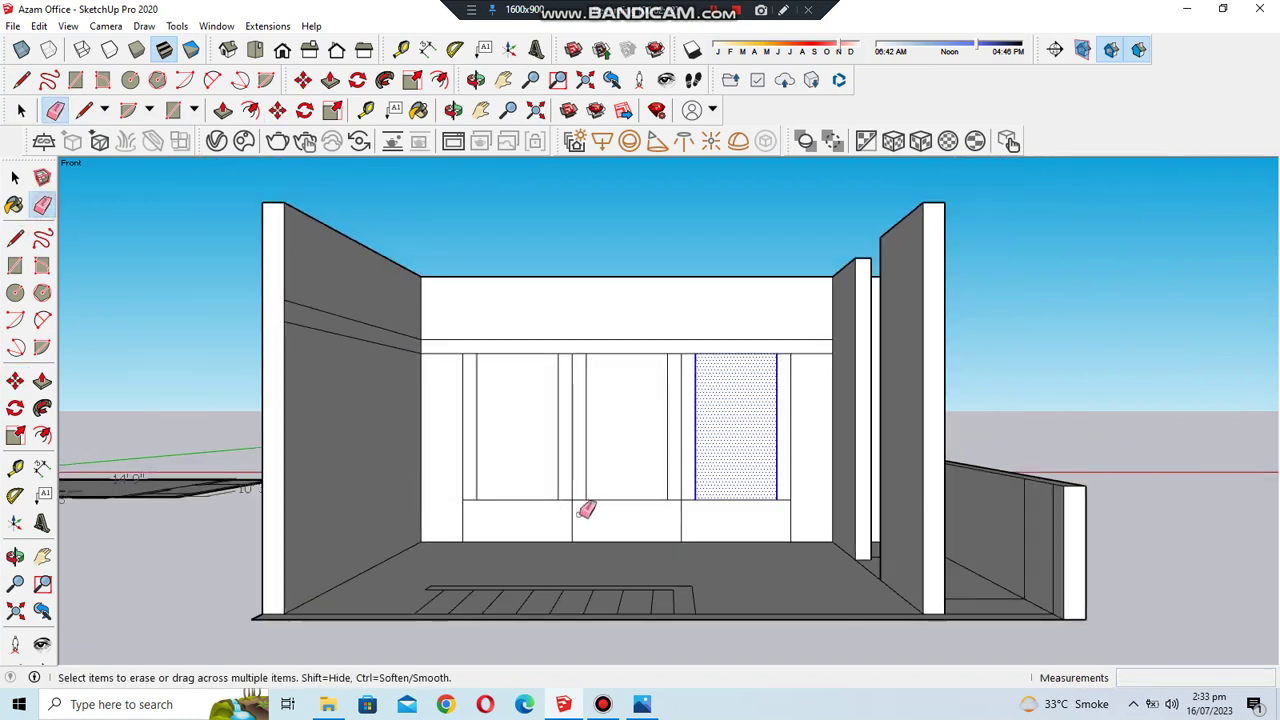
mouse_move(593, 514)
left_mouse_down()
mouse_move(681, 516)
mouse_move(580, 491)
left_mouse_up()
scroll(440, 505, "up", 2)
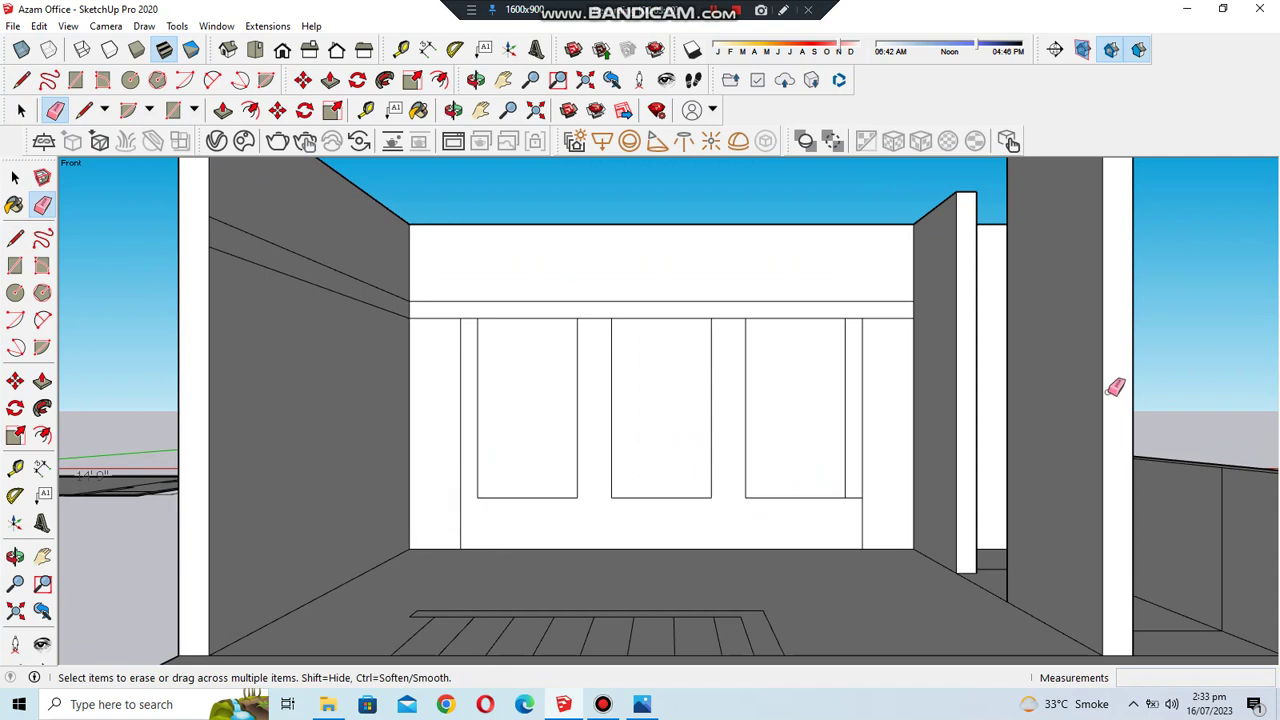
scroll(869, 486, "up", 2)
scroll(694, 471, "down", 2)
scroll(668, 520, "down", 2)
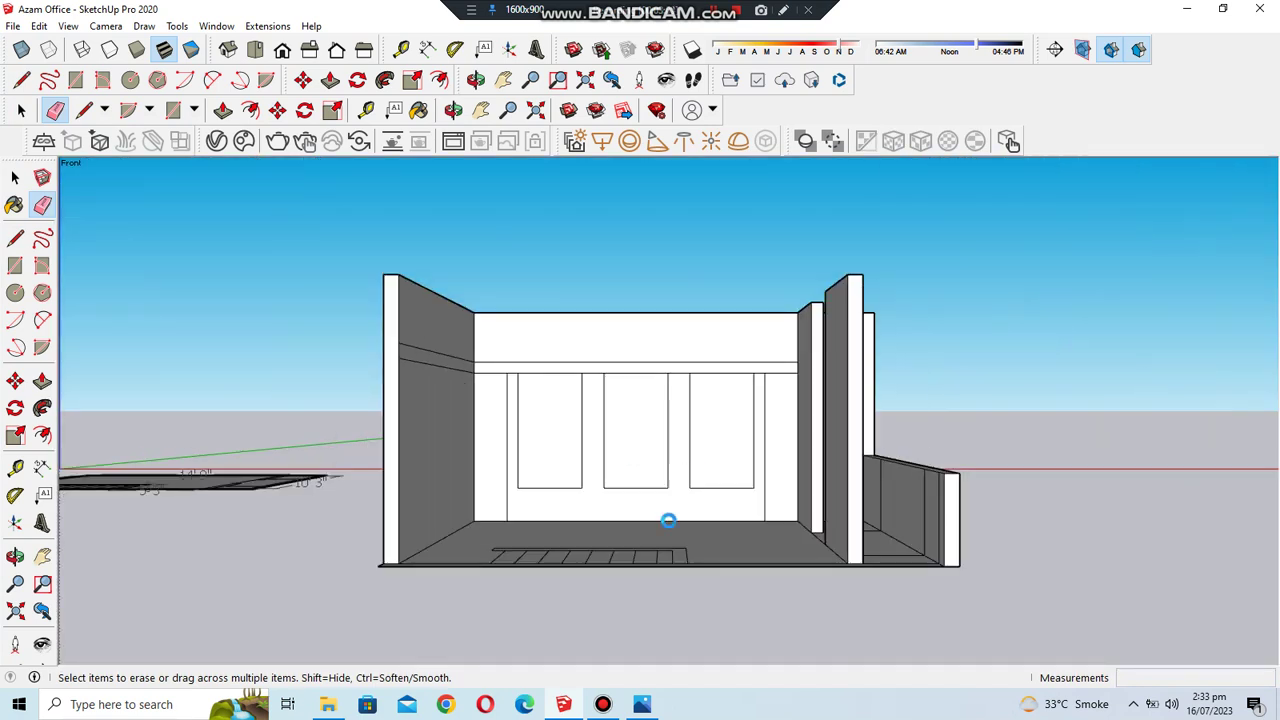
- Compare the panels against another reference photo and return to the model
left_click(660, 709)
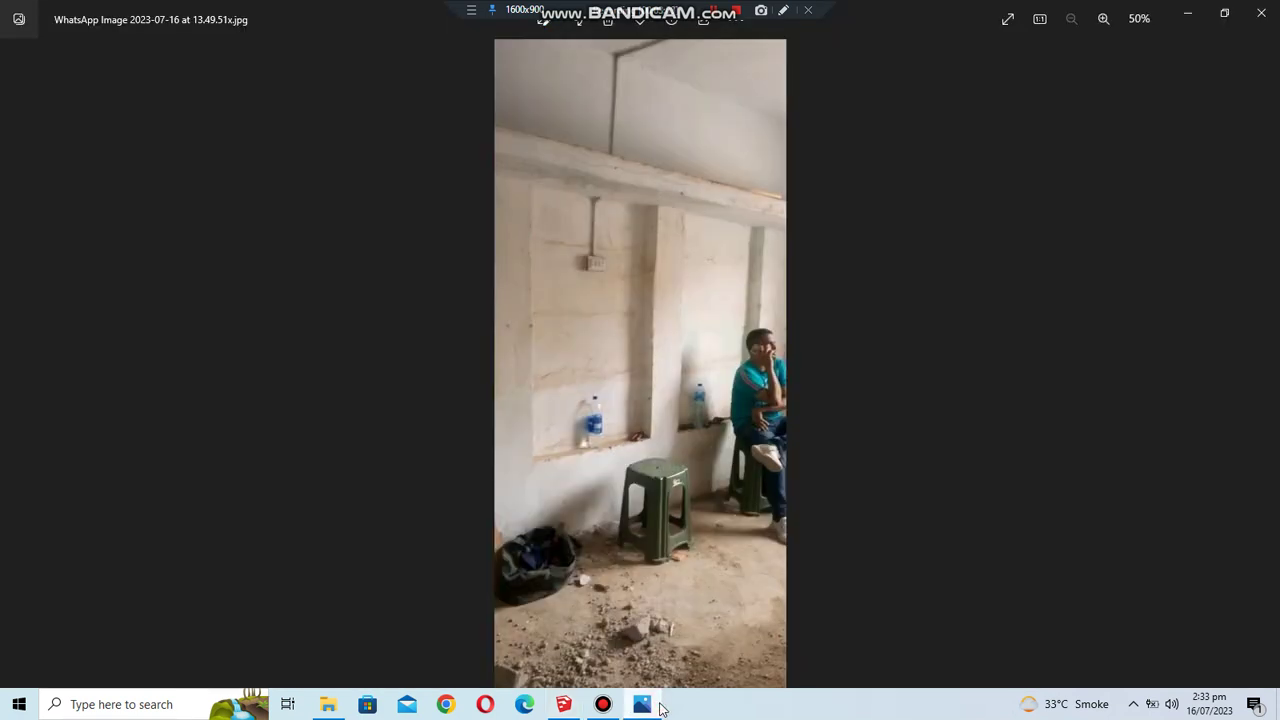
key("Left")
key("Left")
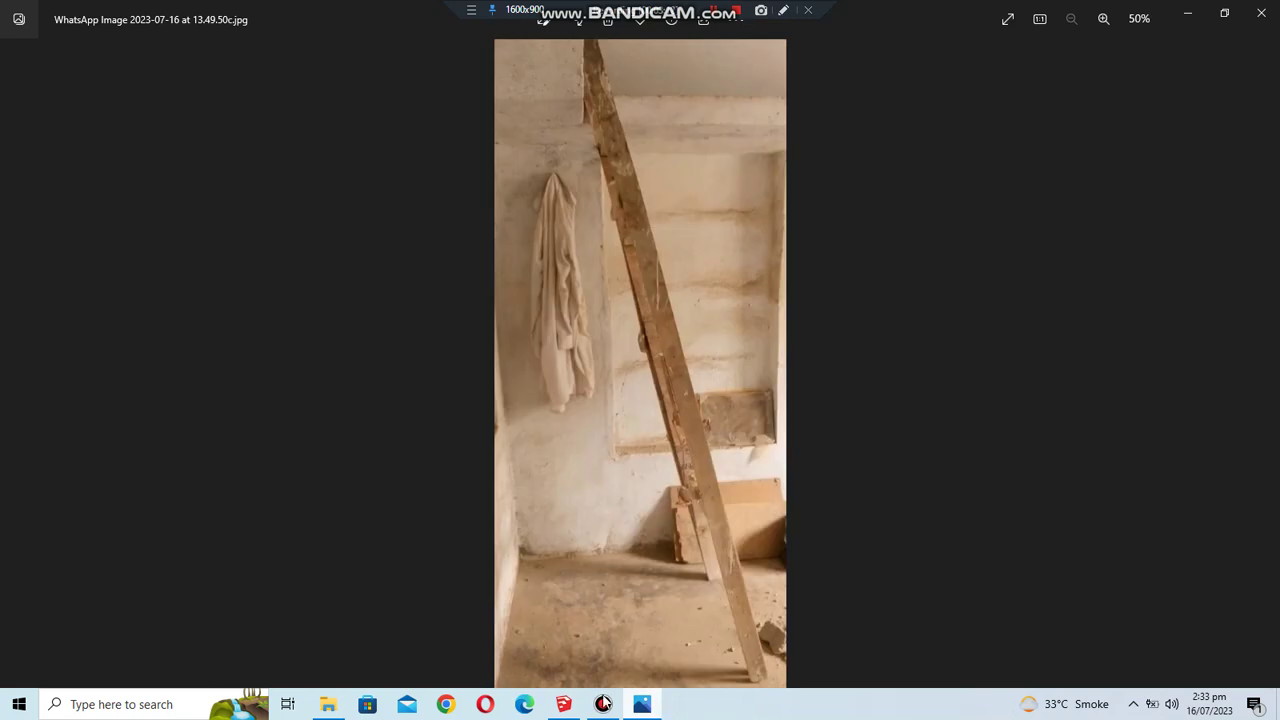
left_click(563, 704)
scroll(520, 486, "up", 2)
scroll(514, 494, "up", 2)
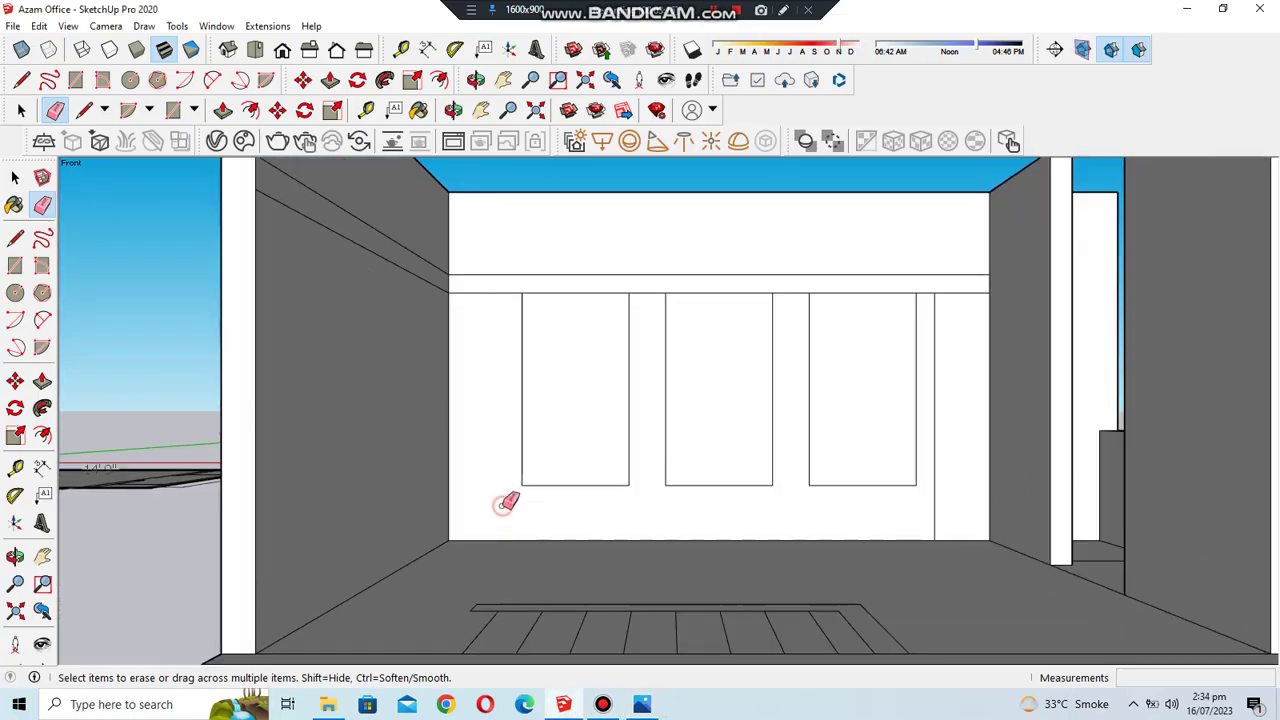
- Orbit to a raised view and push the left back-wall panel in as a recess
left_click(475, 80)
left_click_drag(500, 330, 663, 468)
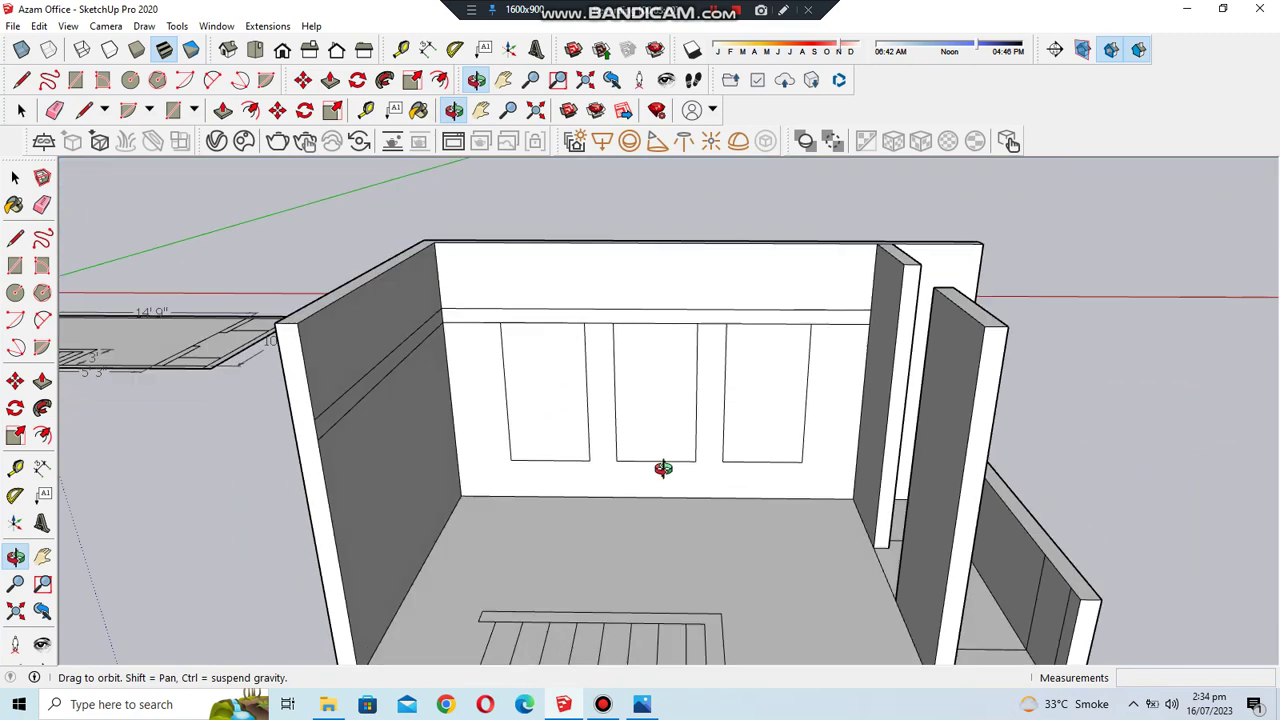
scroll(680, 362, "up", 3)
scroll(591, 480, "down", 1)
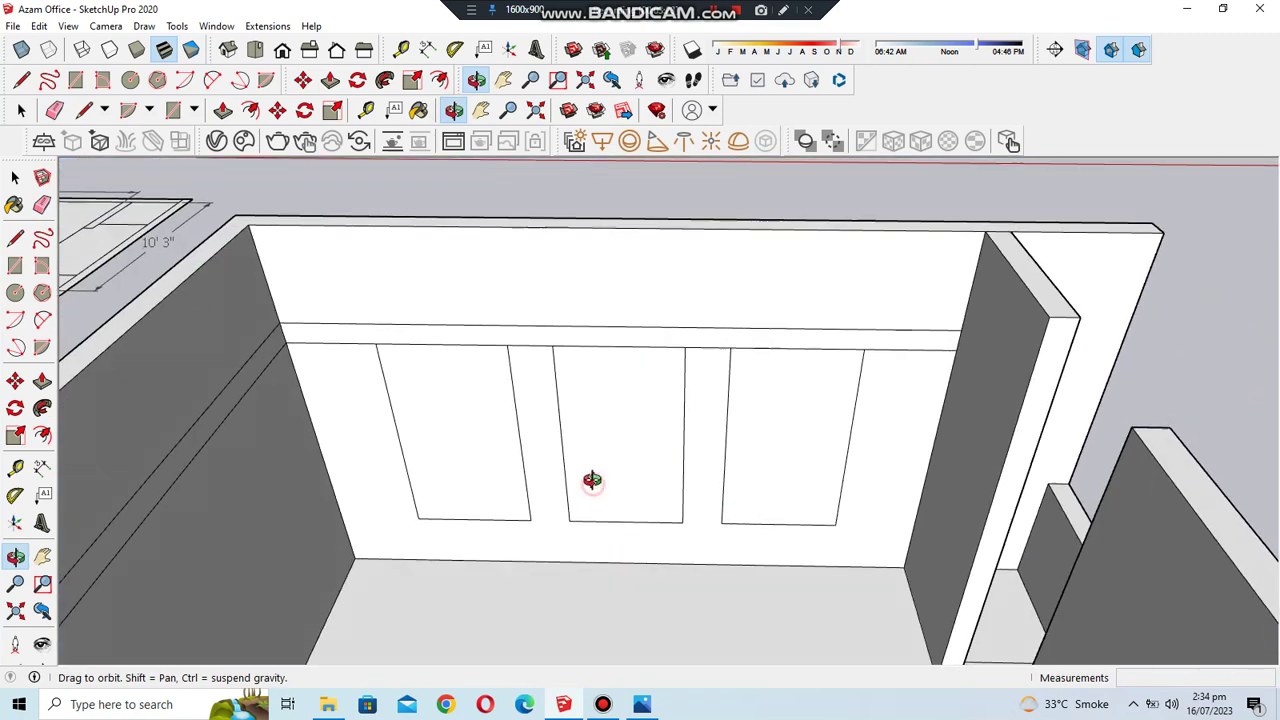
left_click(223, 110)
left_click(442, 480)
left_click(436, 510)
left_click(434, 498)
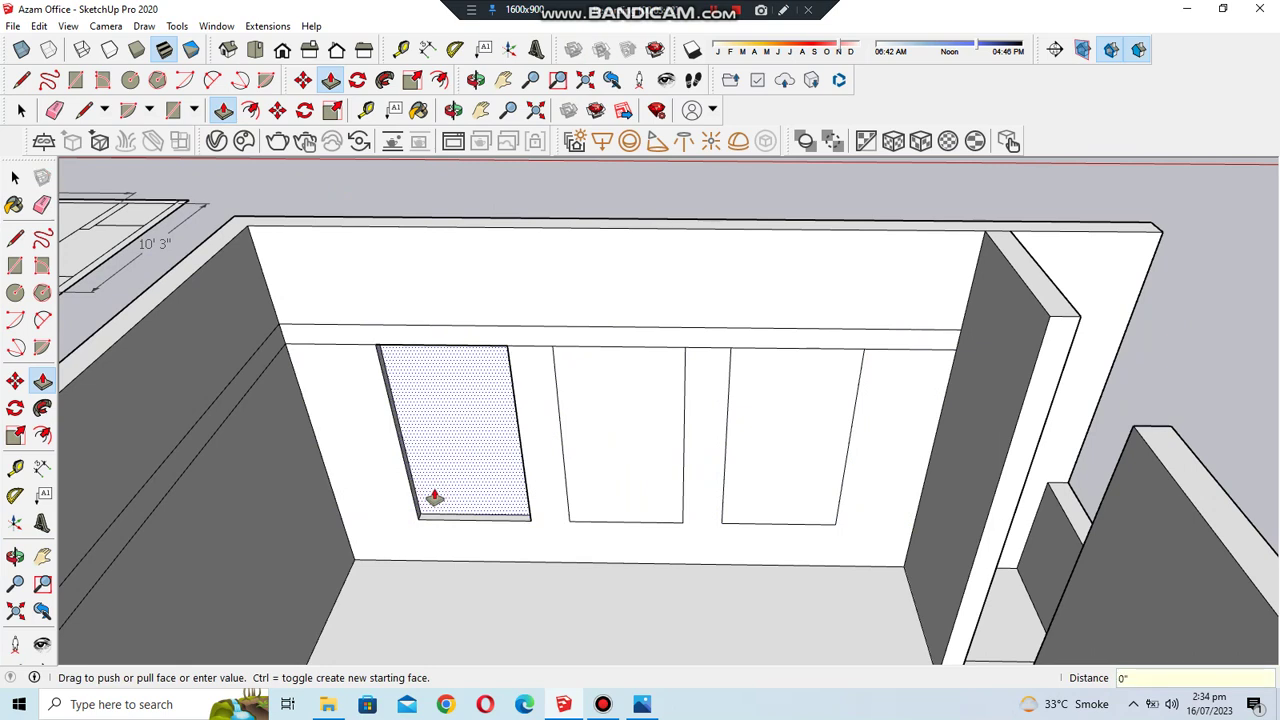
left_click(445, 499)
- Recess the middle and right panels by the same depth
double_click(634, 446)
double_click(749, 457)
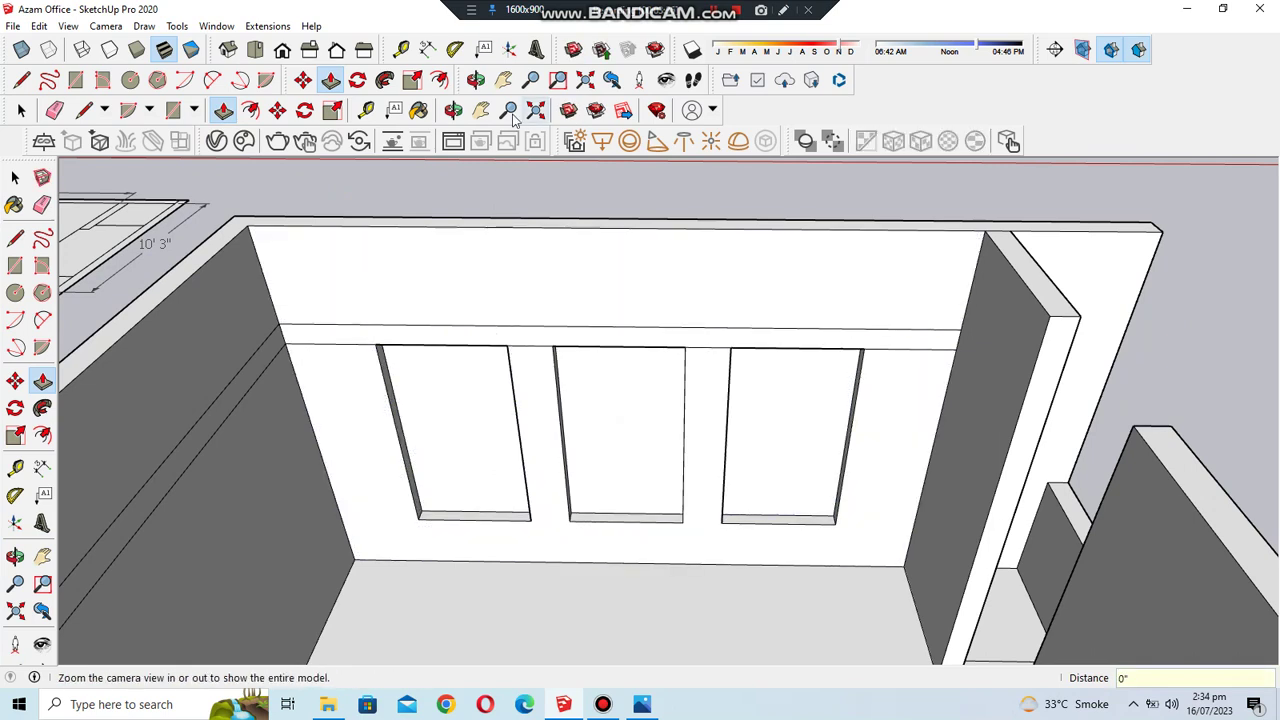
left_click(453, 110)
mouse_move(849, 314)
left_mouse_down()
mouse_move(747, 428)
mouse_move(806, 566)
mouse_move(820, 226)
mouse_move(734, 374)
mouse_move(470, 542)
mouse_move(437, 386)
mouse_move(600, 350)
left_mouse_up()
- Draw a 2' 6" line on the floor near the stairs
key("l")
scroll(777, 334, "down", 3)
scroll(700, 490, "down", 2)
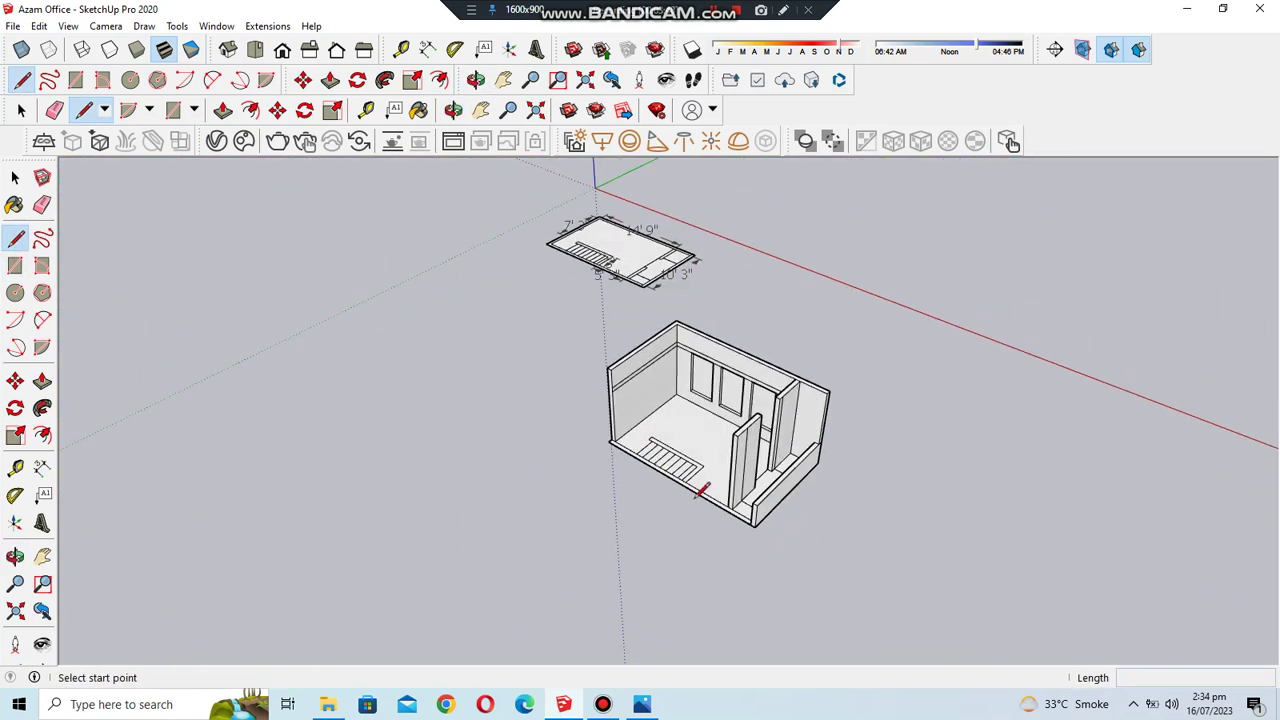
scroll(700, 490, "up", 5)
scroll(723, 457, "up", 1)
left_click(718, 462)
scroll(600, 435, "down", 1)
left_click(581, 430)
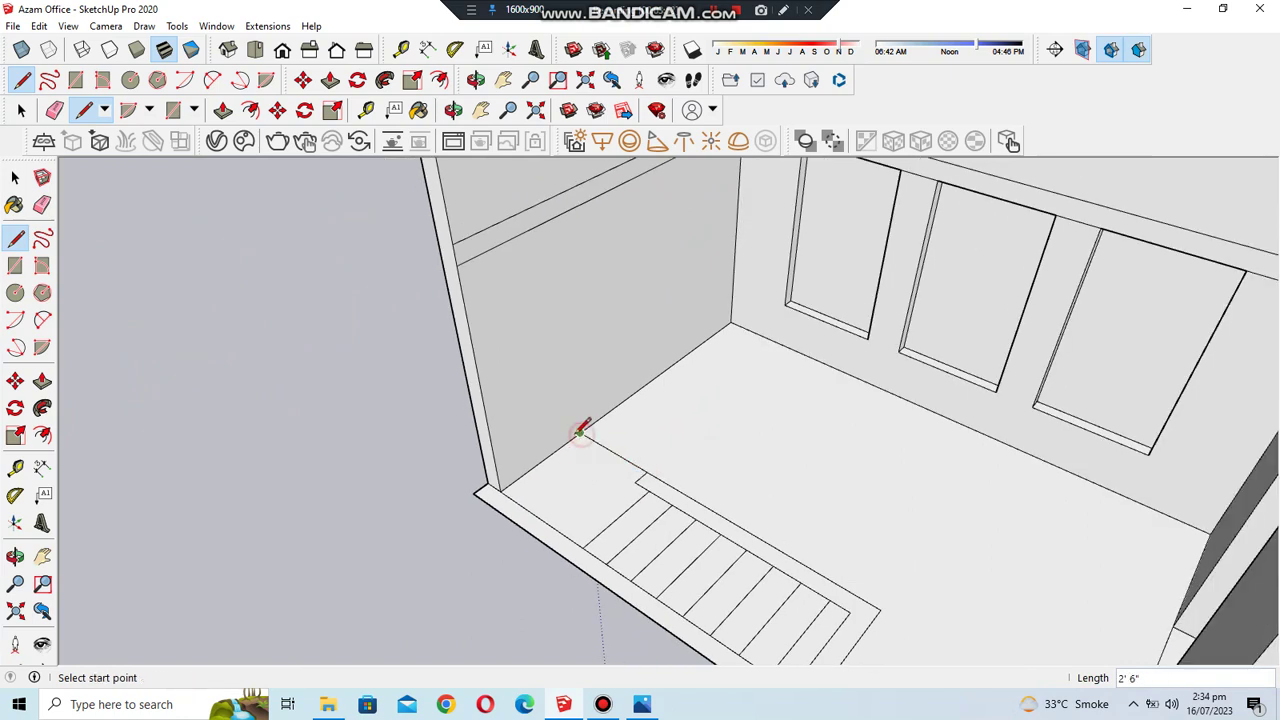
left_click(581, 430)
scroll(580, 425, "down", 2)
- Orbit around the room and bring up the room-corner reference photo
middle_click_drag(580, 423, 571, 297)
left_click(453, 110)
mouse_move(766, 469)
left_mouse_down()
mouse_move(586, 477)
mouse_move(451, 523)
mouse_move(646, 340)
mouse_move(636, 412)
mouse_move(674, 431)
left_mouse_up()
left_click(643, 704)
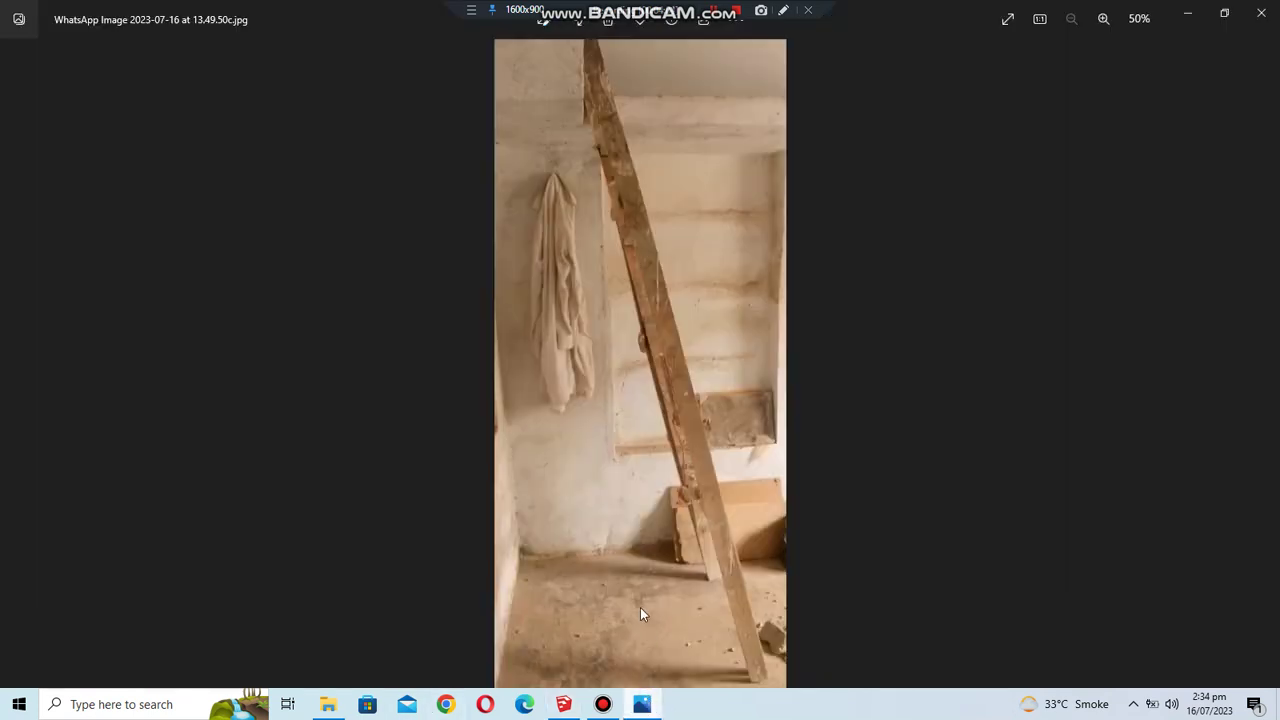
scroll(641, 608, "down", 1)
scroll(640, 607, "down", 1)
scroll(640, 607, "down", 1)
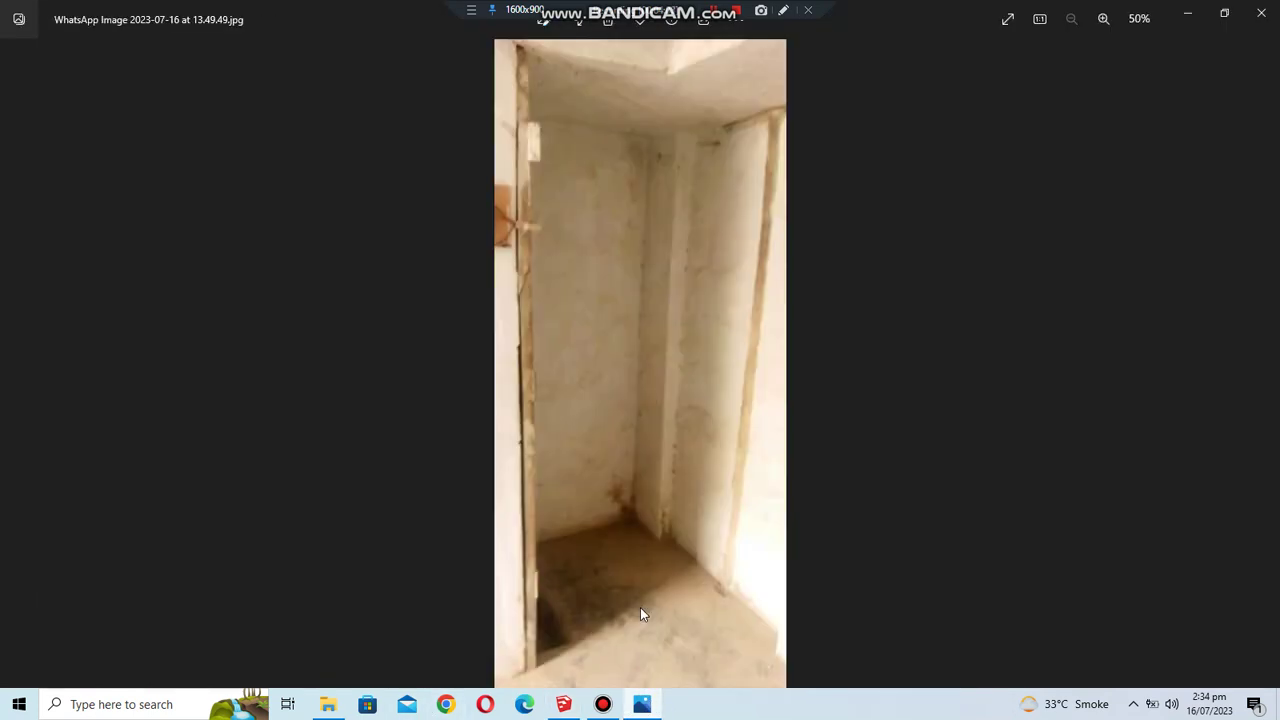
scroll(641, 608, "down", 1)
scroll(640, 614, "down", 1)
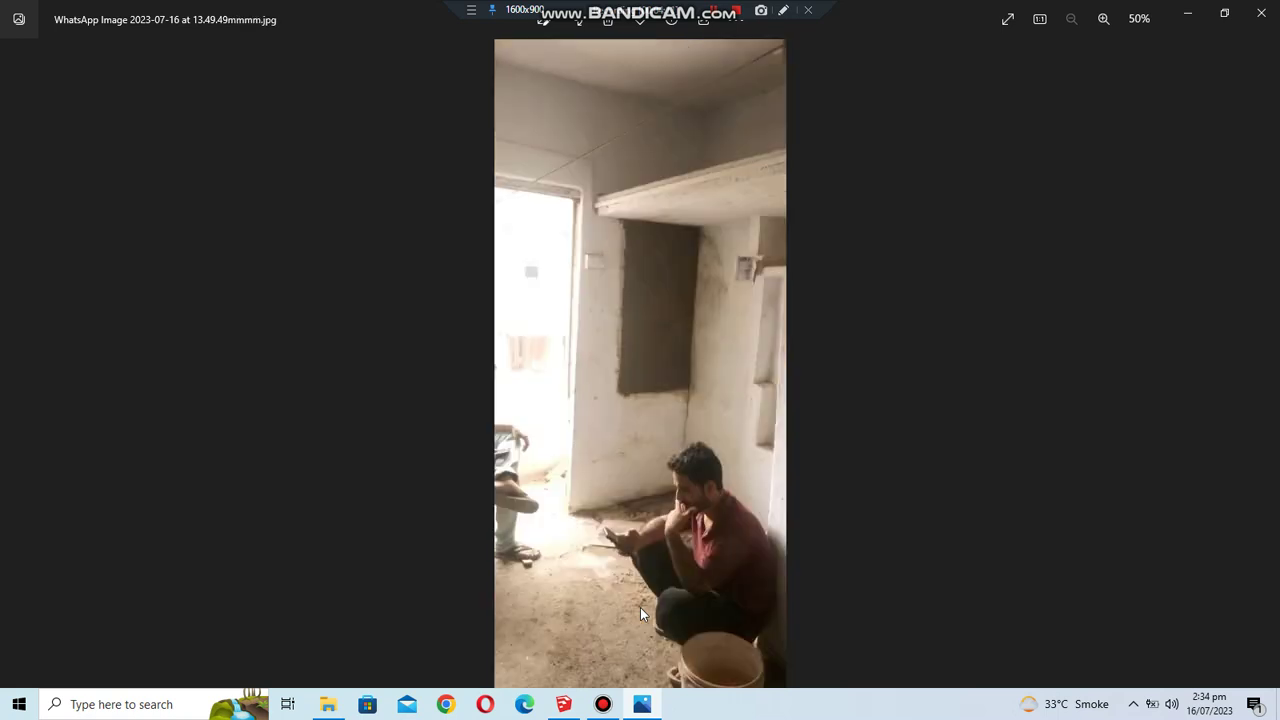
scroll(640, 614, "down", 1)
scroll(640, 614, "down", 1)
scroll(640, 614, "down", 1)
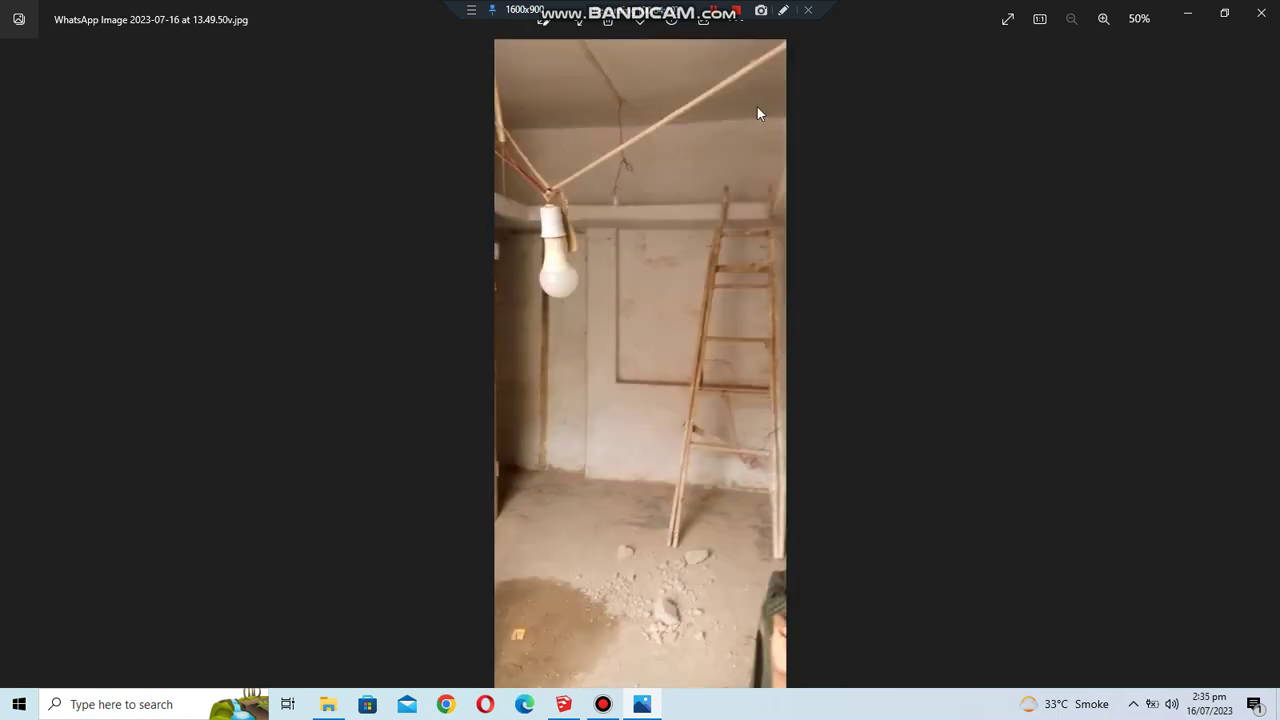
scroll(660, 360, "up", 3, "ctrl")
scroll(683, 380, "up", 2, "ctrl")
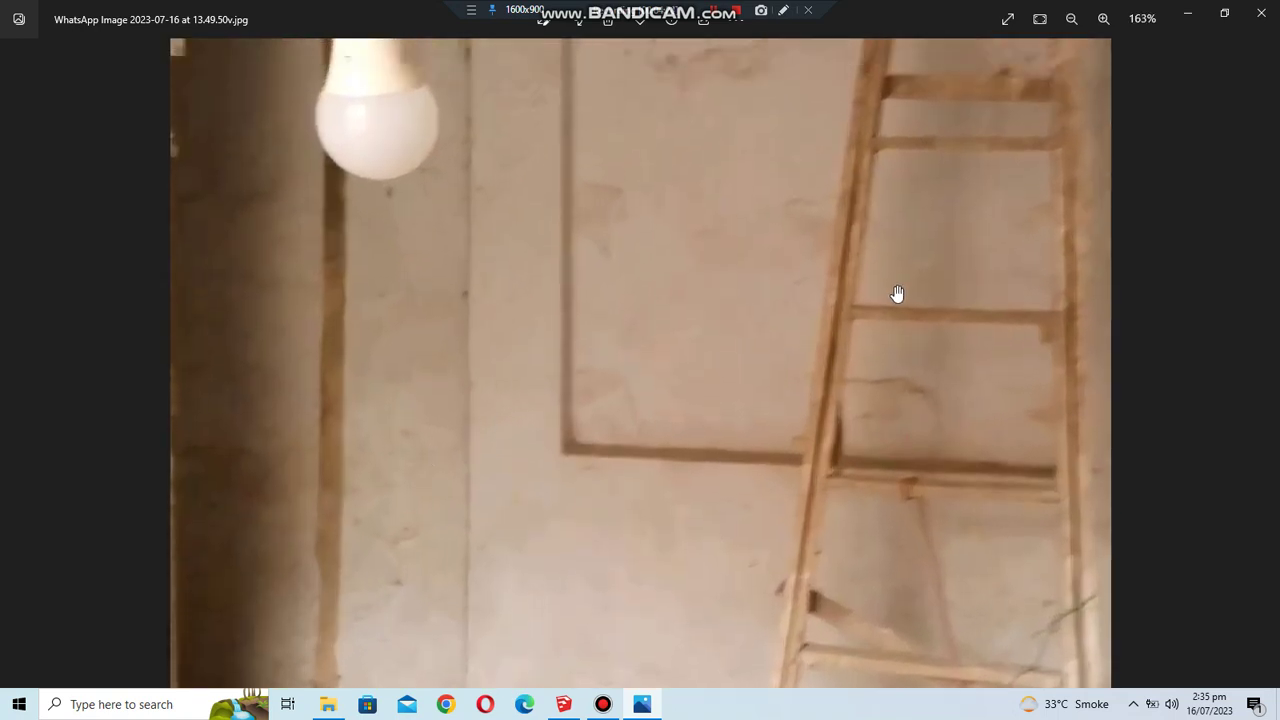
left_click_drag(894, 294, 663, 337)
scroll(663, 337, "down", 4, "ctrl")
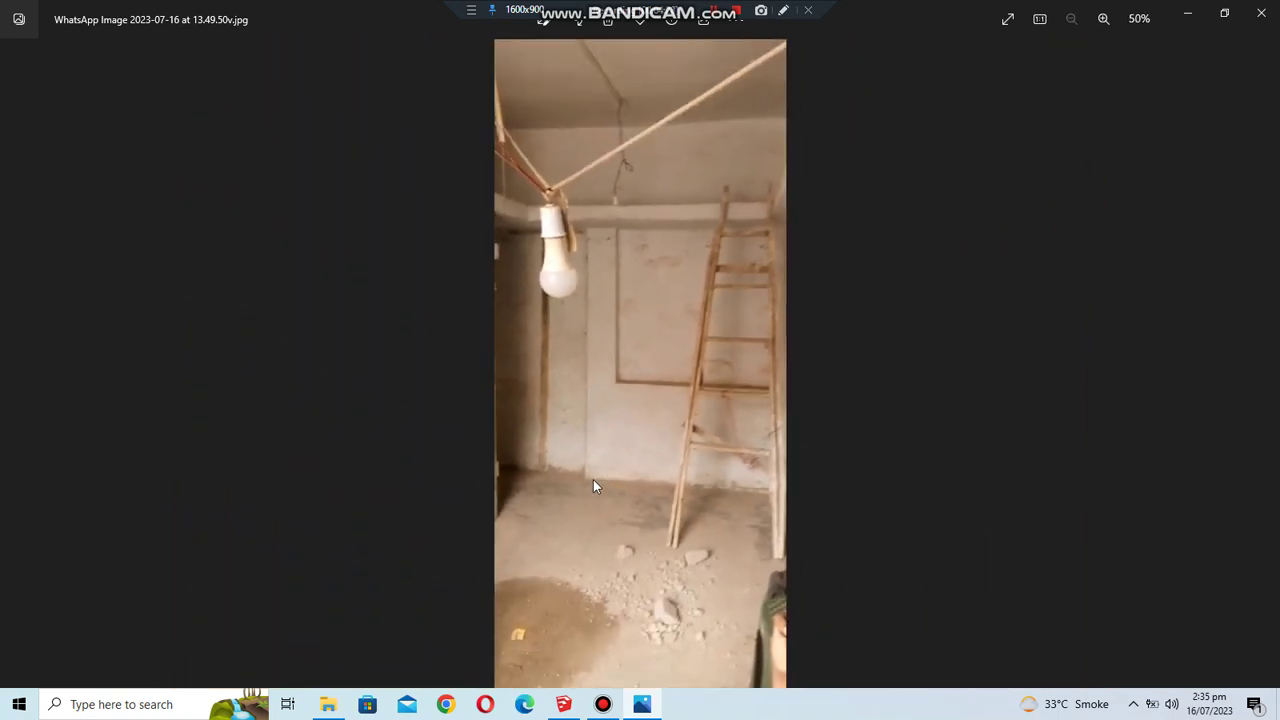
scroll(528, 511, "down", 1)
scroll(506, 548, "down", 1)
scroll(506, 552, "up", 1)
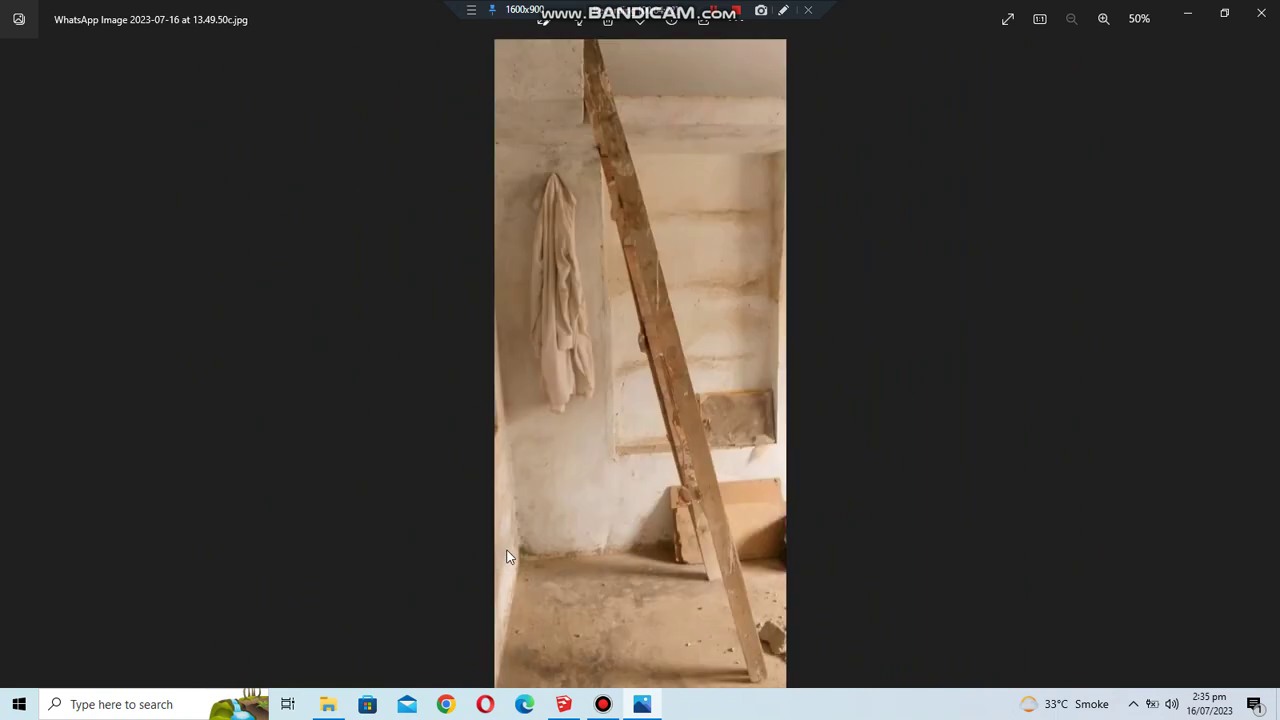
scroll(506, 557, "down", 1)
scroll(518, 537, "down", 1)
scroll(517, 535, "down", 1)
scroll(517, 535, "down", 1)
scroll(518, 537, "up", 1)
scroll(518, 537, "up", 1)
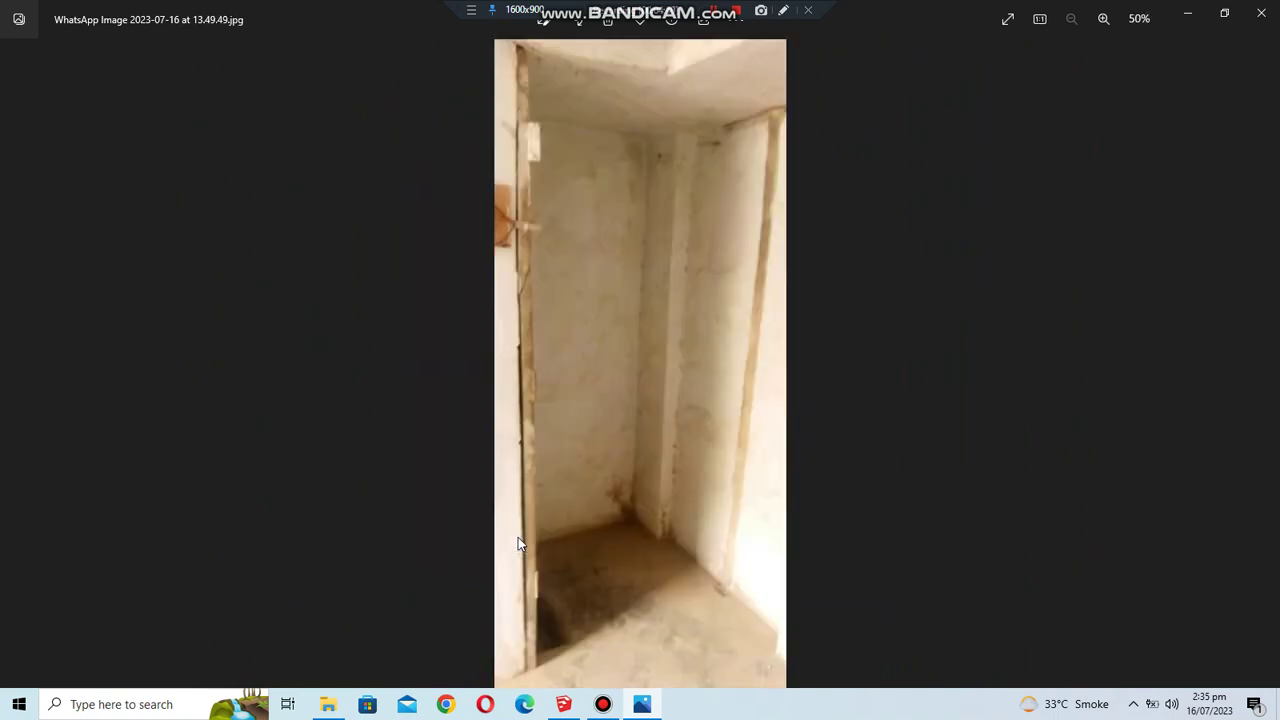
scroll(518, 537, "up", 1)
scroll(713, 488, "up", 3, "ctrl")
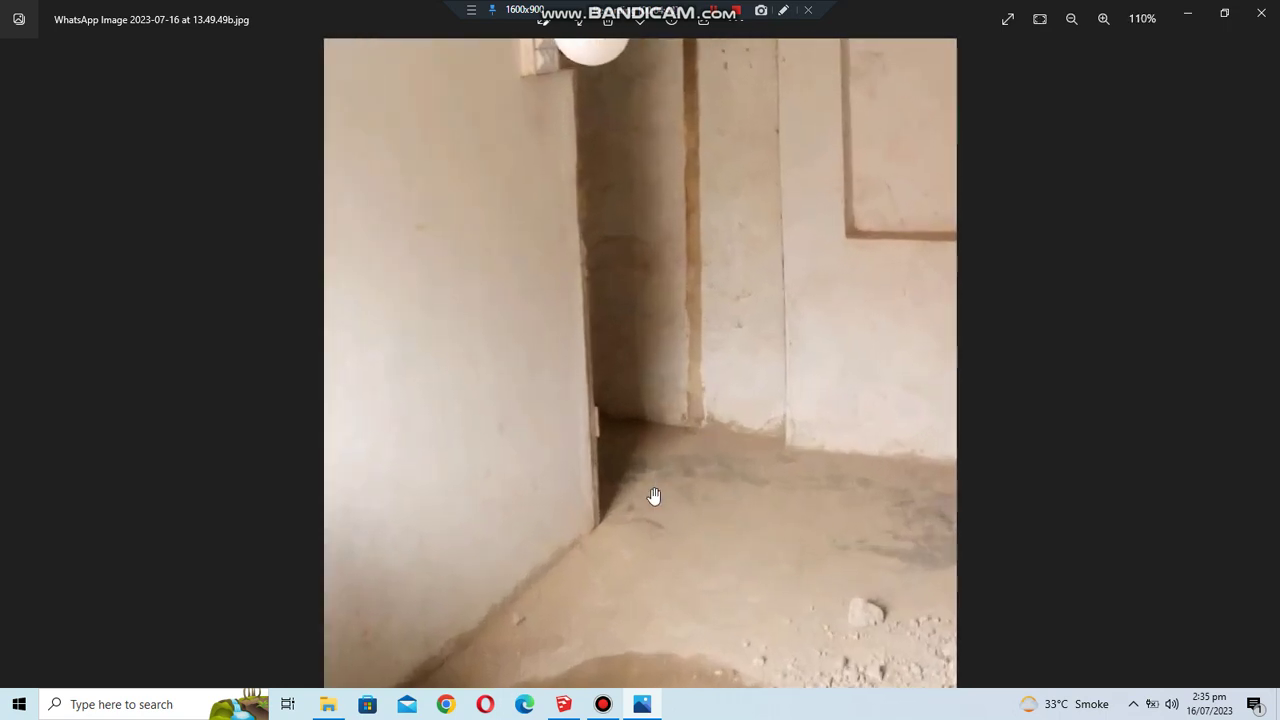
scroll(655, 489, "down", 3, "ctrl")
scroll(694, 251, "up", 4, "ctrl")
scroll(694, 251, "down", 3, "ctrl")
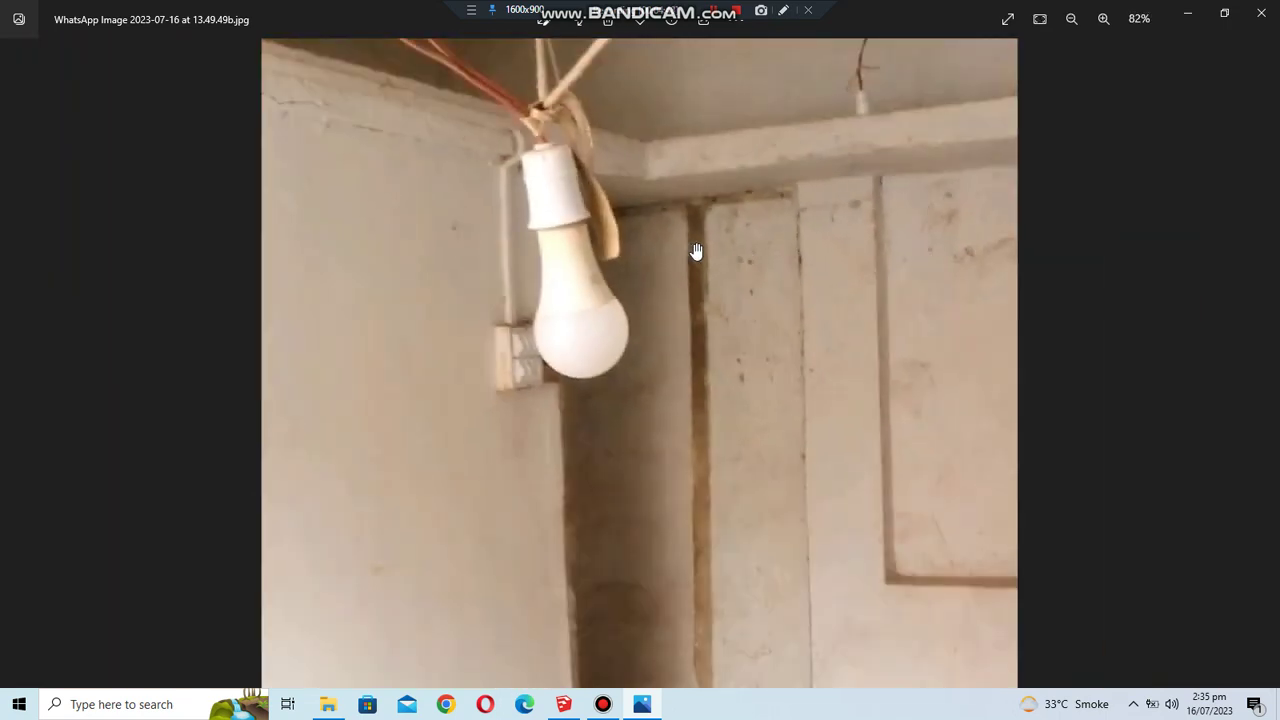
scroll(665, 515, "down", 2, "ctrl")
left_click(577, 710)
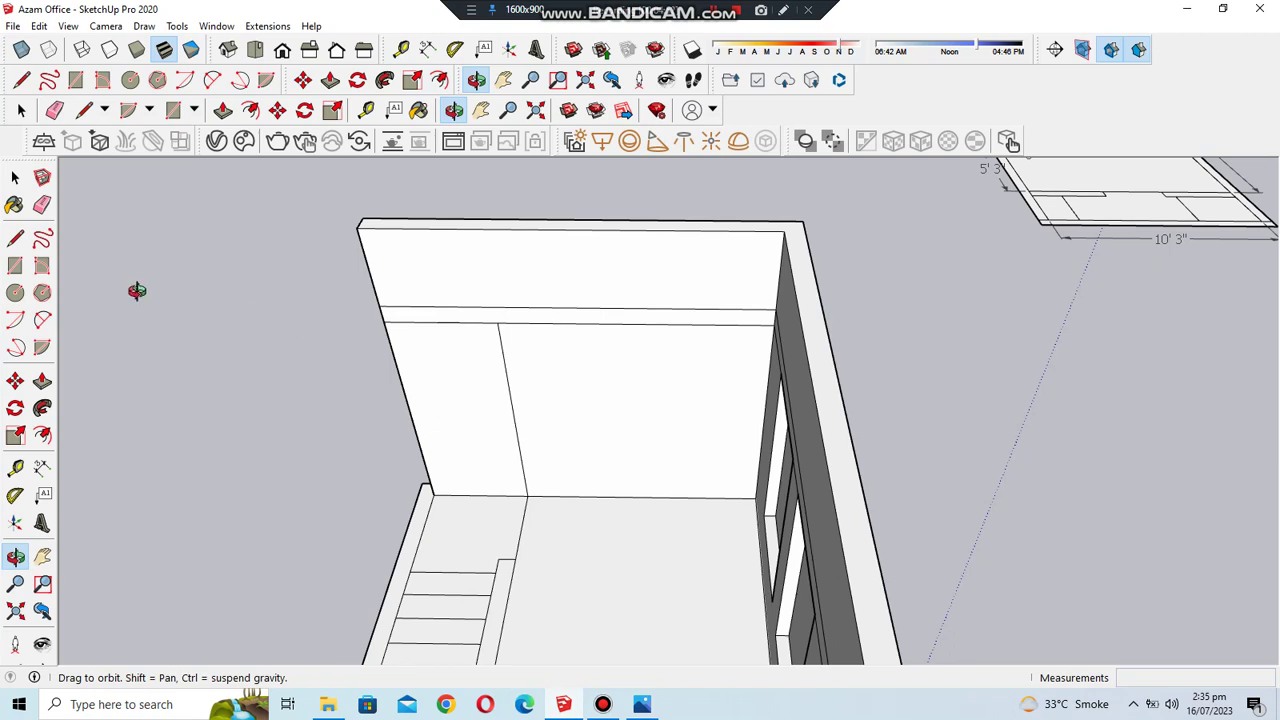
- Draw a vertical edge on the back wall with the Line tool
key("l")
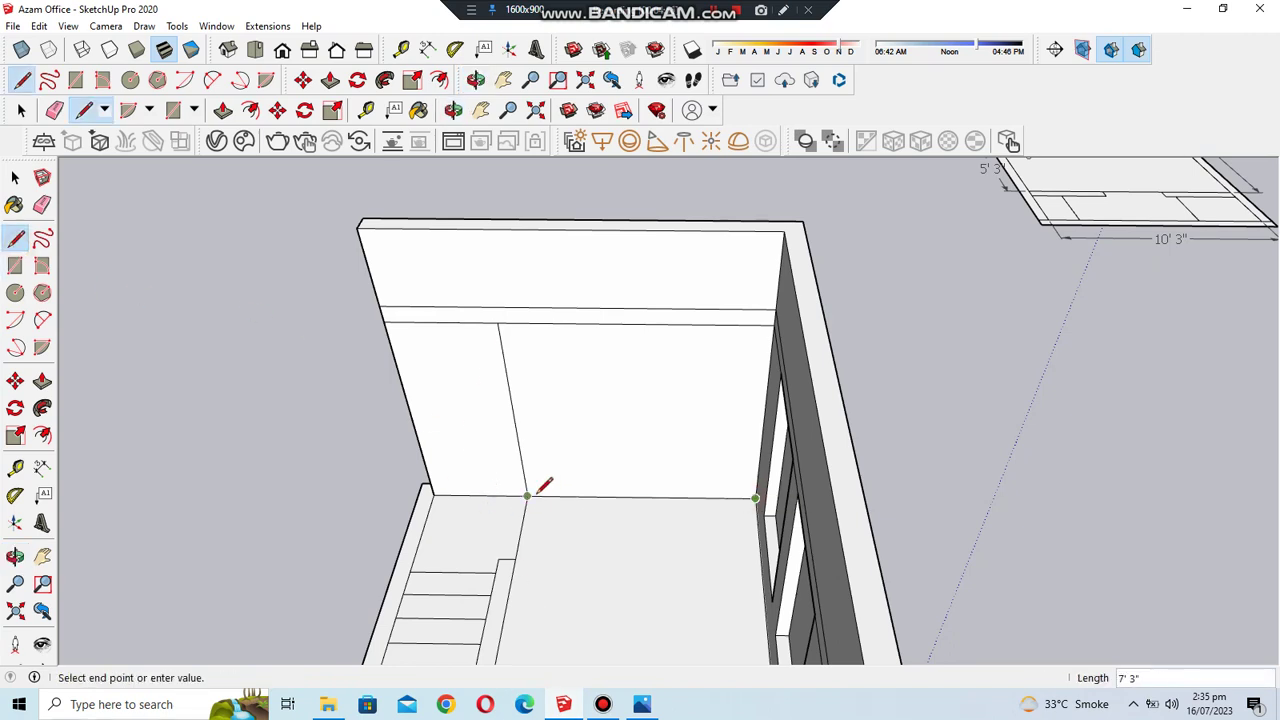
scroll(545, 496, "up", 3)
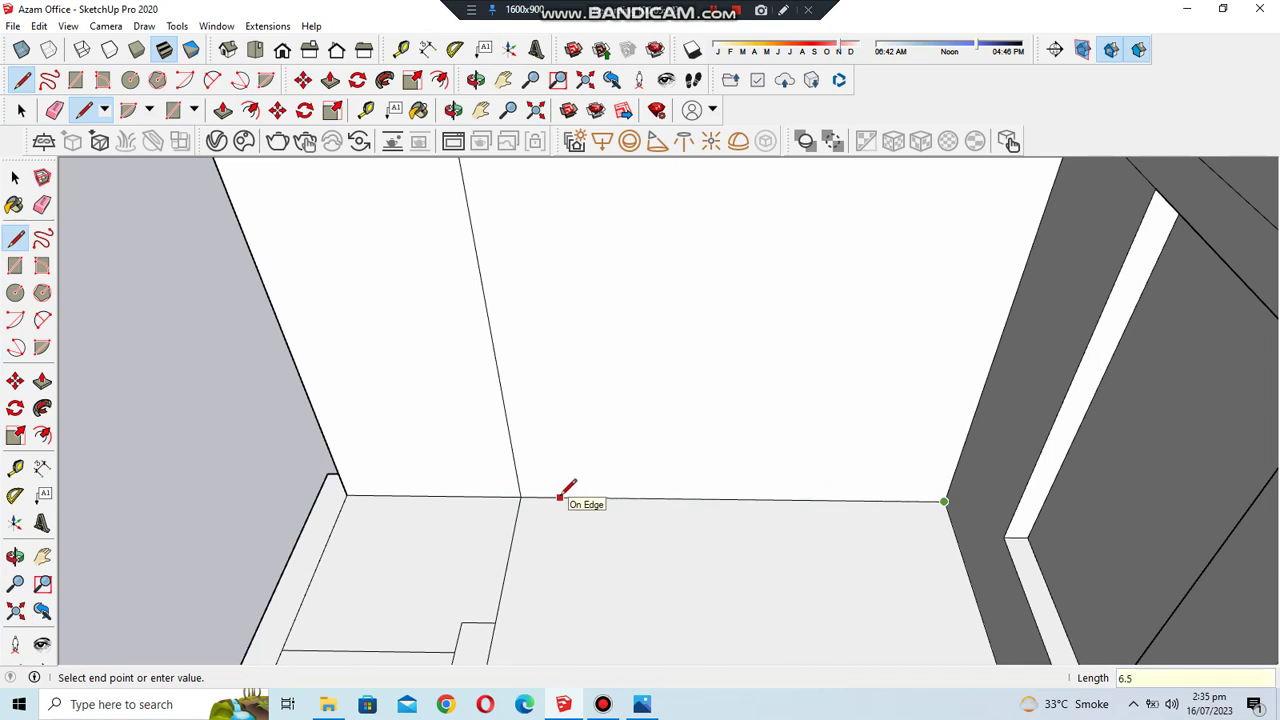
scroll(568, 488, "down", 2)
left_click(562, 496)
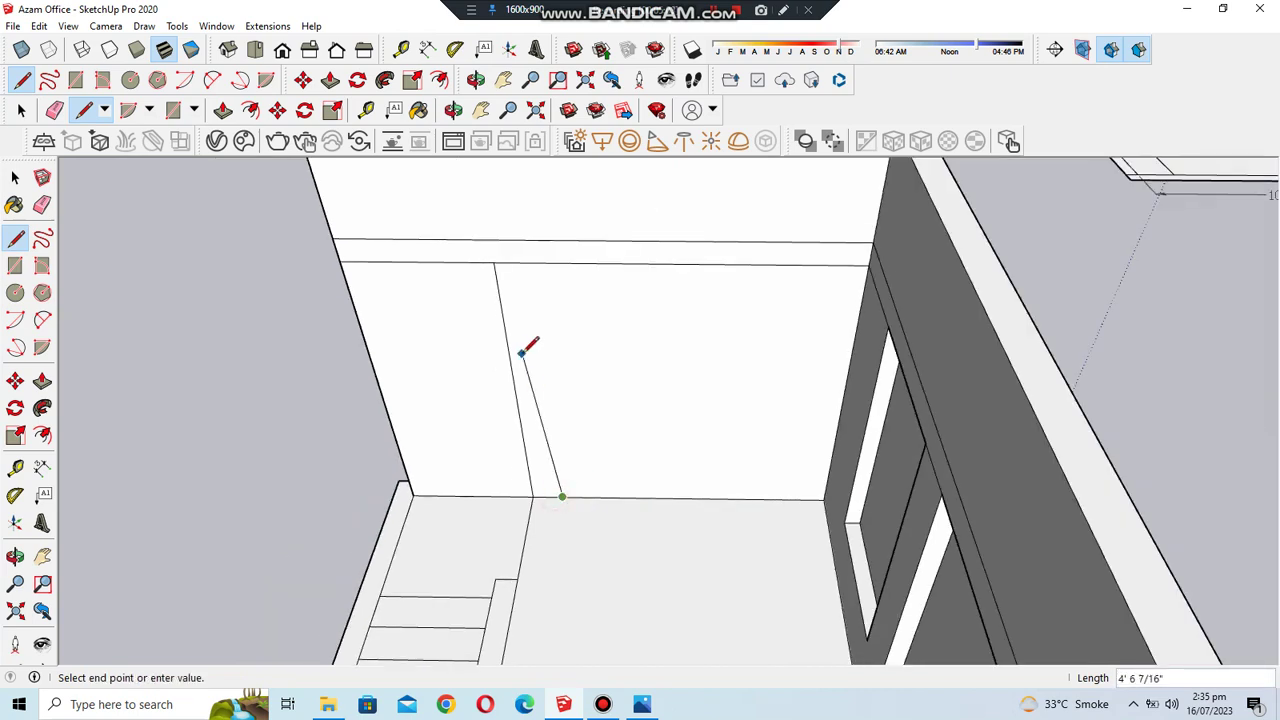
left_click(534, 264)
- Draw the narrow strip's second vertical line from the wall's top edge to the floor
left_click(44, 204)
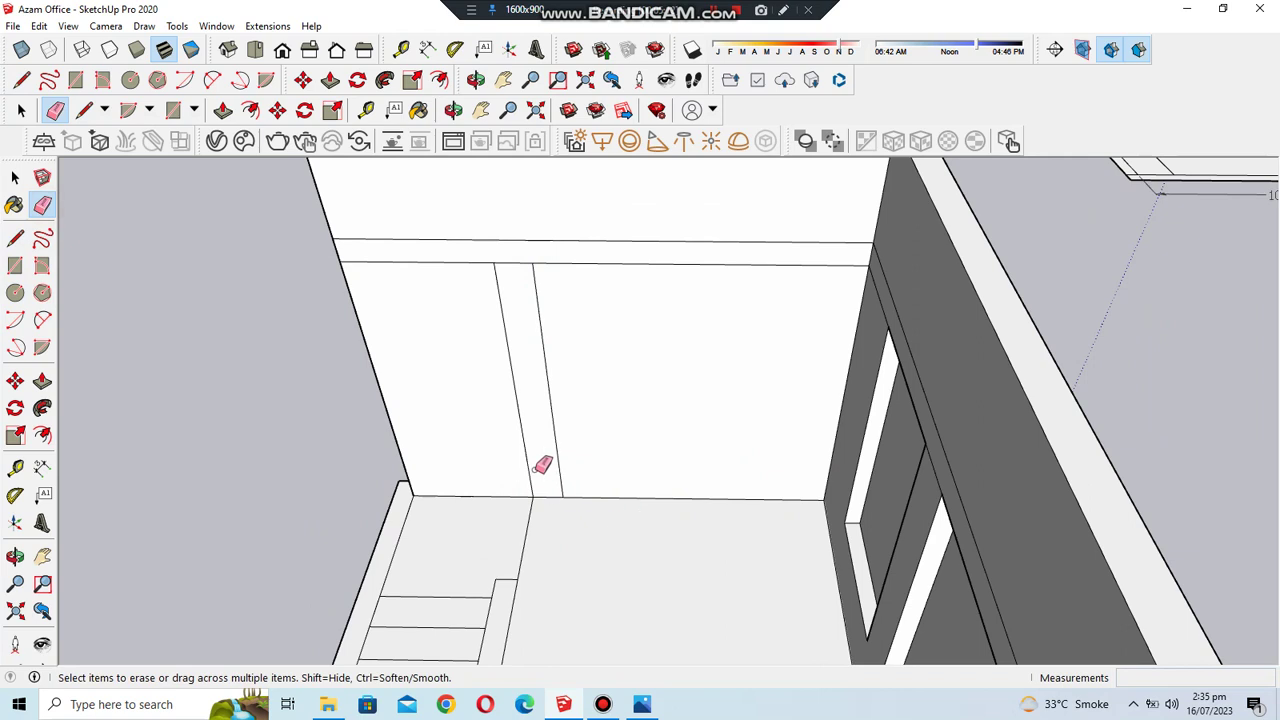
scroll(745, 453, "down", 2)
middle_click_drag(745, 453, 654, 457)
key("l")
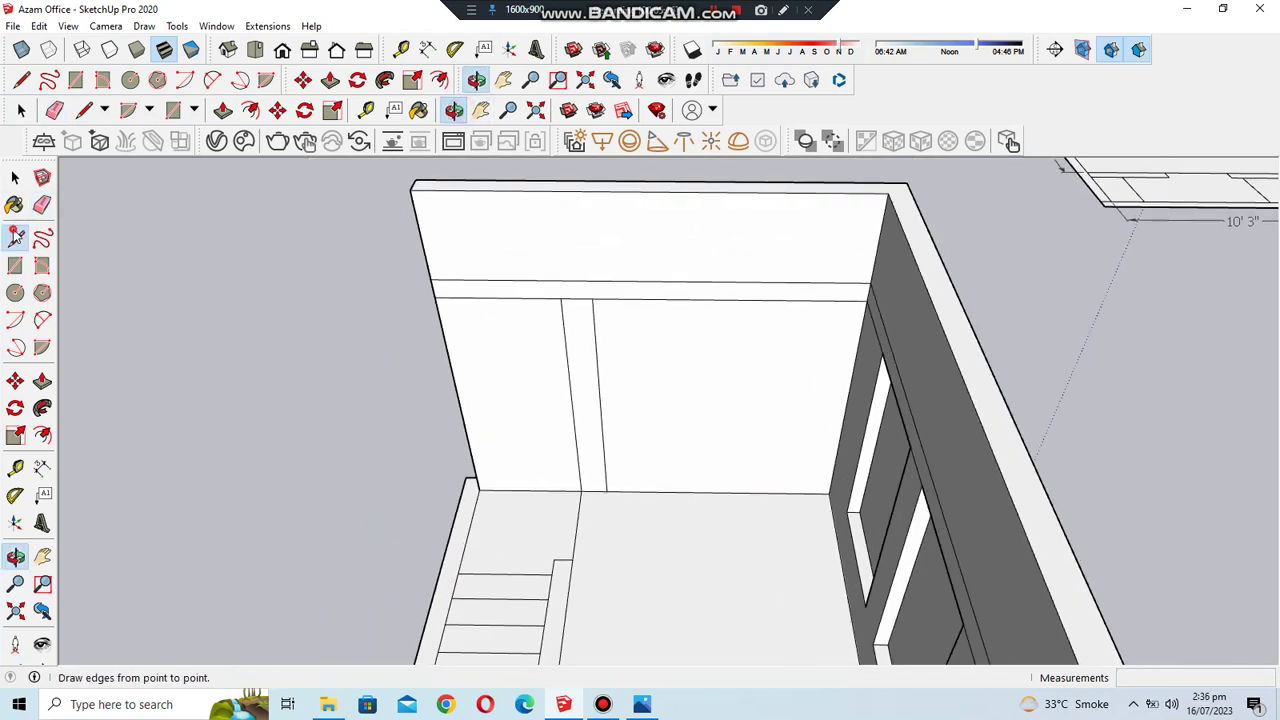
left_click(658, 707)
left_click(648, 704)
left_click(592, 299)
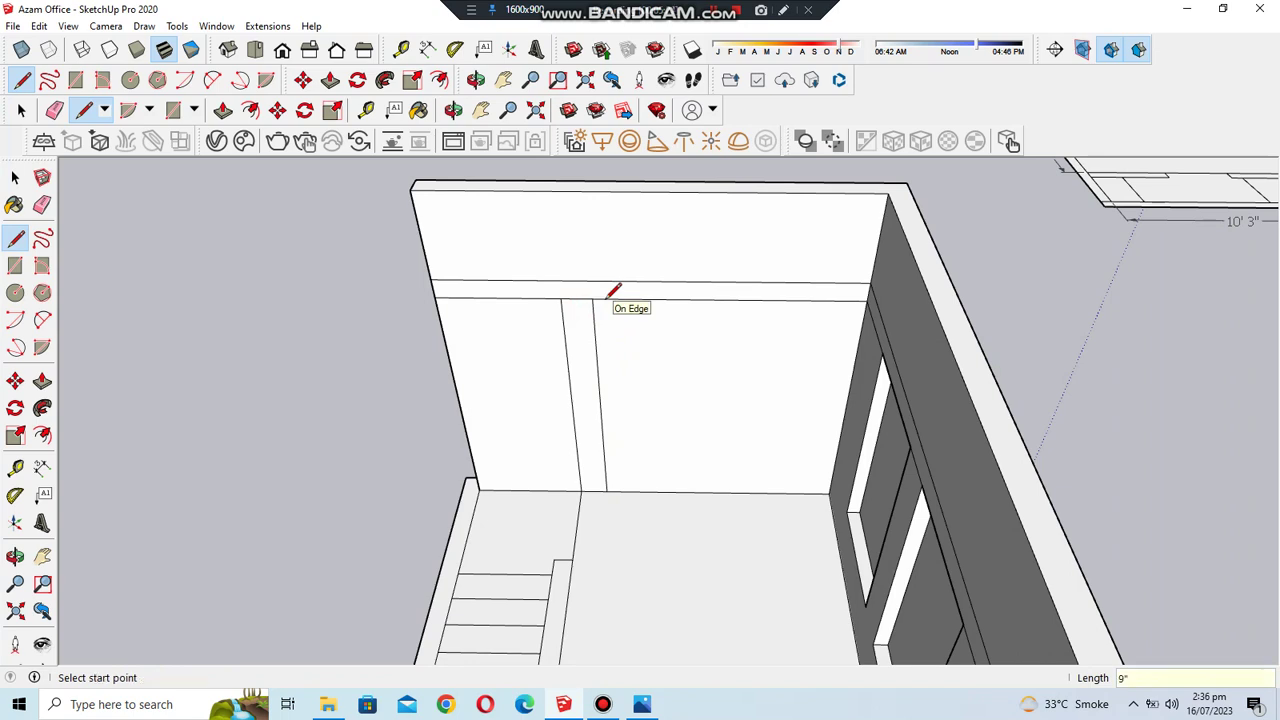
left_click(637, 488)
middle_click_drag(637, 488, 760, 457)
- Step through the reference photos, including the cupboard corner photo
left_click(645, 708)
left_click(645, 708)
left_click(642, 704)
key("Left")
key("Left")
key("Left")
key("Left")
key("Left")
key("Left")
key("Right")
left_click(566, 708)
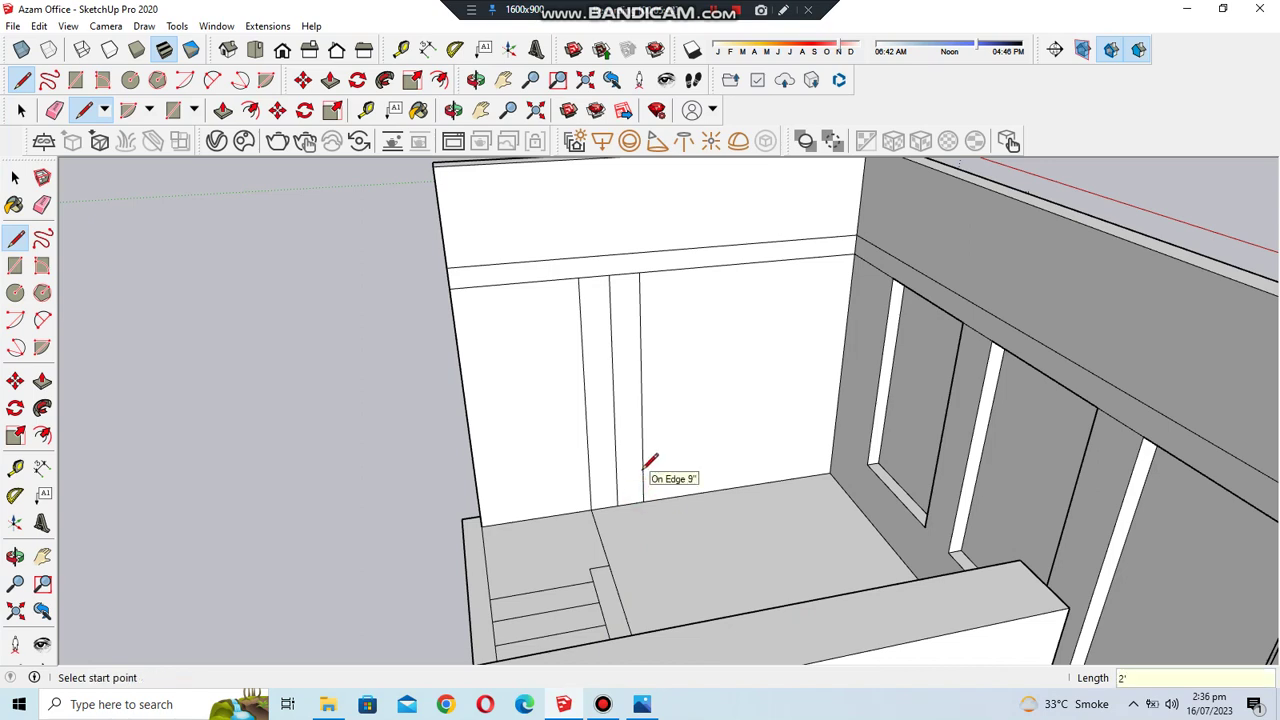
- Draw the panel's bottom edge to the right wall, cancelling the unfinished side edge
left_click(830, 418)
left_click(809, 417)
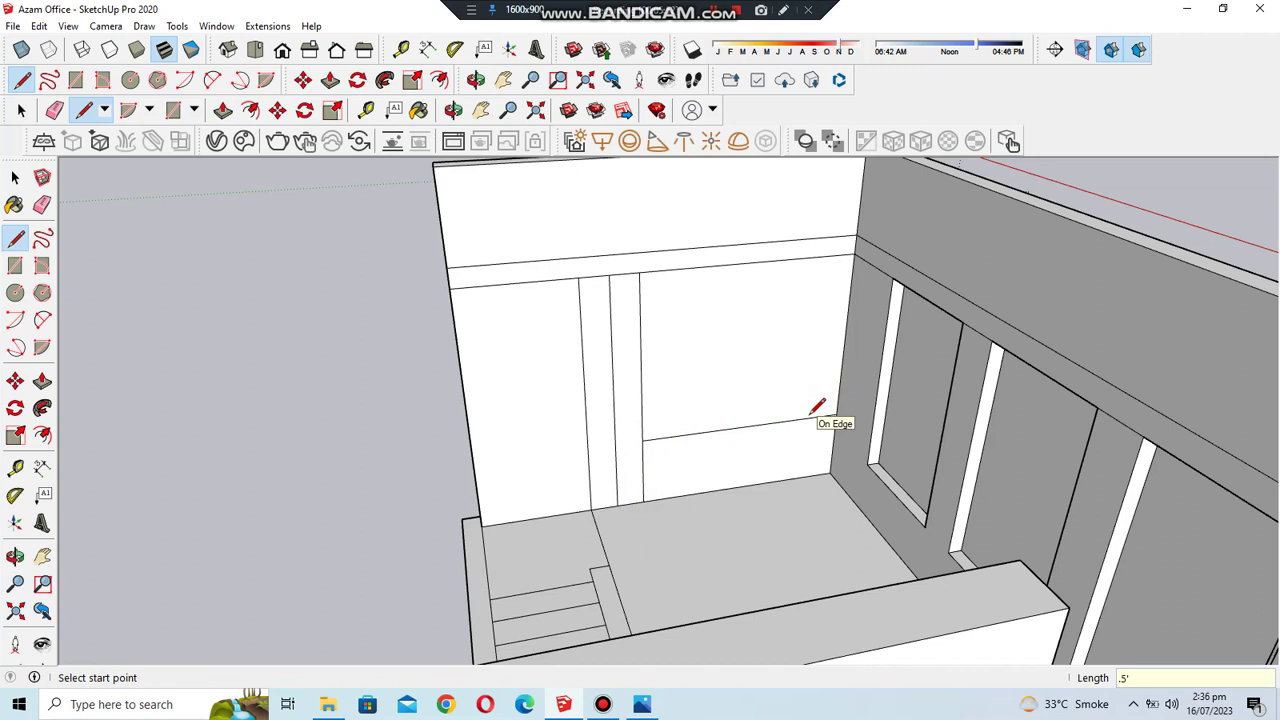
key("Escape")
left_click(42, 204)
scroll(851, 417, "up", 3)
- Orbit lower toward the back wall and push the outlined panel face inward
scroll(810, 408, "up", 3)
scroll(810, 408, "down", 3)
middle_click_drag(683, 508, 500, 514)
scroll(546, 521, "up", 3)
left_click_drag(546, 521, 517, 546)
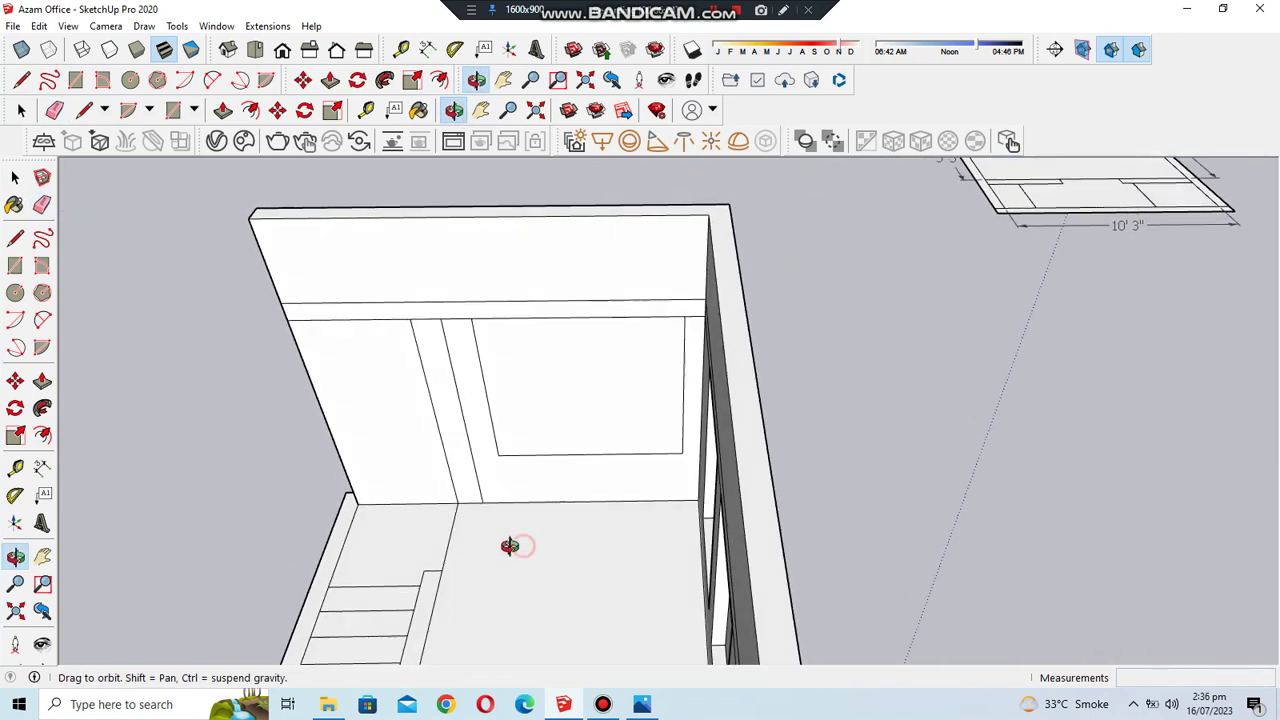
left_click(223, 110)
scroll(570, 437, "up", 3)
left_click(567, 427)
- Push the thin wall face beside the panel in as well
middle_click_drag(567, 427, 623, 449)
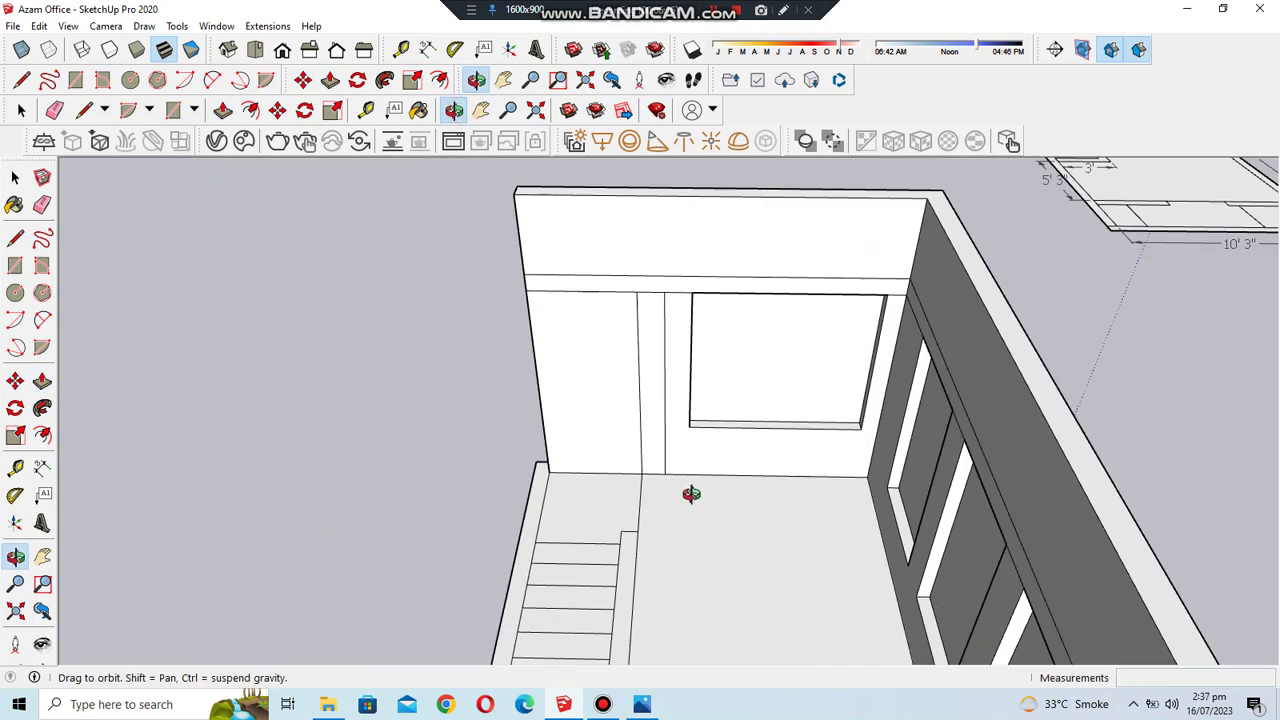
left_click(42, 381)
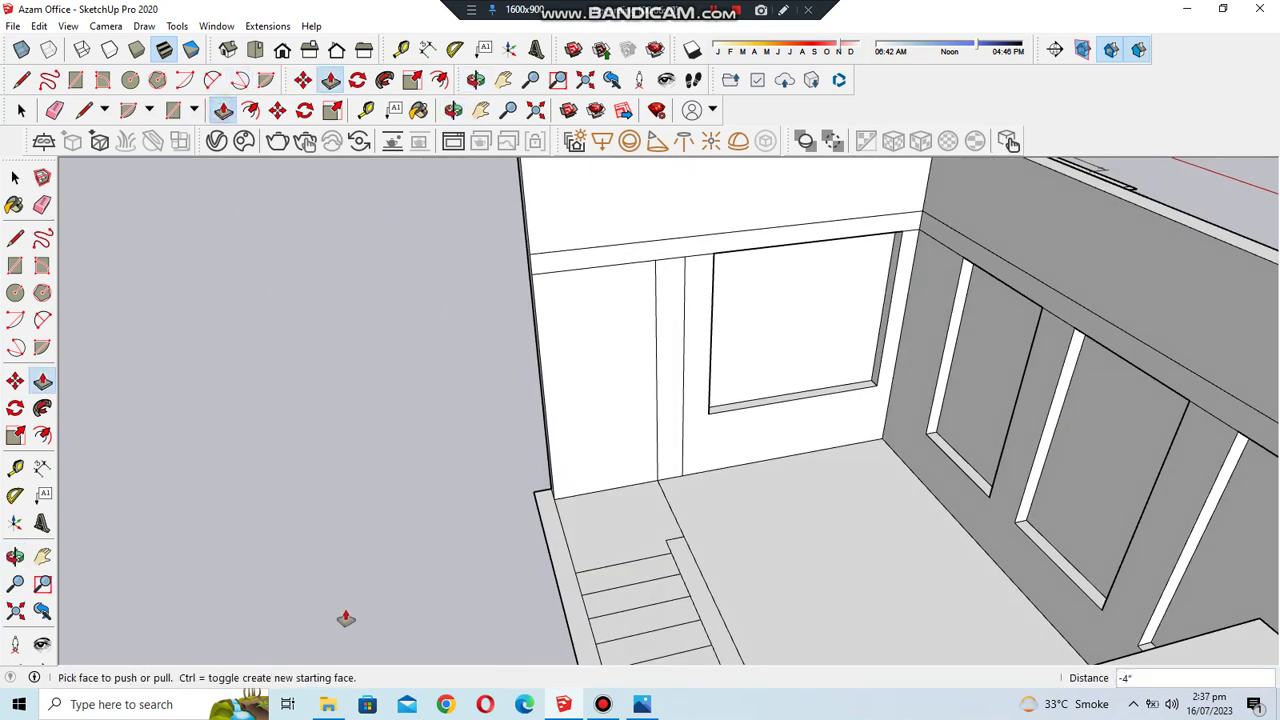
scroll(350, 605, "up", 3)
left_click(664, 428)
left_click(670, 460)
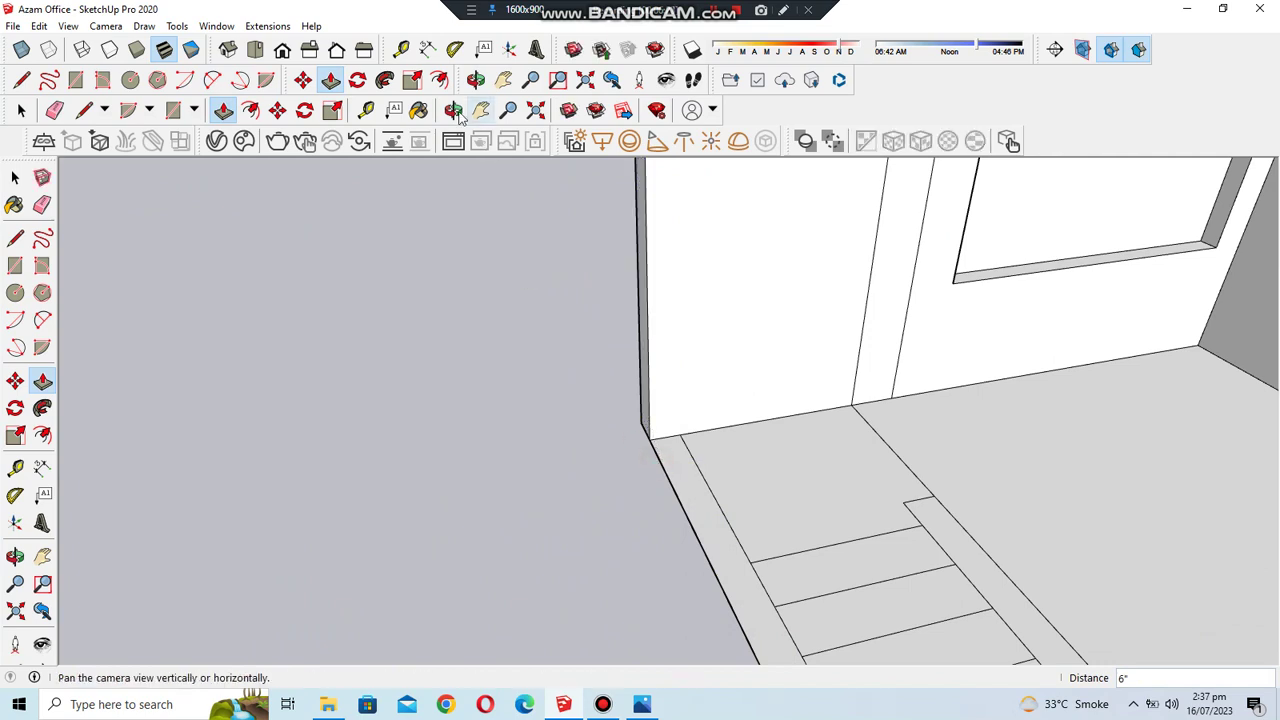
- Orbit over the whole room and compare it against the reference photos
left_click(453, 110)
scroll(417, 623, "down", 5)
left_click_drag(417, 623, 568, 490)
key("alt+Tab")
key("Right")
key("Right")
key("Right")
key("Right")
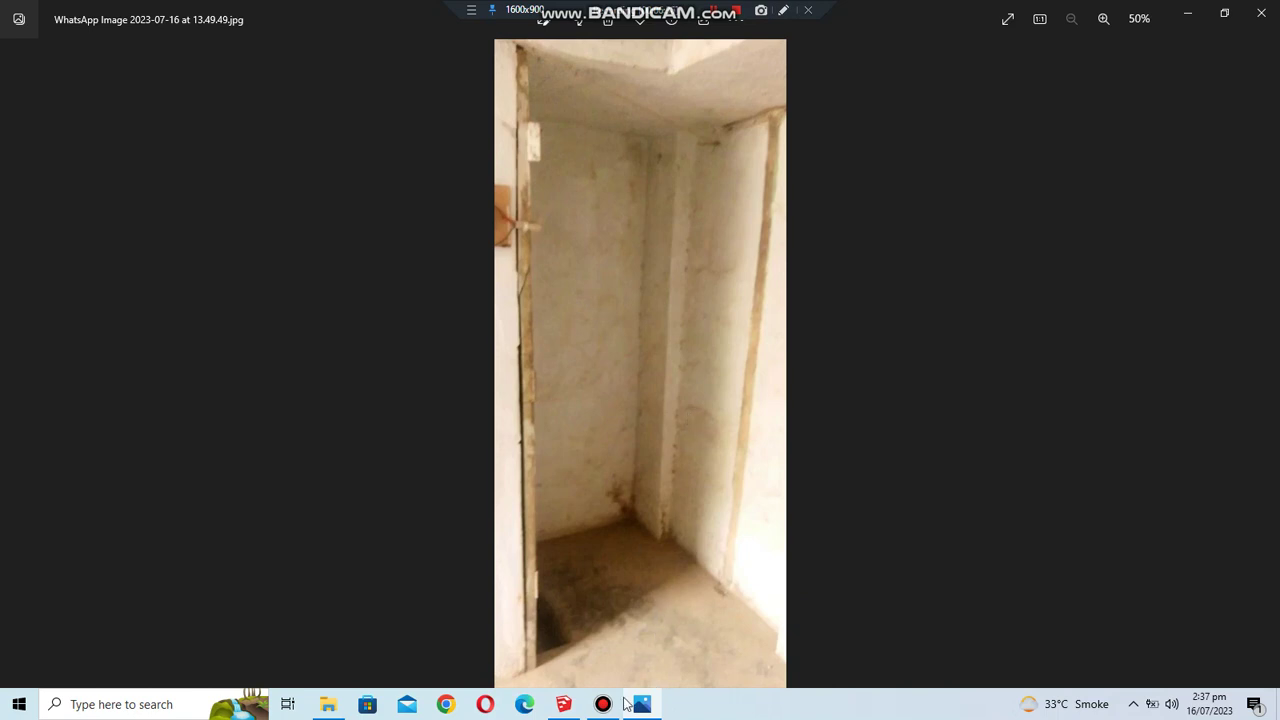
left_click(563, 704)
left_click(499, 491)
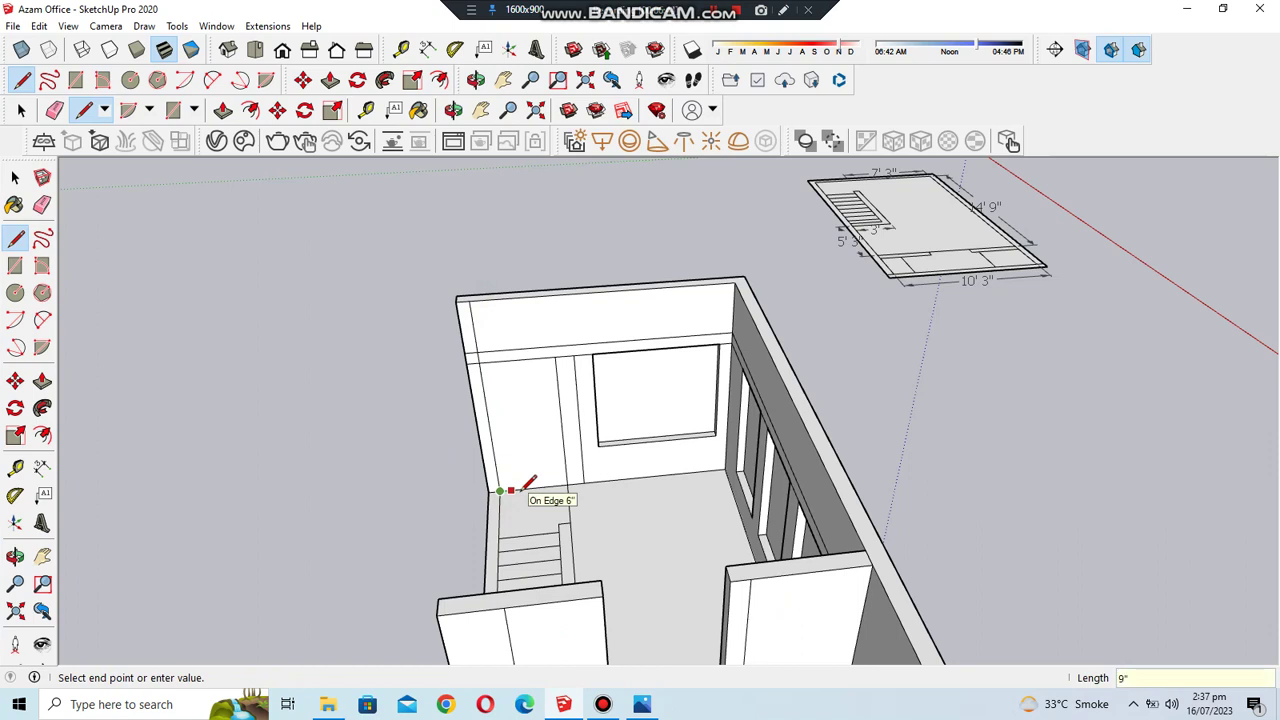
- Erase the old strip line on the back wall and orbit around the room
scroll(531, 483, "up", 2)
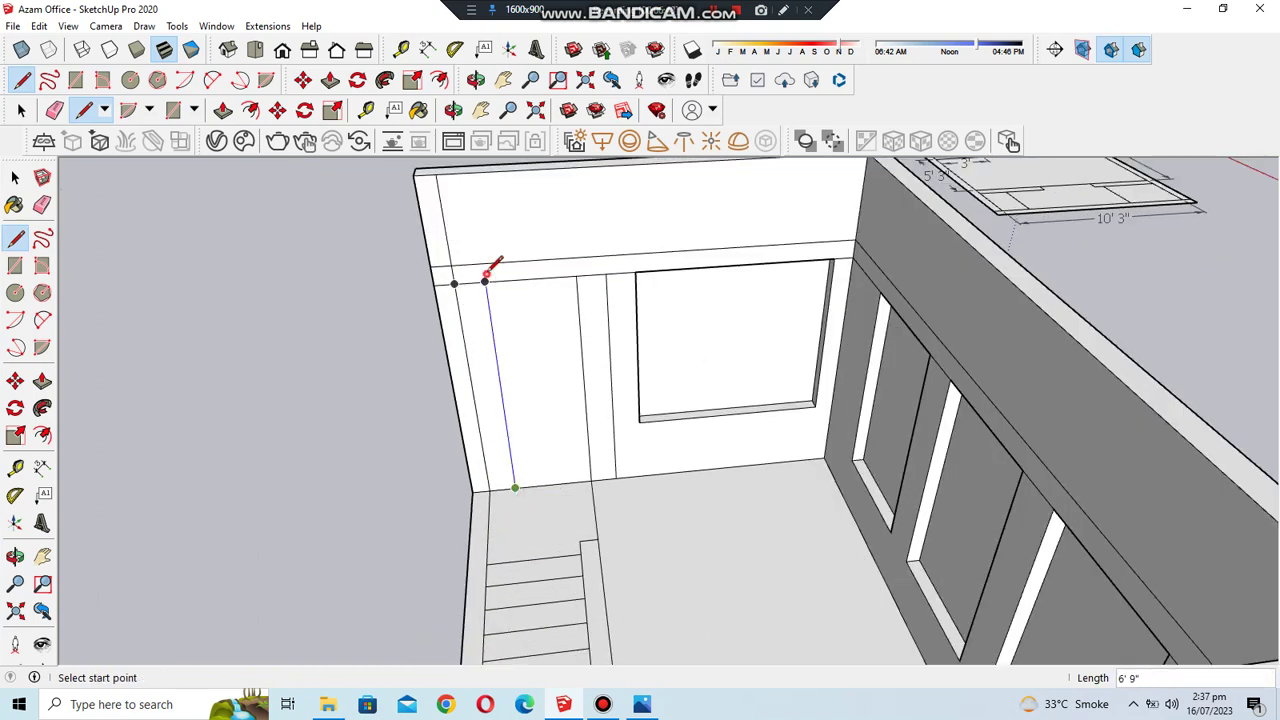
left_click(42, 204)
left_click(588, 440)
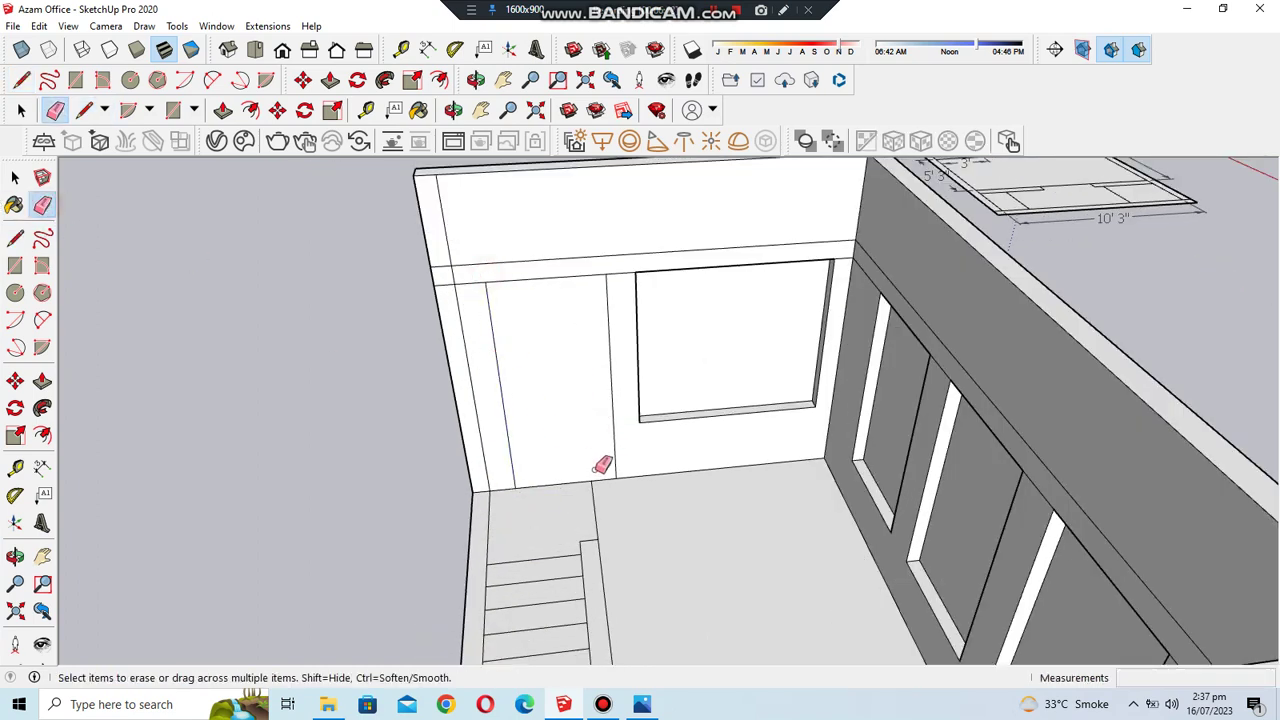
left_click(453, 110)
left_click_drag(800, 480, 774, 508)
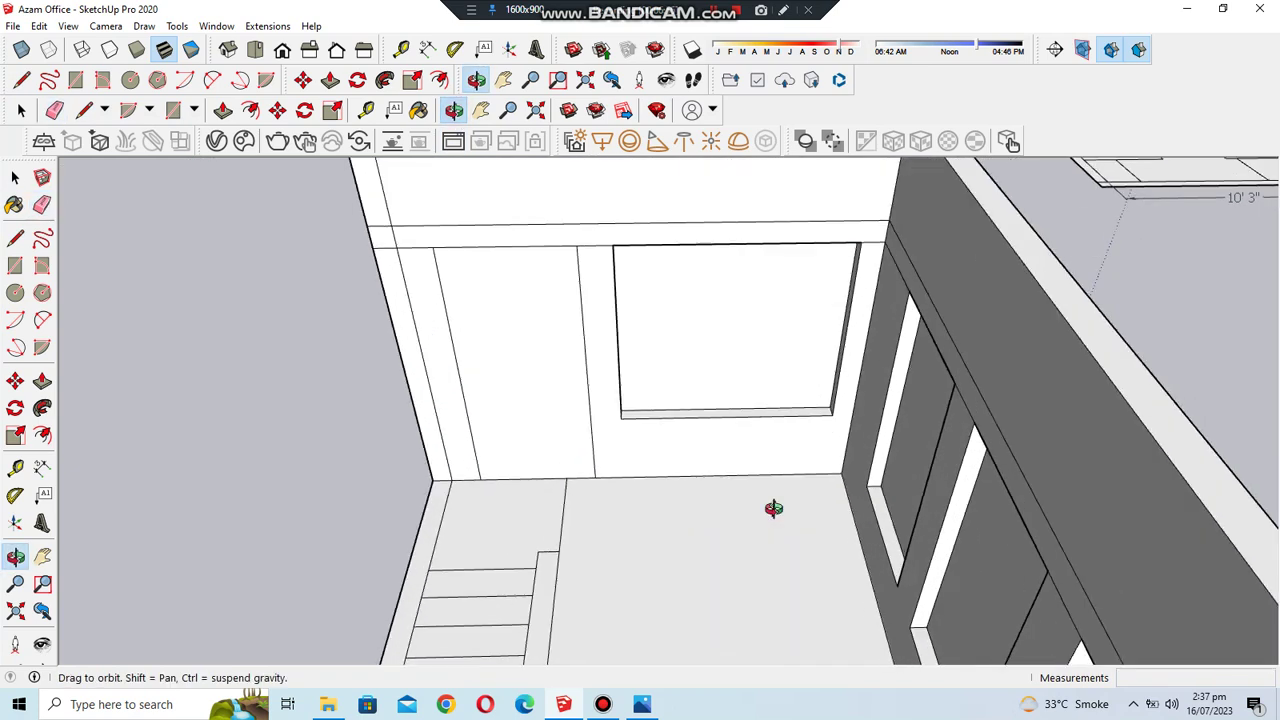
scroll(684, 280, "up", 3)
scroll(657, 254, "down", 5)
scroll(677, 409, "down", 3)
- Push/Pull the strip beside the stair up 6' 9" into a partition wall, then orbit to inspect it
left_click(453, 110)
mouse_move(886, 491)
left_mouse_down()
mouse_move(271, 571)
mouse_move(745, 515)
left_mouse_up()
scroll(800, 440, "up", 5)
left_click(223, 110)
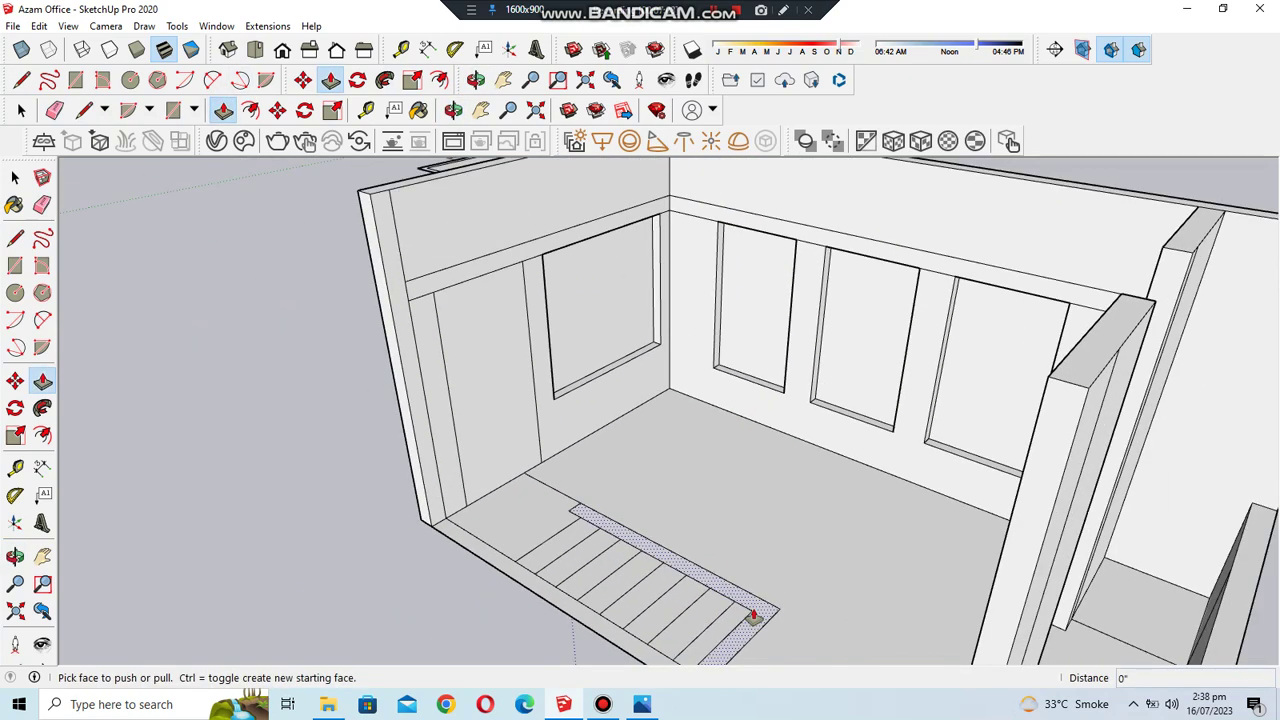
left_click_drag(757, 615, 434, 302)
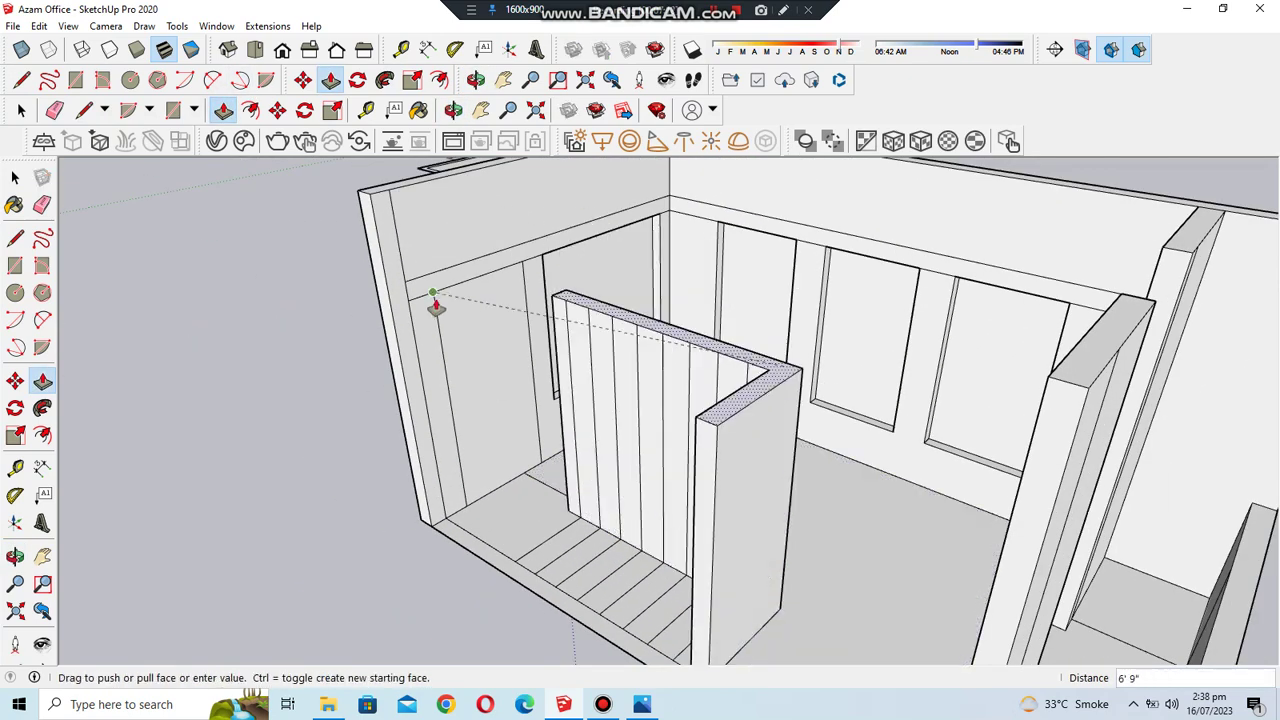
mouse_move(434, 302)
middle_mouse_down()
mouse_move(994, 306)
mouse_move(666, 400)
mouse_move(537, 414)
mouse_move(449, 151)
middle_mouse_up()
mouse_move(508, 211)
middle_mouse_down()
mouse_move(549, 323)
mouse_move(517, 148)
mouse_move(571, 271)
mouse_move(586, 491)
mouse_move(737, 471)
mouse_move(504, 168)
mouse_move(748, 505)
mouse_move(598, 300)
middle_mouse_up()
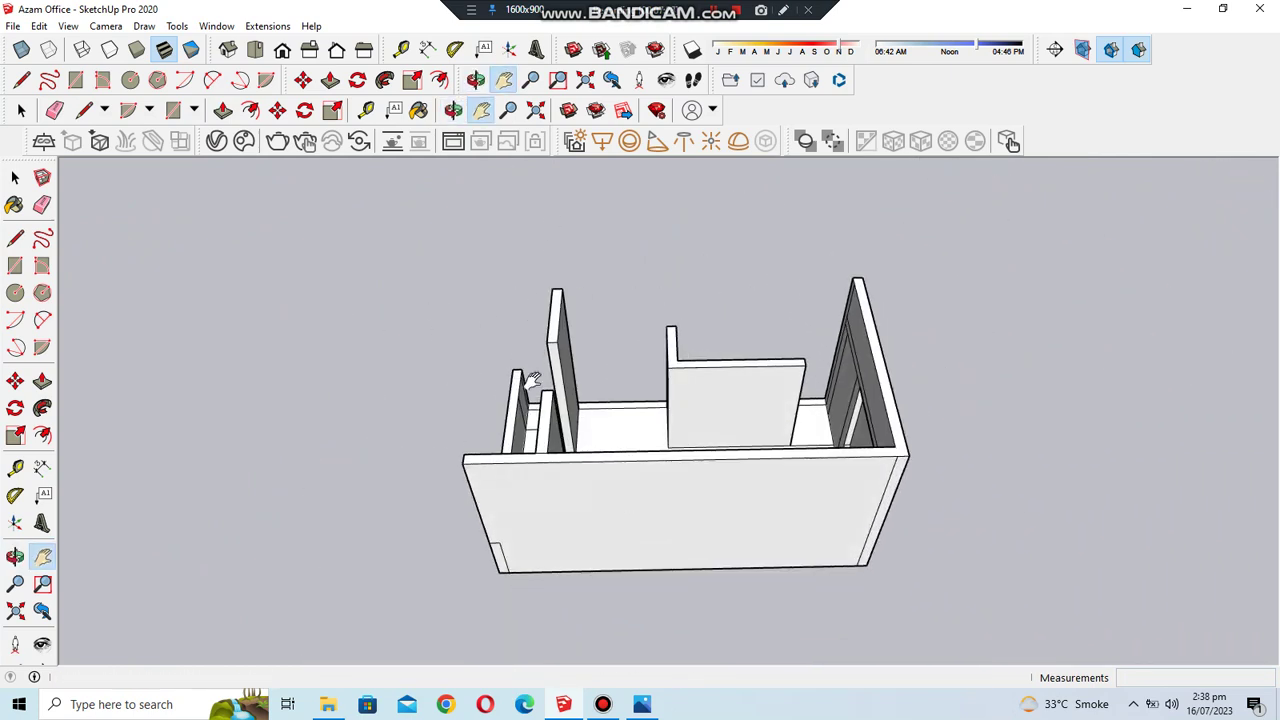
scroll(598, 300, "up", 5)
left_click(224, 110)
left_click(674, 434)
left_click(643, 335)
left_click(1042, 303)
left_click(1100, 248)
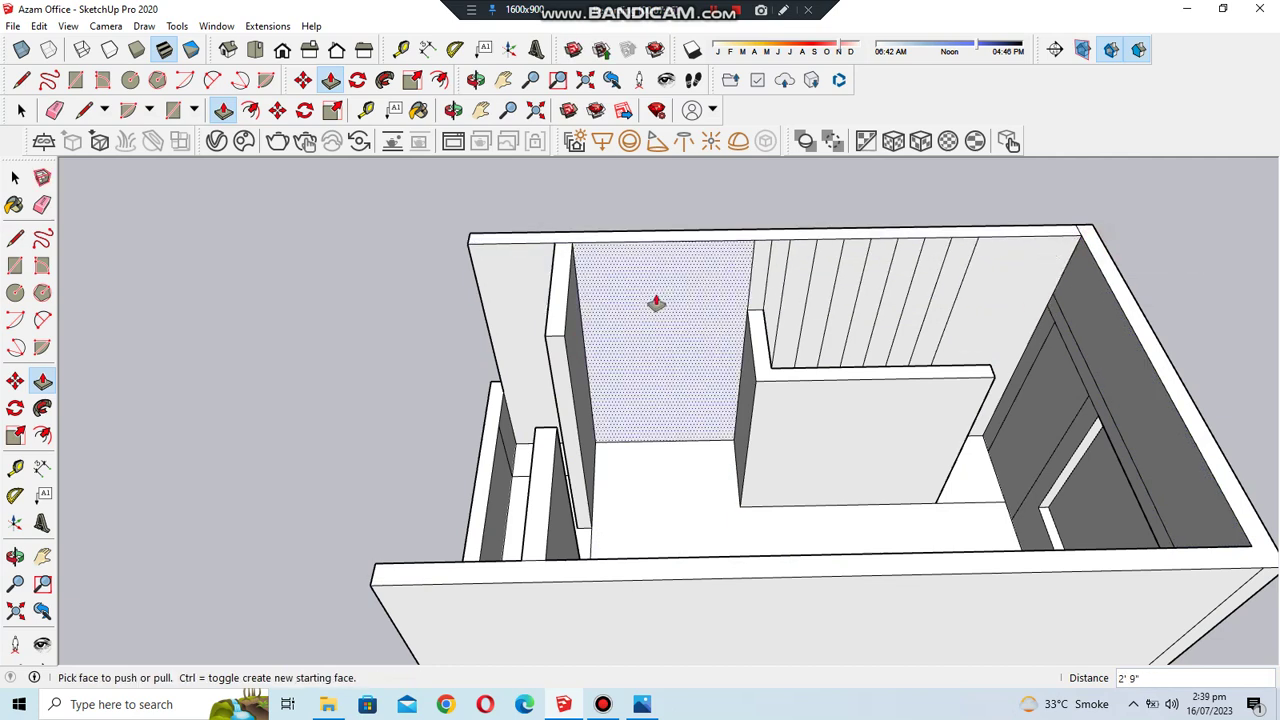
mouse_move(465, 147)
middle_mouse_down()
mouse_move(656, 250)
mouse_move(449, 534)
middle_mouse_up()
scroll(508, 448, "up", 4)
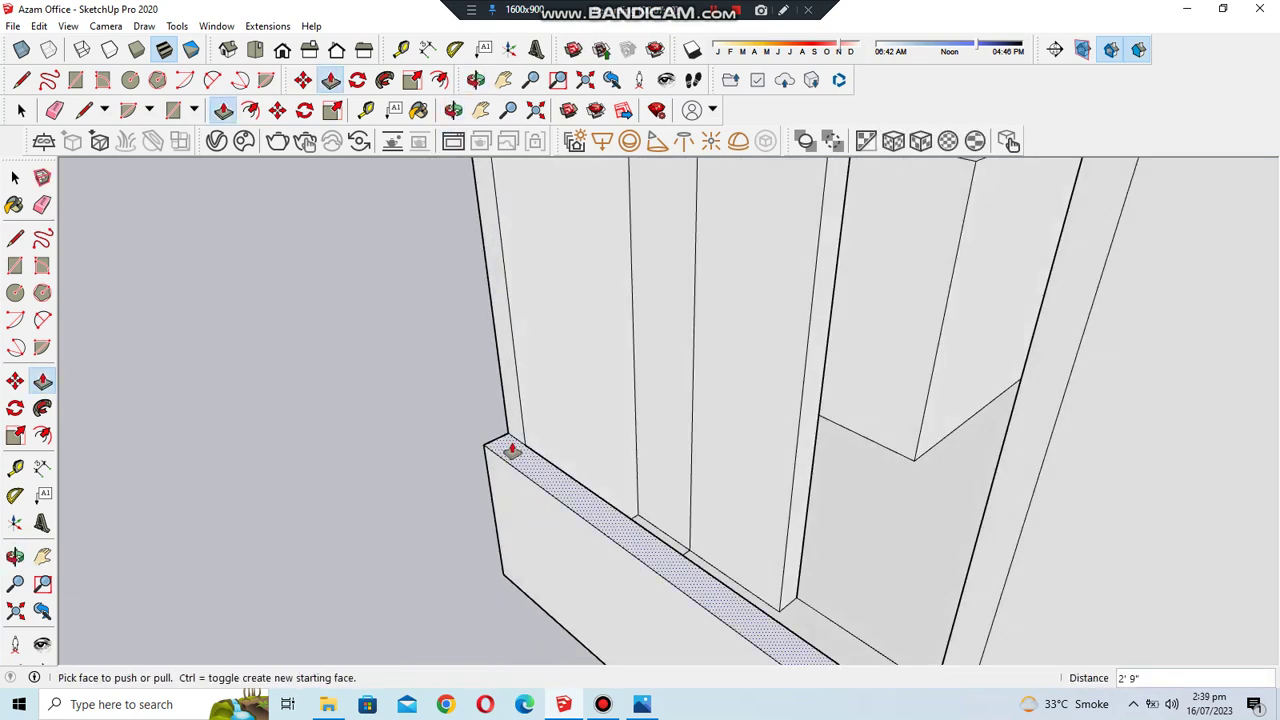
left_click(495, 455)
left_click(453, 110)
scroll(366, 465, "down", 5)
scroll(694, 392, "down", 3)
mouse_move(694, 392)
left_mouse_down()
mouse_move(826, 495)
mouse_move(788, 395)
left_mouse_up()
left_click(692, 49)
left_click(826, 47)
left_click_drag(955, 45, 938, 50)
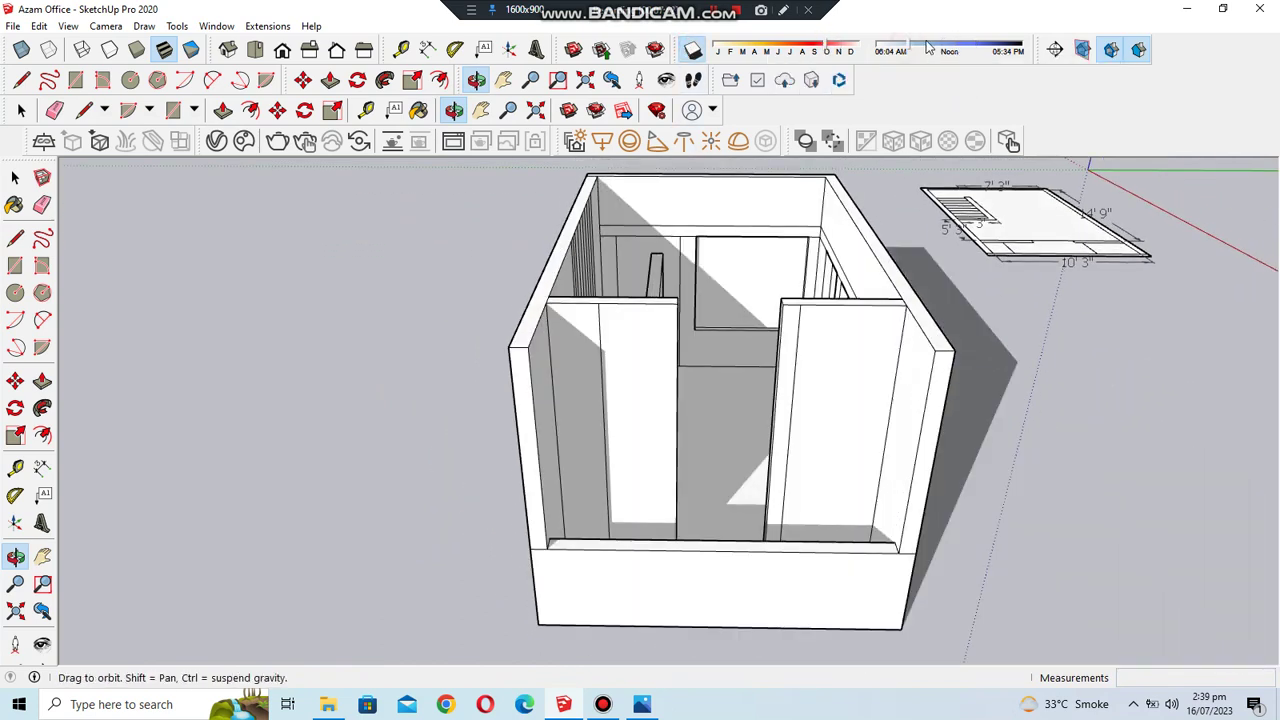
left_click_drag(693, 287, 955, 8)
left_click_drag(815, 47, 716, 50)
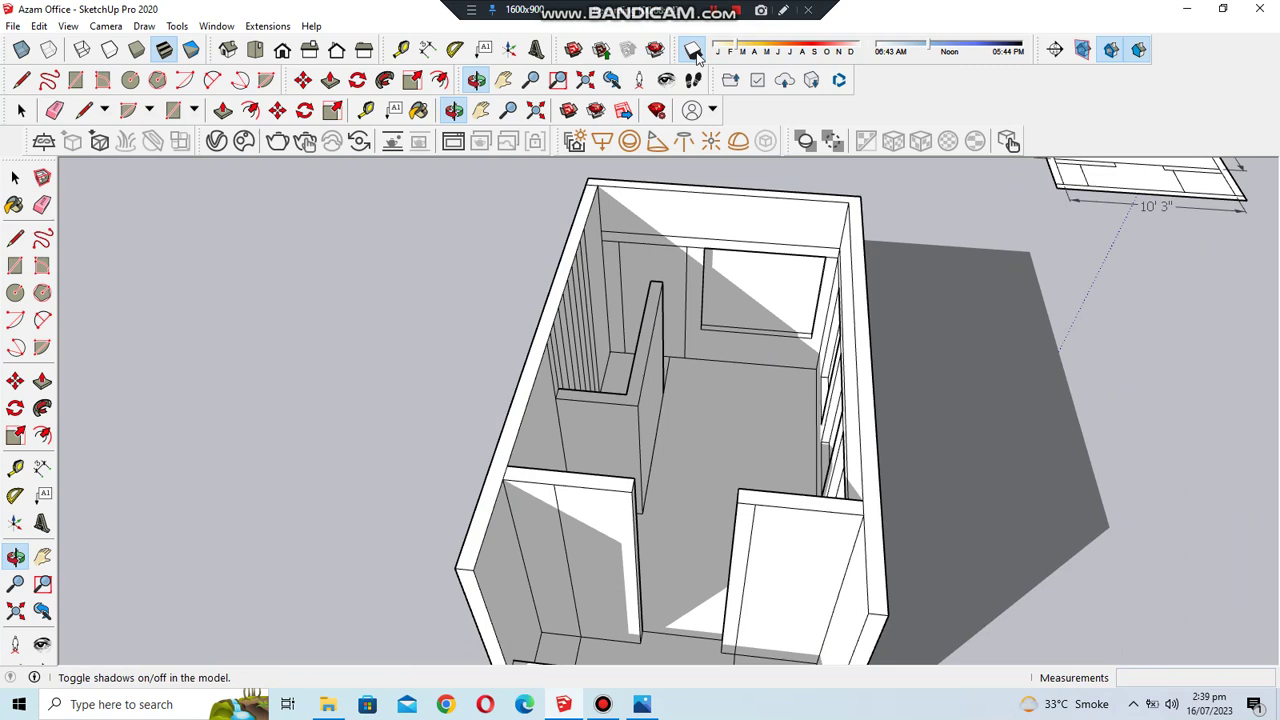
left_click(692, 49)
mouse_move(694, 434)
left_mouse_down()
mouse_move(444, 428)
mouse_move(617, 380)
mouse_move(766, 371)
mouse_move(723, 354)
mouse_move(630, 445)
mouse_move(592, 443)
left_mouse_up()
scroll(592, 443, "up", 5)
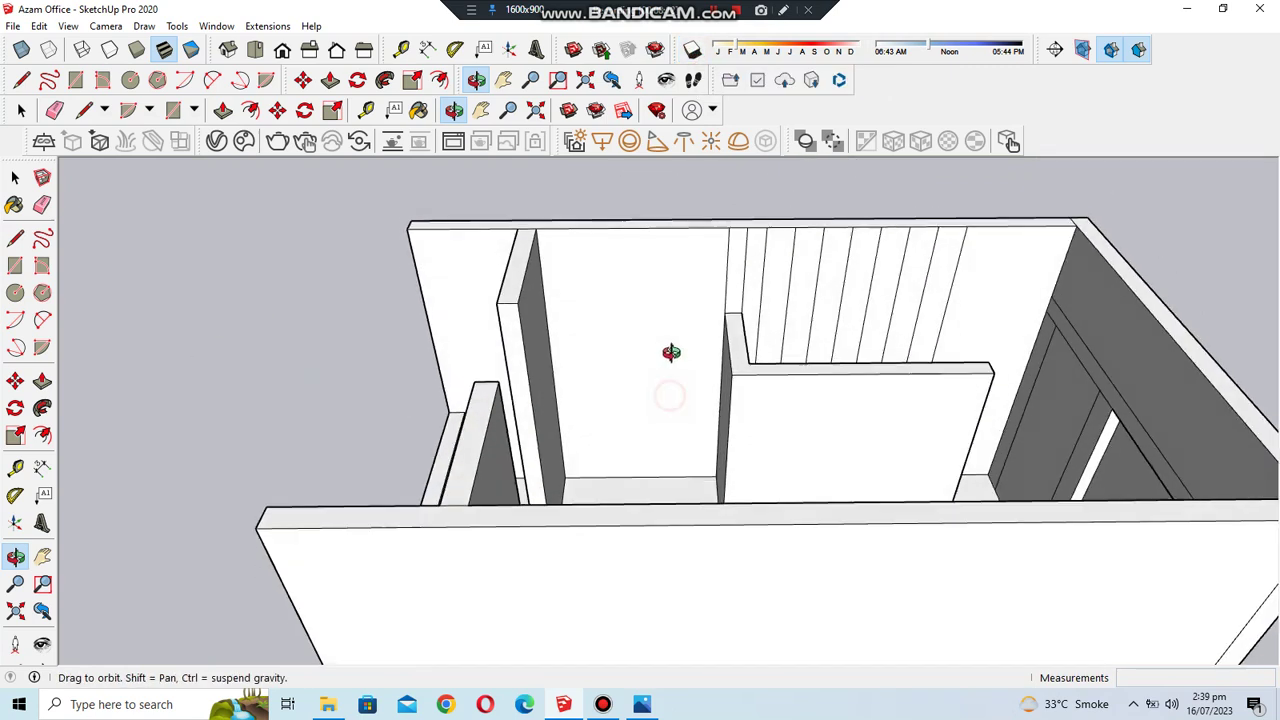
scroll(598, 375, "up", 3)
left_click(642, 704)
key("Right")
key("Right")
key("Right")
key("Right")
- Flip through the reference photos to the corner shelves image, then return to the SketchUp model
key("Left")
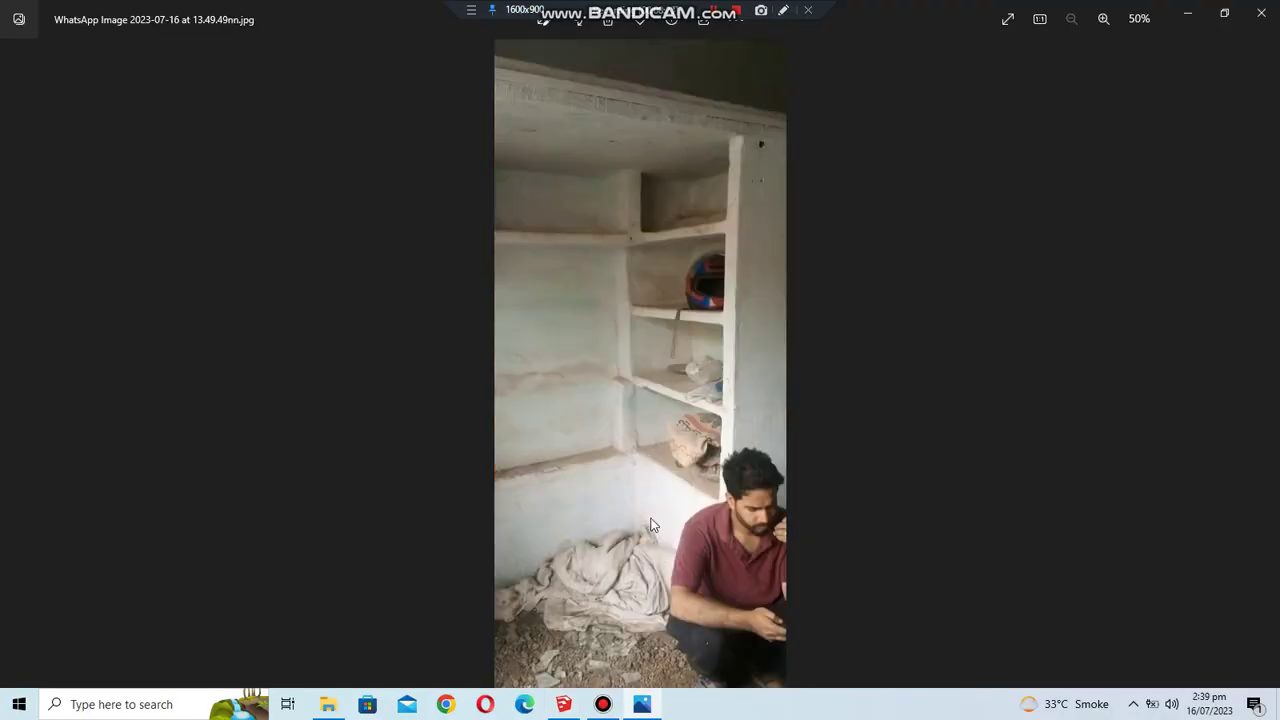
key("Right")
key("Right")
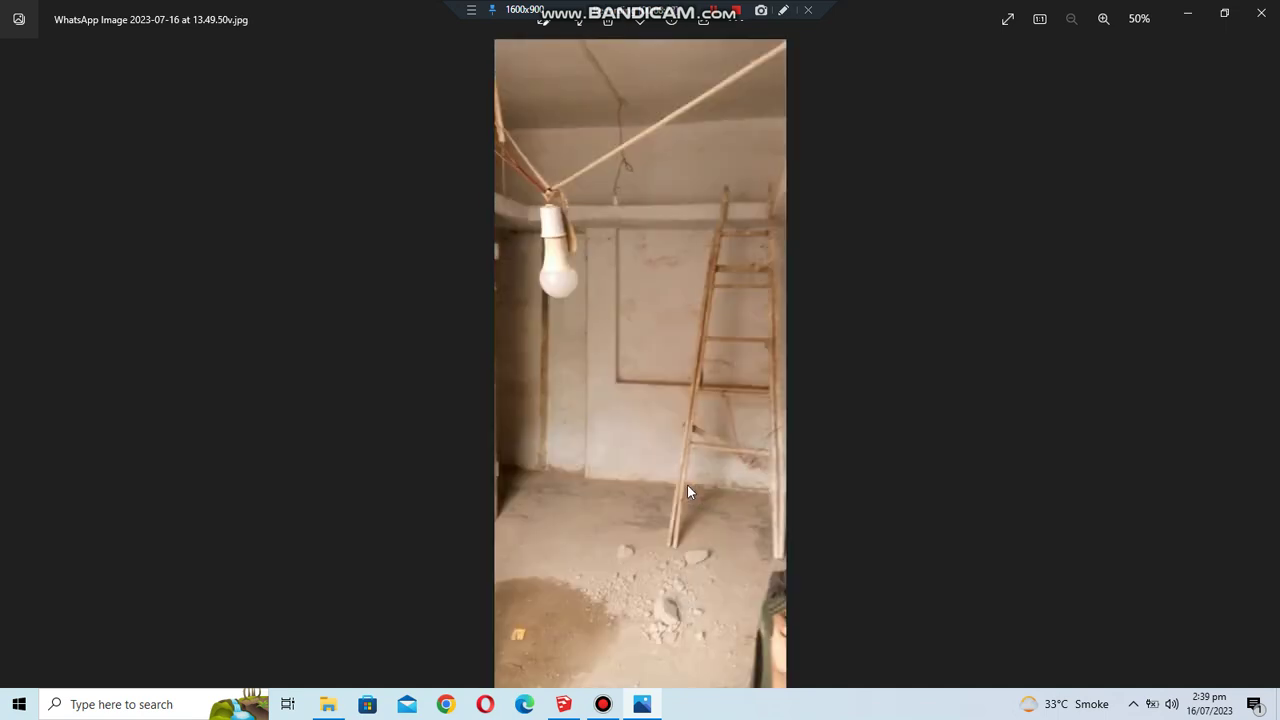
key("Right")
key("Right")
key("Right")
key("Right")
key("Right")
key("Right")
key("Right")
key("Right")
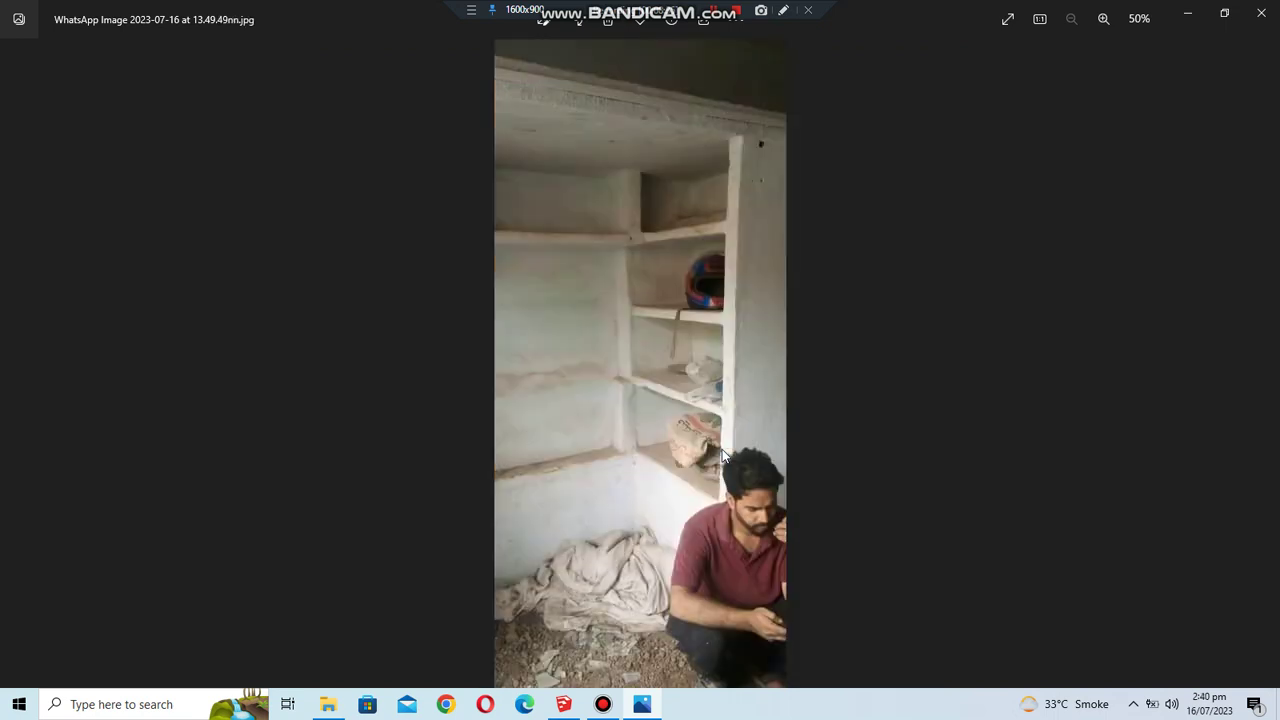
left_click(564, 704)
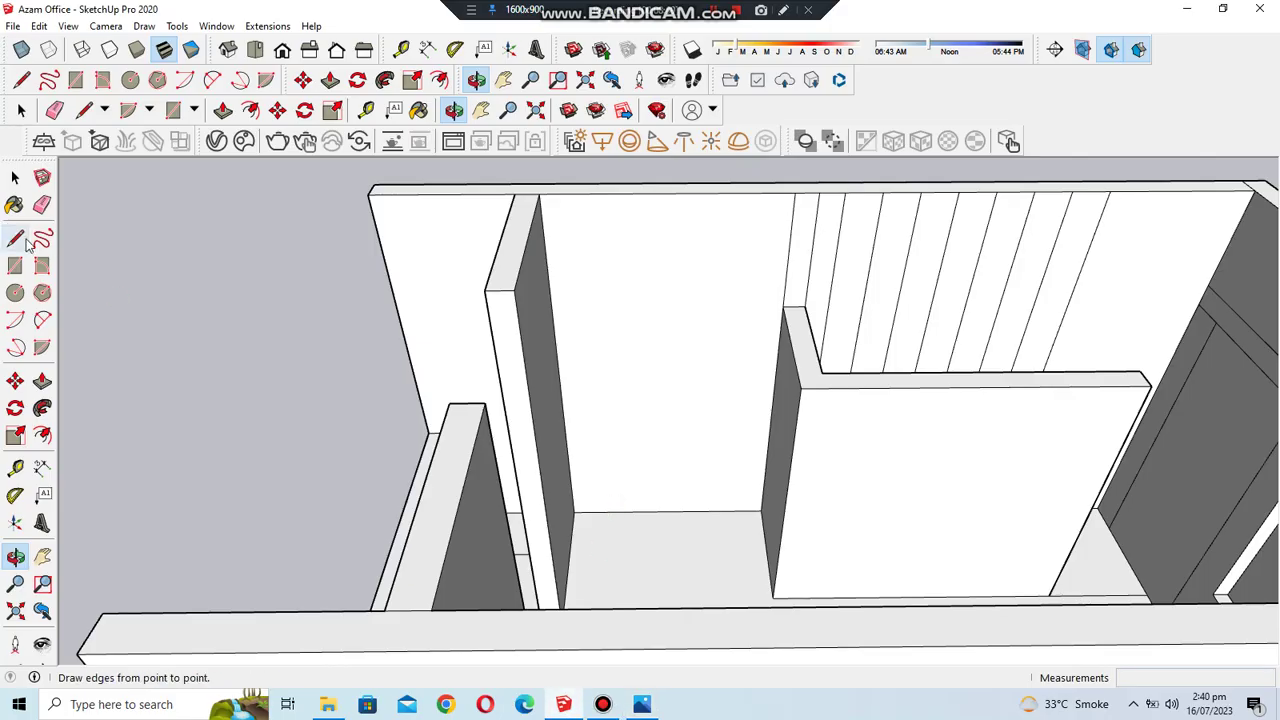
- Start a line at the recess floor corner and erase the vertical edge above it
left_click(667, 511)
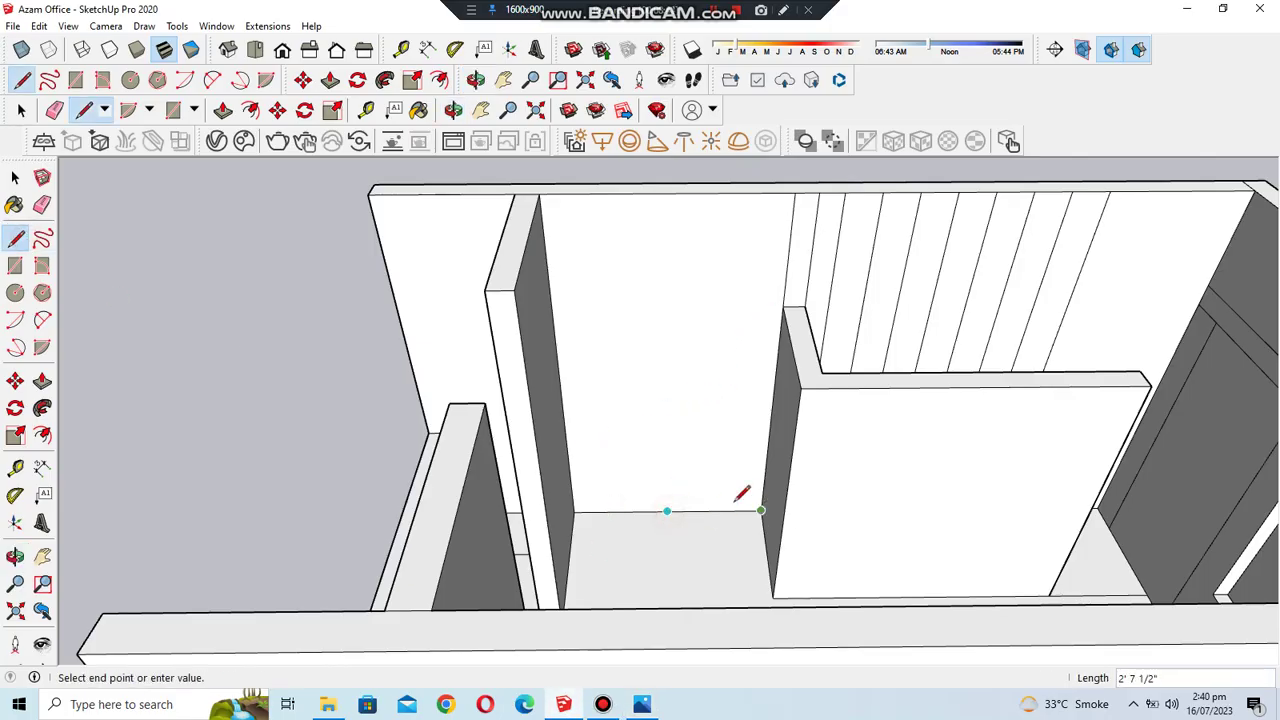
scroll(710, 511, "up", 2)
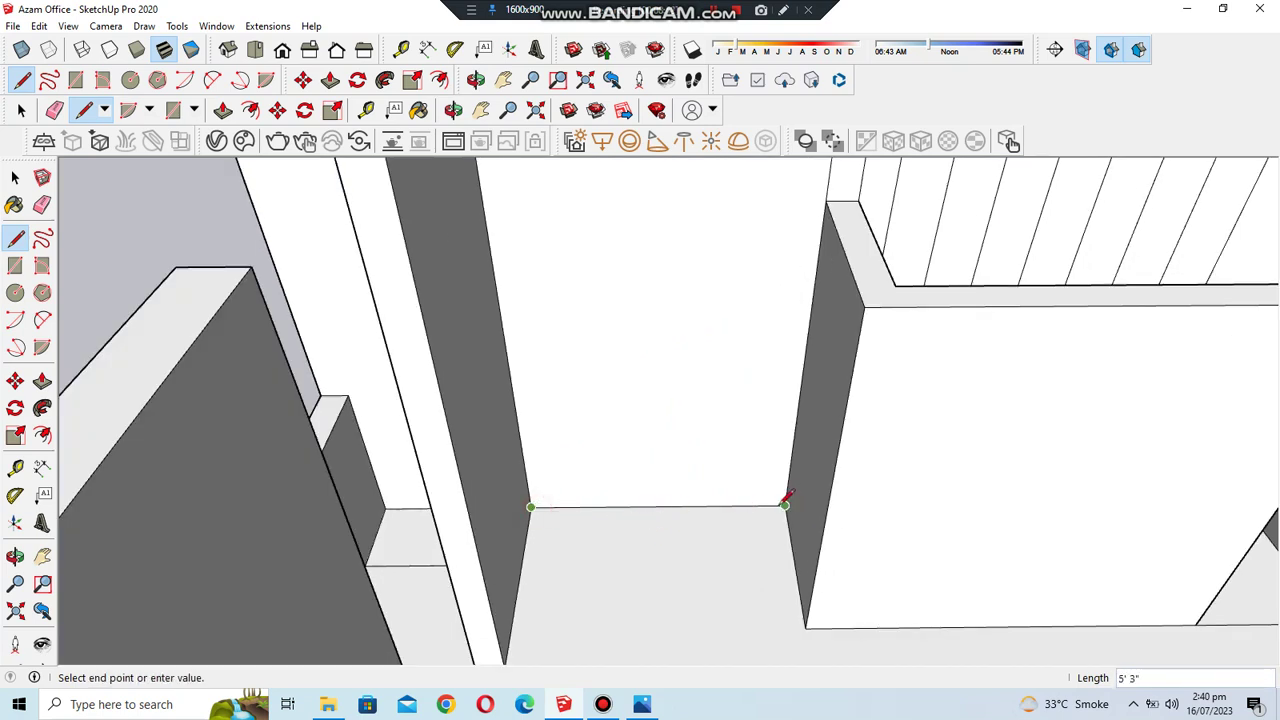
scroll(640, 478, "down", 2)
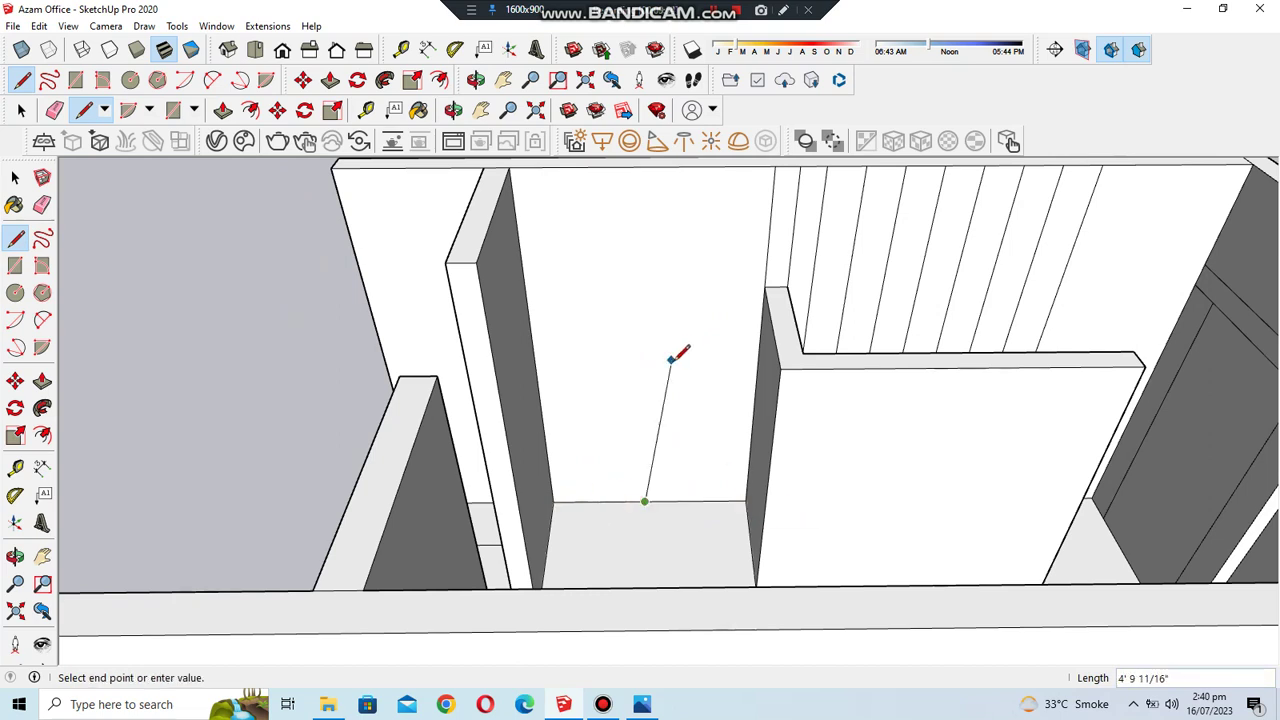
scroll(672, 358, "down", 2)
scroll(700, 363, "up", 3)
mouse_move(700, 363)
middle_mouse_down()
mouse_move(700, 391)
mouse_move(763, 341)
middle_mouse_up()
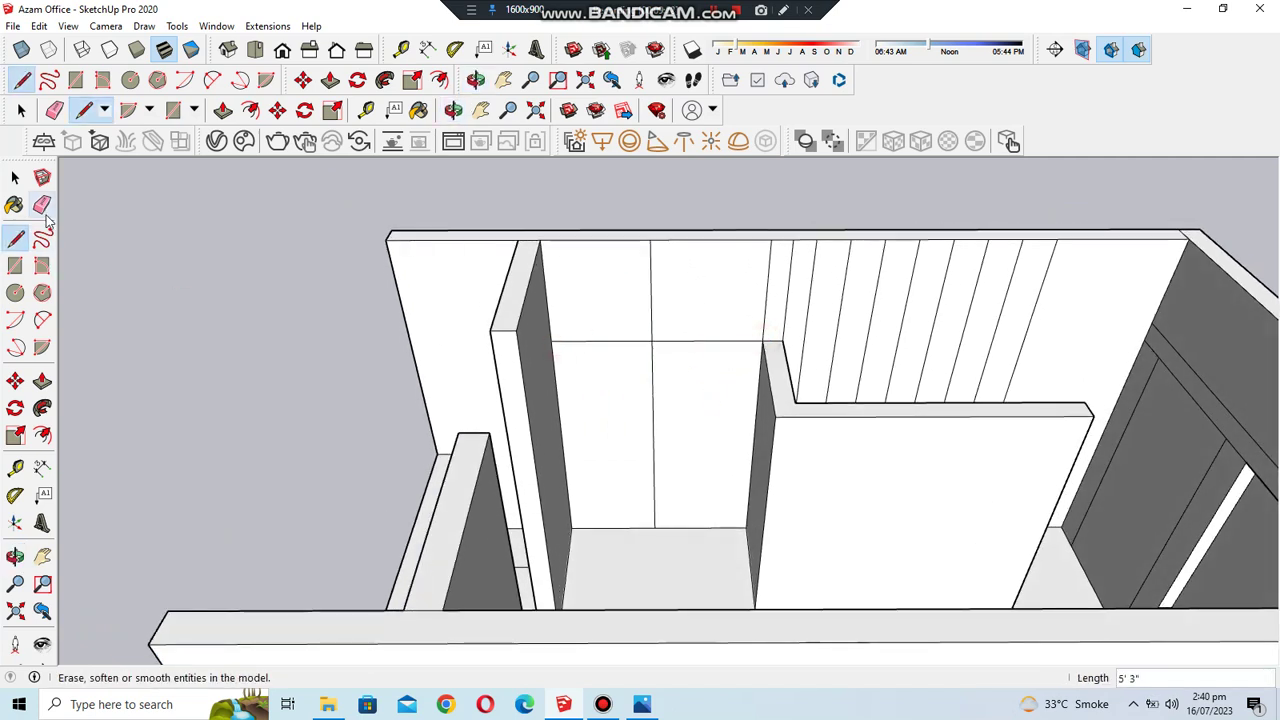
left_click(42, 204)
left_click(651, 282)
- Draw a horizontal edge across the recess back wall from the partition corner
left_click(15, 238)
middle_click_drag(724, 517, 809, 477)
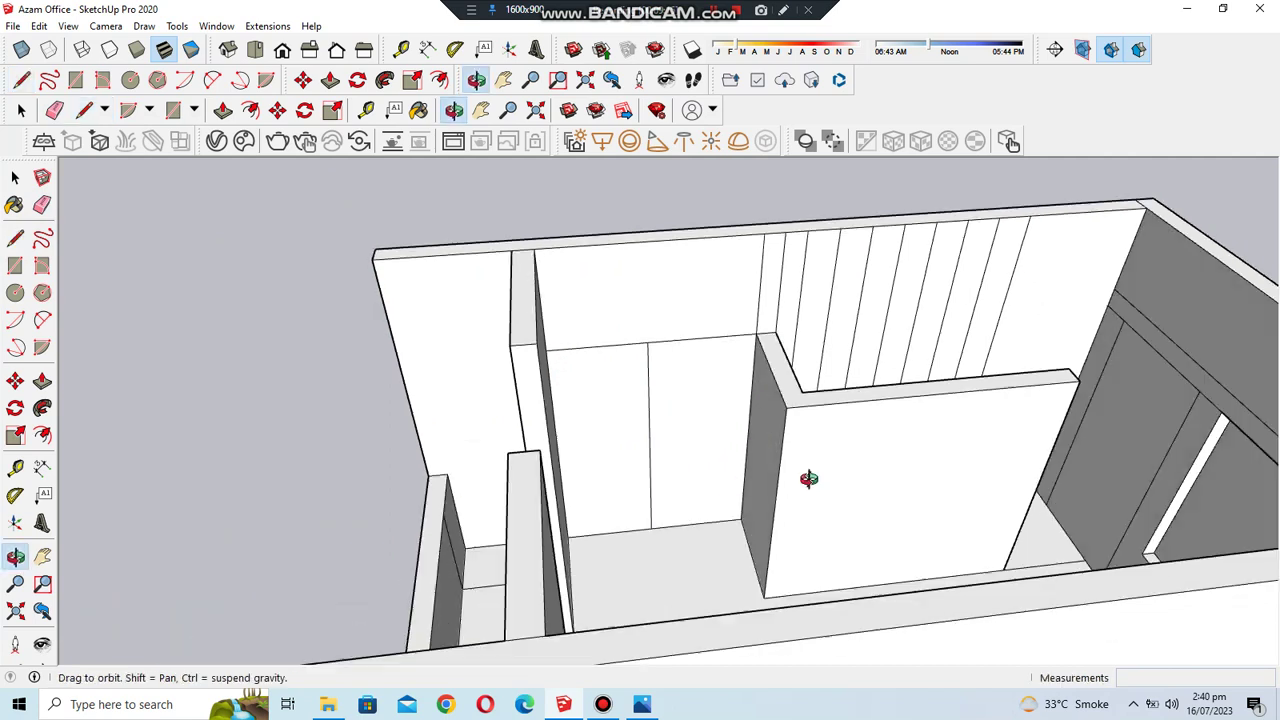
scroll(737, 514, "up", 2)
left_click(699, 484)
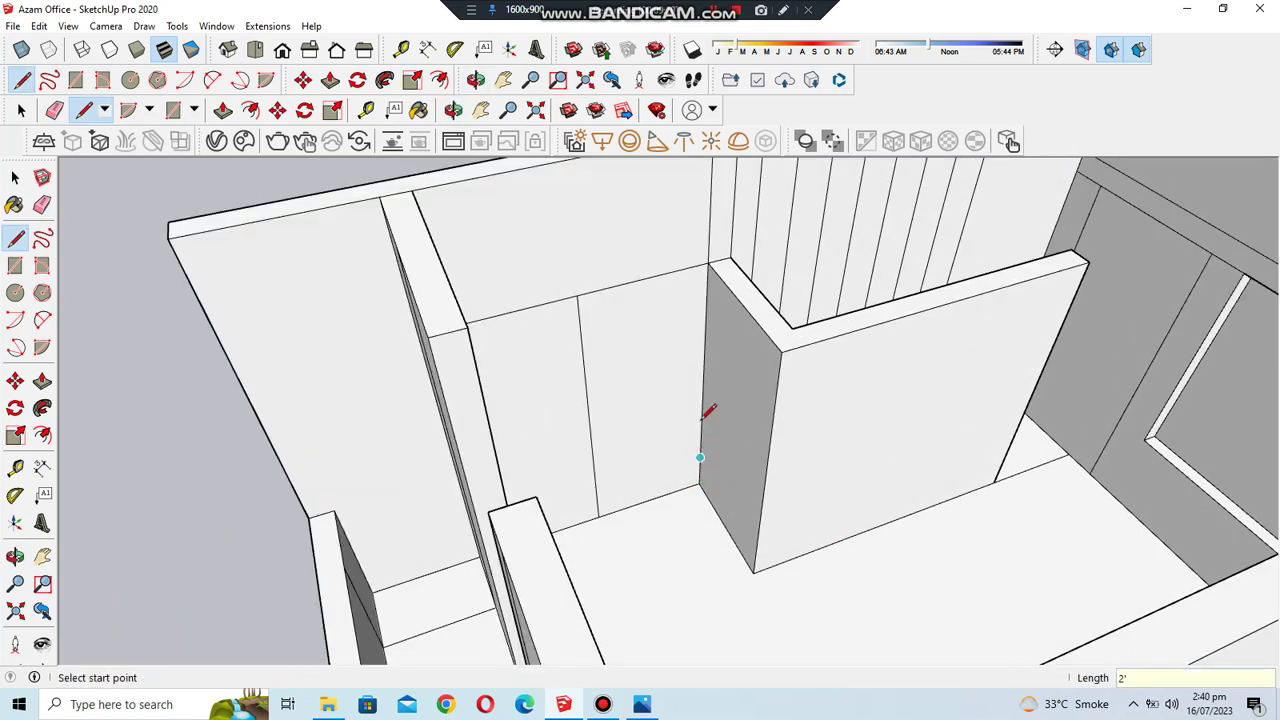
left_click(594, 462)
mouse_move(594, 462)
middle_mouse_down()
mouse_move(523, 466)
mouse_move(163, 251)
middle_mouse_up()
- Compare the model against the shelves reference photo in Photos
key("e")
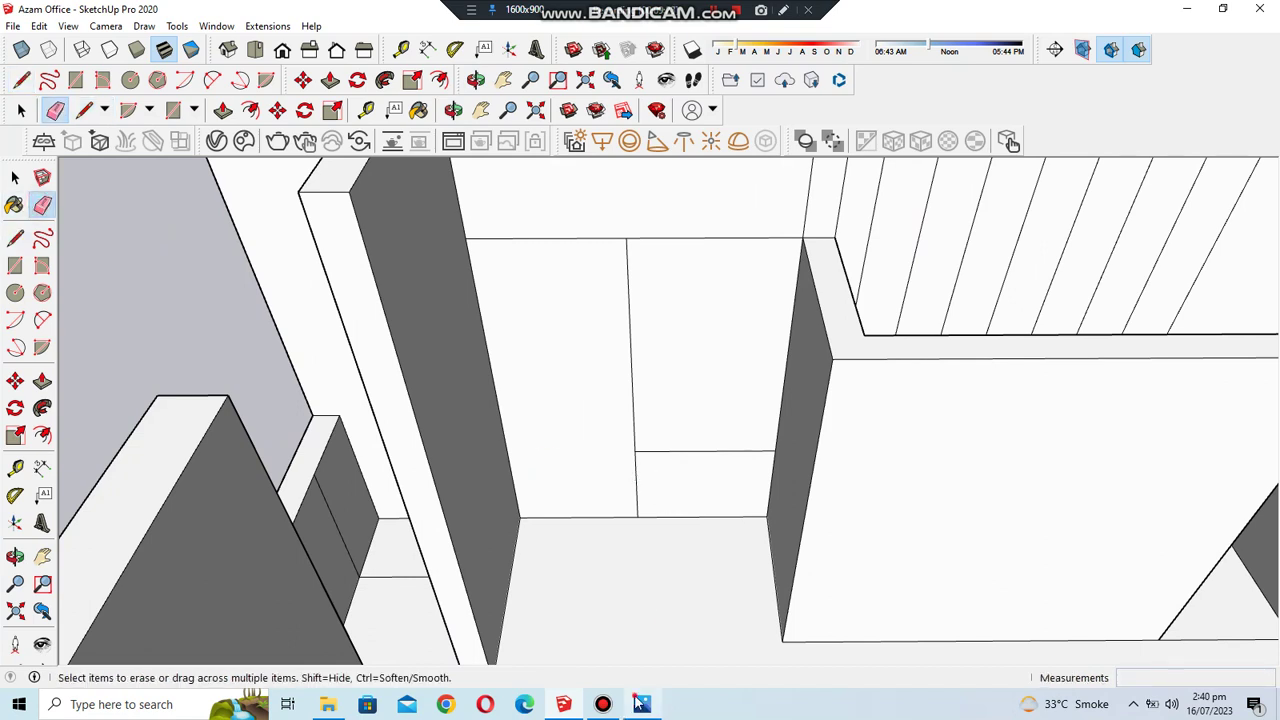
left_click(640, 703)
key("Right")
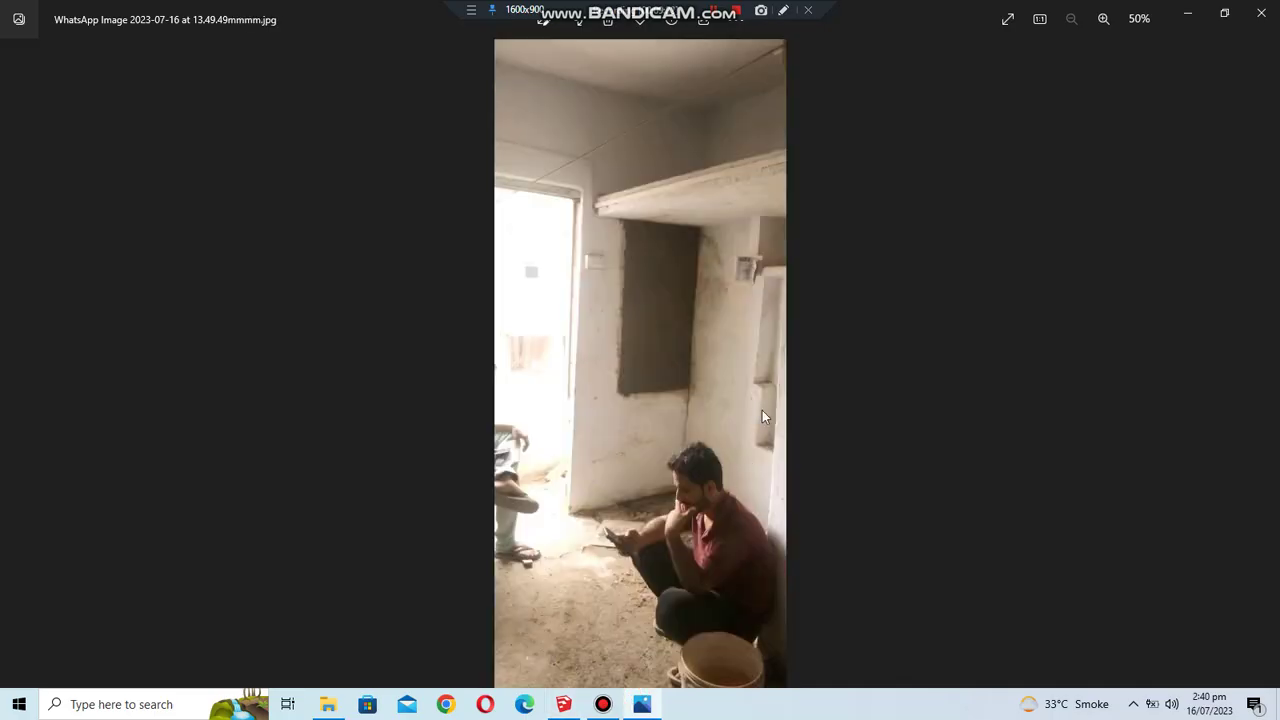
key("Right")
left_click(574, 709)
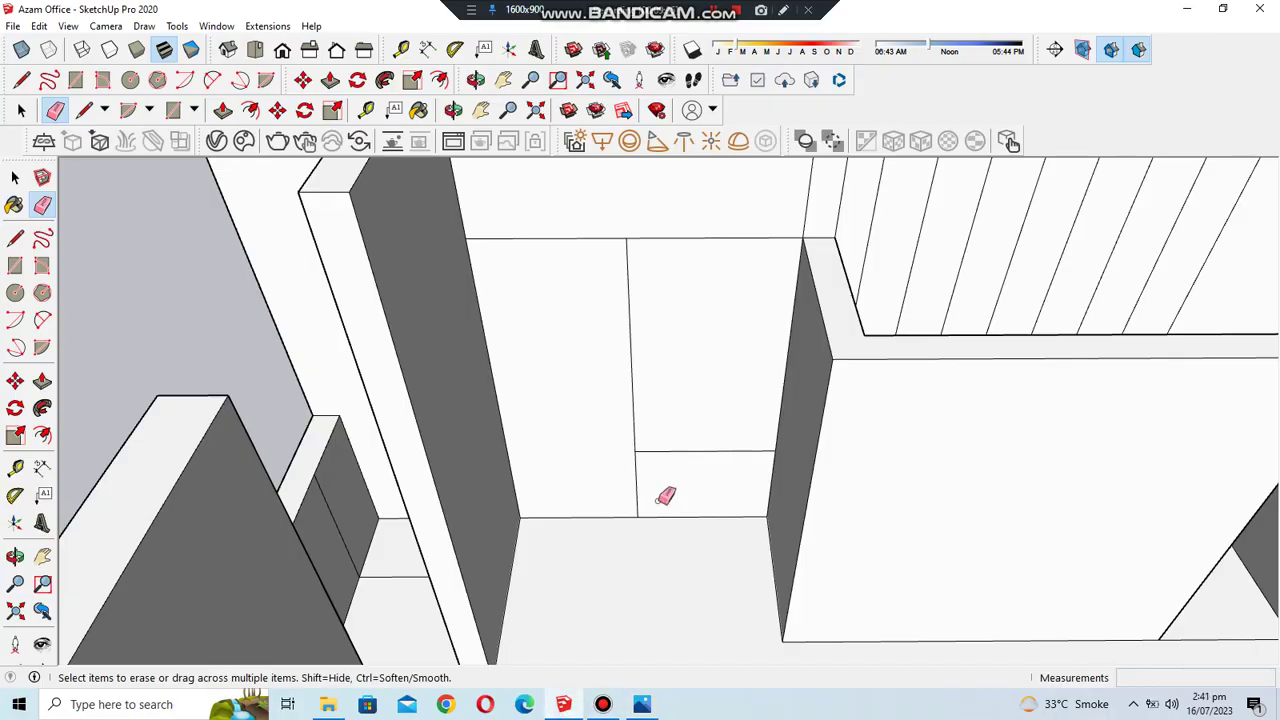
- Begin a new line at the recess wall corner
key("p")
key("l")
mouse_move(69, 268)
middle_mouse_down()
mouse_move(626, 371)
mouse_move(771, 429)
middle_mouse_up()
left_click(763, 440)
mouse_move(830, 592)
middle_mouse_down()
mouse_move(837, 628)
mouse_move(724, 580)
middle_mouse_up()
key("alt+Tab")
key("alt+Tab")
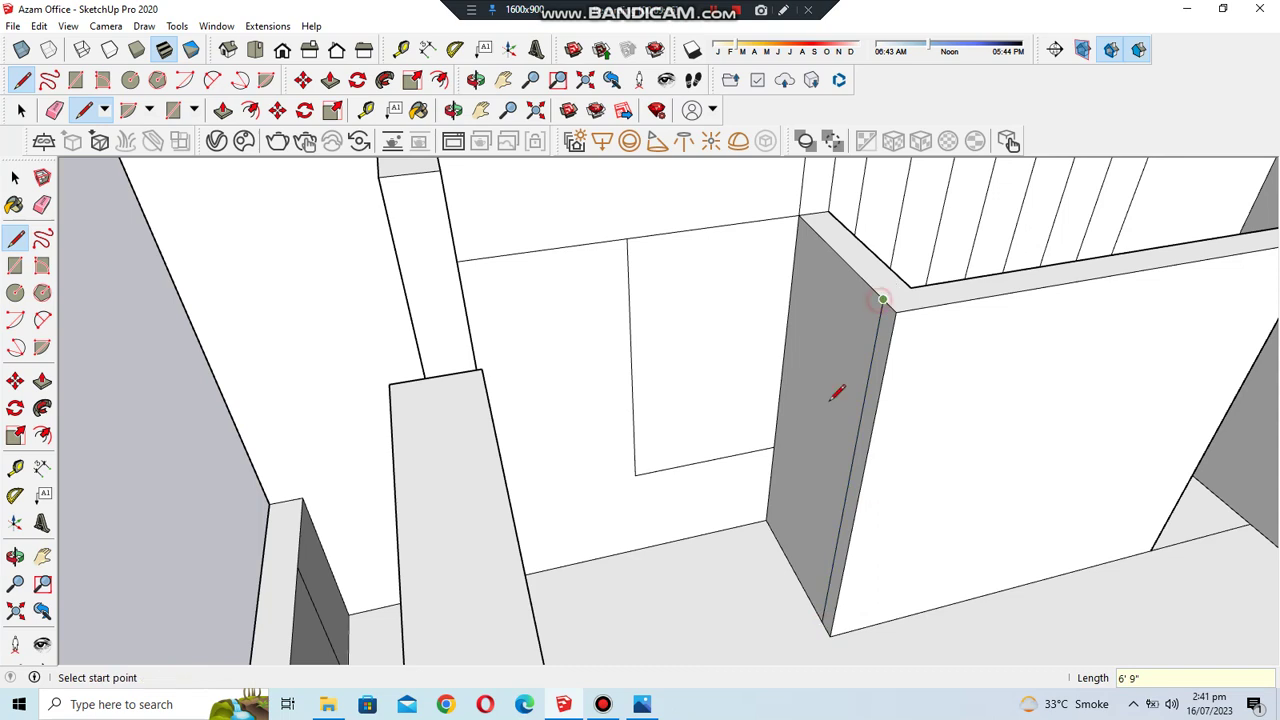
- Compare the shelves reference photo with the model, zooming in to study the corner shelf shape
key("alt+Tab")
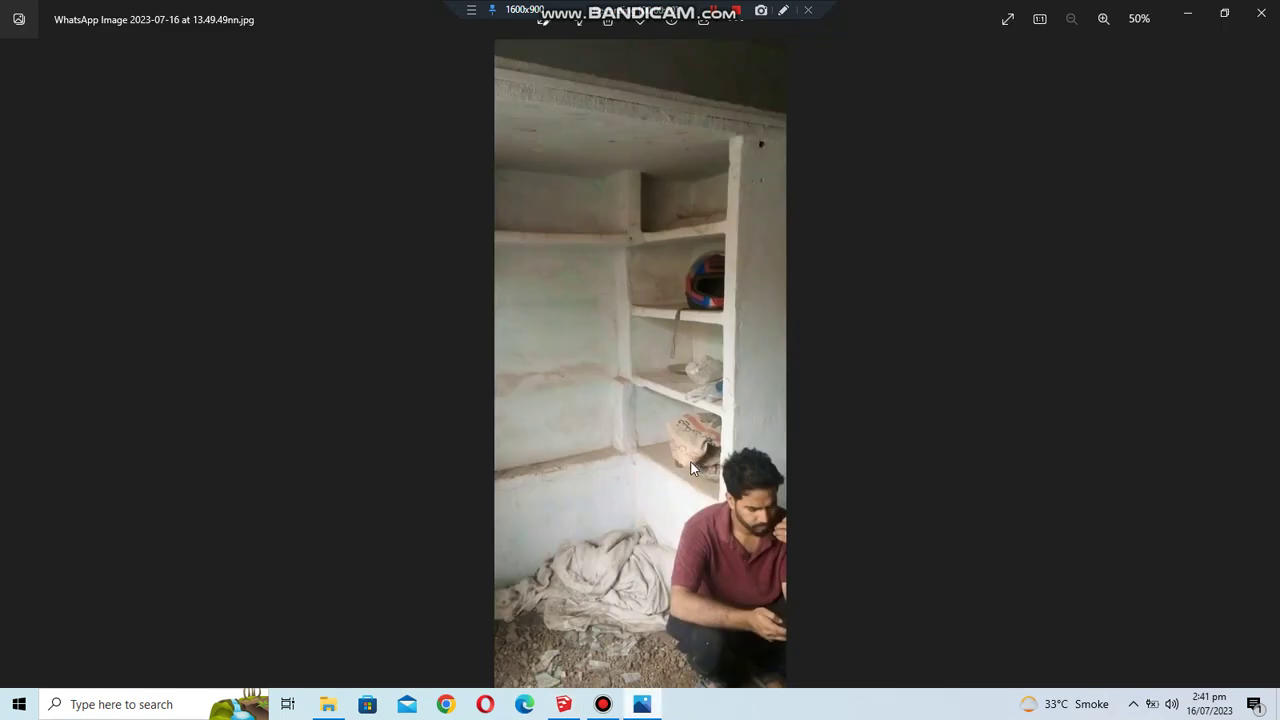
left_click(570, 705)
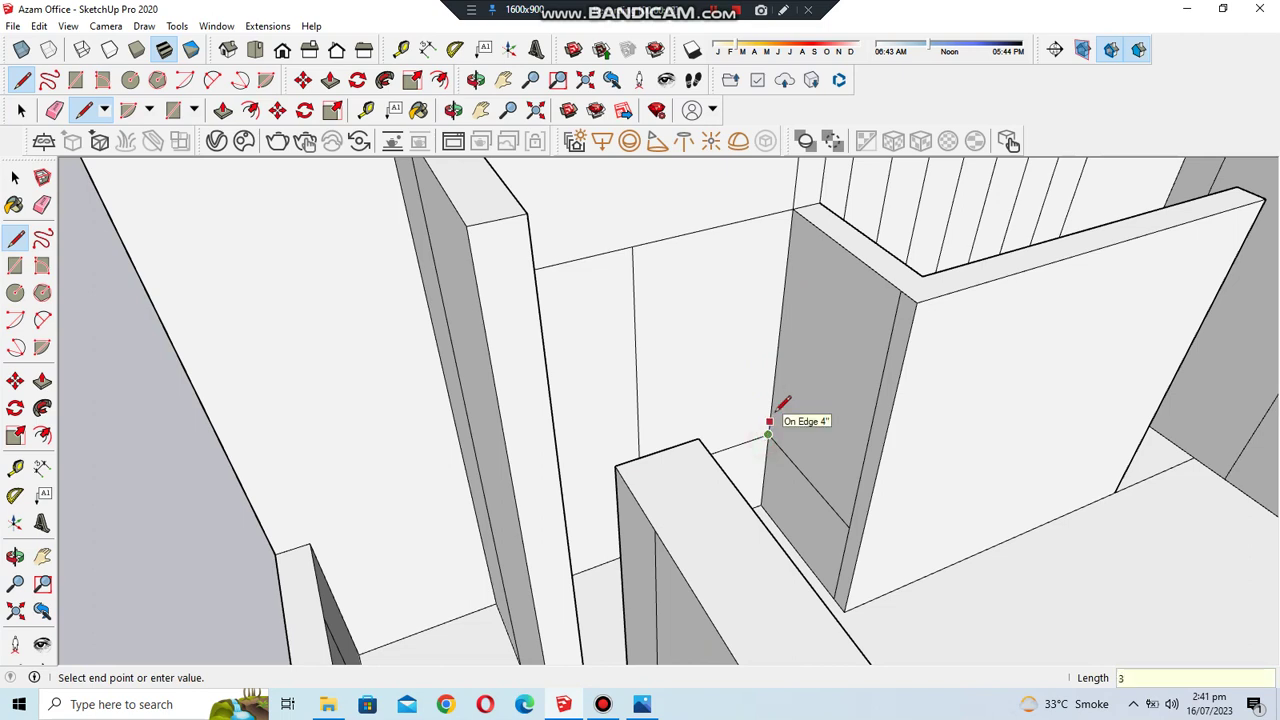
left_click(641, 704)
left_click(641, 704)
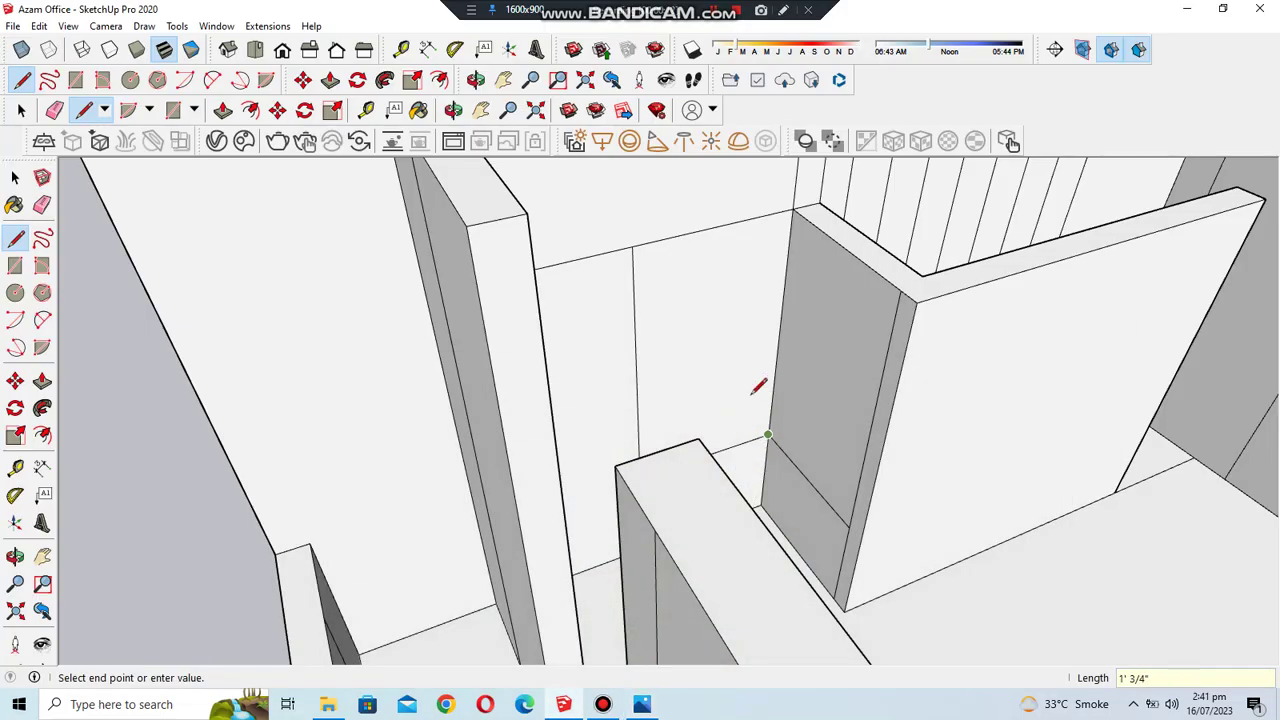
scroll(911, 505, "up", 1)
scroll(911, 505, "up", 1)
left_click(641, 704)
scroll(711, 249, "up", 2)
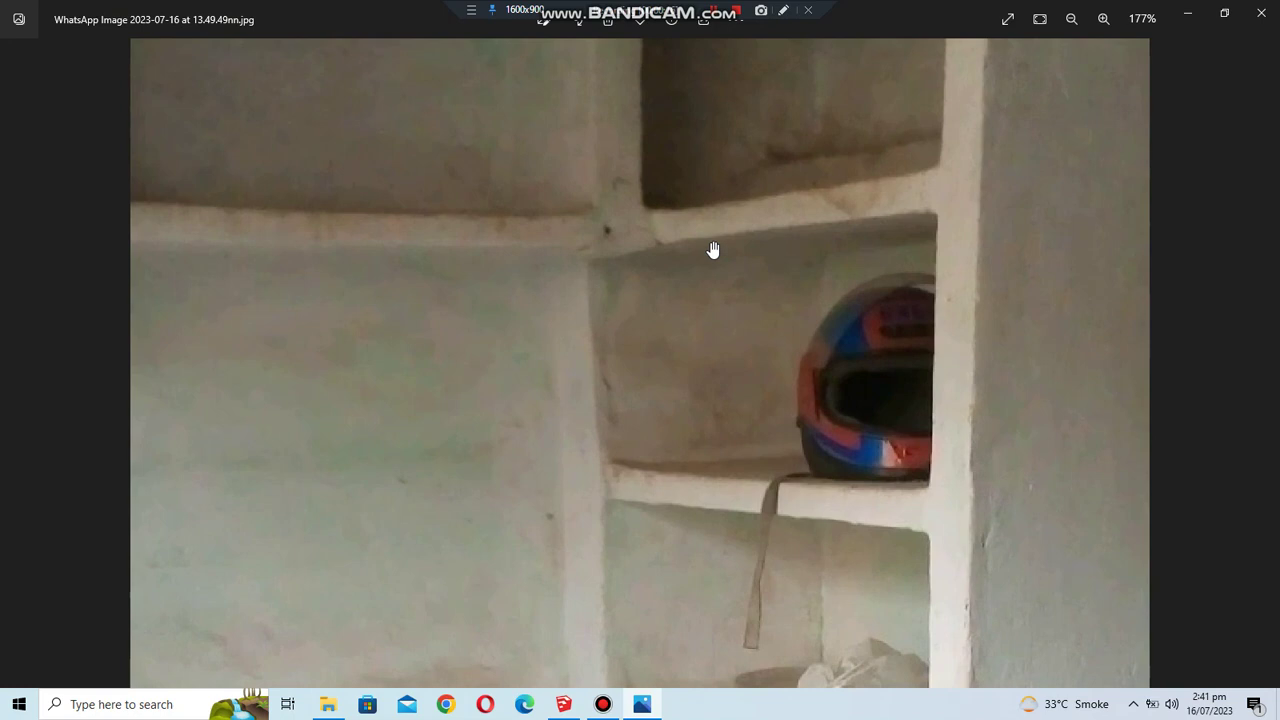
scroll(712, 249, "down", 3)
left_click(564, 704)
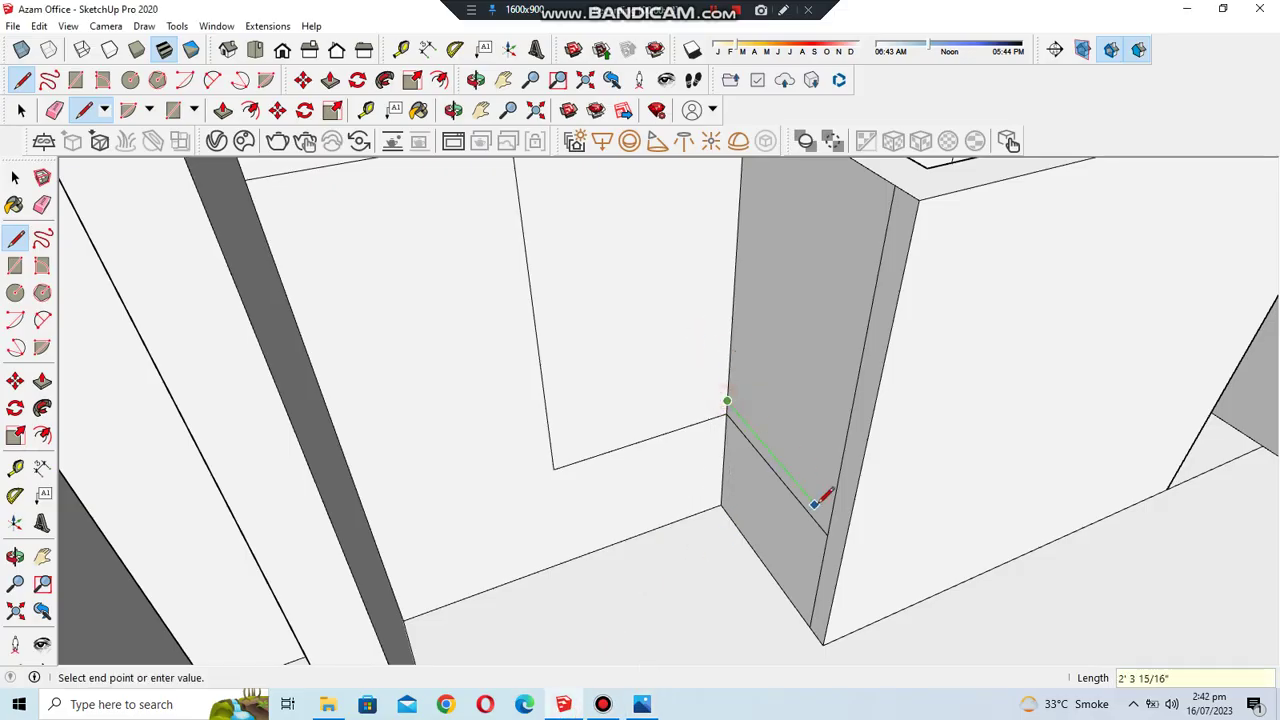
middle_click_drag(828, 517, 668, 477)
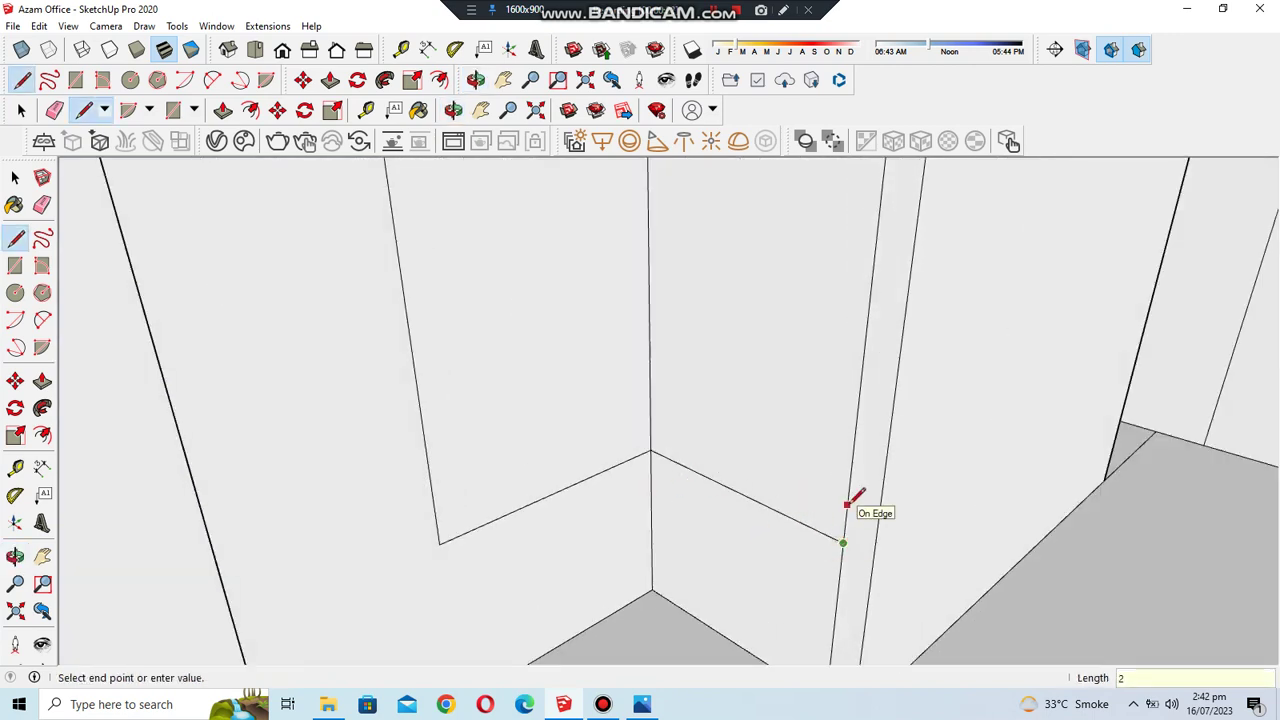
- Finish the corner shelf edge and select the shelf strip
left_click(650, 436)
left_click(15, 177)
scroll(654, 611, "down", 3)
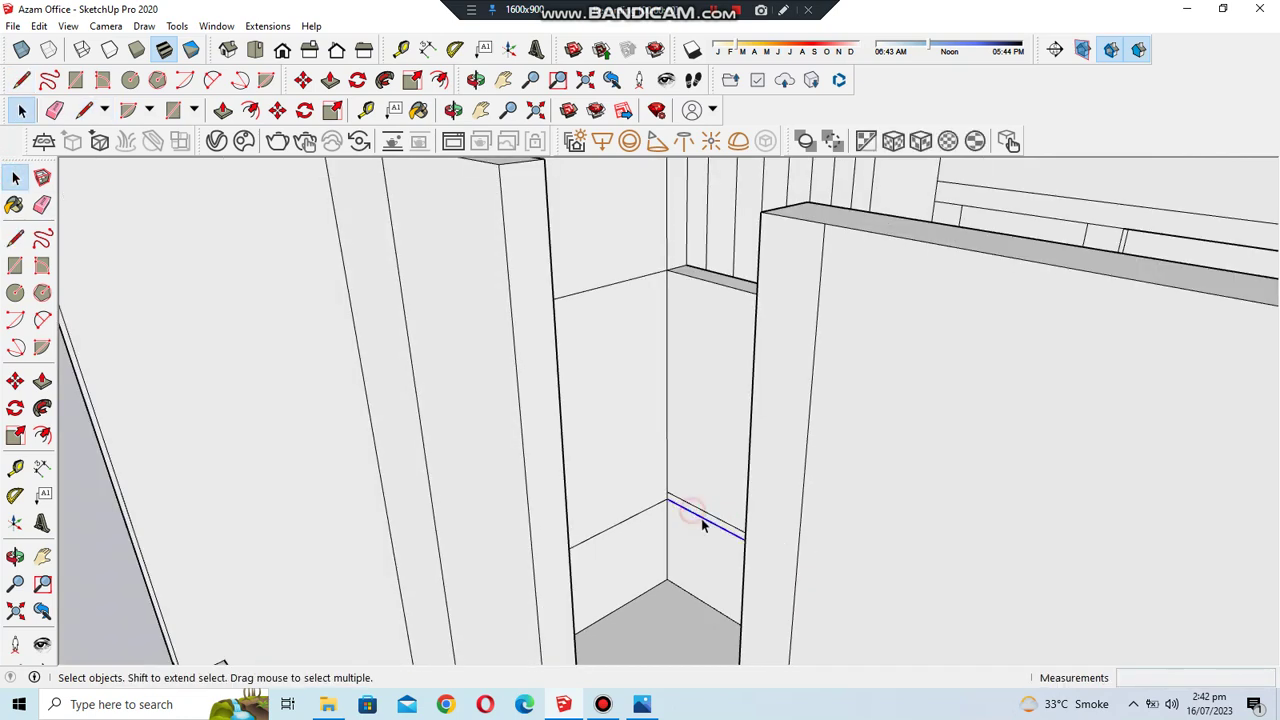
scroll(701, 518, "up", 3)
double_click(691, 503)
- Copy the shelf strip up to the top corner, dividing it into three evenly spaced shelves with /3
key("m")
scroll(789, 597, "down", 2)
scroll(742, 571, "down", 2)
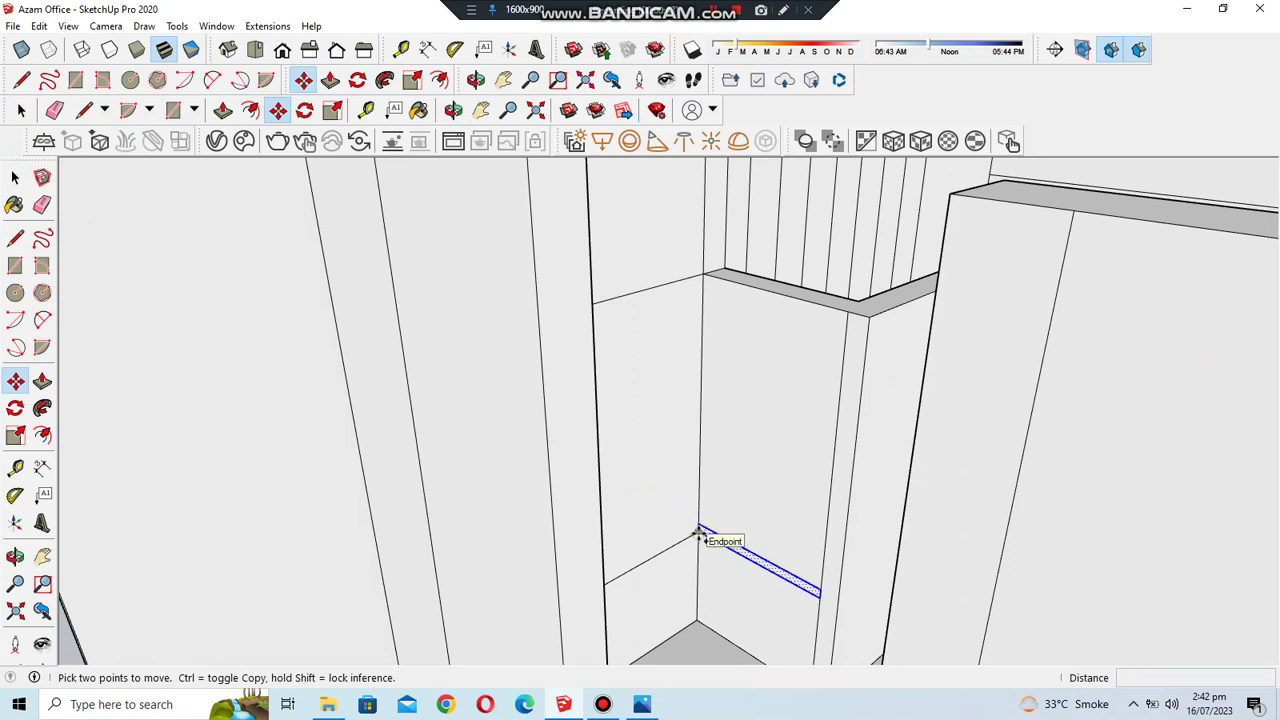
left_click(698, 532, "ctrl")
left_click(703, 273)
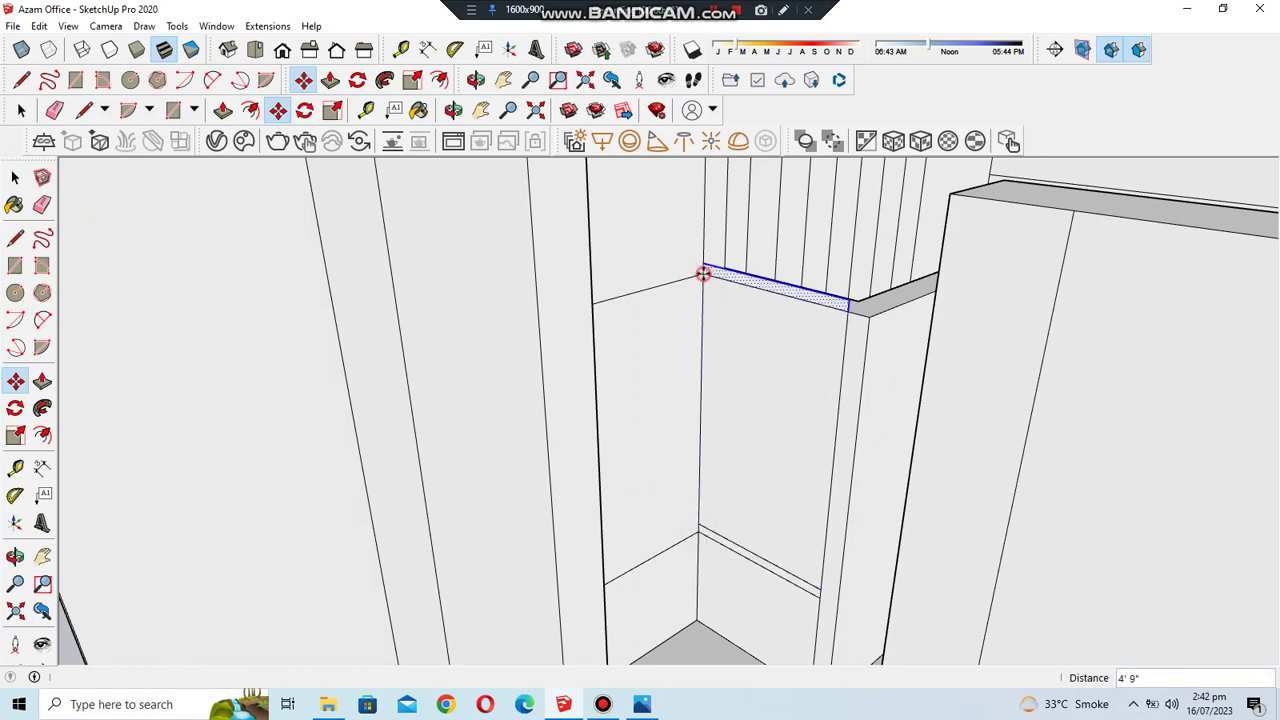
type("/3")
key("Return")
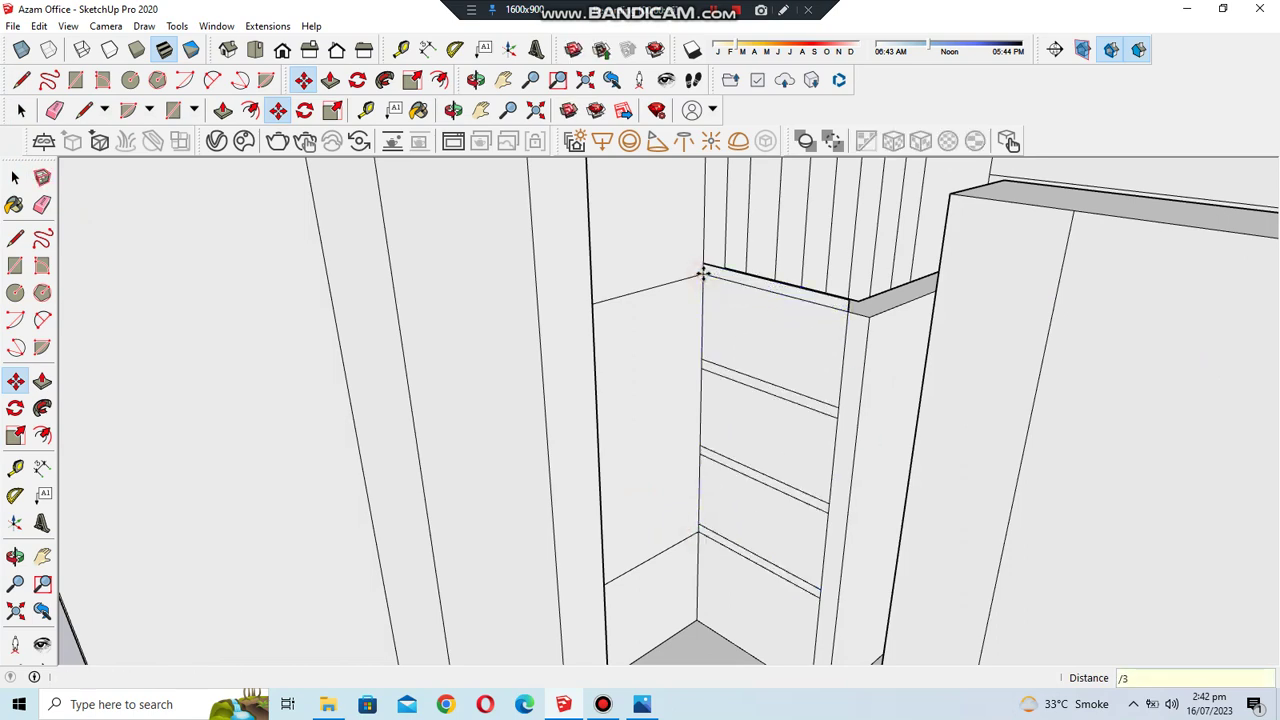
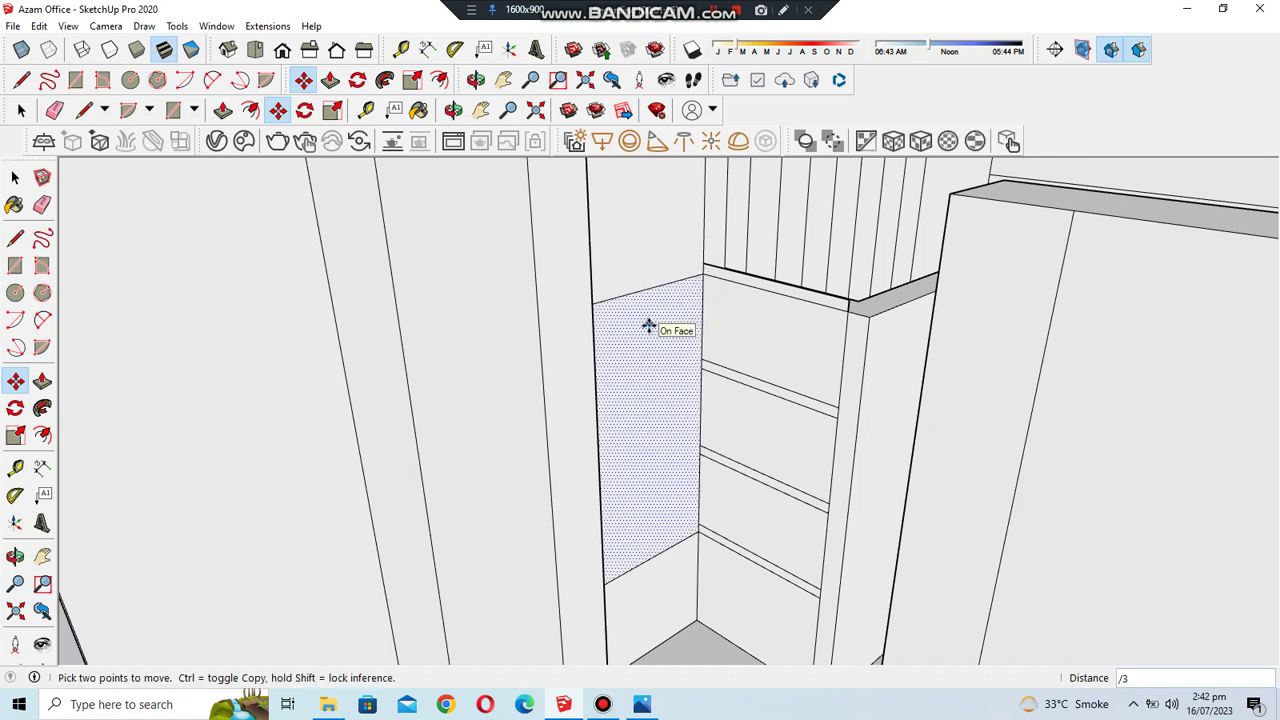
- Orbit around the cabinet corner and shelves for a clear view of the low box top
middle_click_drag(650, 323, 663, 360)
middle_click_drag(820, 537, 600, 400)
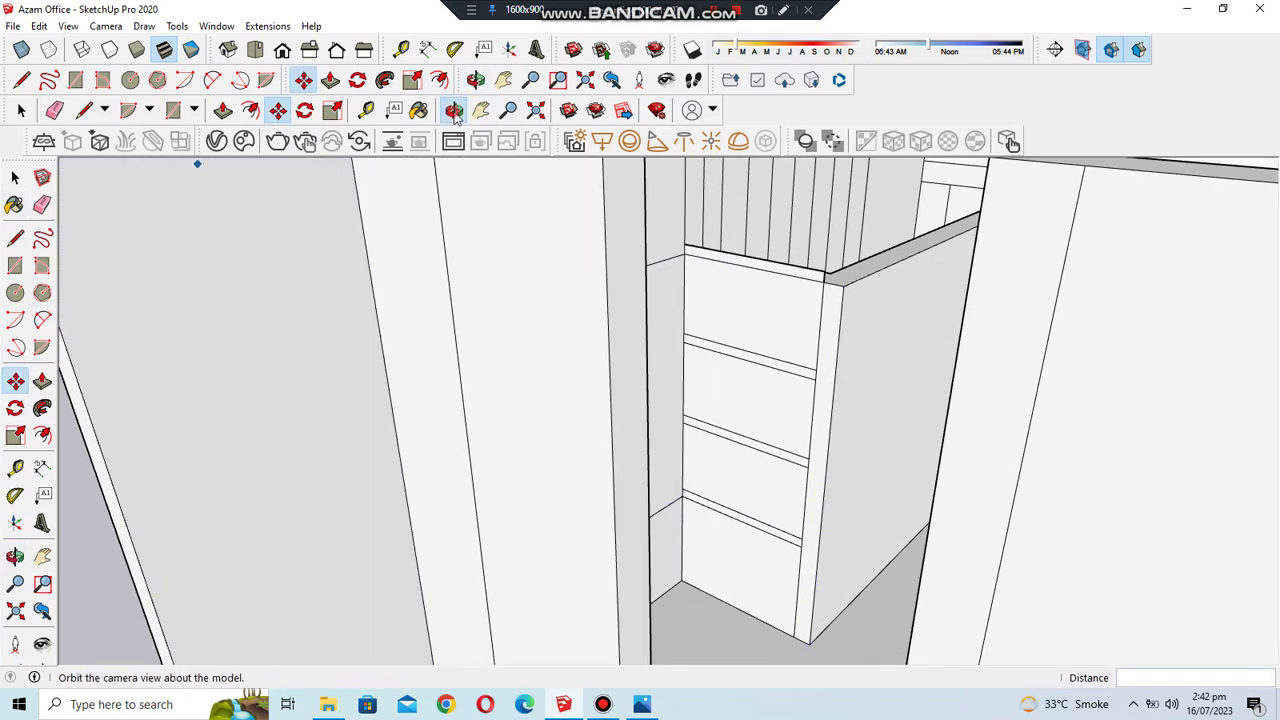
middle_click_drag(455, 115, 680, 371)
key("e")
scroll(608, 249, "up", 3)
scroll(814, 300, "up", 3)
mouse_move(798, 315)
middle_mouse_down()
mouse_move(731, 366)
mouse_move(760, 329)
mouse_move(560, 569)
mouse_move(817, 452)
mouse_move(623, 551)
mouse_move(757, 571)
mouse_move(731, 452)
middle_mouse_up()
key("l")
key("o")
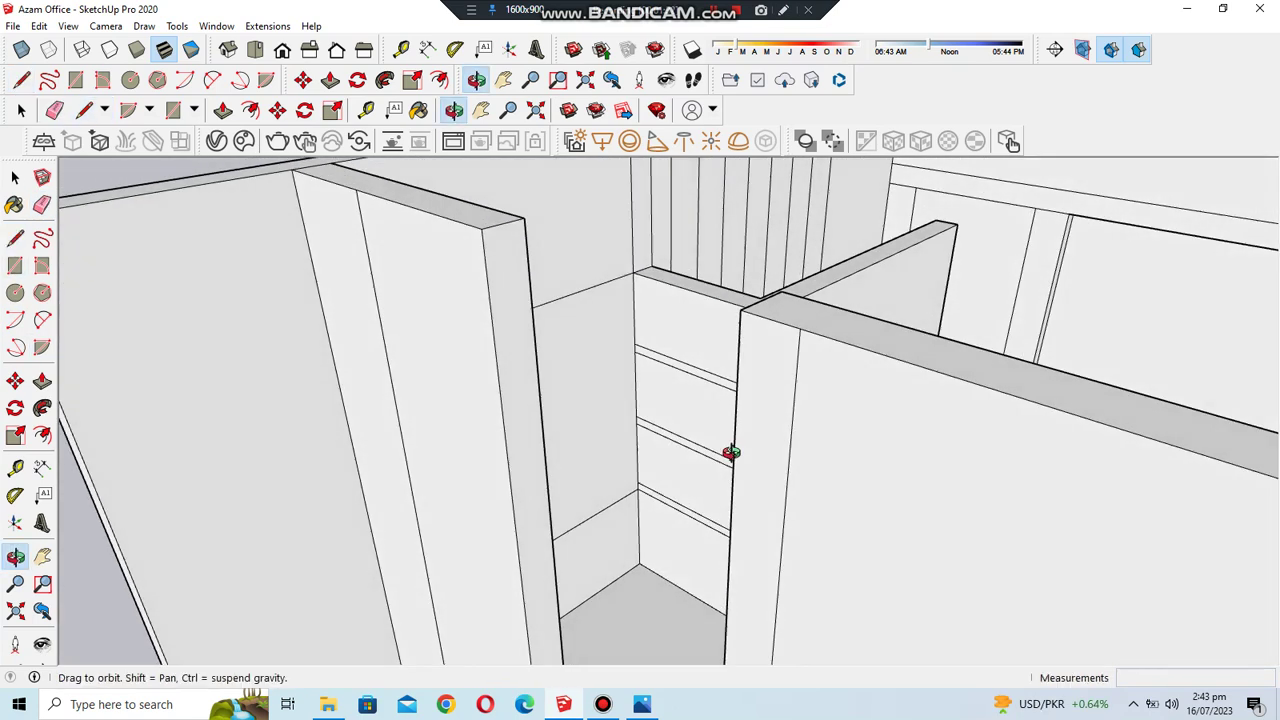
left_click_drag(731, 452, 751, 463)
key("l")
mouse_move(300, 250)
middle_mouse_down()
mouse_move(528, 334)
mouse_move(223, 374)
mouse_move(224, 160)
middle_mouse_up()
key("p")
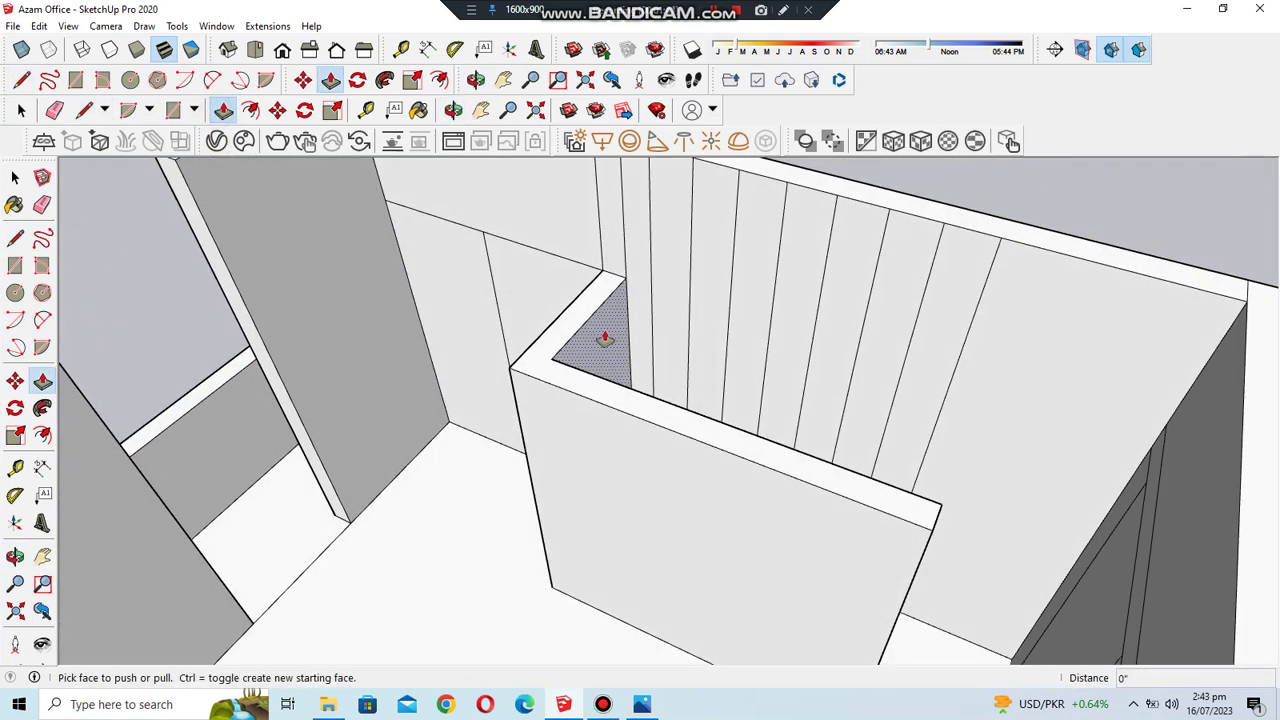
middle_click_drag(800, 470, 609, 343)
- Draw a line across the back wall to close the low box top into a face
key("l")
left_click(585, 333)
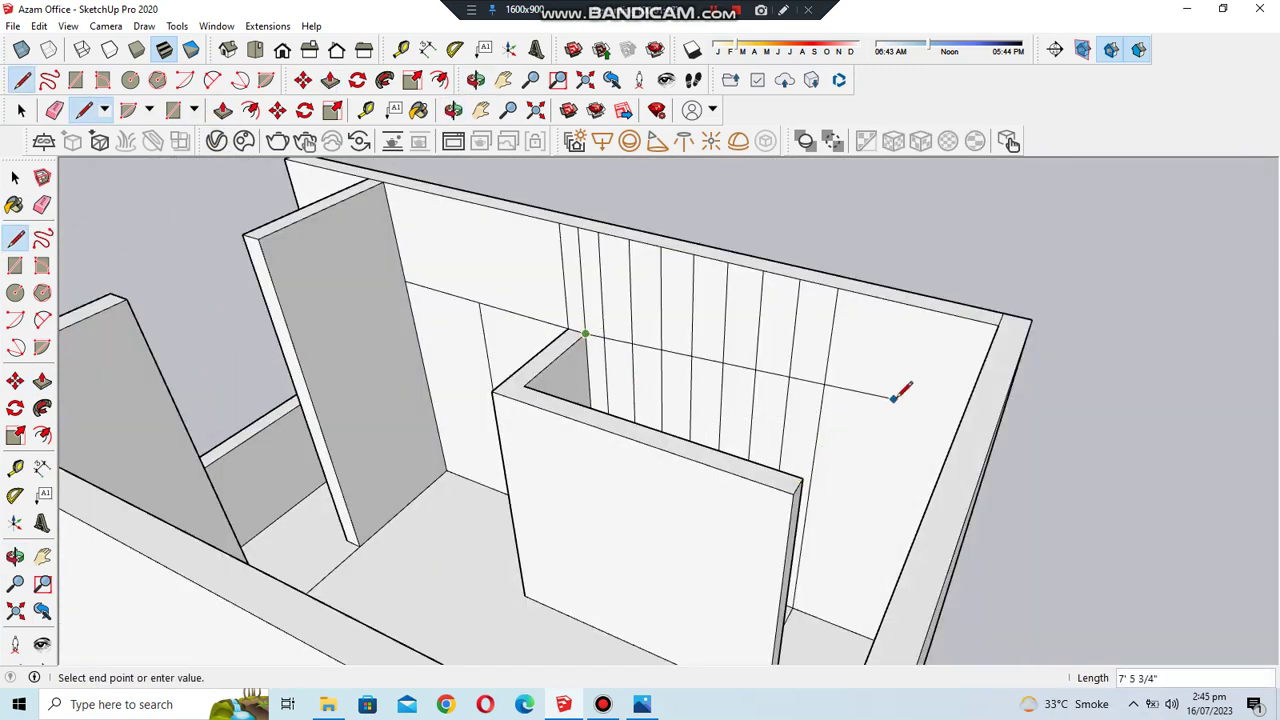
left_click(821, 400)
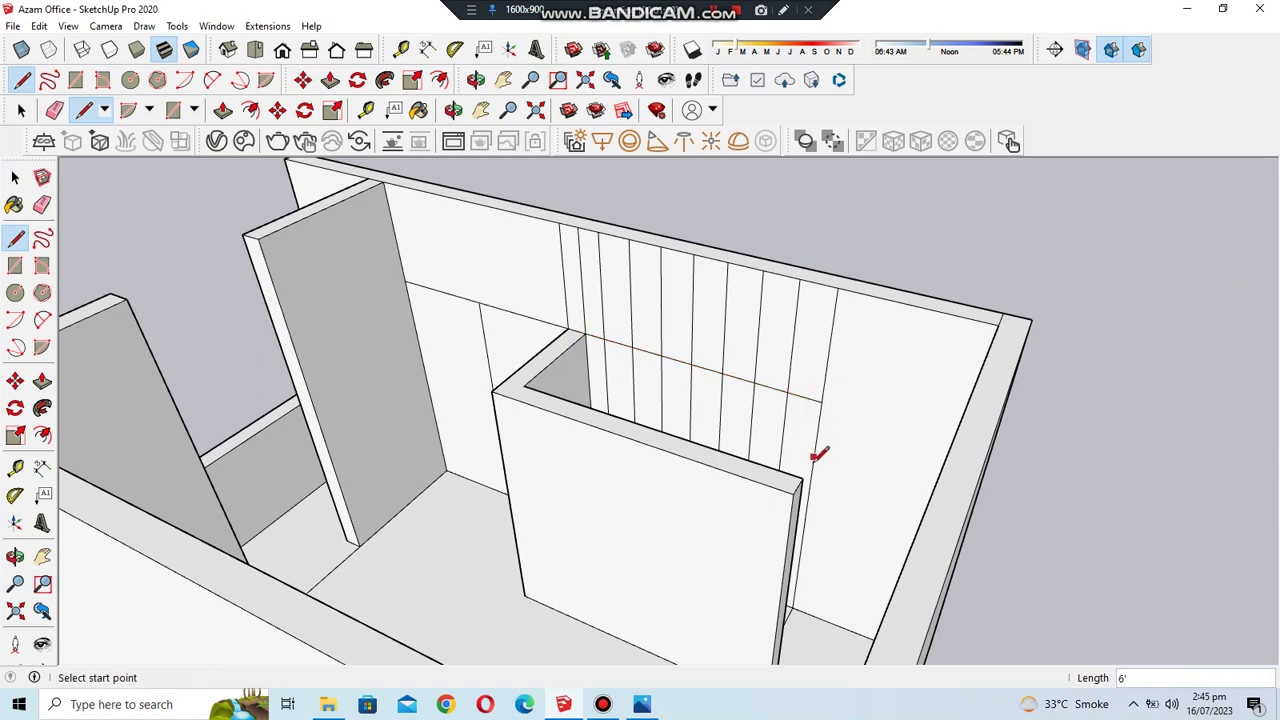
left_click(838, 402)
middle_click_drag(846, 400, 851, 377)
left_click(851, 377)
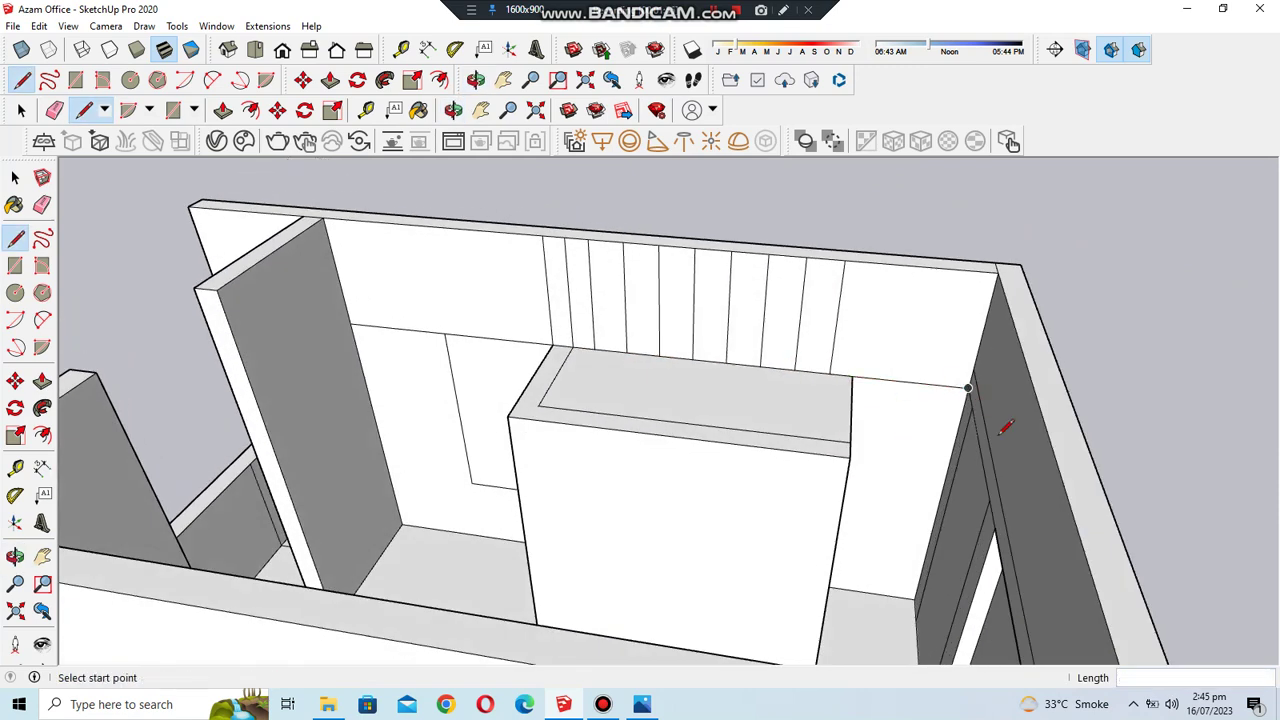
scroll(1005, 425, "down", 1)
- Erase the vertical slat lines from the back wall, leaving it plain
key("e")
left_click_drag(580, 296, 769, 303)
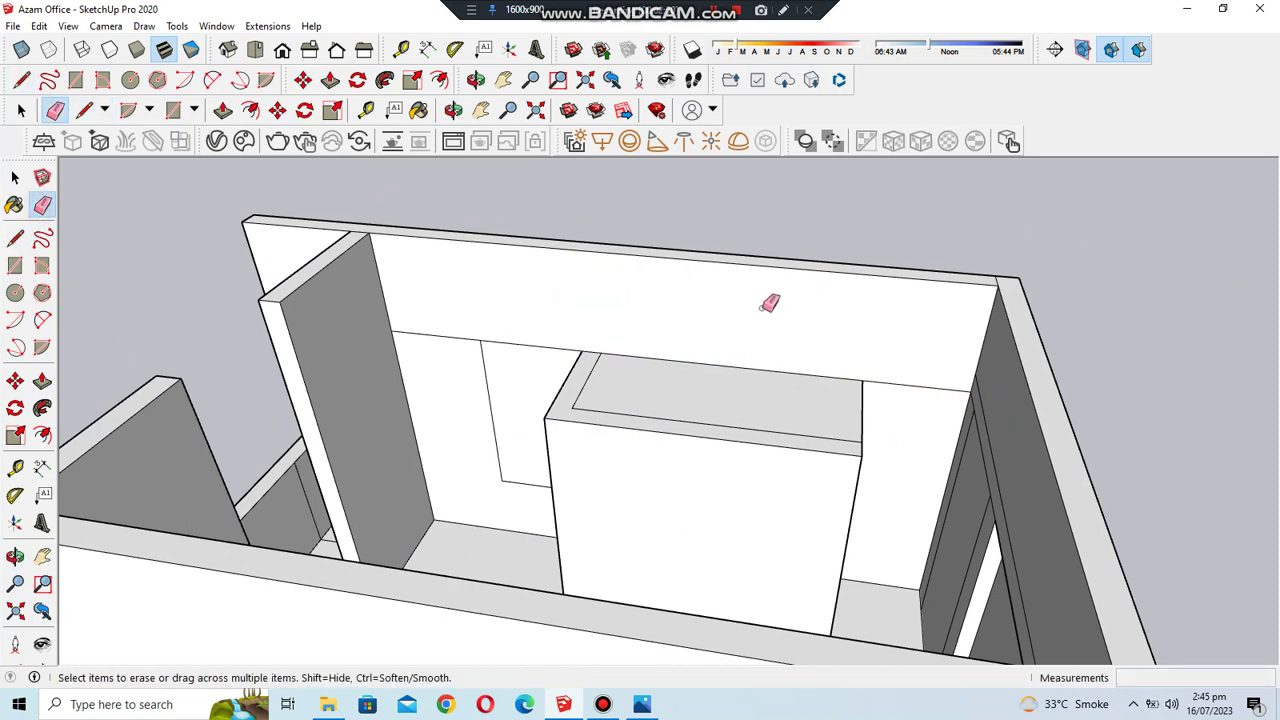
key("o")
left_click_drag(663, 266, 923, 409)
scroll(657, 457, "up", 3)
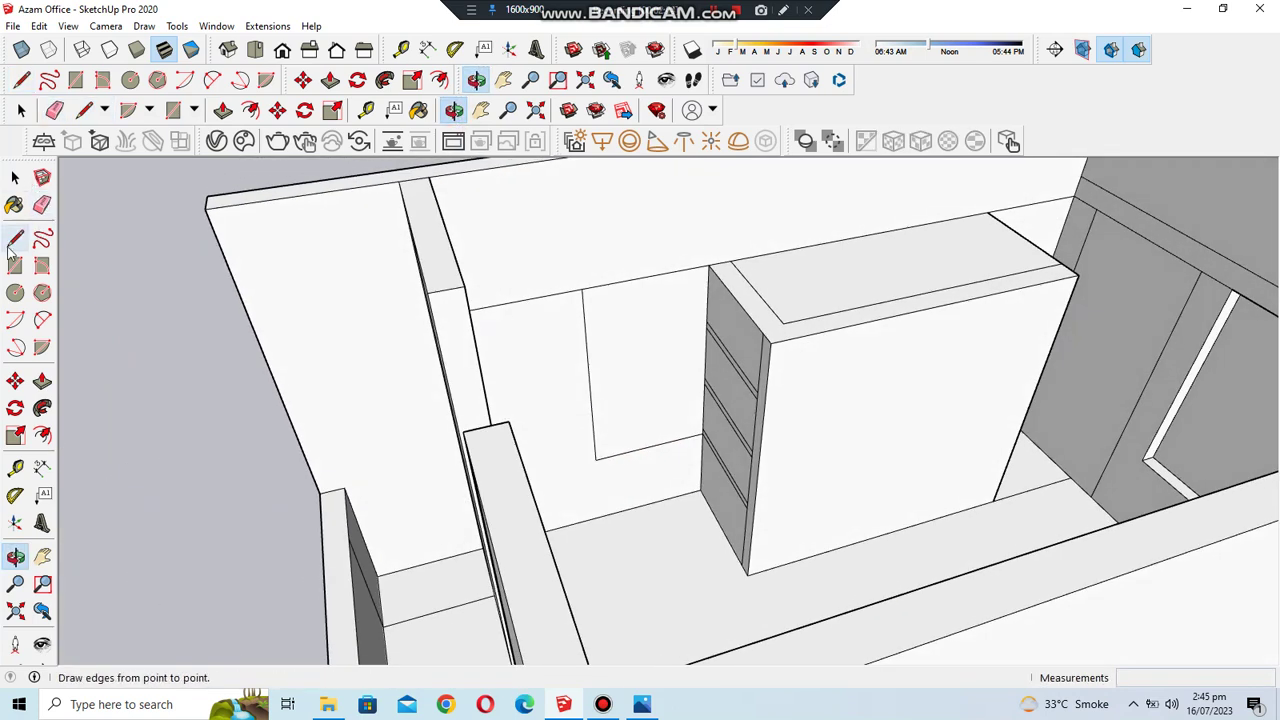
scroll(246, 249, "down", 2)
- Push one drawer face inward to recess it, then compare with the shelf reference photo
key("p")
scroll(702, 441, "up", 3)
left_click(702, 441)
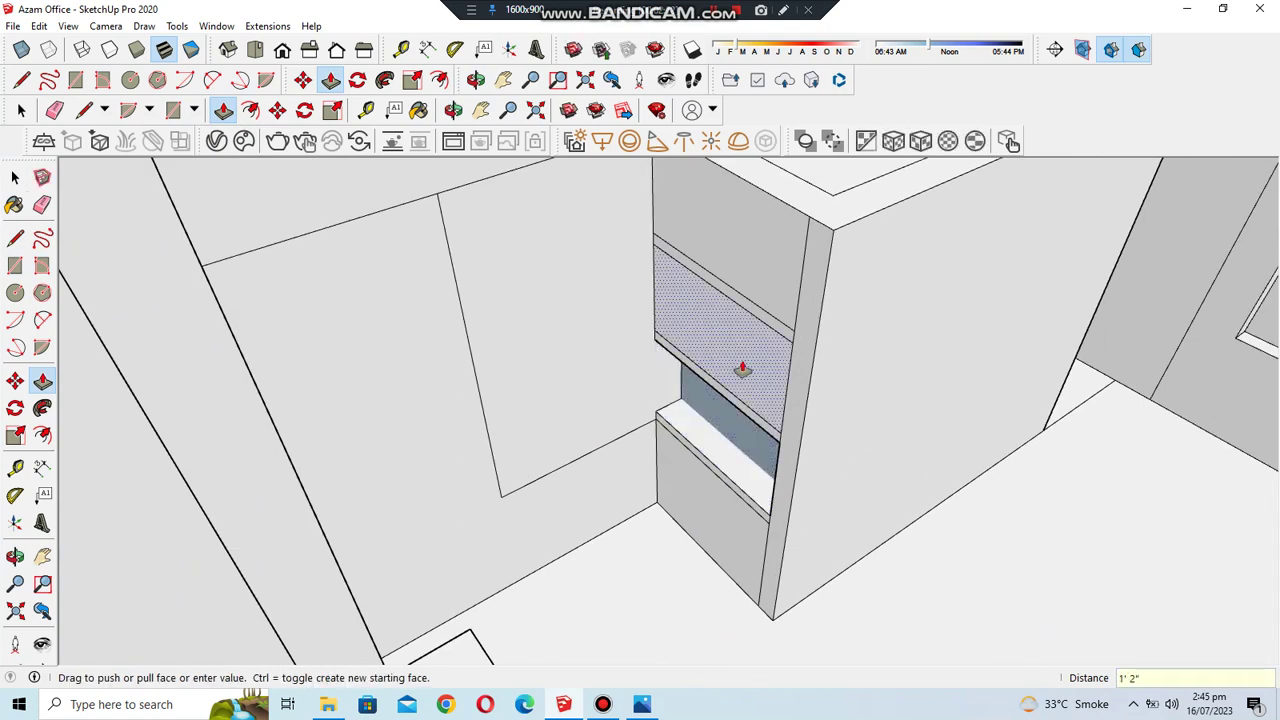
left_click(666, 434)
mouse_move(666, 434)
middle_mouse_down()
mouse_move(645, 570)
mouse_move(700, 429)
mouse_move(729, 429)
middle_mouse_up()
left_click(655, 705)
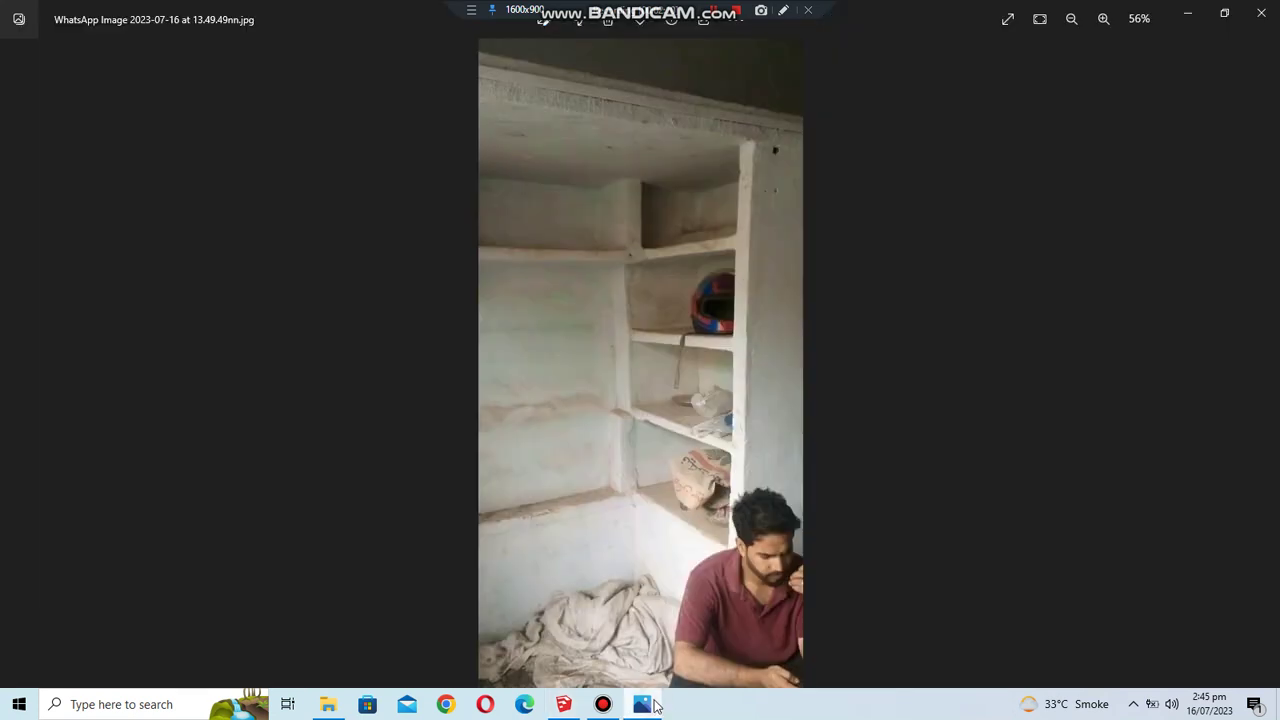
left_click(655, 706)
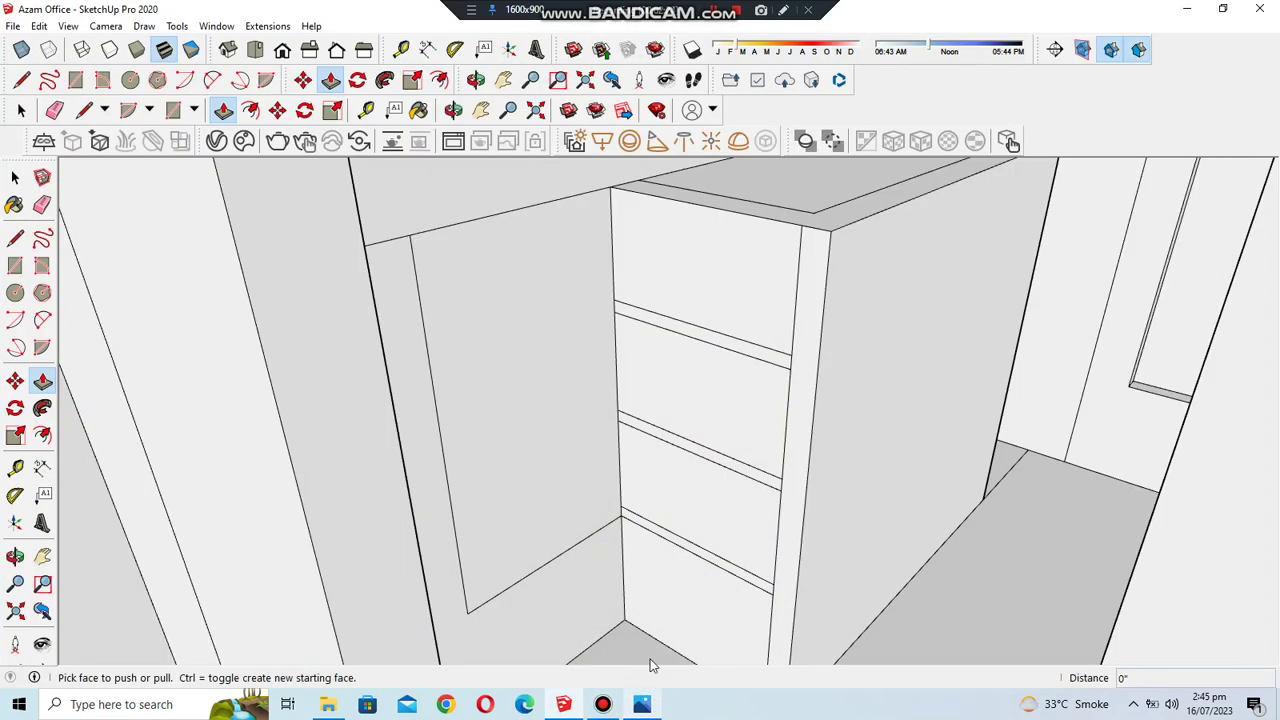
- Erase the two pairs of drawer edges on the cabinet front
key("space")
key("e")
left_click_drag(737, 330, 733, 475)
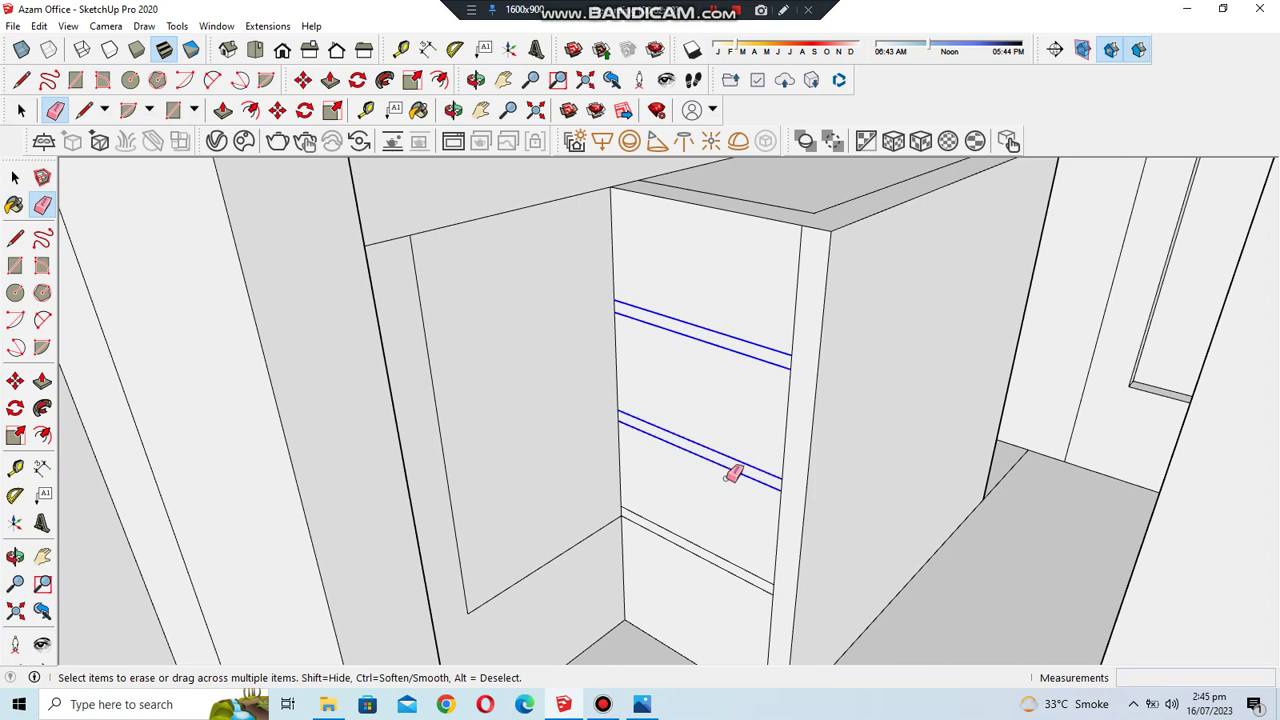
key("space")
scroll(917, 517, "up", 3)
scroll(774, 542, "up", 3)
scroll(860, 505, "up", 1)
- Copy the thin strip up to the top corner and array it /4 into evenly spaced strips
left_click(865, 505)
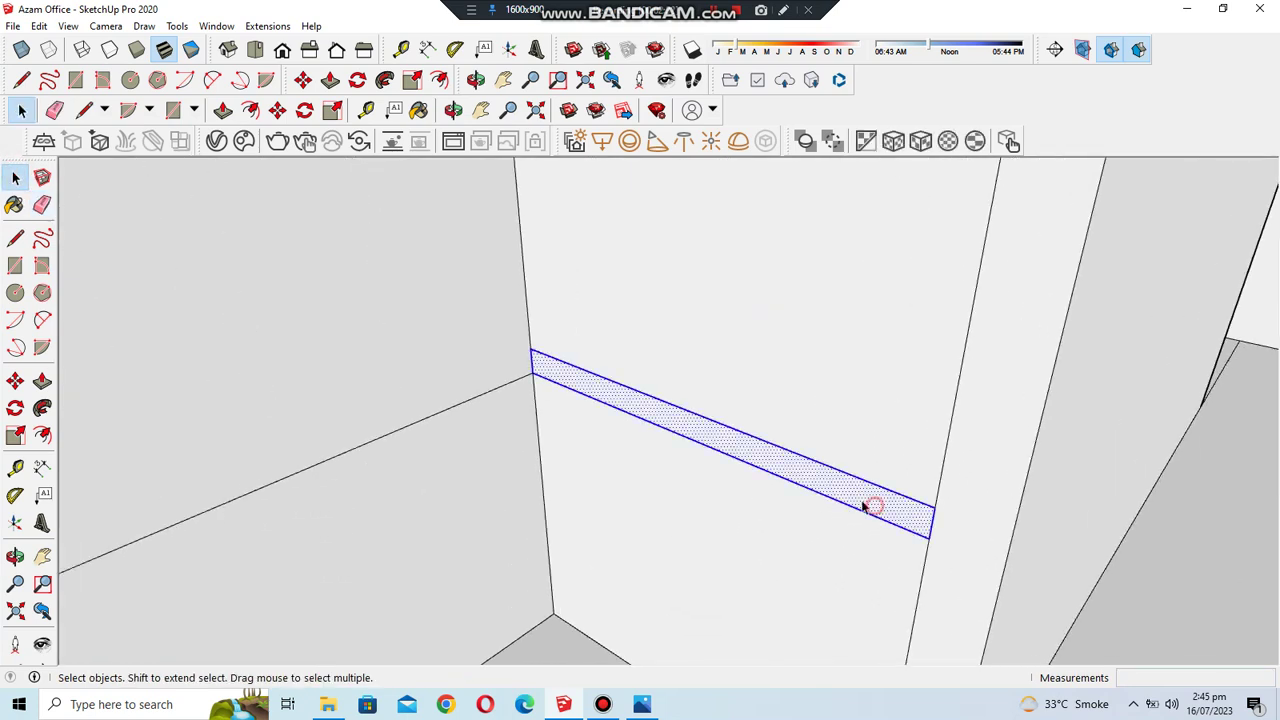
key("m")
scroll(489, 551, "up", 5)
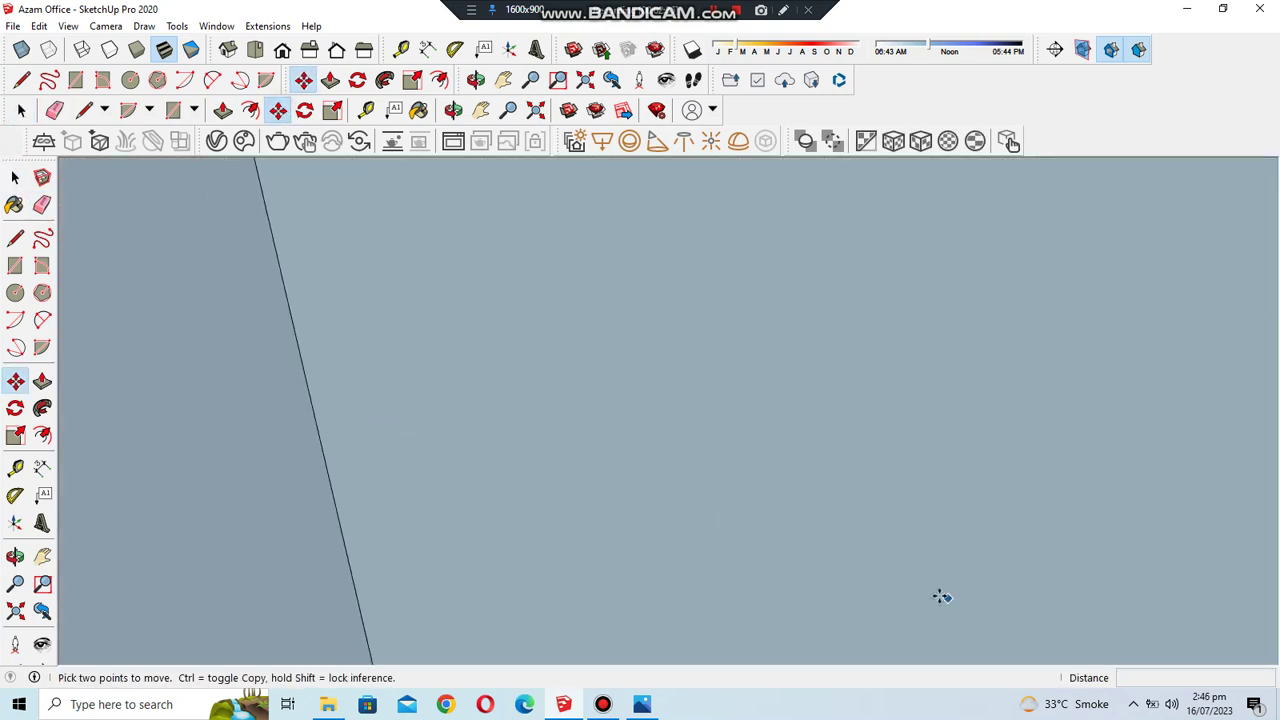
scroll(900, 593, "down", 3)
scroll(860, 600, "down", 2)
scroll(780, 570, "down", 2)
scroll(680, 555, "up", 2)
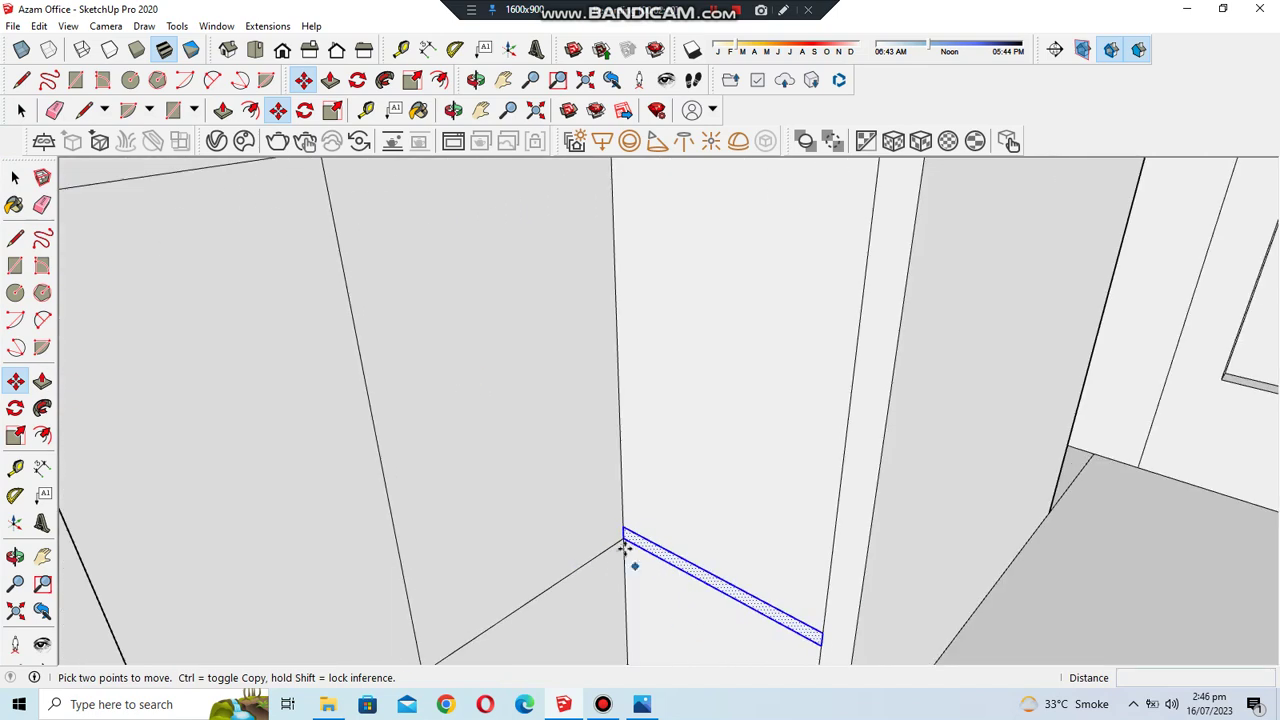
key("ctrl")
left_click(622, 540)
scroll(791, 366, "down", 3)
scroll(663, 334, "up", 2)
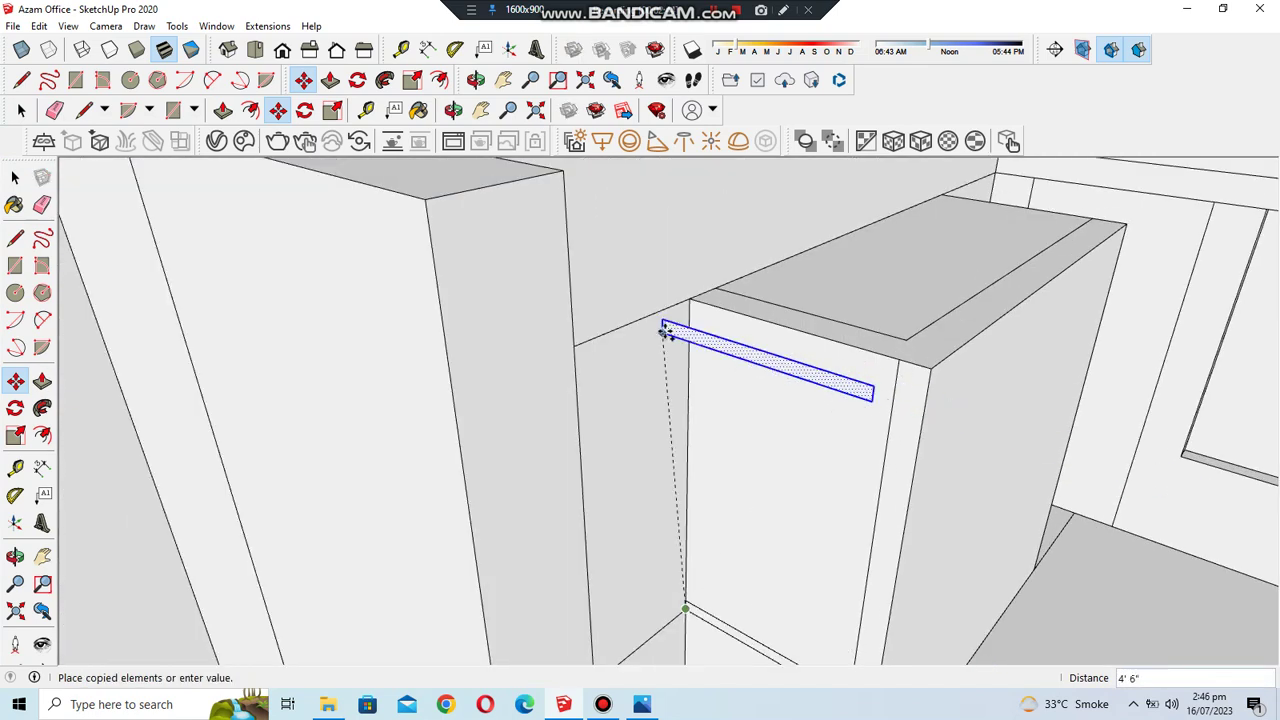
left_click(692, 302)
type("4")
key("Return")
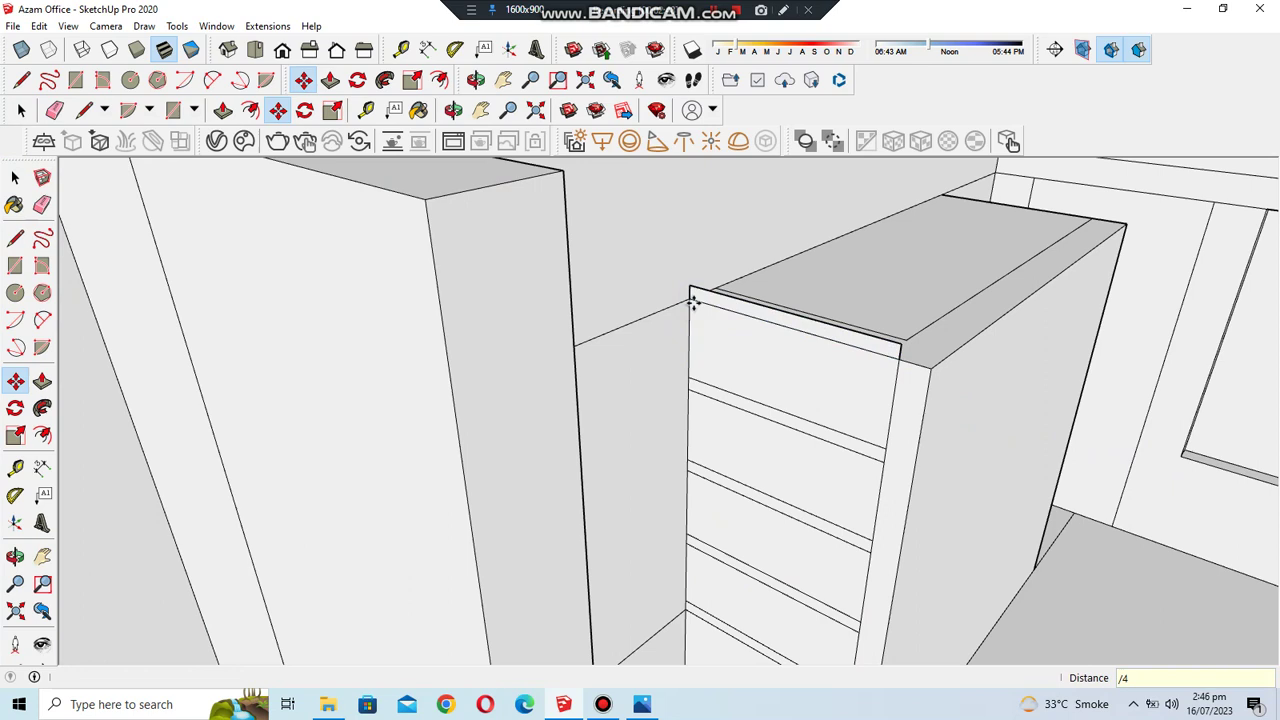
- Push the bottom drawer strip face in 6 inches
left_click(42, 204)
scroll(914, 349, "up", 3)
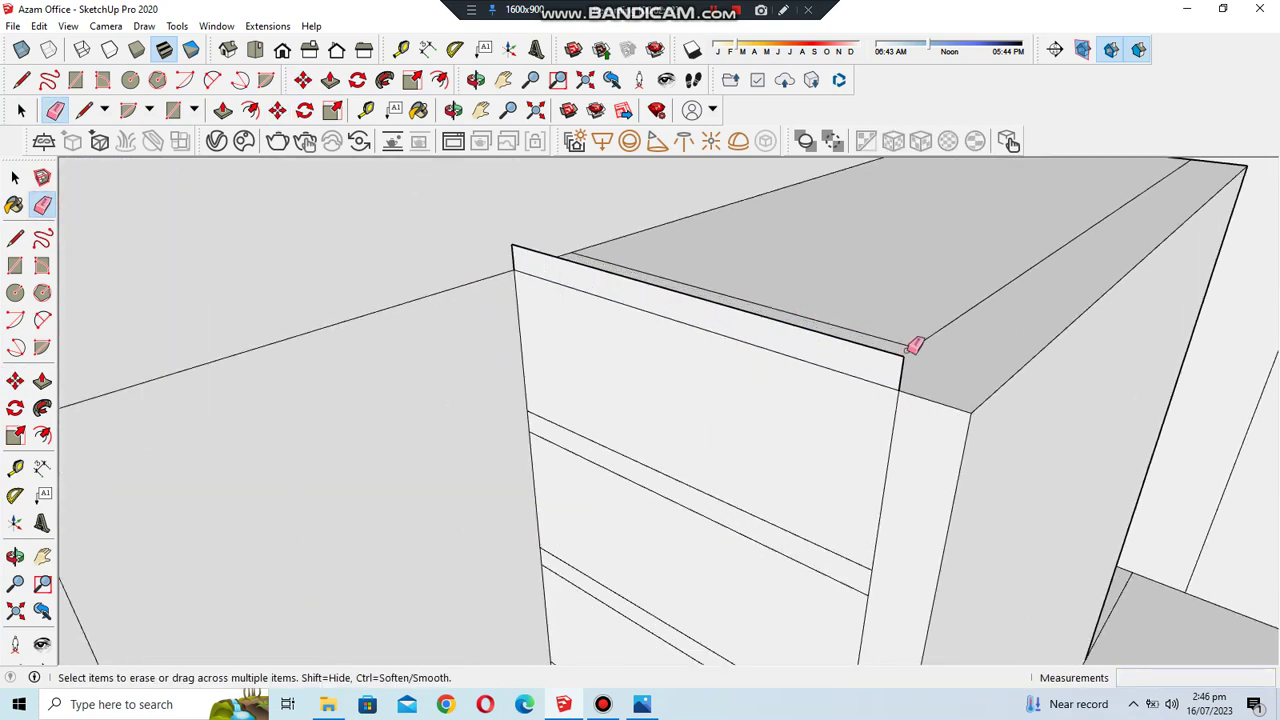
scroll(771, 271, "down", 2)
scroll(745, 274, "down", 3)
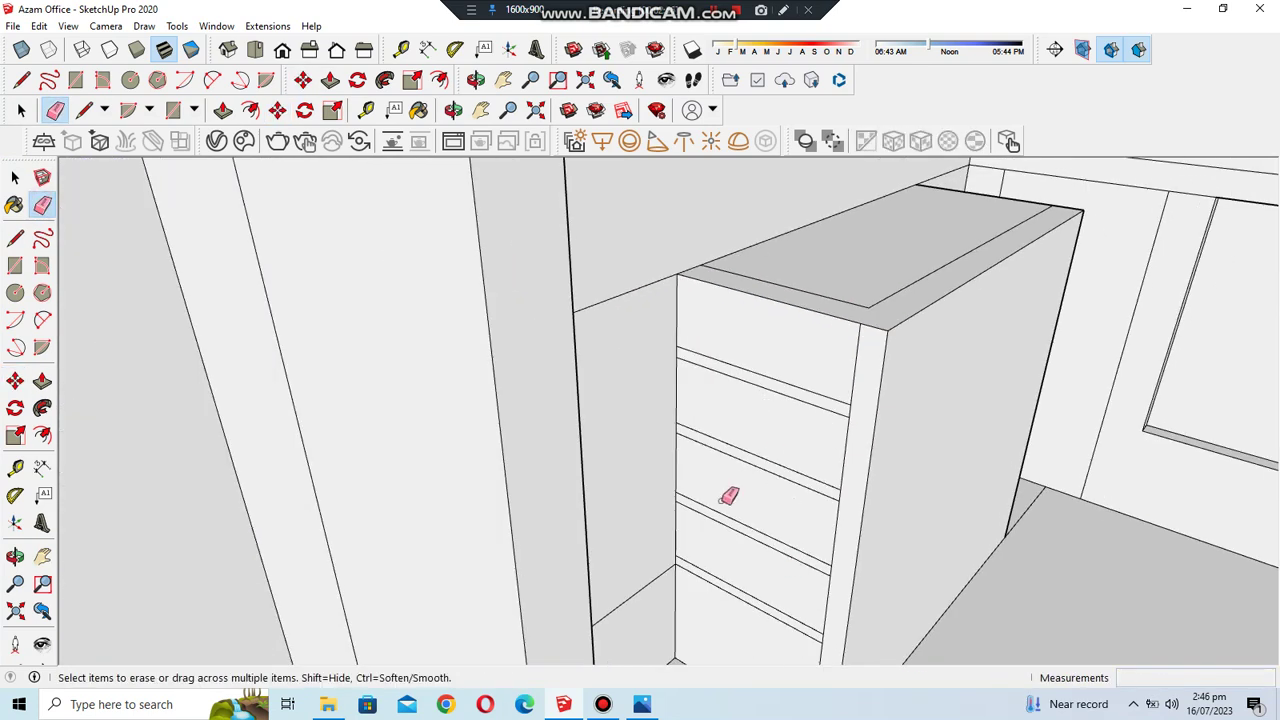
left_click(223, 110)
left_click_drag(714, 582, 755, 570)
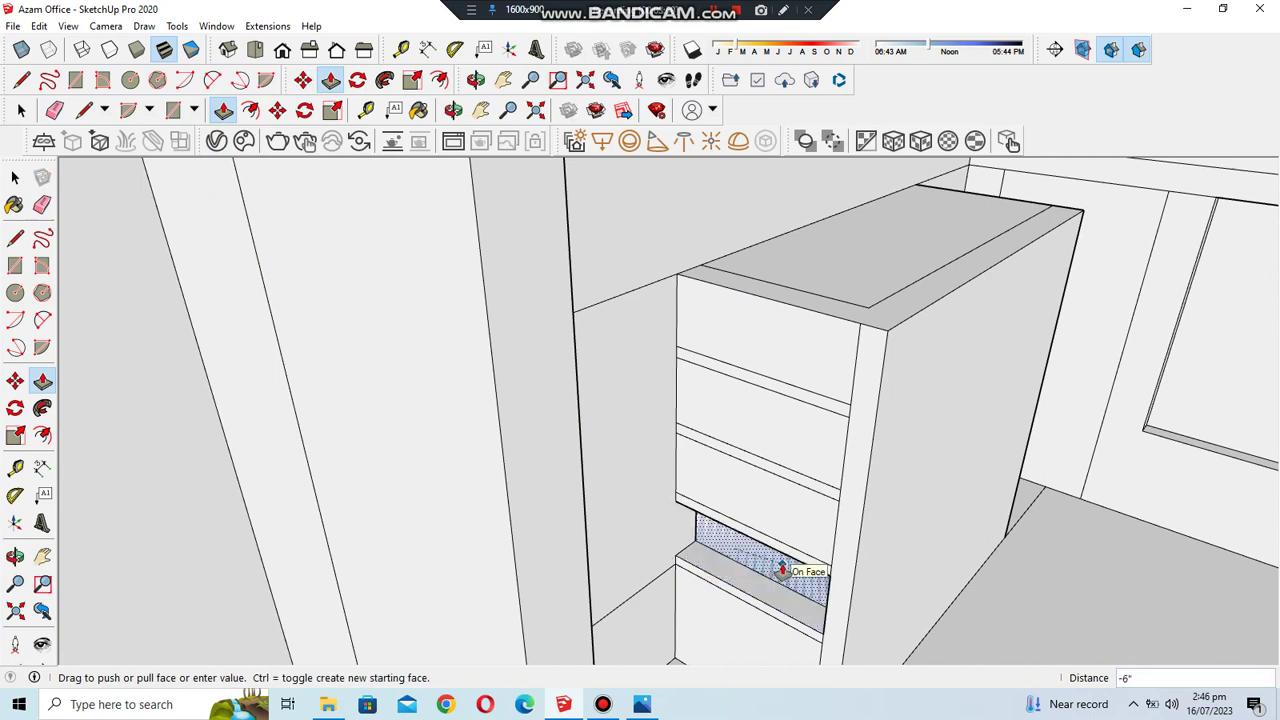
- Erase the leftover cabinet-top edges near the corner
mouse_move(971, 357)
middle_mouse_down()
mouse_move(517, 343)
mouse_move(669, 375)
mouse_move(731, 437)
mouse_move(971, 406)
mouse_move(755, 406)
middle_mouse_up()
key("e")
left_click_drag(755, 406, 860, 340)
left_click(812, 370)
mouse_move(986, 286)
left_mouse_down()
mouse_move(937, 314)
mouse_move(986, 286)
left_mouse_up()
middle_click_drag(986, 286, 987, 281)
scroll(843, 391, "up", 5)
scroll(843, 391, "up", 2)
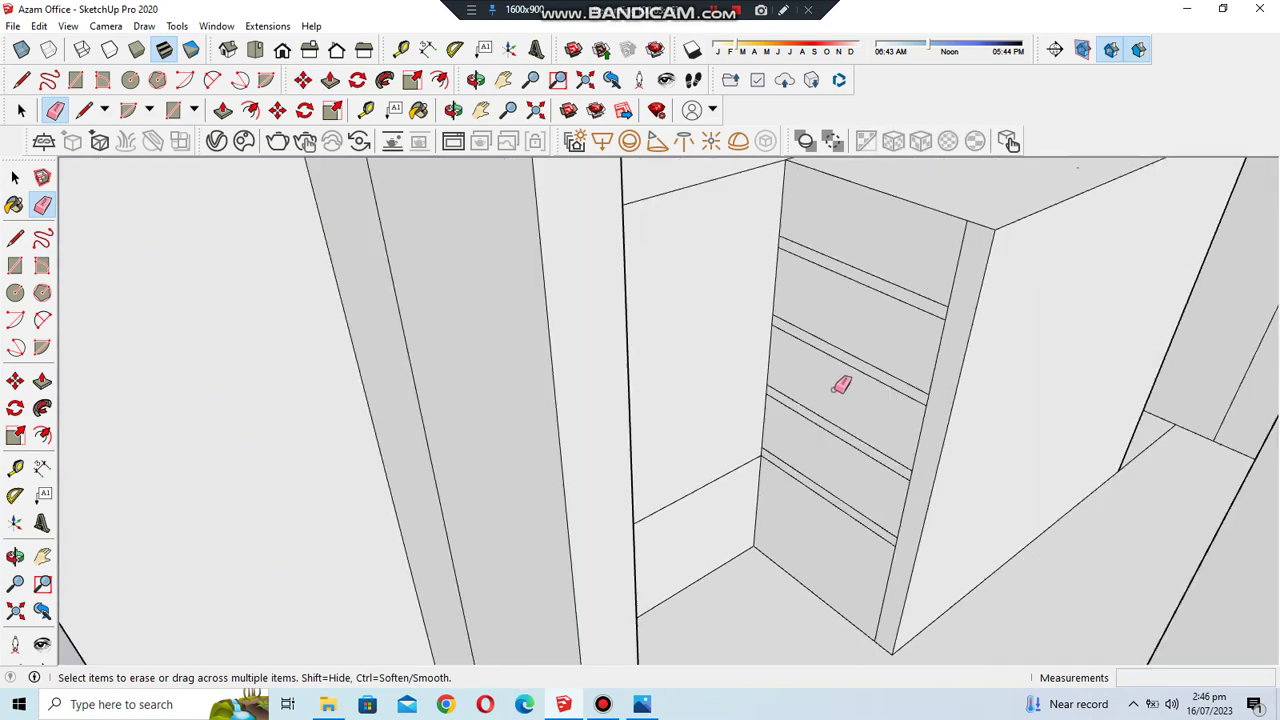
- Push each stacked shelf opening inward, repeating the same depth on every opening
left_click_drag(819, 484, 875, 487)
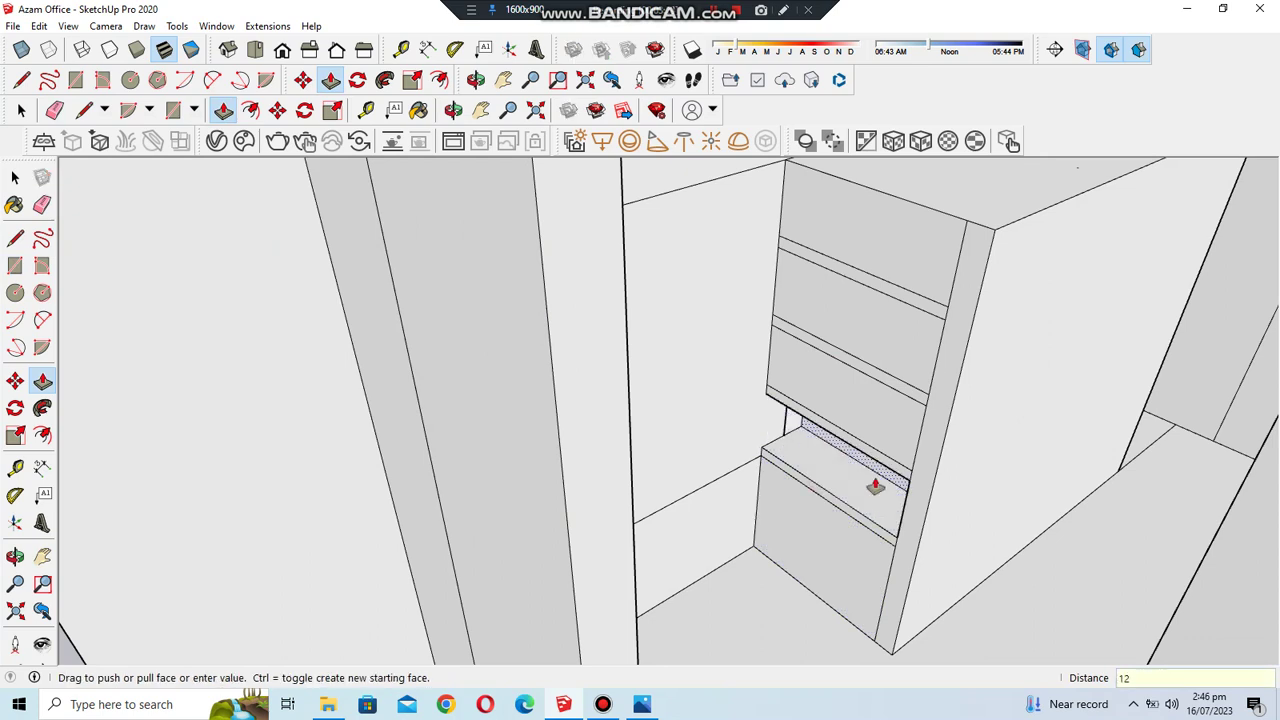
left_click(875, 487)
double_click(843, 420)
double_click(834, 331)
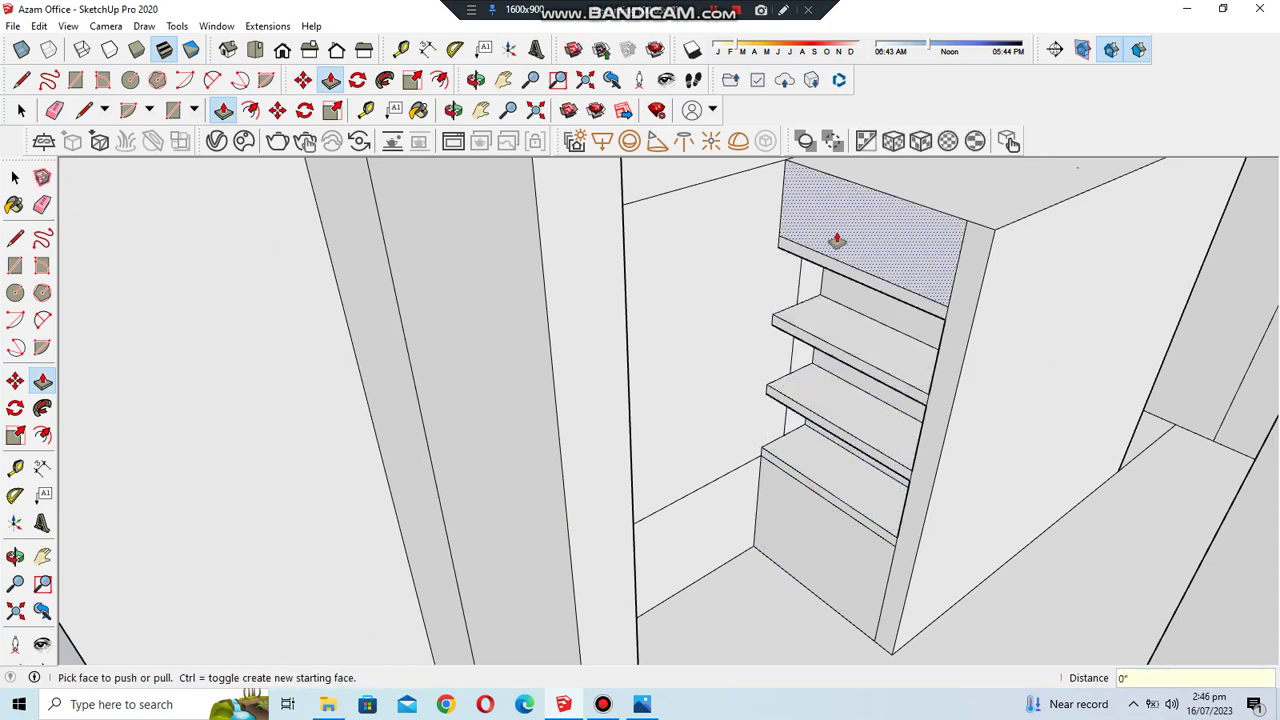
double_click(834, 243)
key("o")
left_click_drag(620, 251, 655, 430)
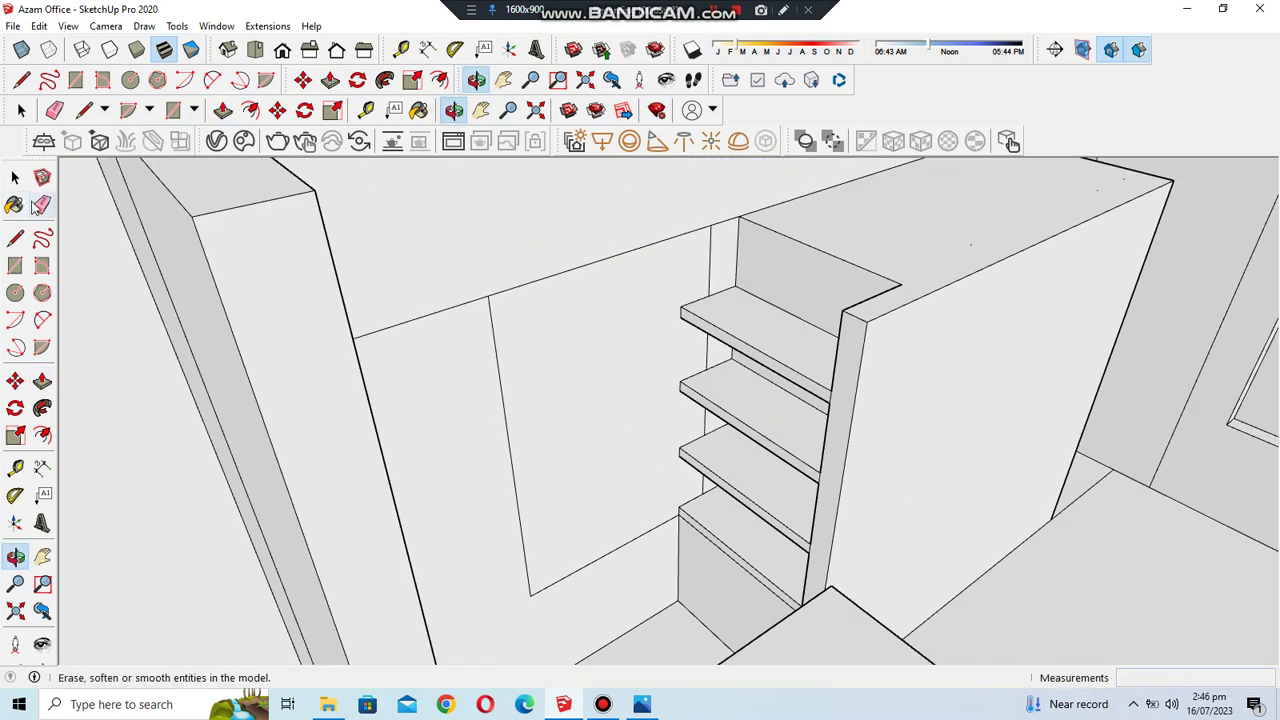
- Draw a vertical edge up the shelf corner and delete the shelf openings' front faces
left_click(15, 237)
left_click(680, 515)
left_click(680, 232)
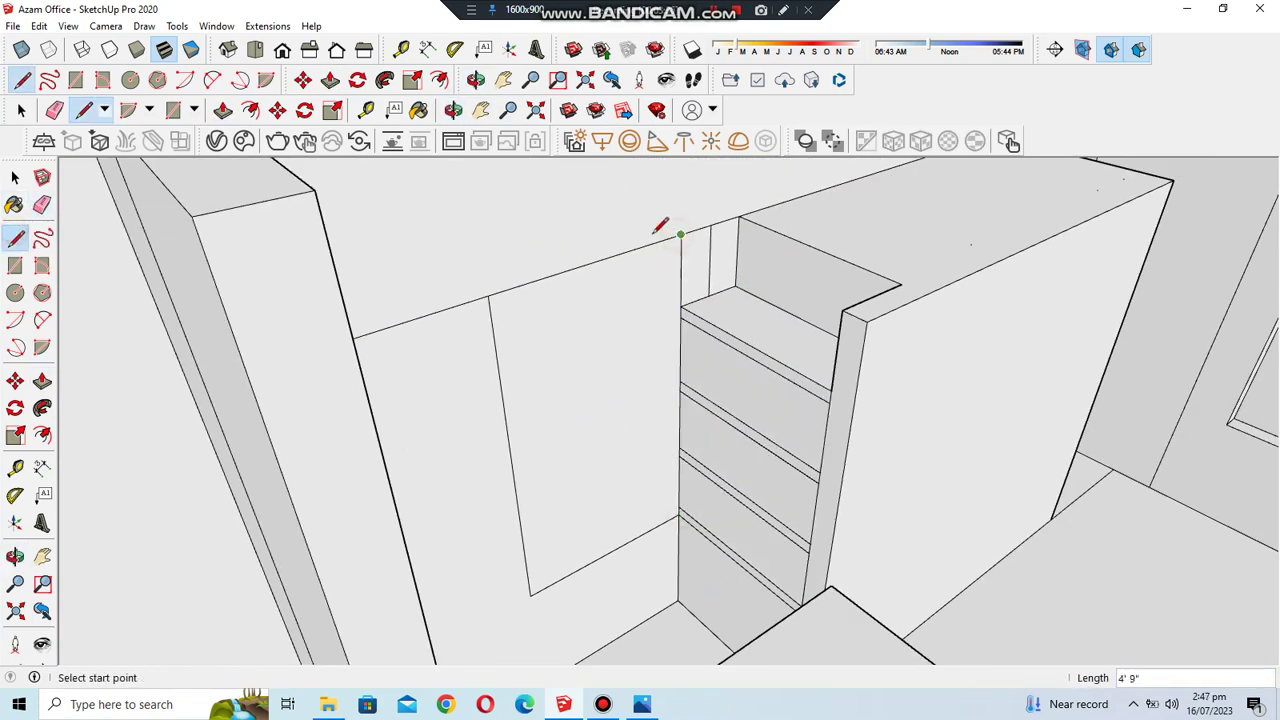
left_click(15, 177)
left_click(769, 416)
key("Delete")
left_click(731, 514)
key("Delete")
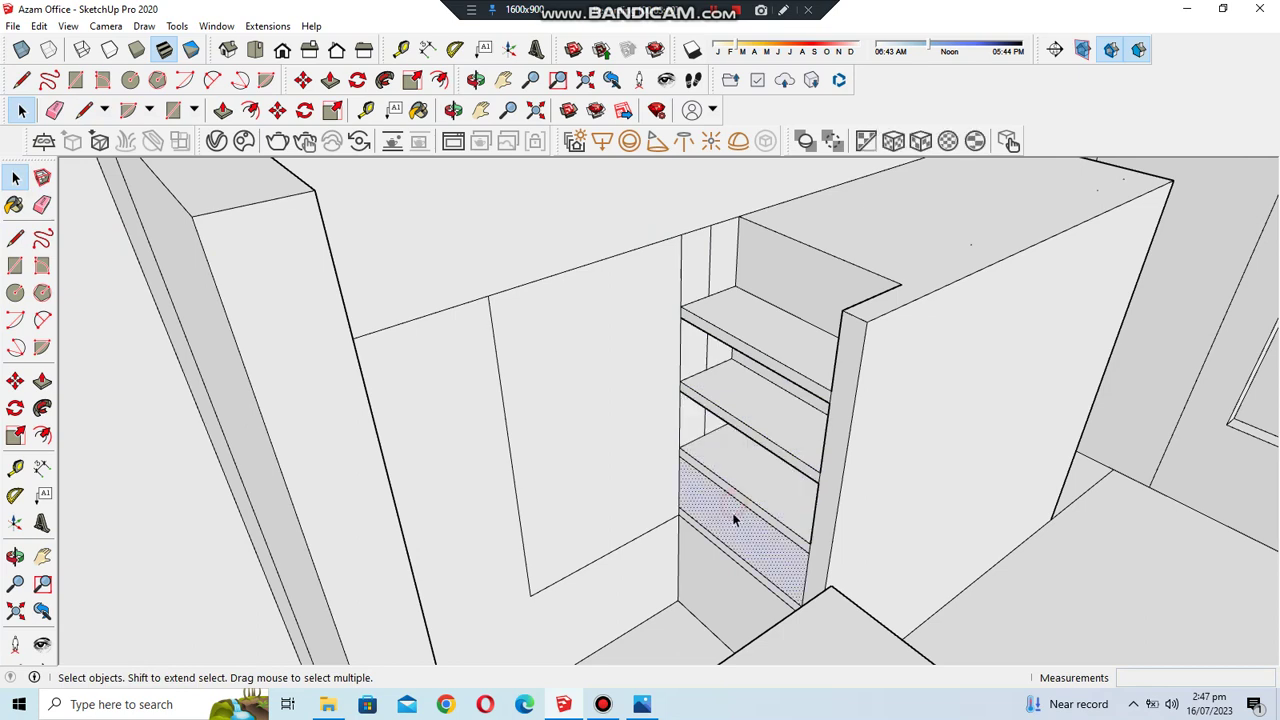
key("Delete")
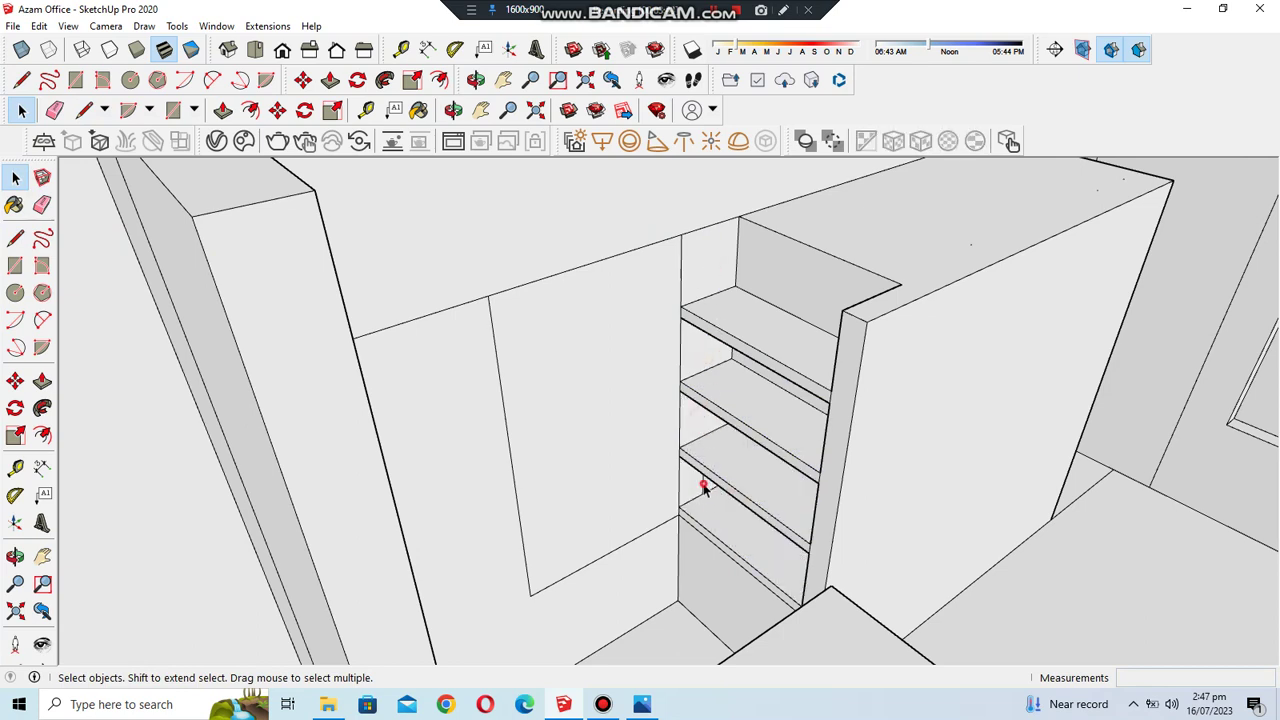
- Pull the cabinet's back panel face out 4 inches
scroll(692, 528, "up", 2)
middle_click_drag(692, 528, 358, 143)
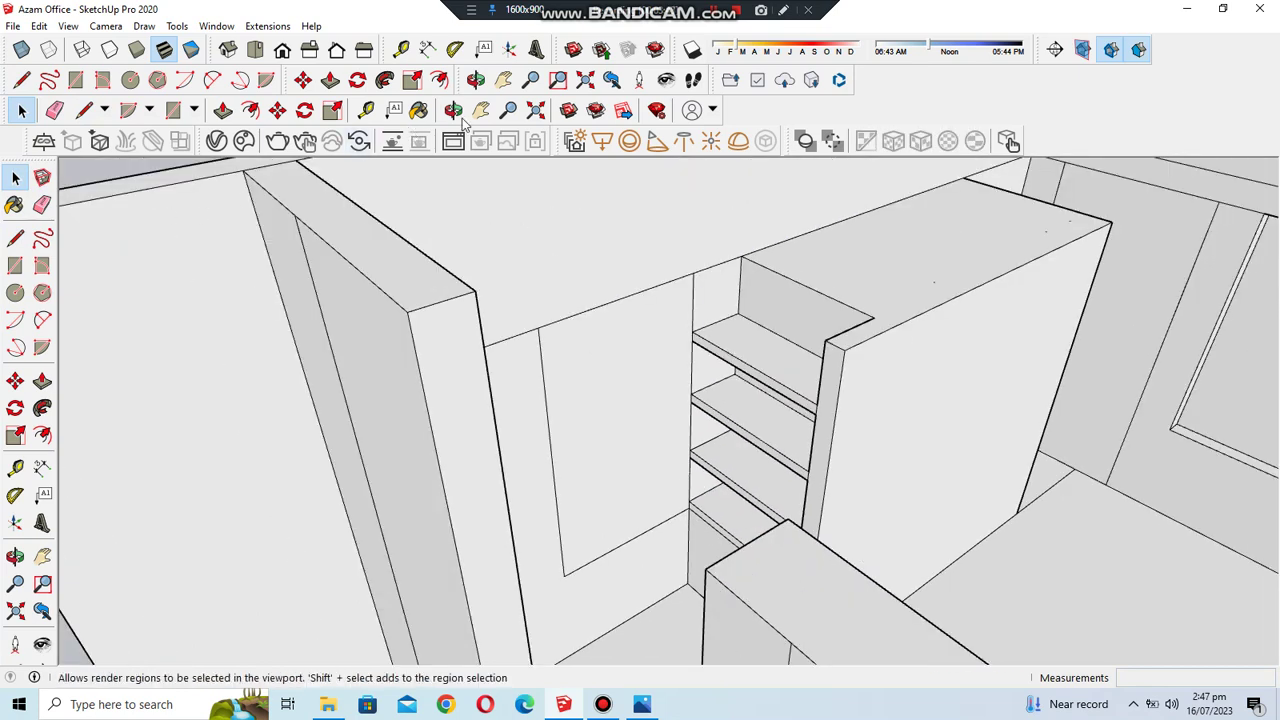
left_click(454, 111)
left_click_drag(811, 297, 650, 517)
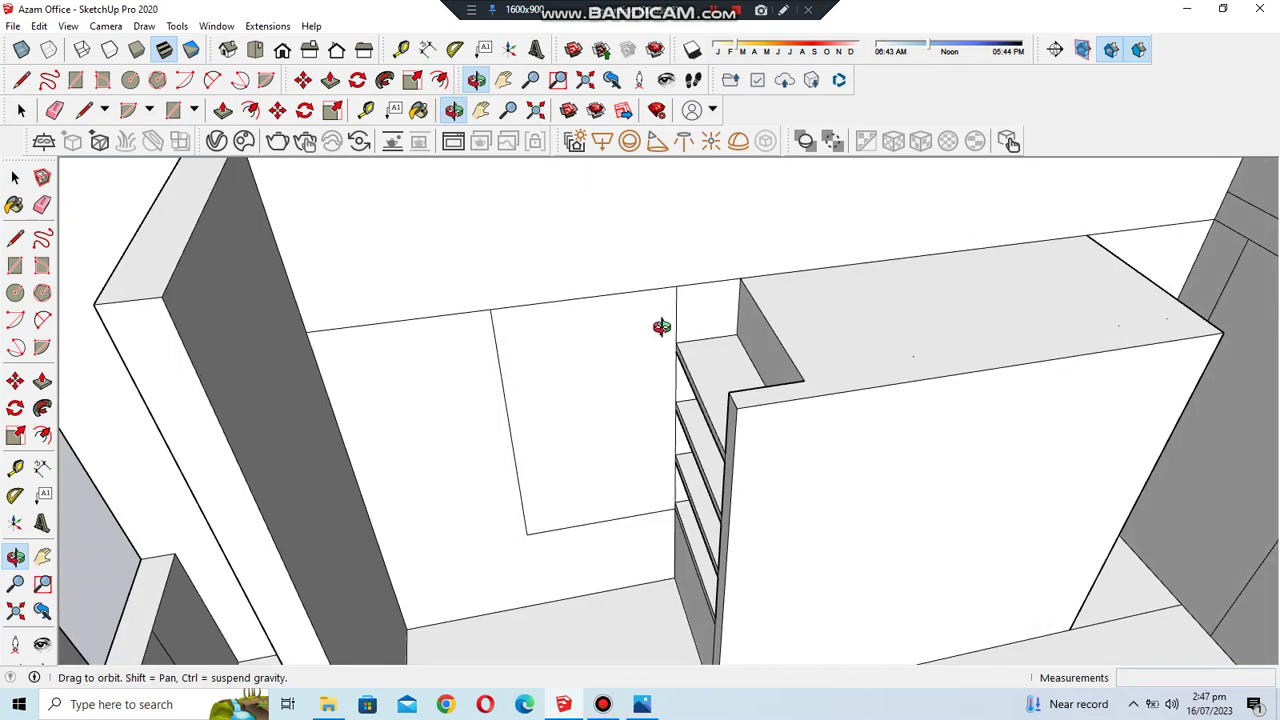
key("p")
scroll(650, 517, "up", 2)
left_click(631, 471)
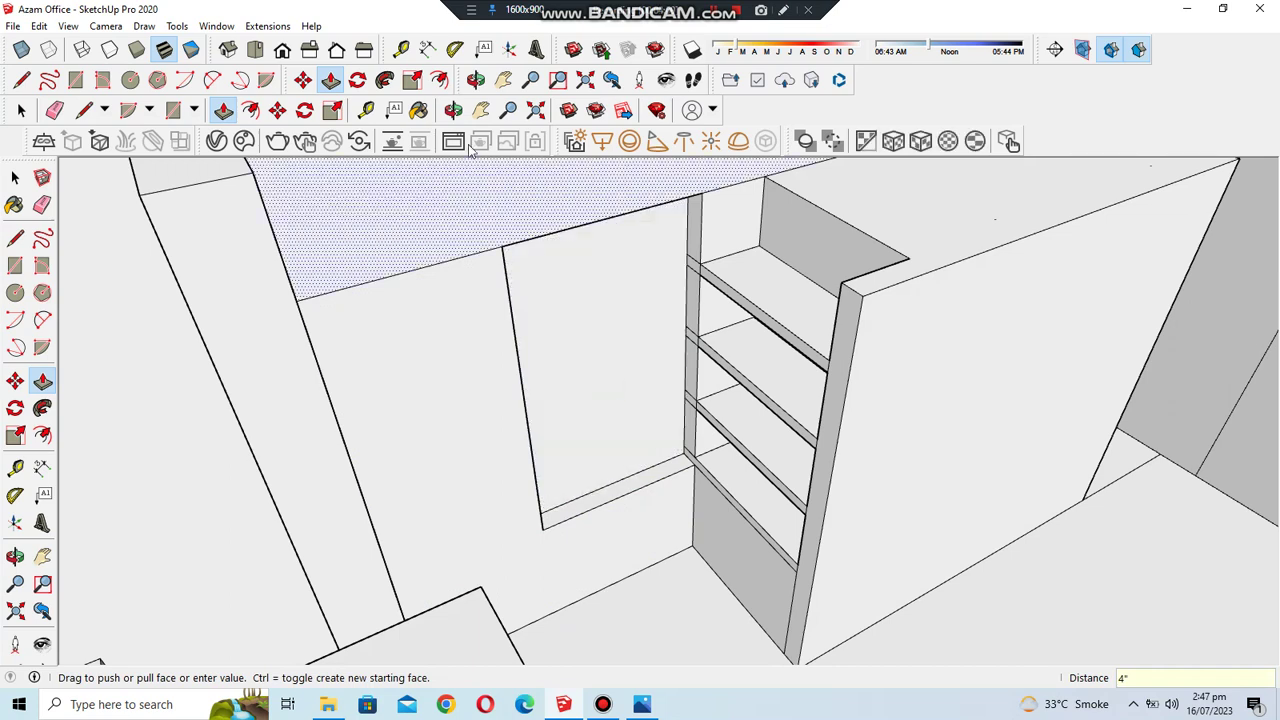
left_click(663, 277)
- Raise the partition wall face to close the gap at its top
key("o")
mouse_move(663, 277)
left_mouse_down()
mouse_move(703, 323)
mouse_move(693, 416)
mouse_move(694, 389)
mouse_move(683, 413)
left_mouse_up()
mouse_move(200, 340)
left_mouse_down()
mouse_move(320, 354)
mouse_move(124, 299)
left_mouse_up()
left_click(15, 238)
scroll(424, 290, "up", 2)
middle_click_drag(424, 290, 766, 251)
left_click(750, 238)
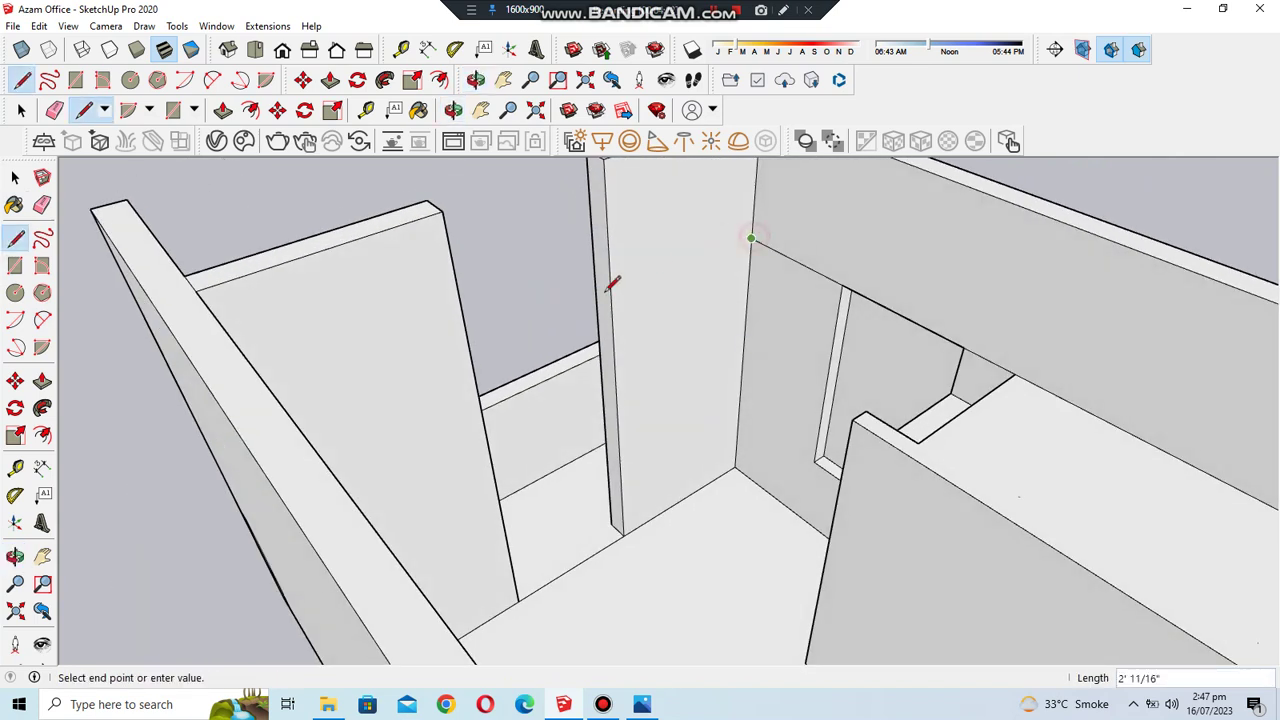
left_click(222, 110)
left_click(600, 248)
left_click(443, 220)
- Start a line at the top corner of the doorway on the front partition wall
key("e")
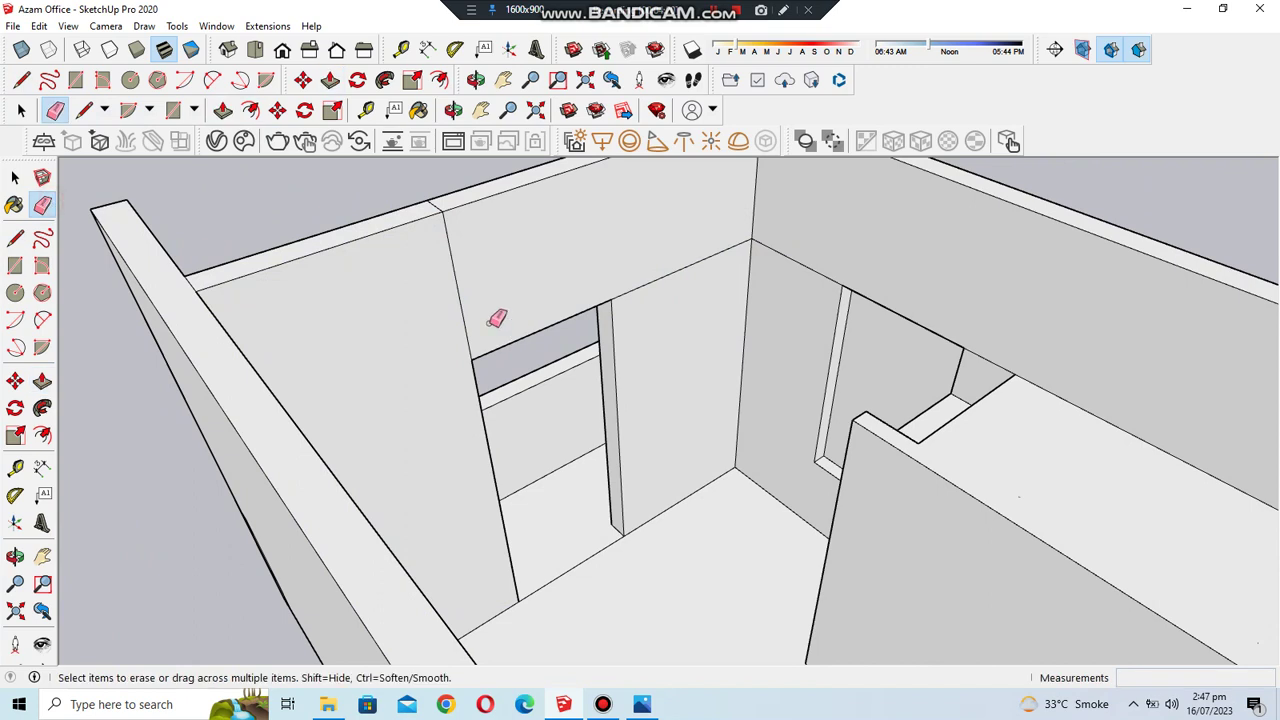
mouse_move(680, 262)
middle_mouse_down()
mouse_move(609, 329)
mouse_move(476, 298)
mouse_move(849, 337)
mouse_move(779, 397)
middle_mouse_up()
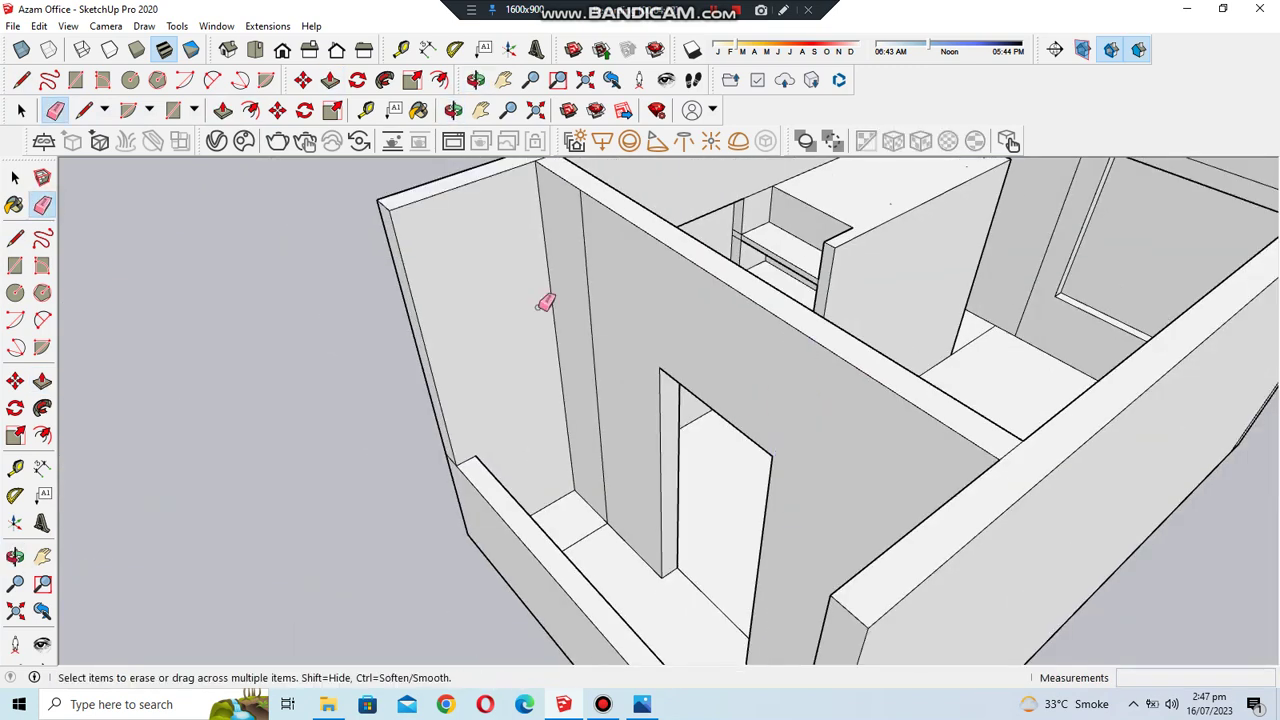
scroll(545, 303, "down", 5)
mouse_move(586, 411)
middle_mouse_down()
mouse_move(777, 420)
mouse_move(750, 383)
mouse_move(617, 374)
mouse_move(545, 333)
middle_mouse_up()
left_click(648, 393)
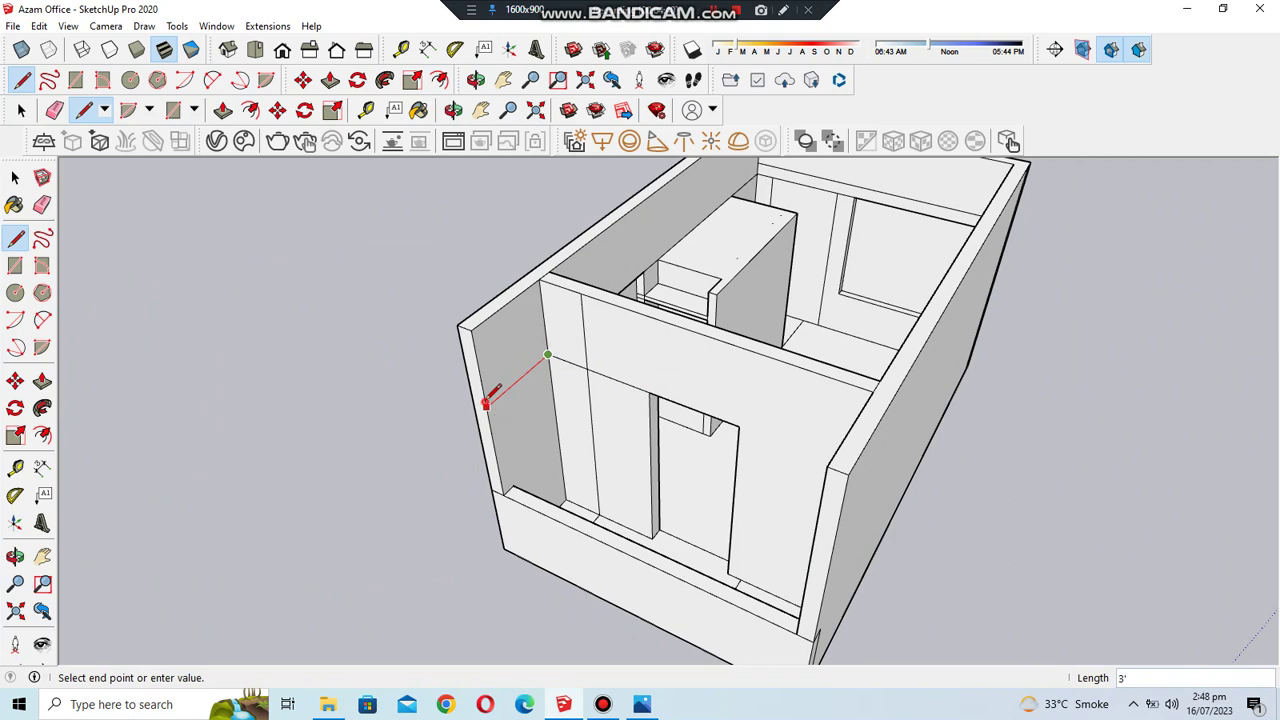
left_click(42, 206)
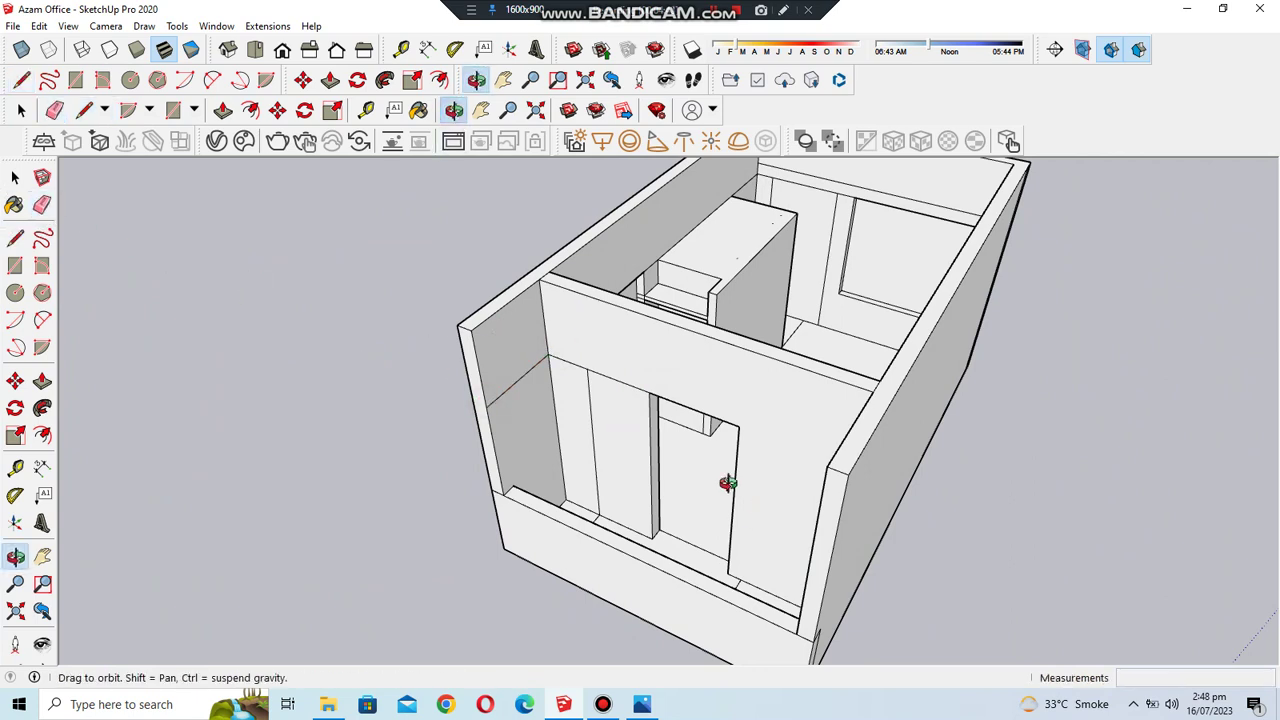
middle_click_drag(760, 506, 948, 413)
left_click(851, 361)
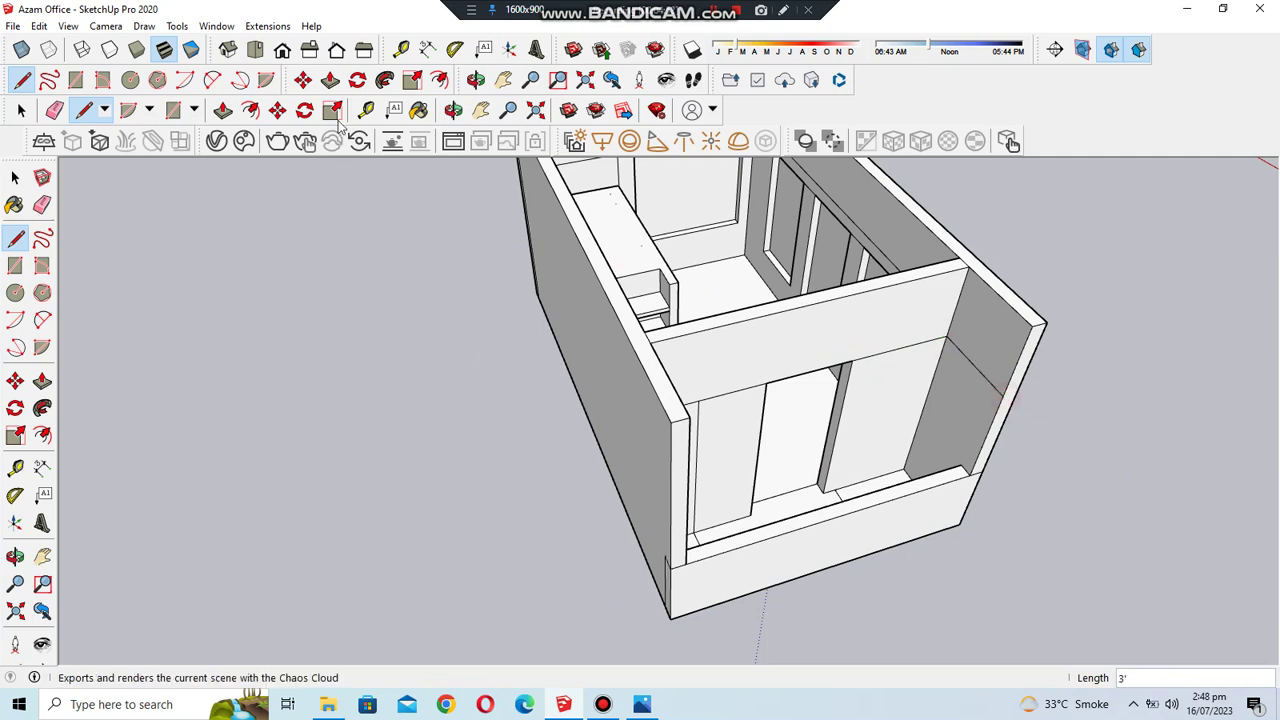
middle_click_drag(590, 340, 620, 382)
mouse_move(733, 425)
middle_mouse_down()
mouse_move(749, 294)
mouse_move(714, 400)
mouse_move(437, 397)
mouse_move(726, 317)
mouse_move(606, 431)
mouse_move(89, 344)
mouse_move(720, 423)
mouse_move(1194, 334)
mouse_move(666, 377)
middle_mouse_up()
scroll(799, 217, "up", 4)
mouse_move(799, 217)
middle_mouse_down()
mouse_move(697, 409)
mouse_move(400, 223)
middle_mouse_up()
left_click(224, 110)
mouse_move(820, 414)
middle_mouse_down()
mouse_move(694, 471)
mouse_move(780, 490)
middle_mouse_up()
key("alt+Tab")
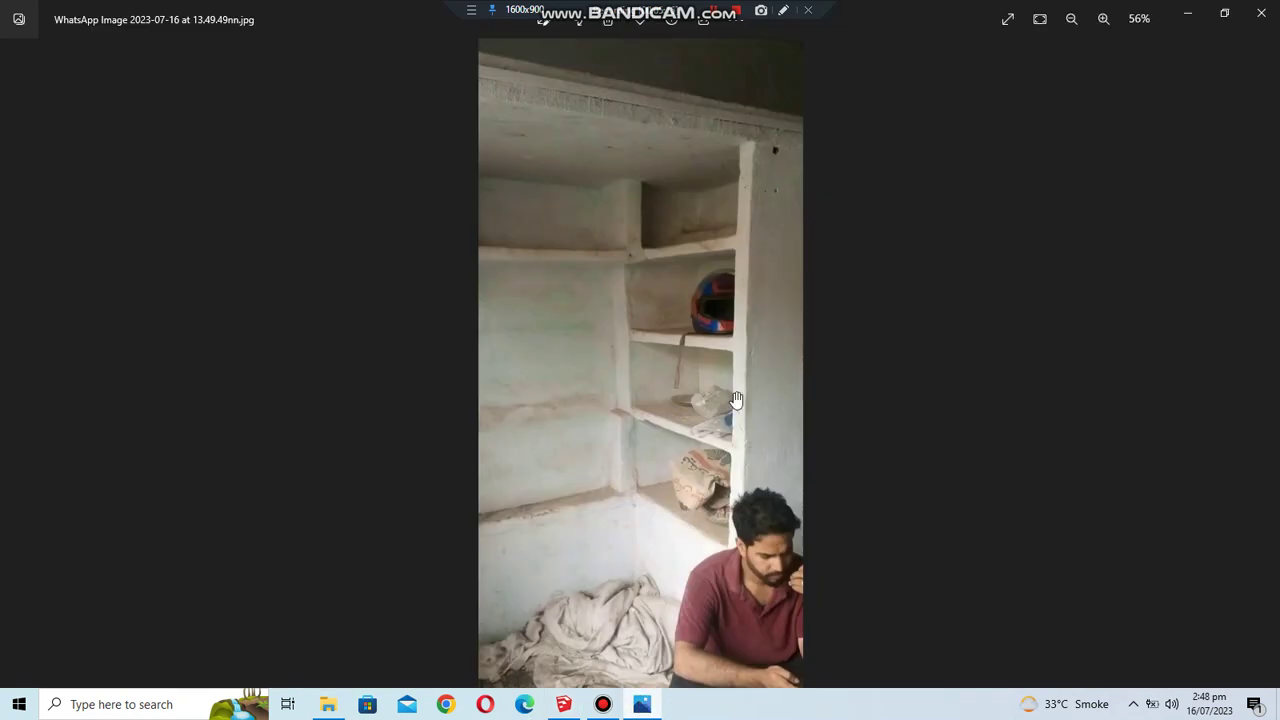
left_click(566, 708)
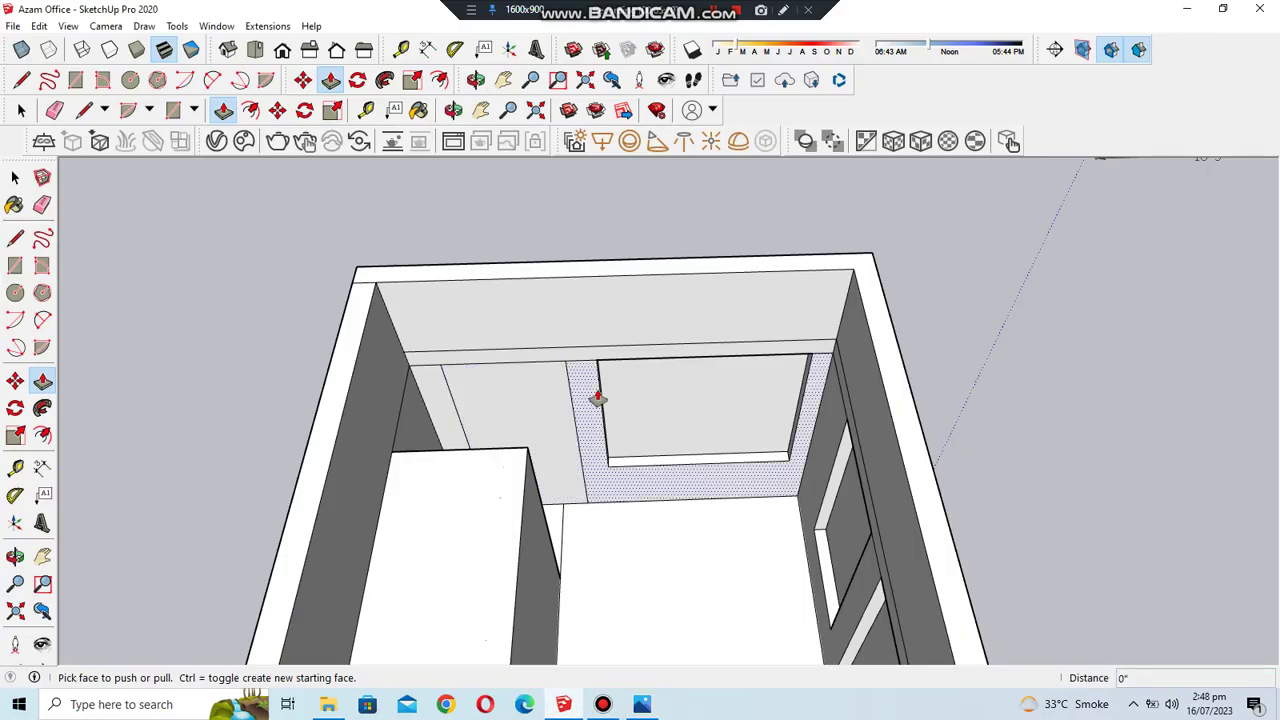
left_click(642, 704)
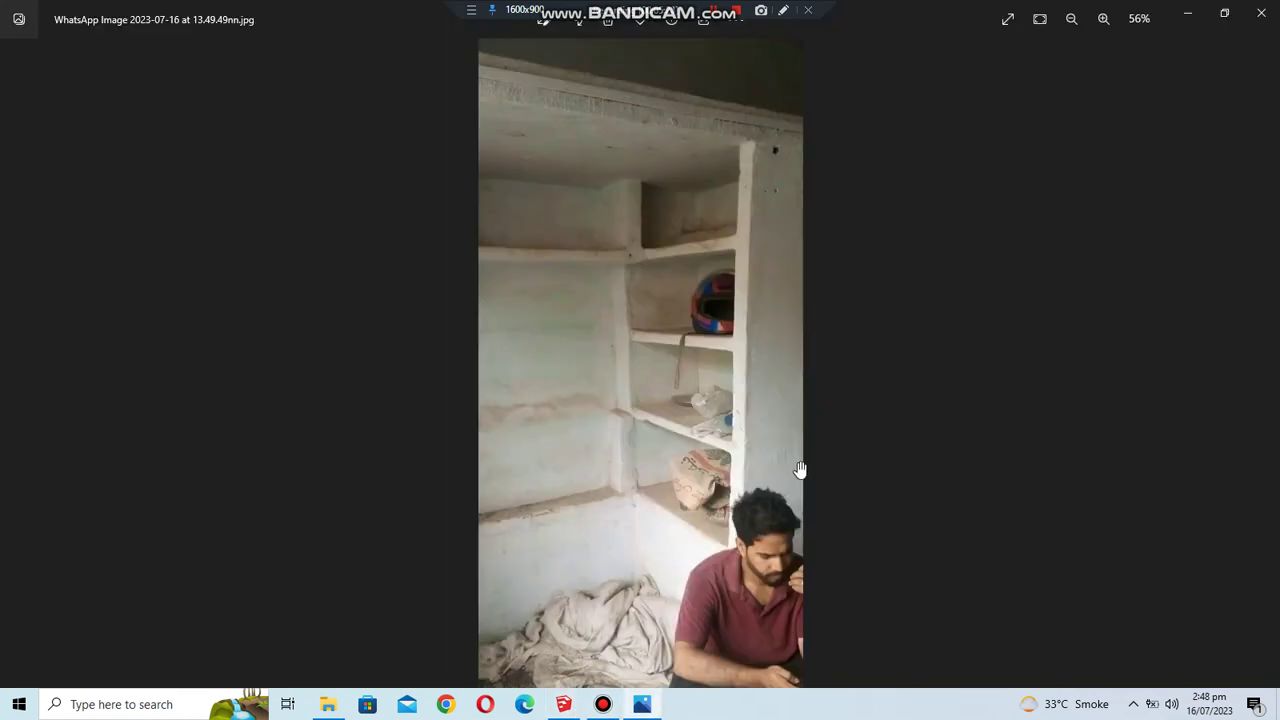
key("Right")
key("Right")
key("Right")
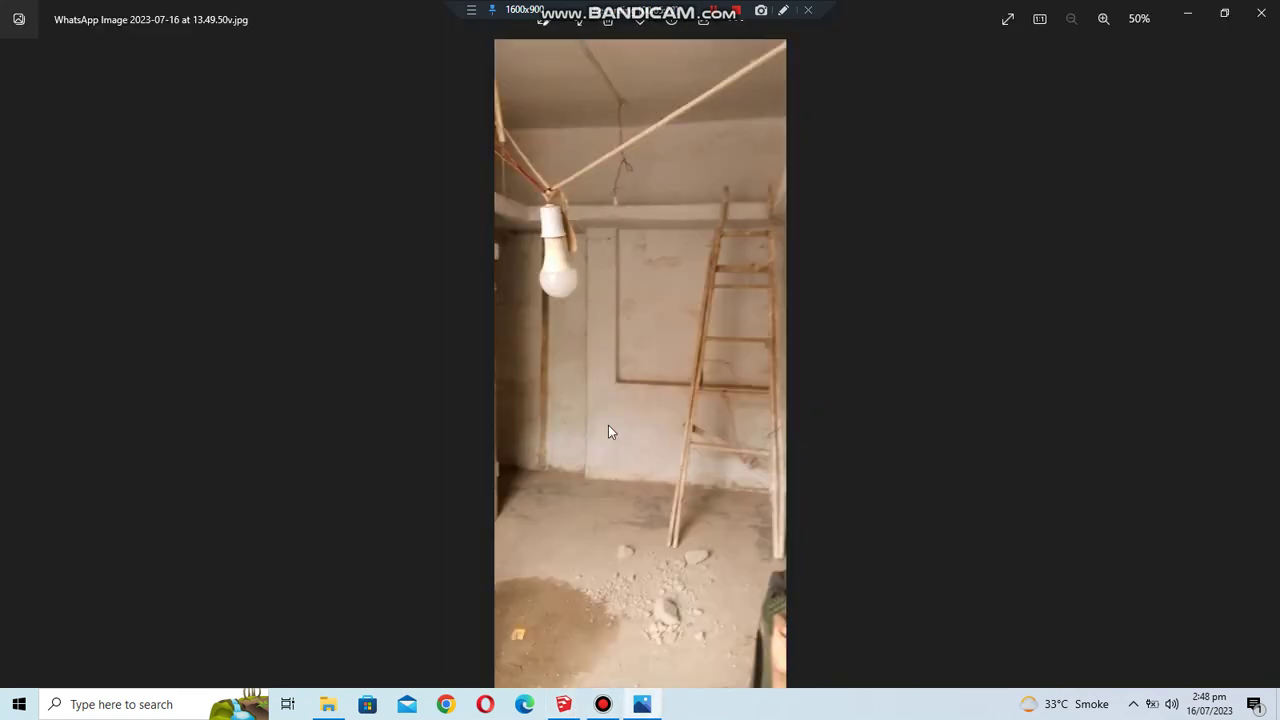
key("Right")
key("Right")
key("Right")
key("Right")
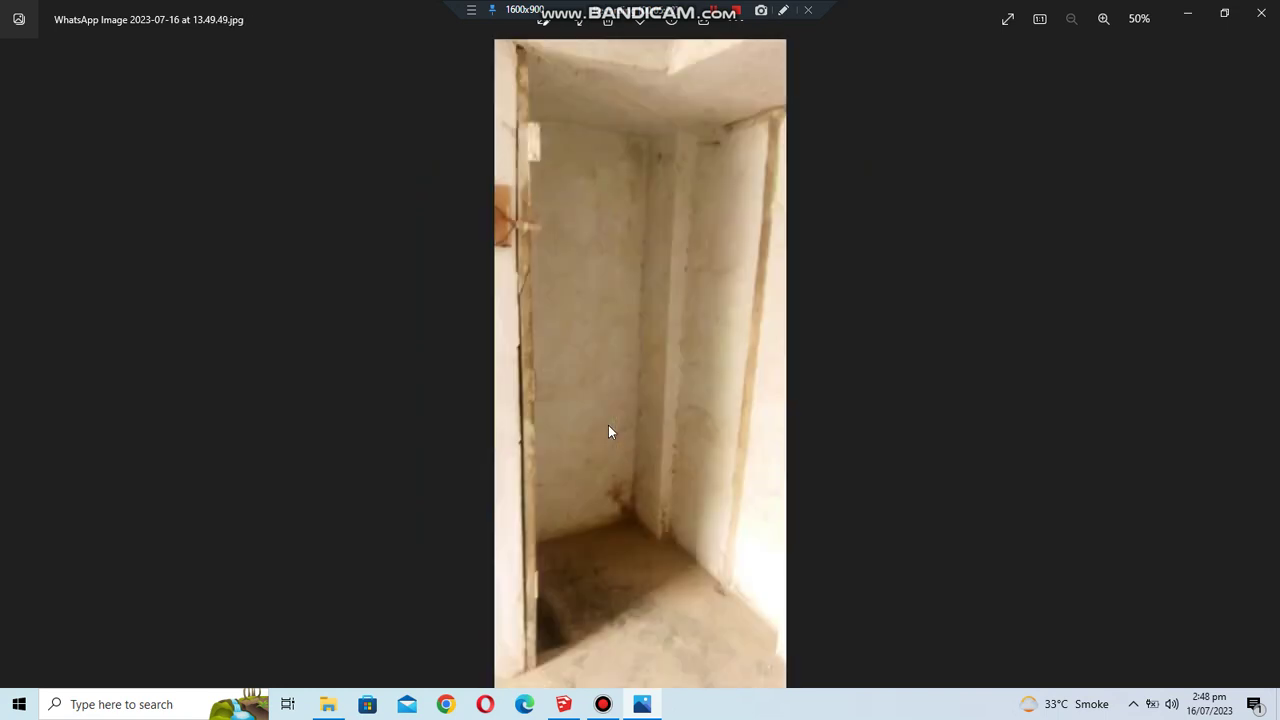
left_click(575, 711)
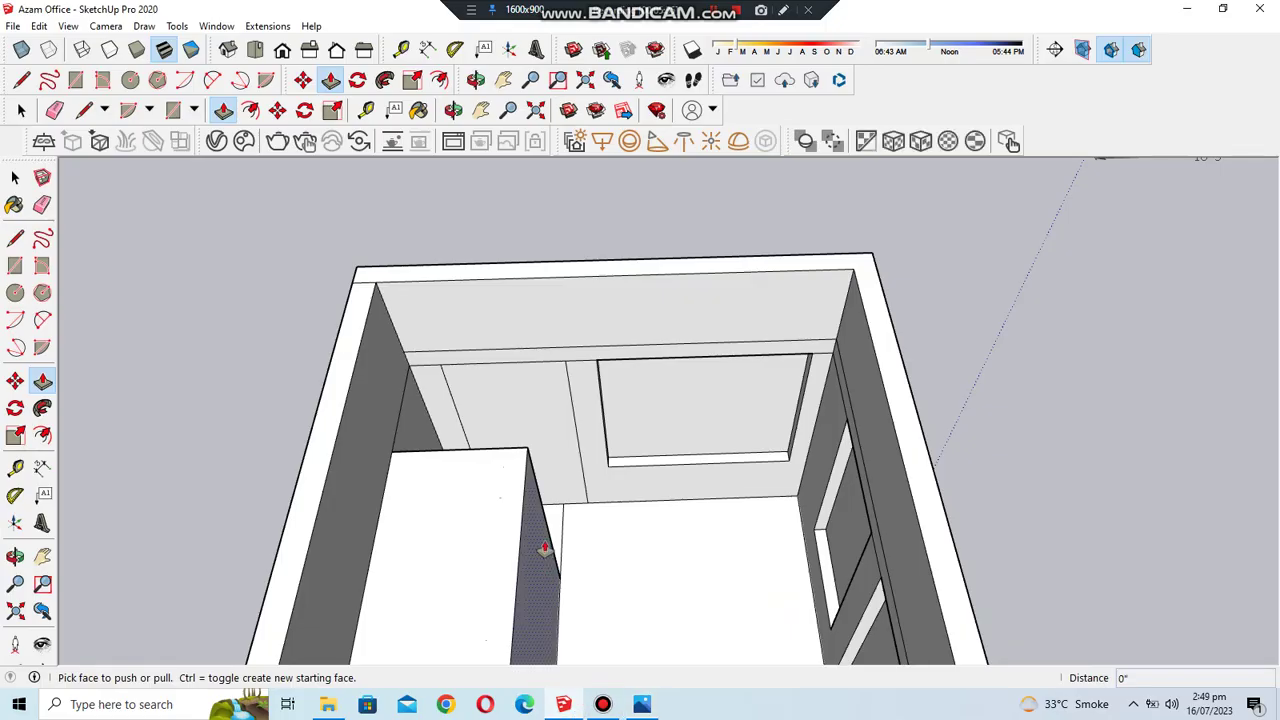
- Pull the right wall's top ledge out 1' 3"
left_click(528, 428)
left_click(453, 109)
left_click_drag(811, 303, 602, 466)
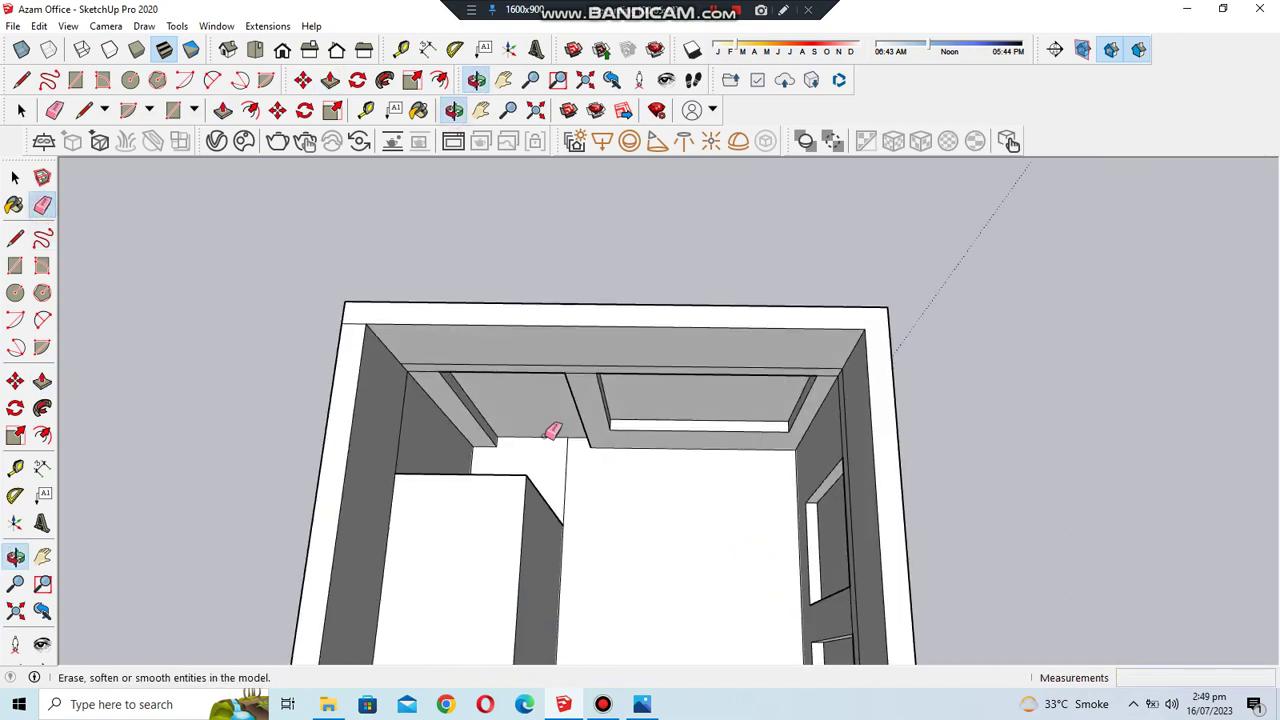
key("e")
scroll(560, 445, "up", 3)
key("o")
mouse_move(670, 305)
left_mouse_down()
mouse_move(831, 457)
mouse_move(297, 294)
mouse_move(655, 557)
mouse_move(434, 457)
mouse_move(757, 523)
mouse_move(649, 400)
mouse_move(903, 420)
mouse_move(657, 451)
mouse_move(749, 334)
mouse_move(752, 462)
left_mouse_up()
scroll(653, 550, "up", 3)
scroll(752, 462, "up", 2)
scroll(871, 480, "up", 2)
mouse_move(797, 340)
left_mouse_down()
mouse_move(797, 297)
mouse_move(799, 456)
left_mouse_up()
left_click(227, 110)
left_click(880, 430)
type("1.25")
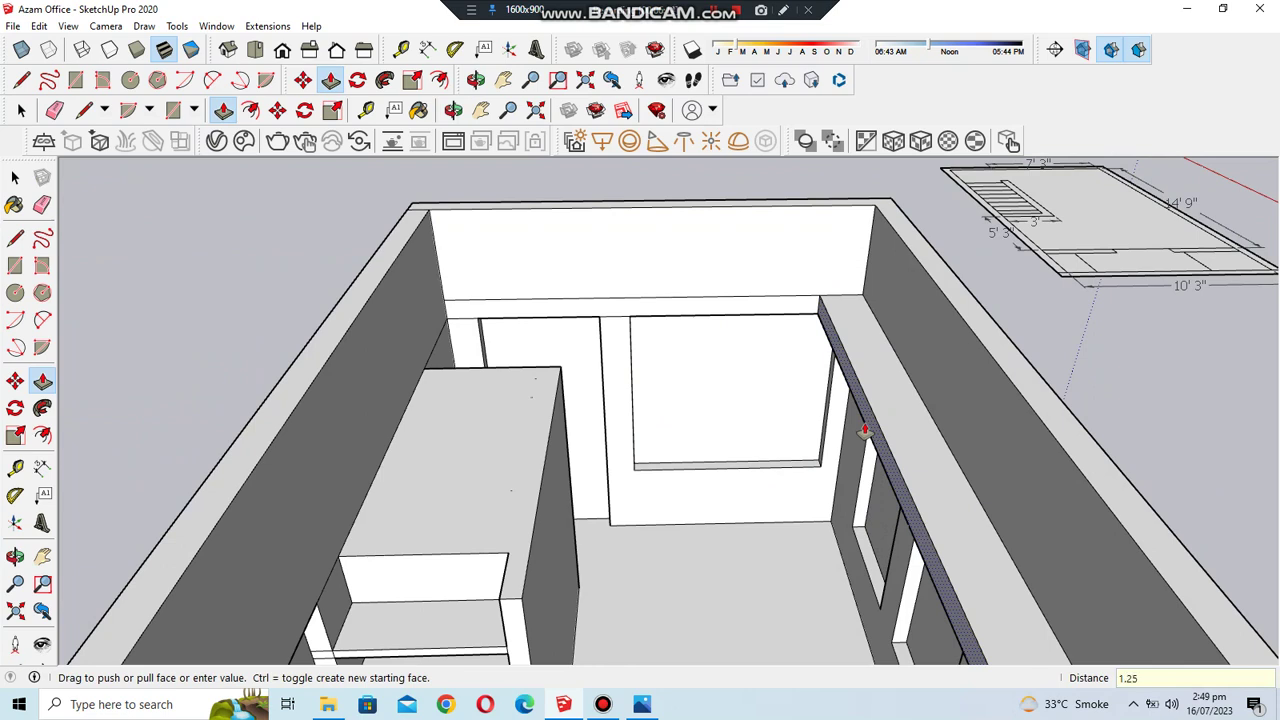
key("Return")
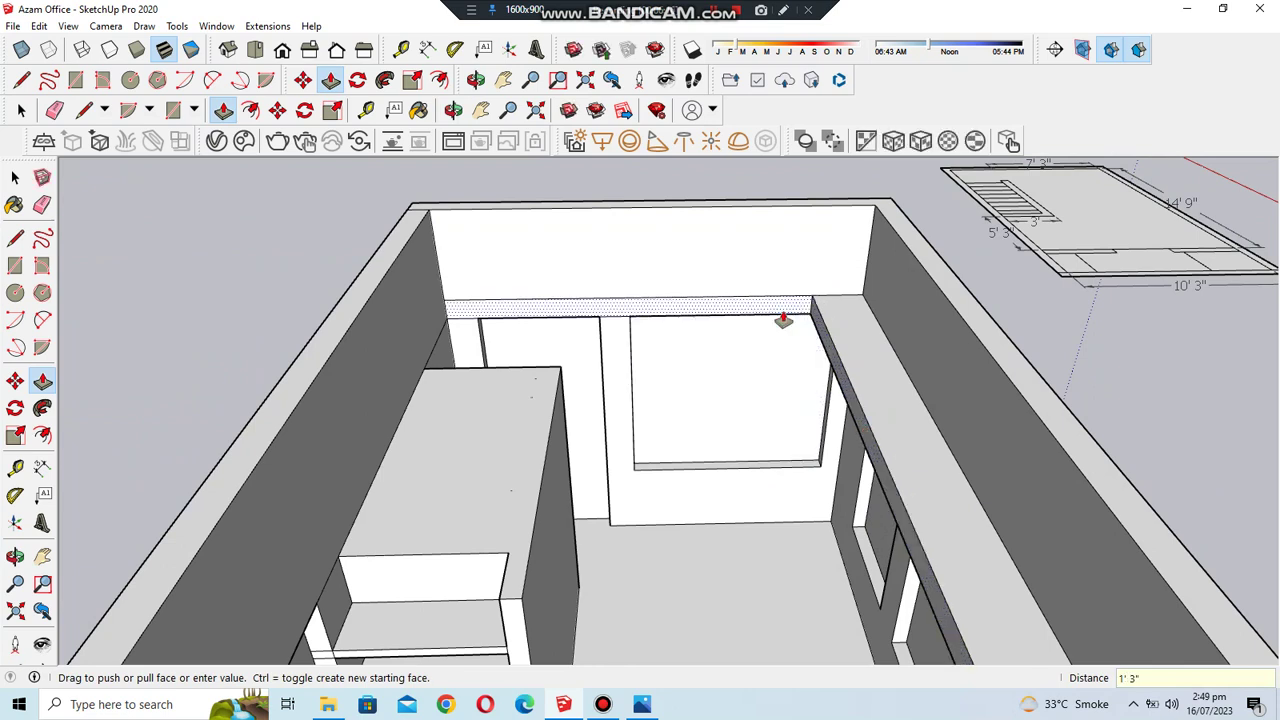
- Draw a line splitting the cabinet top face into a narrow strip
mouse_move(786, 306)
middle_mouse_down()
mouse_move(847, 398)
mouse_move(614, 394)
mouse_move(766, 323)
middle_mouse_up()
left_click(17, 236)
left_click(991, 364)
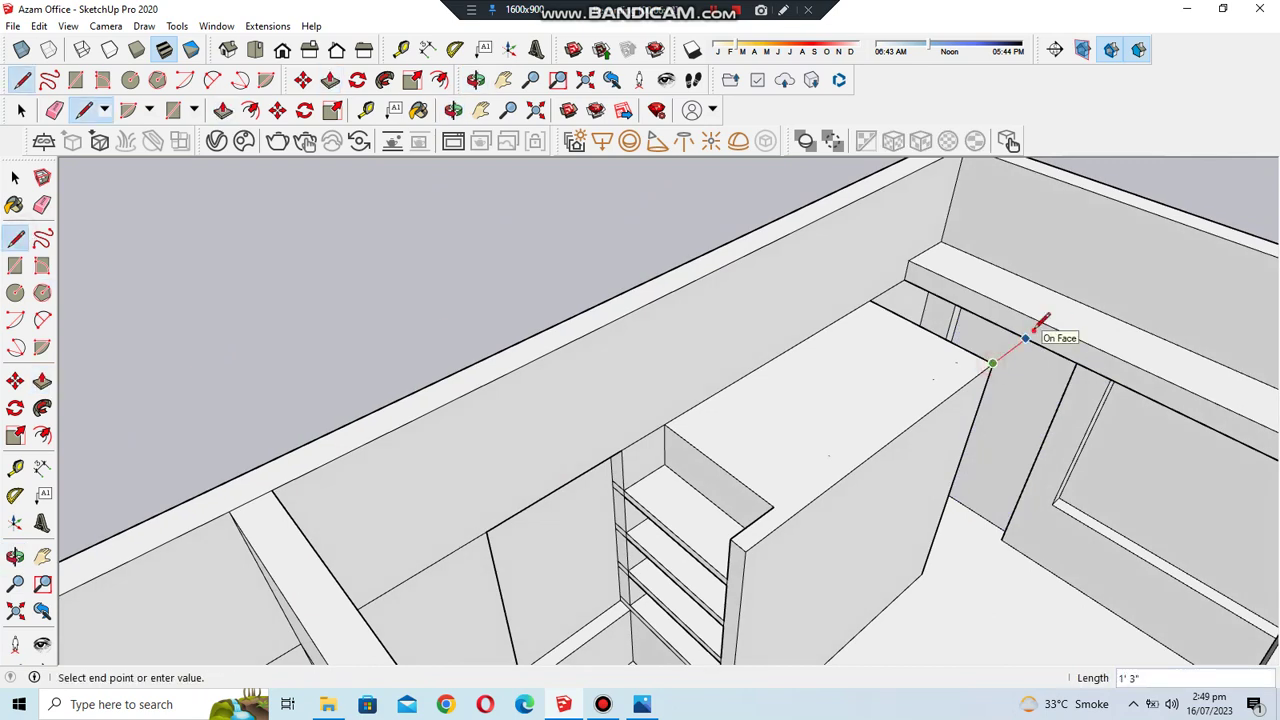
left_click(1026, 338)
- Raise the narrow strip 6 inches and extend the cabinet top into a shelf across the back wall
mouse_move(1025, 325)
middle_mouse_down()
mouse_move(780, 300)
mouse_move(886, 394)
middle_mouse_up()
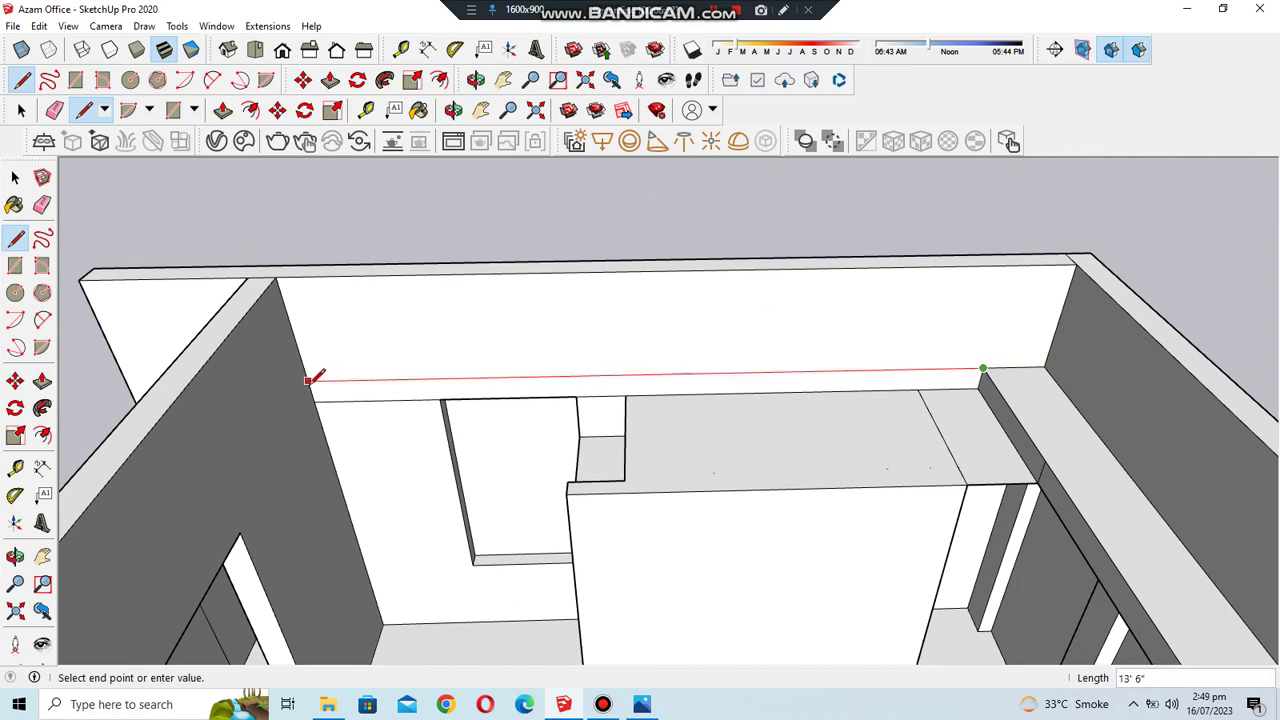
left_click(223, 110)
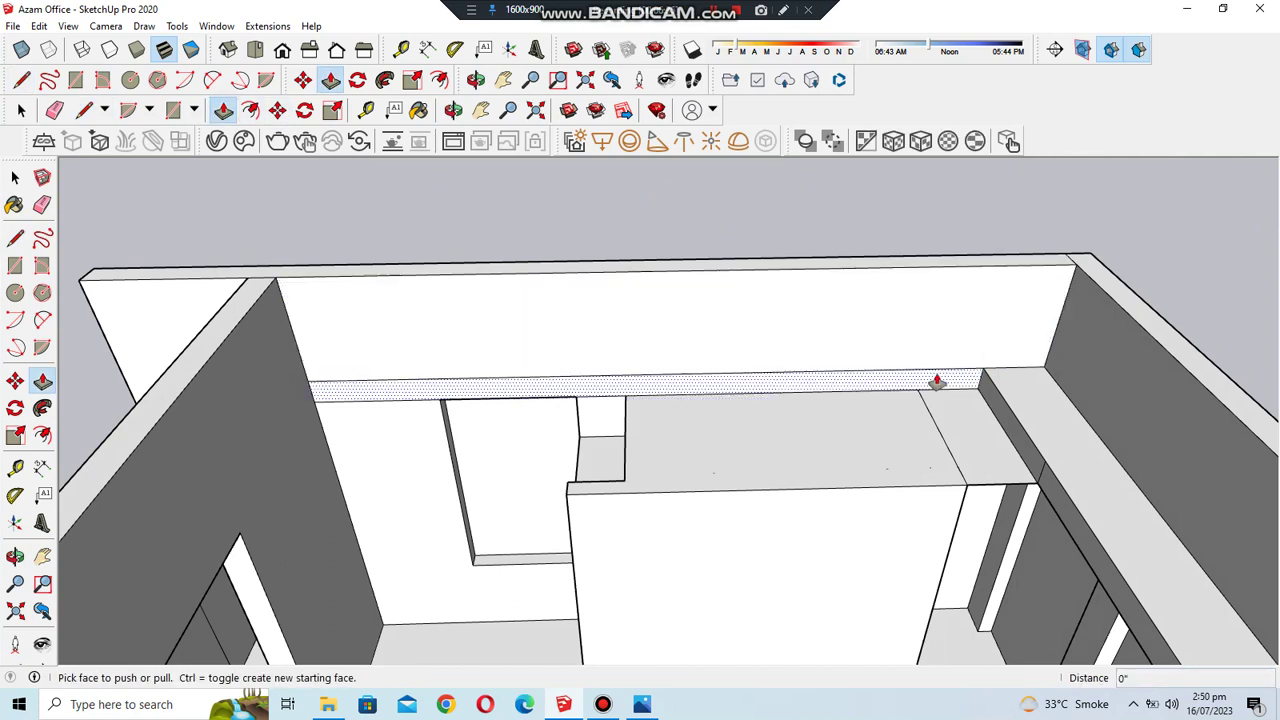
left_click(974, 426)
left_click(926, 402)
double_click(960, 465)
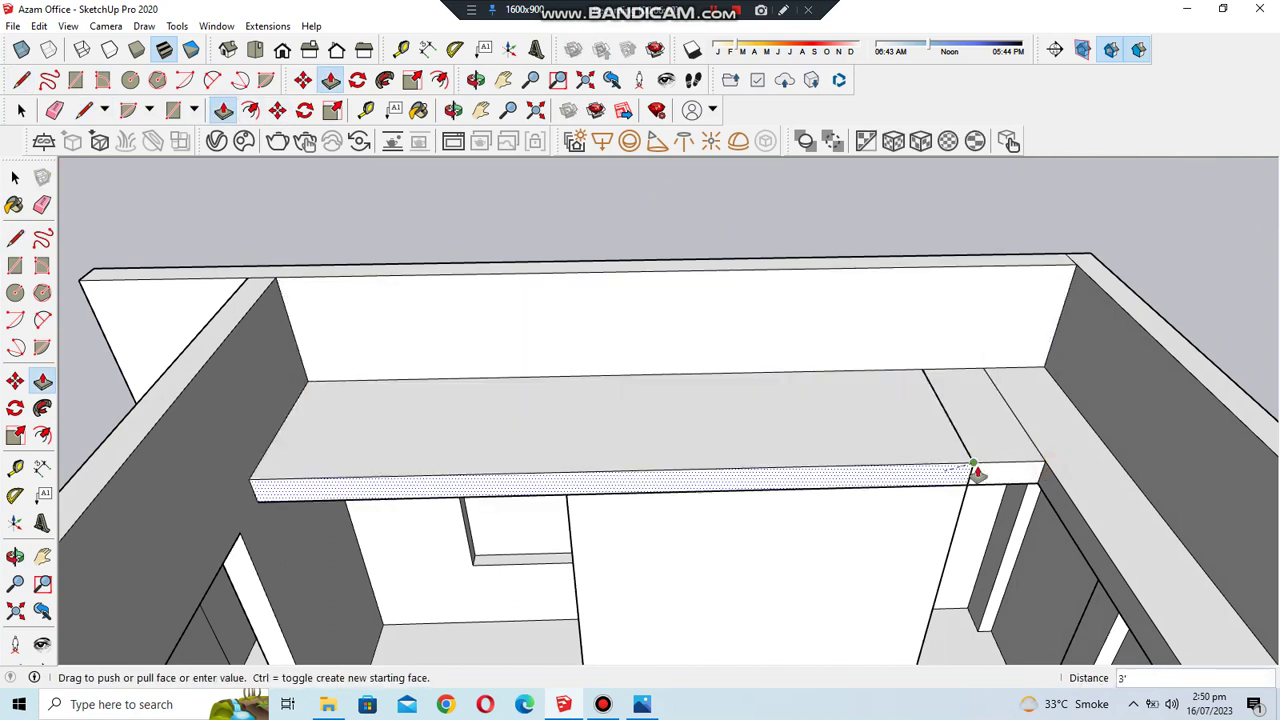
left_click(42, 204)
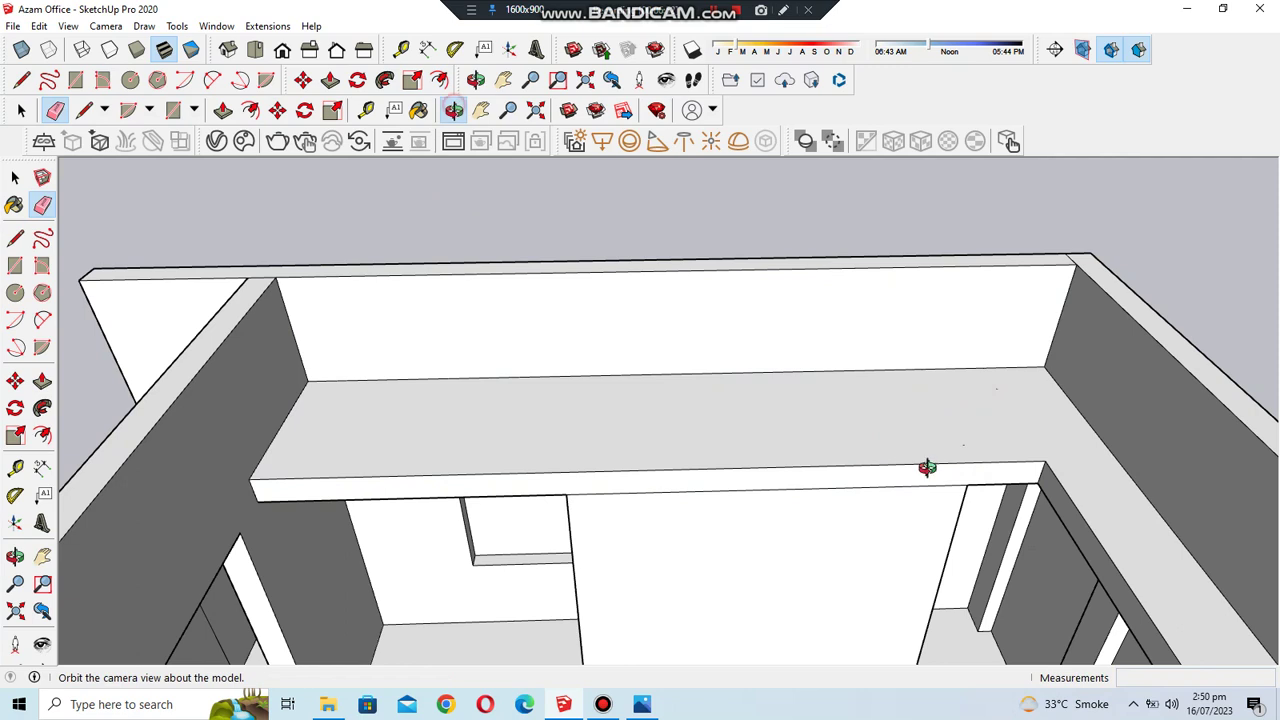
middle_click_drag(927, 468, 914, 491)
mouse_move(833, 532)
middle_mouse_down()
mouse_move(1077, 457)
mouse_move(845, 523)
middle_mouse_up()
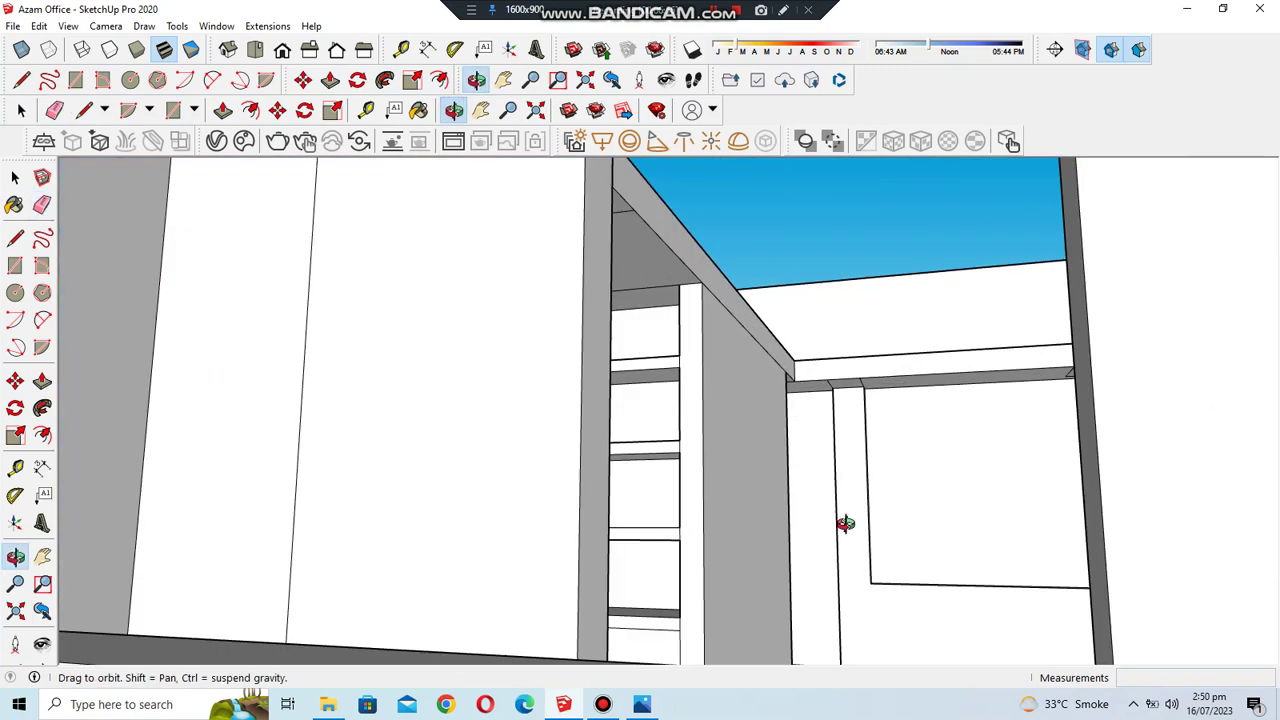
scroll(845, 523, "up", 2)
mouse_move(845, 430)
middle_mouse_down()
mouse_move(1137, 386)
mouse_move(943, 331)
mouse_move(963, 314)
middle_mouse_up()
left_click(43, 205)
scroll(560, 331, "up", 2)
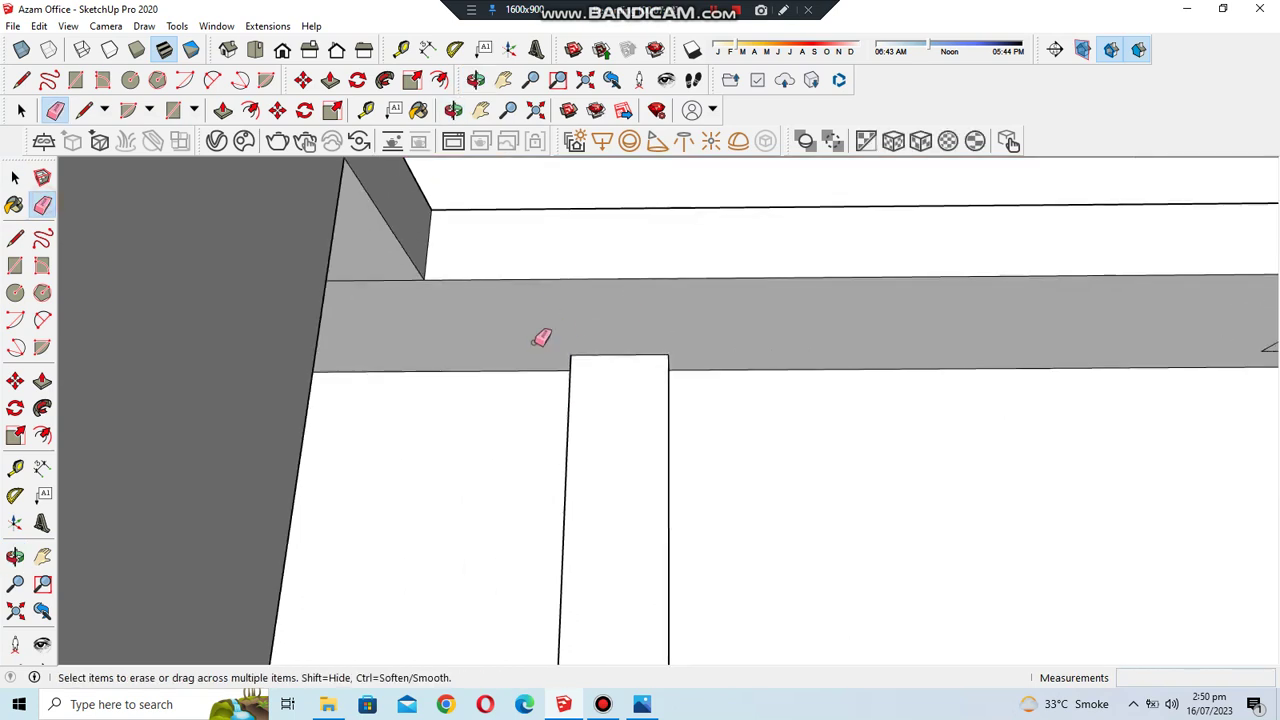
scroll(387, 291, "down", 2)
scroll(414, 408, "down", 1)
scroll(970, 362, "up", 2)
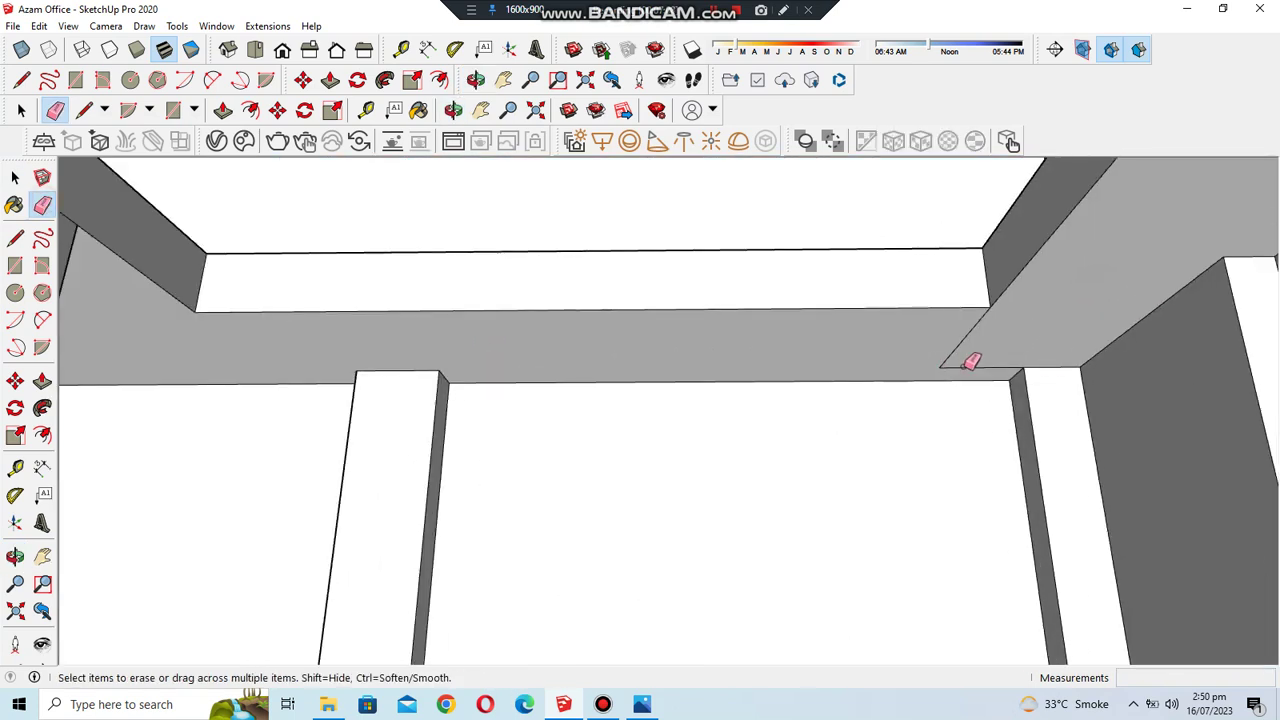
mouse_move(917, 366)
middle_mouse_down()
mouse_move(803, 400)
mouse_move(1012, 352)
middle_mouse_up()
mouse_move(900, 427)
middle_mouse_down()
mouse_move(917, 391)
mouse_move(814, 557)
mouse_move(563, 457)
mouse_move(793, 485)
mouse_move(557, 451)
mouse_move(777, 409)
mouse_move(557, 270)
middle_mouse_up()
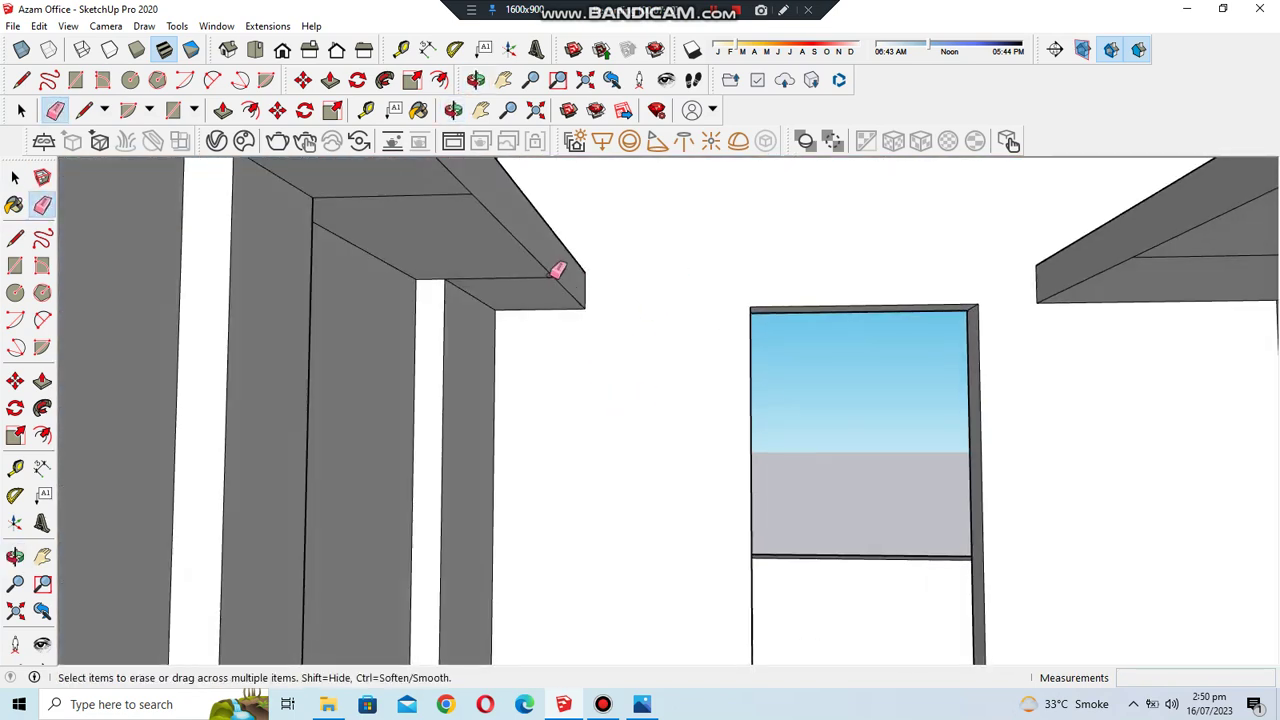
mouse_move(584, 316)
middle_mouse_down()
mouse_move(457, 243)
mouse_move(486, 289)
middle_mouse_up()
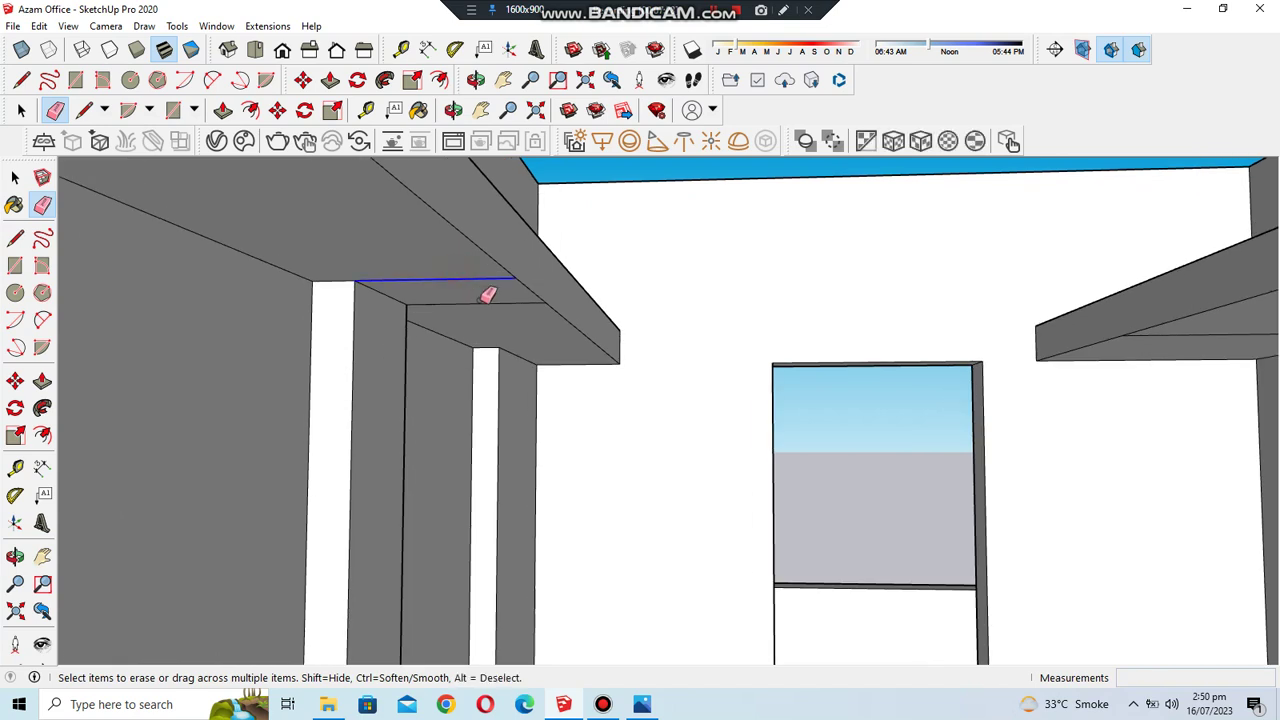
key("o")
left_click(481, 110)
left_click_drag(1074, 349, 954, 429)
mouse_move(954, 429)
middle_mouse_down()
mouse_move(1149, 406)
mouse_move(514, 468)
mouse_move(694, 463)
mouse_move(147, 250)
middle_mouse_up()
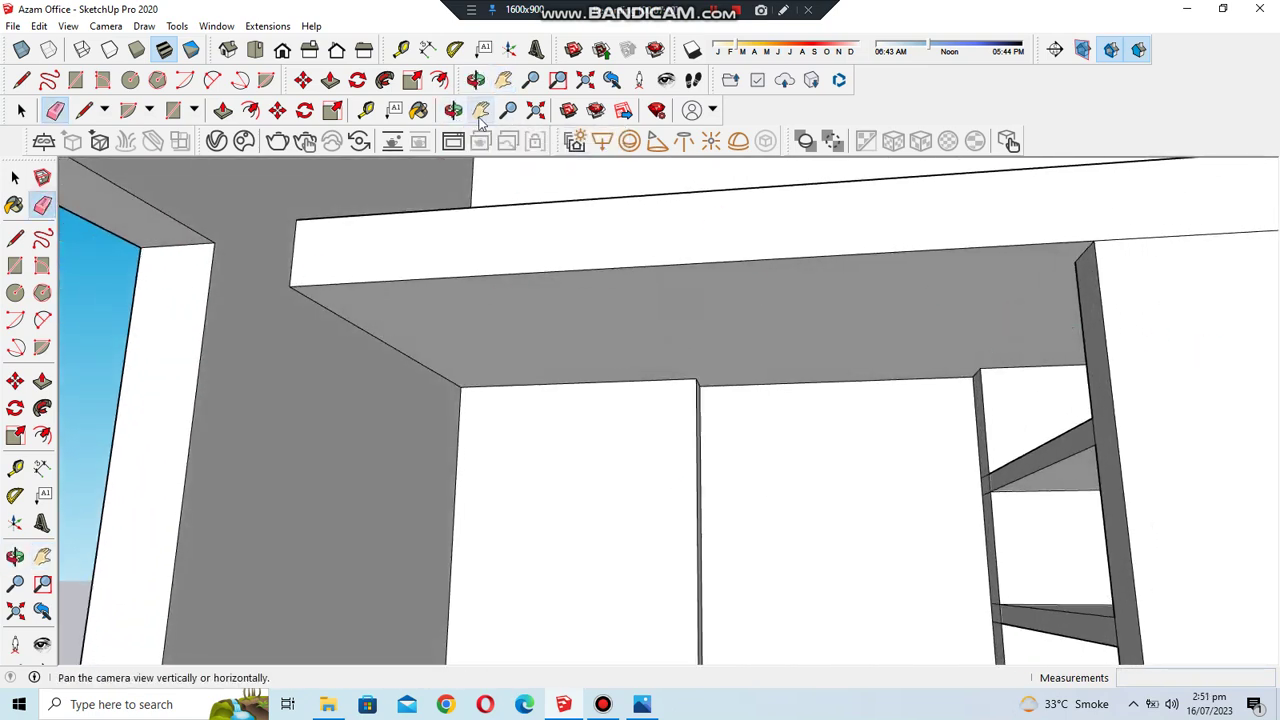
left_click(453, 110)
mouse_move(720, 264)
left_mouse_down()
mouse_move(740, 449)
mouse_move(700, 477)
mouse_move(514, 371)
mouse_move(873, 594)
mouse_move(860, 560)
left_mouse_up()
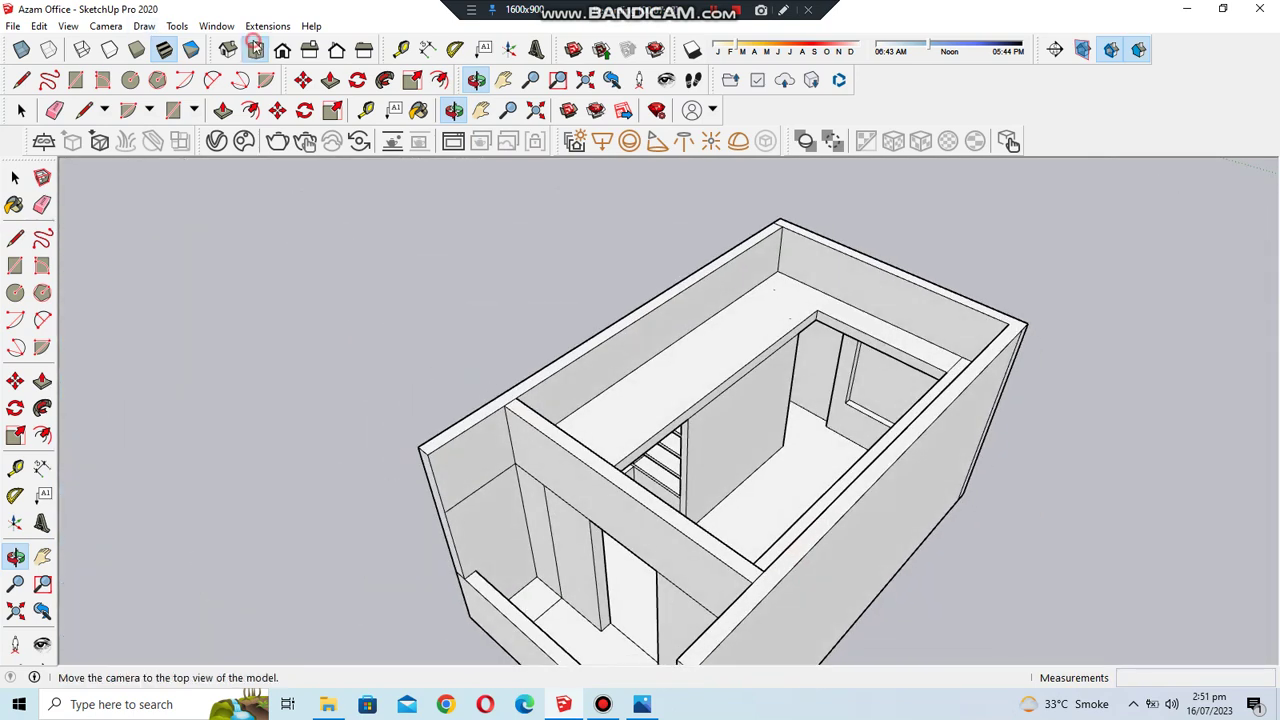
left_click(255, 49)
left_click(42, 205)
scroll(449, 300, "up", 3)
mouse_move(449, 300)
middle_mouse_down()
mouse_move(583, 414)
mouse_move(460, 234)
middle_mouse_up()
mouse_move(460, 234)
left_mouse_down()
mouse_move(760, 217)
mouse_move(797, 269)
mouse_move(763, 337)
mouse_move(780, 436)
left_mouse_up()
scroll(780, 436, "down", 3)
scroll(800, 400, "down", 2)
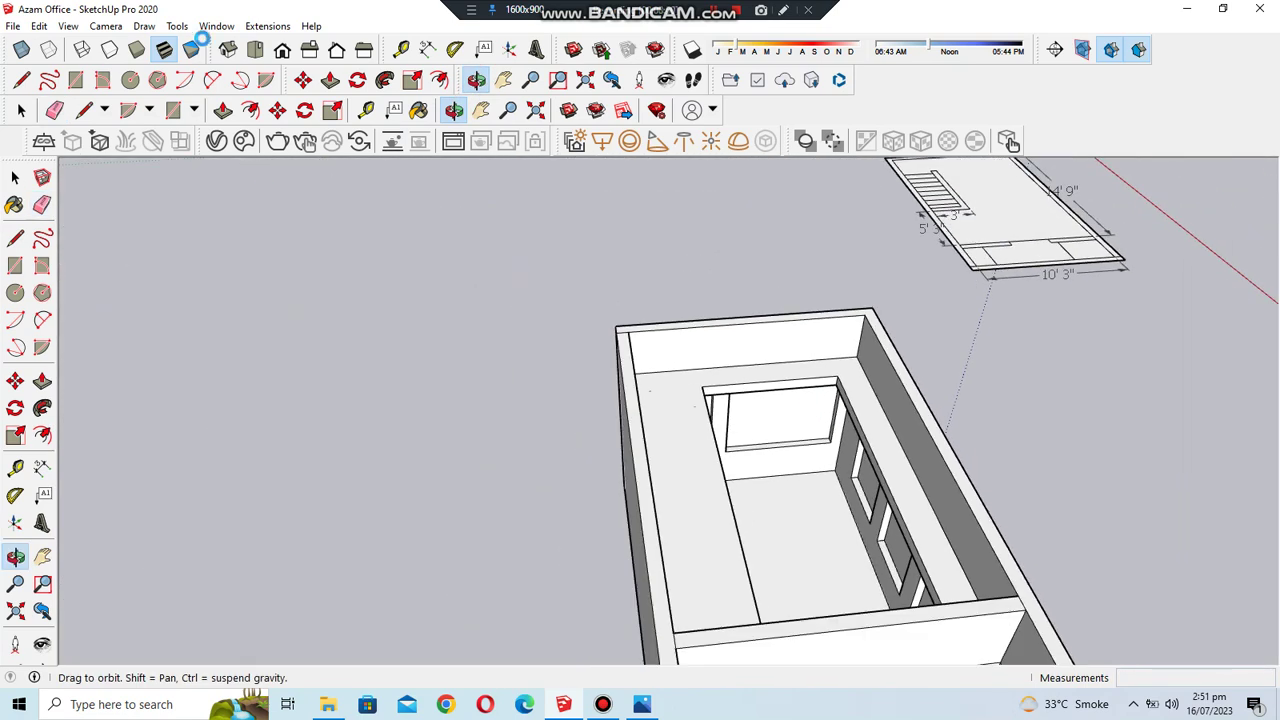
left_click(255, 50)
scroll(671, 330, "up", 3)
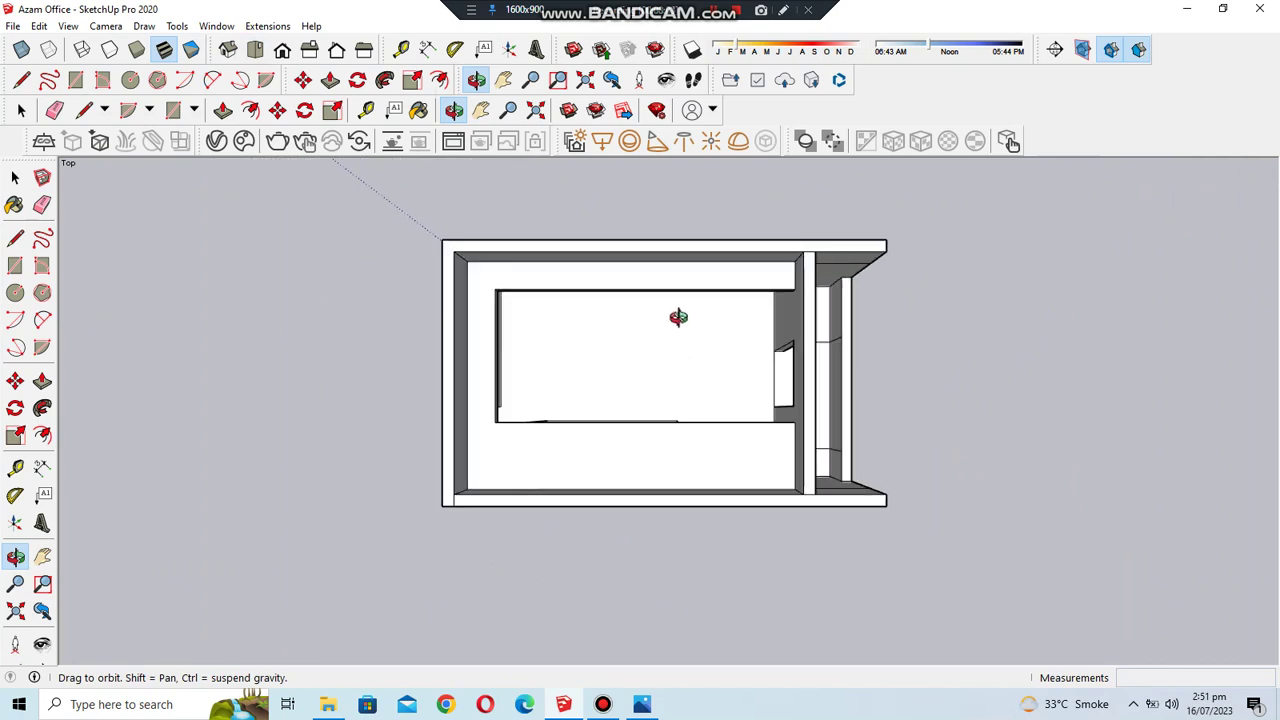
scroll(550, 497, "up", 5)
scroll(645, 307, "down", 2)
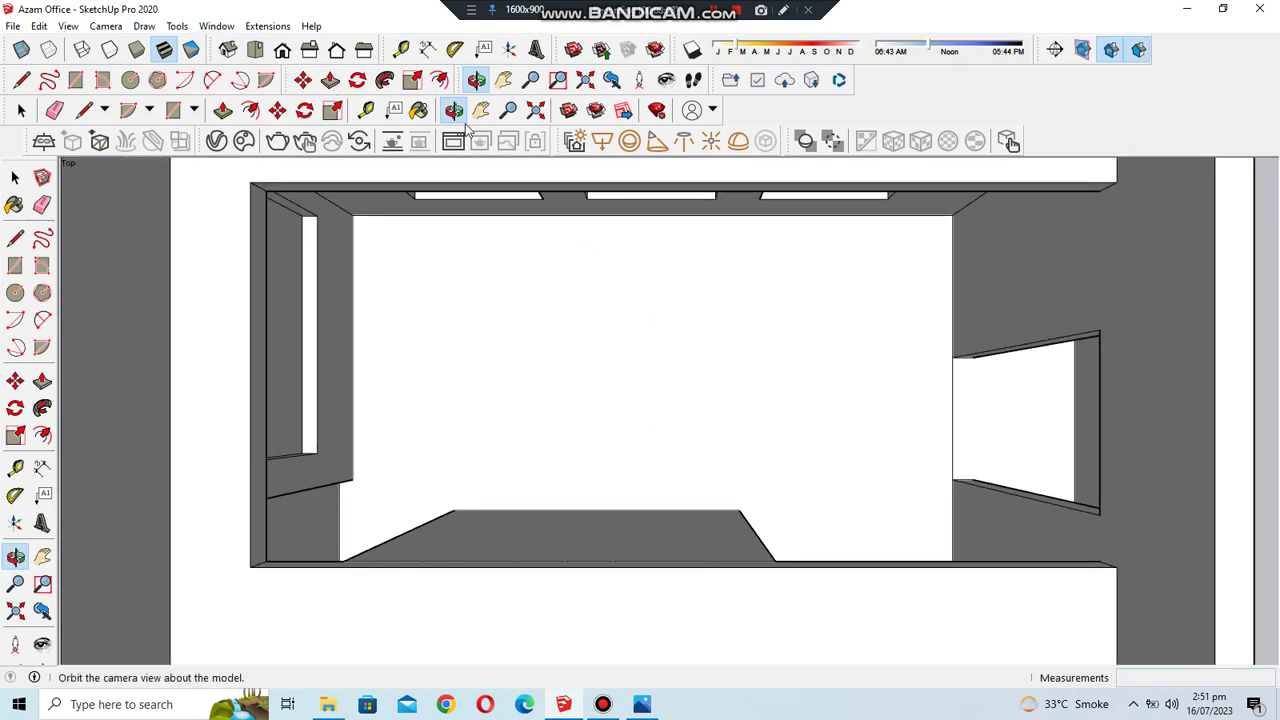
mouse_move(816, 361)
left_mouse_down()
mouse_move(800, 386)
mouse_move(800, 500)
mouse_move(720, 283)
mouse_move(684, 377)
left_mouse_up()
scroll(684, 377, "up", 5)
scroll(806, 394, "up", 2)
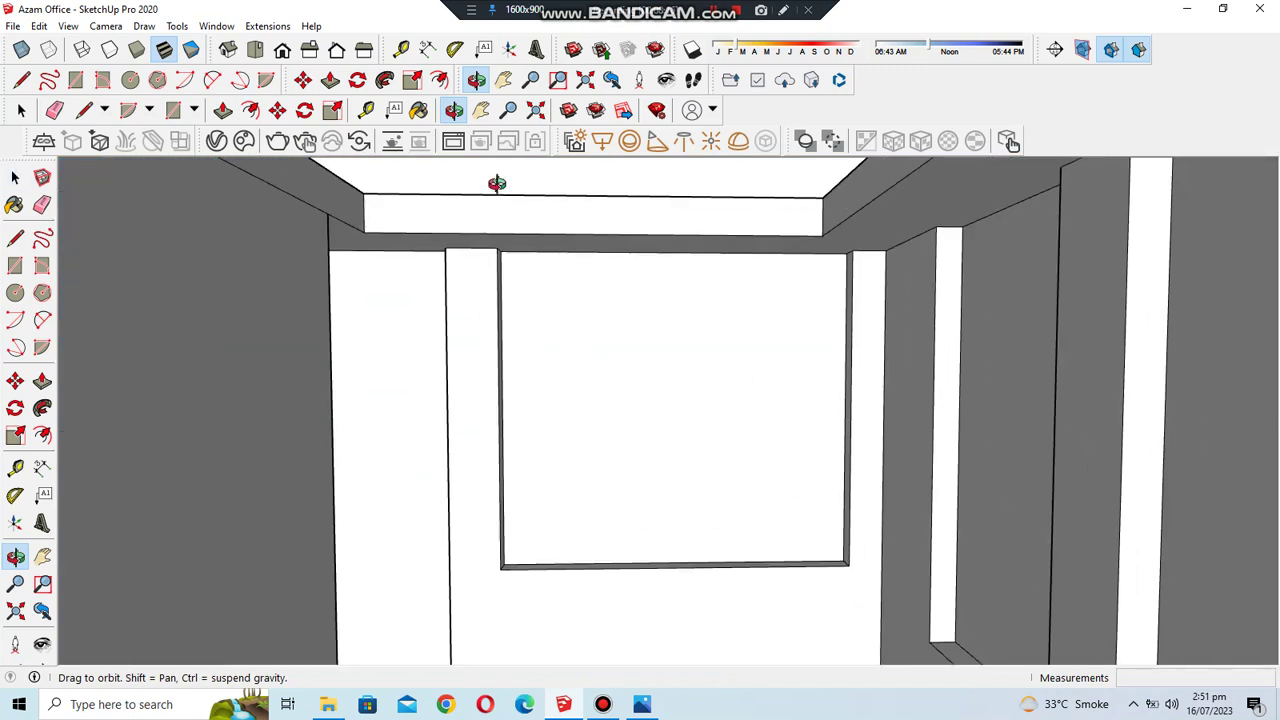
key("space")
scroll(630, 410, "down", 2)
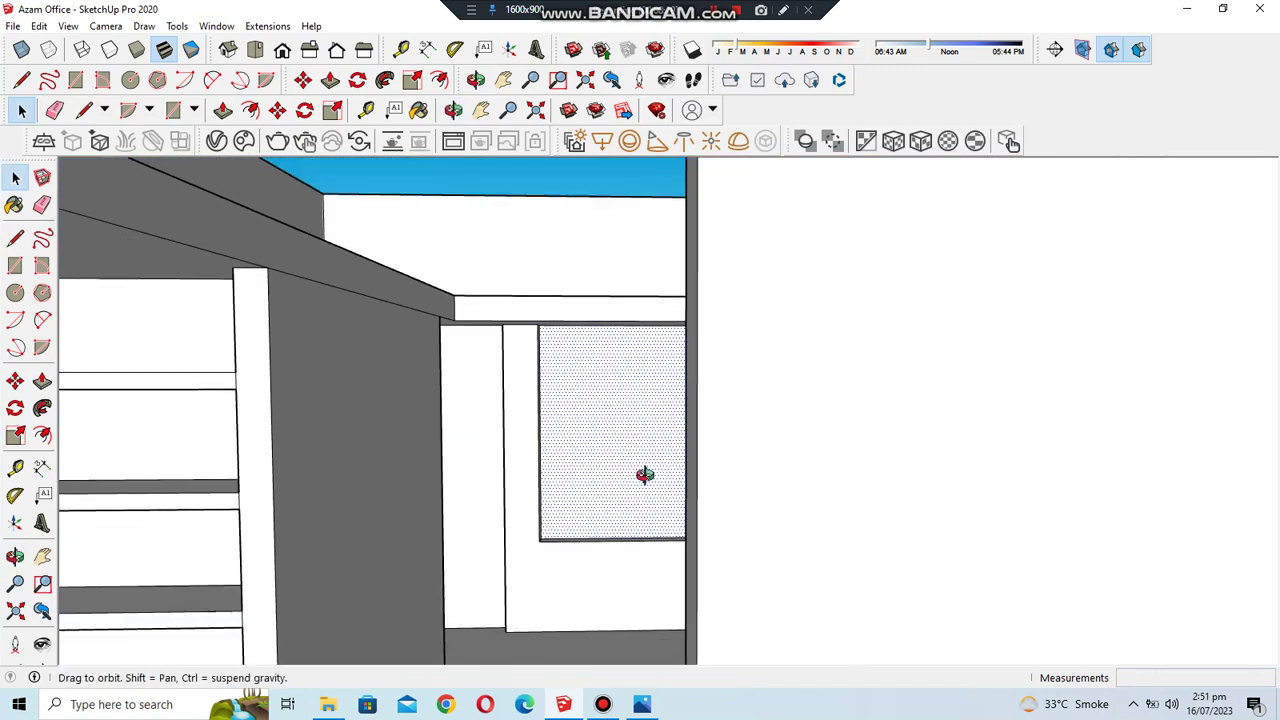
scroll(646, 526, "down", 3)
scroll(646, 526, "down", 1)
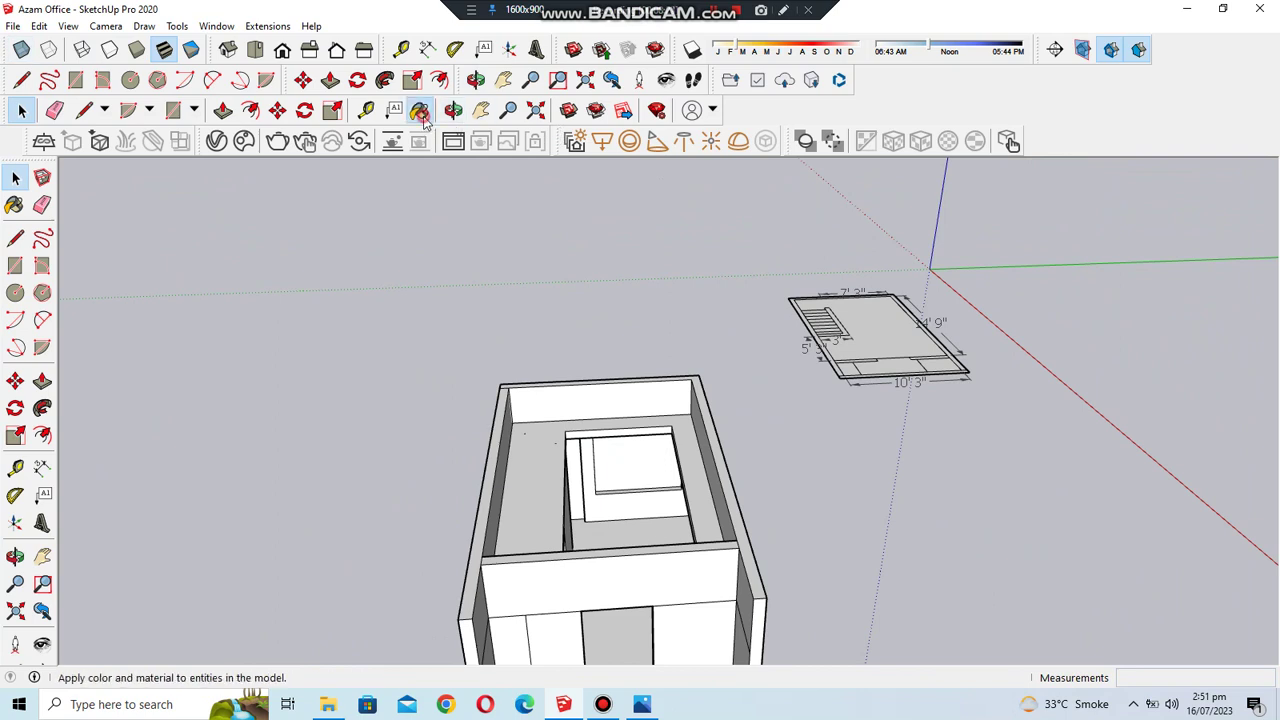
- Start a new textured material and browse to the Projects 2023 folder on drive E:
key("b")
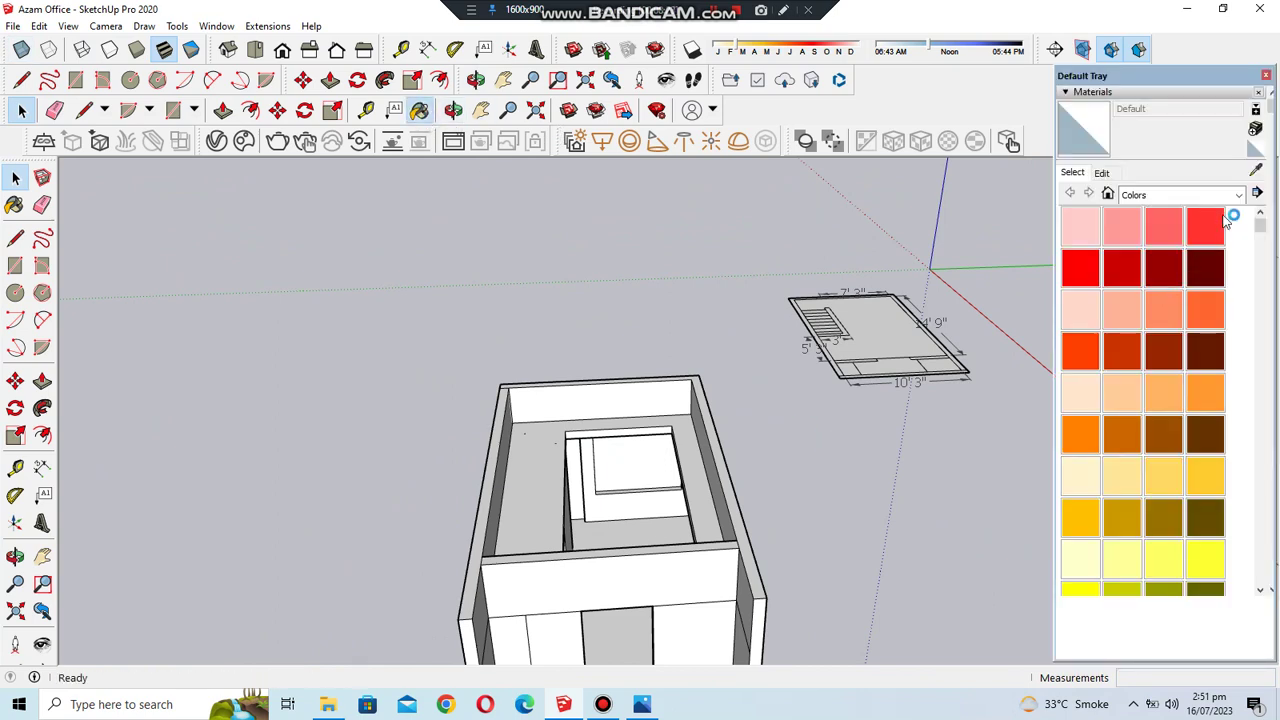
left_click(1247, 172)
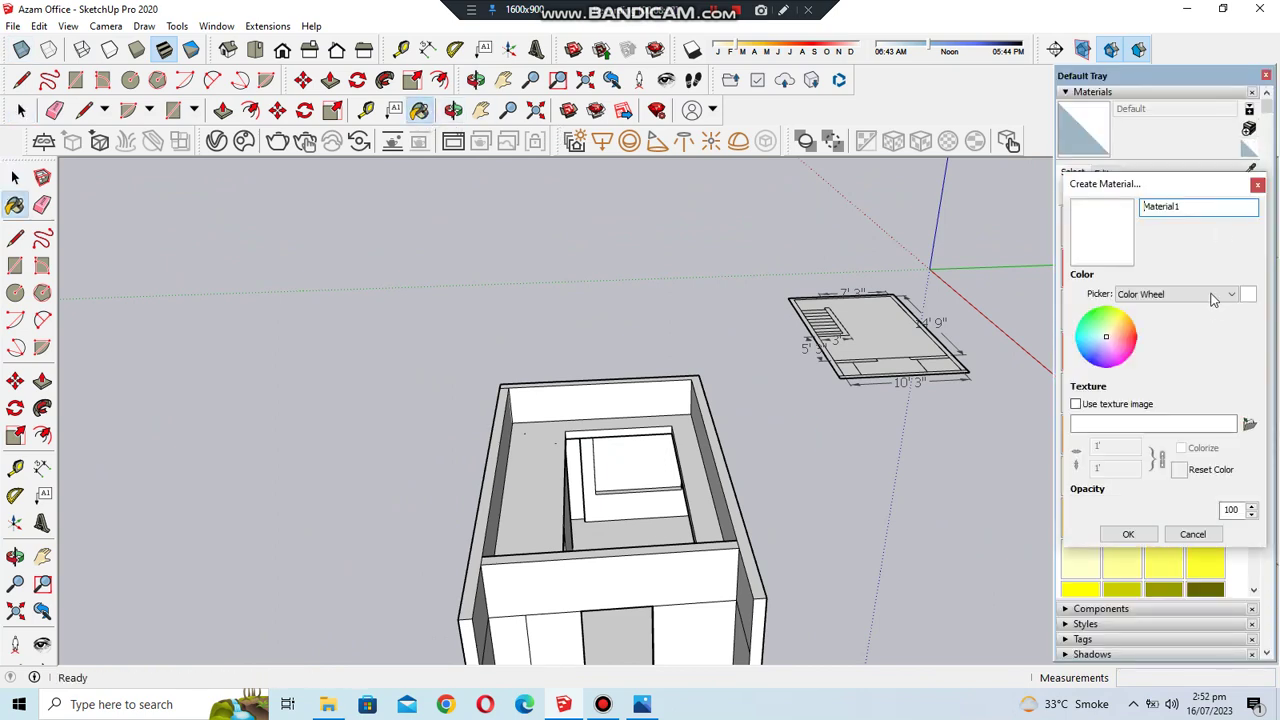
left_click(1249, 424)
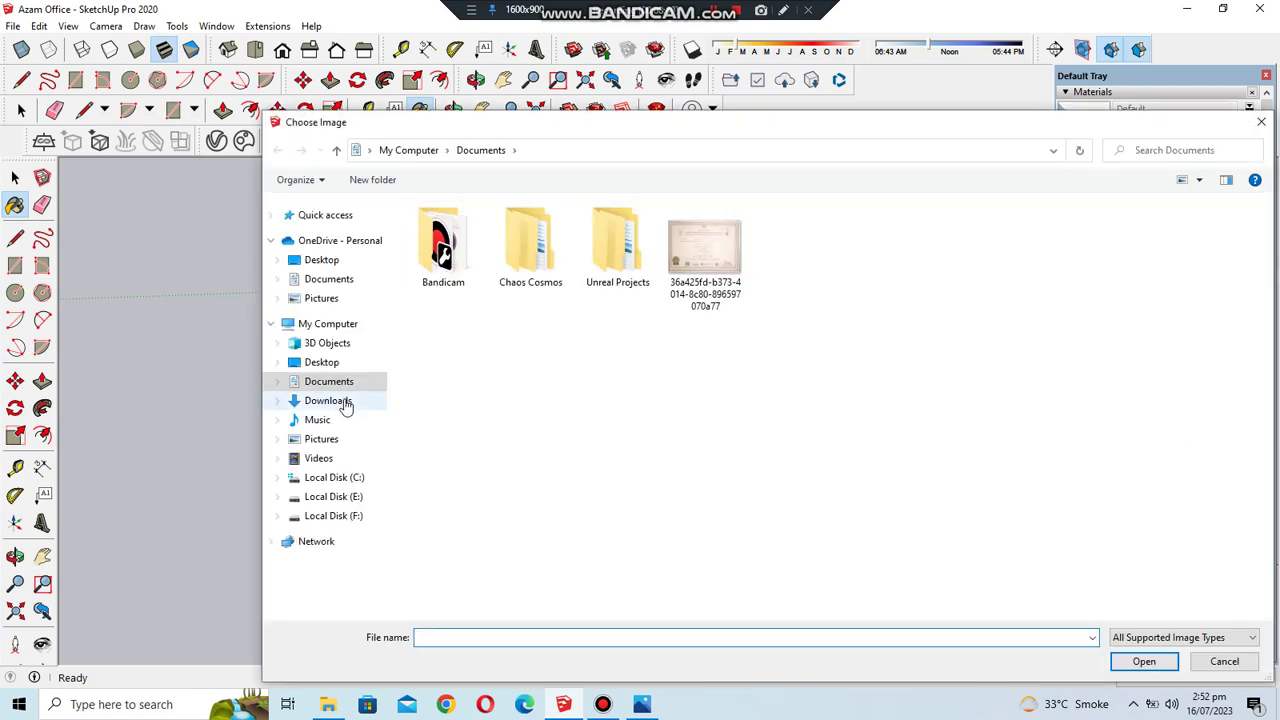
left_click(345, 515)
left_click(350, 497)
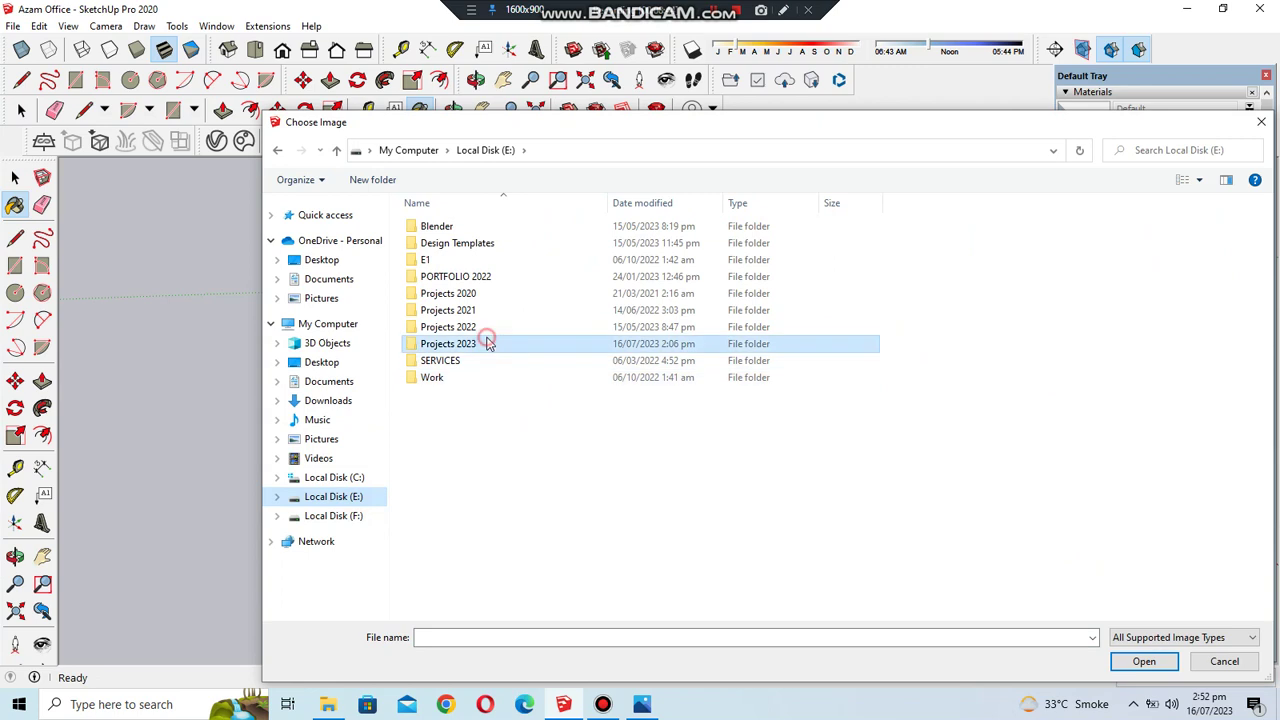
double_click(488, 340)
- Load Logo.jpg from the PEER JEE folder as the texture and finish the material
scroll(505, 343, "down", 3)
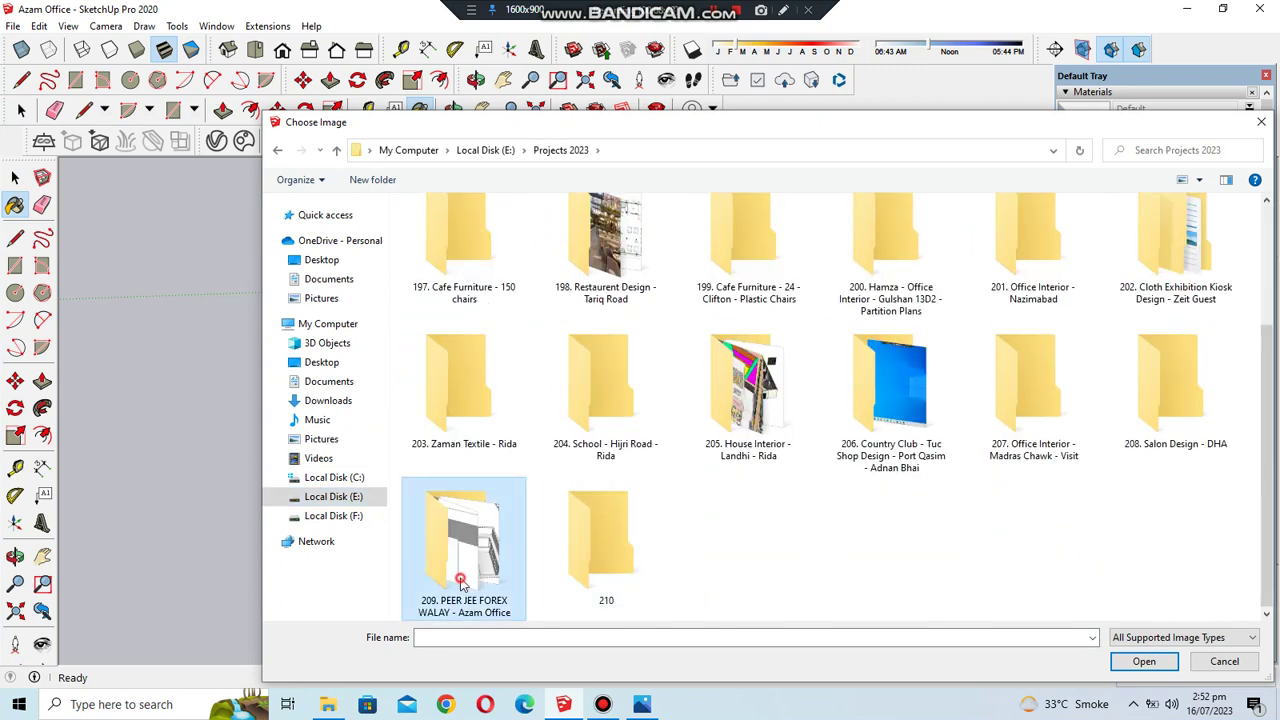
double_click(464, 540)
left_click(443, 245)
left_click(1143, 661)
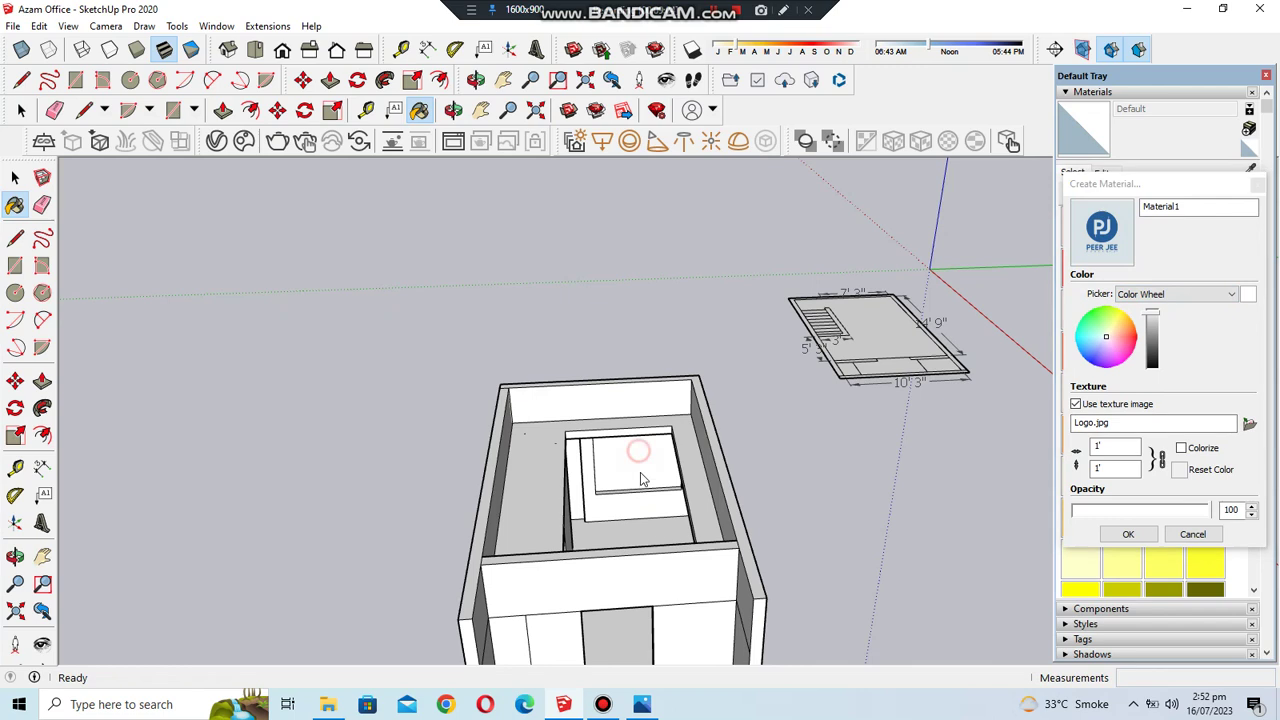
left_click(1128, 534)
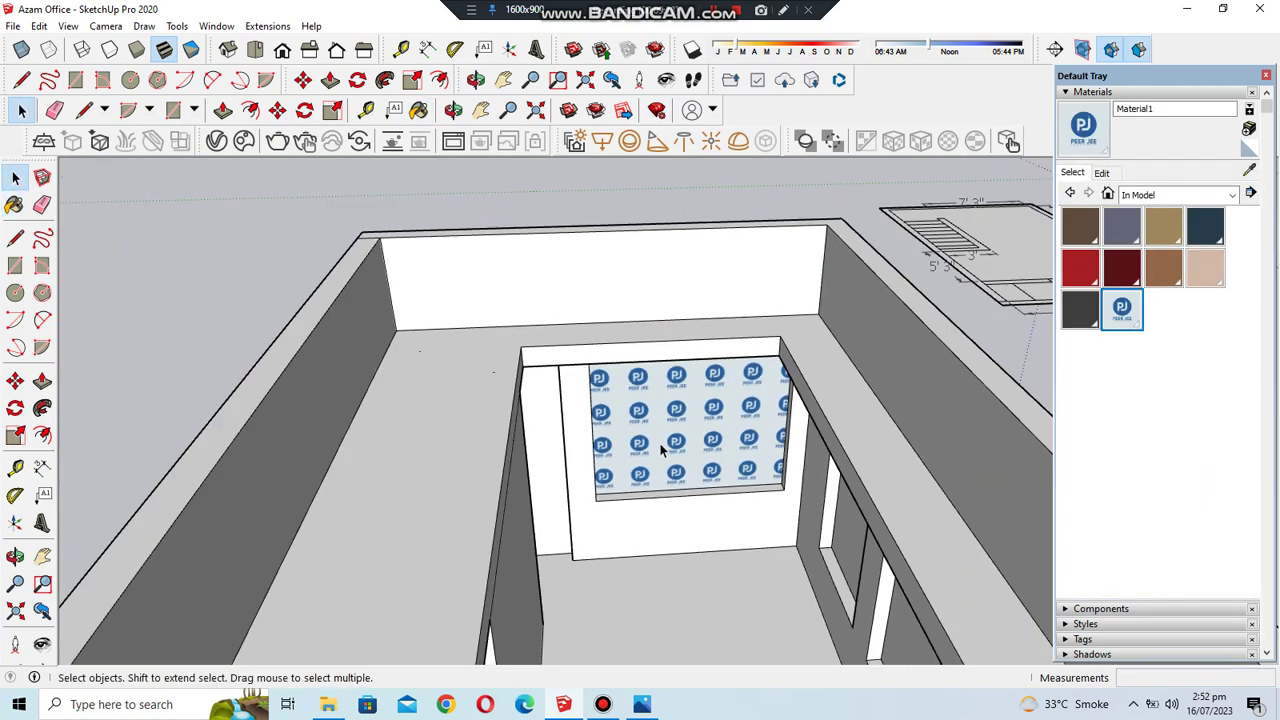
middle_click_drag(663, 443, 634, 449)
scroll(600, 480, "up", 1)
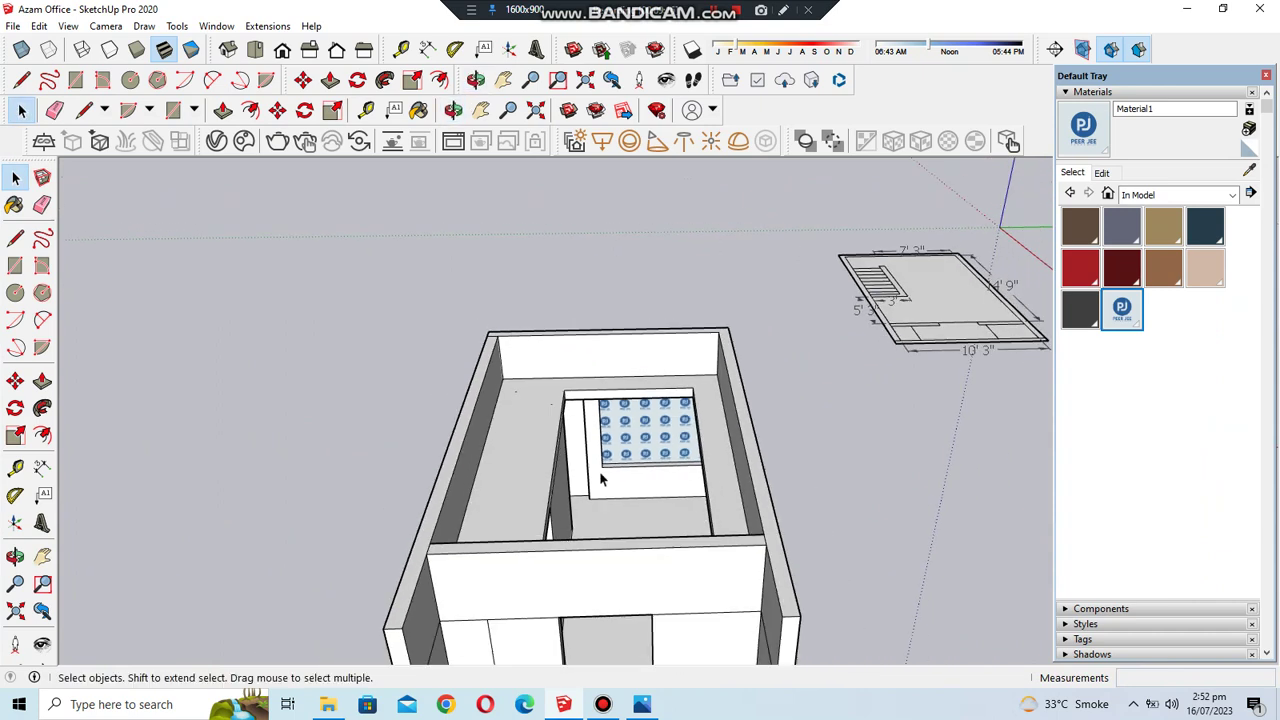
- Draw an upright rectangle at the room's top corner
scroll(600, 480, "down", 3)
left_click(748, 562)
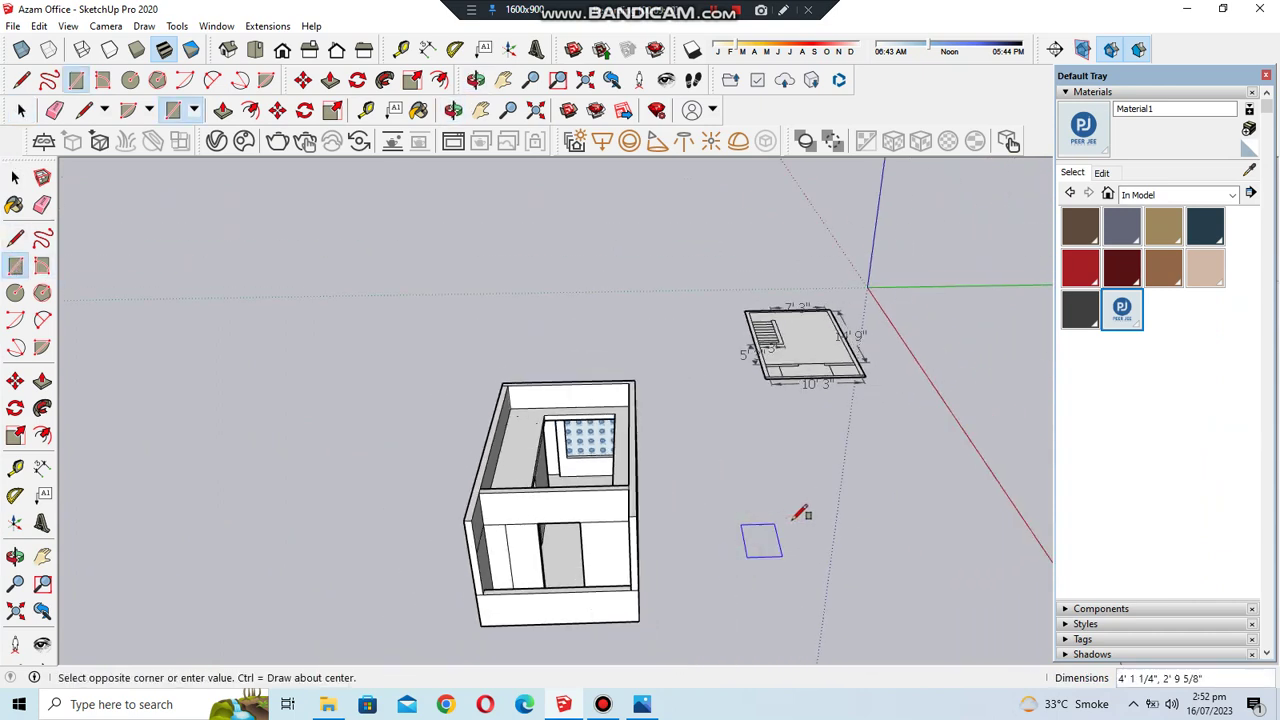
mouse_move(786, 500)
middle_mouse_down()
mouse_move(709, 380)
mouse_move(663, 366)
middle_mouse_up()
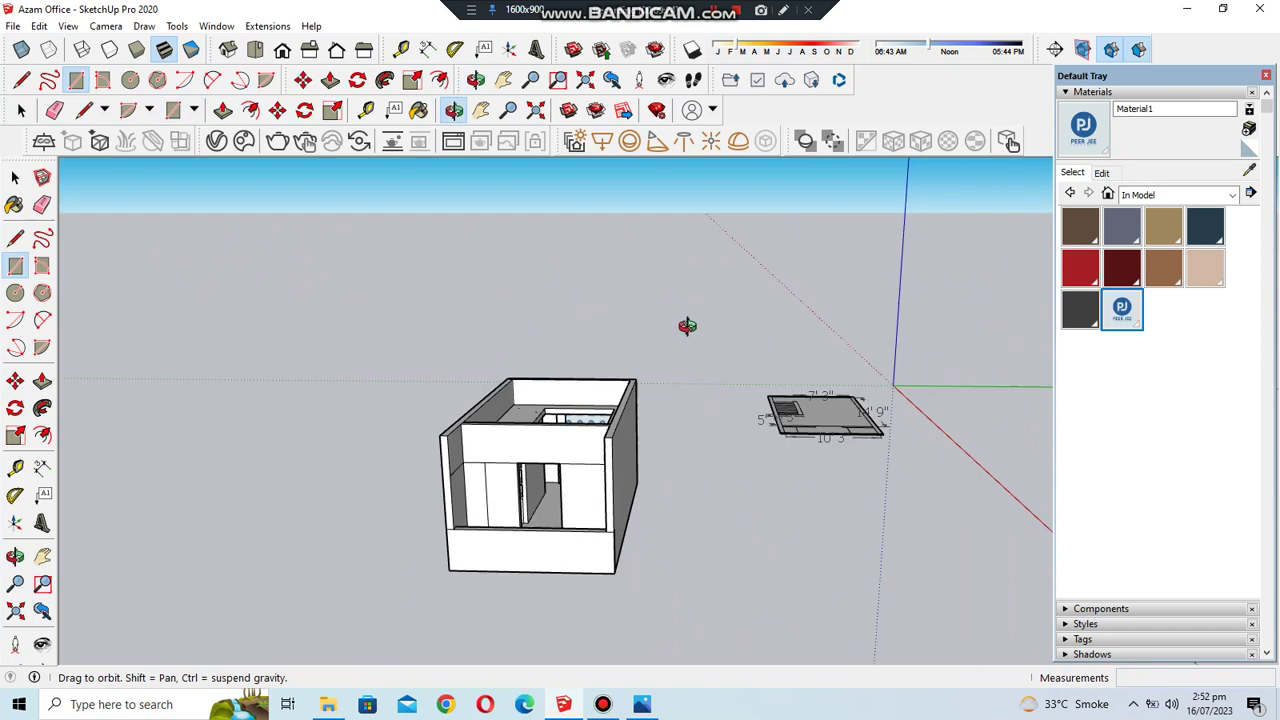
key("Escape")
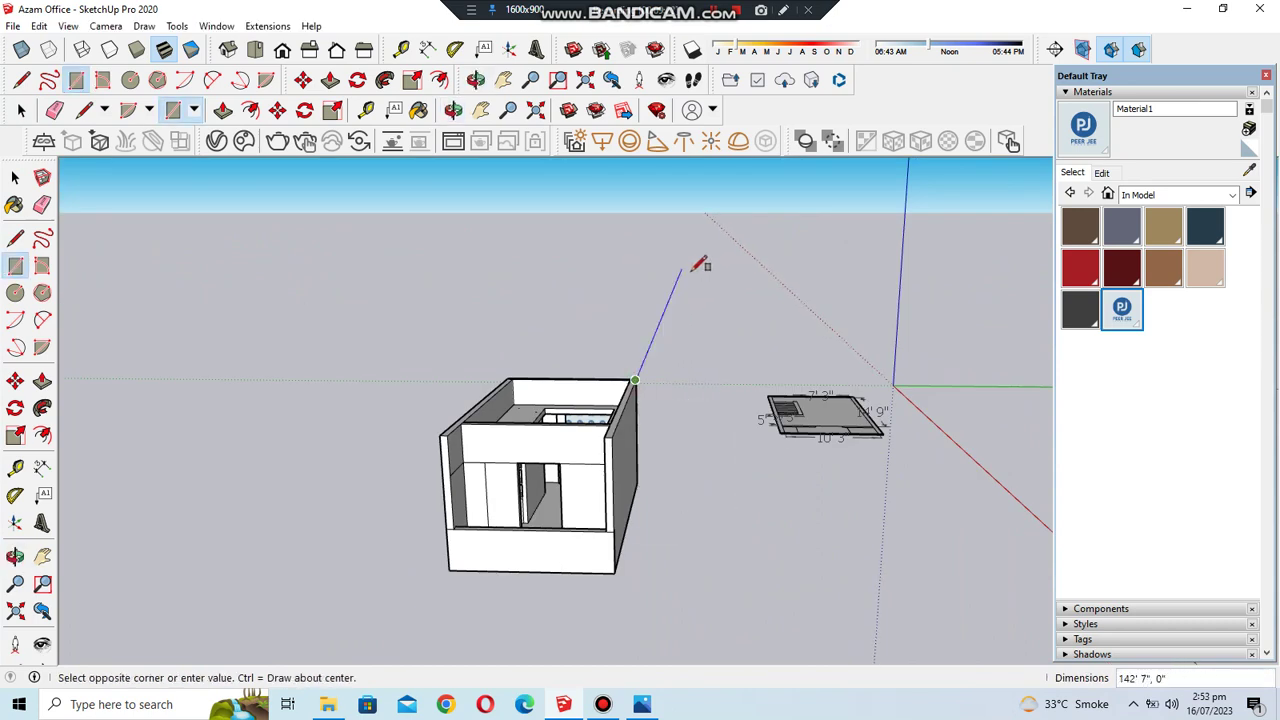
middle_click_drag(380, 176, 543, 471)
scroll(600, 349, "up", 5)
scroll(473, 411, "down", 3)
middle_click_drag(483, 349, 496, 301)
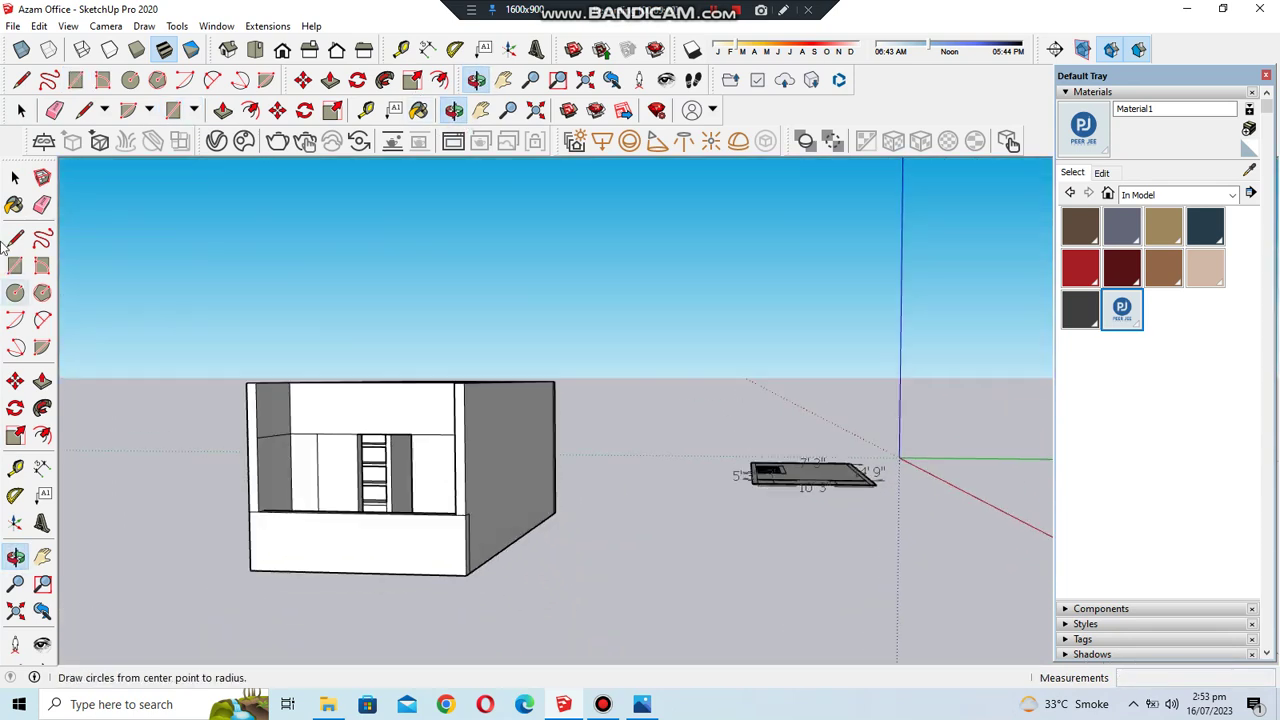
left_click(621, 300)
- Paint the new rectangle with the PEER JEE logo material
left_click(1121, 309)
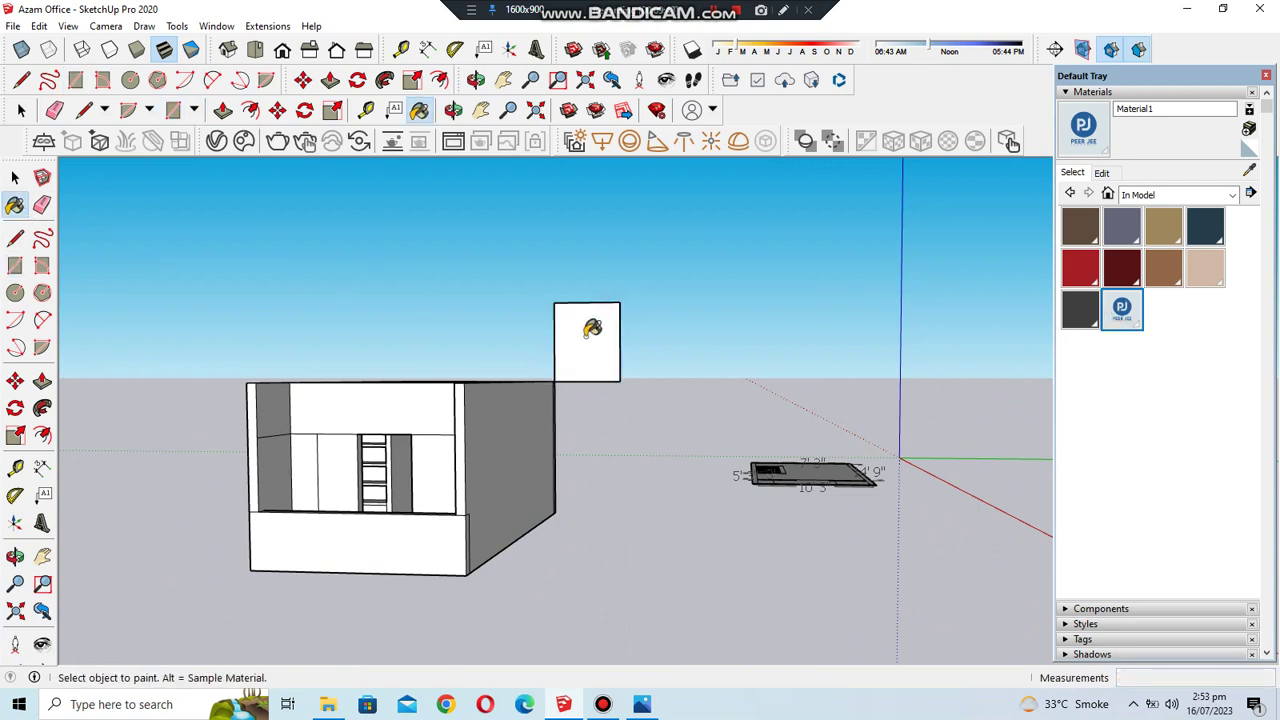
left_click(590, 336)
scroll(563, 331, "up", 3)
scroll(666, 257, "up", 2)
scroll(500, 320, "up", 1)
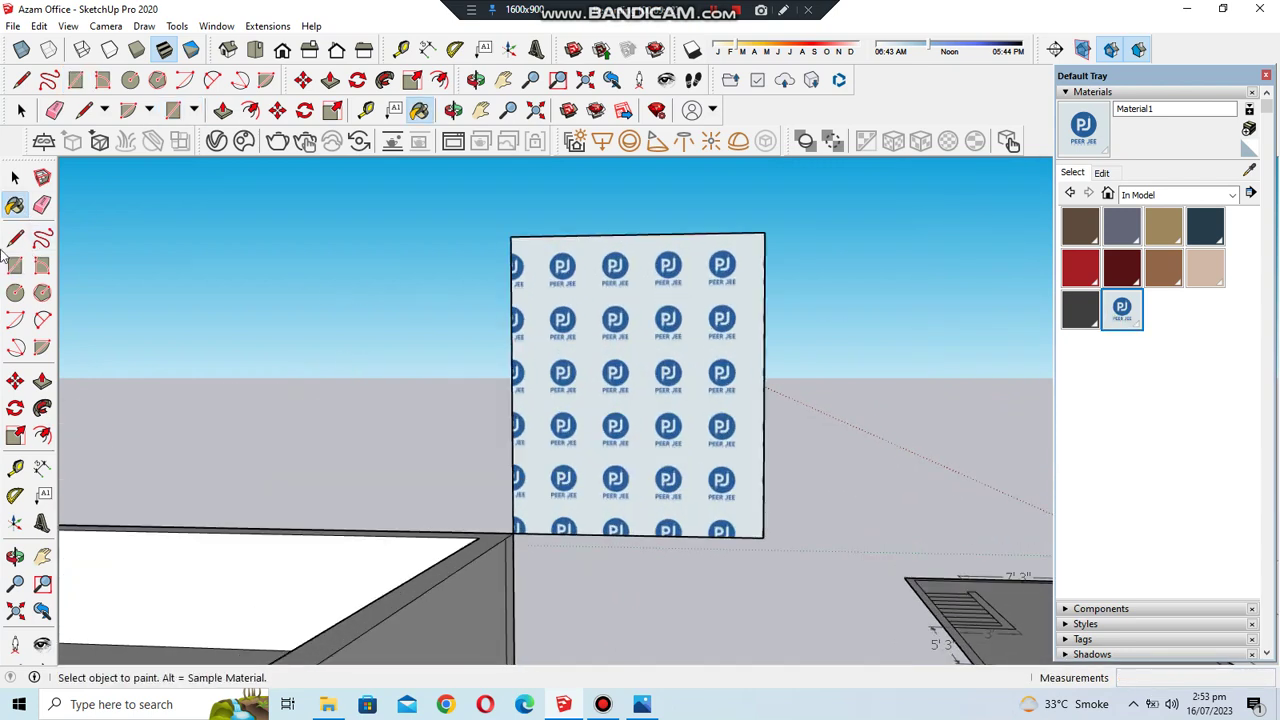
- Make the logo rectangle, face and edges, into a group
key("space")
scroll(720, 435, "down", 4)
scroll(655, 365, "down", 2)
double_click(655, 362)
right_click(658, 362)
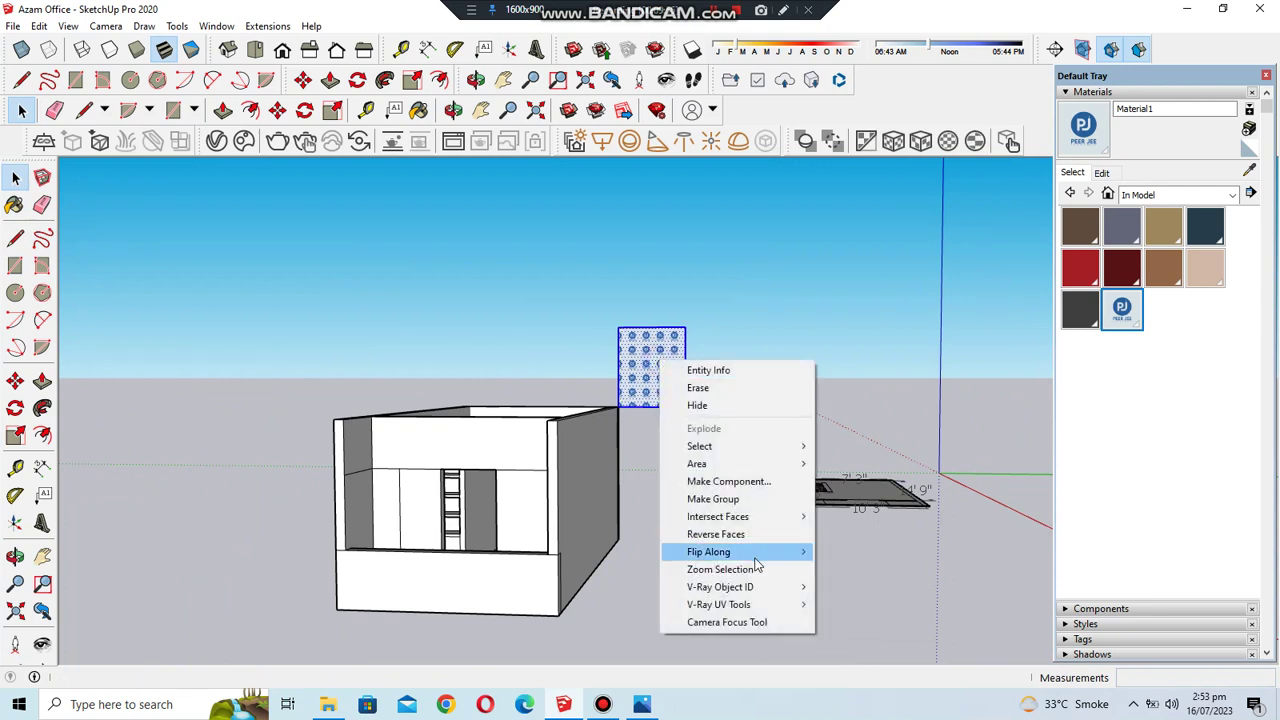
left_click(740, 500)
- Copy the inner logo panel 16' 5 3/8" to the left, outside the room
scroll(722, 350, "down", 5)
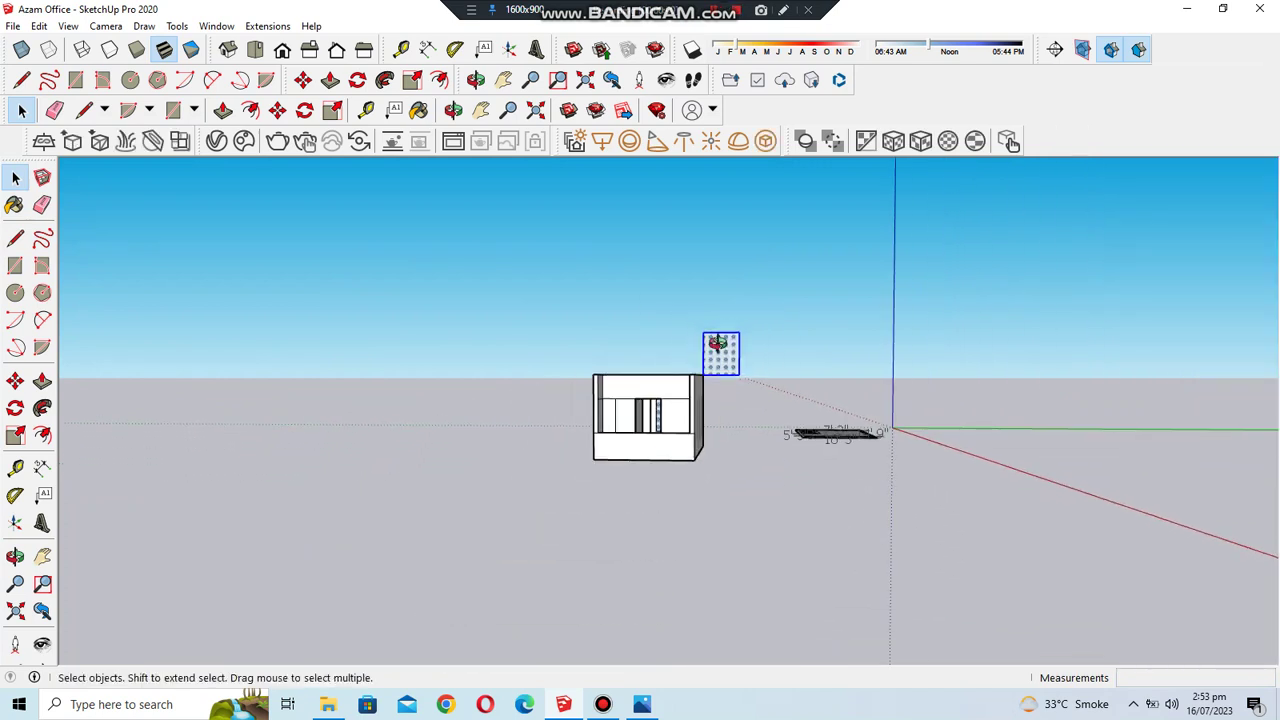
middle_click_drag(722, 350, 724, 352)
scroll(726, 380, "up", 10)
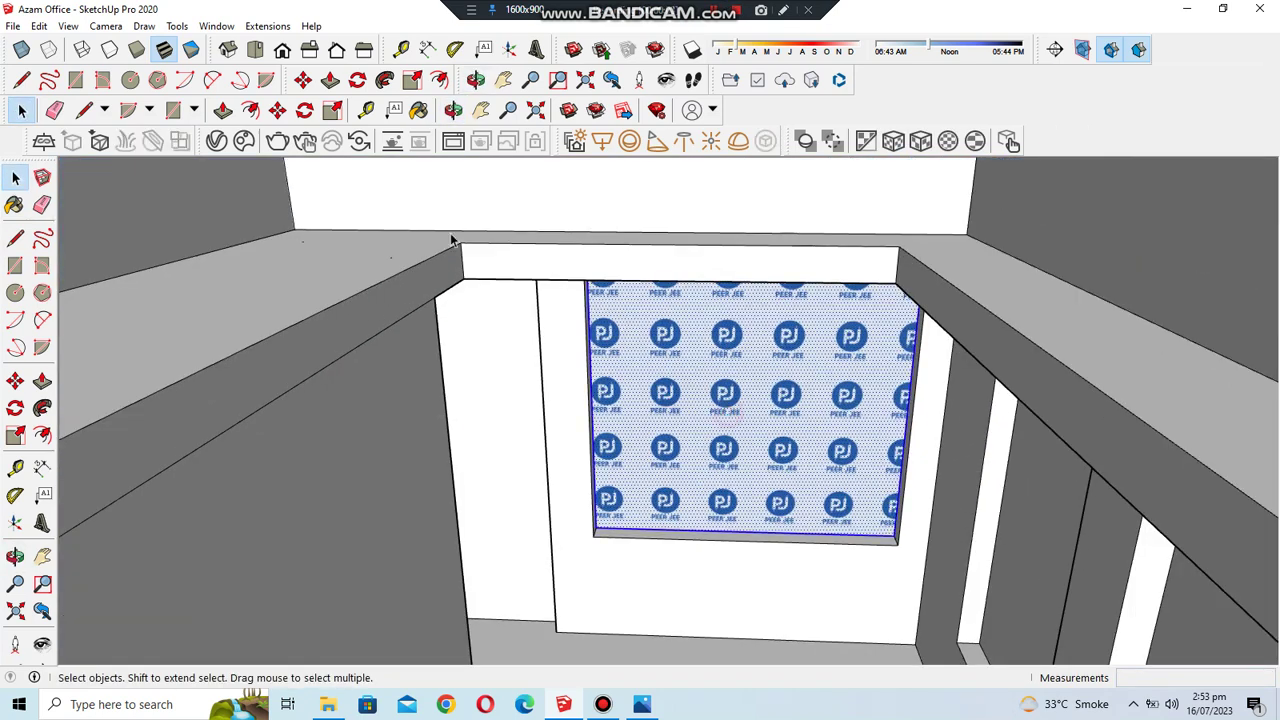
key("m")
scroll(815, 492, "down", 5)
scroll(818, 495, "down", 3)
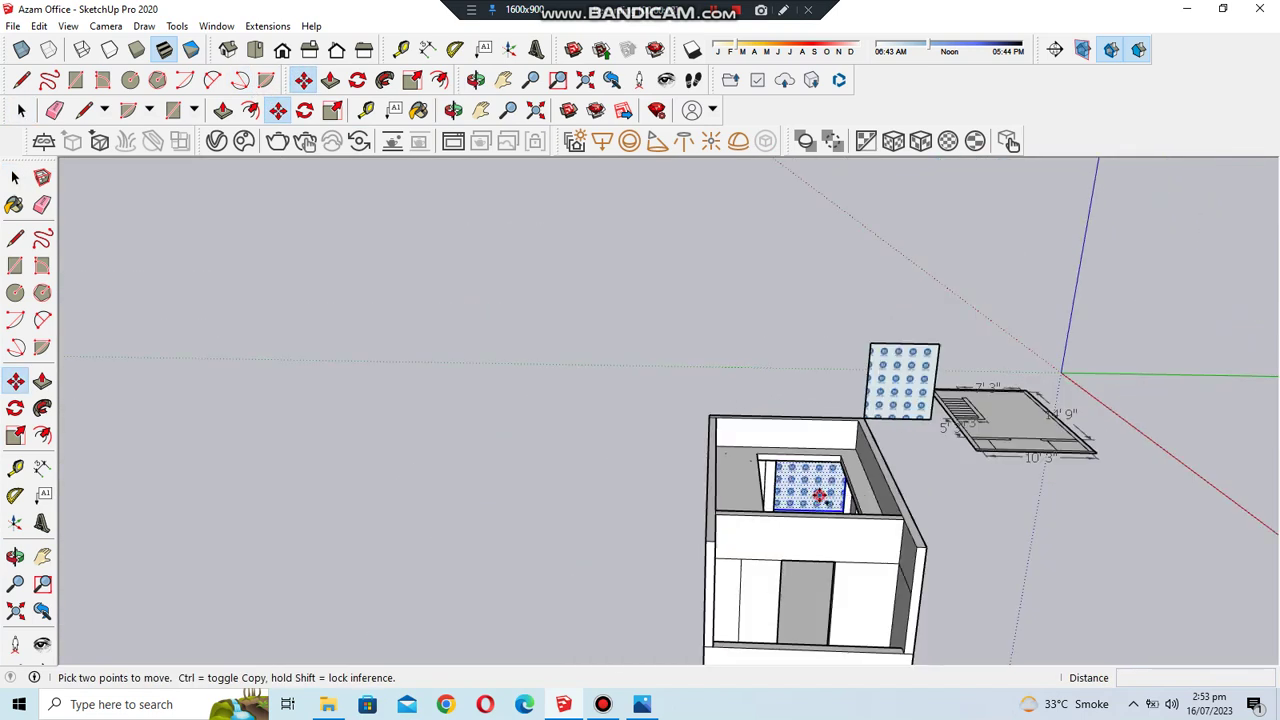
left_click(818, 493)
key("ctrl")
left_click(600, 488)
left_click(16, 178)
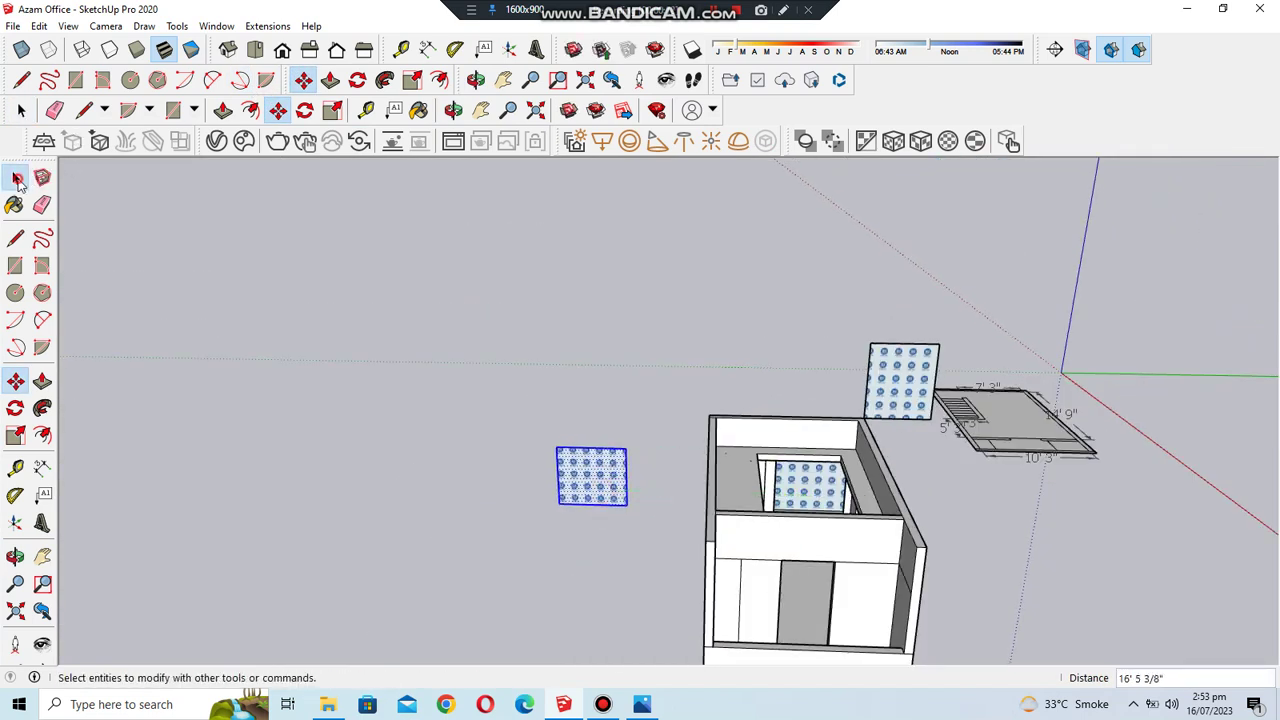
scroll(569, 491, "up", 2)
scroll(617, 457, "up", 3)
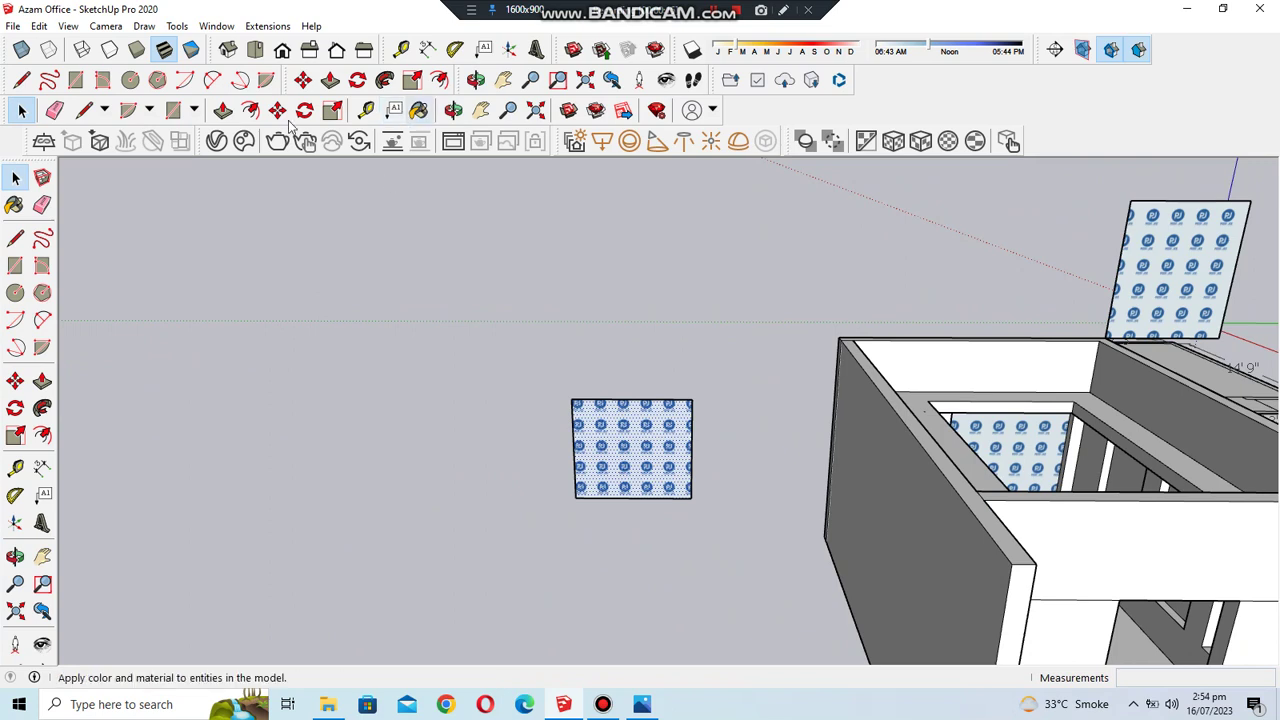
left_click(13, 26)
- Import Logo.jpg as an image, sized to fit the copied panel
left_click(94, 273)
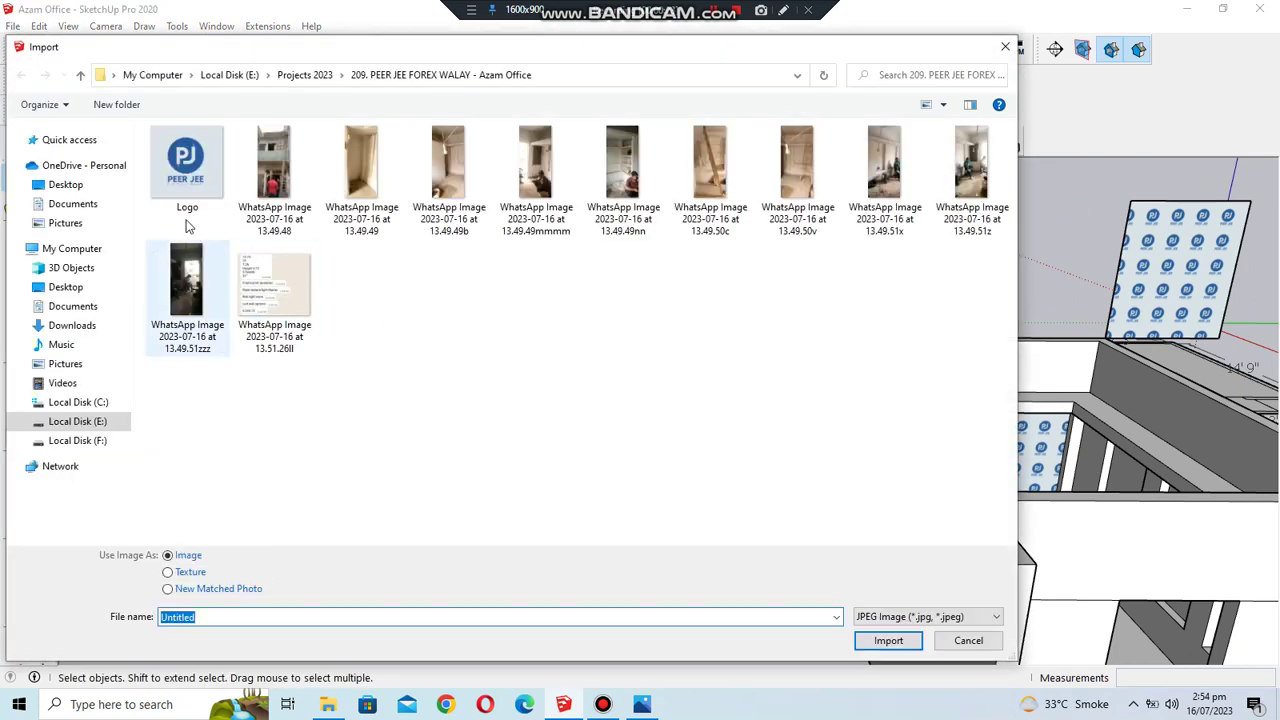
left_click(187, 165)
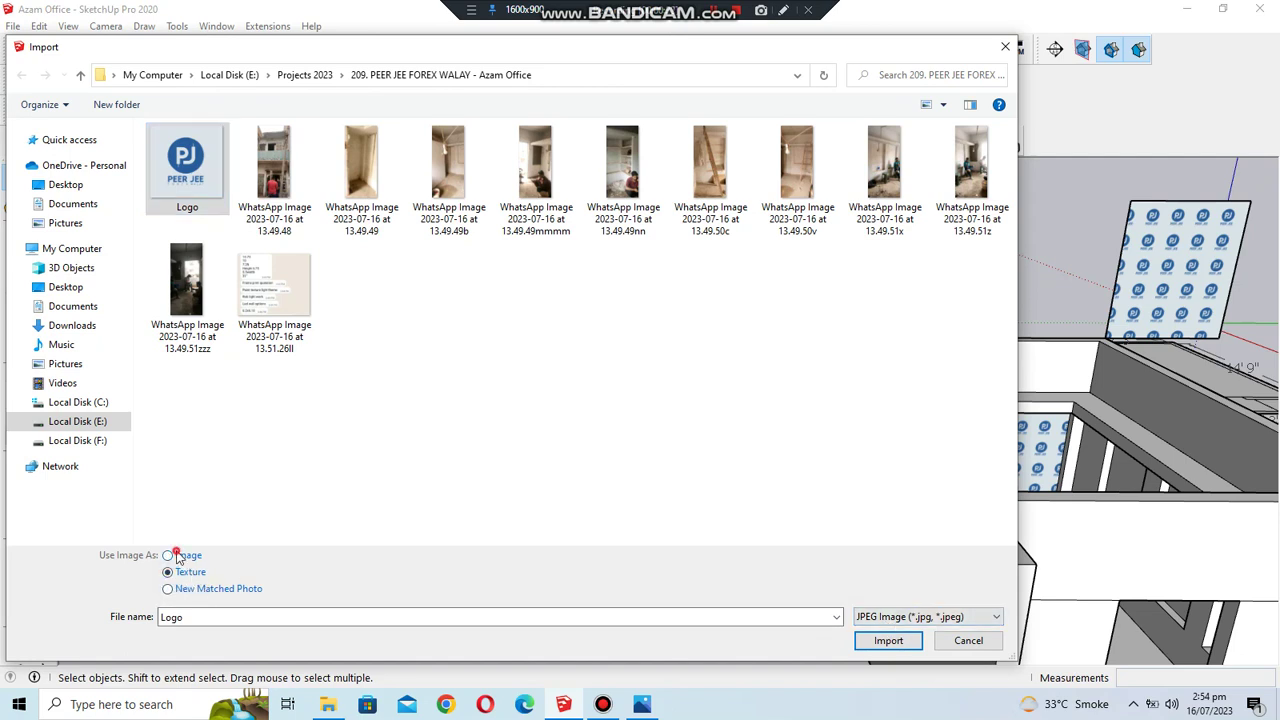
left_click(875, 651)
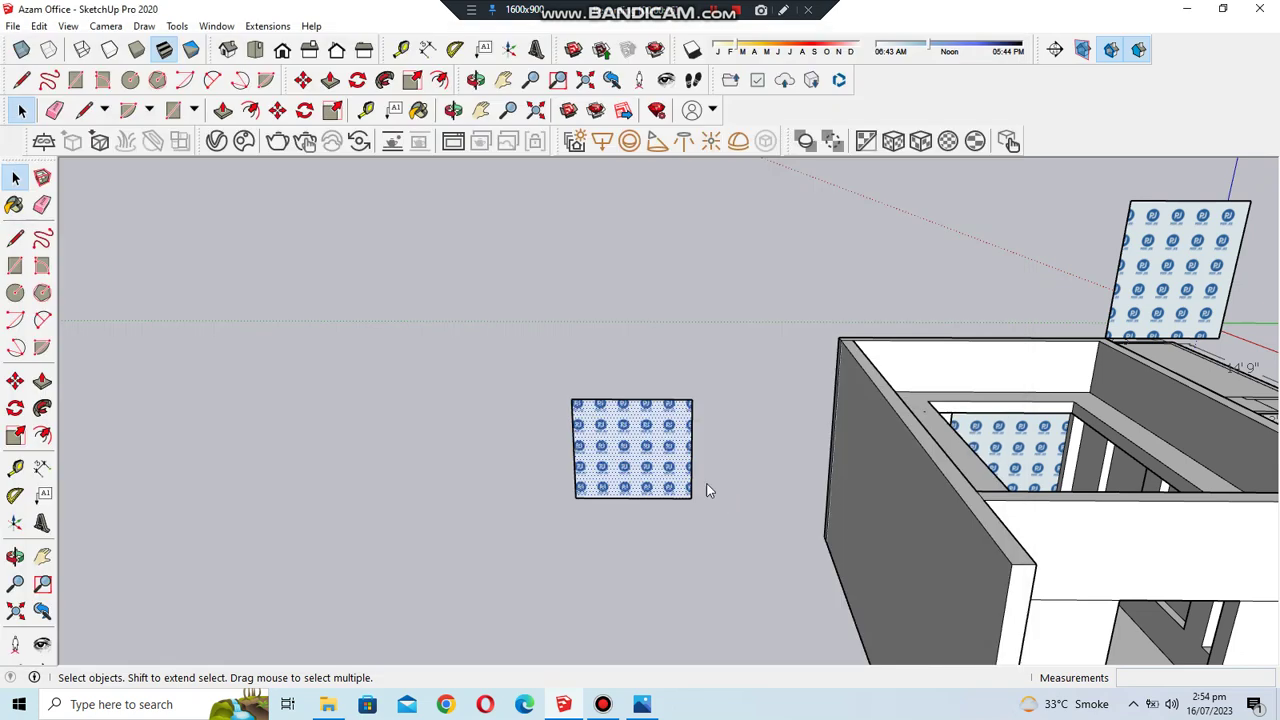
left_click(574, 497)
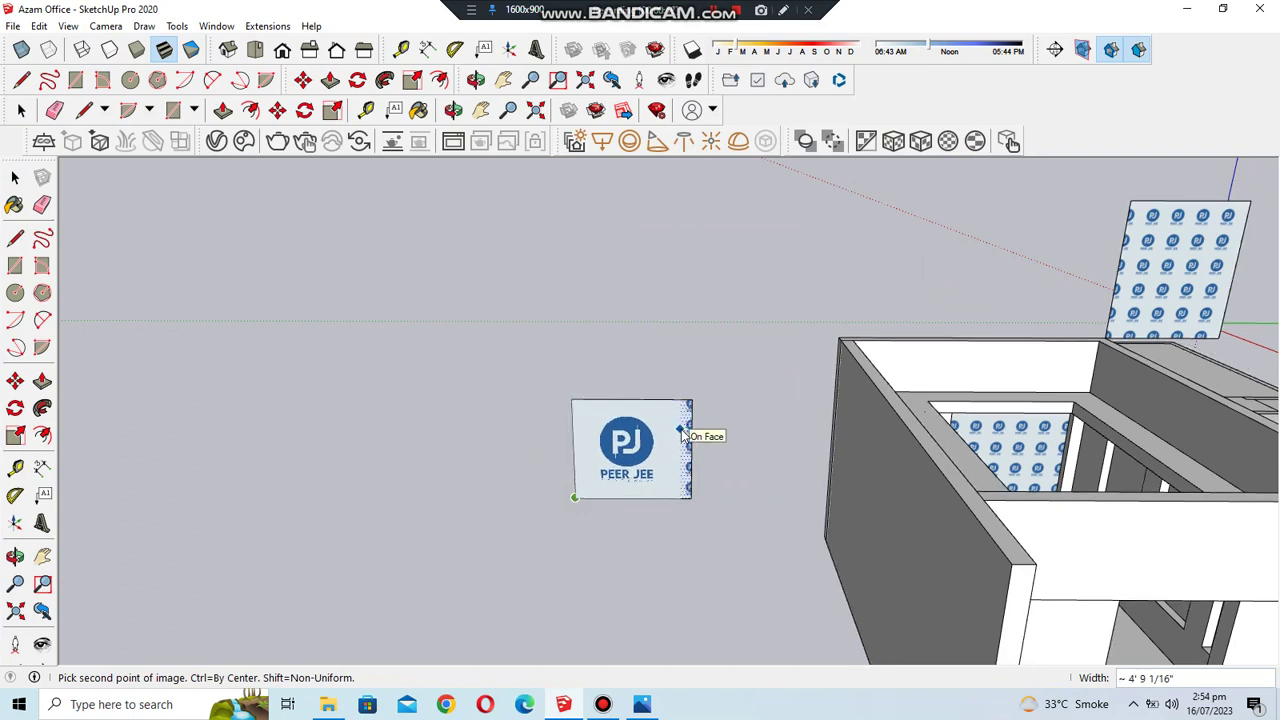
left_click(678, 437)
scroll(614, 480, "up", 3)
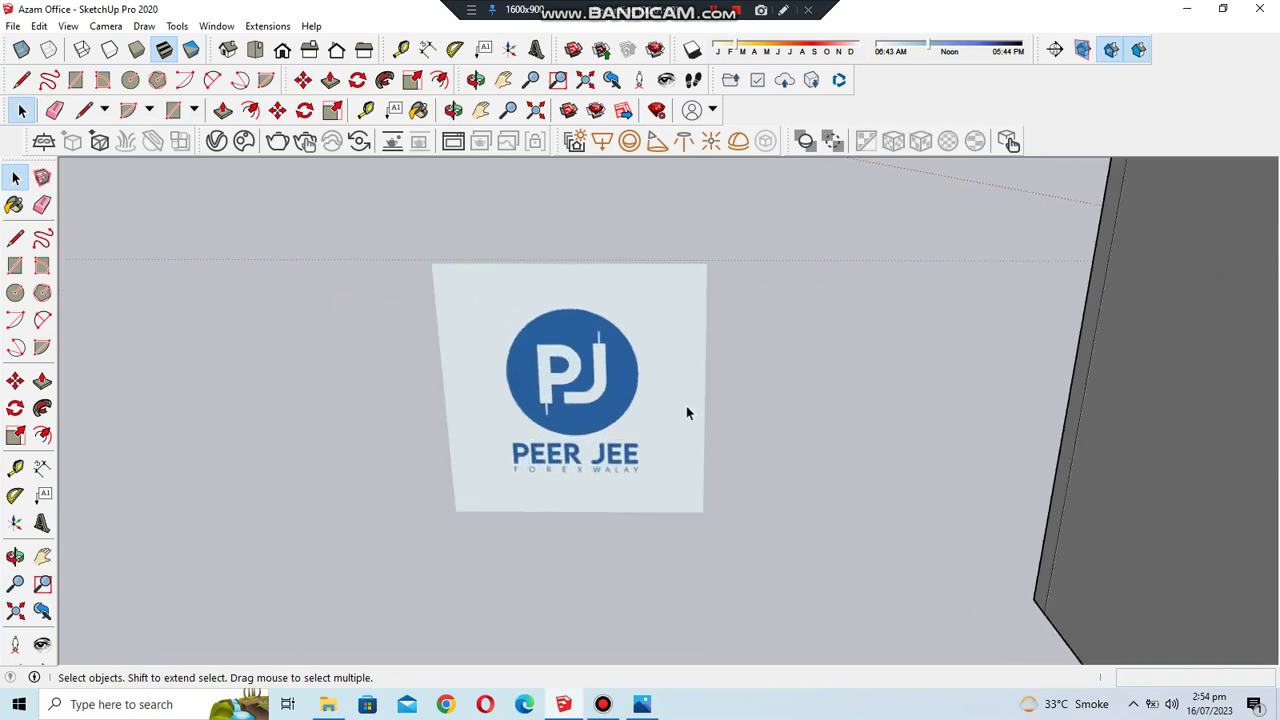
scroll(565, 434, "down", 4)
scroll(847, 435, "up", 3)
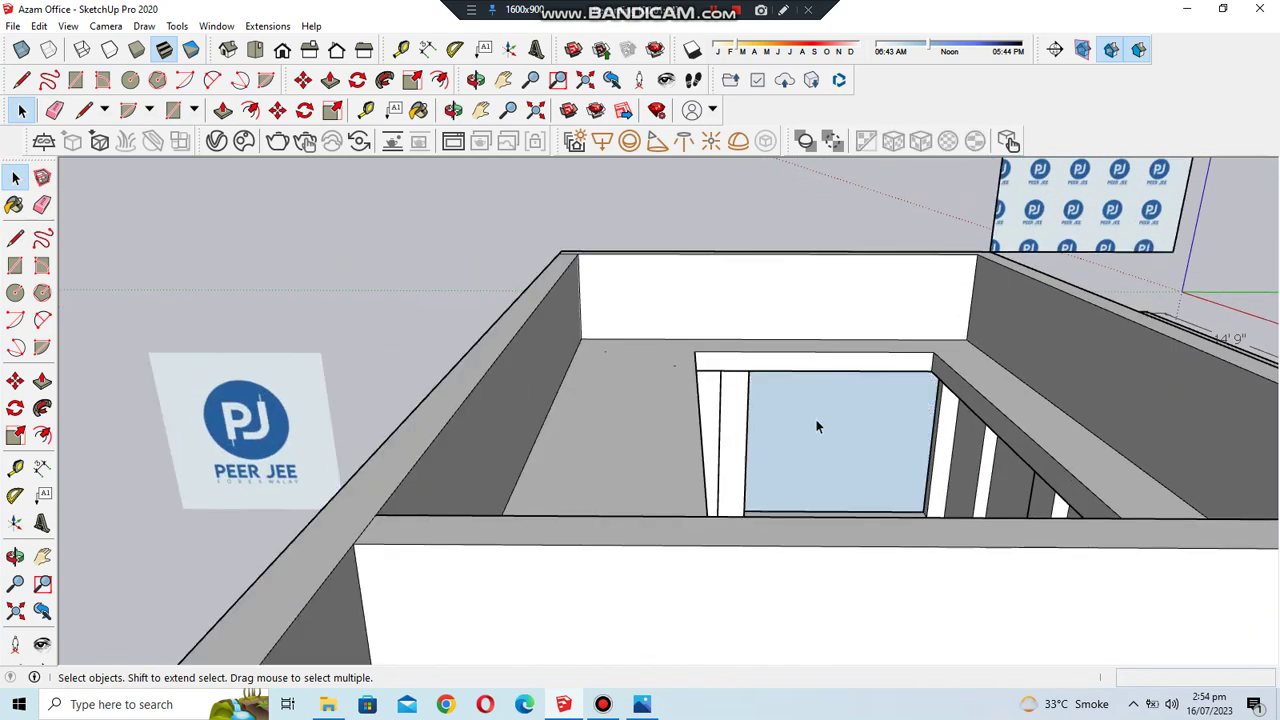
- Copy the logo image into the room's window opening
middle_click_drag(817, 426, 771, 451)
key("m")
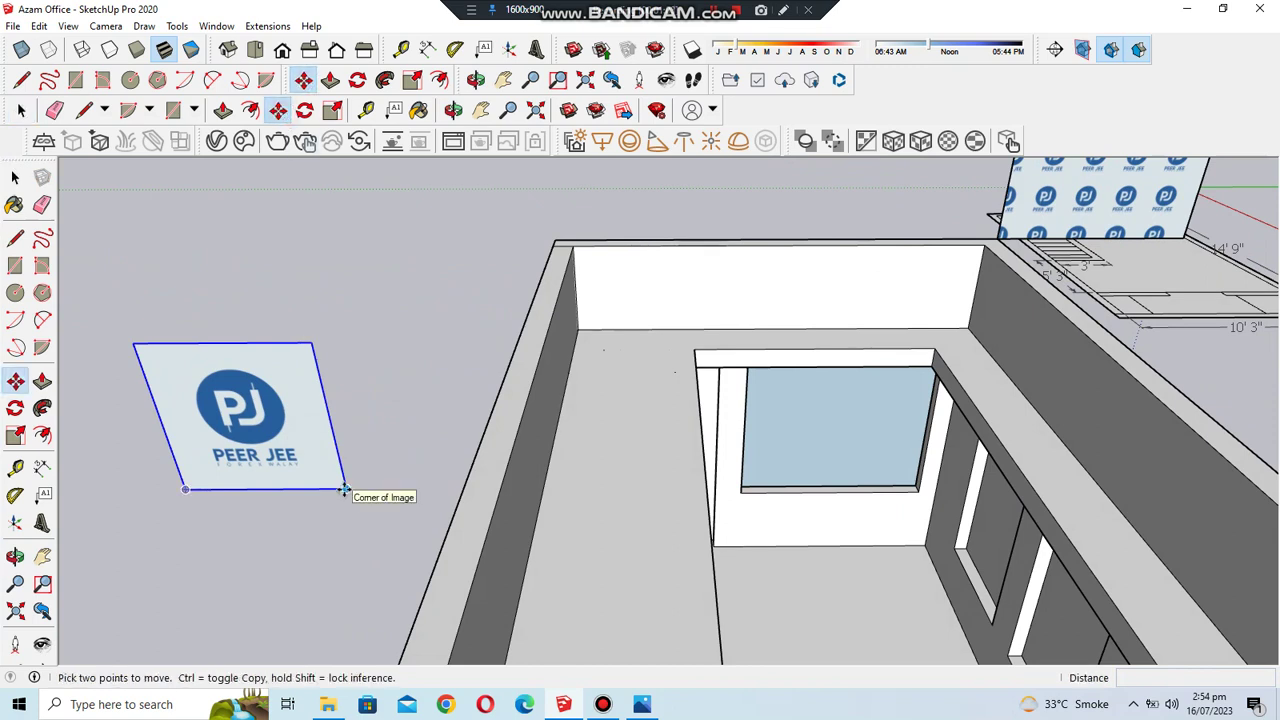
left_click(348, 490)
key("ctrl")
scroll(860, 476, "up", 3)
scroll(945, 511, "up", 2)
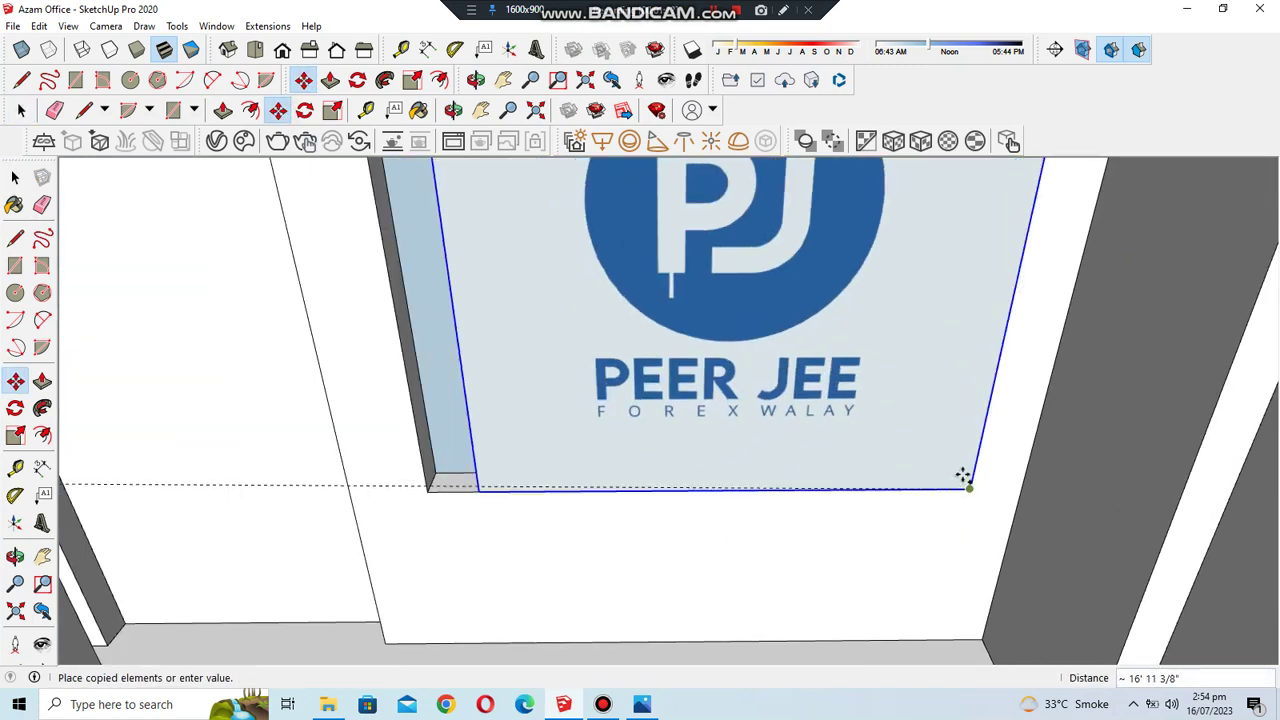
left_click(826, 486)
scroll(725, 465, "up", 2)
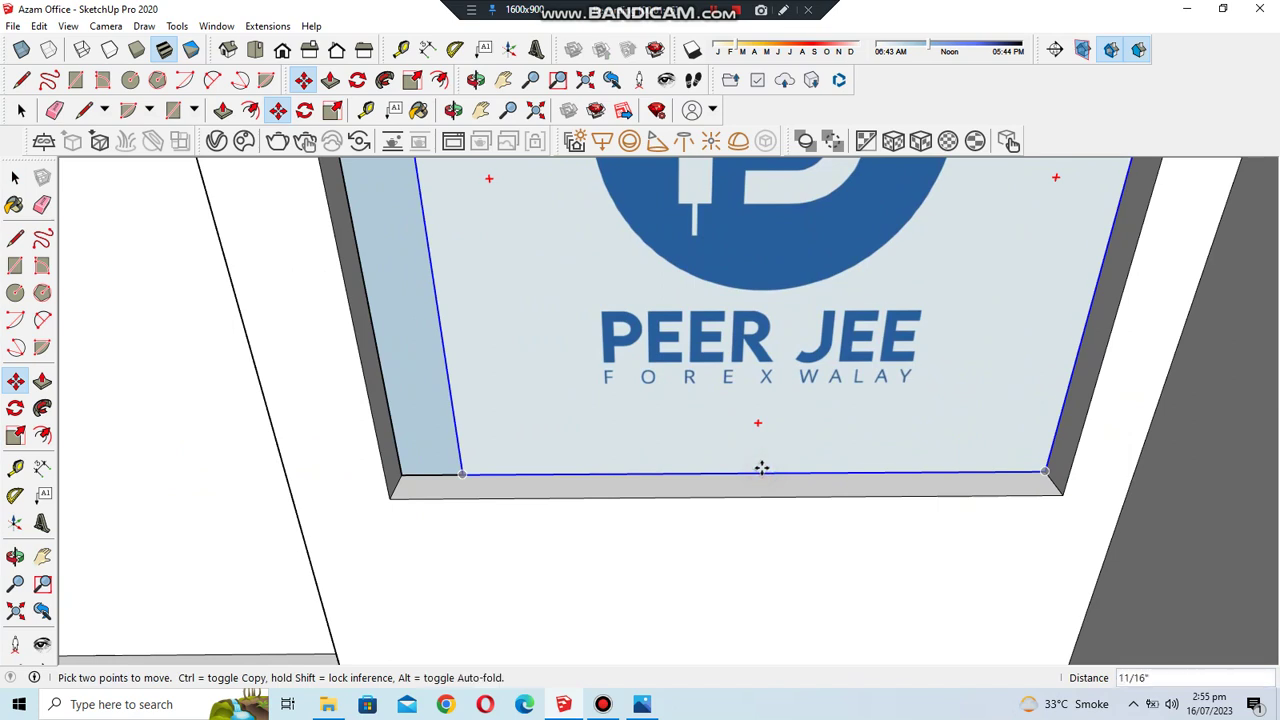
- Shift the logo panel left into the frame and erase the stray ledge line below it
key("l")
left_click(727, 495)
key("a")
key("m")
scroll(737, 472, "up", 1)
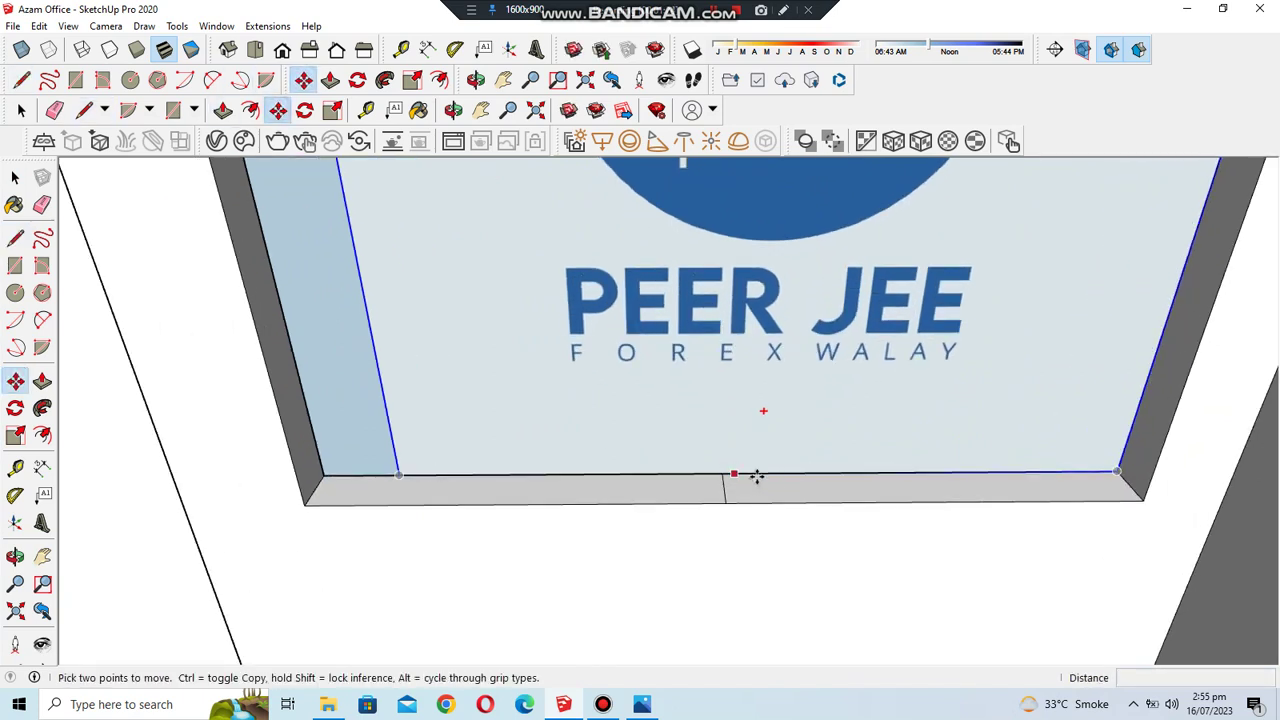
left_click(764, 472)
left_click(726, 474)
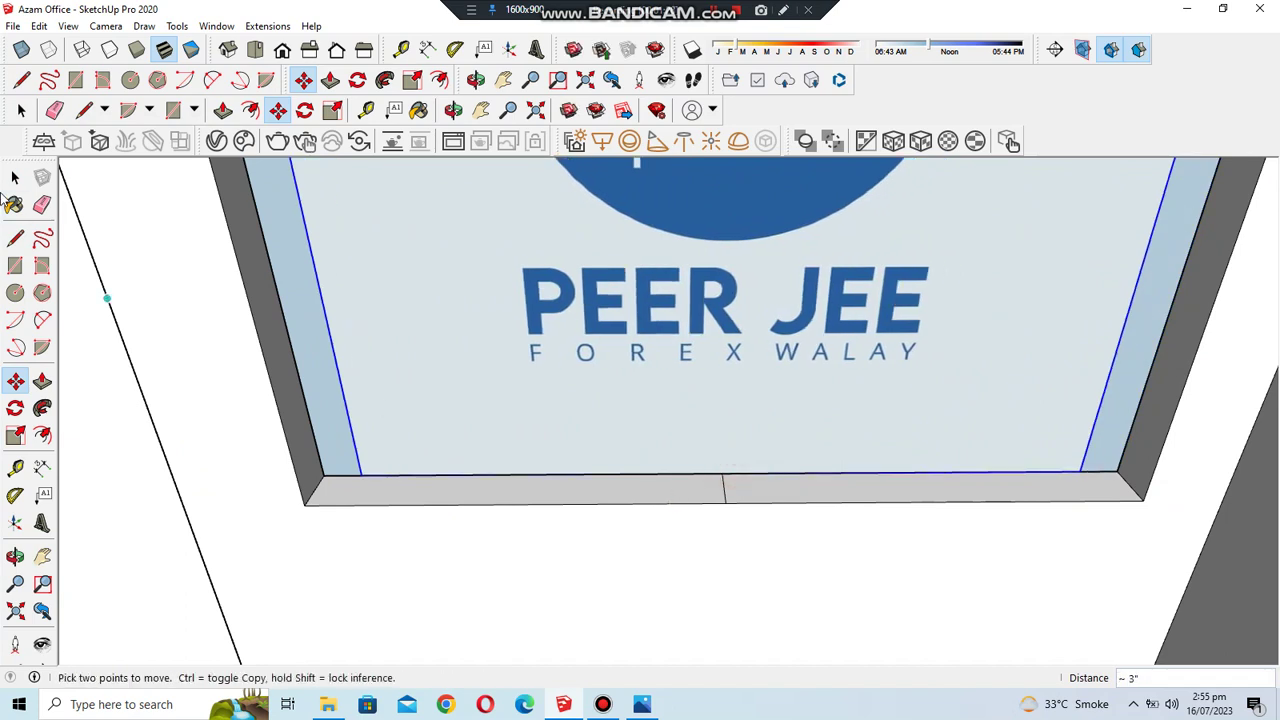
left_click(42, 205)
left_click(726, 488)
scroll(677, 571, "down", 3)
scroll(677, 571, "down", 1)
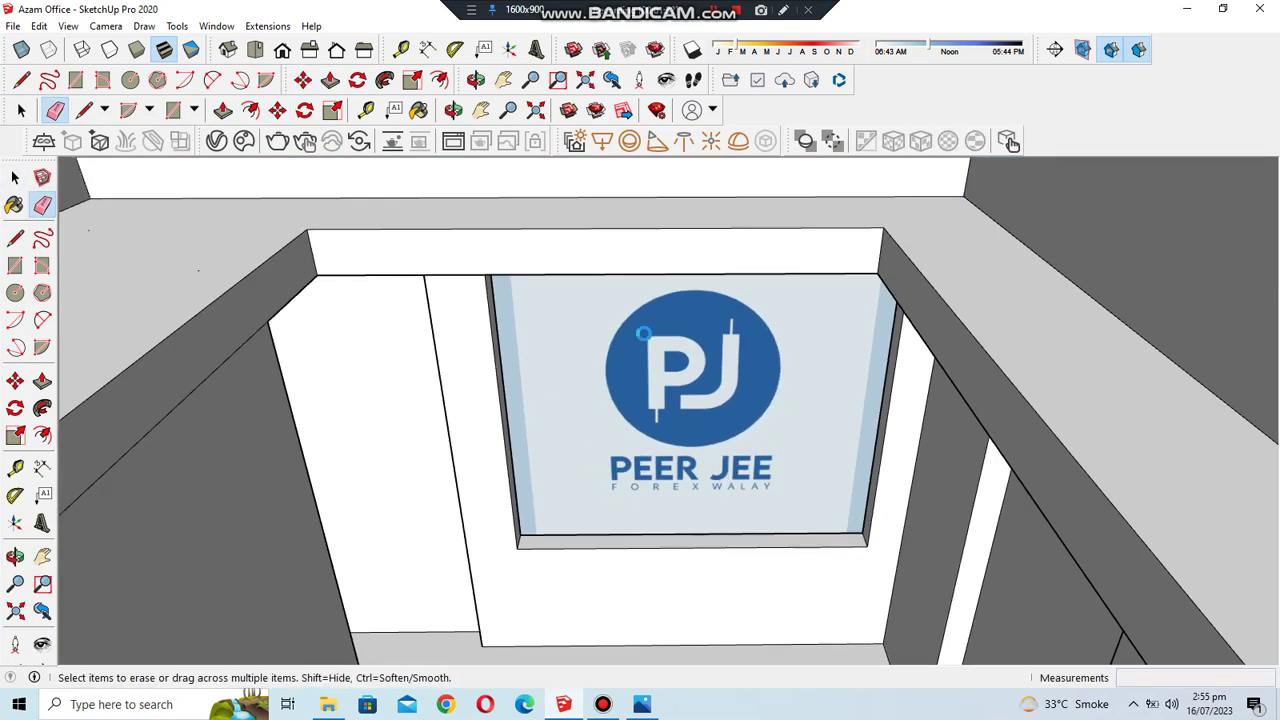
- Explode the logo panel and stretch its face over the left blue strip
left_click(16, 180)
left_click(567, 426)
scroll(535, 502, "up", 2)
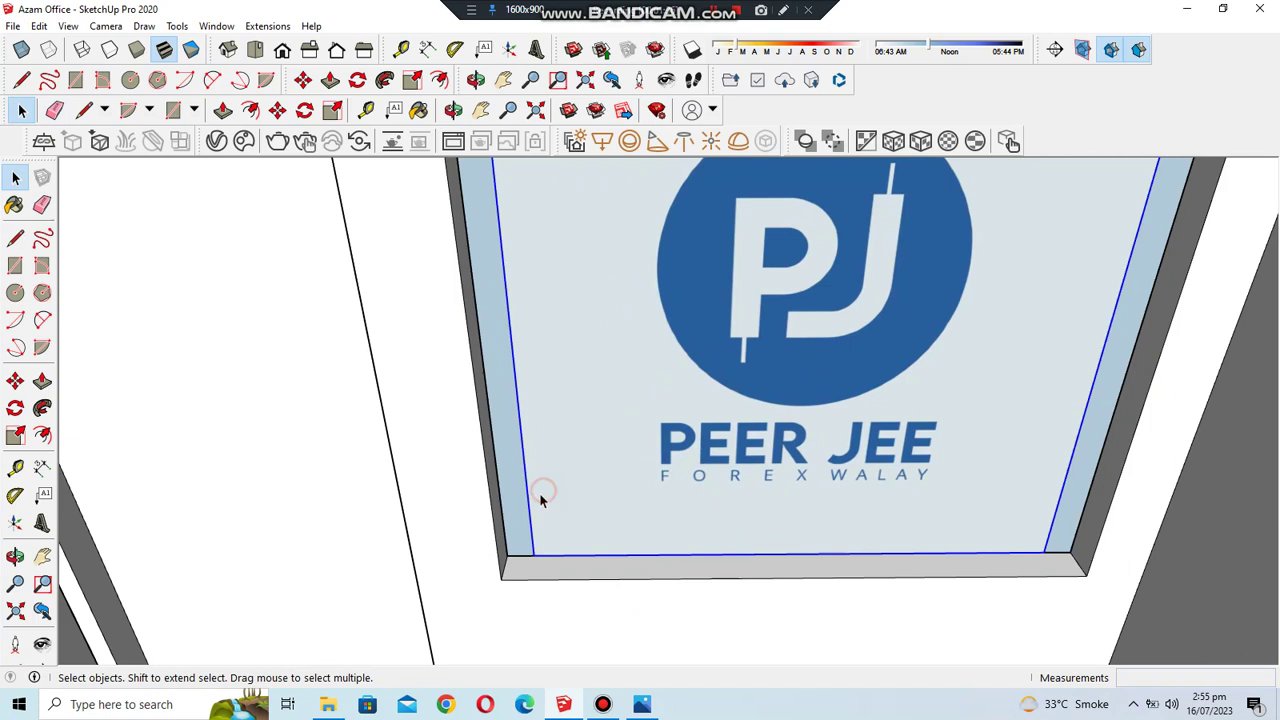
right_click(539, 492)
left_click(605, 342)
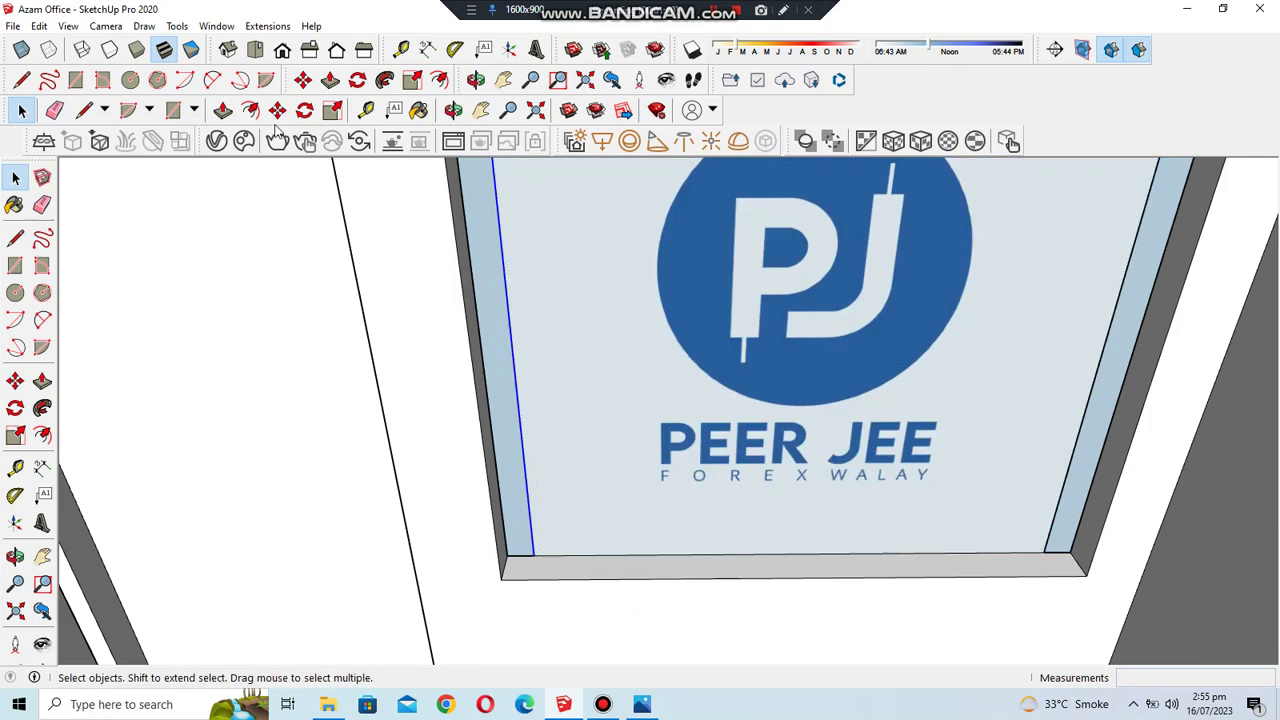
key("m")
left_click_drag(534, 556, 506, 554)
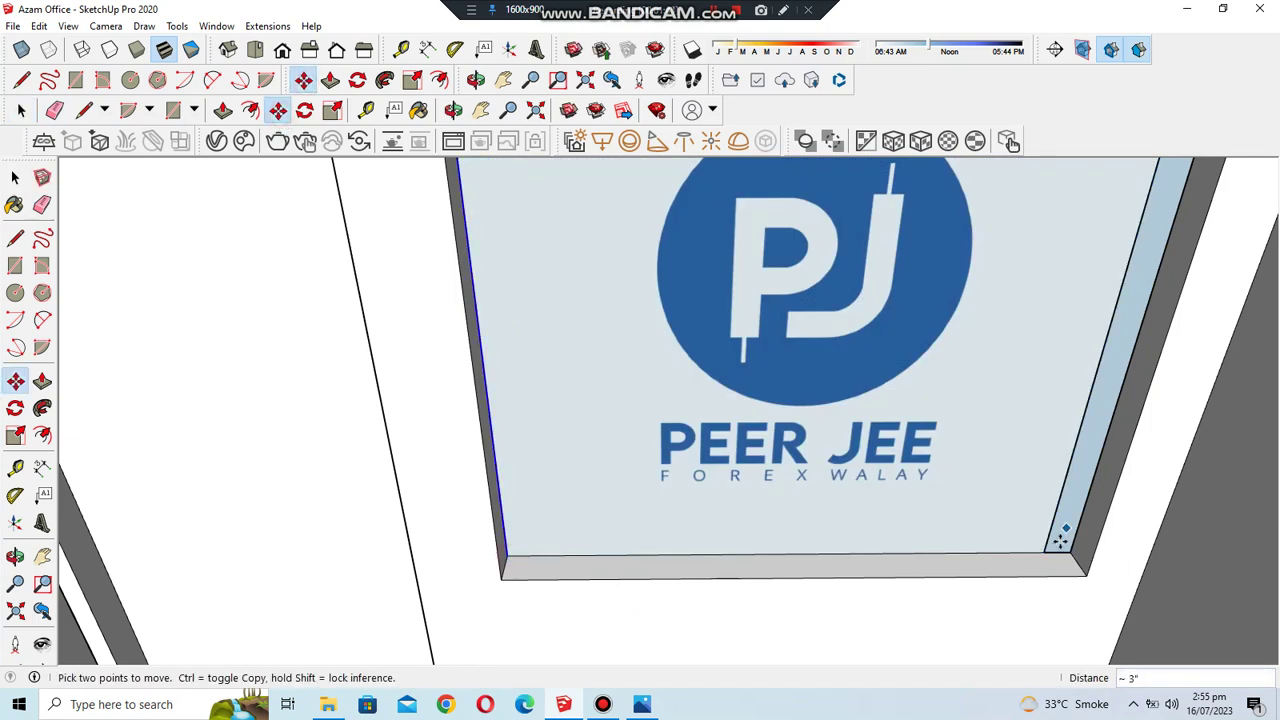
- Stretch the logo face's right edge over the right blue strip to the frame edge
left_click(15, 178)
left_click(1046, 526)
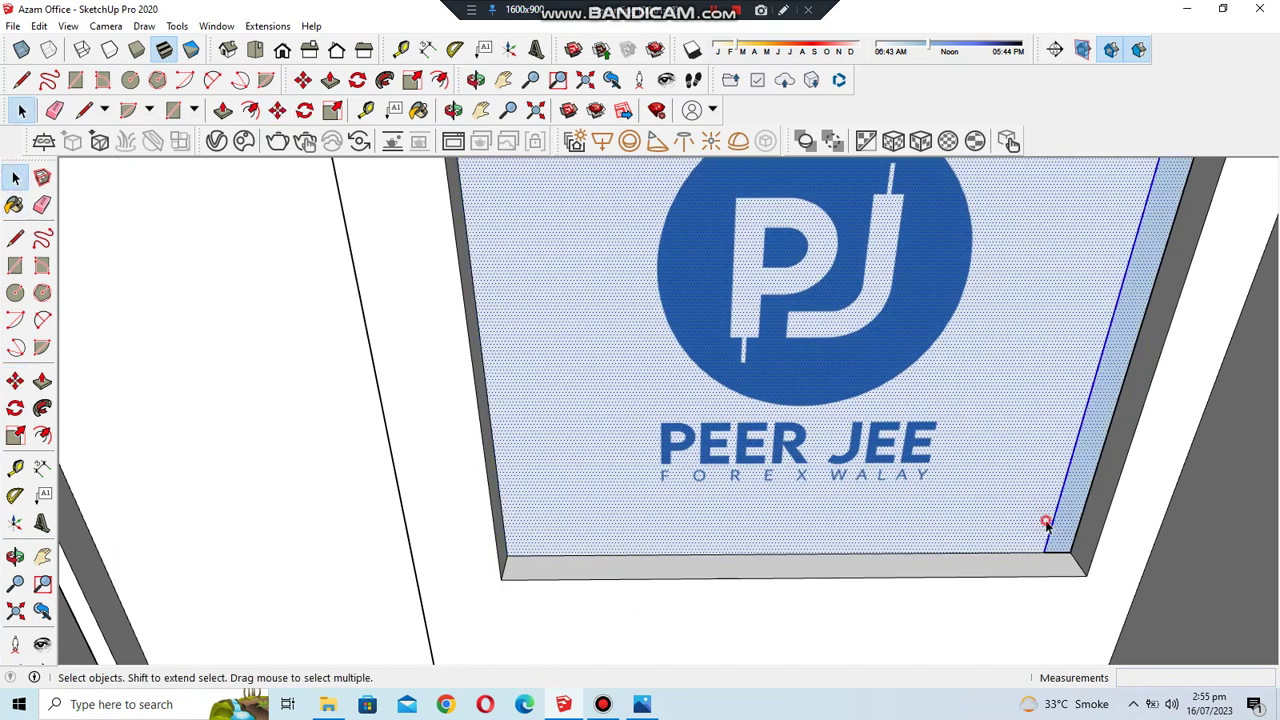
key("m")
key("space")
left_click(1050, 527)
left_click(277, 110)
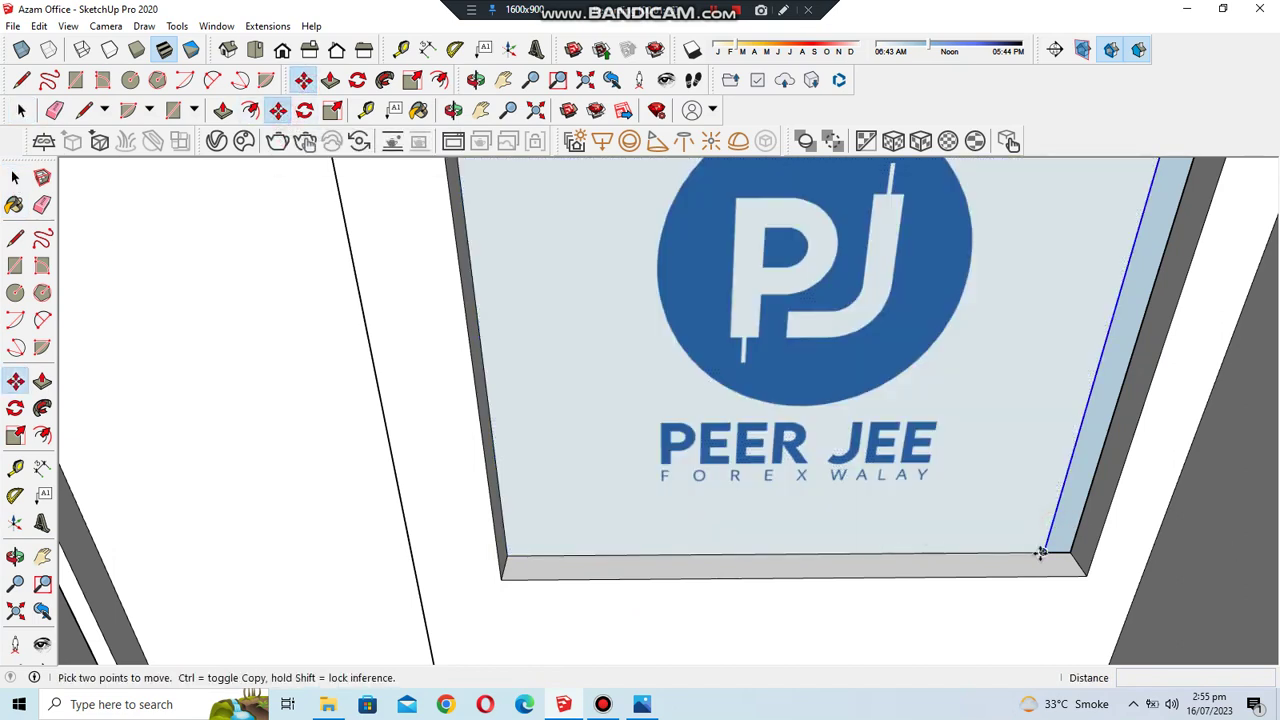
left_click_drag(1045, 549, 1072, 551)
key("f")
middle_click_drag(1072, 551, 703, 395)
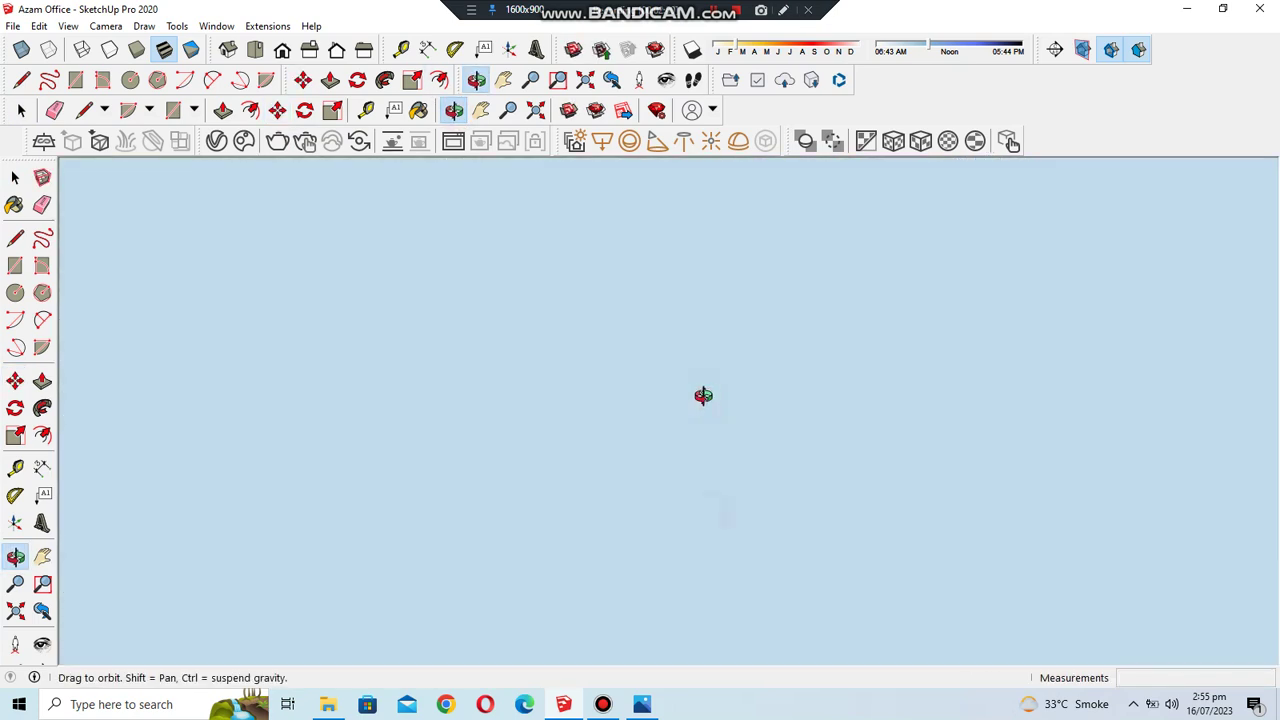
- In the Right view, delete the loose PJ logo image beside the room
middle_click_drag(680, 515, 693, 437)
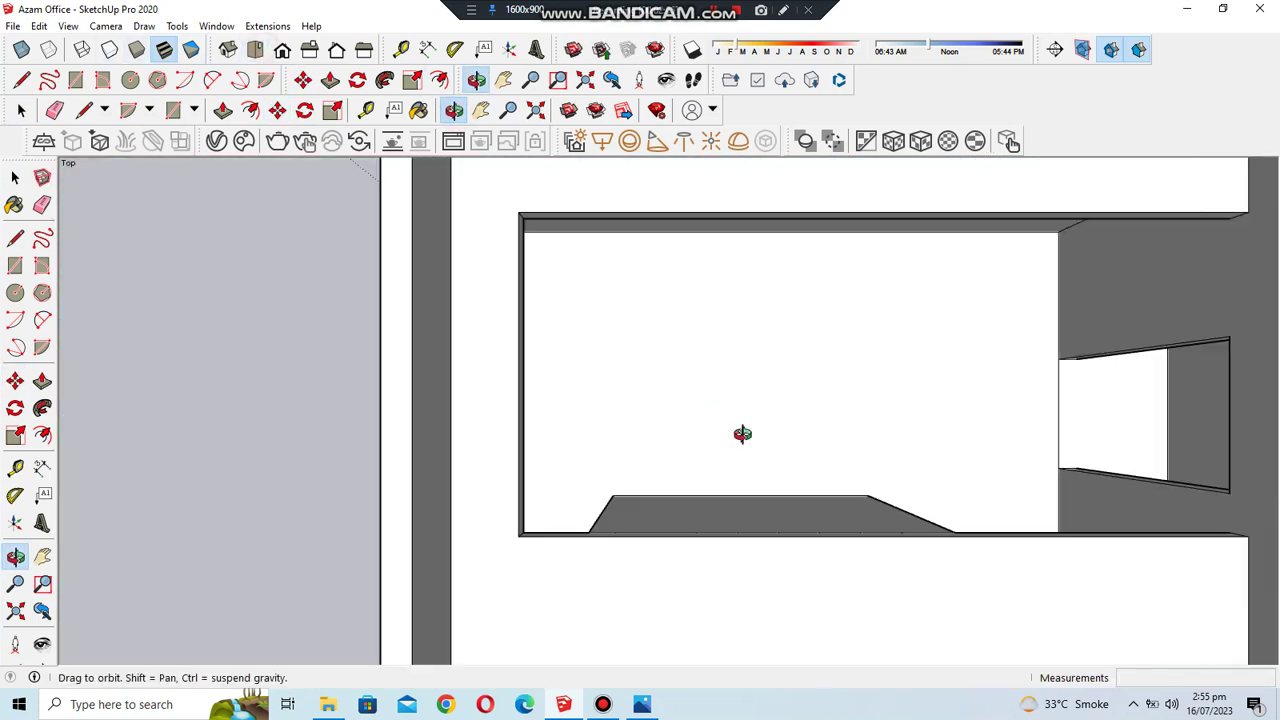
left_click_drag(743, 434, 453, 192)
key("3")
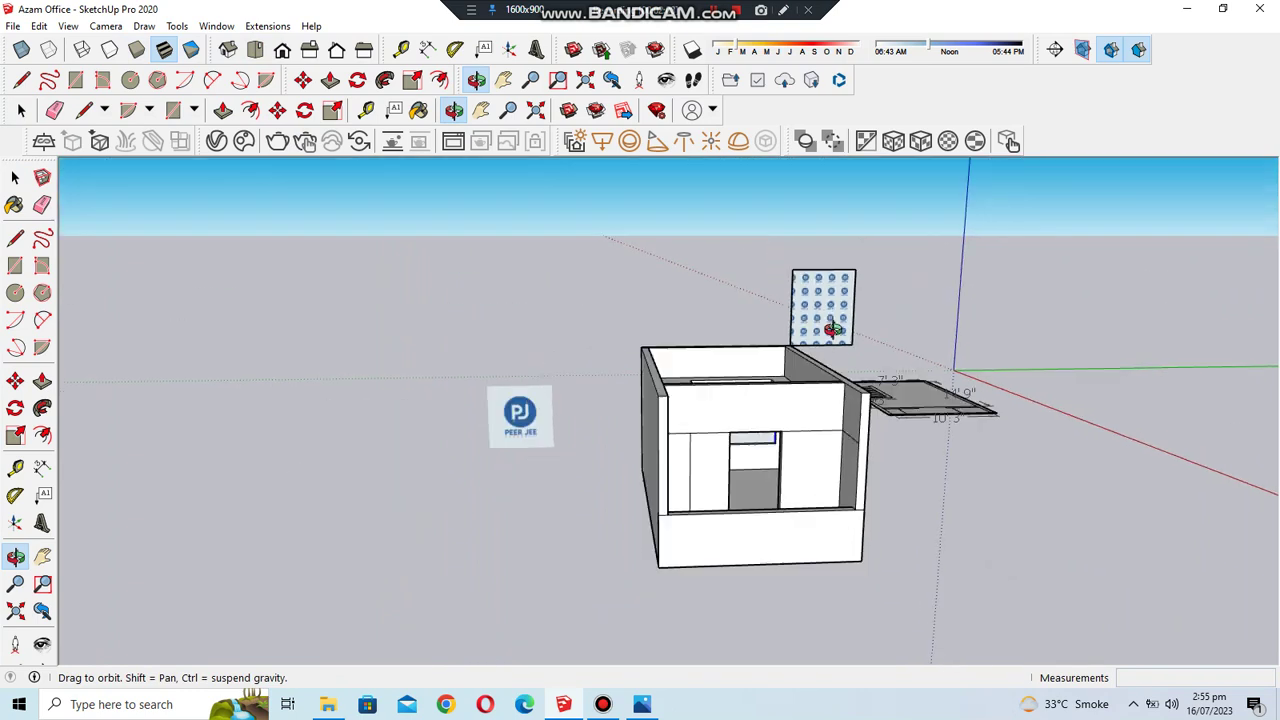
scroll(760, 416, "up", 6)
scroll(760, 416, "down", 8)
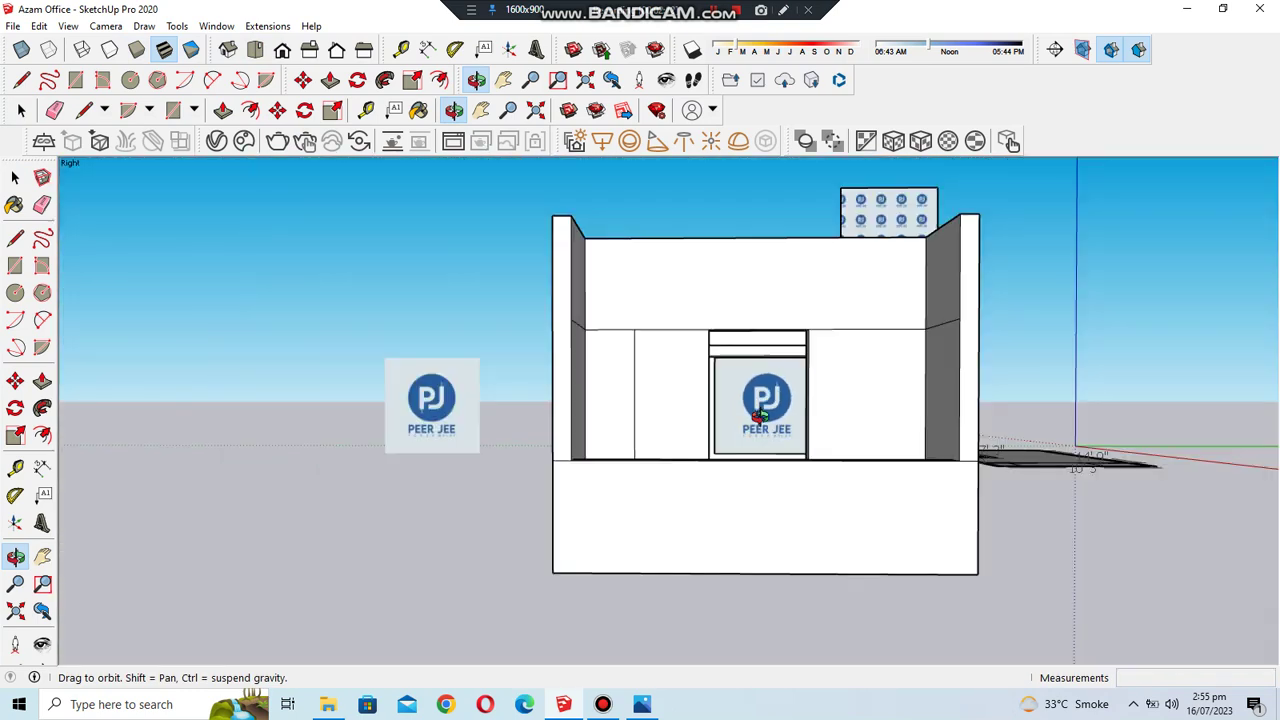
left_click(15, 177)
left_click(536, 410)
key("Delete")
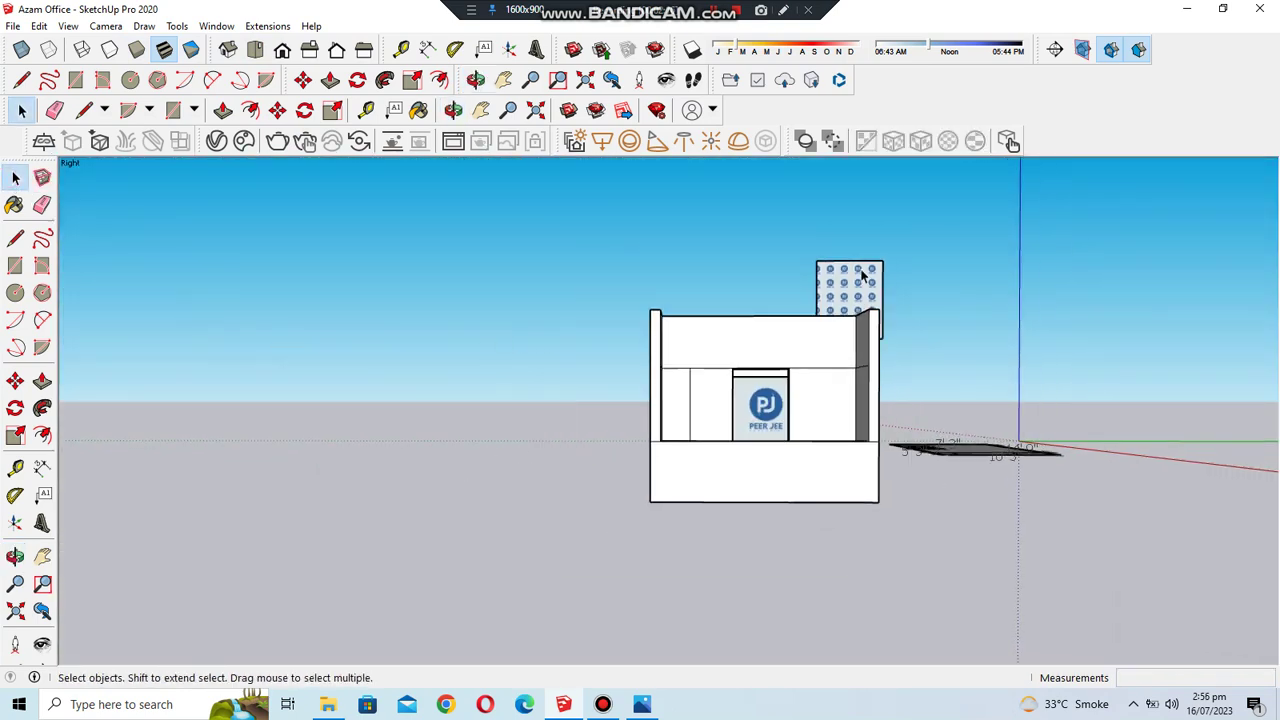
- Delete the tiled PJ logo panel outside the room
scroll(900, 300, "up", 3)
scroll(940, 320, "up", 3)
left_click(848, 277)
key("Delete")
scroll(840, 288, "down", 5)
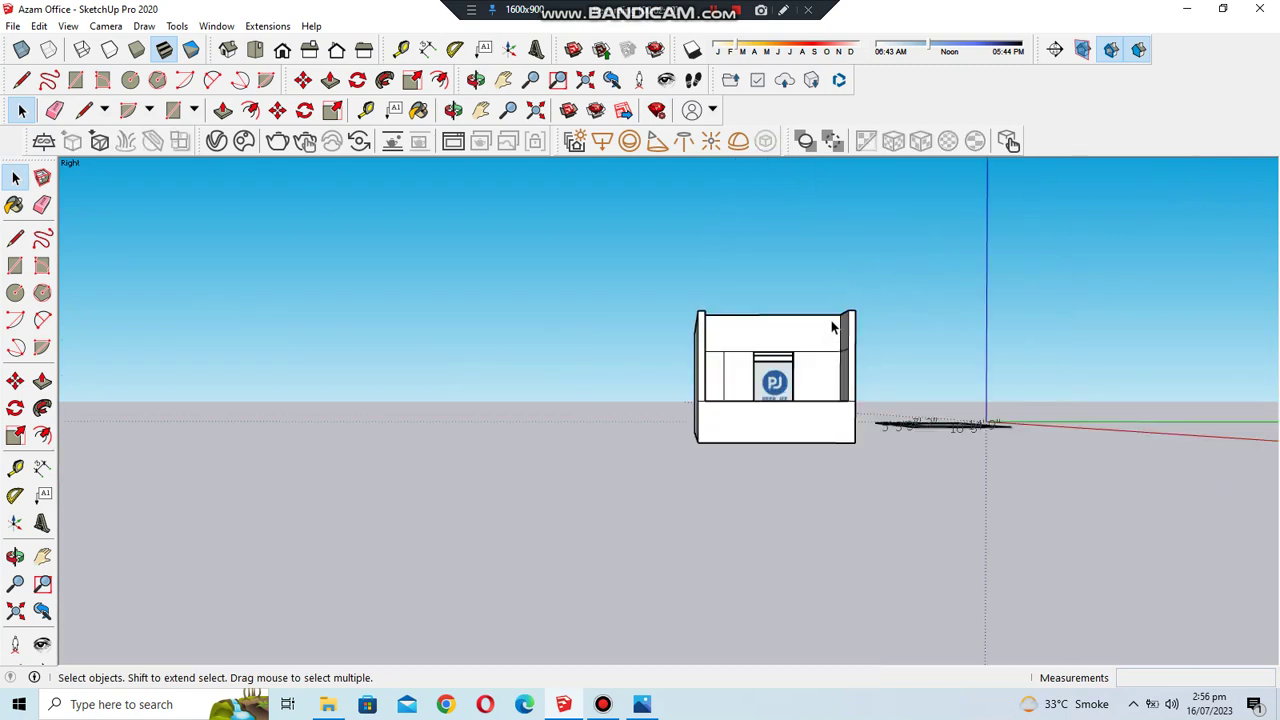
scroll(827, 326, "up", 3)
scroll(899, 385, "up", 3)
scroll(655, 476, "up", 2)
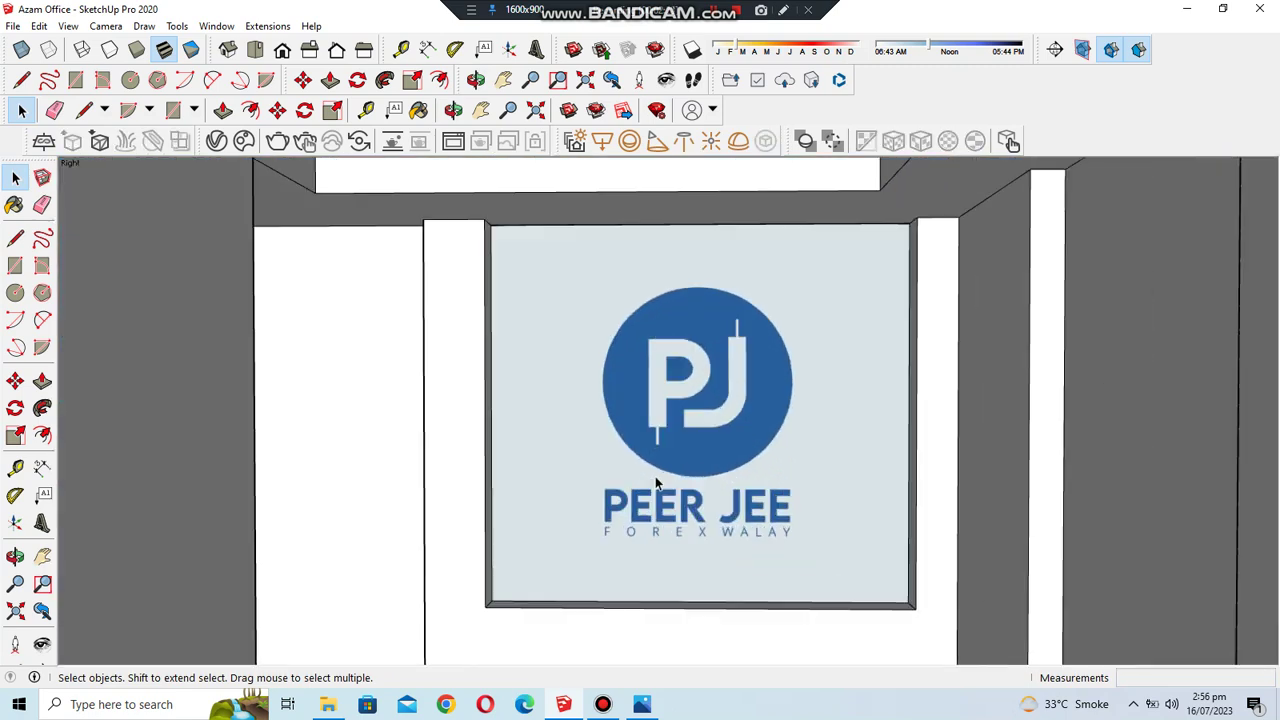
scroll(883, 585, "up", 2)
scroll(884, 589, "down", 1)
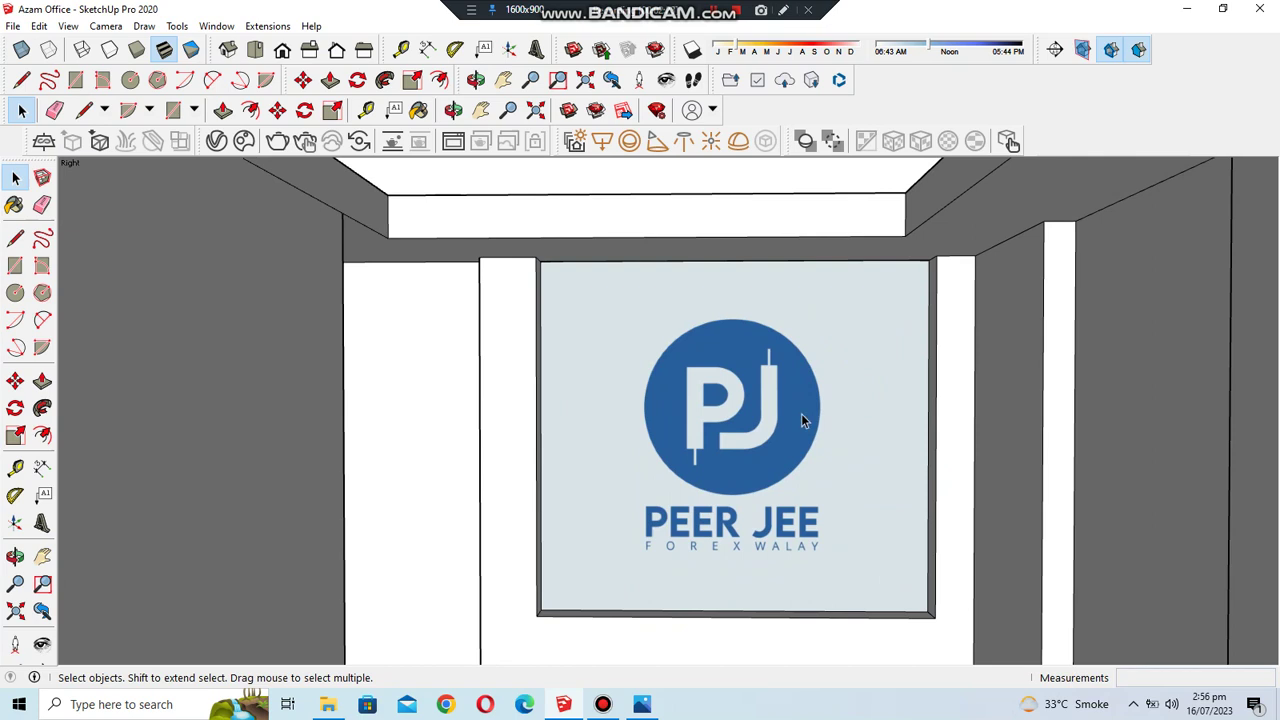
scroll(801, 413, "down", 1)
scroll(791, 593, "down", 2)
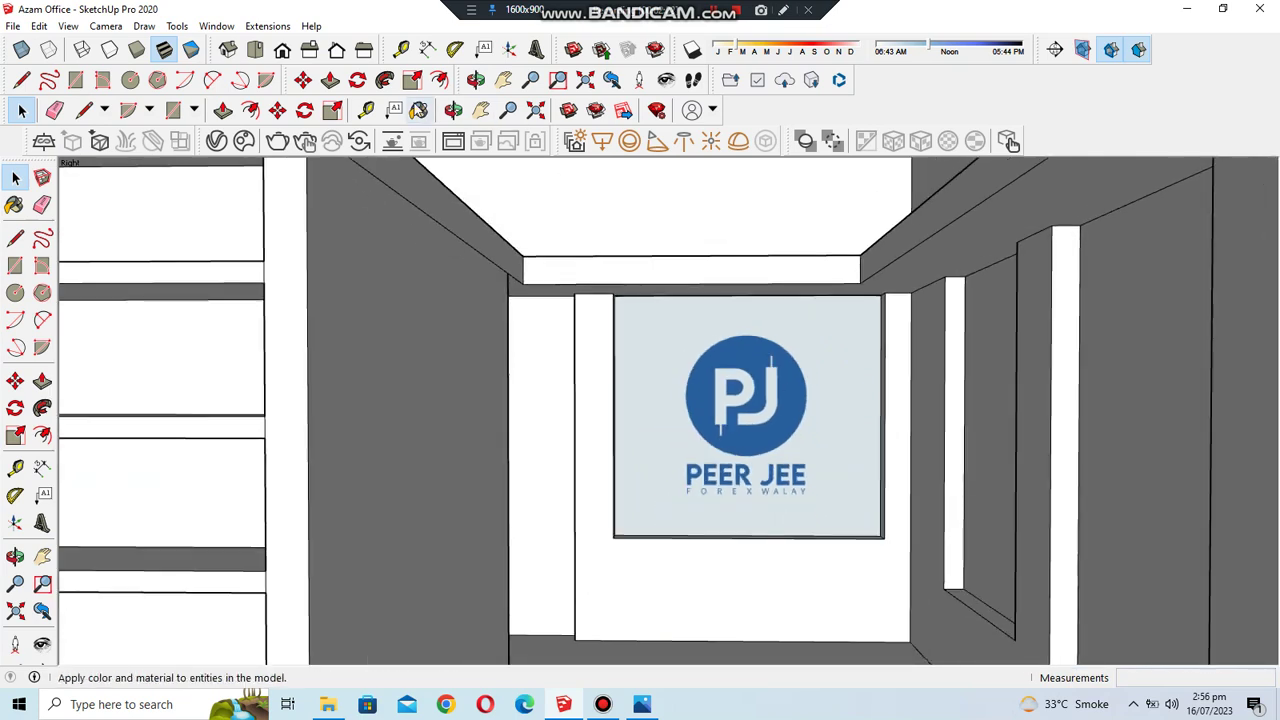
- Paint the wall behind the logo with Color 102 from the Colors collection
left_click(418, 110)
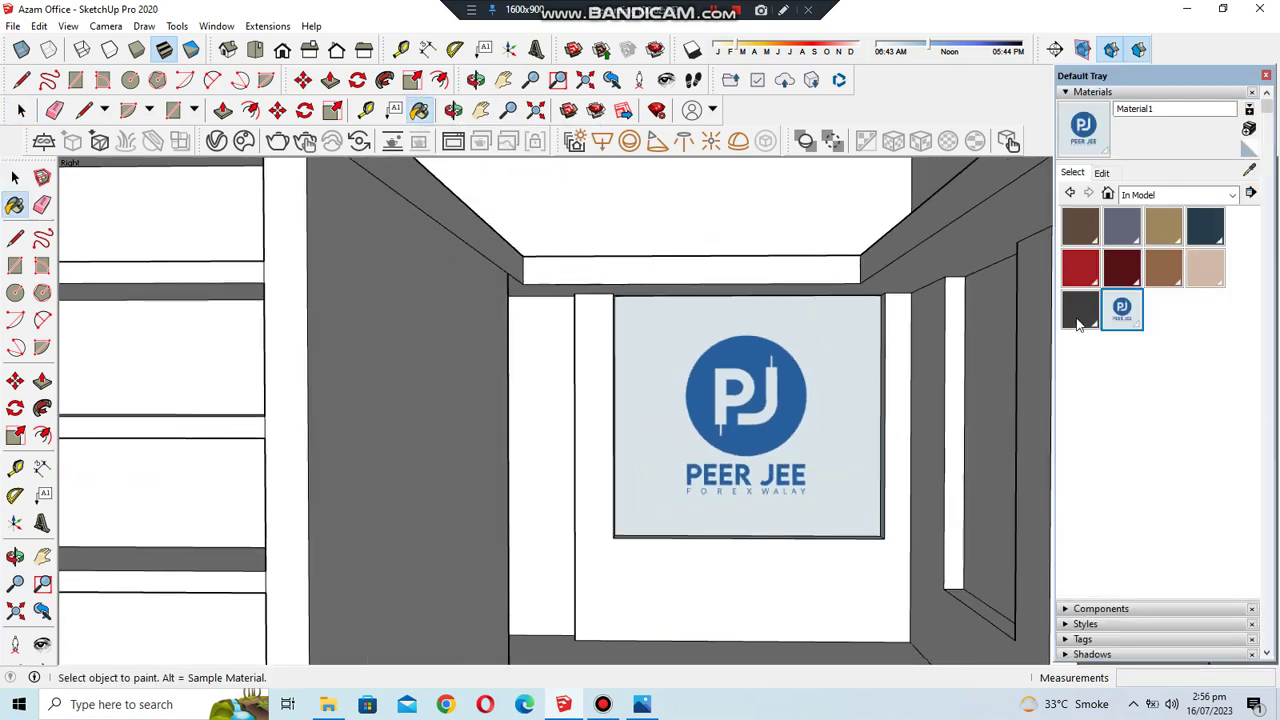
left_click(1223, 198)
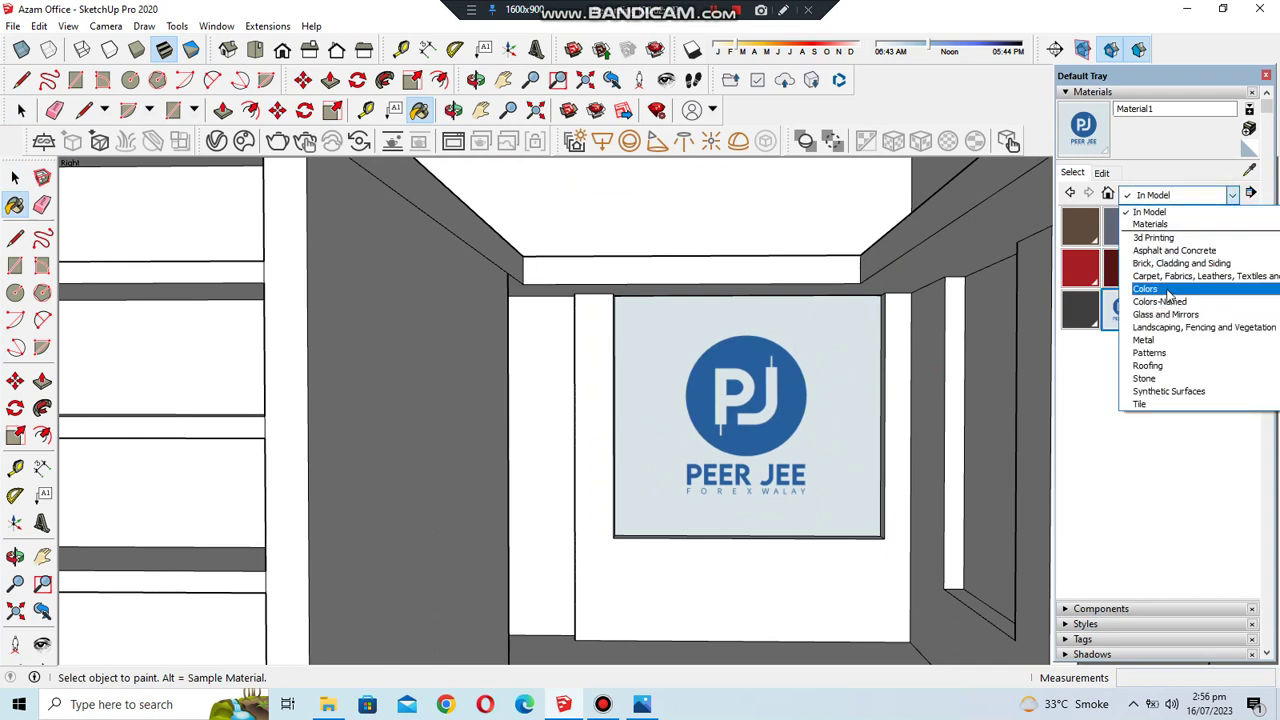
left_click(1166, 290)
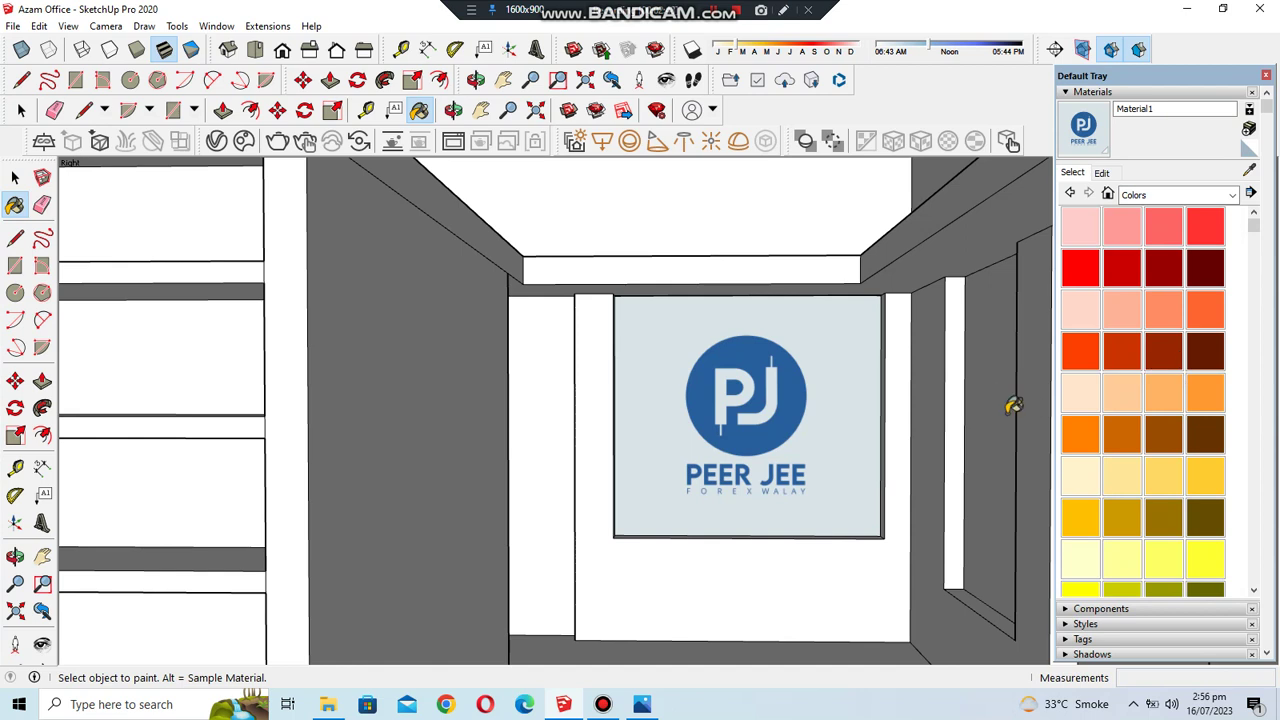
scroll(1137, 350, "down", 3)
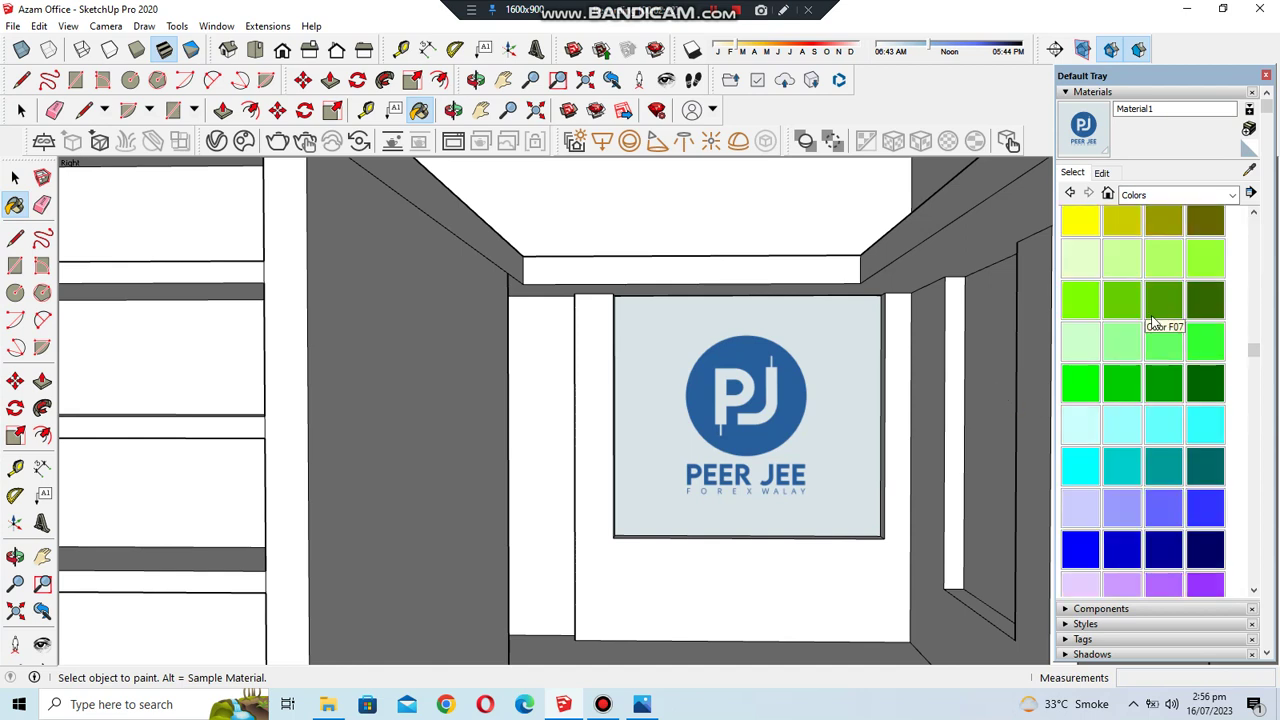
scroll(1152, 318, "down", 5)
scroll(1141, 332, "up", 2)
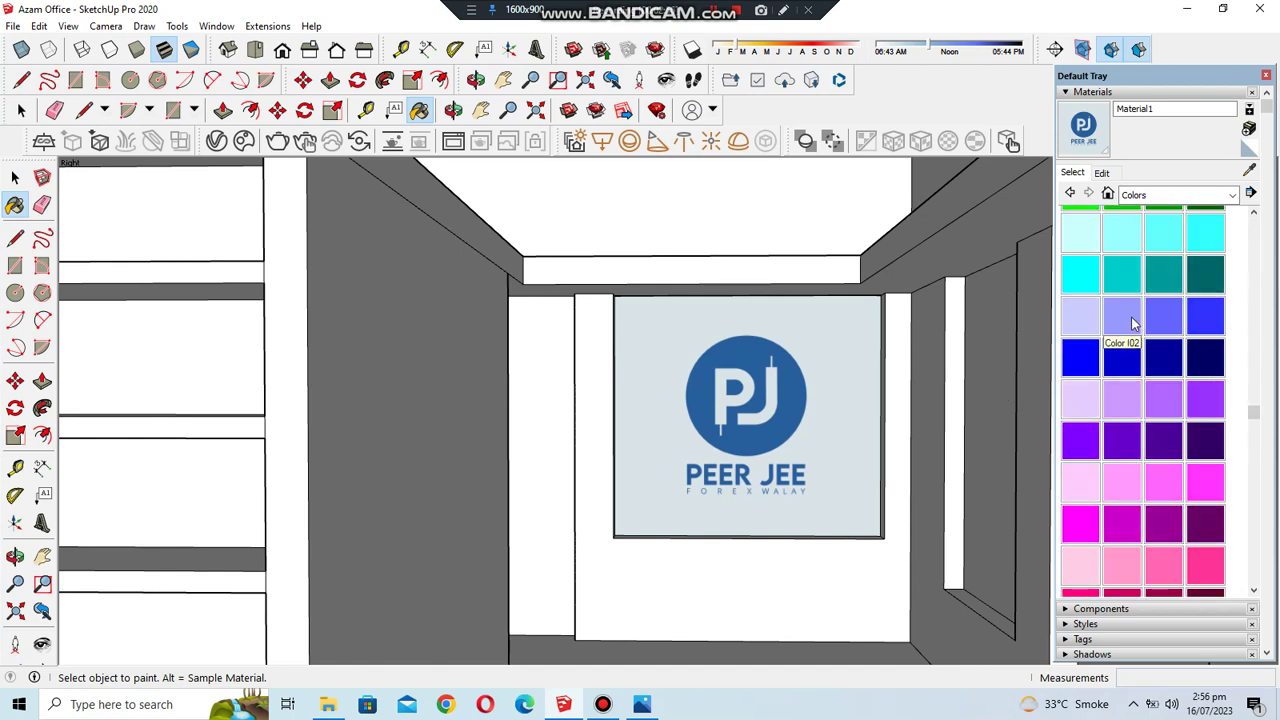
left_click(1131, 317)
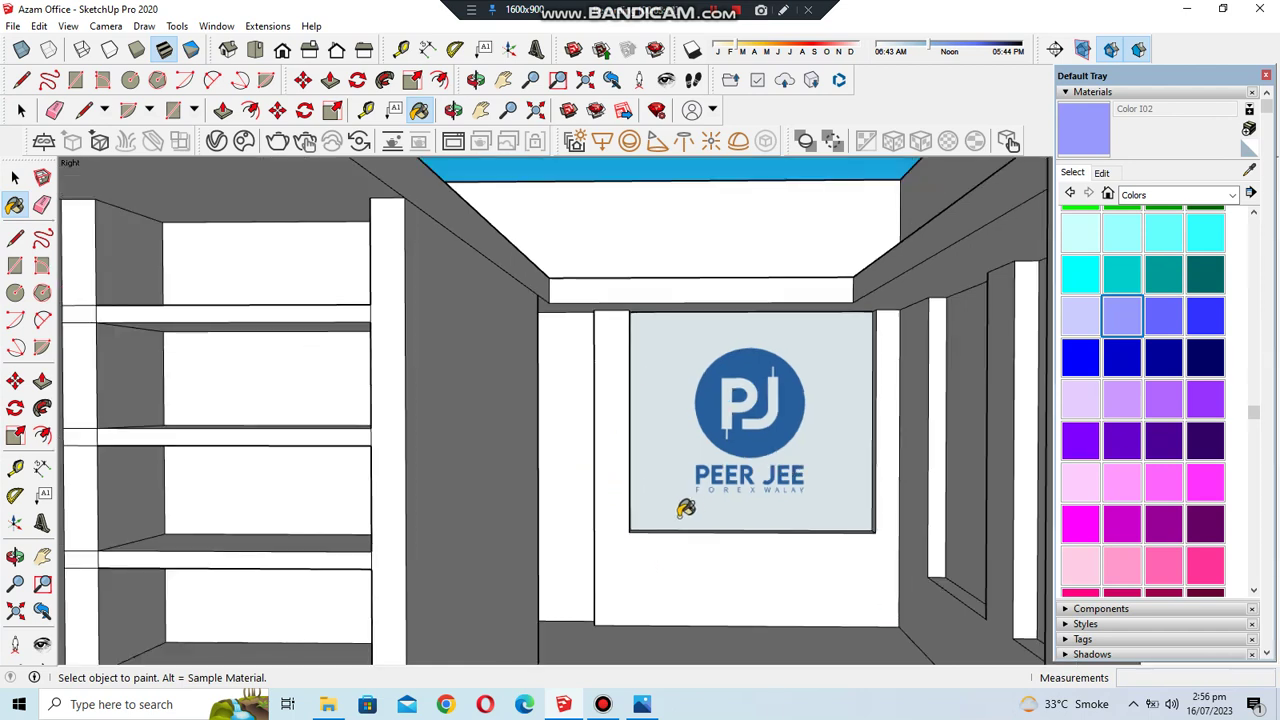
left_click(785, 606)
- Shift Color 102 toward a pale sky blue on the Edit colour wheel
scroll(790, 600, "up", 3)
left_click(1101, 172)
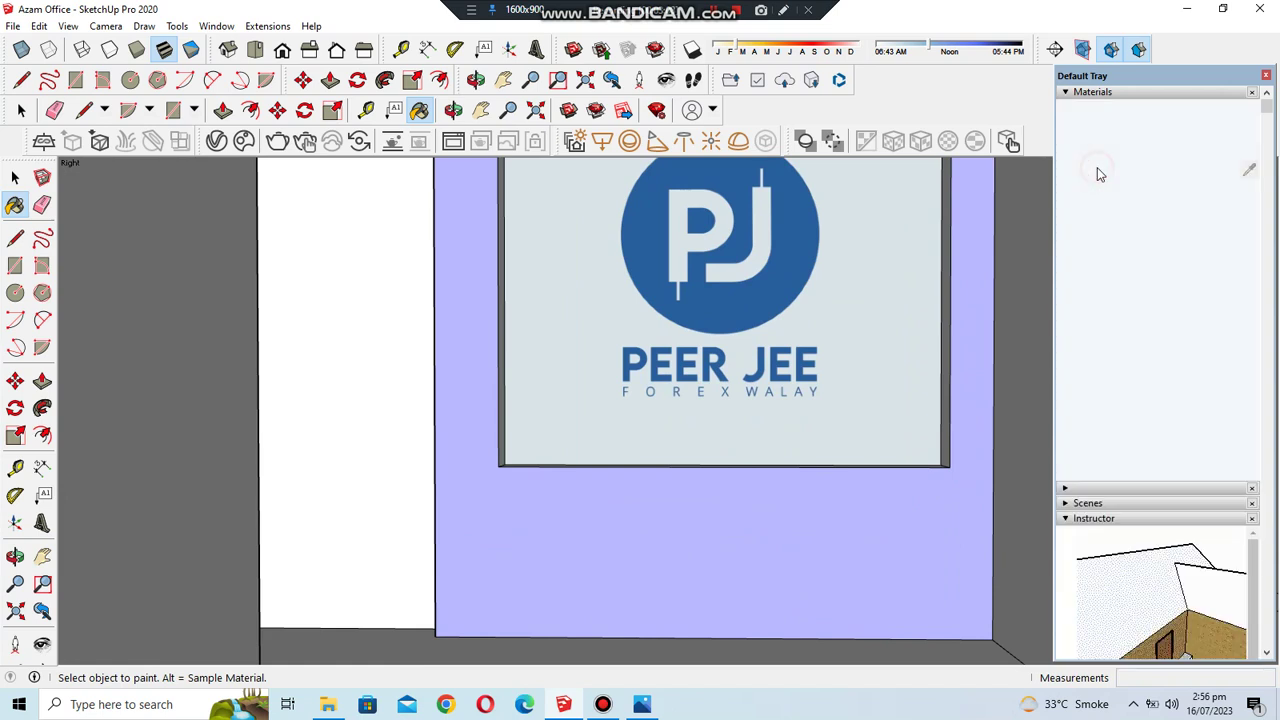
left_click(1095, 255)
left_click_drag(1095, 255, 1090, 261)
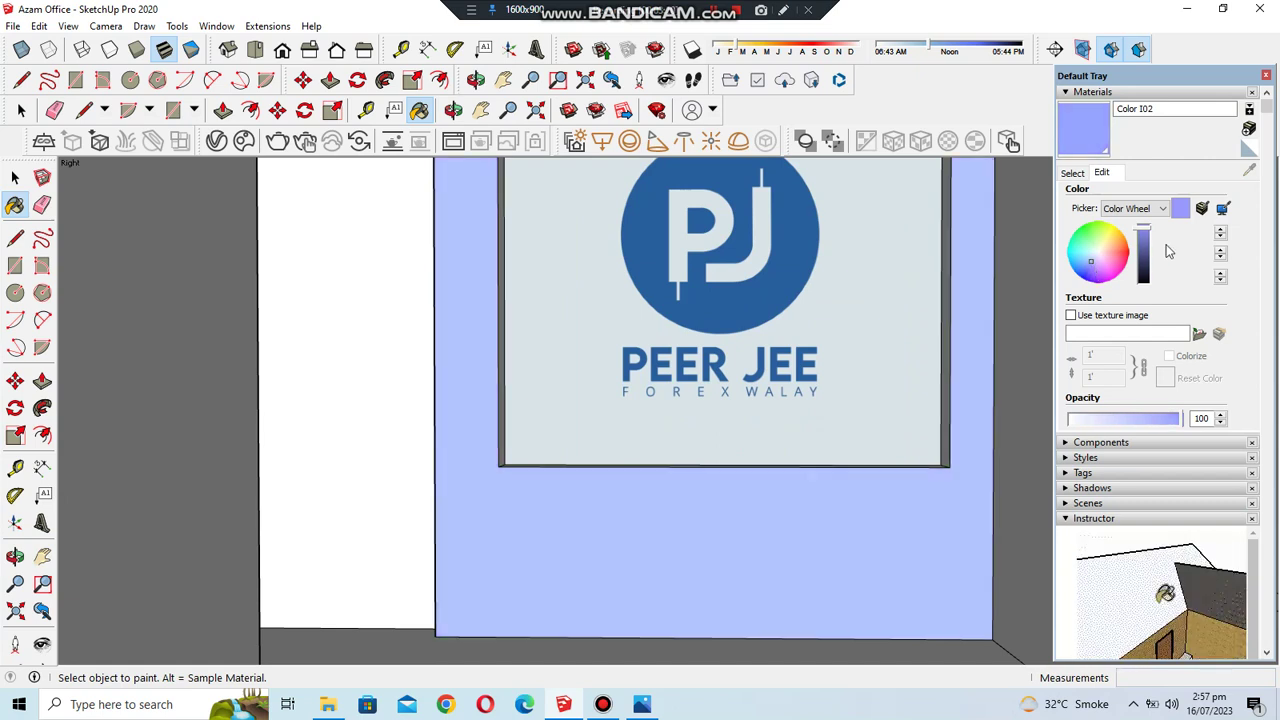
- Adjust Color 102's wheel and brightness until the wall is deep navy blue
left_click(1143, 243)
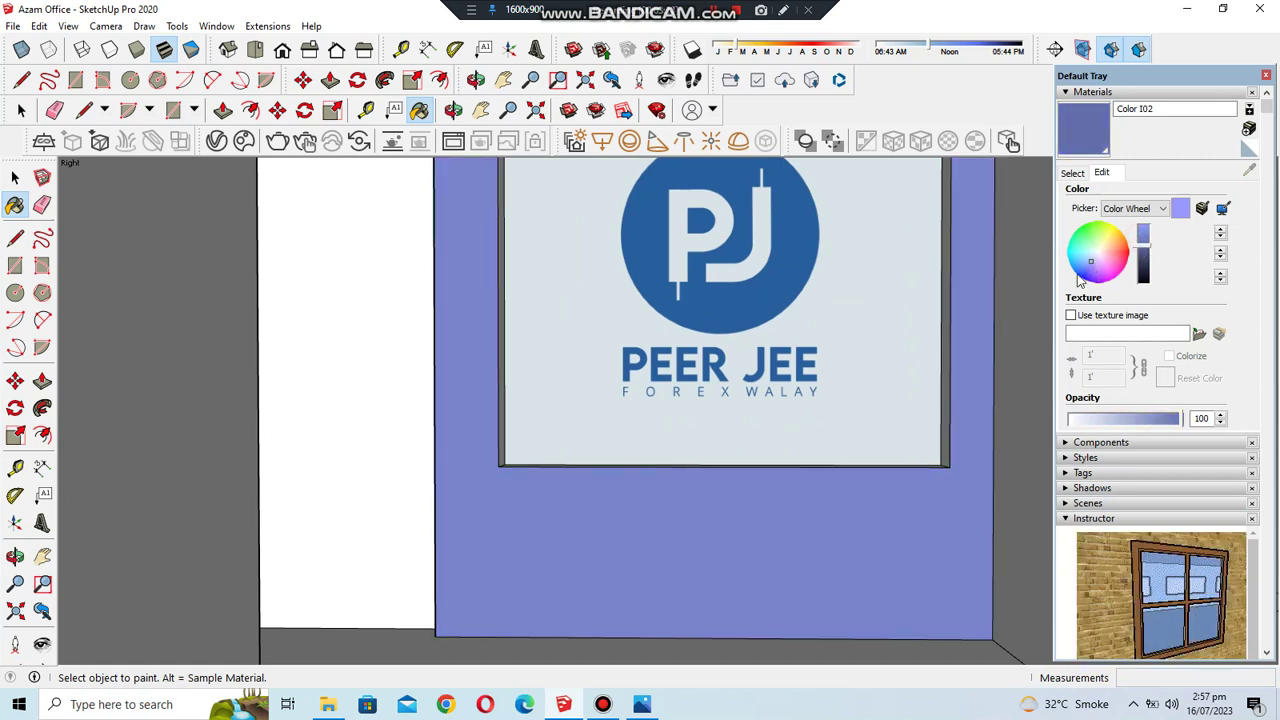
left_click_drag(1088, 263, 1090, 261)
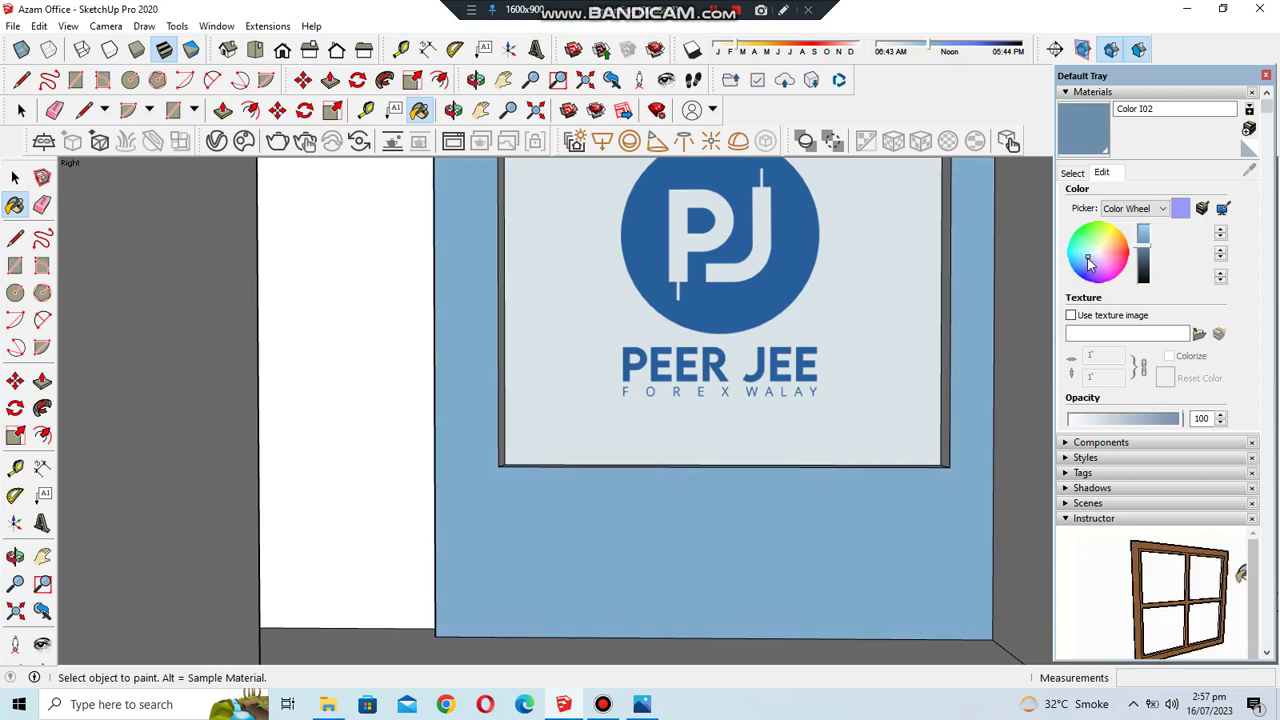
left_click(1143, 262)
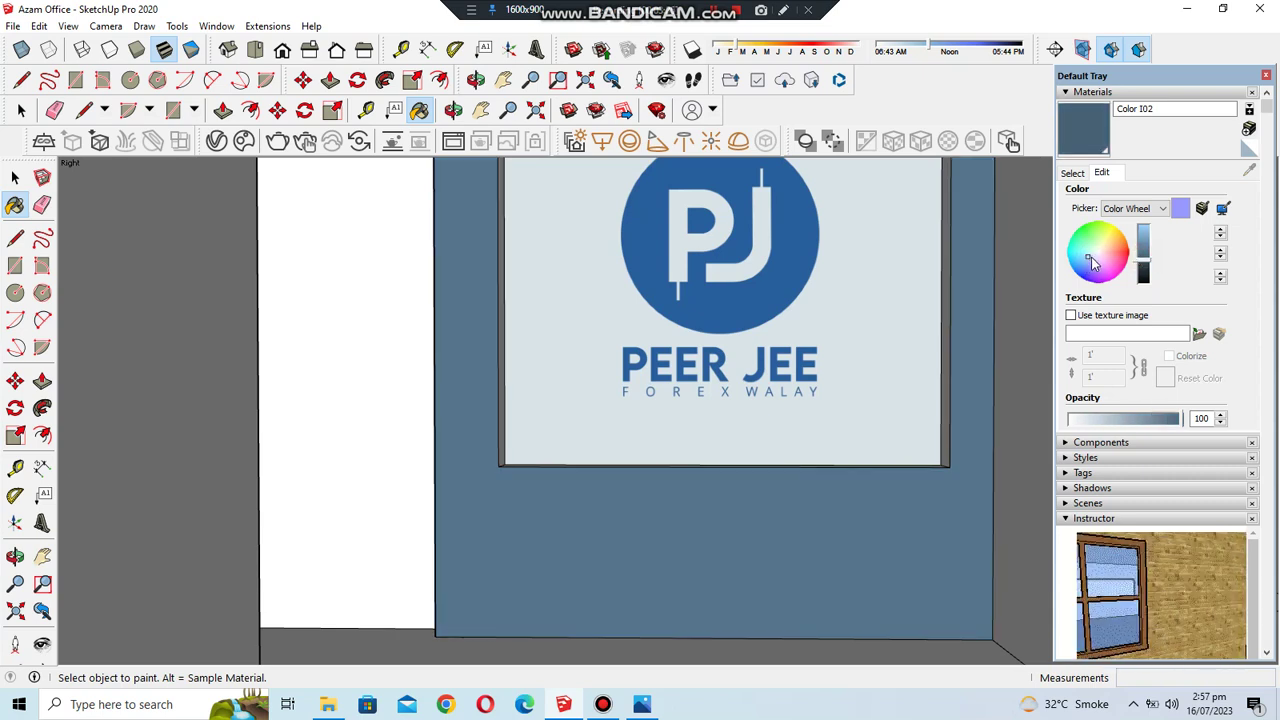
left_click(1090, 262)
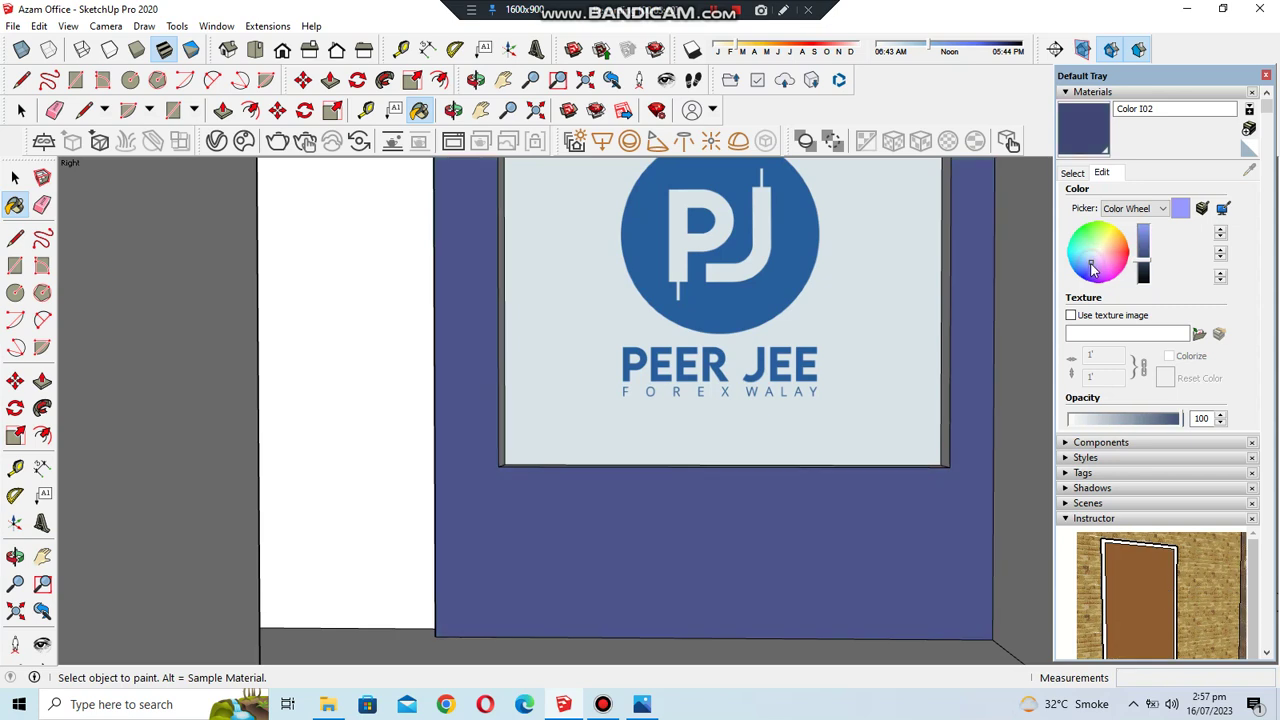
left_click(1145, 256)
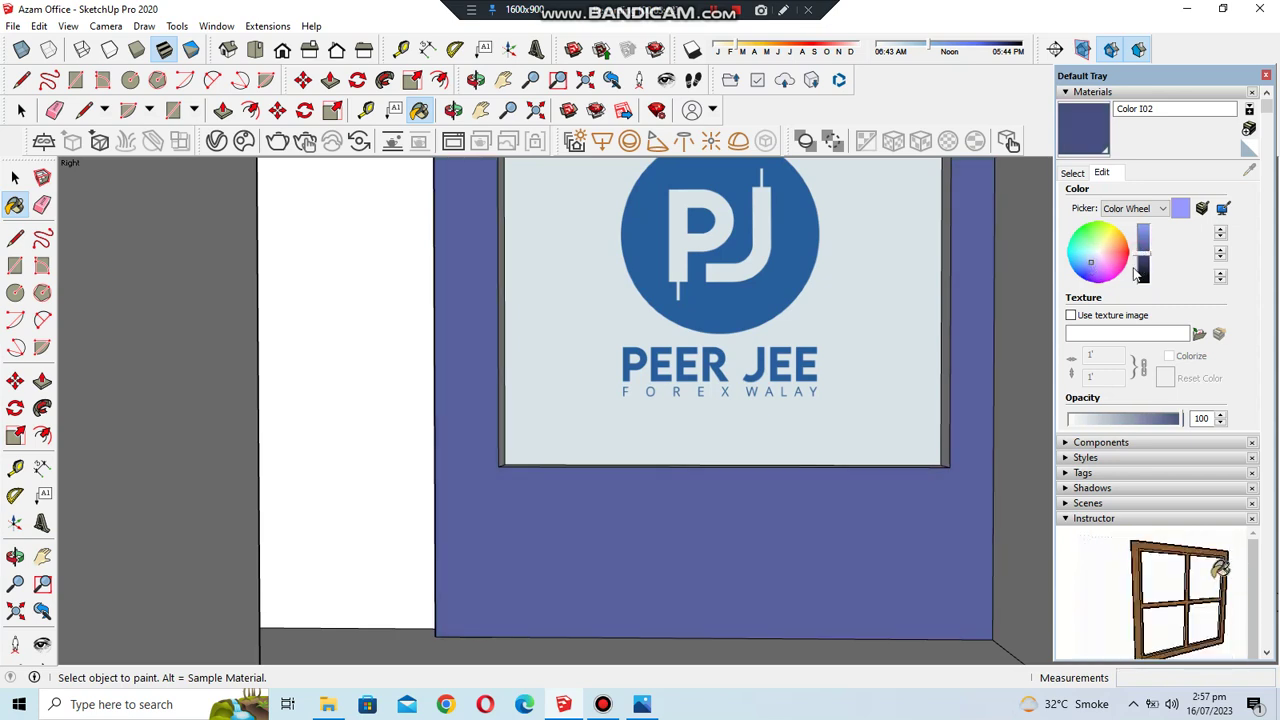
left_click(1143, 265)
scroll(830, 500, "down", 2)
scroll(920, 386, "up", 2)
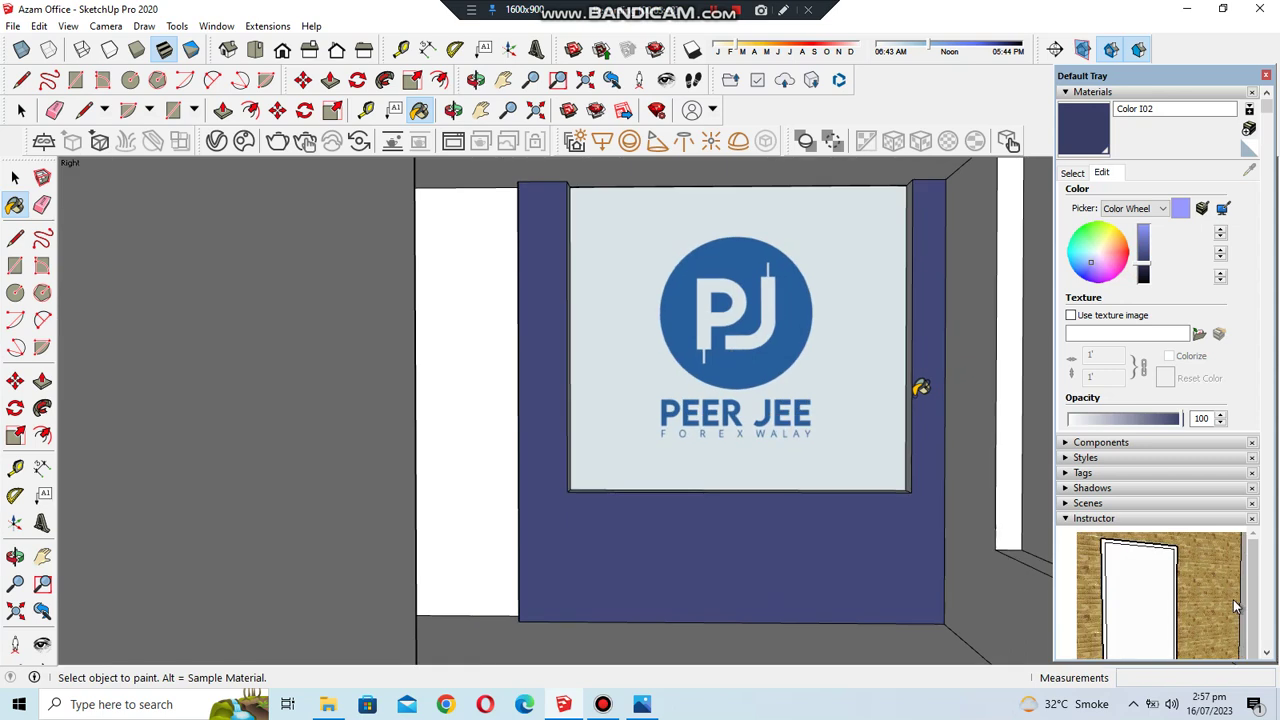
scroll(685, 626, "up", 1)
scroll(785, 587, "up", 1)
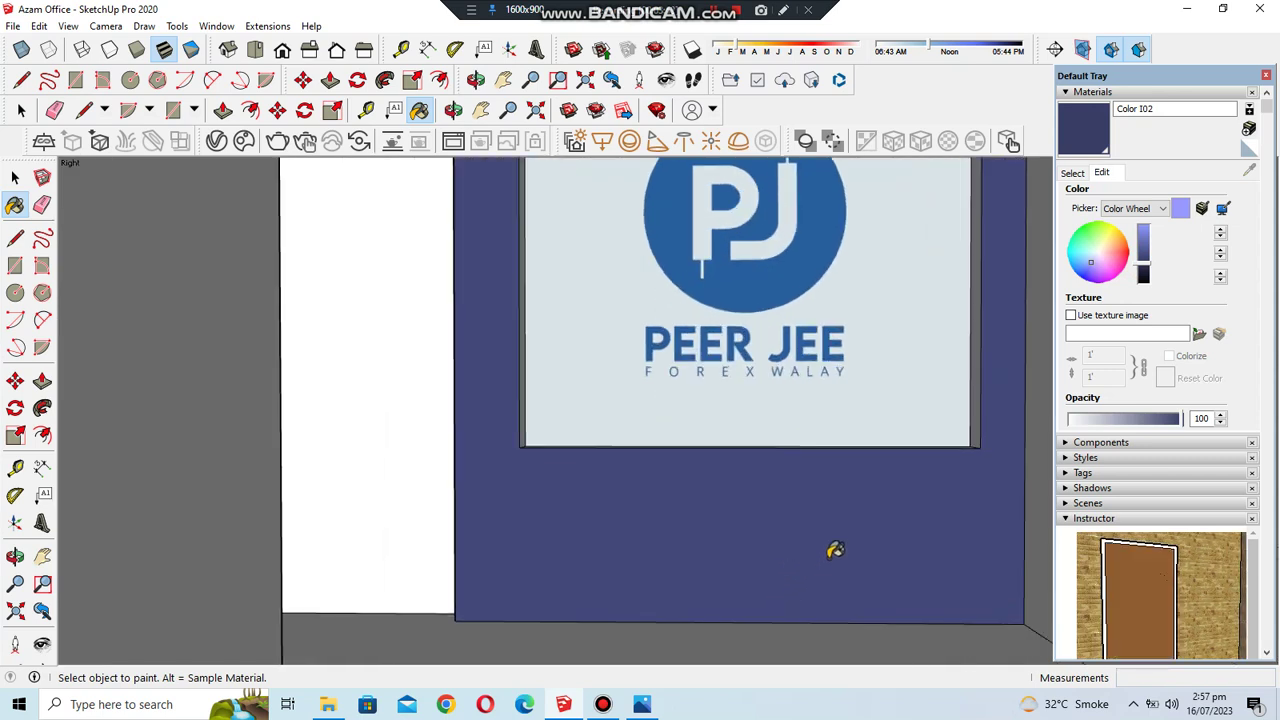
left_click(1090, 270)
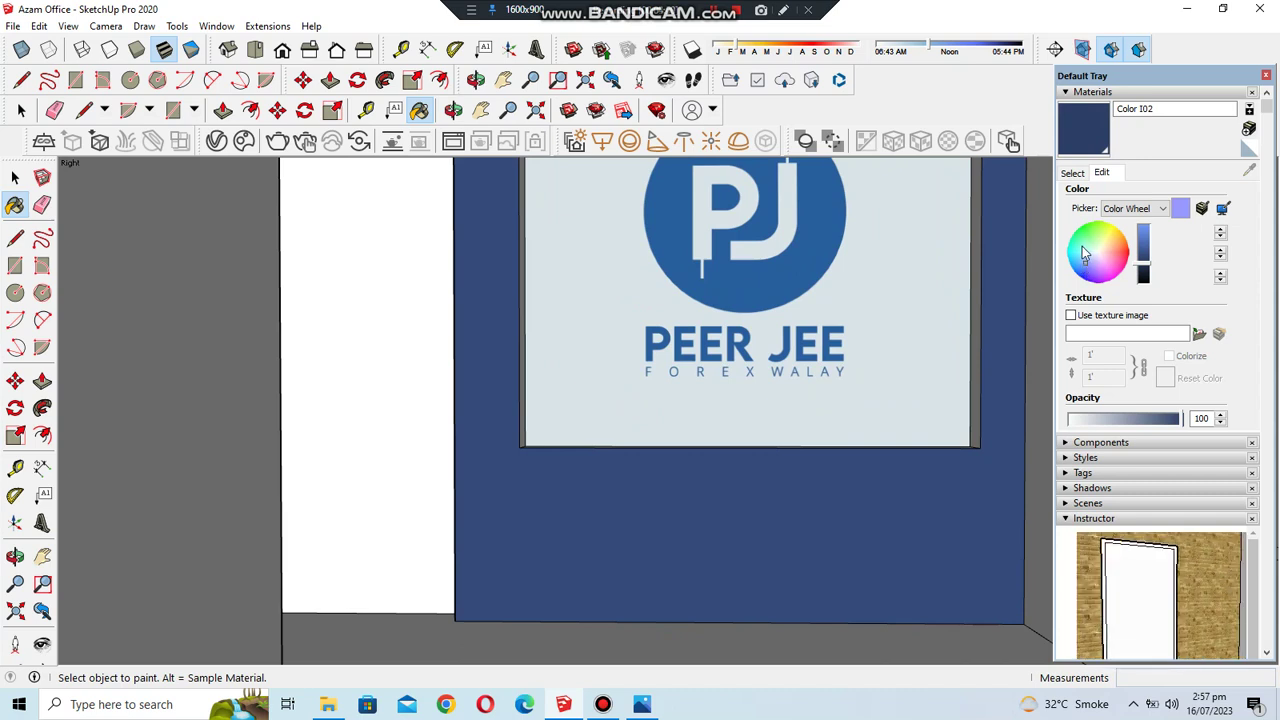
- Close the Default Tray and pan the view onto the logo wall
left_click(1266, 76)
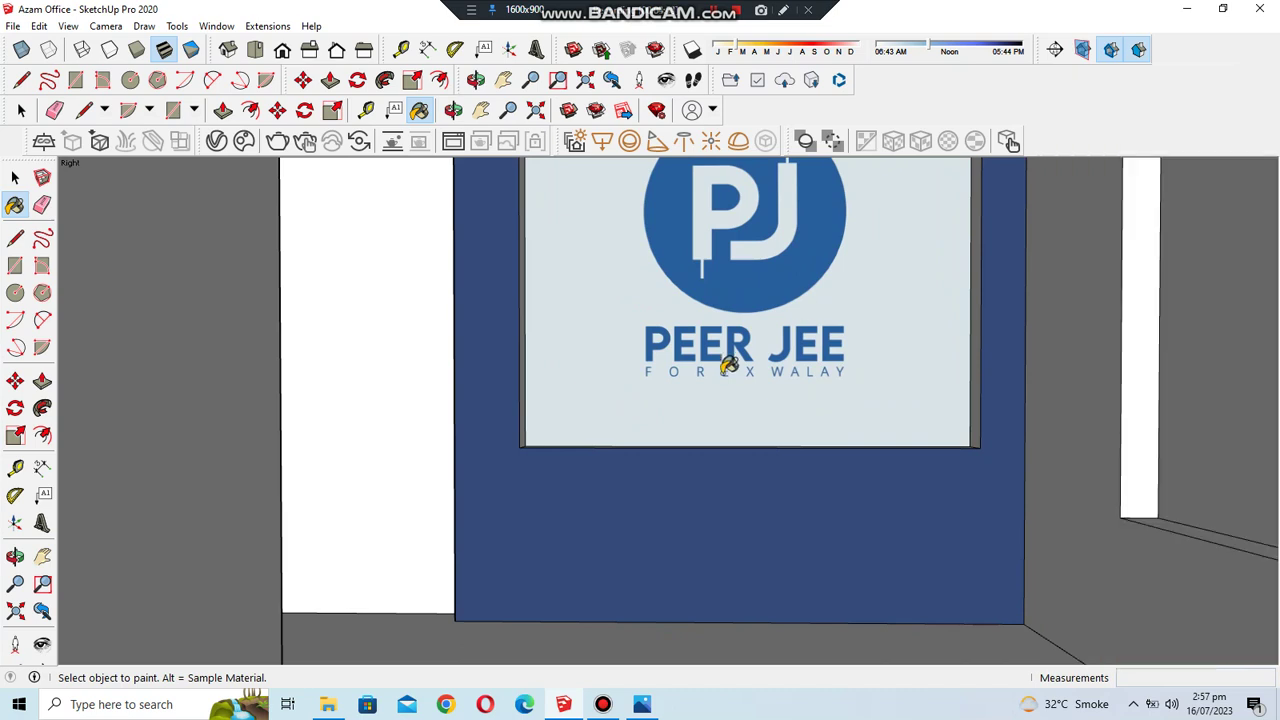
left_click(481, 110)
scroll(700, 330, "down", 3)
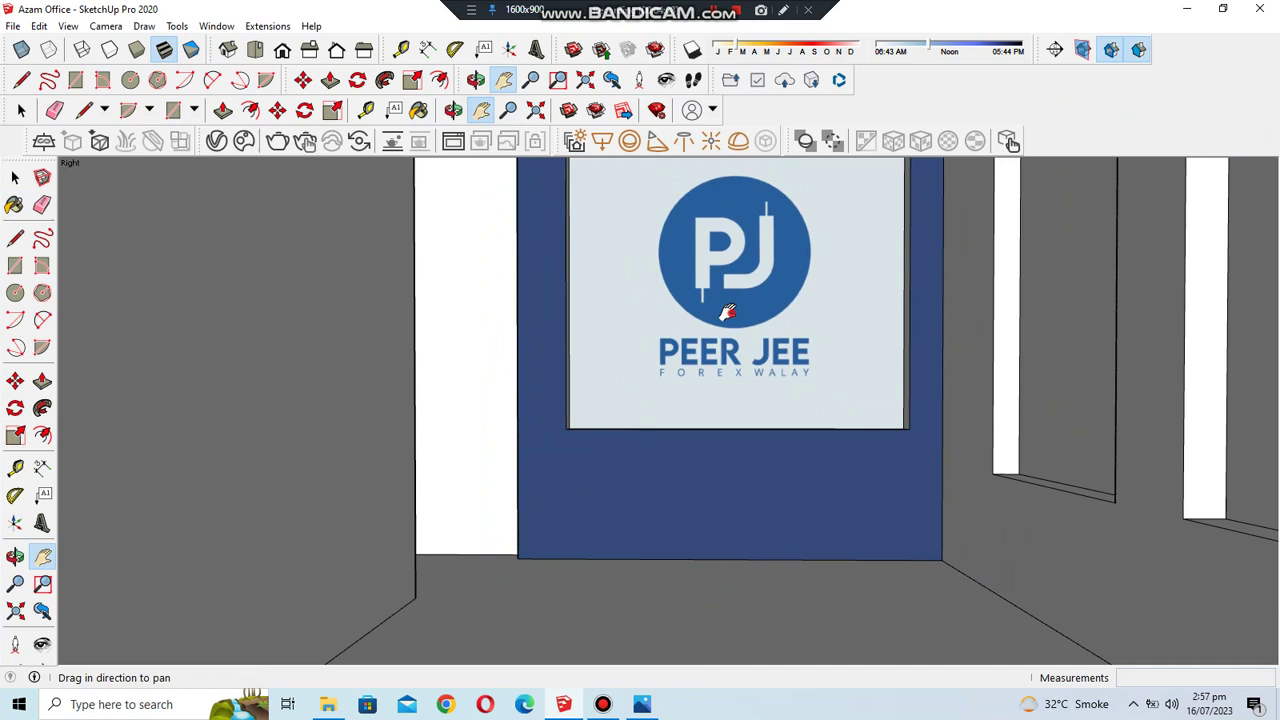
left_click_drag(686, 192, 686, 220)
scroll(733, 345, "up", 2)
left_click_drag(735, 345, 756, 352)
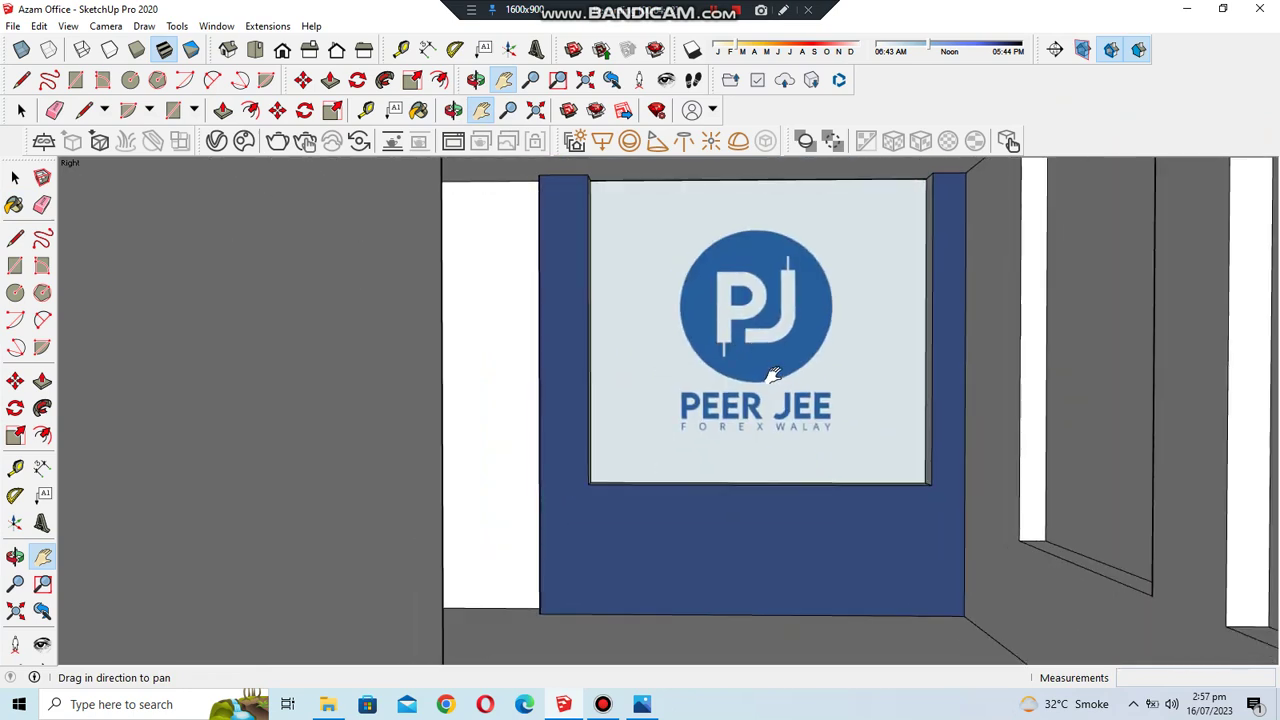
scroll(748, 366, "up", 1)
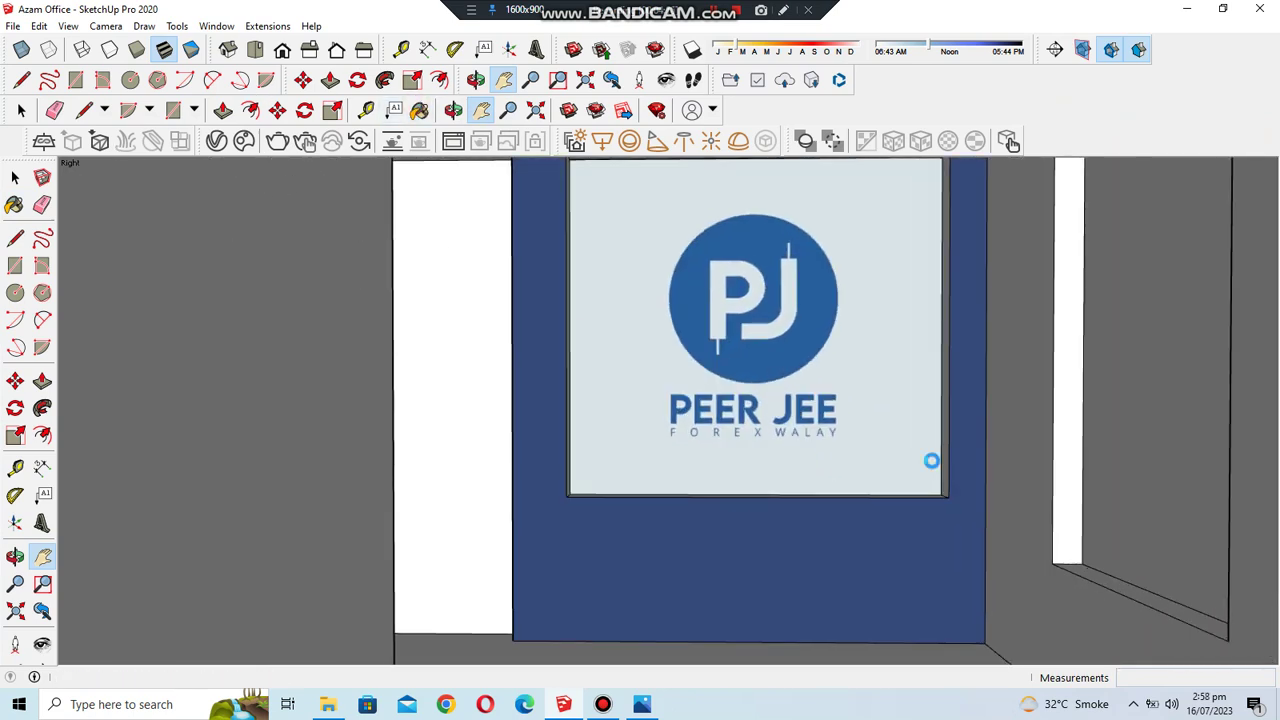
- Re-tune the logo wall's Color 102 to a royal blue matching the PJ logo circle
key("b")
left_click(1072, 172)
scroll(832, 597, "up", 1)
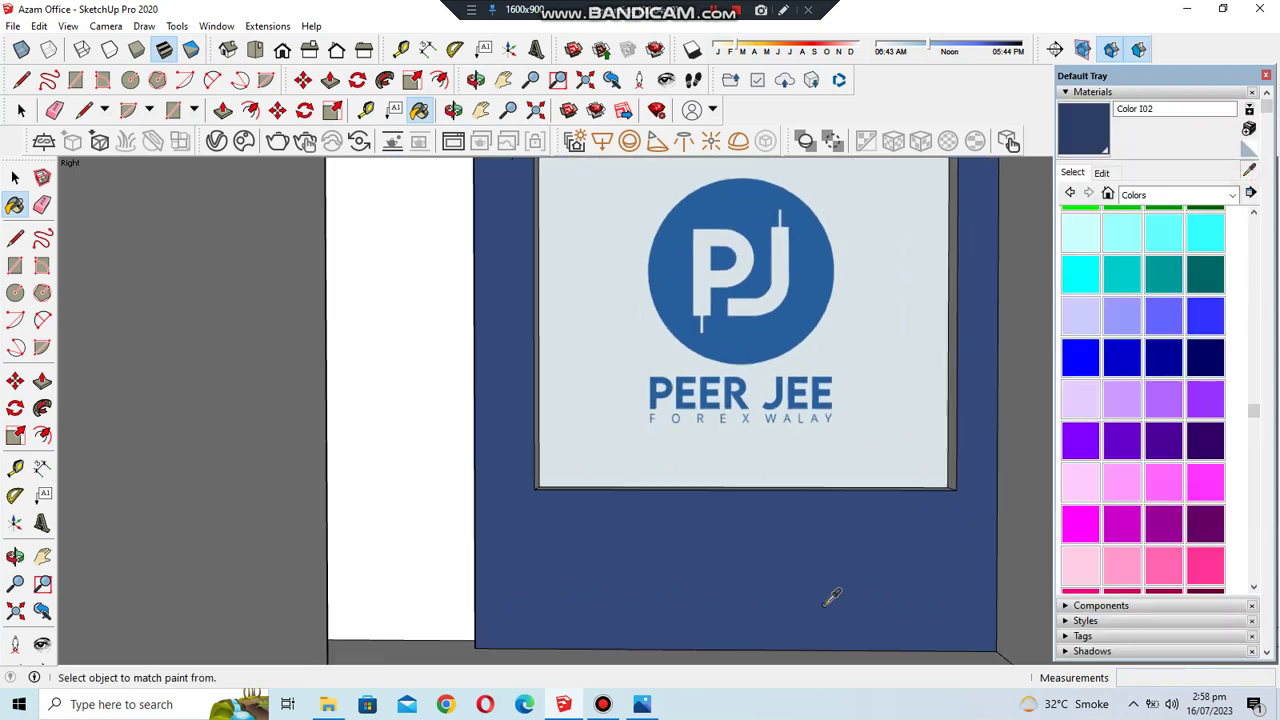
scroll(463, 280, "up", 3)
scroll(561, 491, "down", 2)
scroll(452, 236, "up", 2)
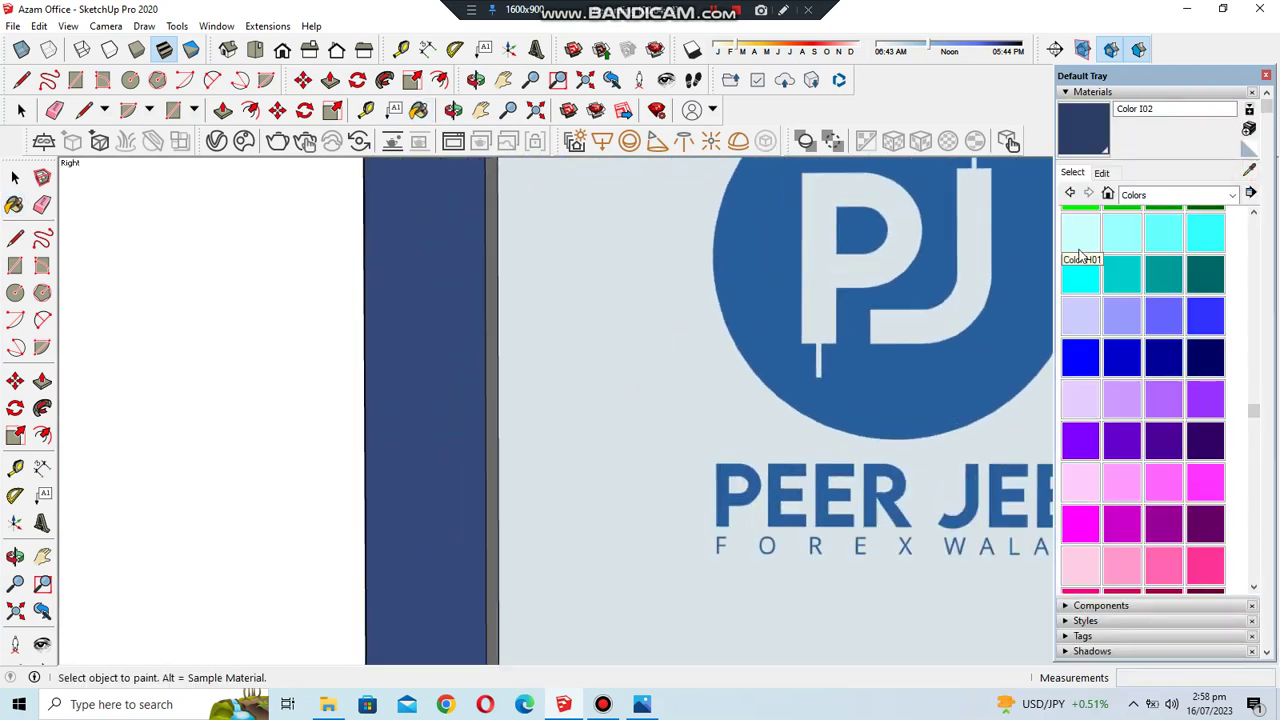
left_click(1101, 173)
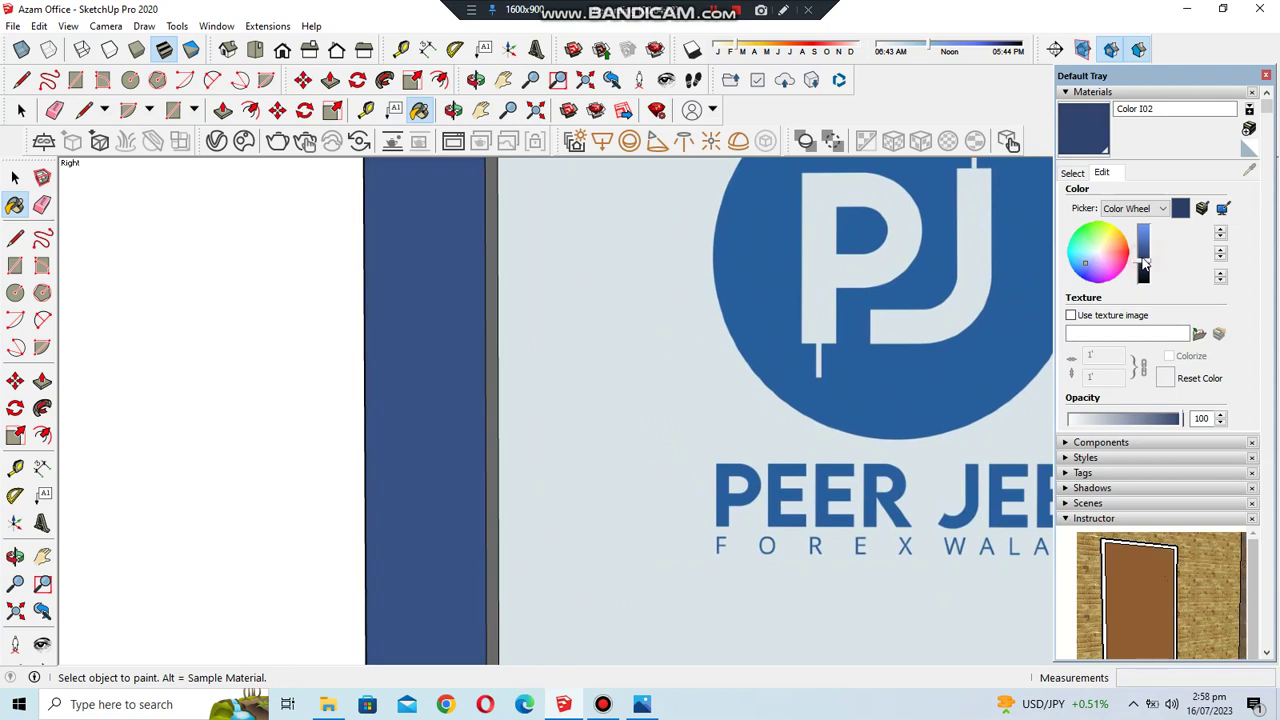
left_click(1143, 250)
left_click(1087, 264)
left_click(1146, 262)
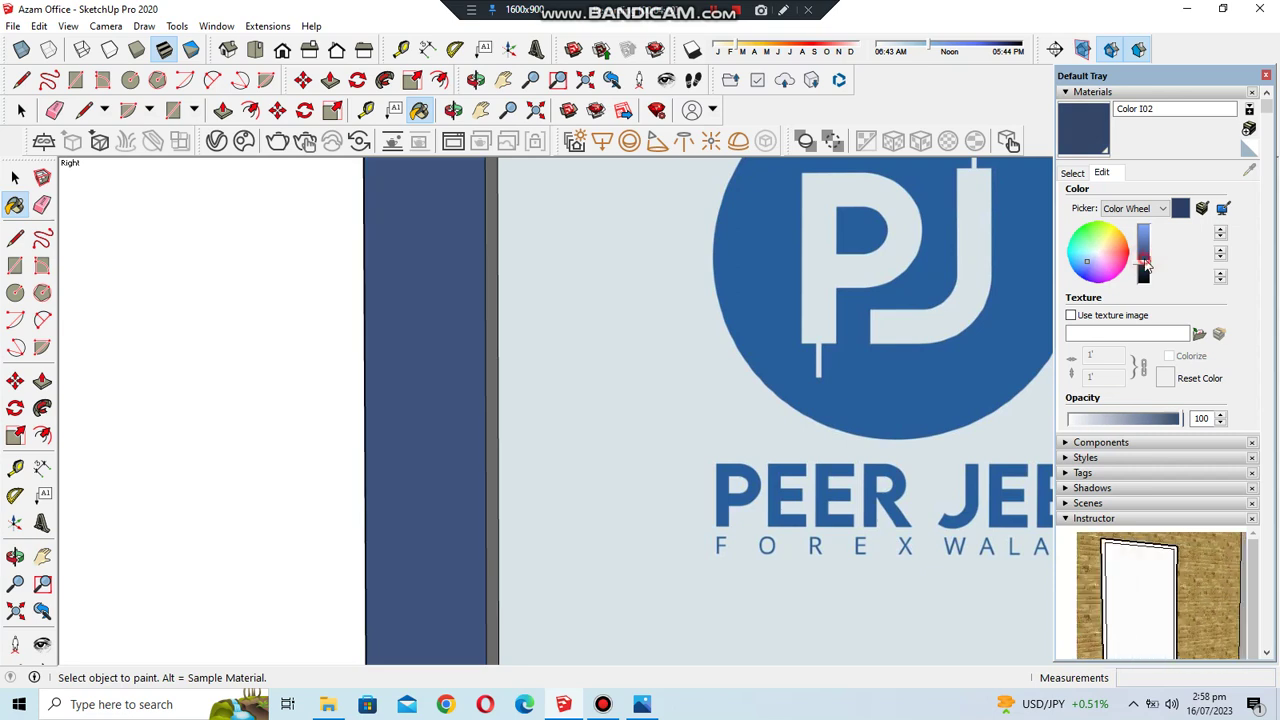
left_click(1088, 271)
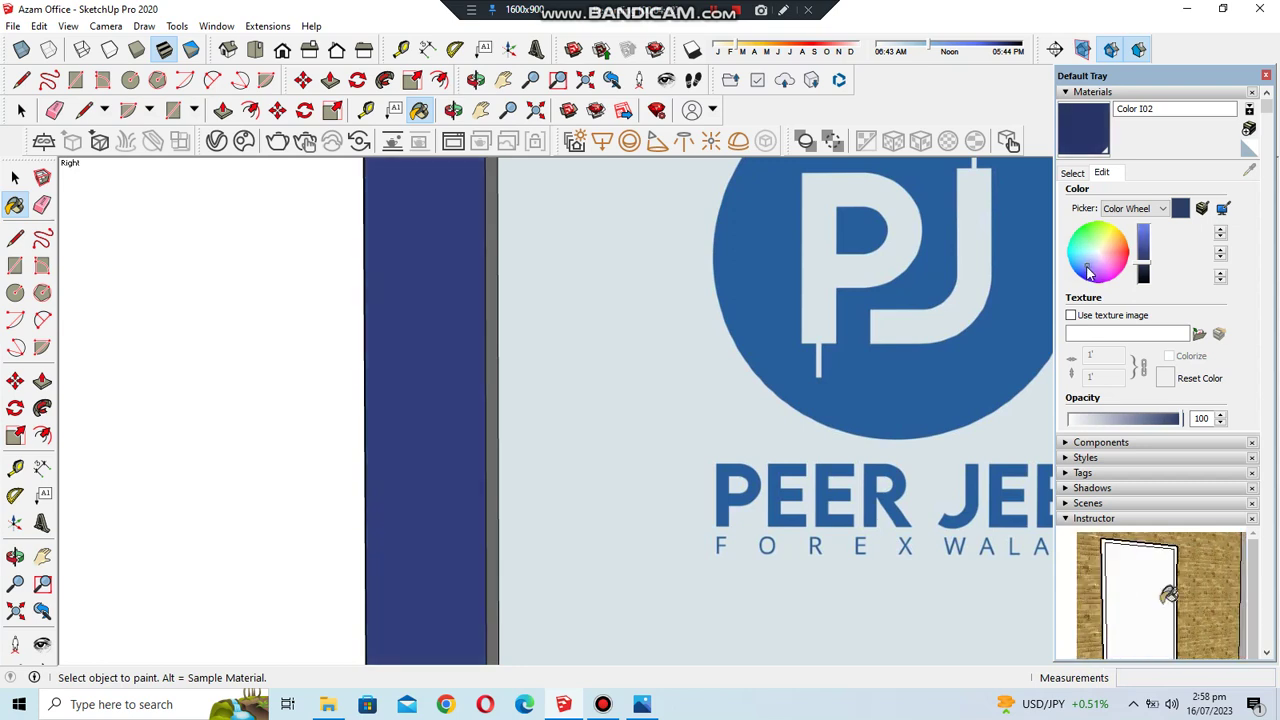
left_click(1086, 263)
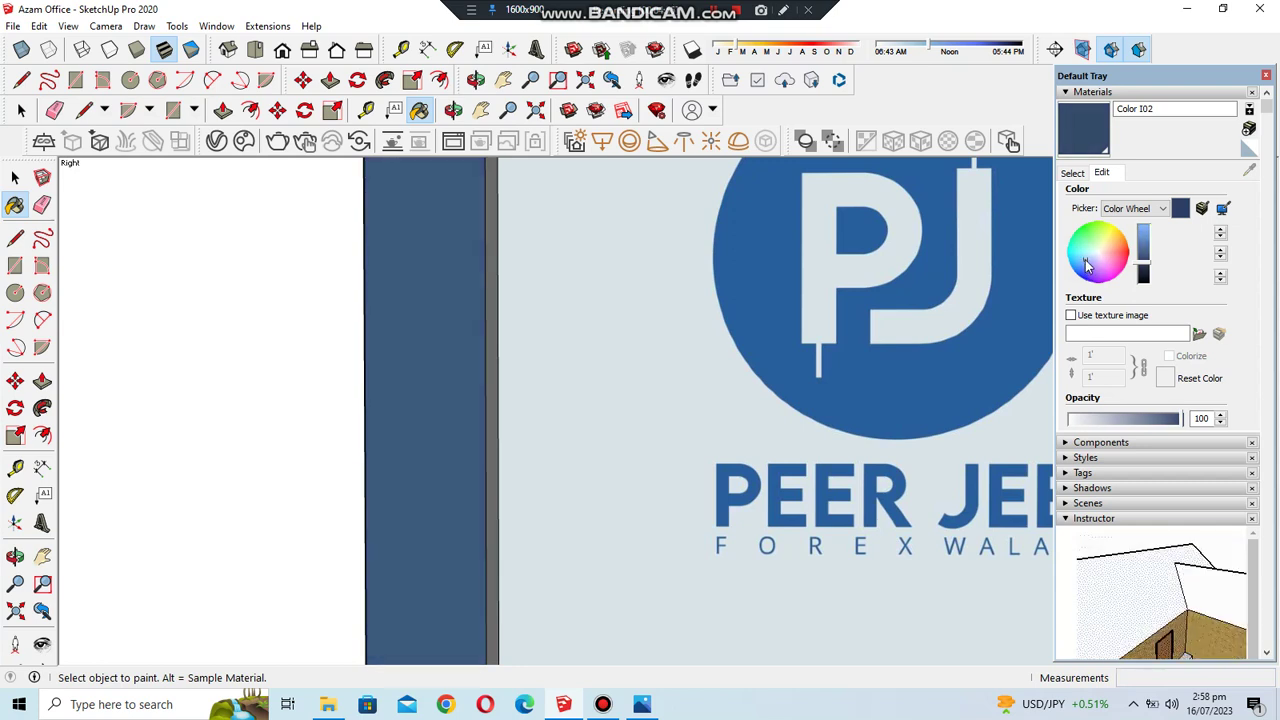
left_click(1090, 268)
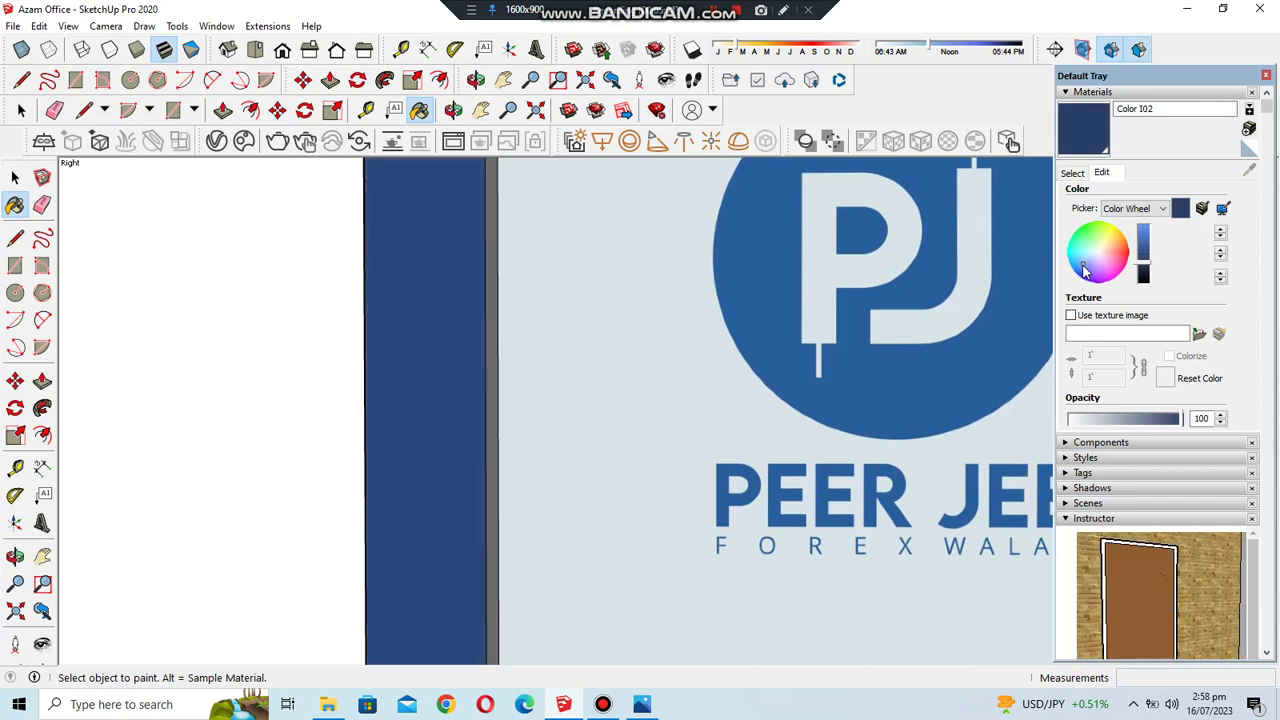
left_click(1072, 173)
left_click(1266, 75)
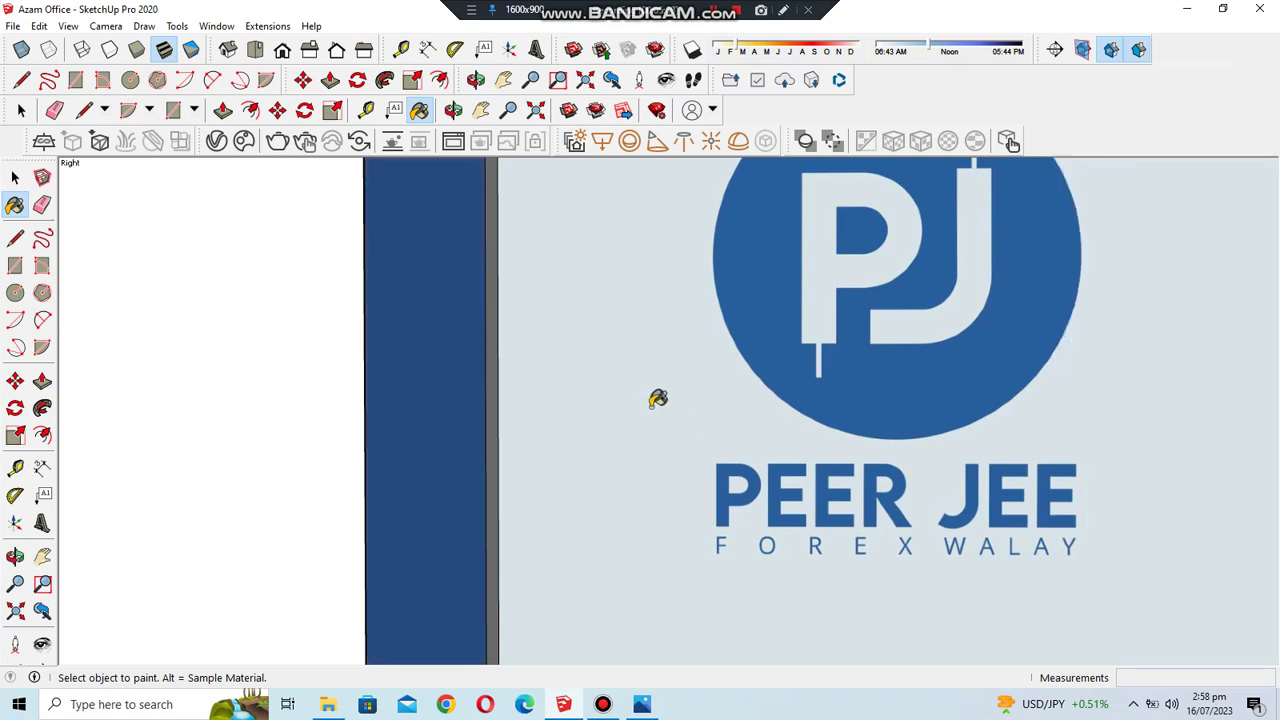
- Orbit and zoom to view the recoloured room
scroll(658, 399, "down", 3)
scroll(660, 400, "down", 3)
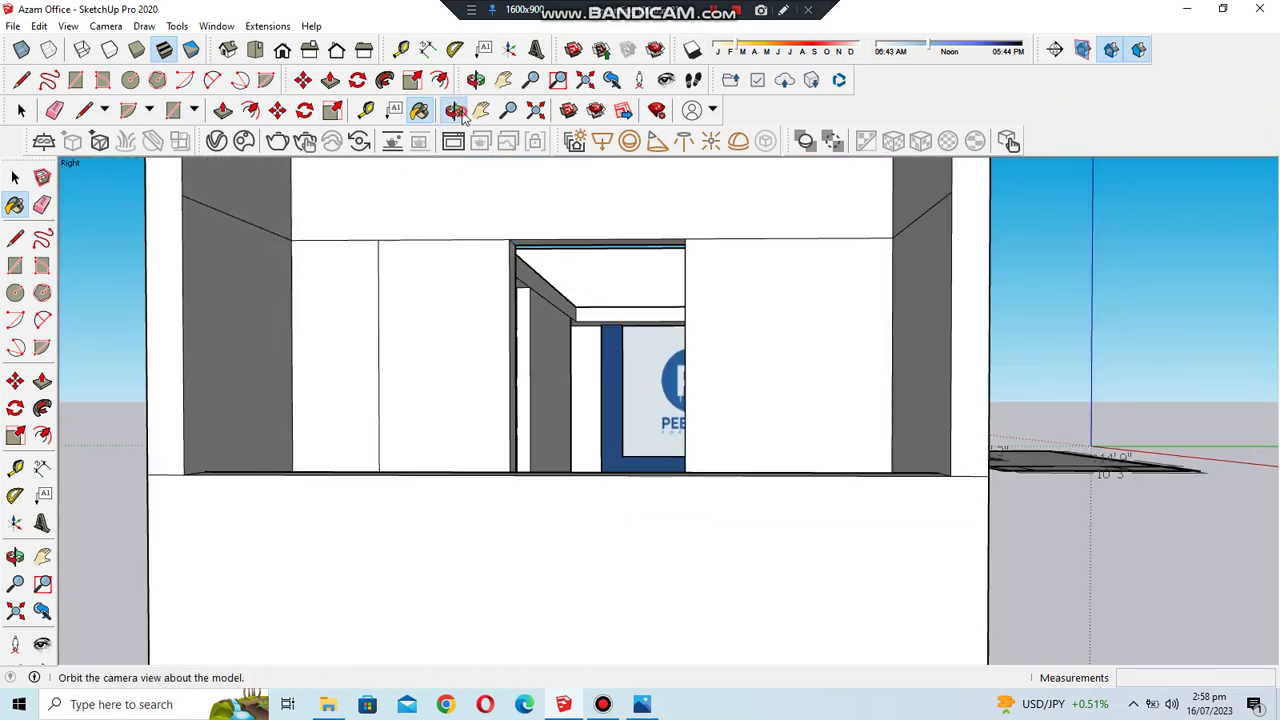
left_click(453, 110)
scroll(571, 288, "up", 2)
scroll(578, 292, "up", 2)
scroll(656, 478, "up", 2)
scroll(670, 400, "up", 2)
scroll(668, 401, "down", 2)
scroll(640, 390, "down", 5)
mouse_move(631, 400)
left_mouse_down()
mouse_move(760, 640)
mouse_move(929, 619)
mouse_move(883, 509)
mouse_move(705, 404)
mouse_move(591, 237)
left_mouse_up()
- Zoom and orbit to a top-down view of the room
scroll(883, 509, "up", 3)
scroll(883, 509, "up", 2)
scroll(574, 200, "up", 2)
scroll(577, 408, "up", 2)
scroll(588, 390, "up", 2)
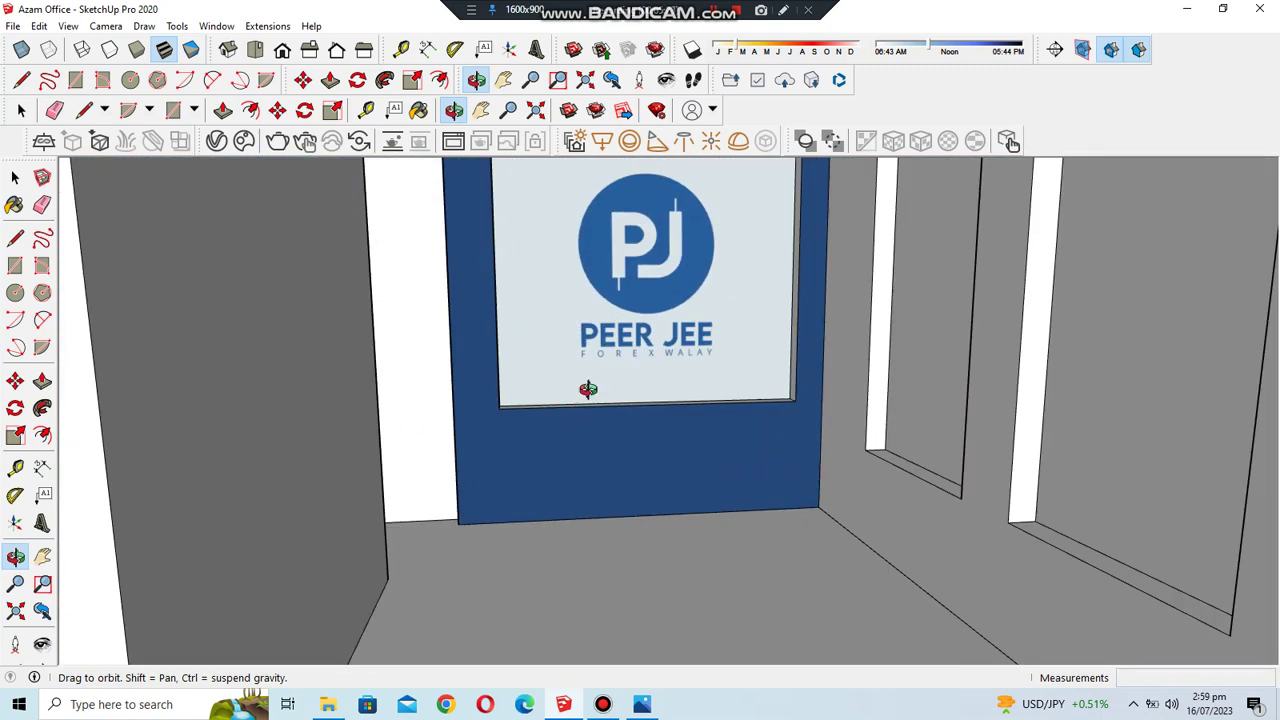
mouse_move(680, 357)
left_mouse_down()
mouse_move(1063, 589)
mouse_move(323, 451)
left_mouse_up()
scroll(520, 409, "down", 3)
scroll(650, 385, "up", 2)
scroll(237, 234, "up", 2)
scroll(1003, 429, "up", 2)
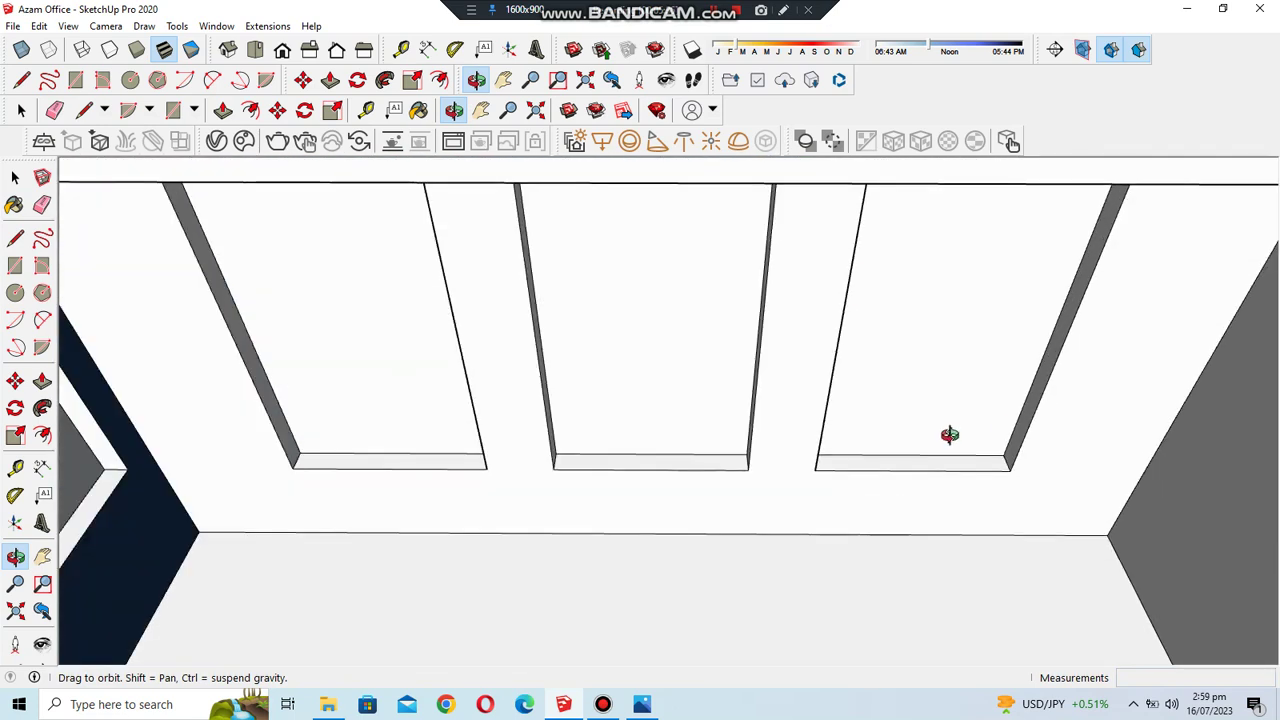
scroll(247, 531, "up", 1)
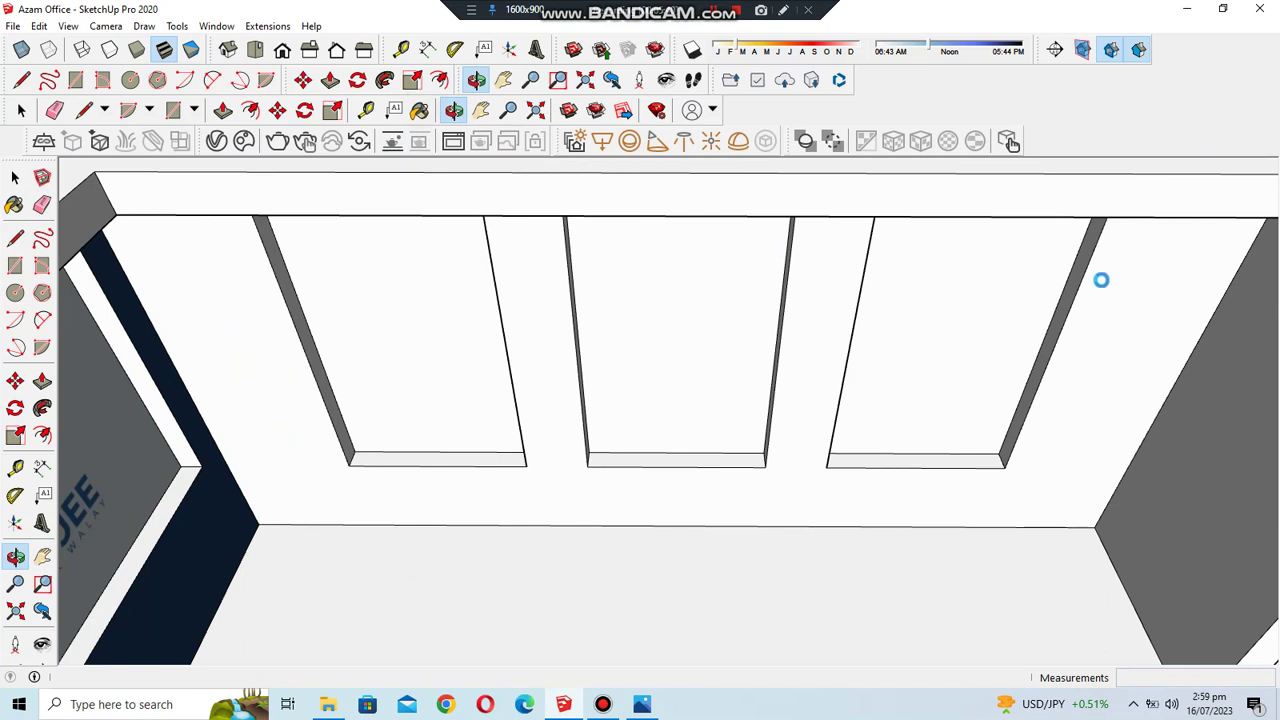
scroll(1150, 320, "down", 2)
scroll(1157, 330, "down", 3)
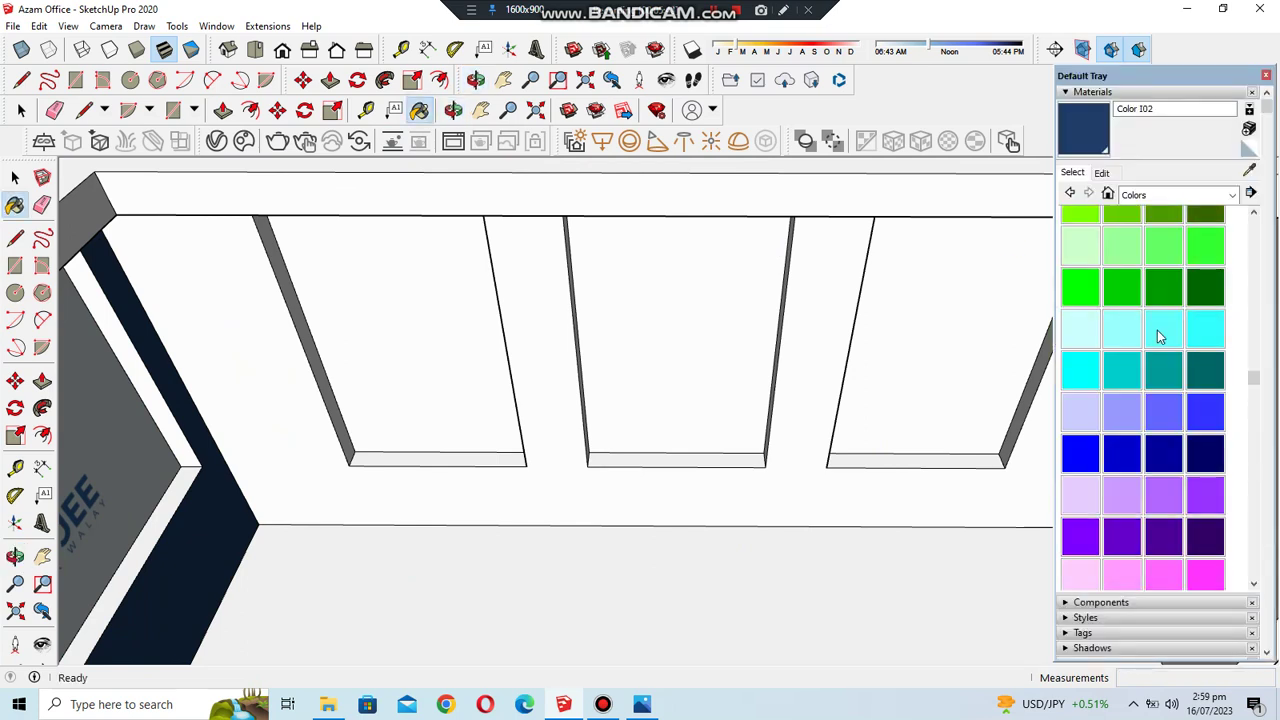
scroll(1157, 330, "up", 5)
- Paint the back wall with Landscaping, Fencing and Vegetation's Groundcover Sand Smooth texture
left_click(1232, 195)
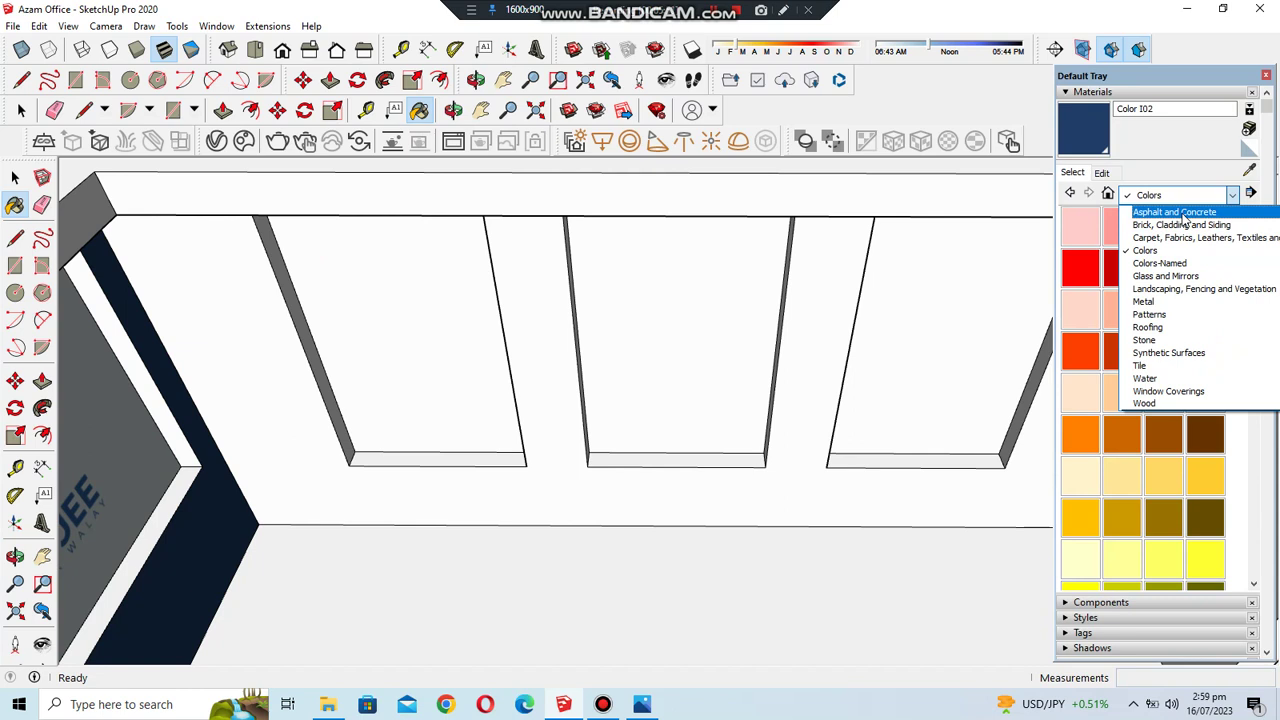
left_click(1183, 213)
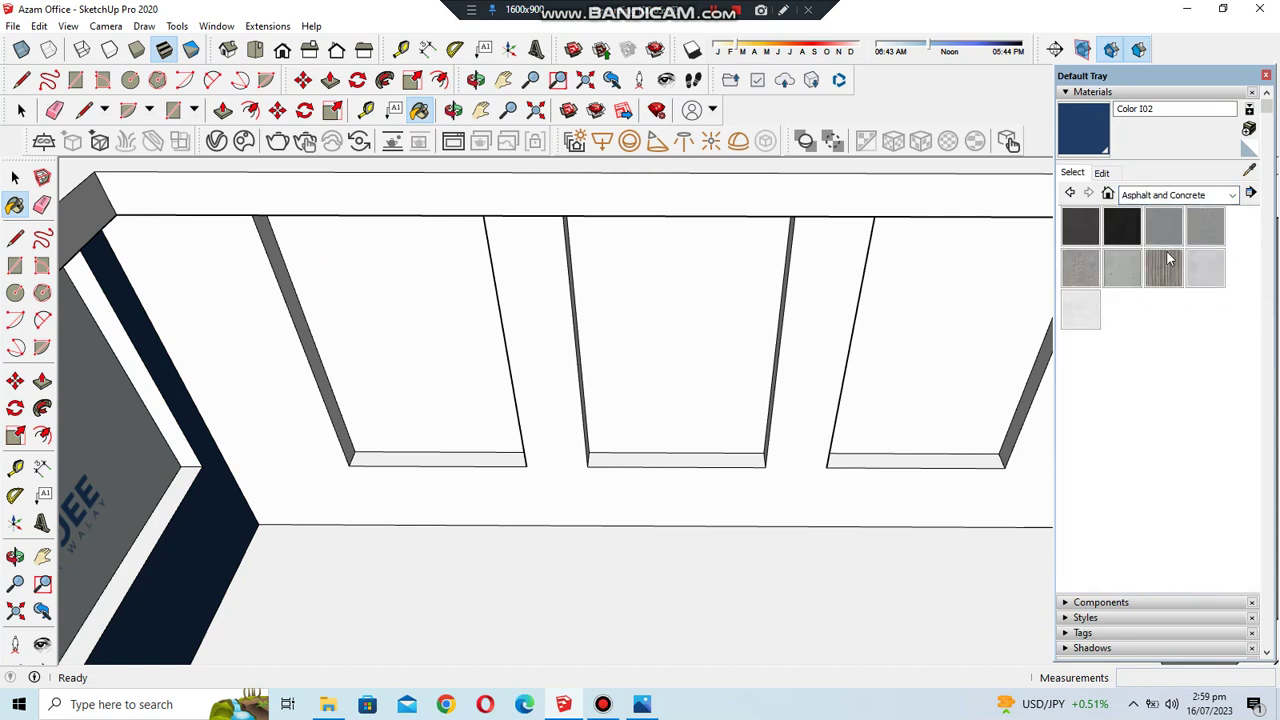
left_click(1234, 195)
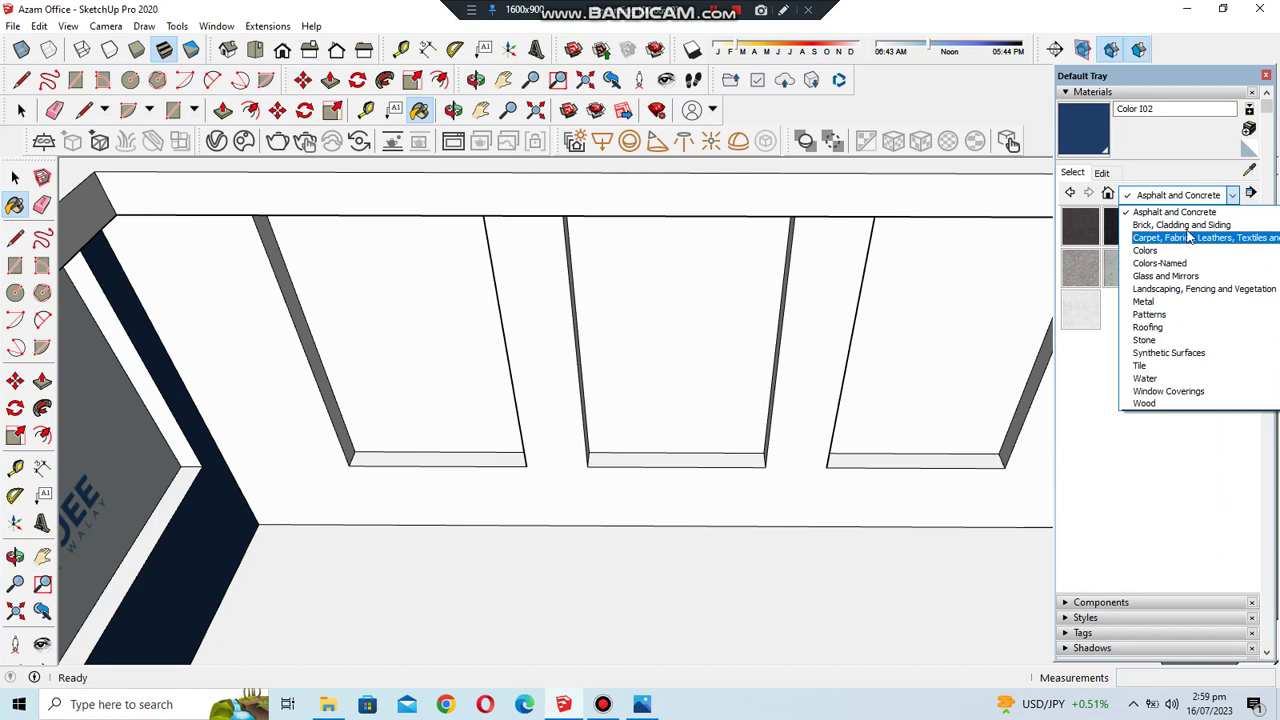
left_click(1182, 225)
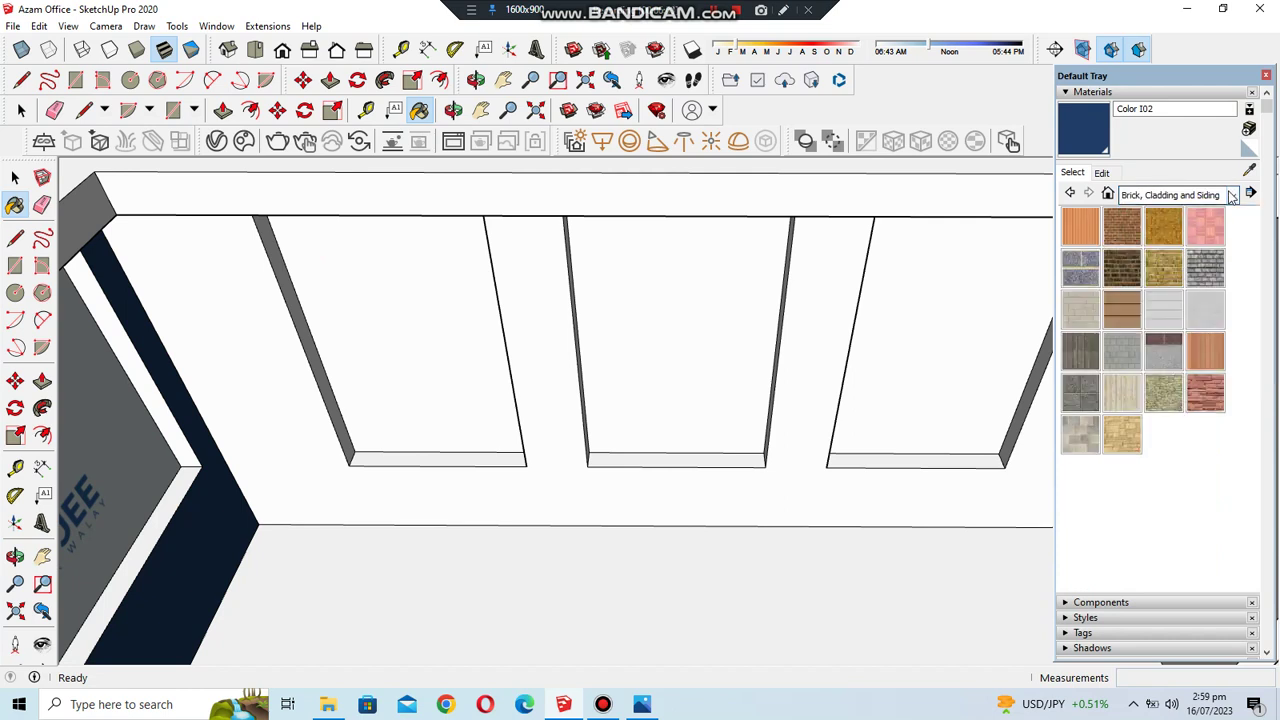
left_click(1231, 194)
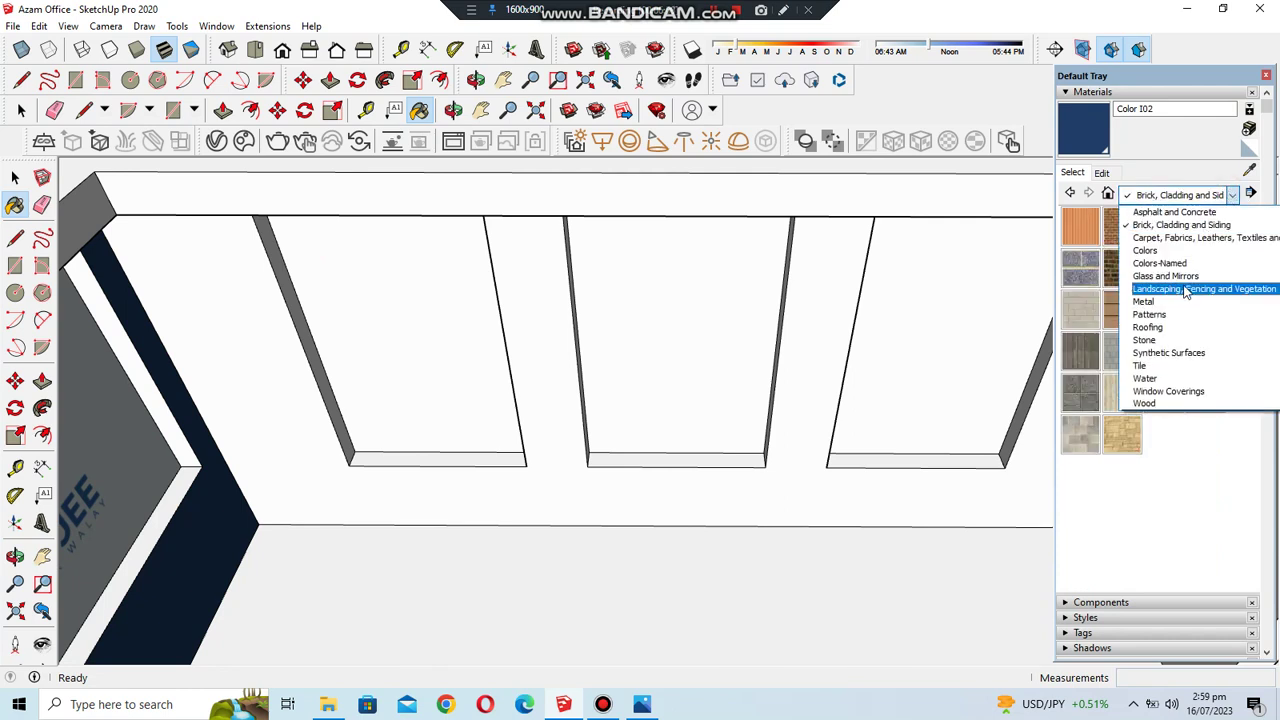
left_click(1186, 289)
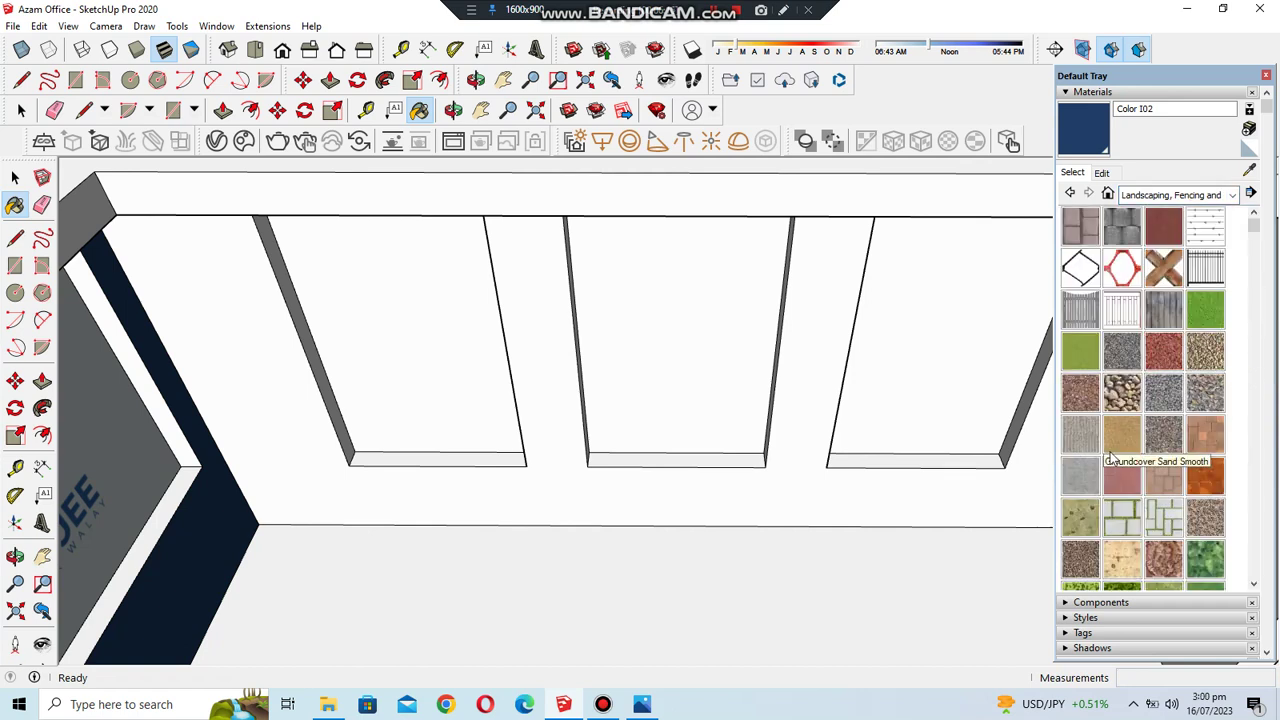
left_click(1100, 450)
left_click(766, 450)
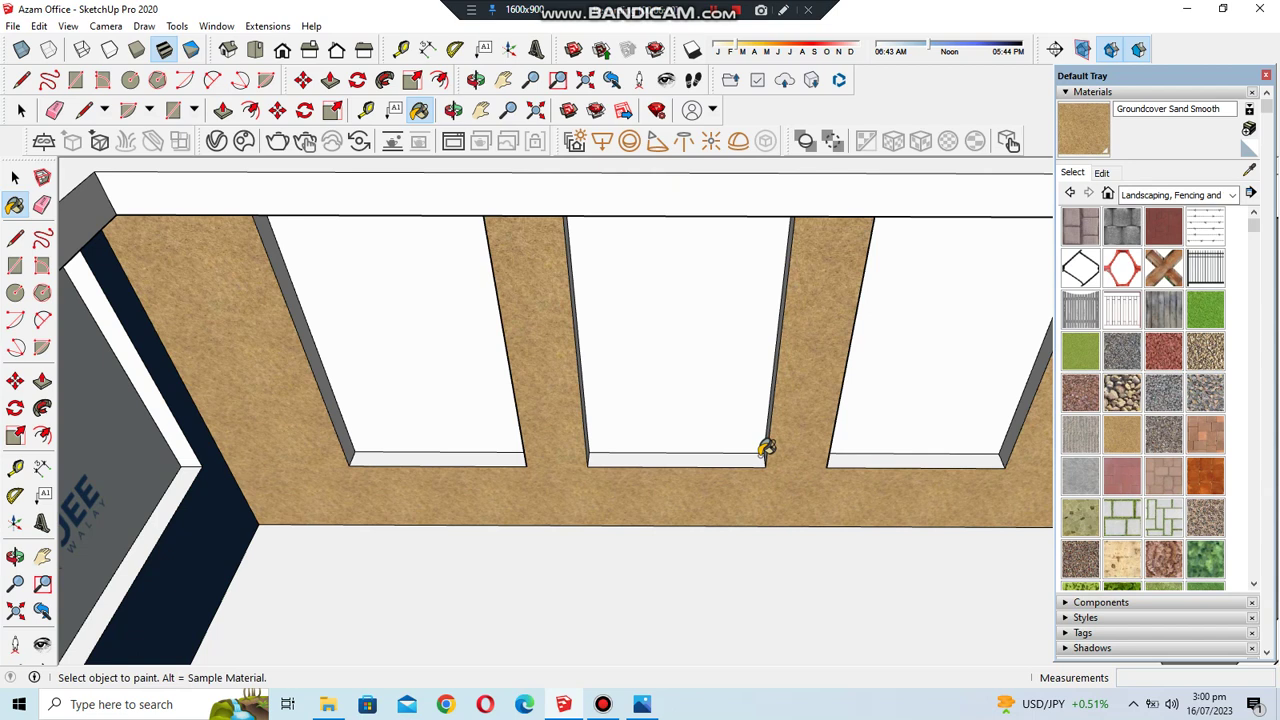
- Tint the Groundcover Sand Smooth material a greyish blue in the colour editor
scroll(678, 424, "up", 2)
scroll(676, 434, "up", 2)
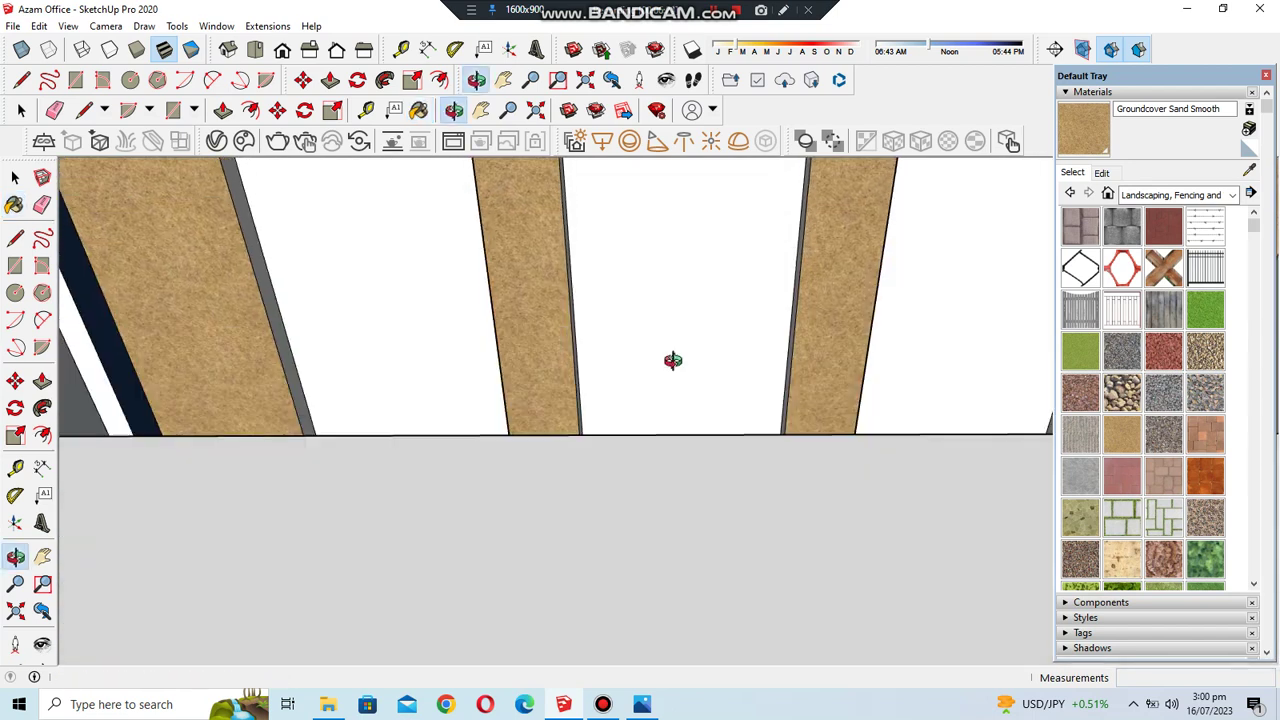
scroll(609, 657, "down", 2)
left_click(1101, 172)
left_click(1090, 268)
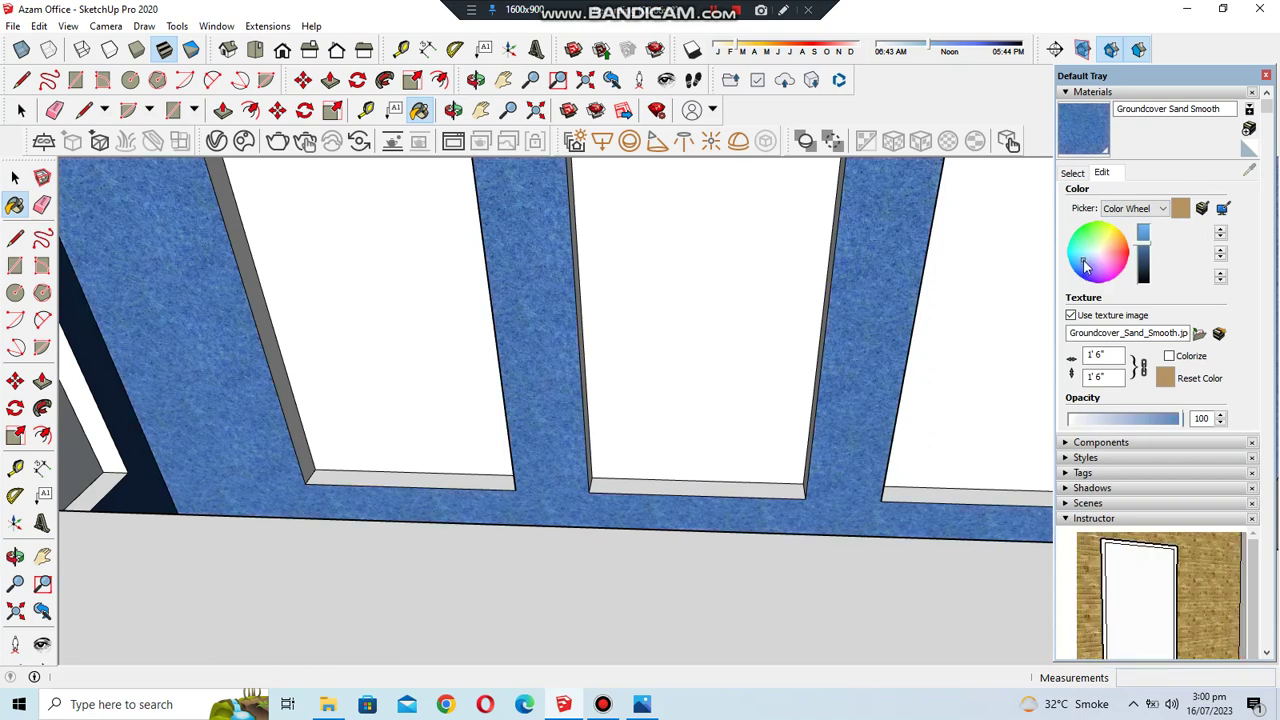
left_click(1088, 262)
- Turn the view toward the PJ logo wall and paint the right-hand wall blue
middle_click_drag(1008, 303, 634, 486)
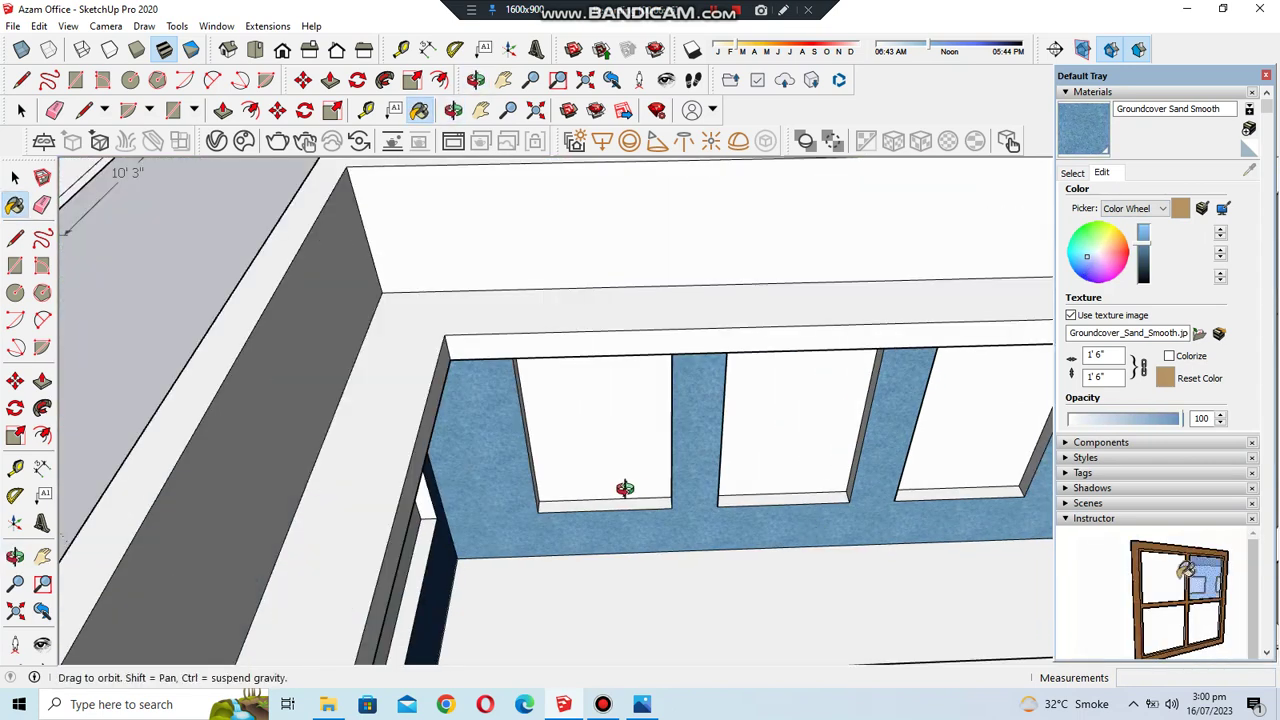
scroll(460, 457, "up", 3)
scroll(960, 652, "down", 3)
mouse_move(960, 652)
middle_mouse_down()
mouse_move(777, 537)
mouse_move(963, 534)
middle_mouse_up()
scroll(718, 458, "up", 5)
middle_click_drag(718, 458, 811, 417)
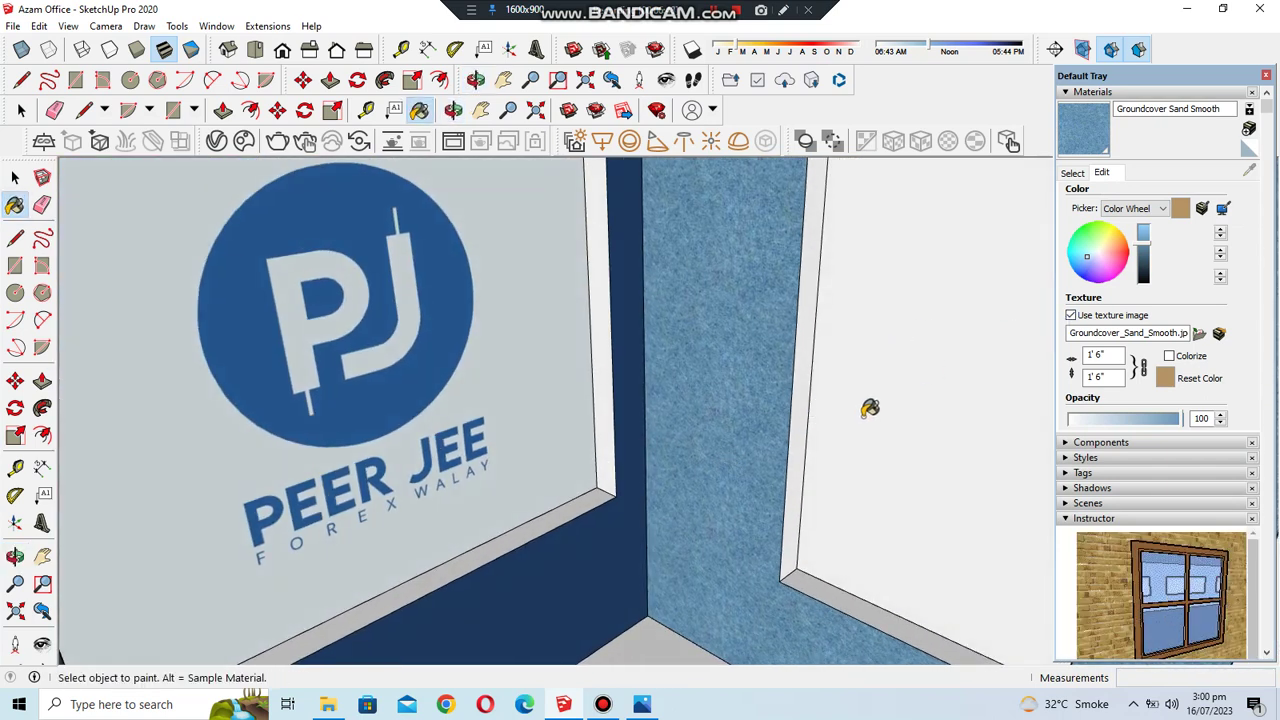
left_click(875, 383)
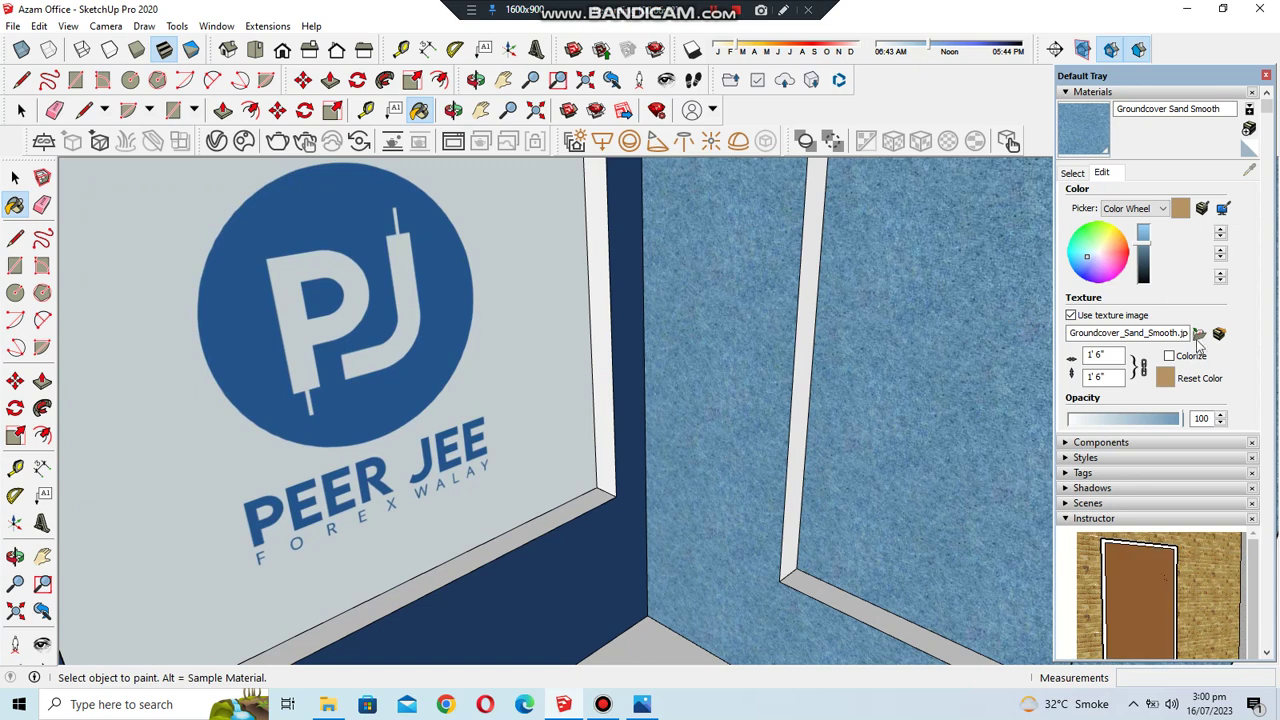
- Fine-tune the wall texture to a darker, slightly brighter blue
left_click(1140, 253)
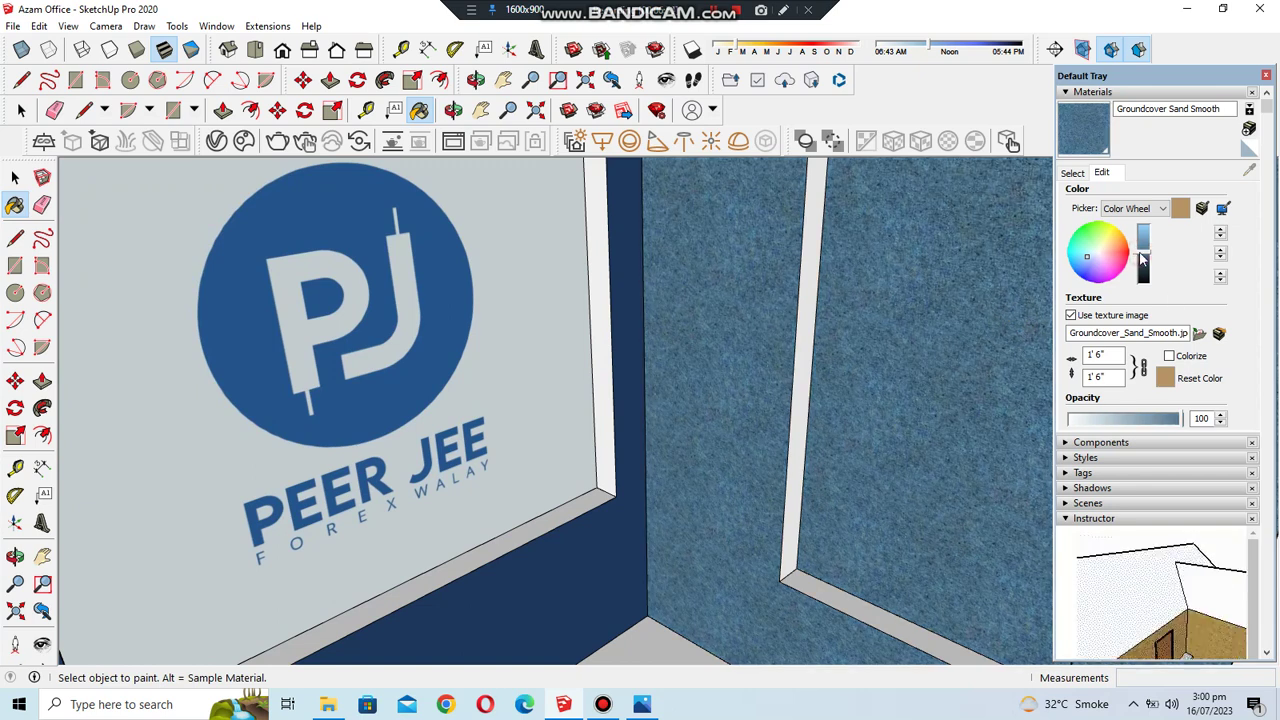
left_click(1090, 268)
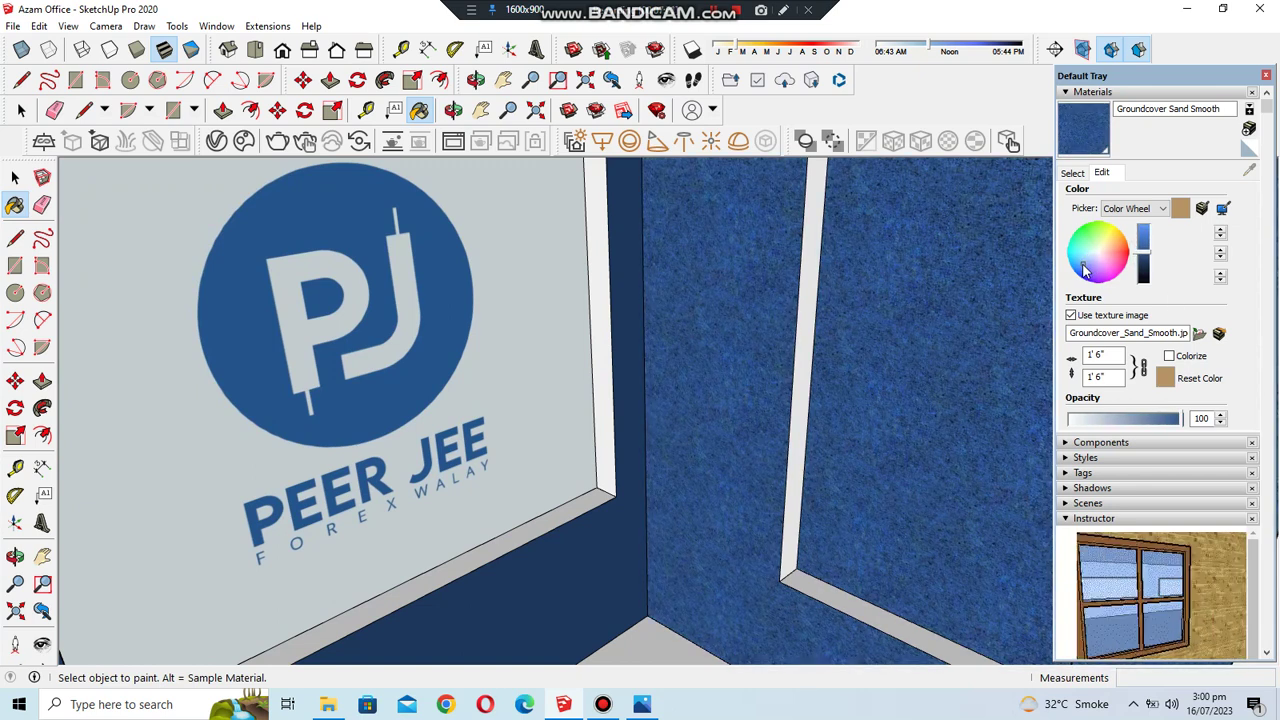
left_click(1076, 262)
left_click(1088, 268)
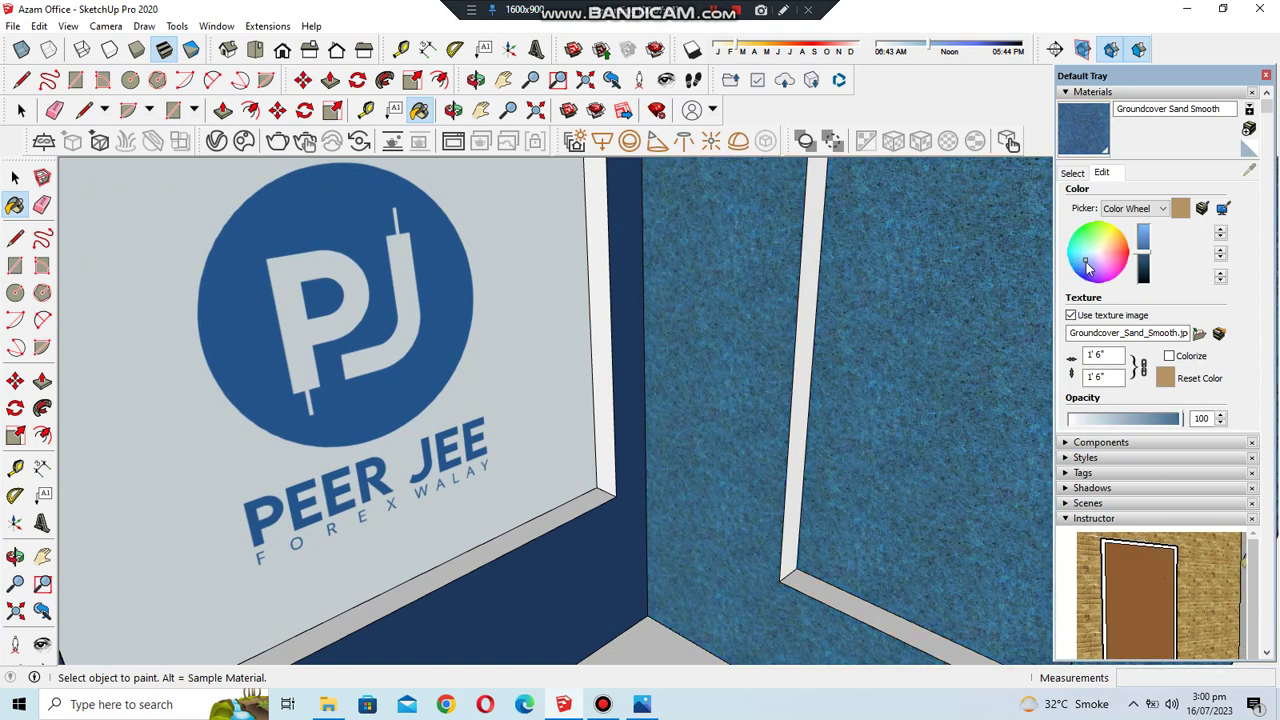
left_click(1144, 250)
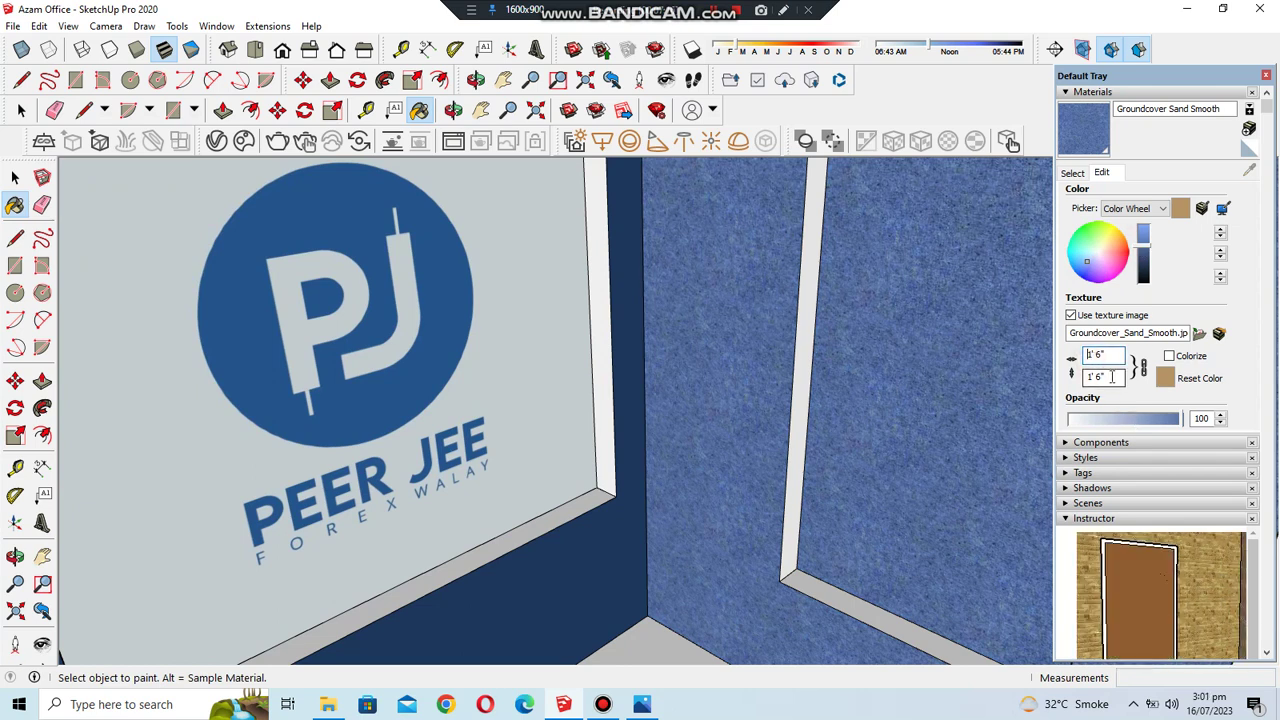
- Set the texture tile width to 1'
type(".")
key("BackSpace")
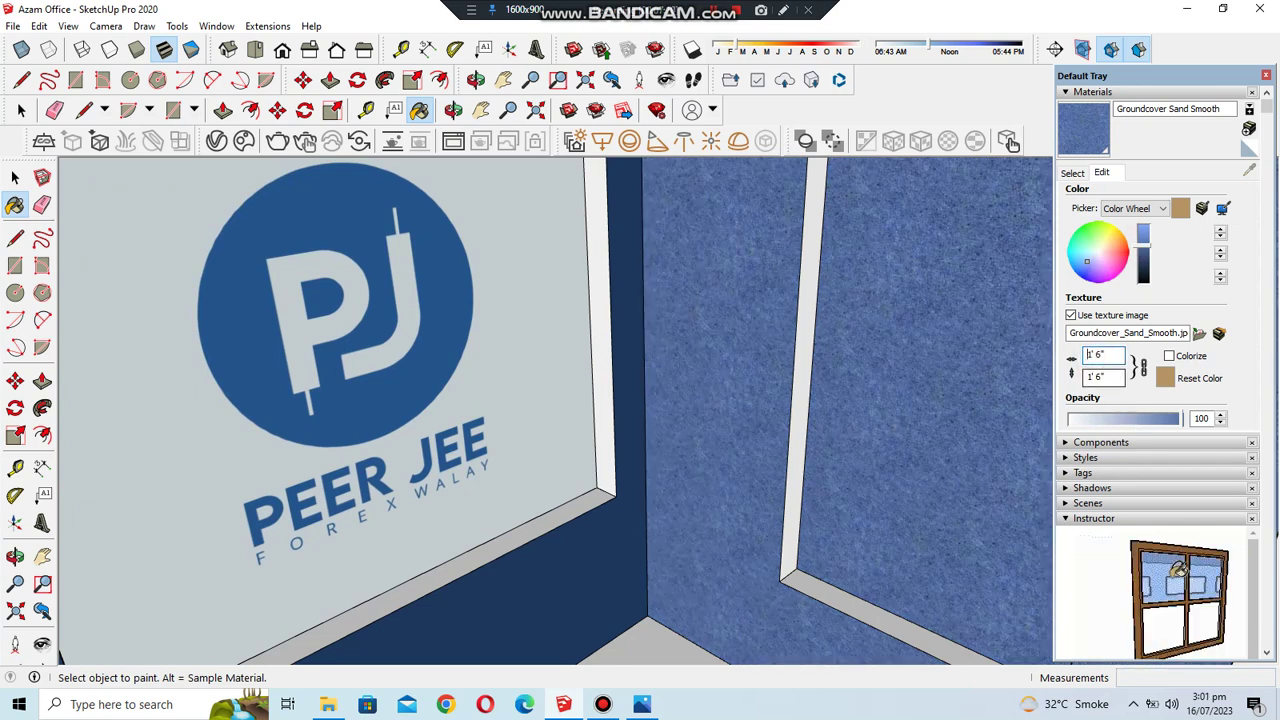
key("Delete")
type("2")
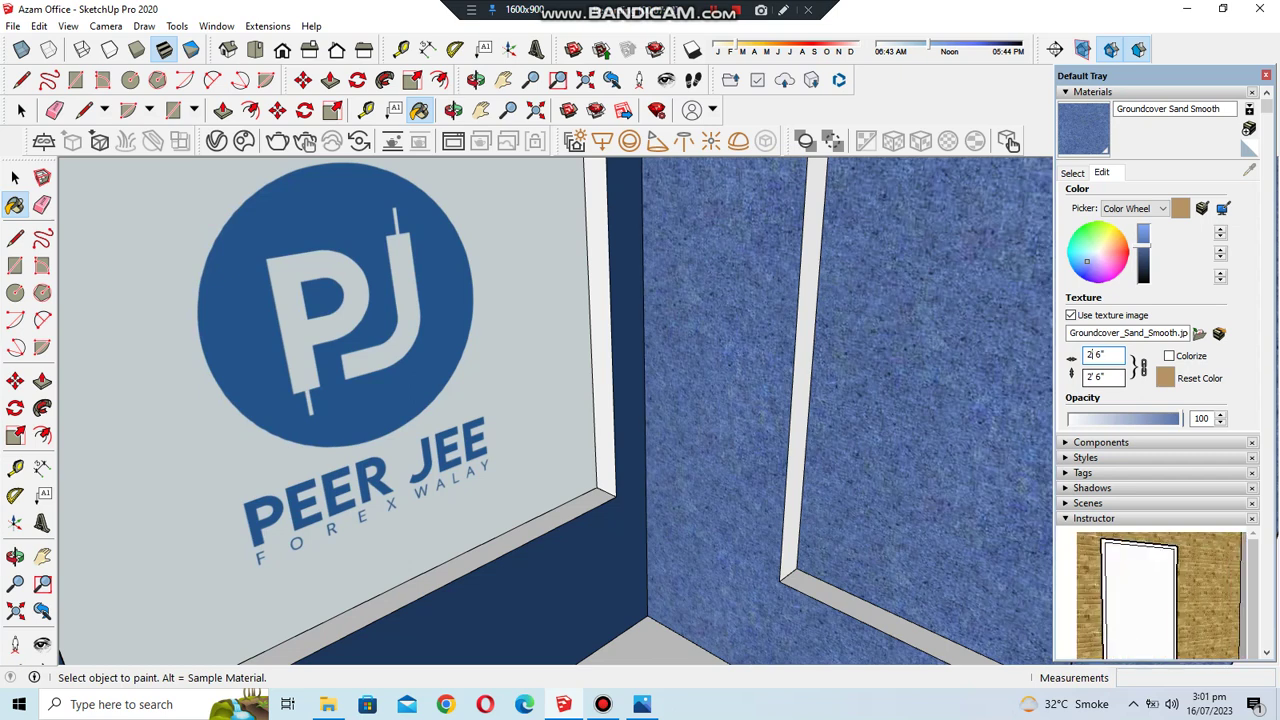
key("BackSpace")
type("1")
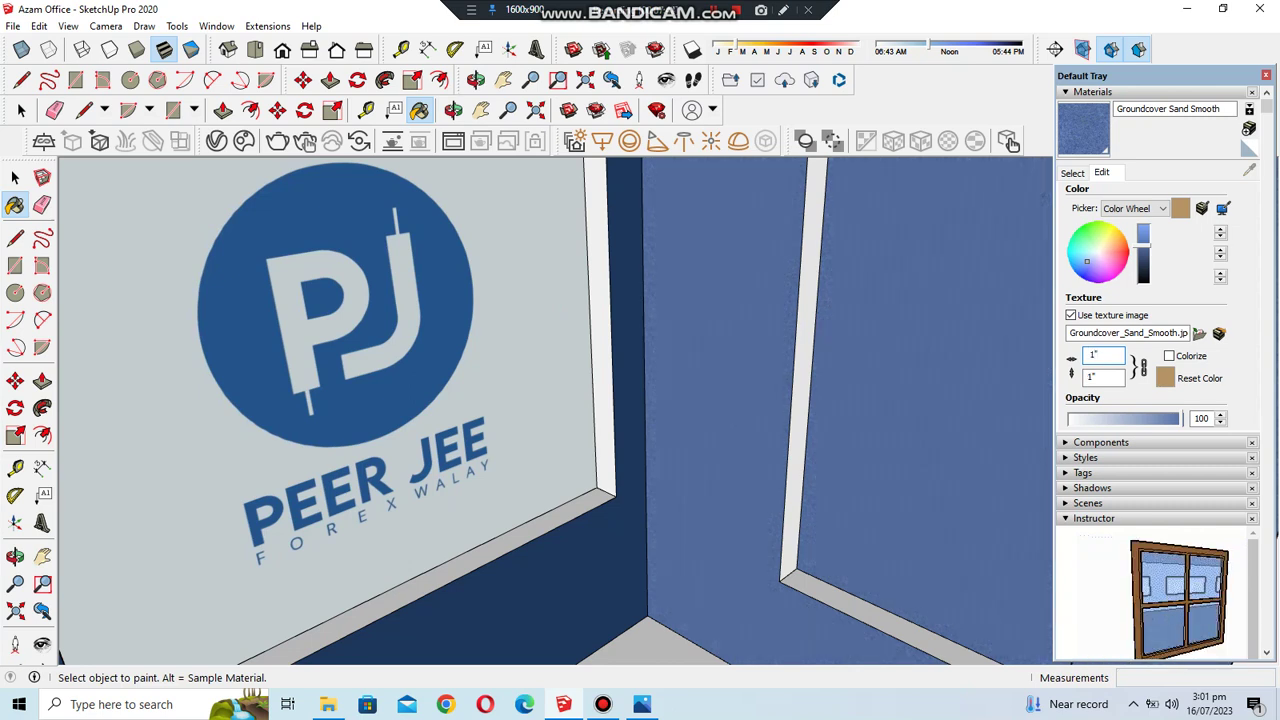
key("BackSpace")
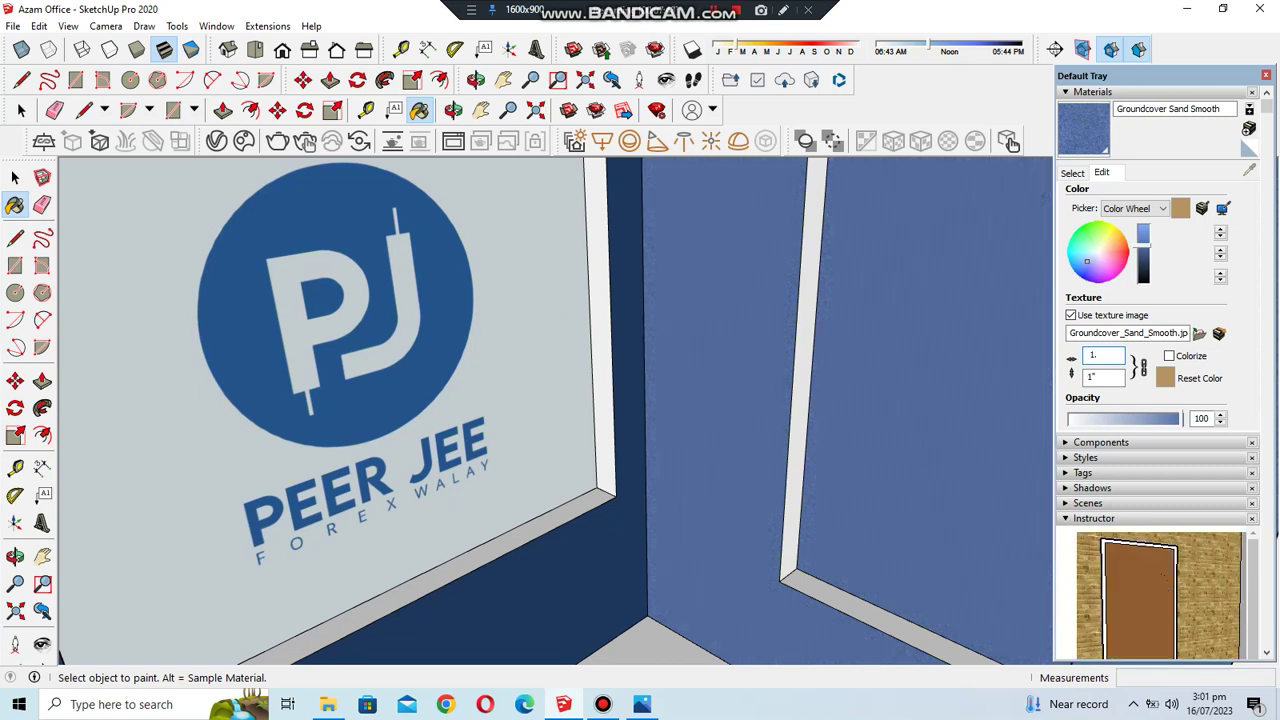
type("'")
key("Return")
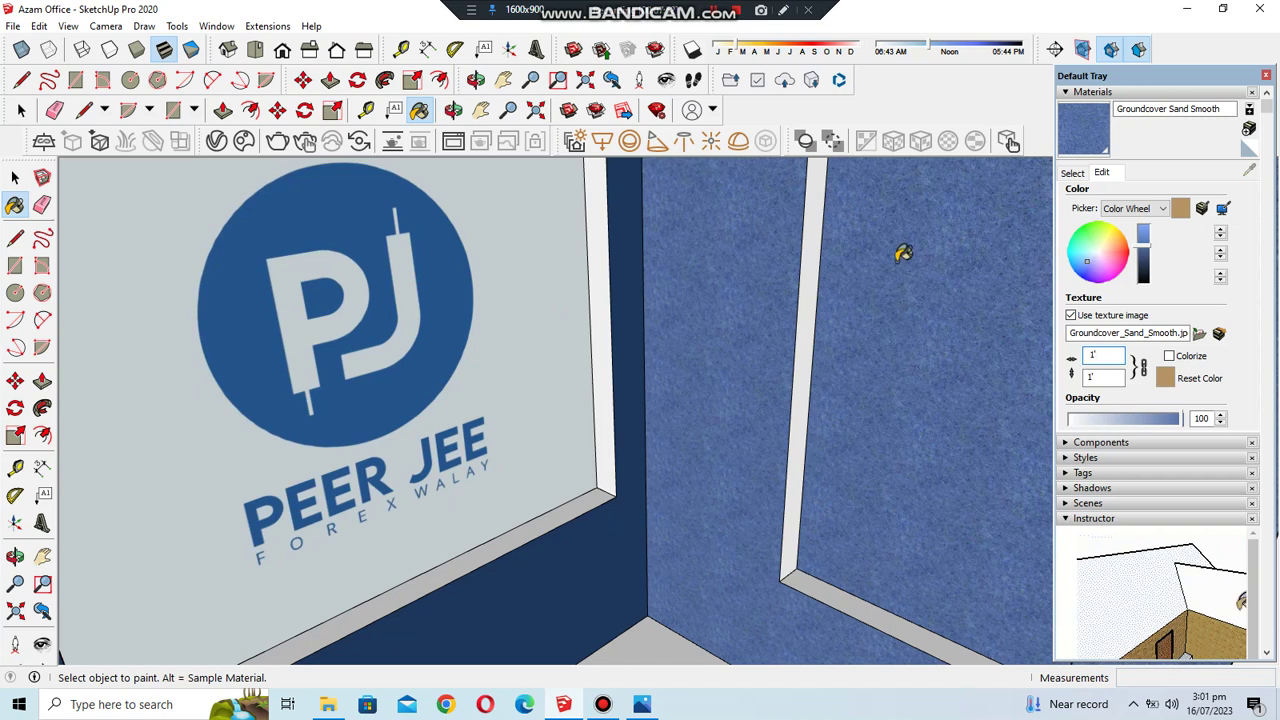
left_click(454, 110)
- Paint two of the window panels with the blue sand texture
mouse_move(611, 366)
left_mouse_down()
mouse_move(878, 440)
mouse_move(357, 563)
left_mouse_up()
scroll(600, 450, "up", 5)
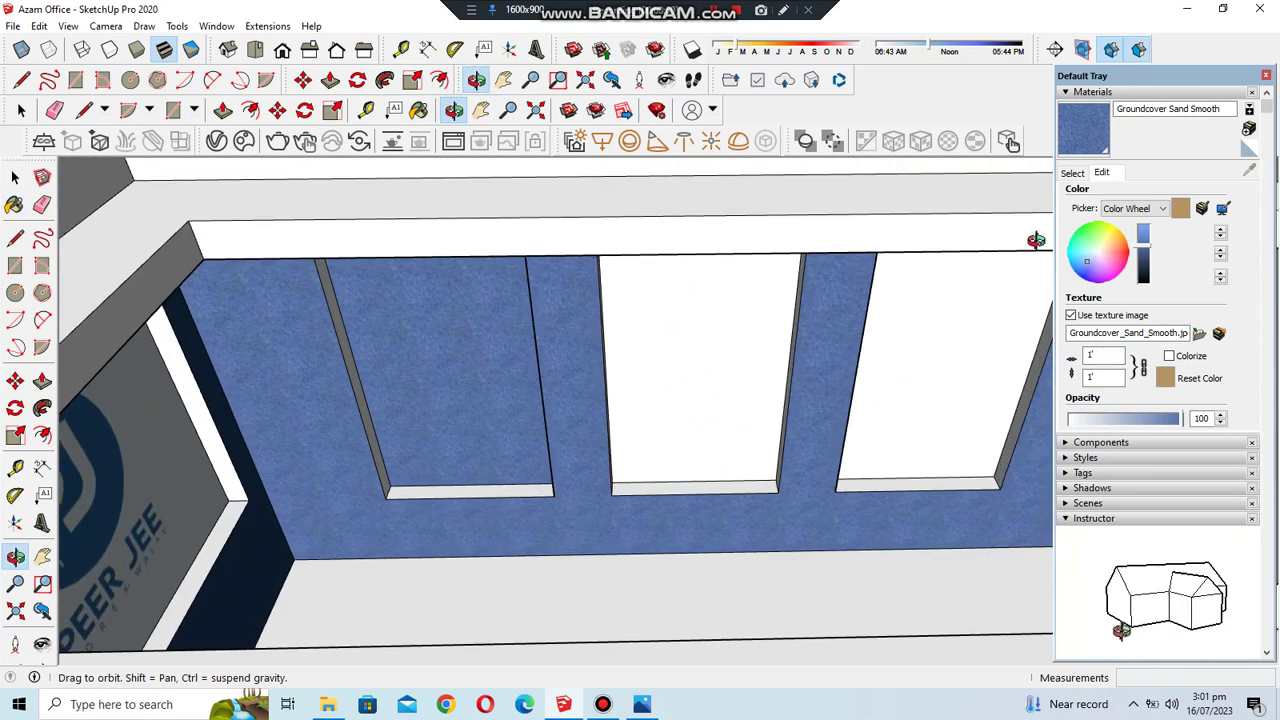
left_click(1108, 143)
left_click(929, 306)
left_click(760, 390)
mouse_move(808, 397)
middle_mouse_down()
mouse_move(491, 397)
mouse_move(520, 406)
middle_mouse_up()
- Paint the wall strips around the panels with Synthetic Surfaces Formica Beige
left_click(1072, 172)
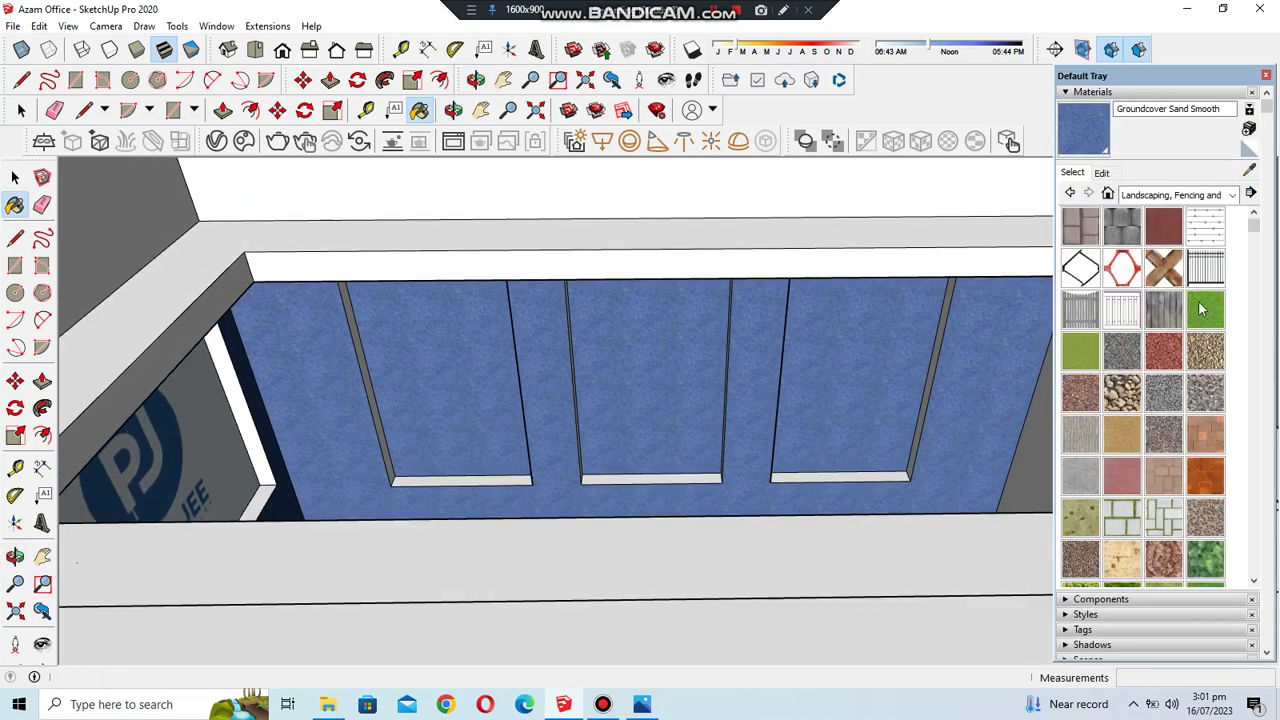
left_click(1236, 193)
left_click(1150, 390)
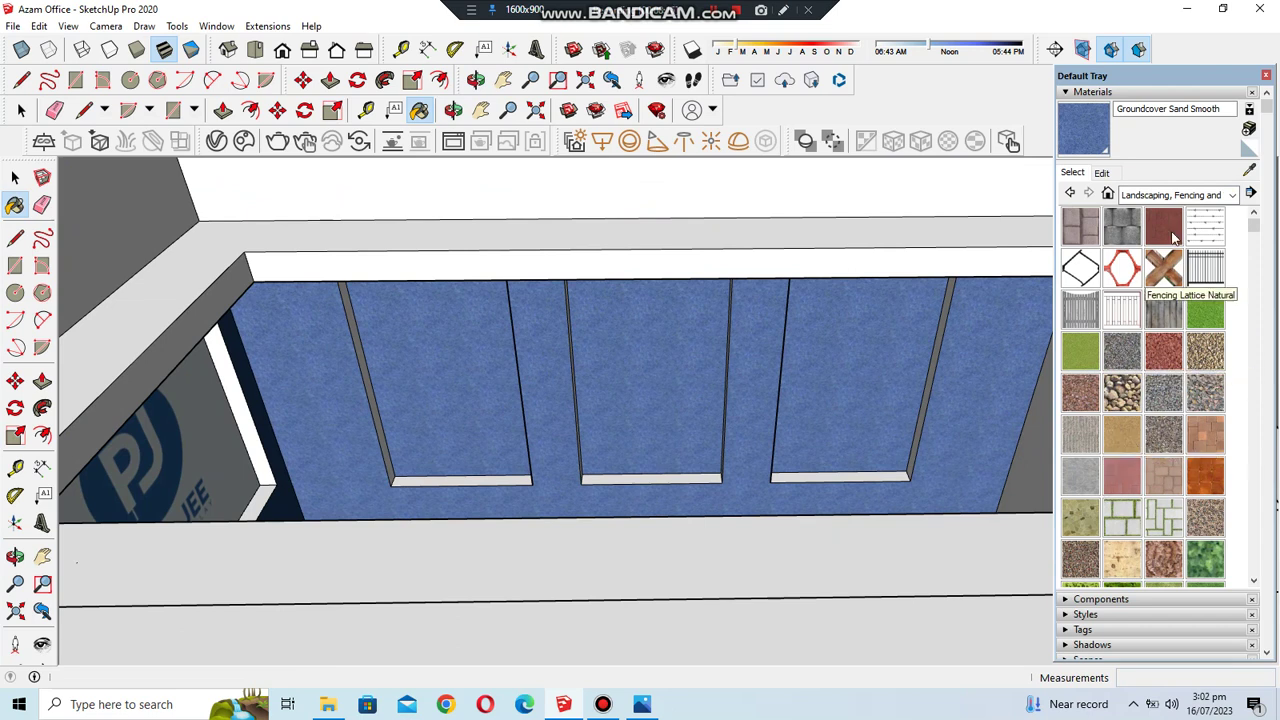
left_click(1232, 194)
left_click(1095, 346)
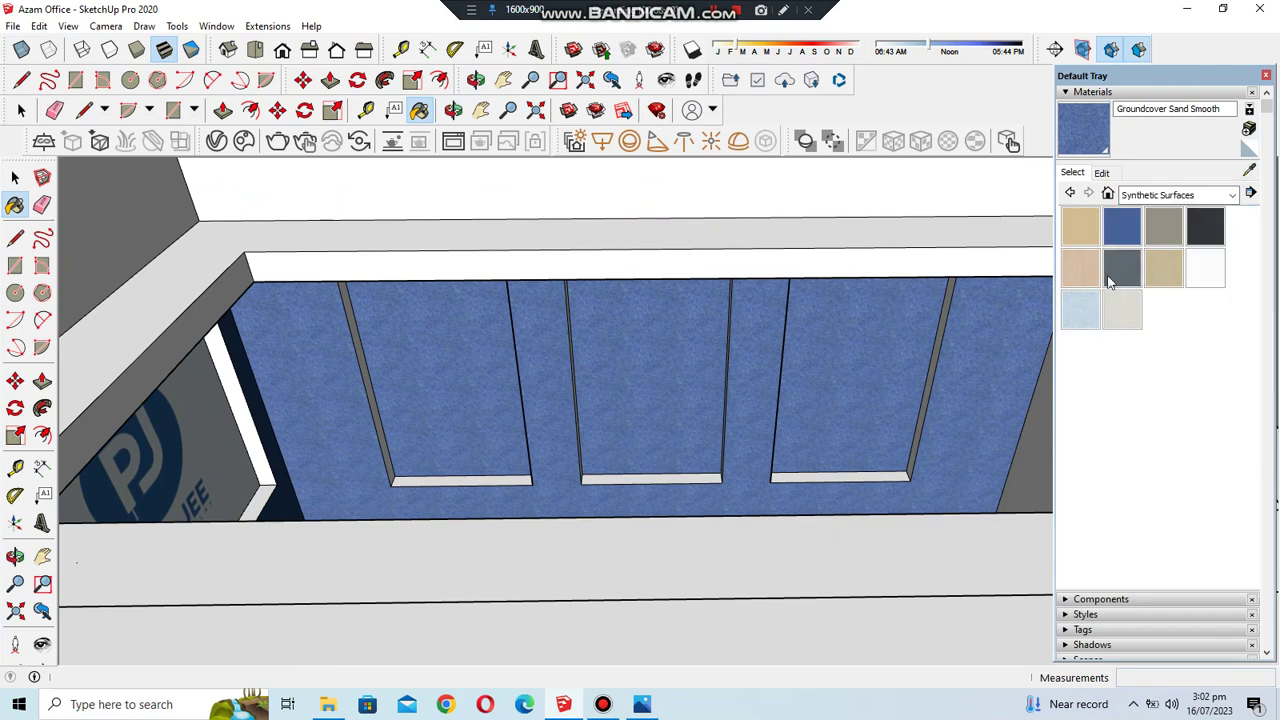
left_click(1080, 232)
left_click(702, 492)
scroll(555, 425, "up", 1)
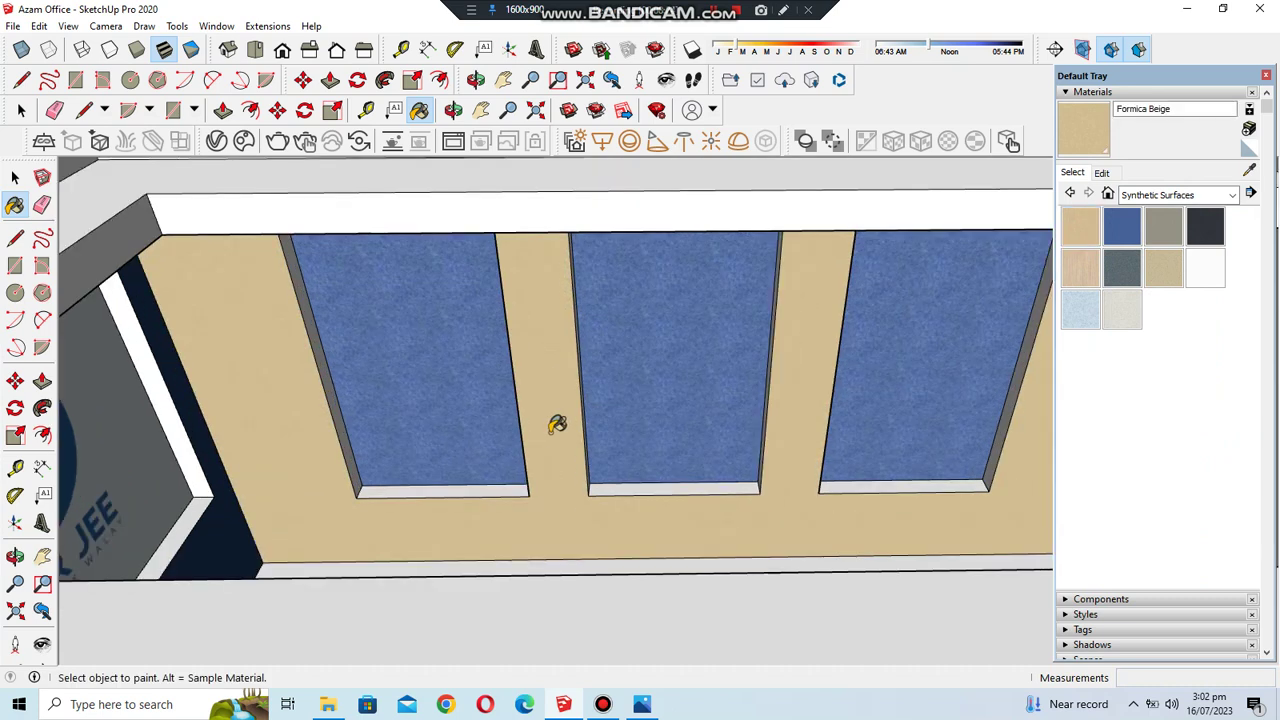
left_click(1205, 268)
scroll(815, 420, "up", 2)
scroll(809, 319, "up", 2)
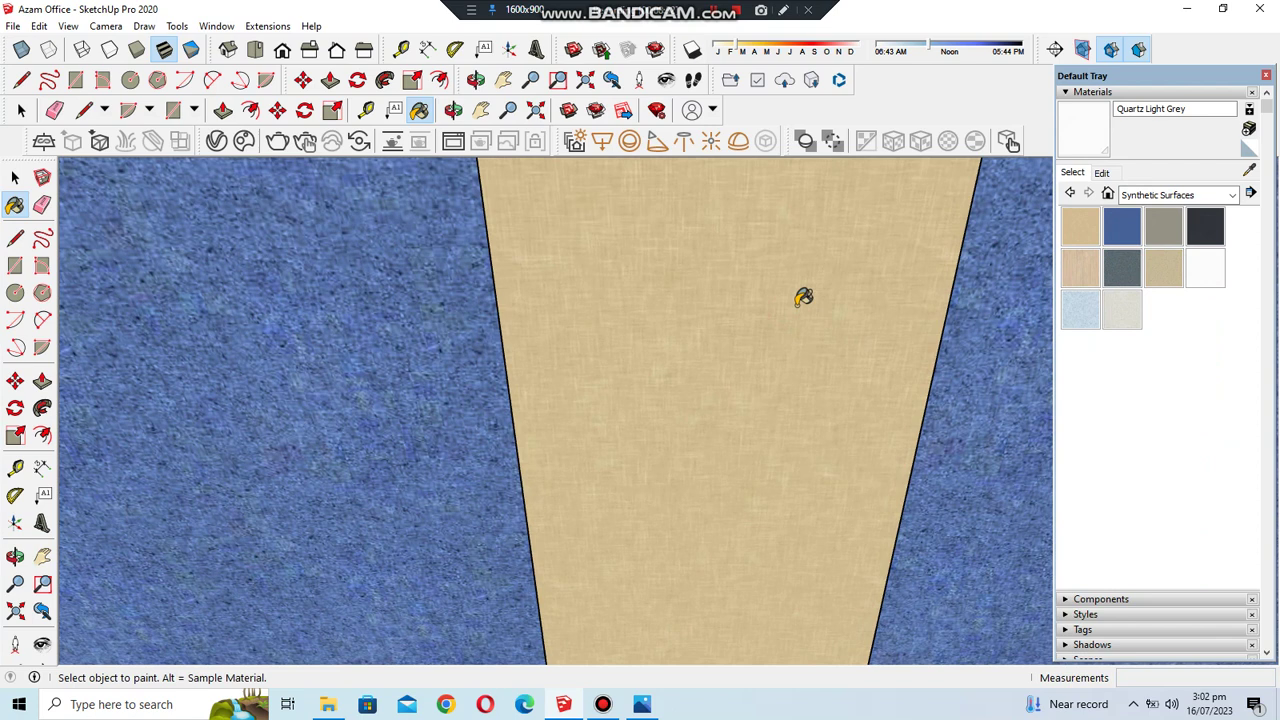
- Brighten the pale wall-strip material from beige to white
left_click(803, 298)
left_click(1102, 174)
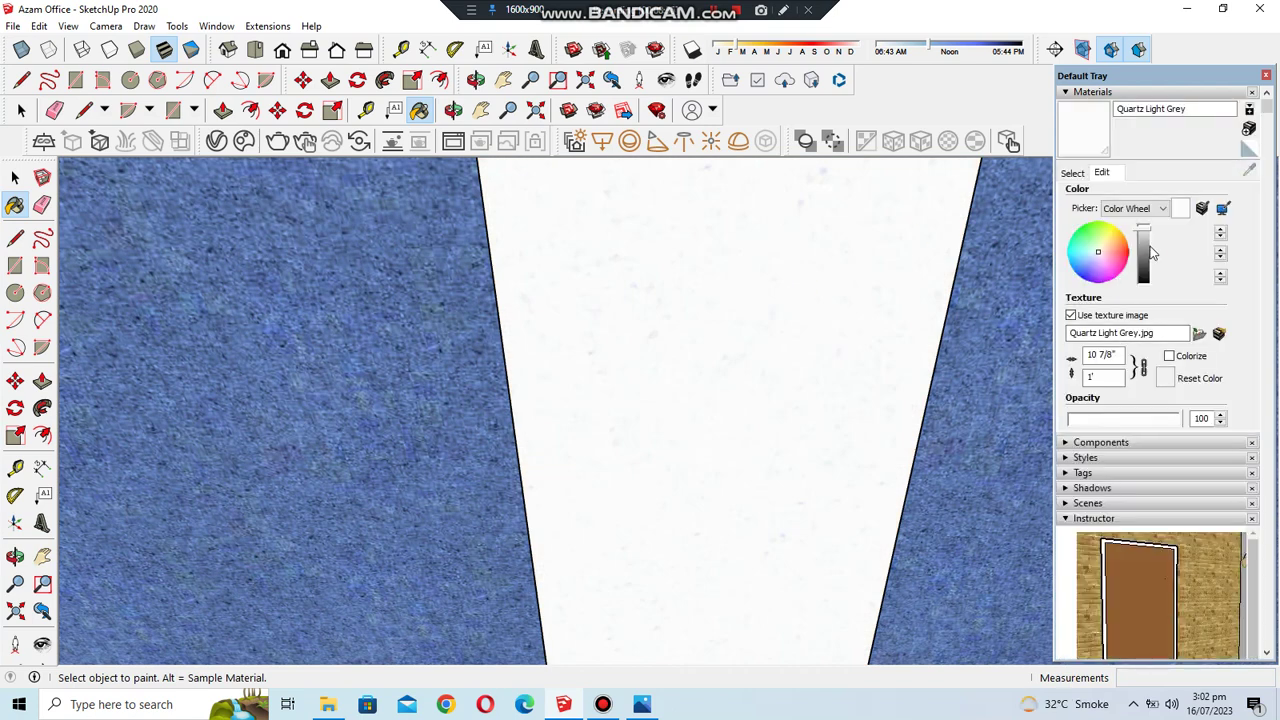
left_click_drag(1144, 252, 1145, 243)
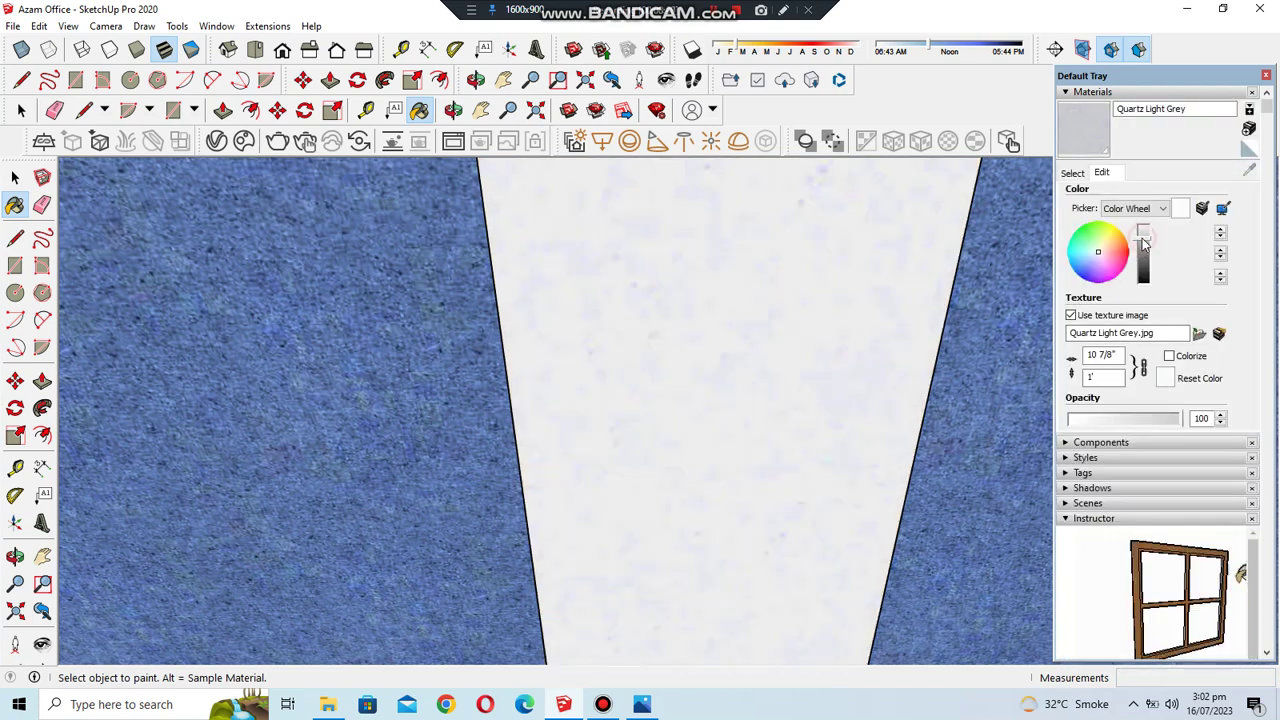
left_click(1098, 257)
left_click(1072, 173)
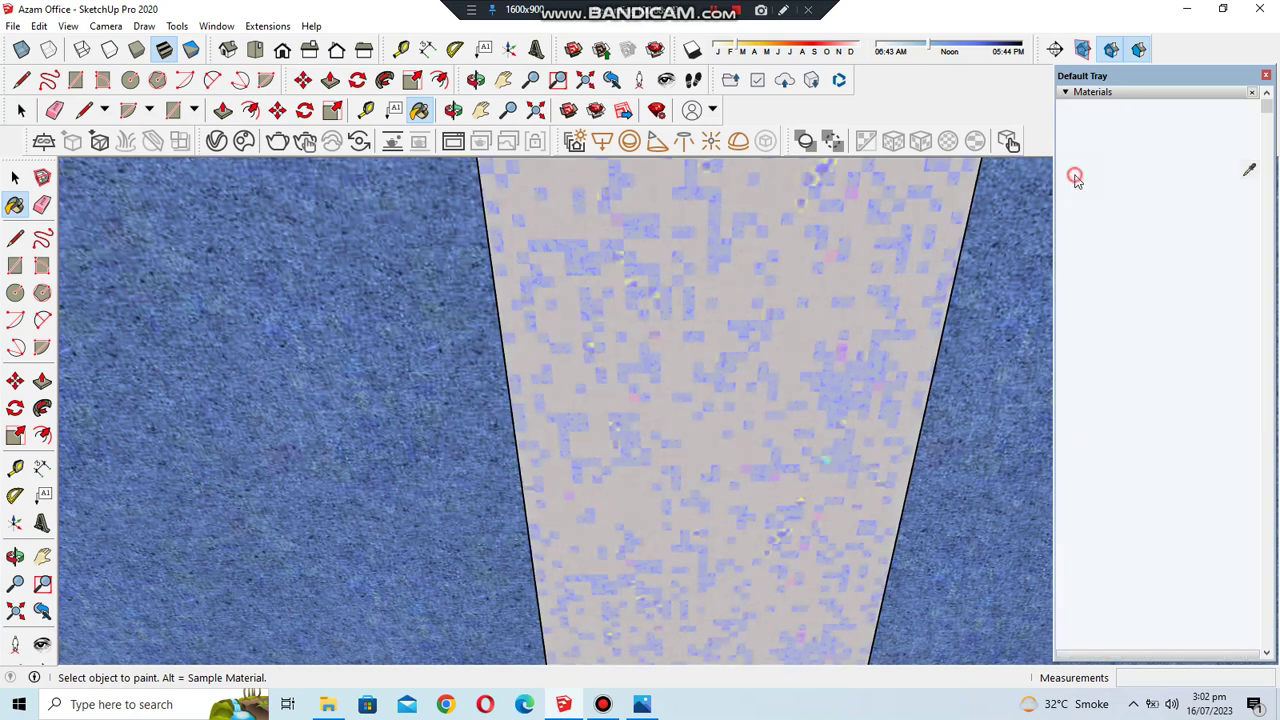
left_click(905, 279)
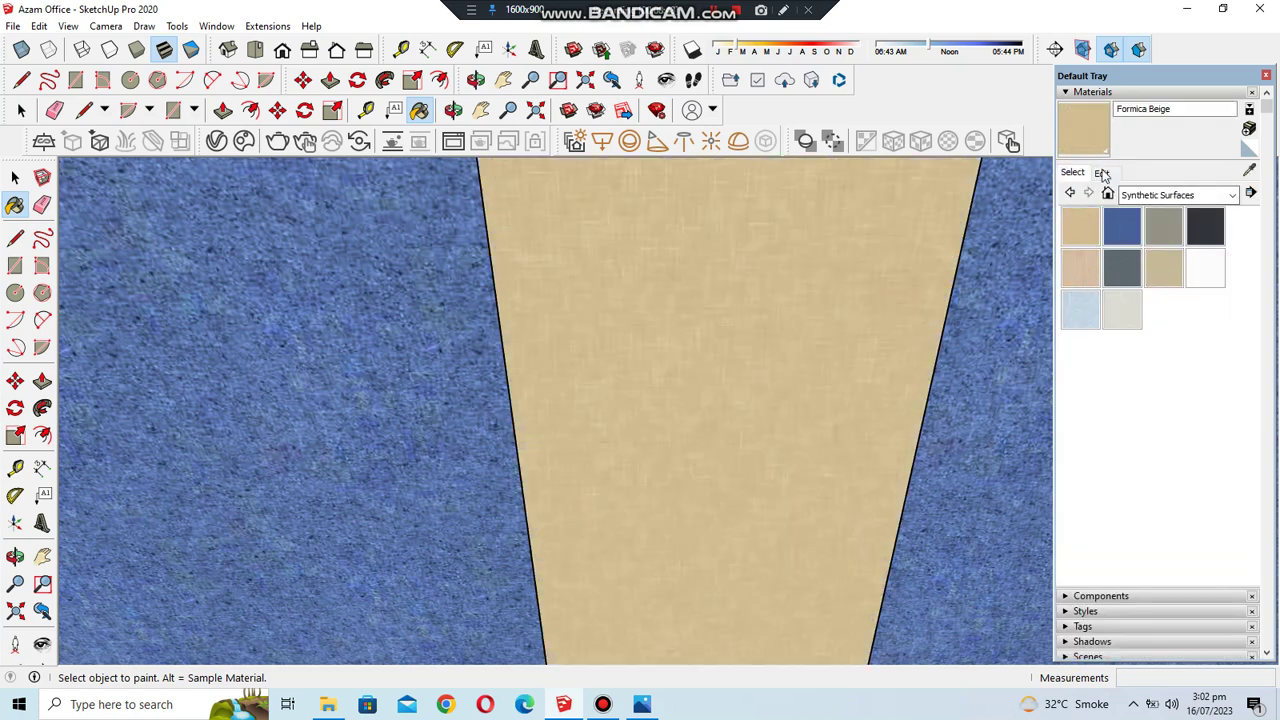
left_click(1102, 174)
left_click(1097, 256)
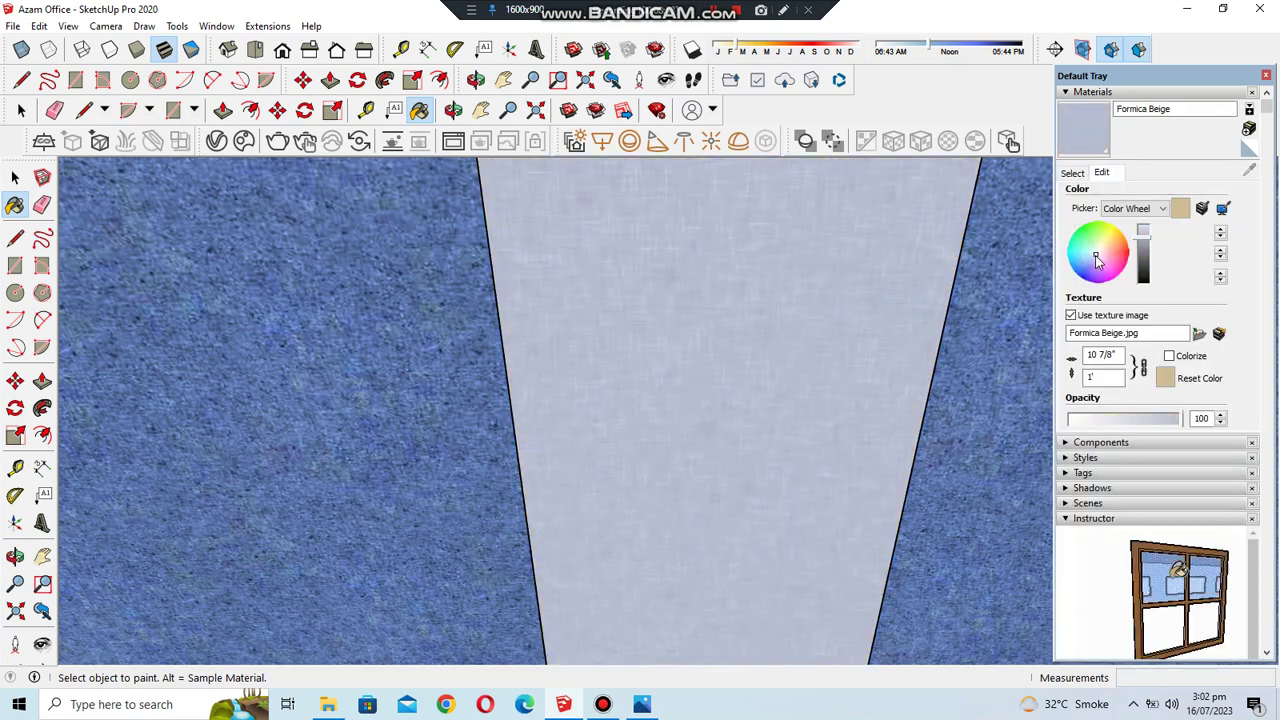
mouse_move(999, 312)
middle_mouse_down()
mouse_move(853, 263)
mouse_move(875, 258)
middle_mouse_up()
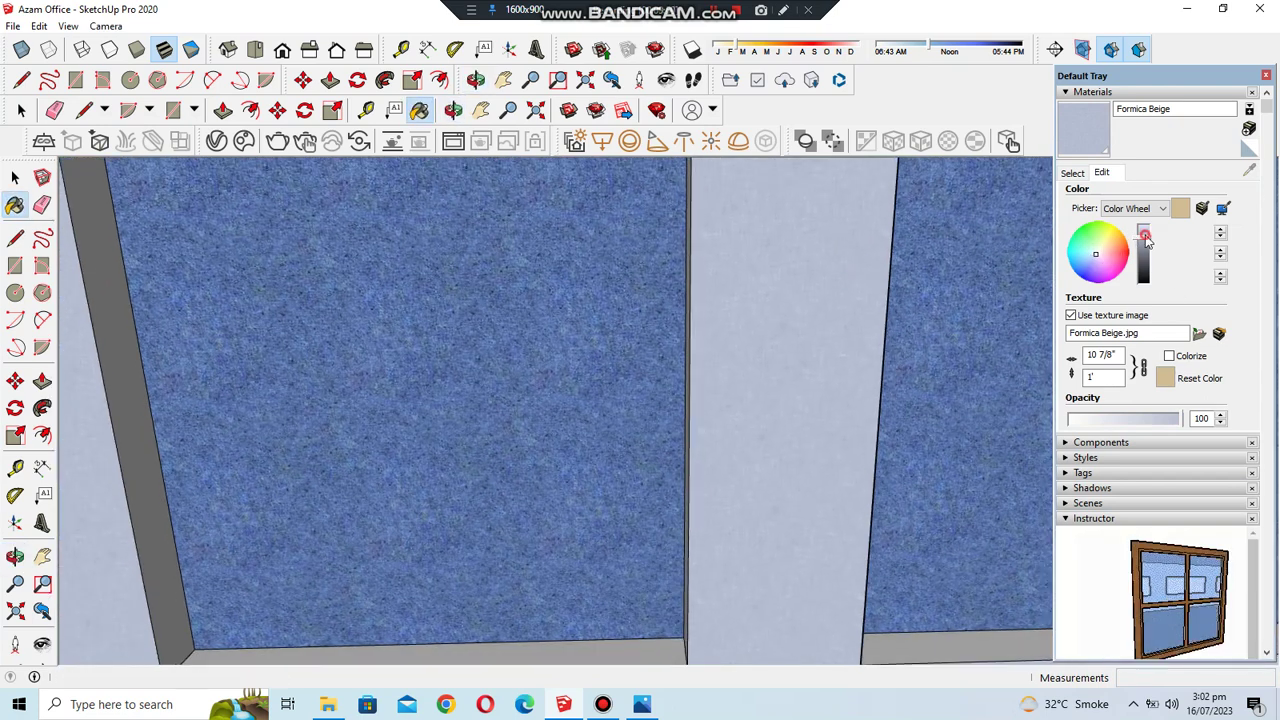
left_click(1145, 233)
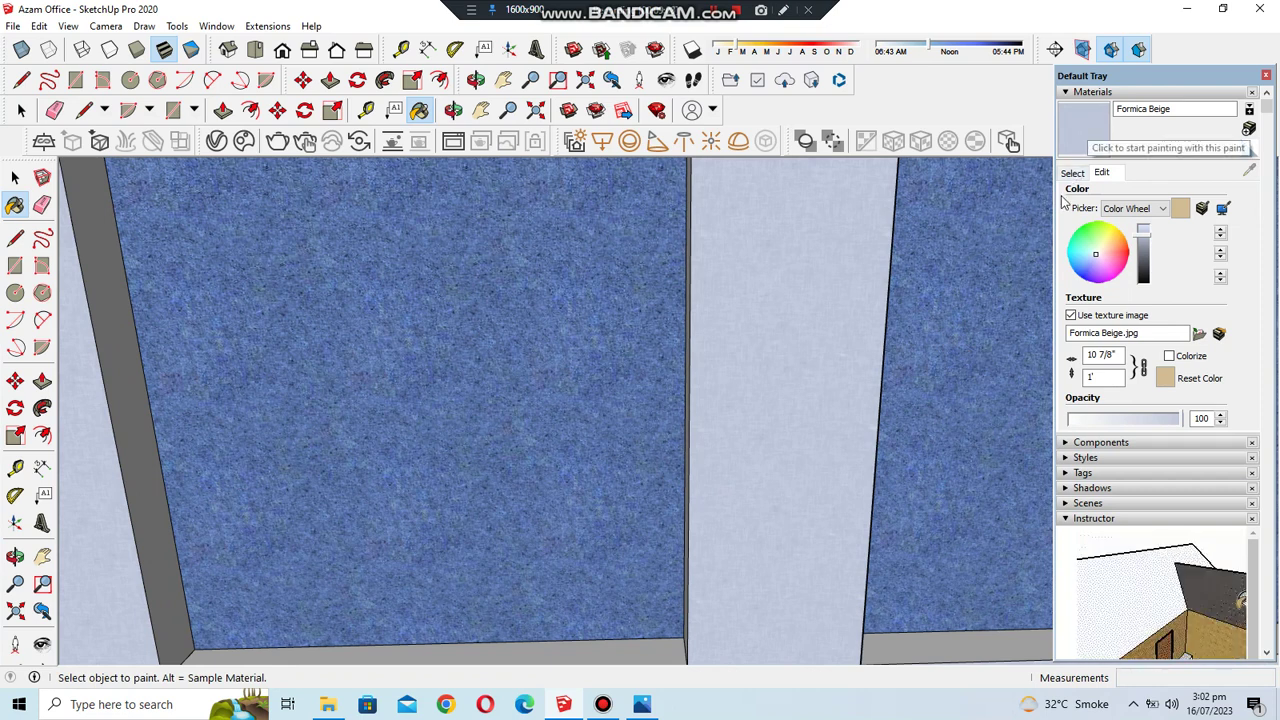
- Paint the left and right window panels light grey Color M02
middle_click_drag(815, 413, 717, 323)
scroll(663, 537, "down", 2)
scroll(749, 517, "down", 5)
mouse_move(749, 517)
middle_mouse_down()
mouse_move(477, 414)
mouse_move(718, 544)
mouse_move(330, 557)
middle_mouse_up()
scroll(330, 557, "up", 5)
scroll(689, 363, "up", 2)
scroll(743, 332, "up", 2)
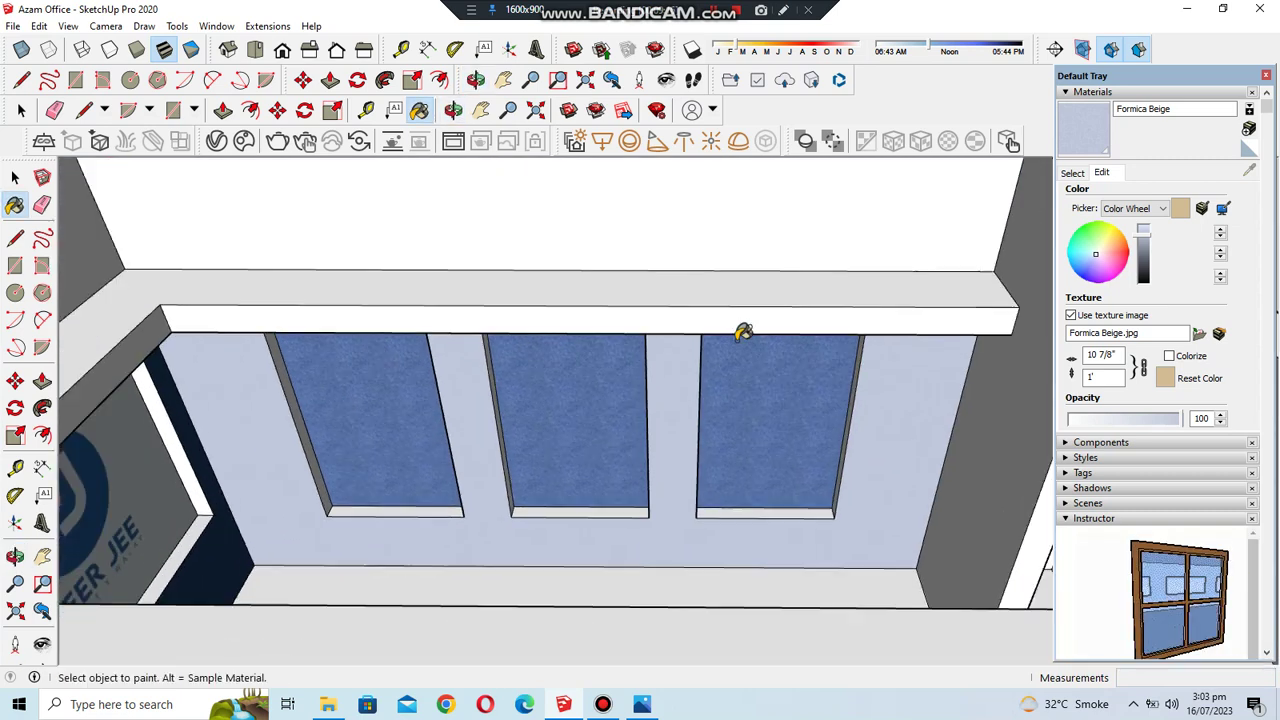
scroll(740, 333, "up", 1)
middle_click_drag(741, 332, 520, 380)
left_click(790, 340)
left_click(416, 380)
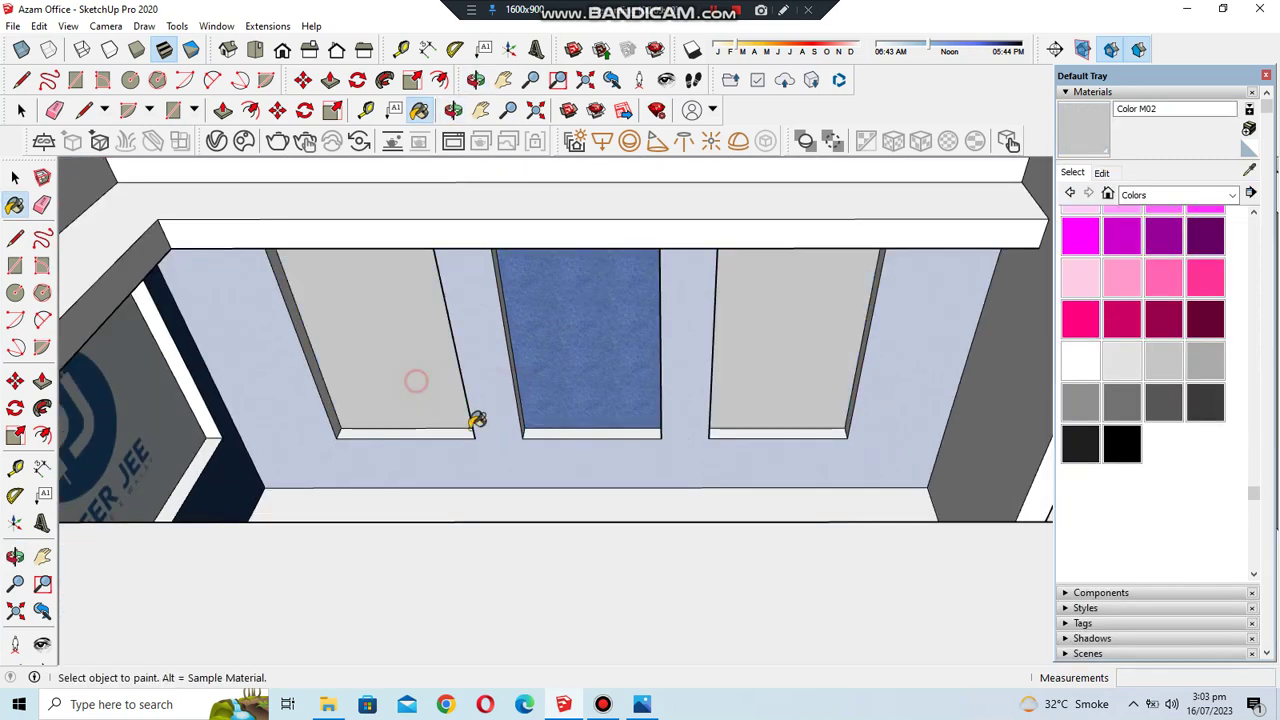
- Paint the middle panel and right side wall Color M02, then sample navy Color I02
left_click(582, 370)
left_click(990, 410)
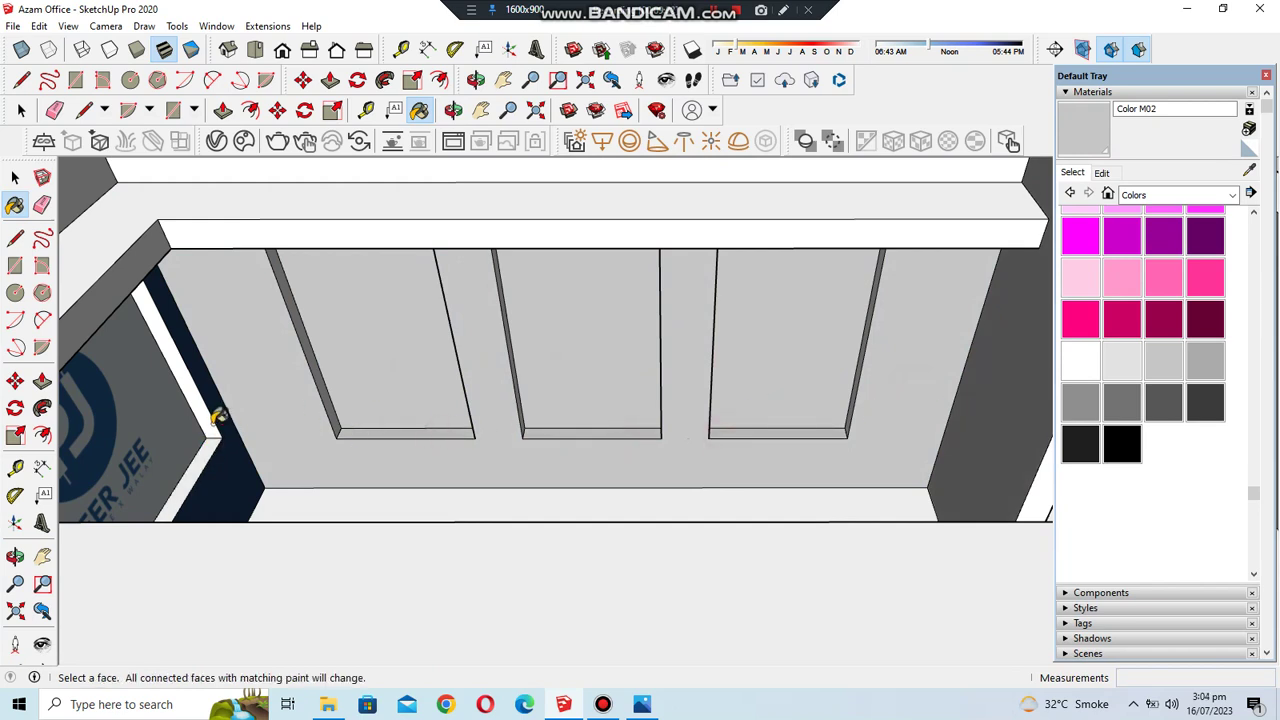
scroll(349, 432, "up", 3)
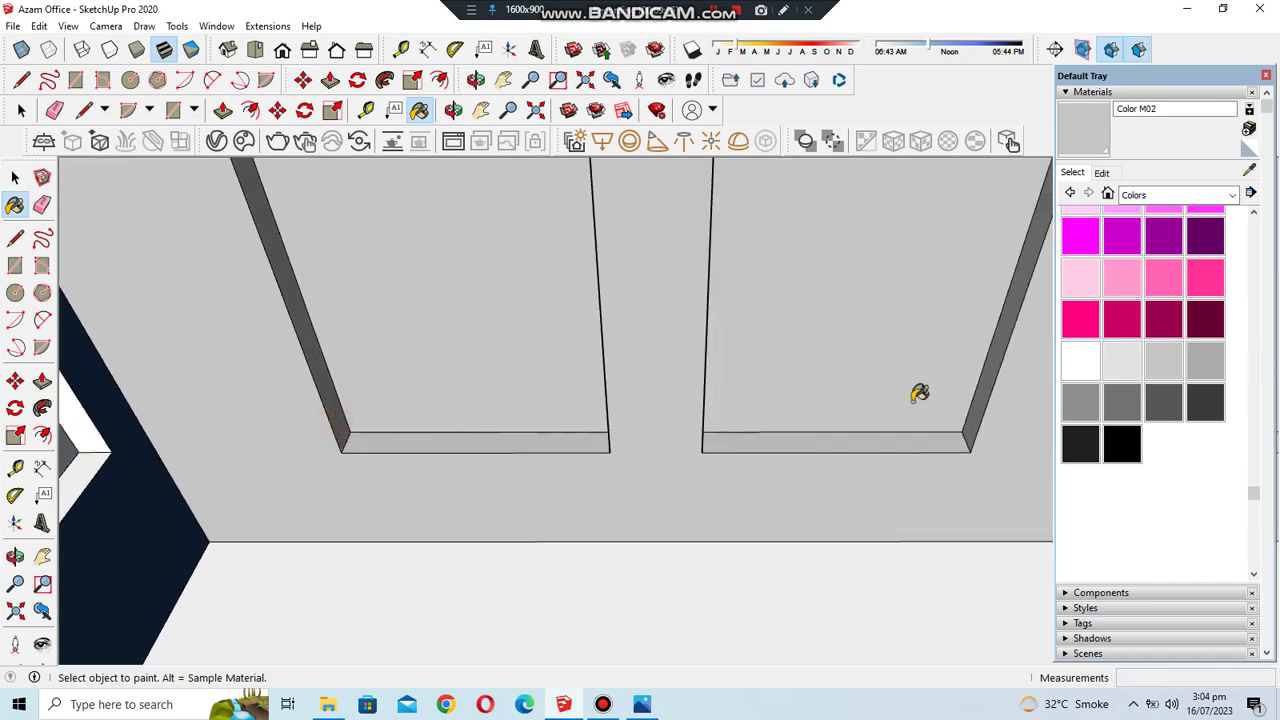
scroll(629, 414, "down", 5)
middle_click_drag(666, 477, 767, 316)
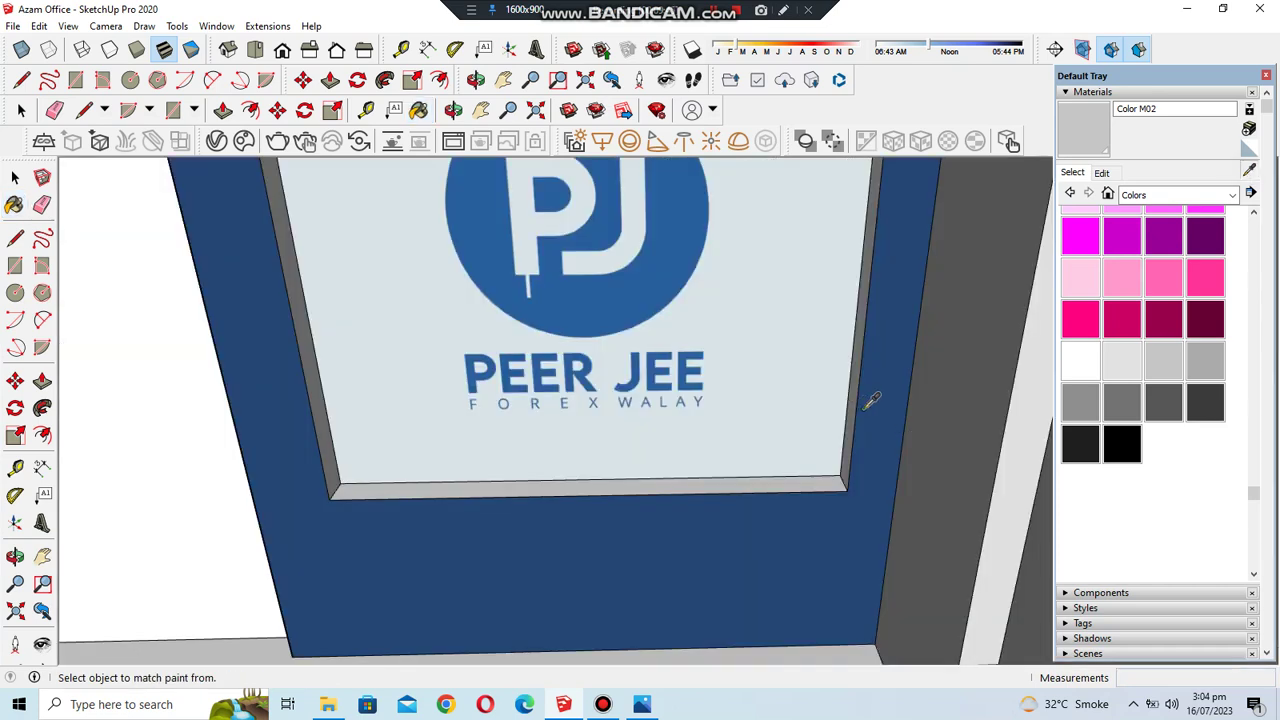
left_click(866, 406, "alt")
- Paint the sign frame's bevels Color I02 and the adjacent left wall Color M02
left_click(793, 476)
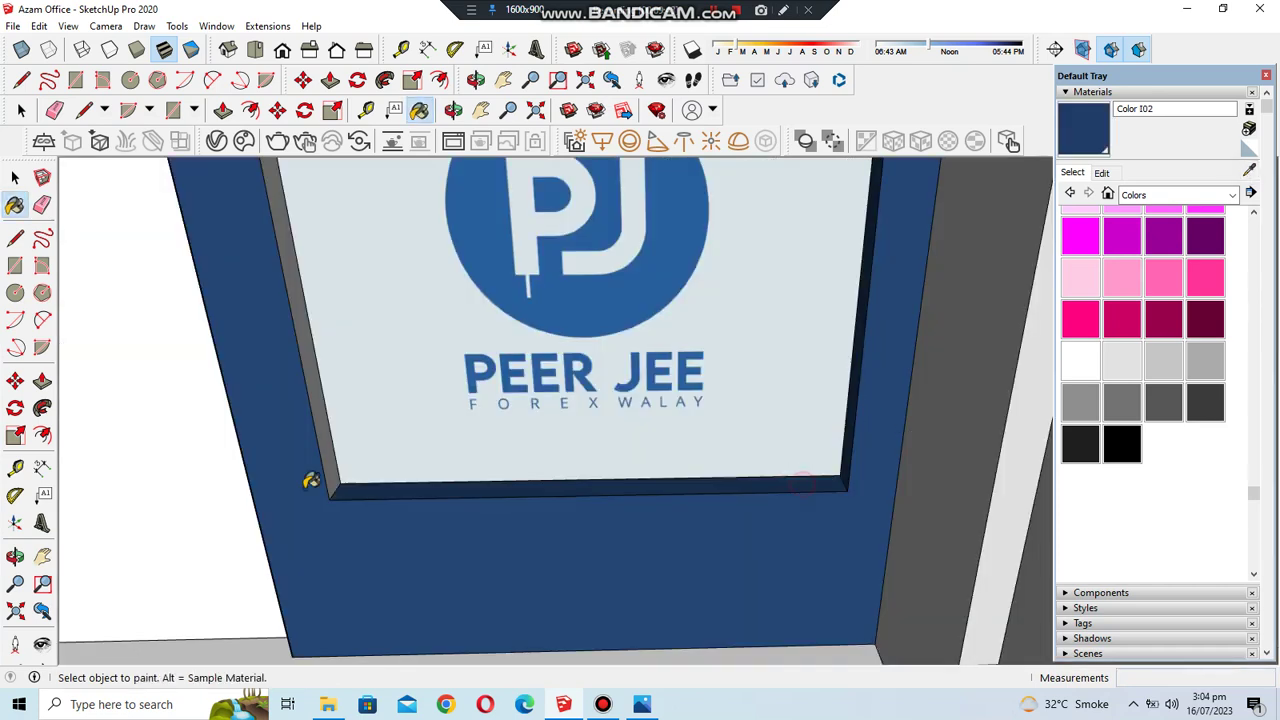
left_click(303, 335)
mouse_move(597, 646)
middle_mouse_down()
mouse_move(666, 257)
mouse_move(623, 294)
mouse_move(640, 300)
middle_mouse_up()
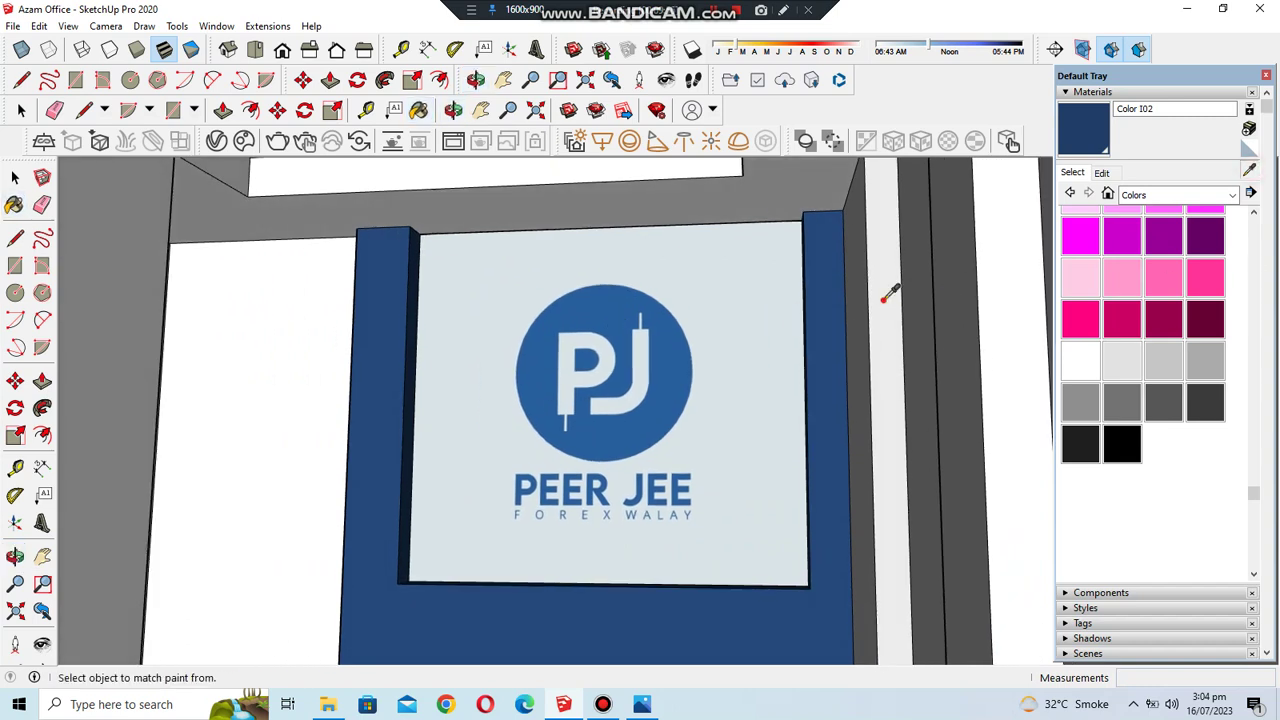
left_click(174, 355, "alt")
left_click(340, 323)
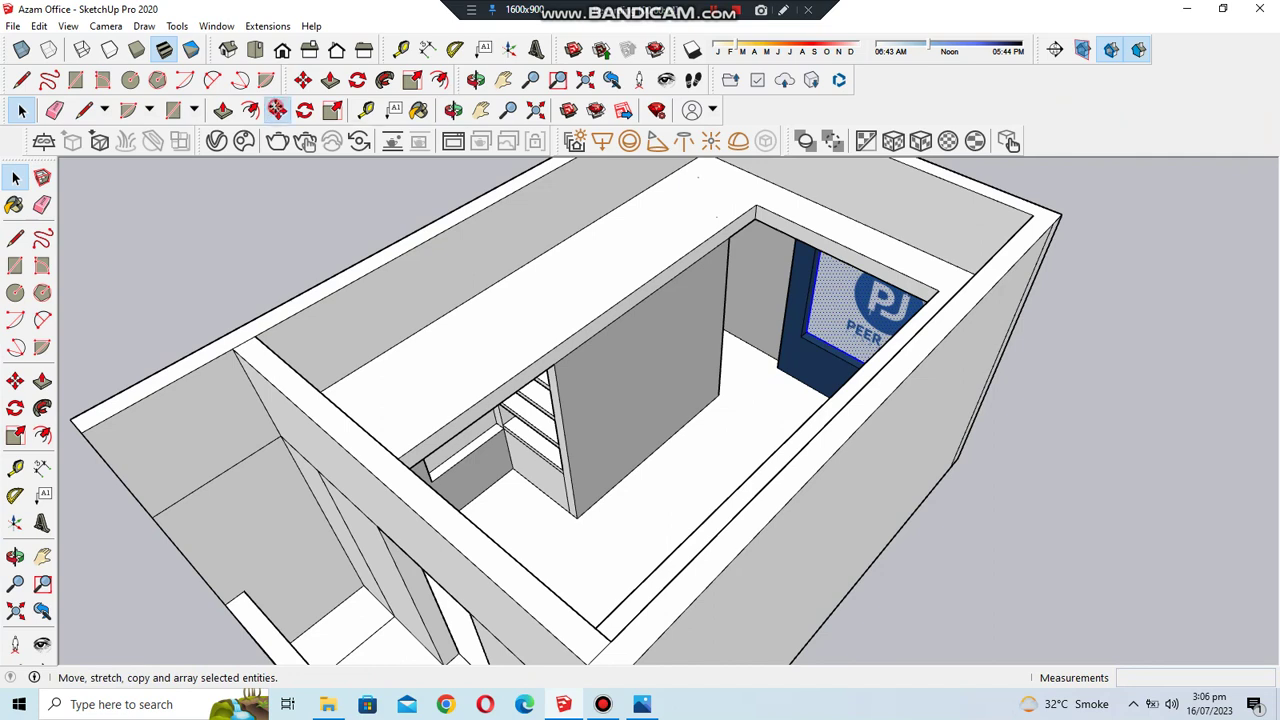
- Start copying the PEER JEE logo sign outside the room with Move and Ctrl
left_click(277, 110)
scroll(829, 290, "down", 5)
key("ctrl")
left_click(805, 298)
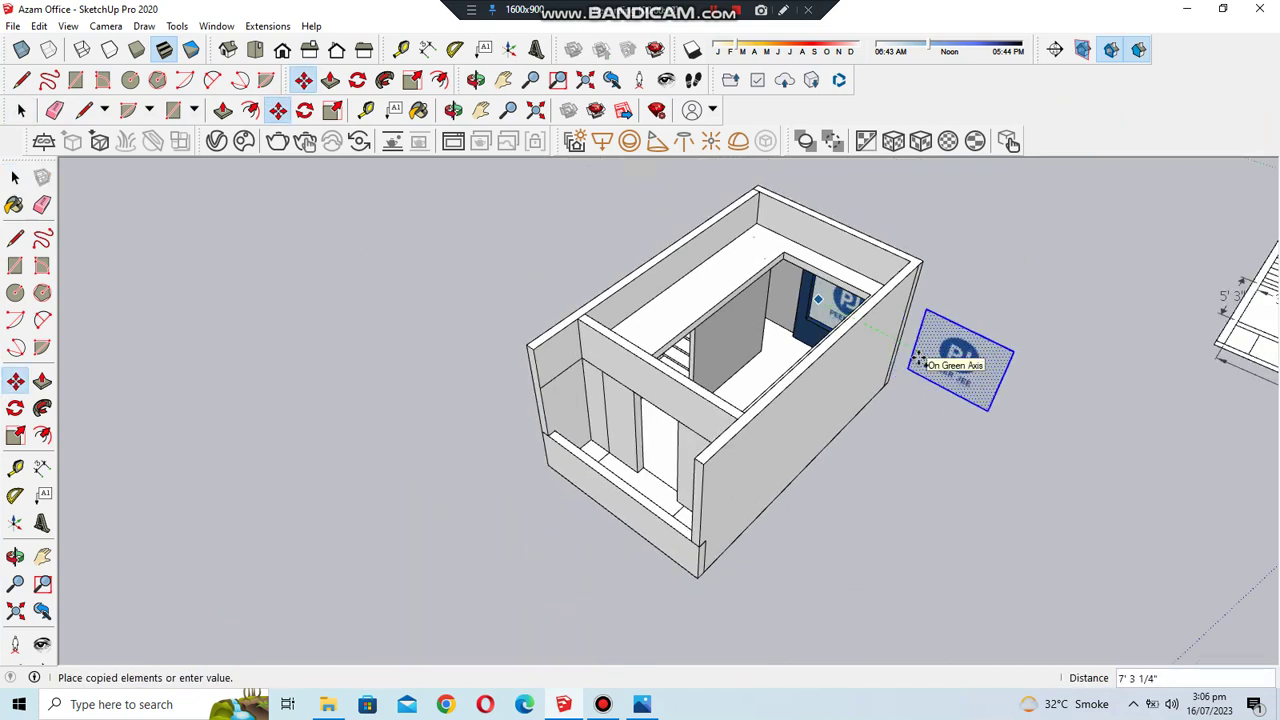
- Drop the logo panel copy outside the room, right beside the box
left_click(918, 362)
left_click(255, 50)
middle_click_drag(806, 389, 813, 408)
left_click(813, 408)
left_click(966, 411)
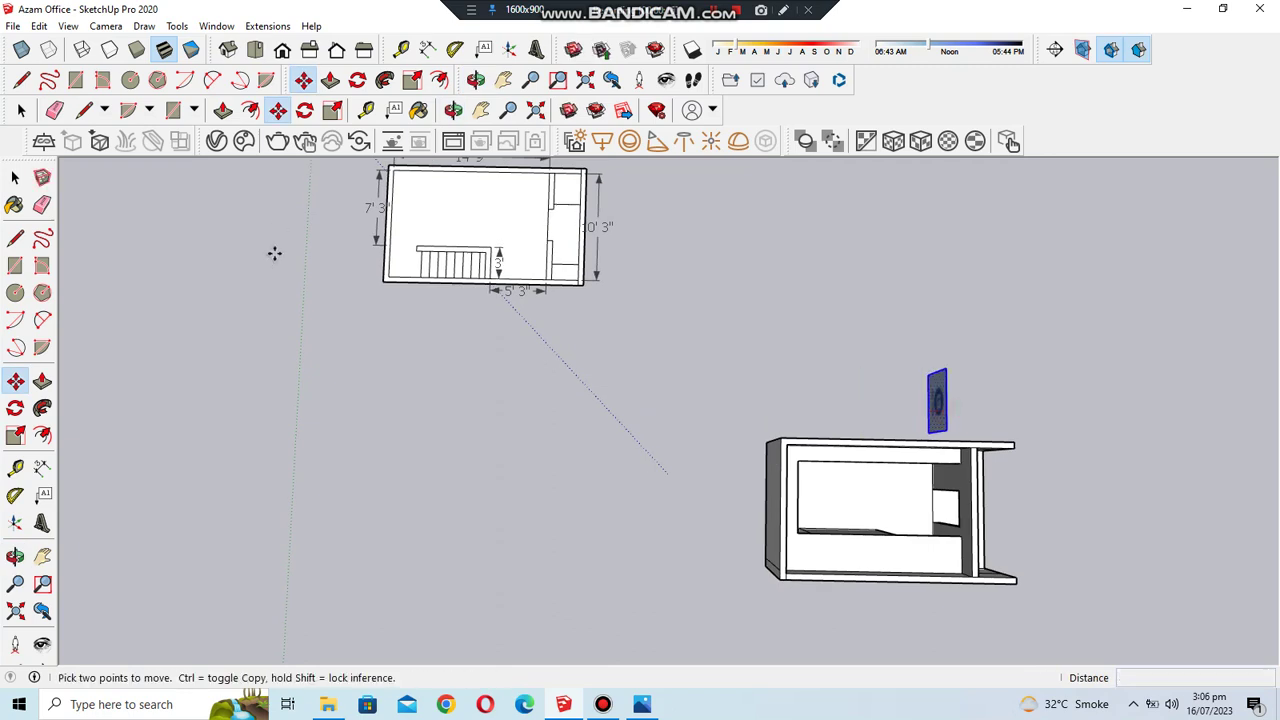
middle_click_drag(274, 251, 661, 497)
scroll(661, 497, "up", 3)
middle_click_drag(794, 363, 331, 414)
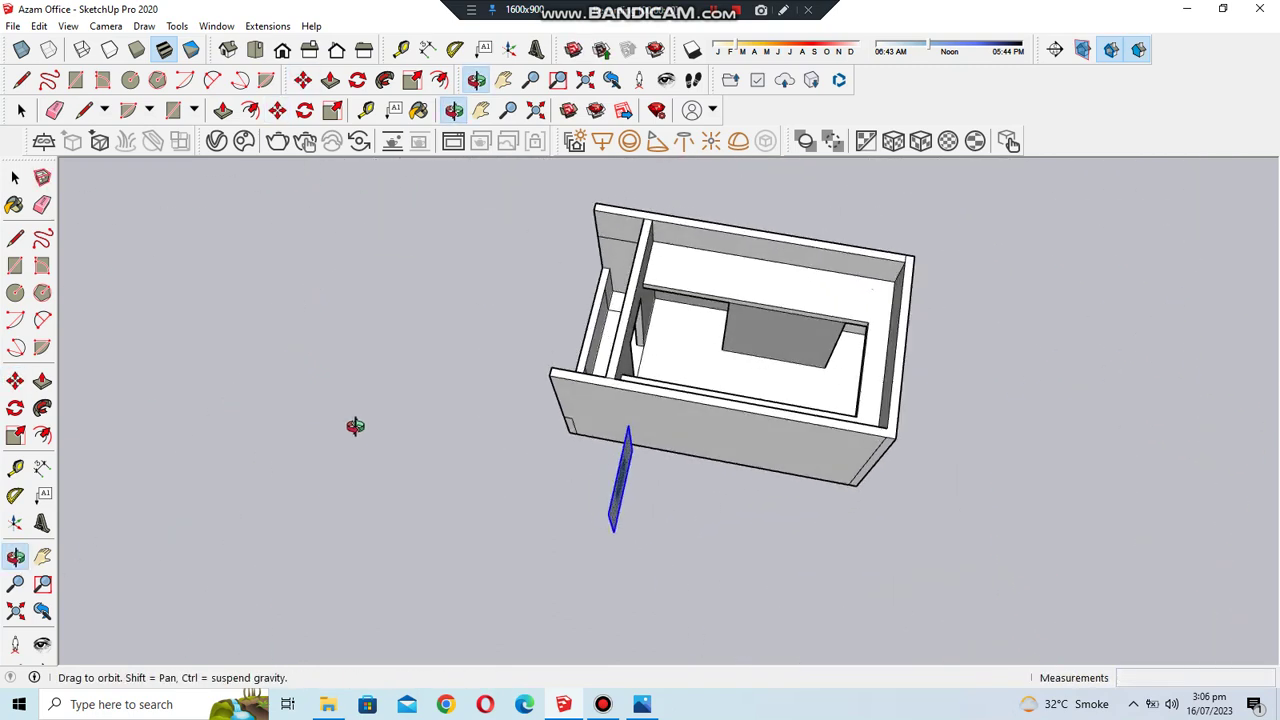
- Rotate the logo panel copy 90° so it lies flat
left_click(305, 110)
scroll(666, 468, "up", 1)
left_click(666, 468)
left_click(640, 490)
left_click(723, 485)
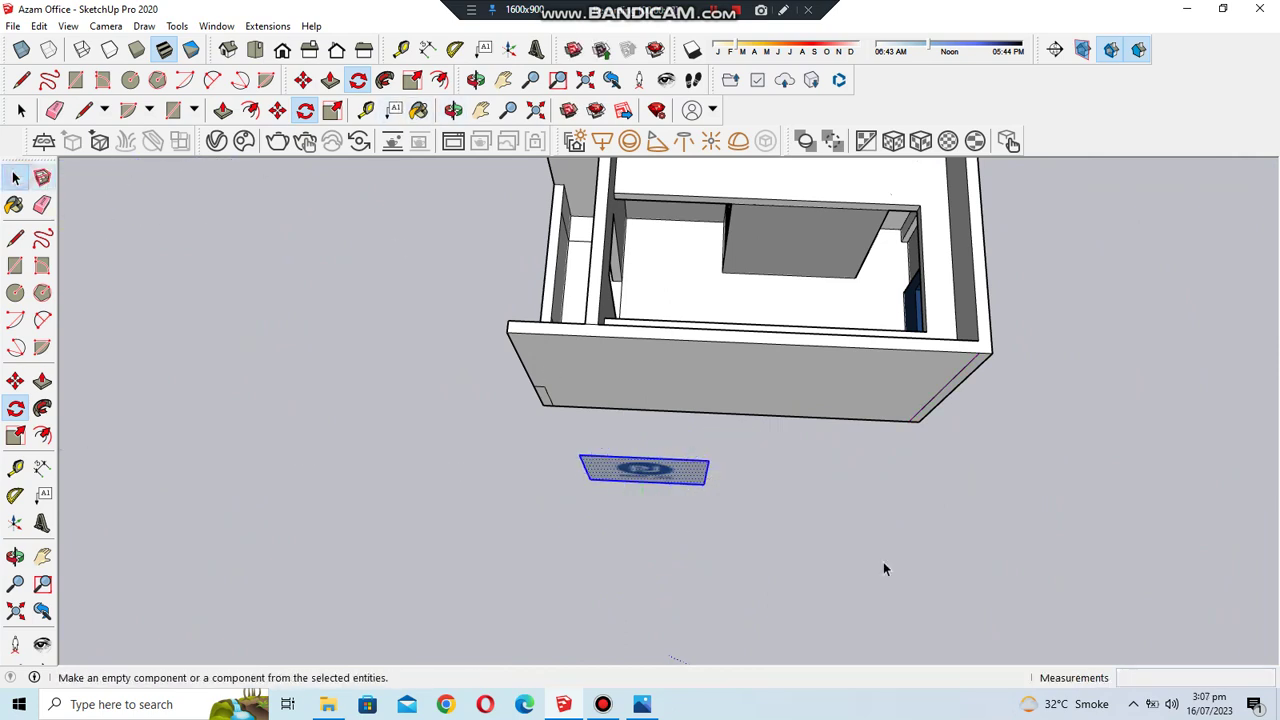
- Make the flat PJ logo panel into a group
key("space")
middle_click_drag(883, 562, 666, 416)
scroll(666, 416, "up", 3)
right_click(688, 234)
left_click(748, 372)
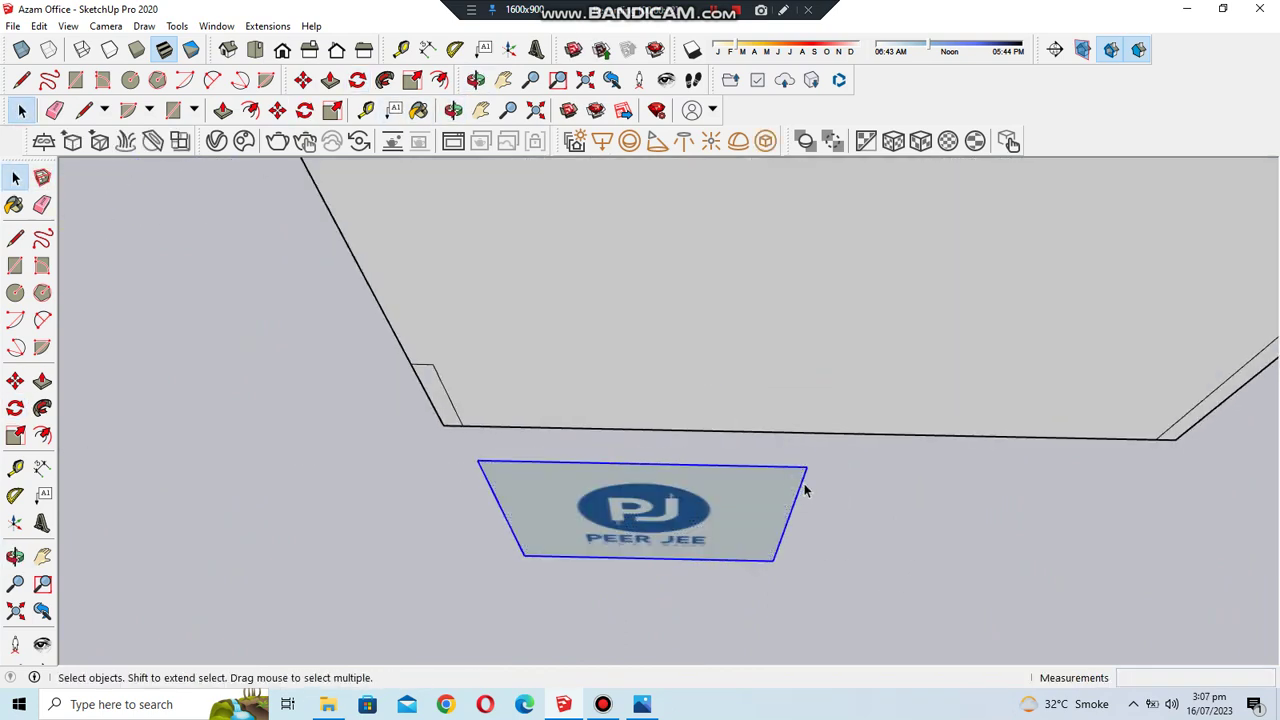
- Scale the grouped panel from a corner grip down to about 0.62
key("s")
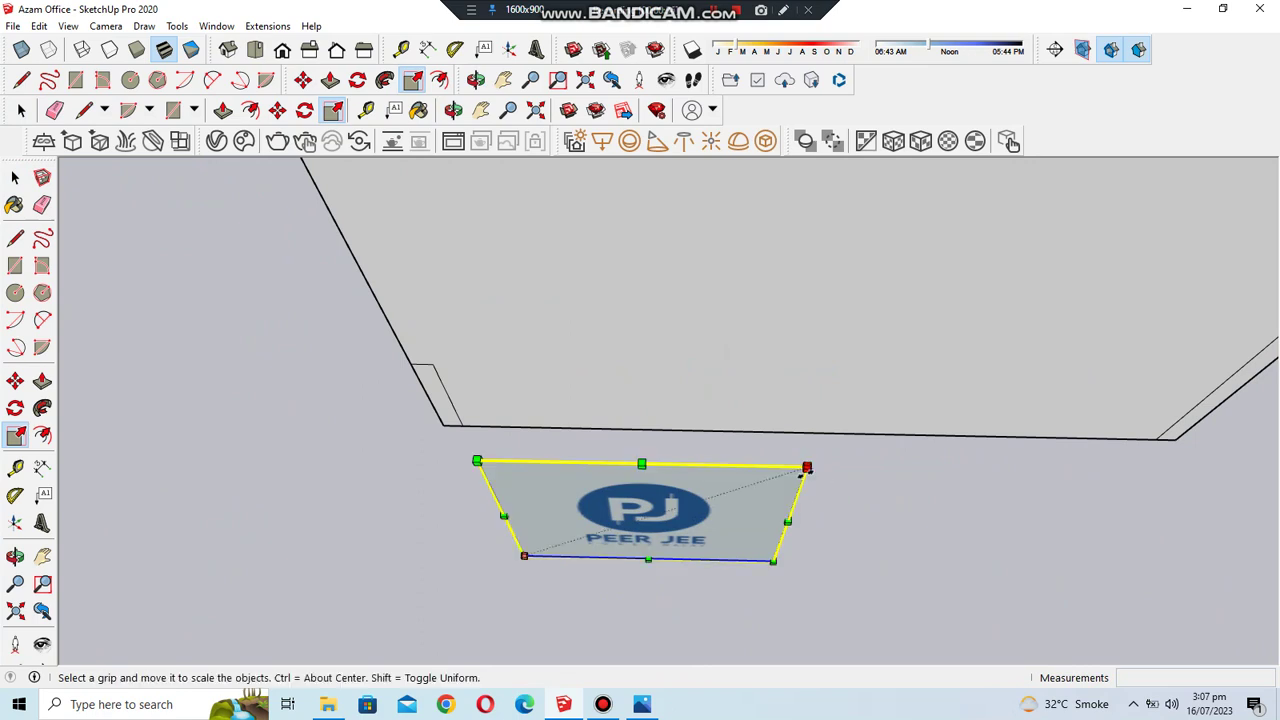
left_click(806, 466)
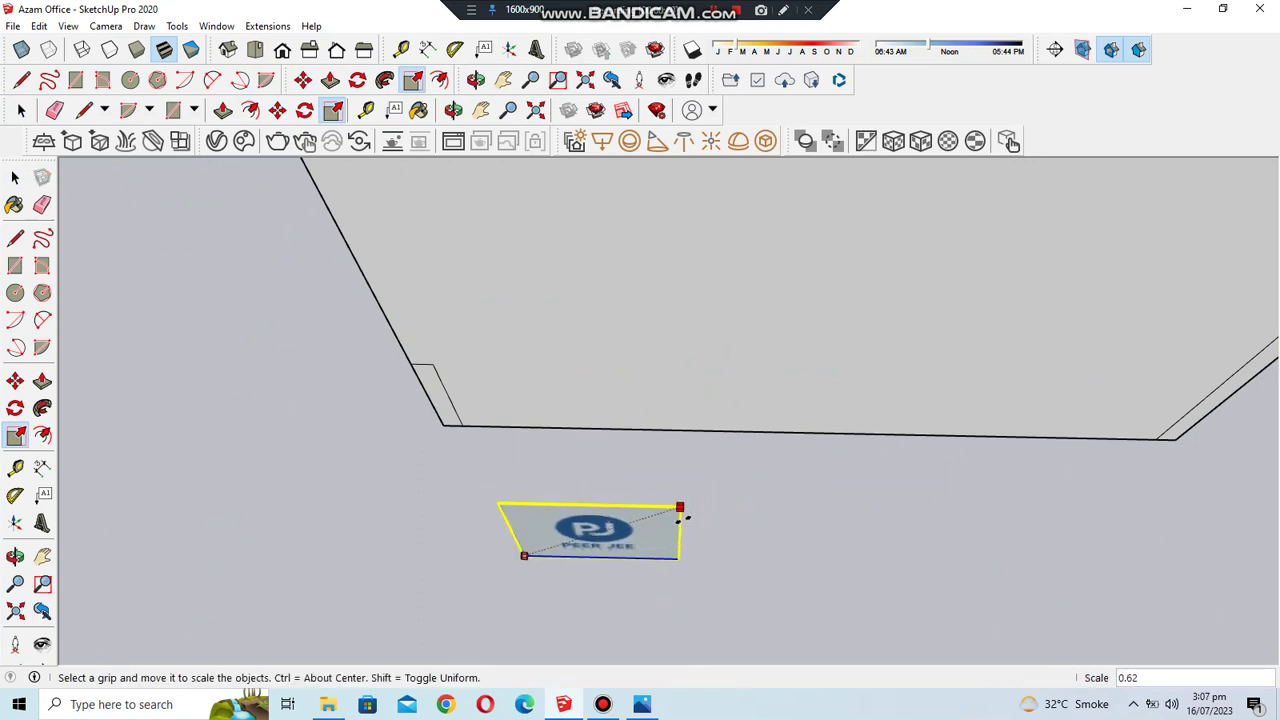
left_click(680, 507)
- In Top view, pick up the scaled panel with Move to bring it indoors
left_click(255, 49)
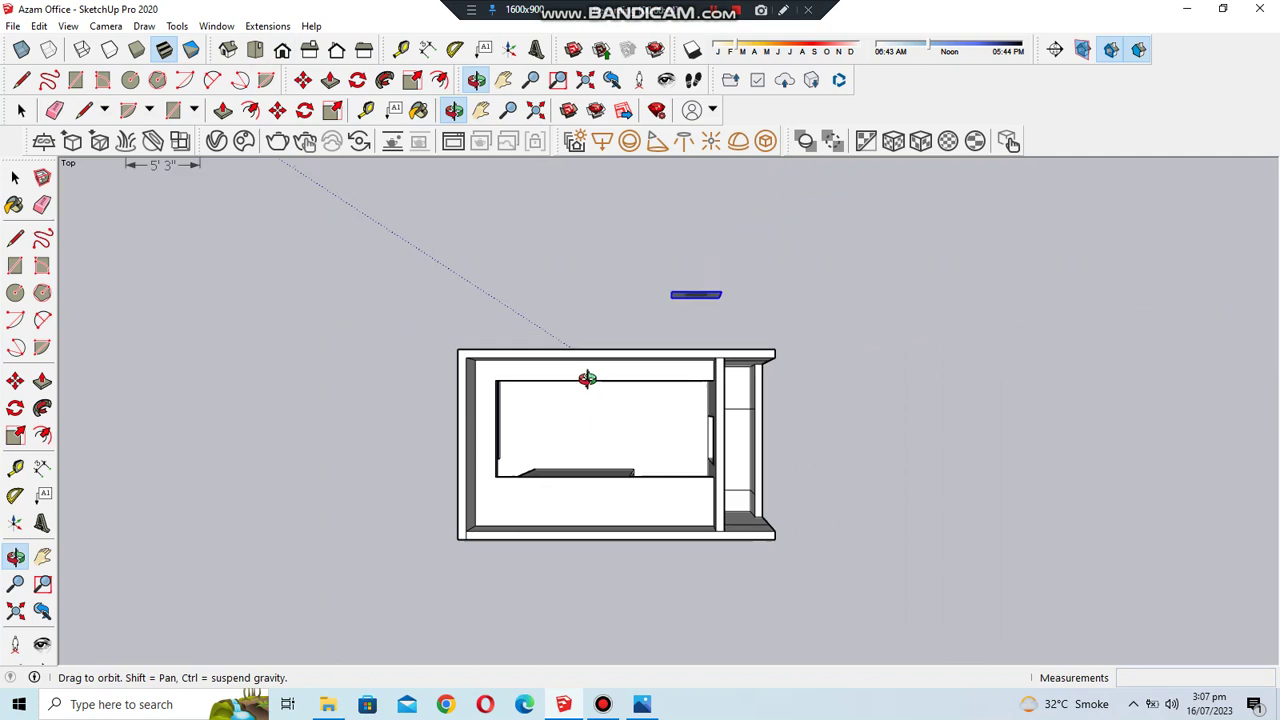
key("m")
scroll(761, 315, "up", 2)
left_click(761, 315)
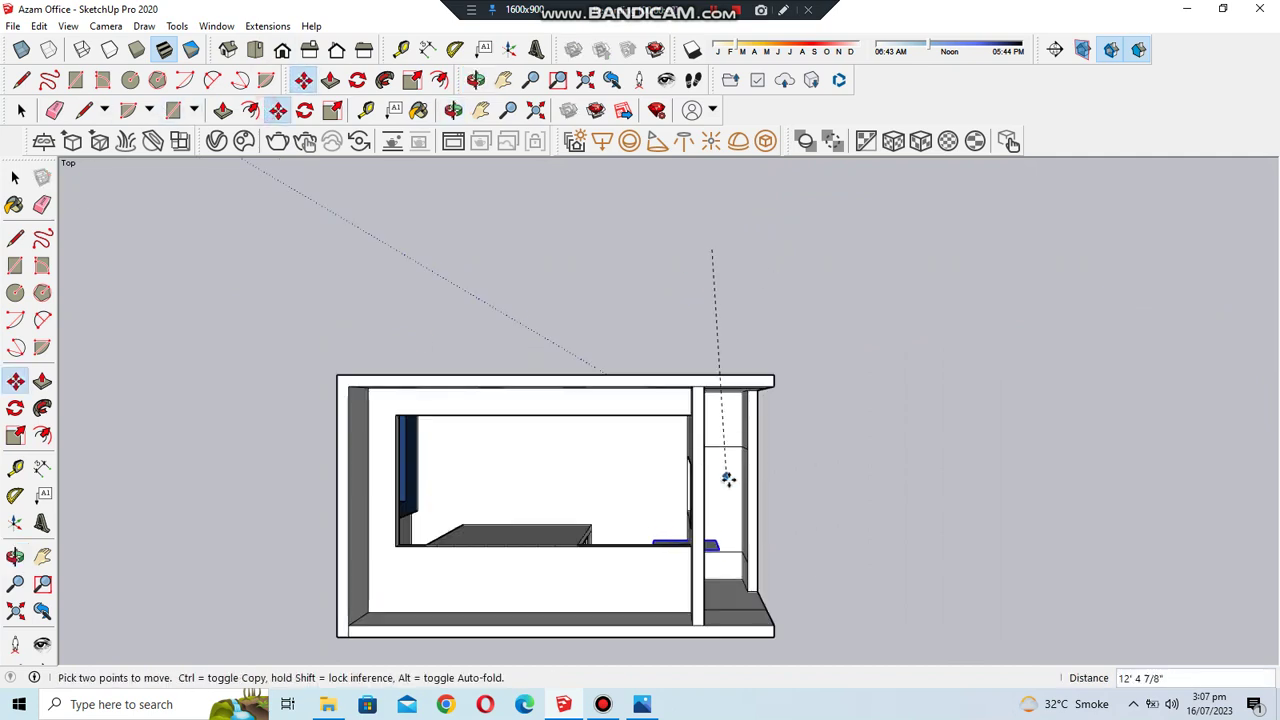
- Orbit and zoom into a 3D perspective to check the logo panel's placement below the shelf
scroll(750, 428, "up", 3)
scroll(743, 506, "up", 3)
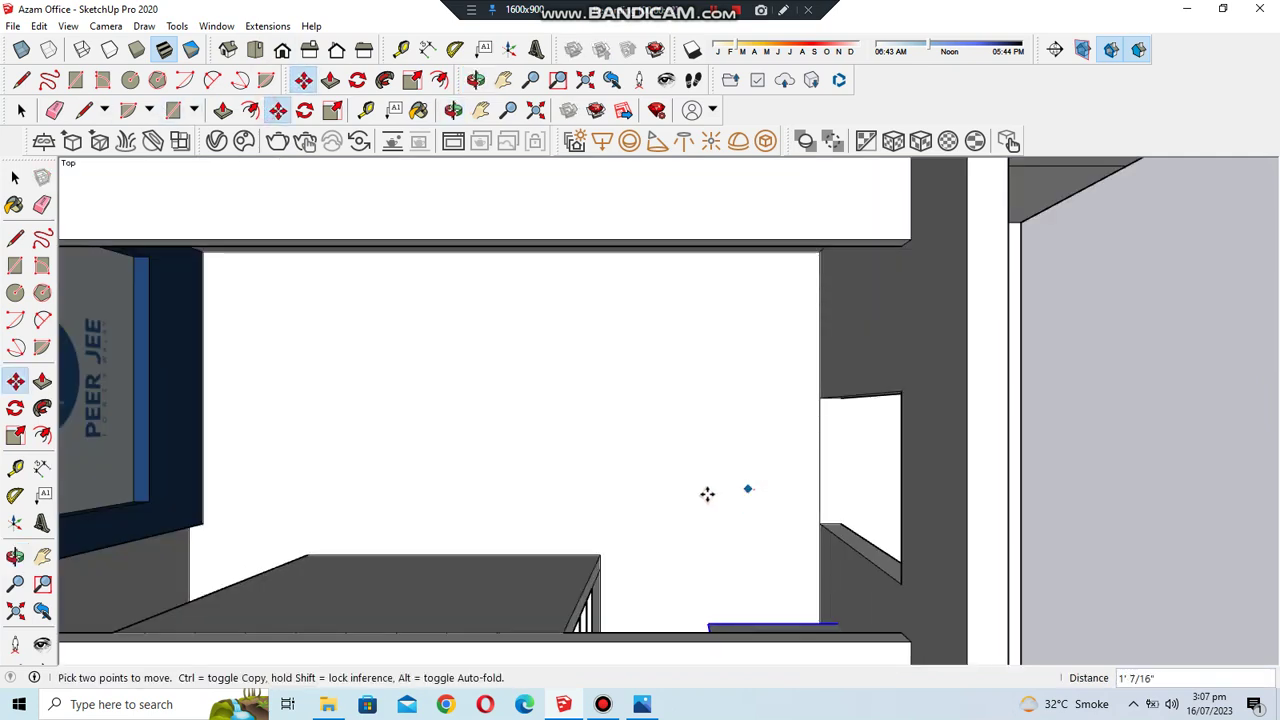
scroll(737, 351, "down", 5)
key("o")
mouse_move(420, 489)
left_mouse_down()
mouse_move(771, 457)
mouse_move(762, 257)
mouse_move(752, 417)
left_mouse_up()
scroll(480, 369, "up", 5)
scroll(762, 257, "up", 3)
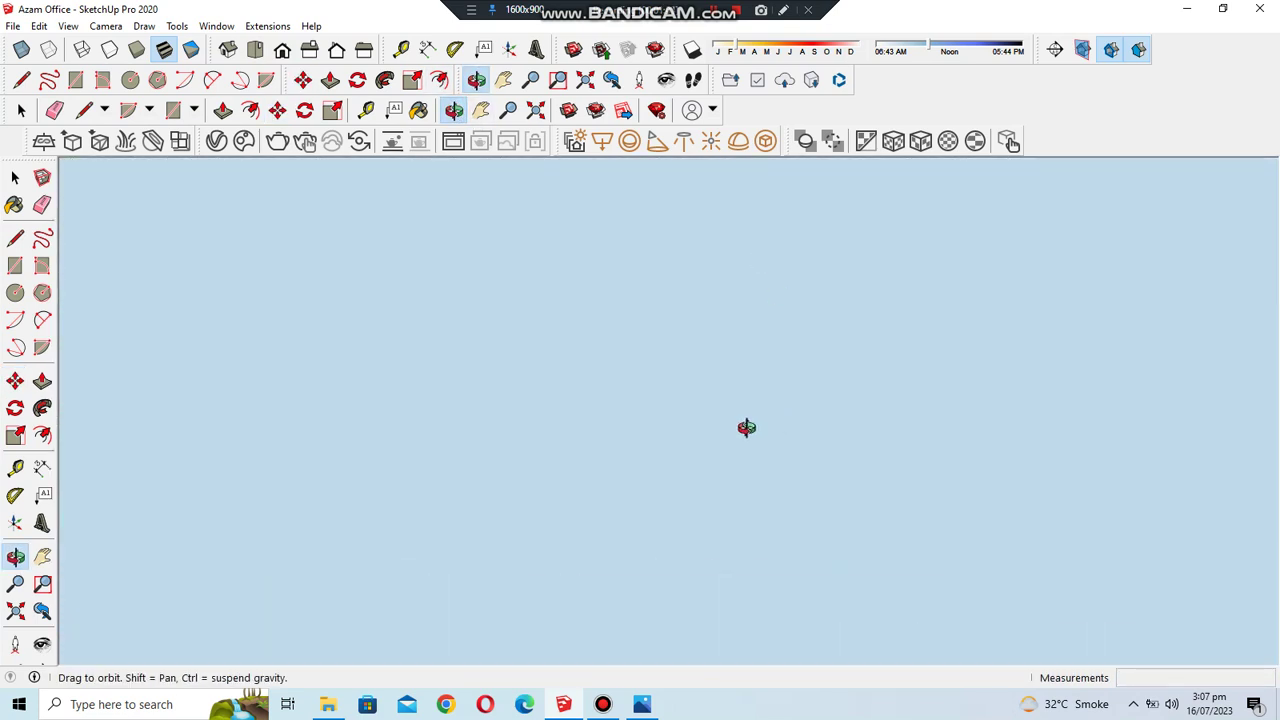
scroll(752, 417, "up", 2)
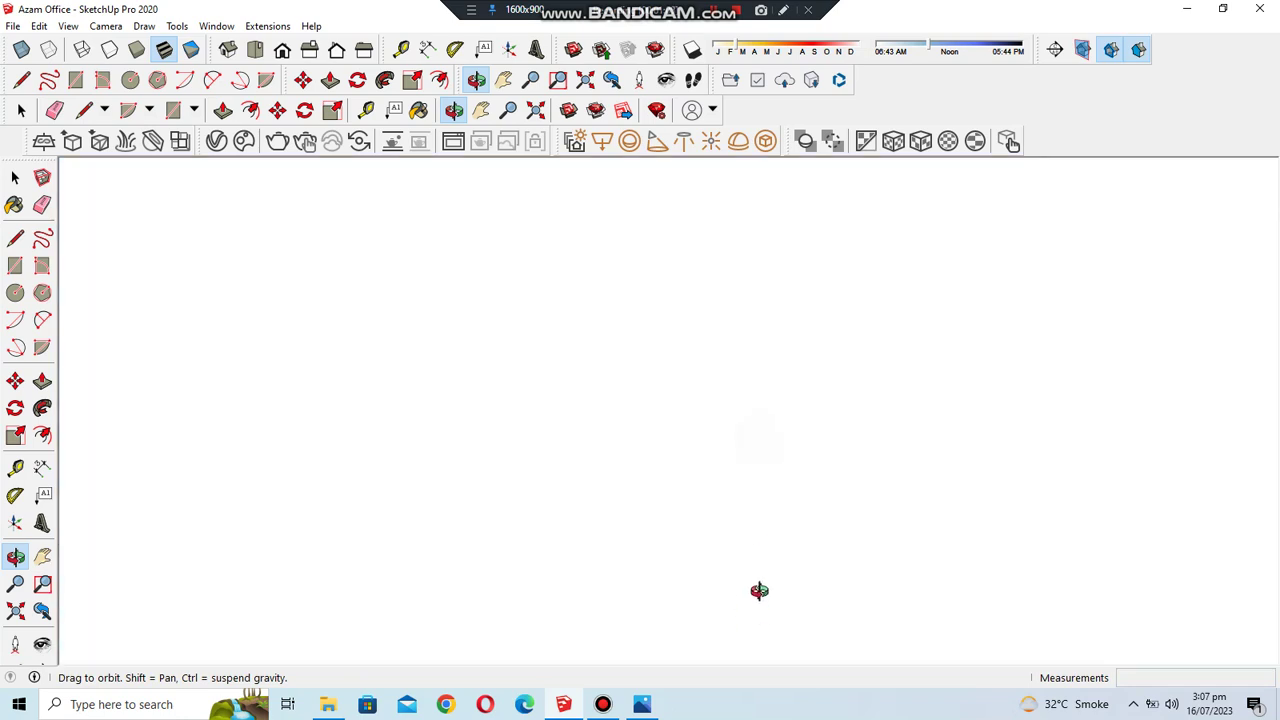
- Return to Top view, orbit to inspect the room's left side, and deselect the panel
left_click(254, 60)
scroll(631, 323, "down", 3)
mouse_move(631, 323)
left_mouse_down()
mouse_move(709, 503)
mouse_move(559, 429)
mouse_move(589, 389)
mouse_move(726, 397)
mouse_move(600, 436)
mouse_move(569, 429)
left_mouse_up()
scroll(646, 363, "up", 3)
scroll(700, 314, "up", 1)
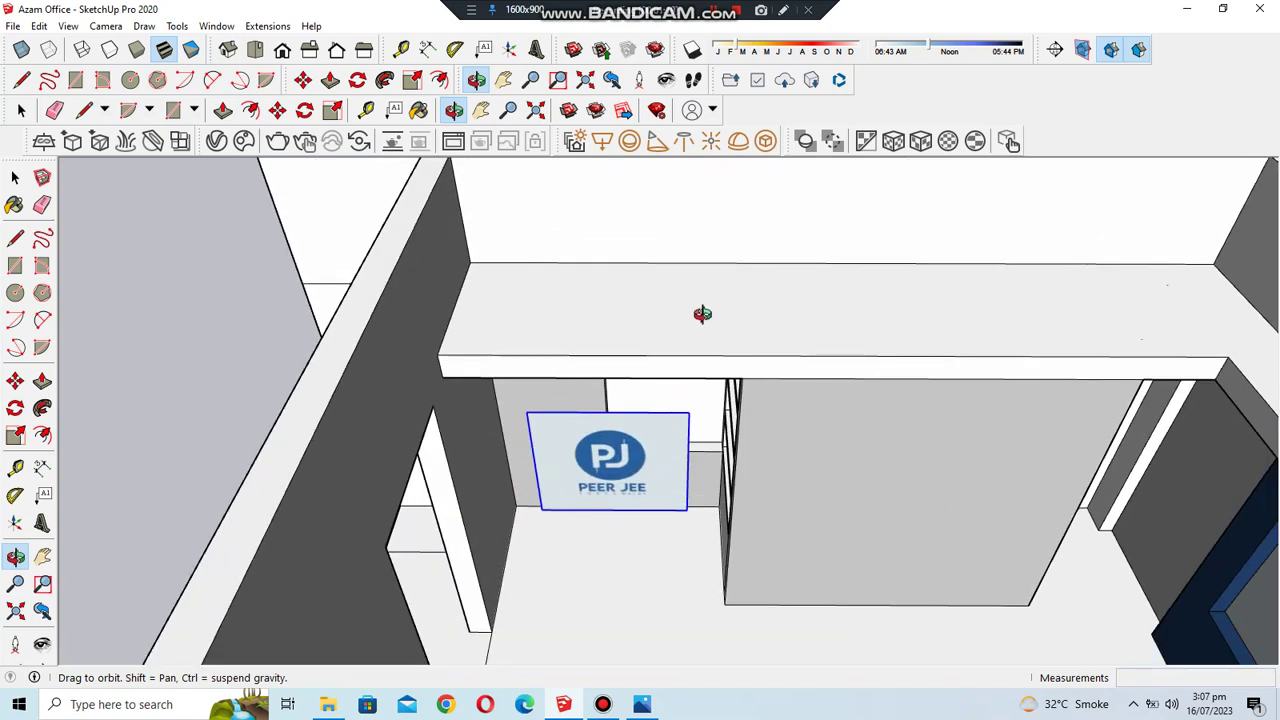
scroll(607, 325, "down", 5)
left_click_drag(607, 325, 228, 249)
left_click(459, 288)
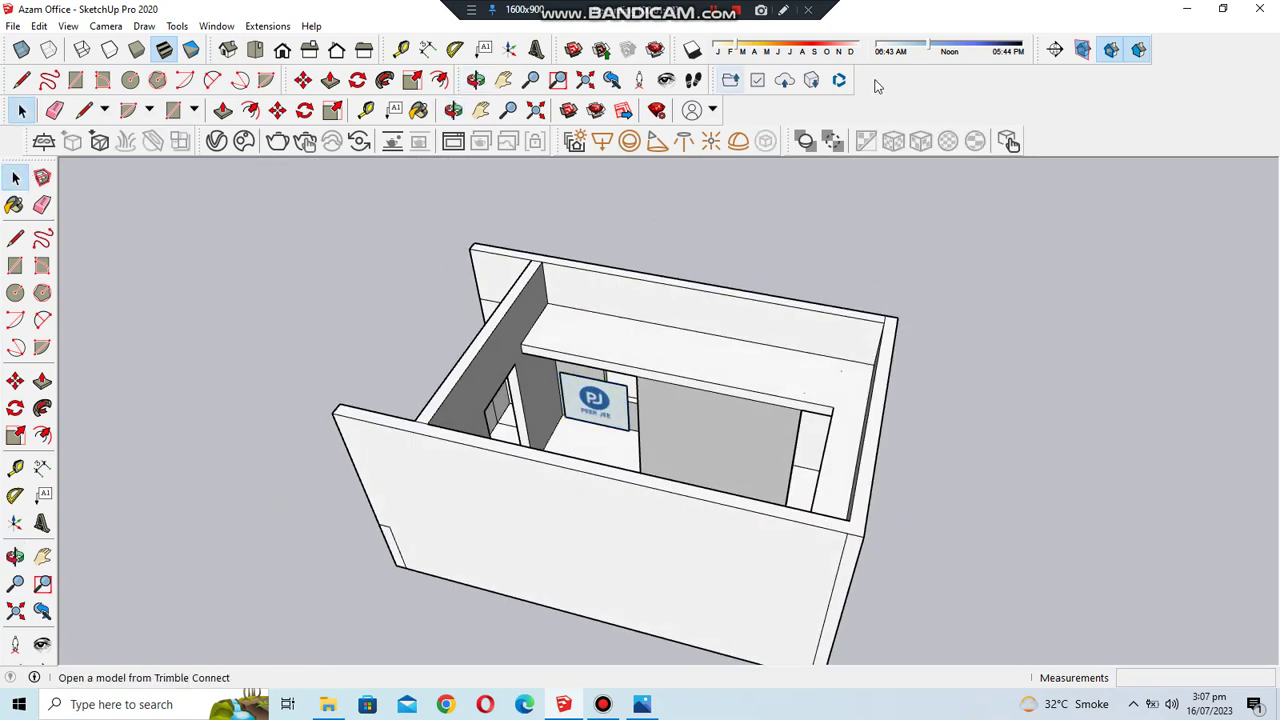
- Place a section plane with the default name on the front wall and push it back into the room
left_click(1081, 52)
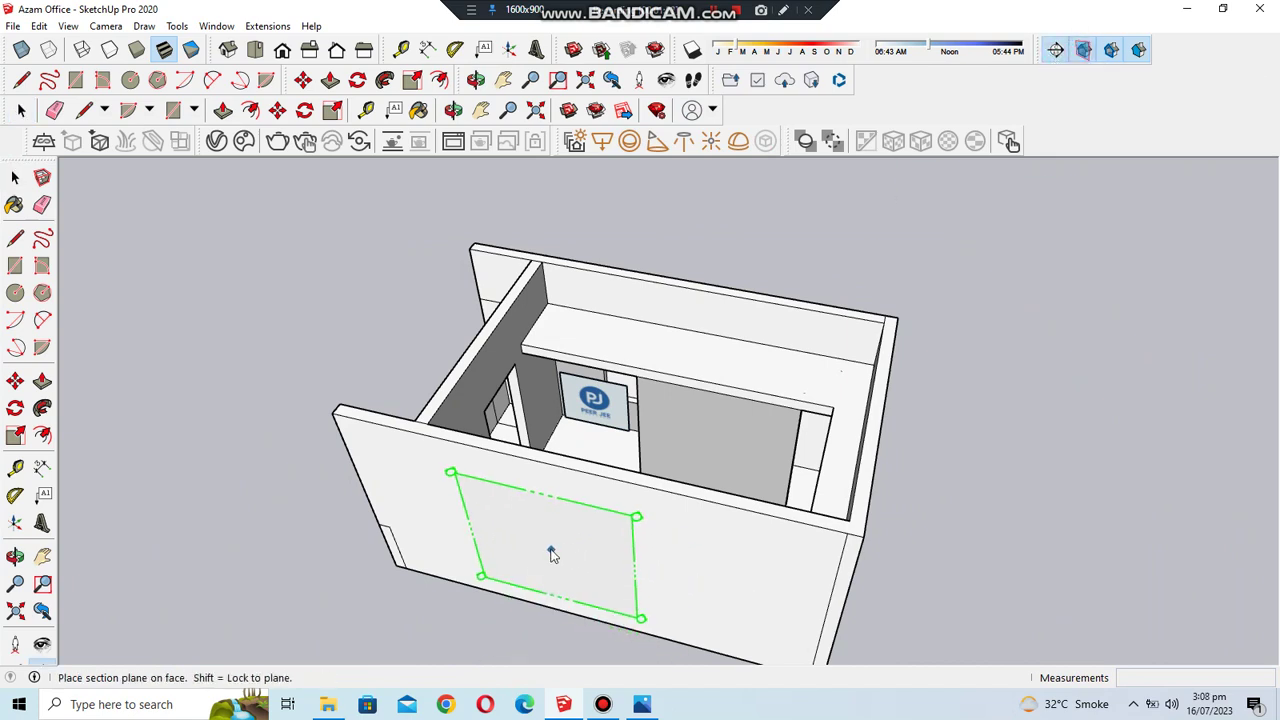
left_click(548, 548)
left_click(752, 398)
left_click(237, 317)
left_click(233, 342)
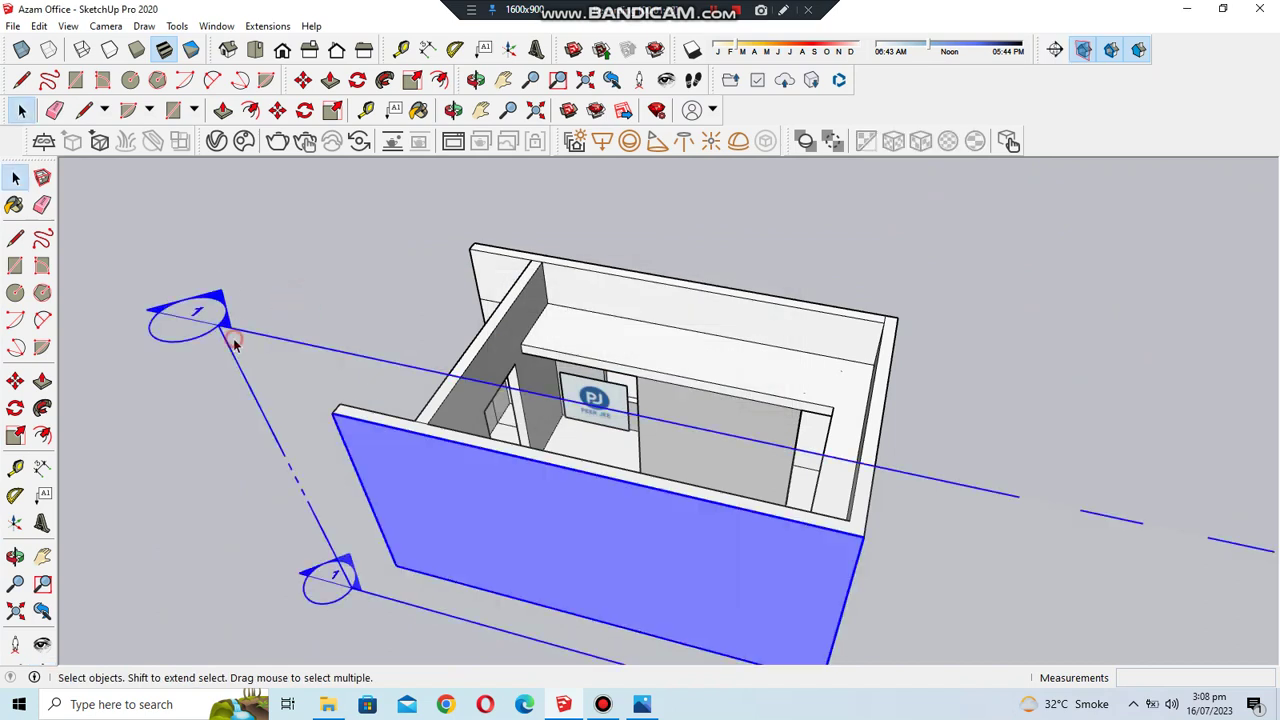
left_click(279, 109)
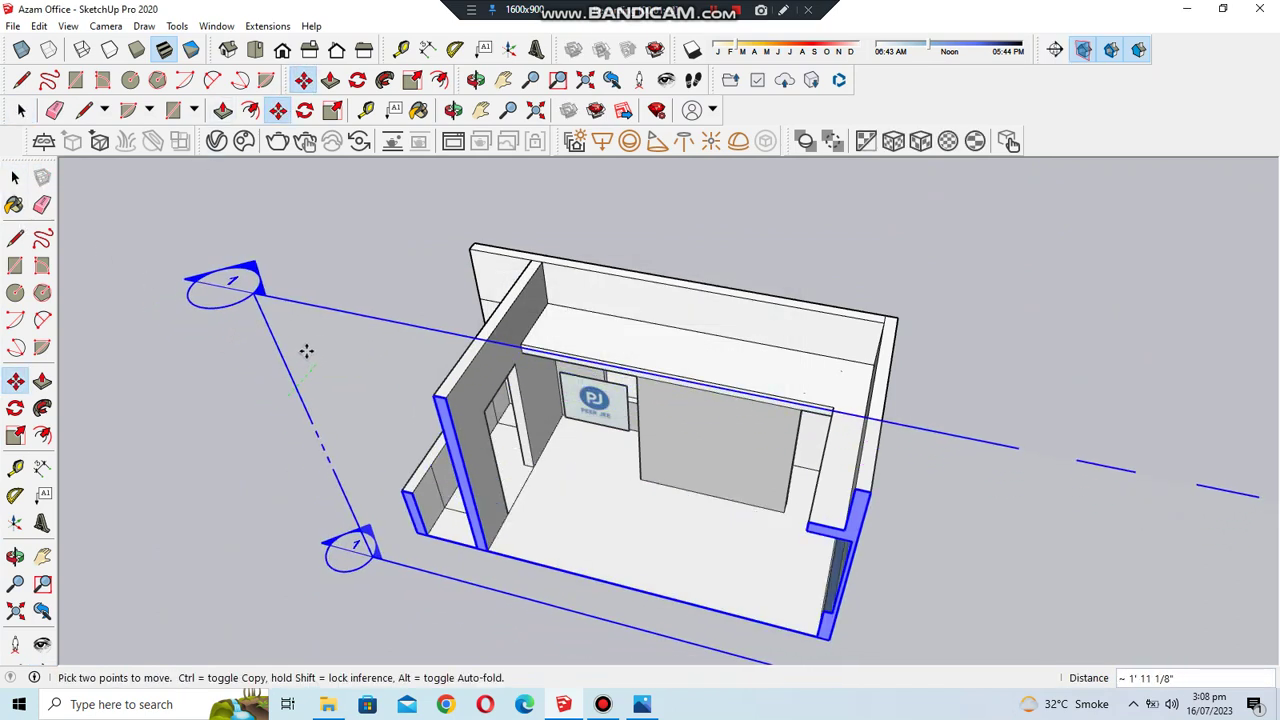
left_click_drag(293, 384, 257, 344)
- Hide the section plane, then view the model from Front and then Back
left_click(15, 178)
right_click(314, 345)
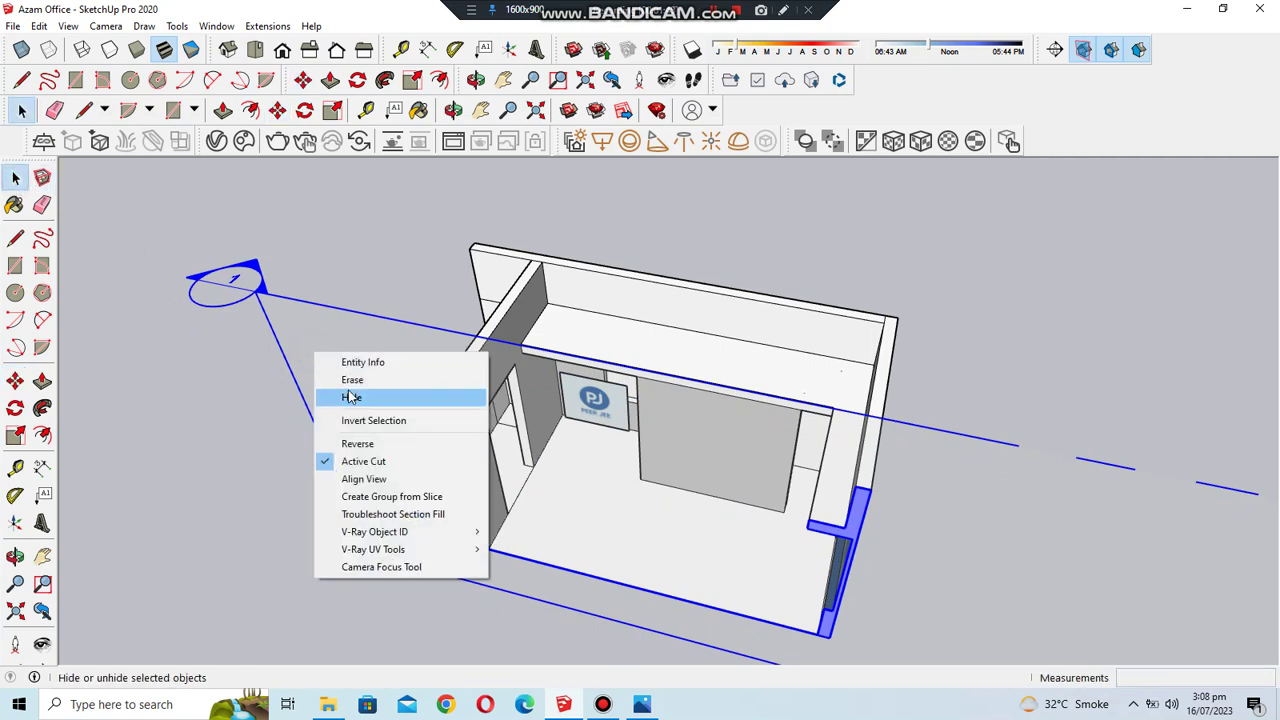
left_click(352, 378)
left_click(282, 50)
left_click(337, 50)
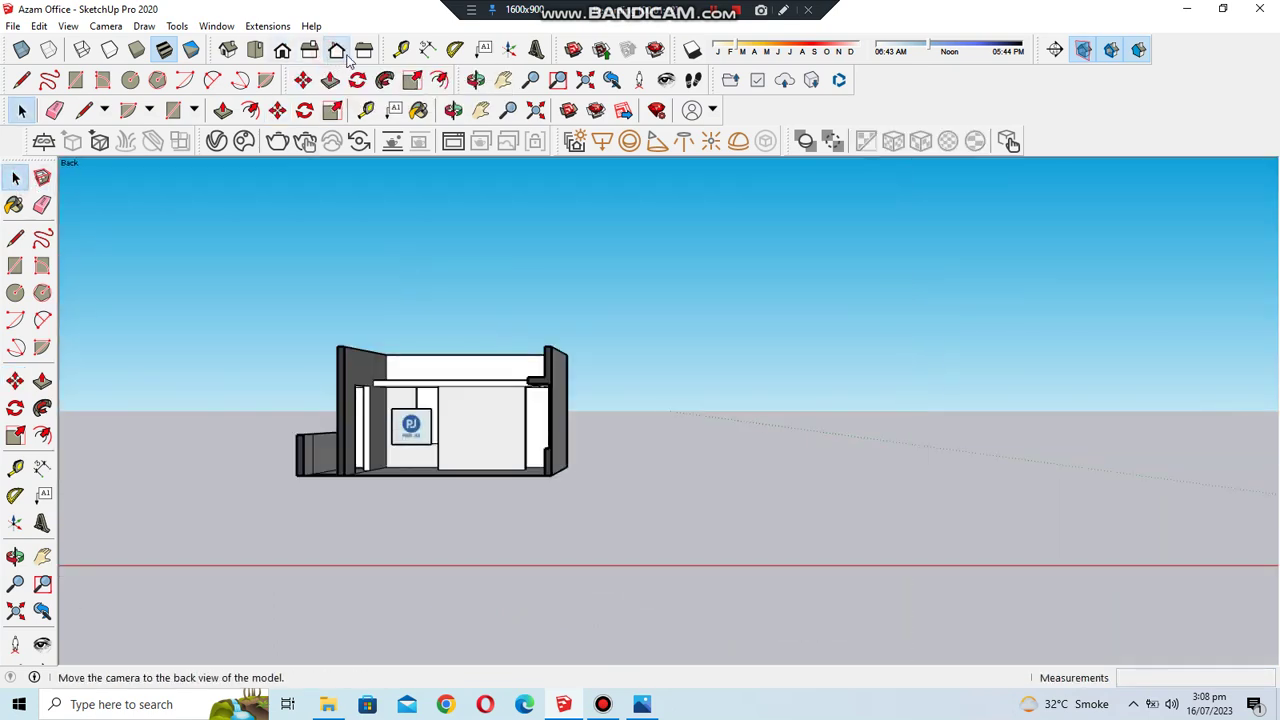
scroll(290, 486, "up", 3)
- Scale the PEER JEE logo panel down to 0.67
scroll(628, 468, "up", 5)
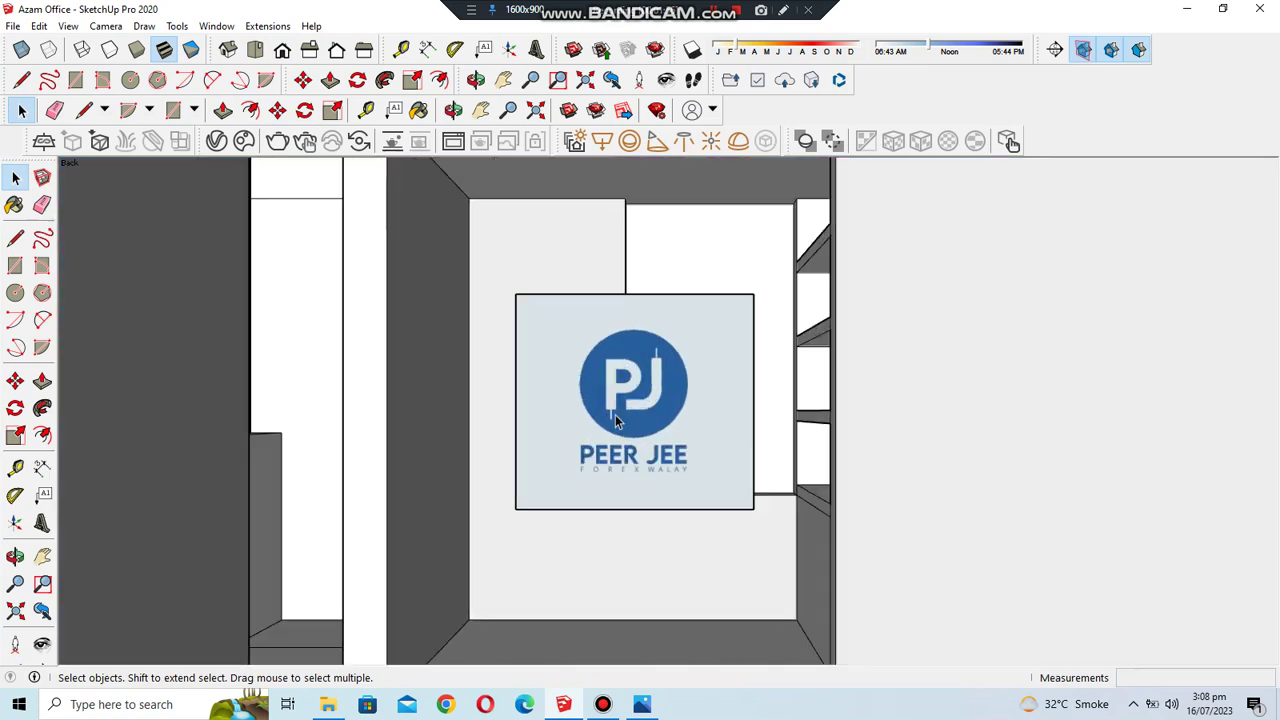
scroll(673, 276, "up", 2)
scroll(651, 406, "down", 2)
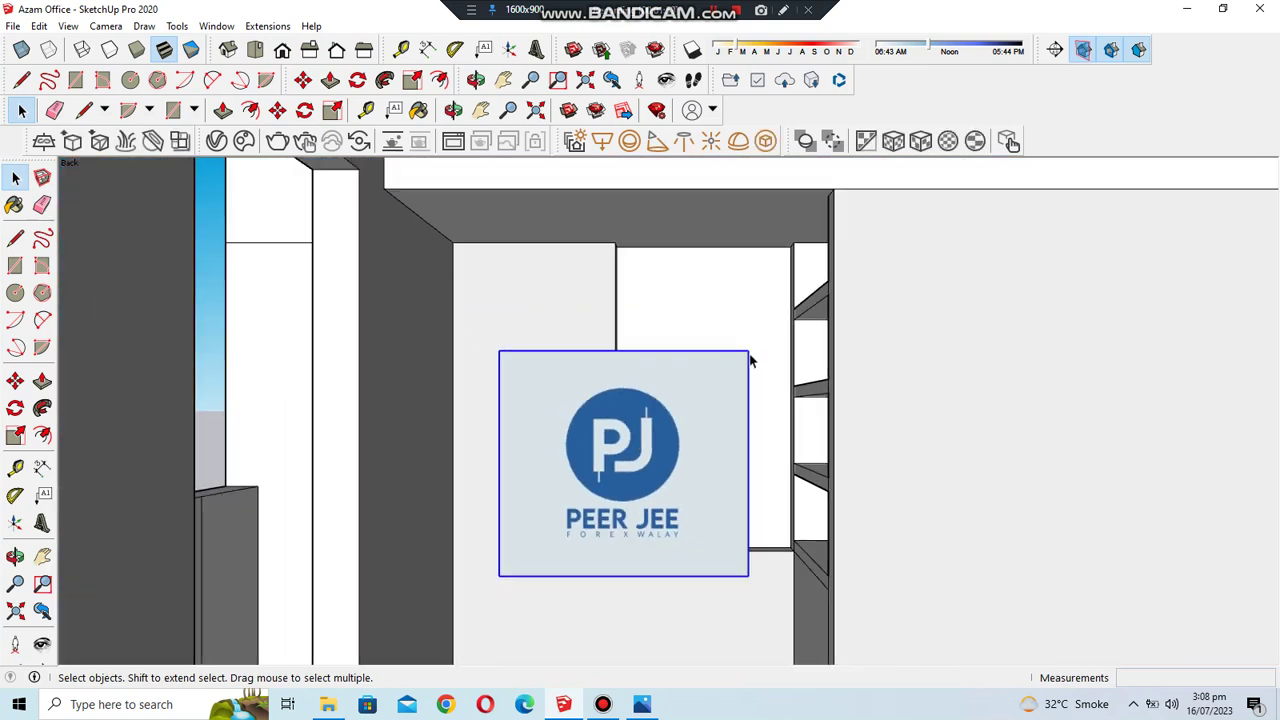
key("s")
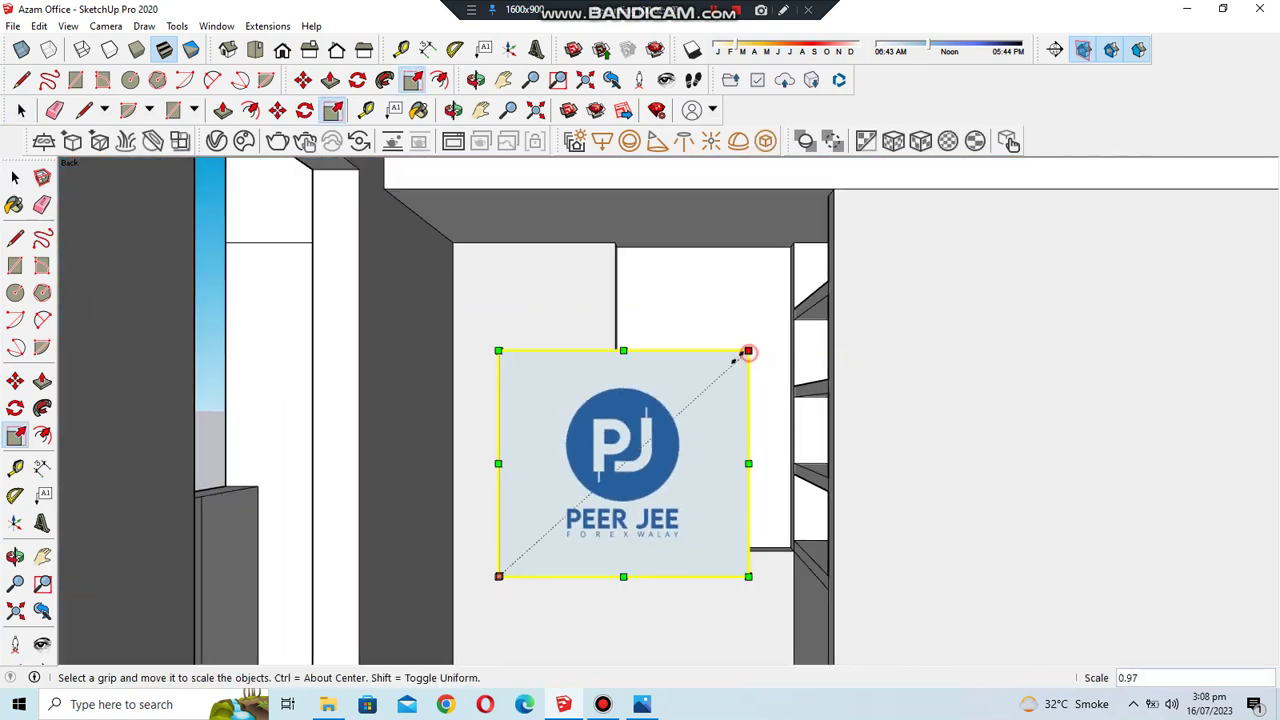
left_click_drag(748, 351, 665, 425)
- Move the logo panel rightward against the edge, then shift it again from a floor point
key("m")
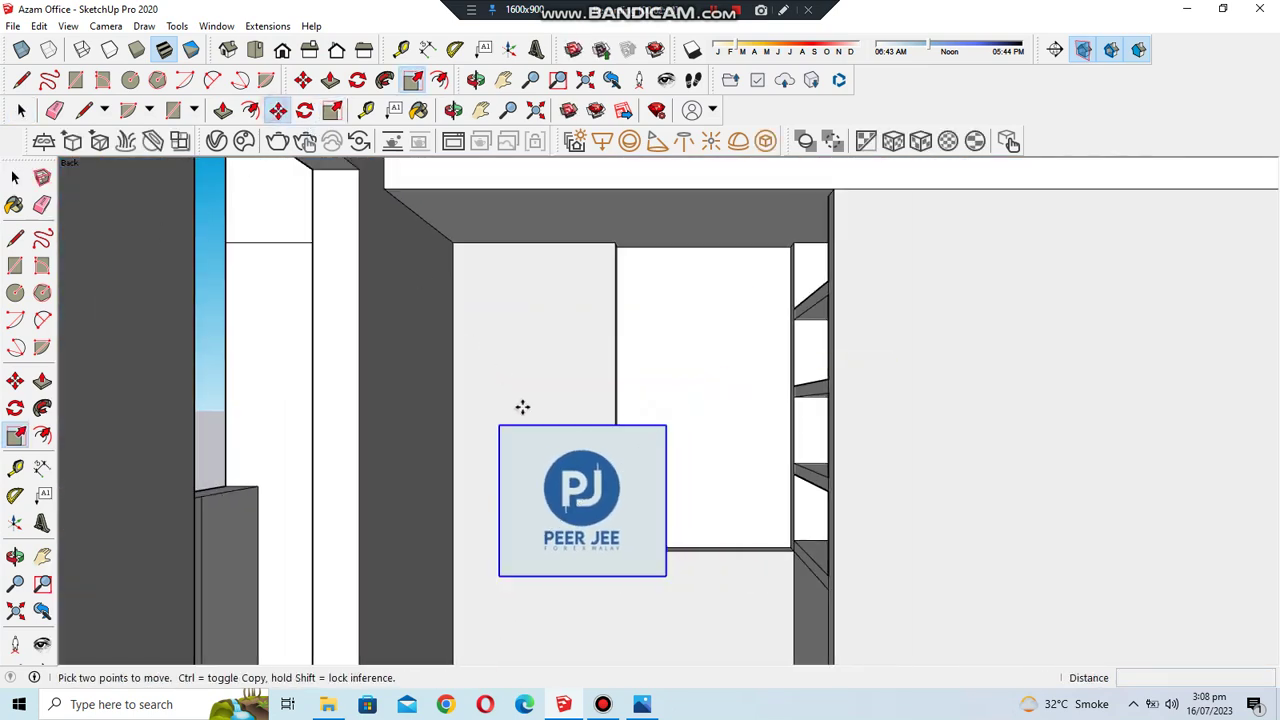
left_click(541, 407)
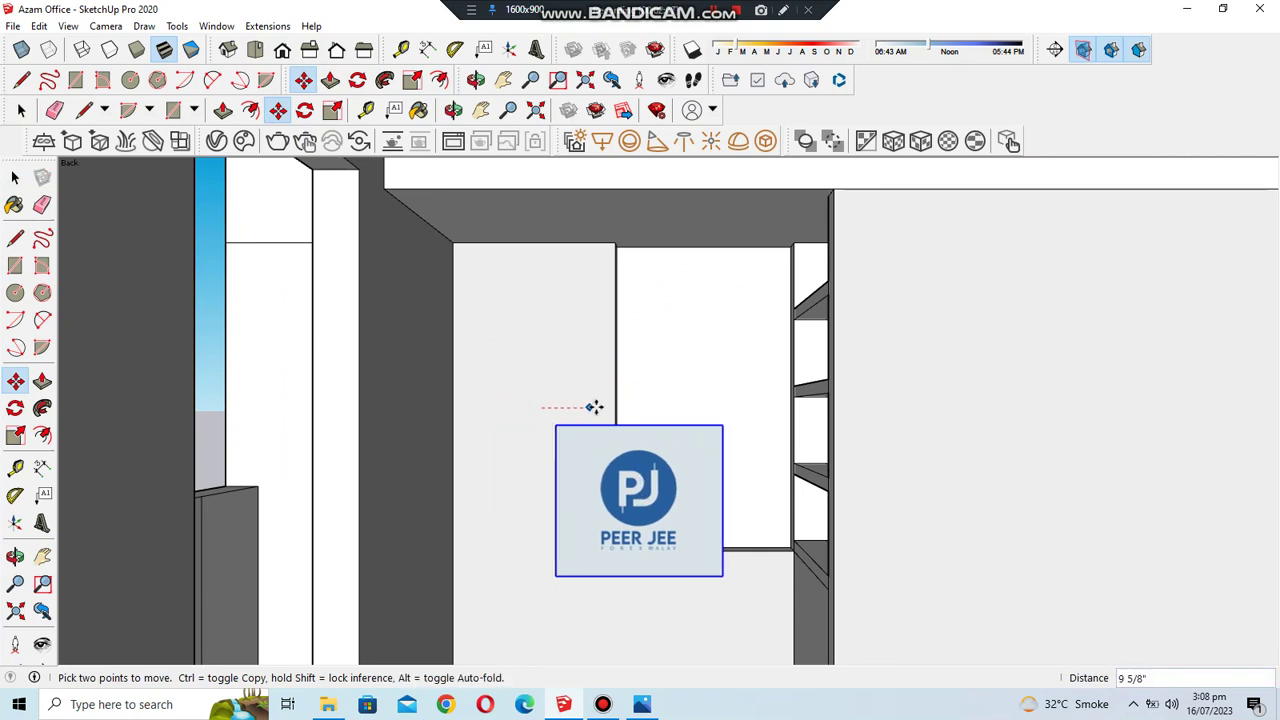
left_click(667, 408)
mouse_move(574, 205)
middle_mouse_down()
mouse_move(586, 406)
mouse_move(629, 291)
mouse_move(606, 271)
mouse_move(554, 285)
mouse_move(494, 590)
middle_mouse_up()
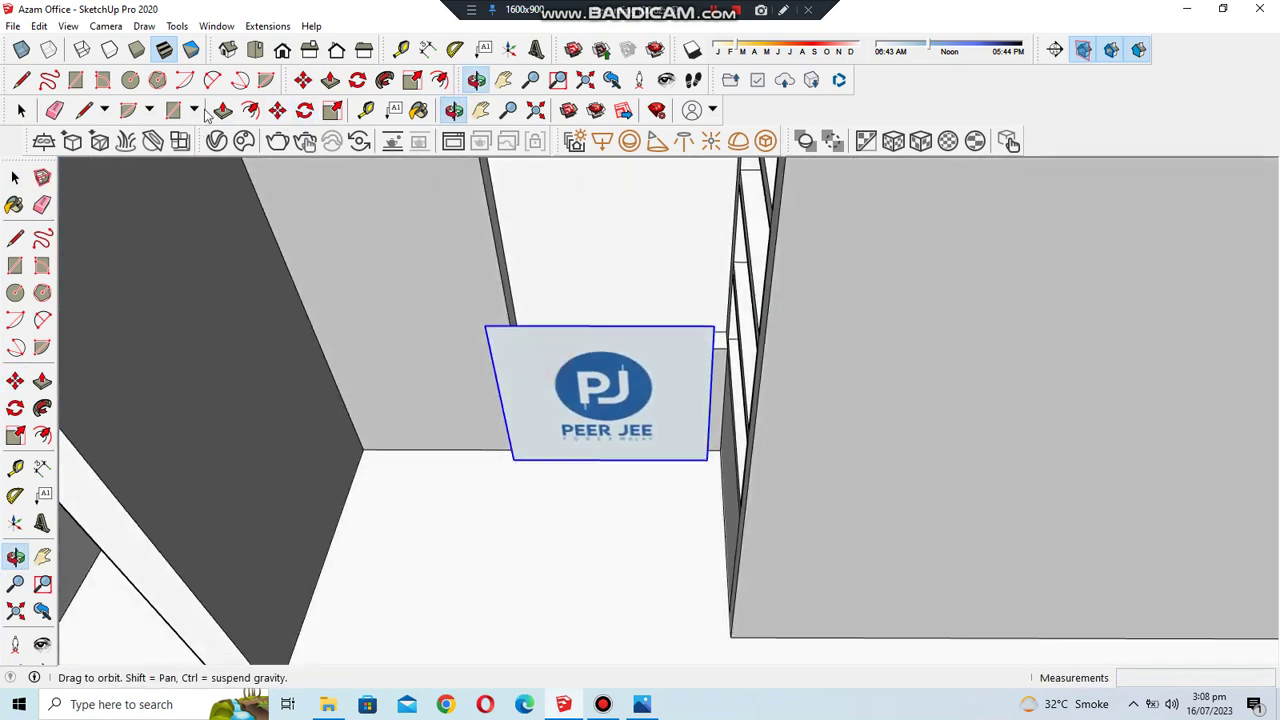
left_click(493, 620)
left_click(511, 497)
- Set the logo panel against the lower left of the light-blue cabinet panel in Back view
scroll(511, 237, "up", 3)
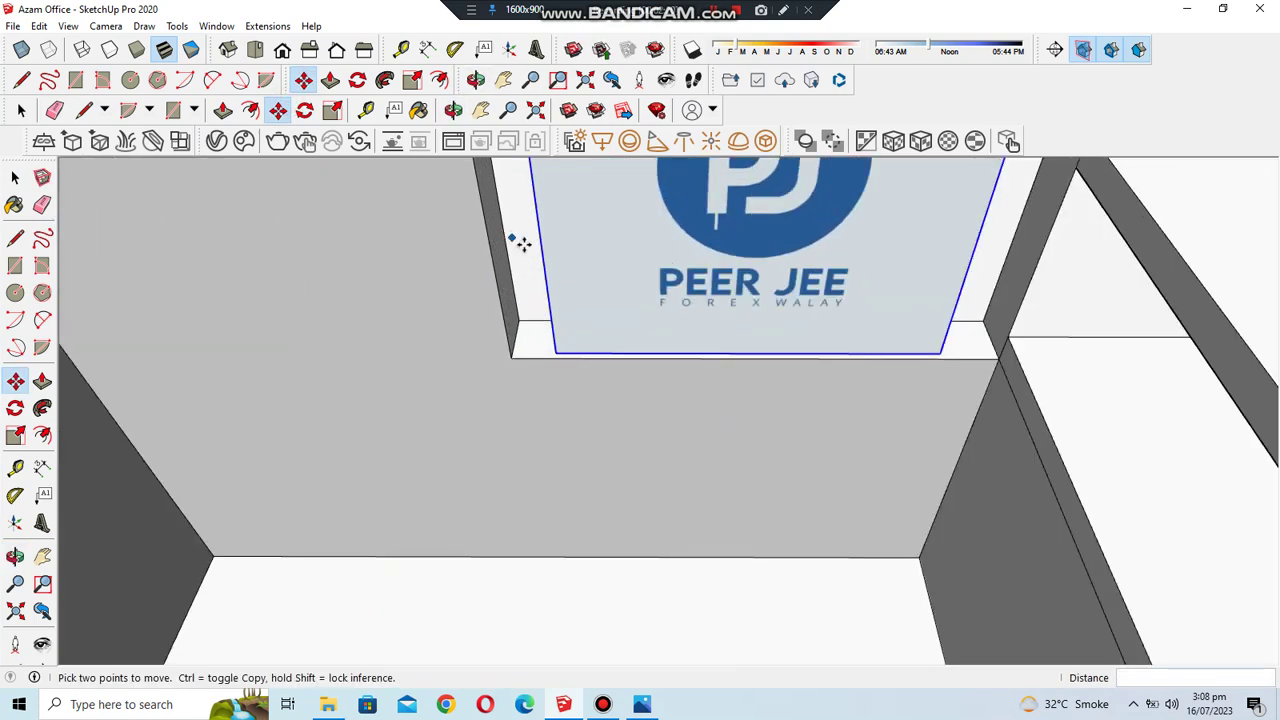
scroll(580, 389, "up", 2)
left_click(546, 371)
middle_click_drag(526, 346, 520, 240)
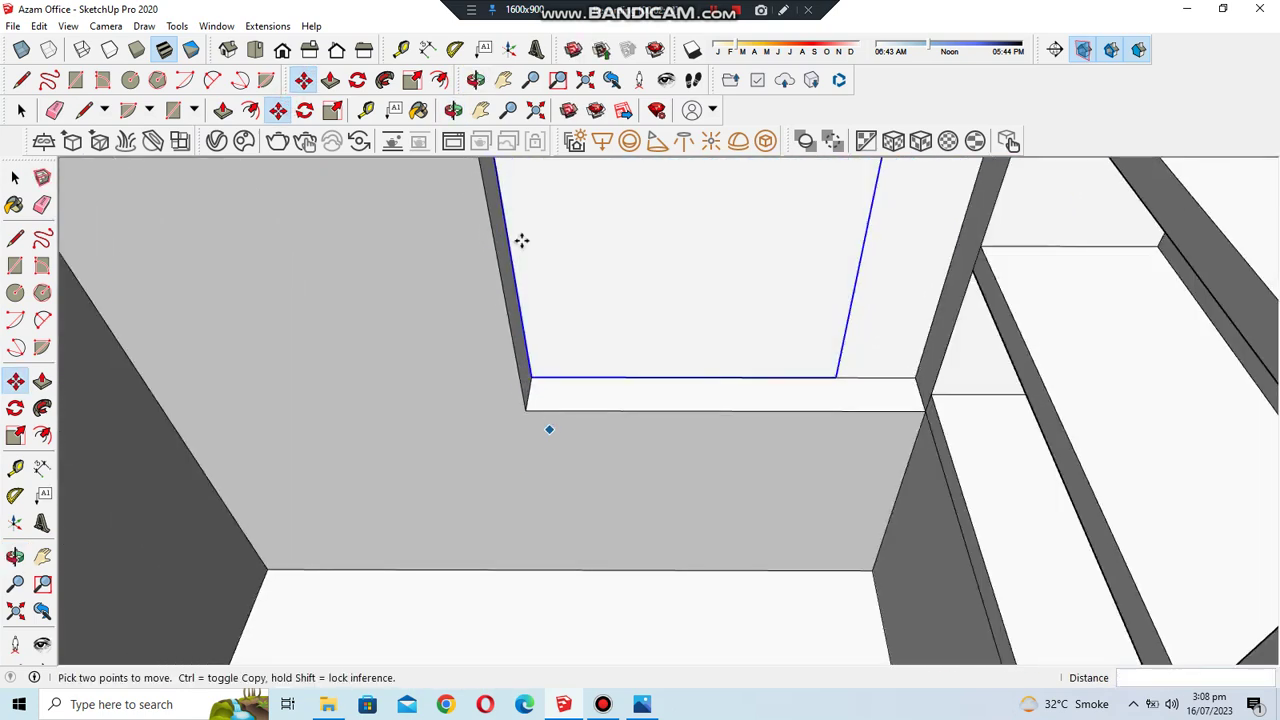
left_click(336, 52)
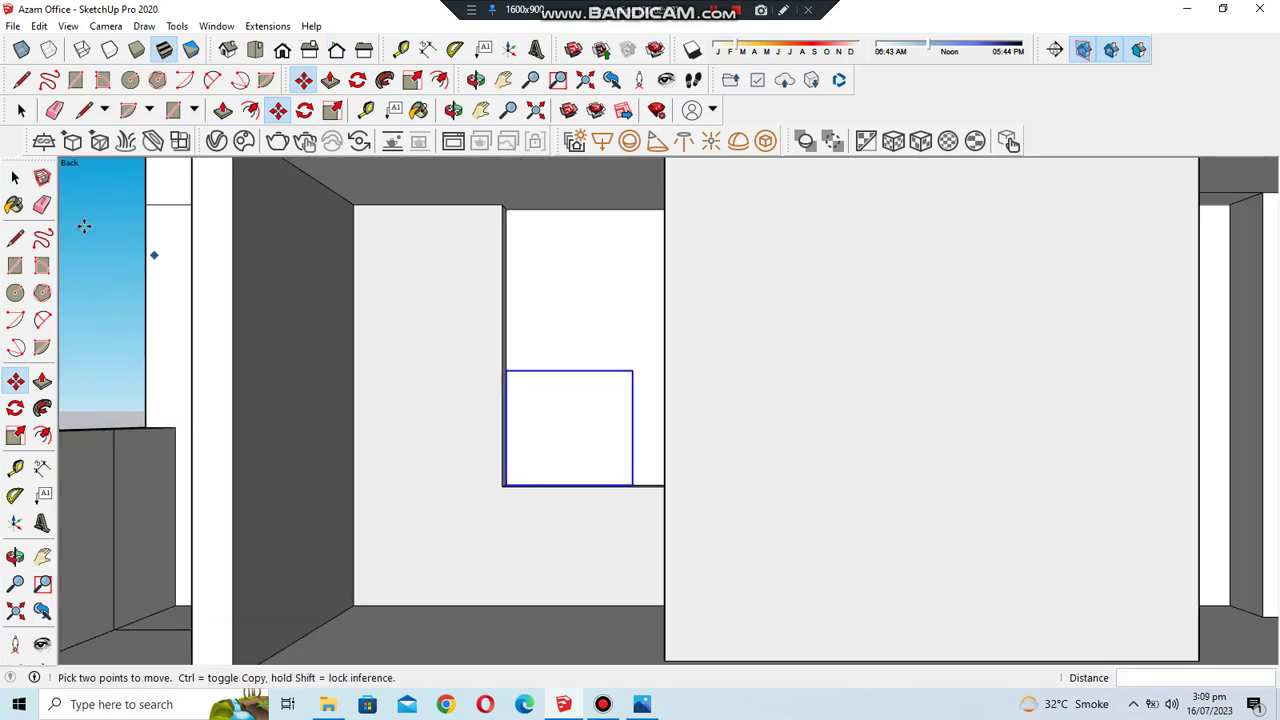
left_click(18, 180)
- Select the light-blue panel holding the logo
scroll(663, 460, "up", 2)
scroll(665, 450, "down", 1)
scroll(670, 430, "up", 1)
scroll(670, 360, "down", 2)
left_click(666, 390)
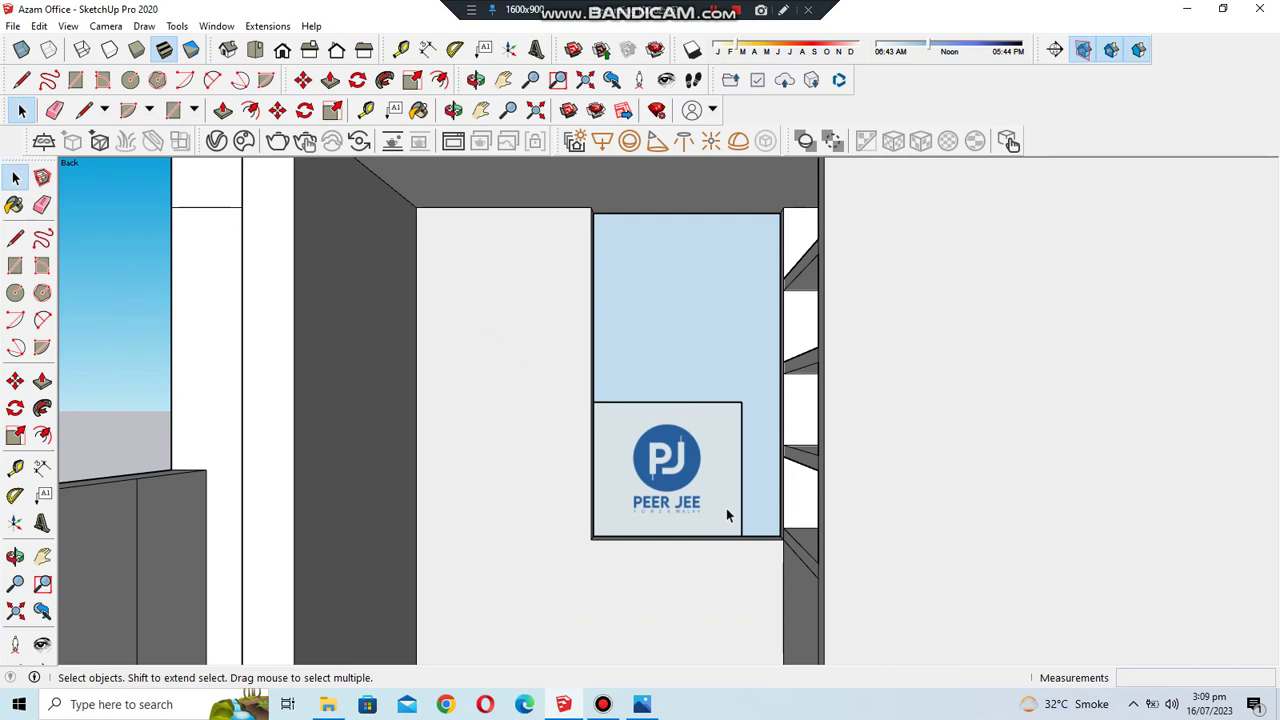
- Scale the logo rectangle up by 1.25 to span the light-blue panel's width
scroll(700, 470, "up", 1)
left_click(680, 306)
scroll(687, 500, "up", 1)
scroll(807, 601, "up", 2)
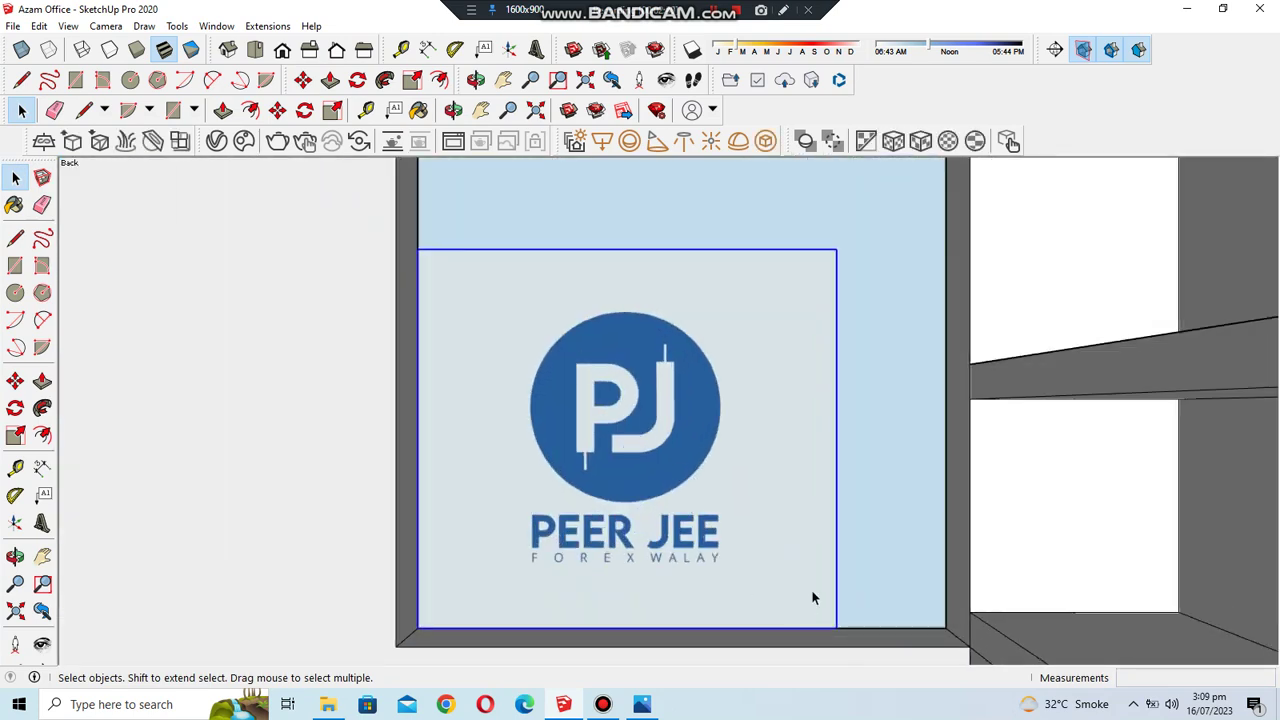
scroll(757, 476, "down", 1)
key("s")
left_click_drag(815, 308, 860, 226)
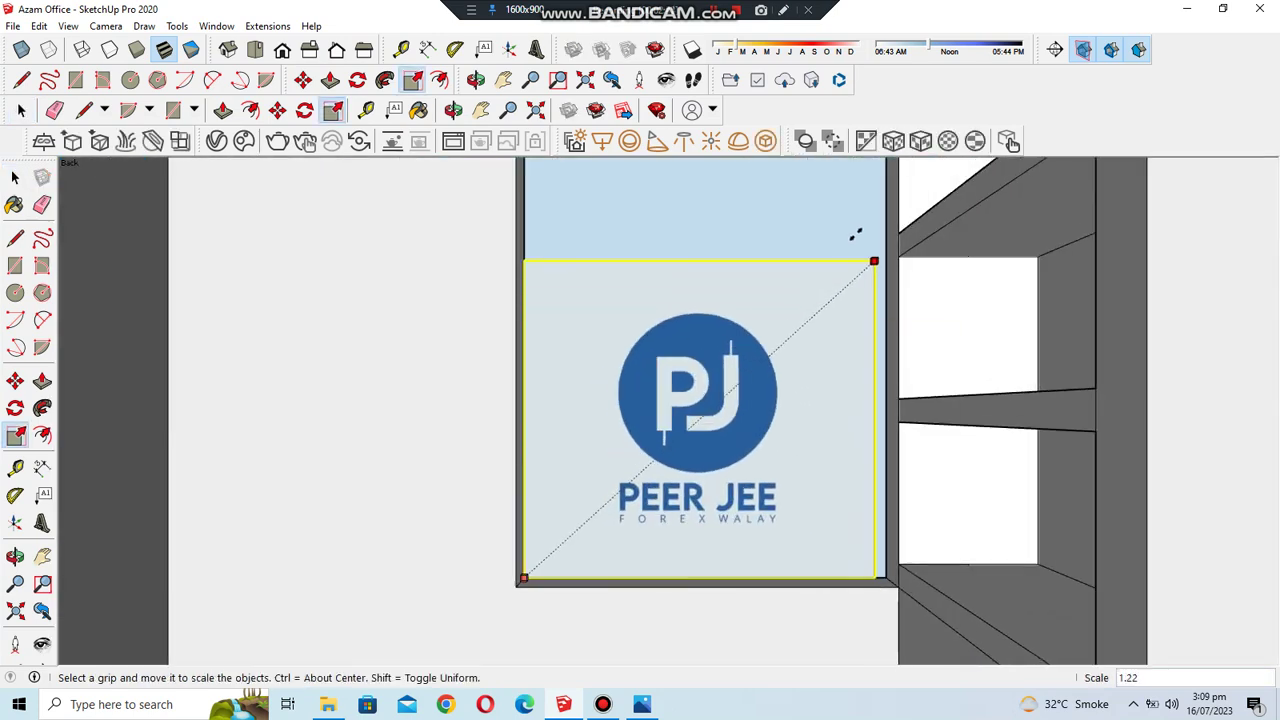
- Explode the logo group into loose geometry
key("space")
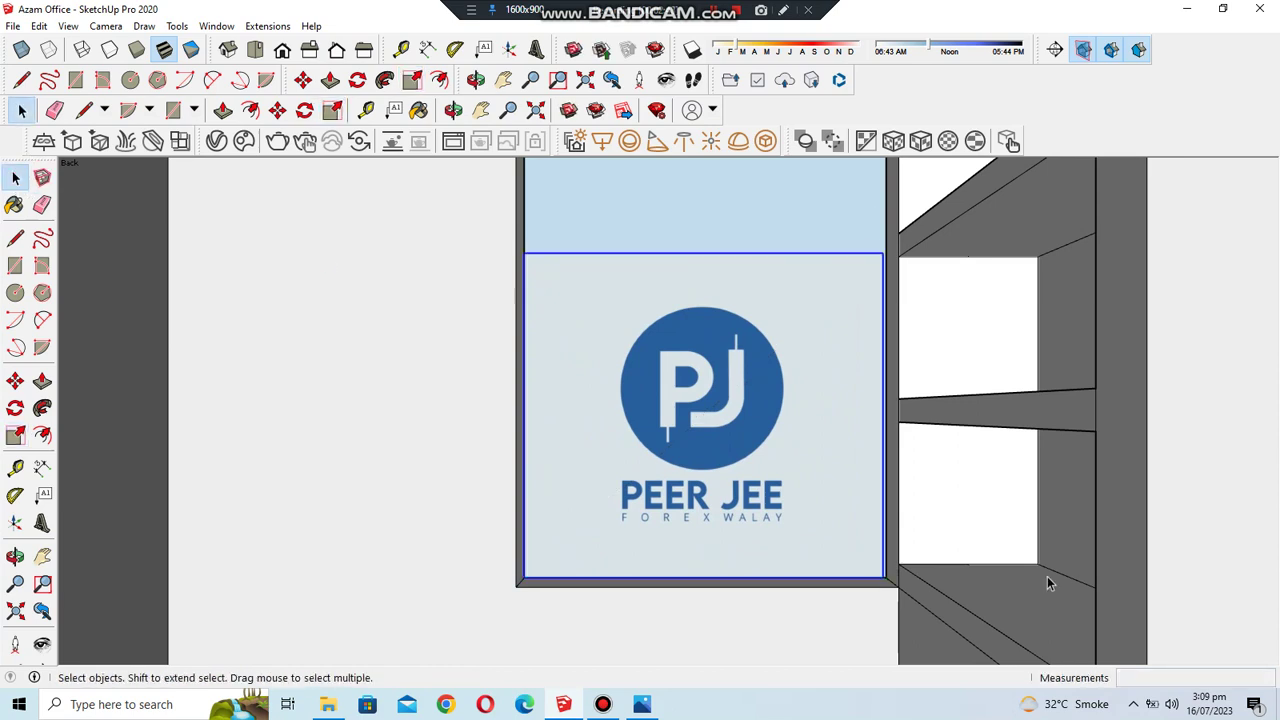
scroll(1046, 574, "up", 2)
scroll(908, 563, "up", 1)
right_click(847, 514)
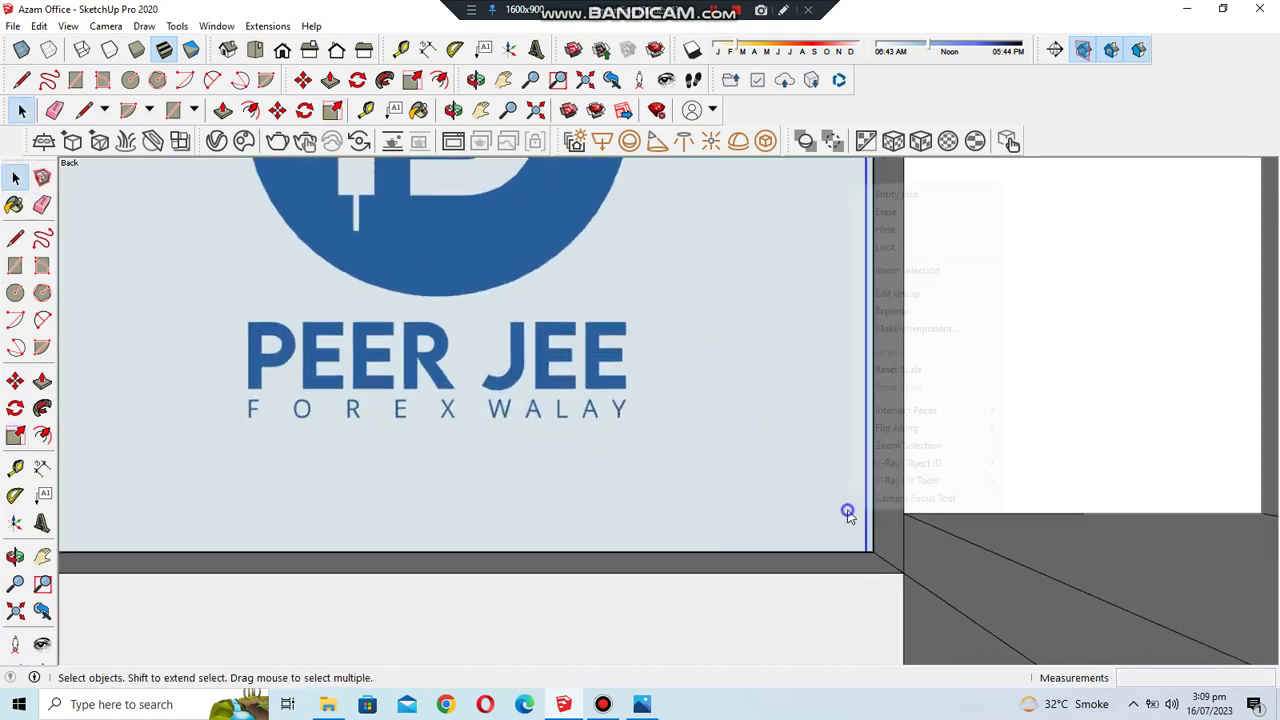
left_click(893, 310)
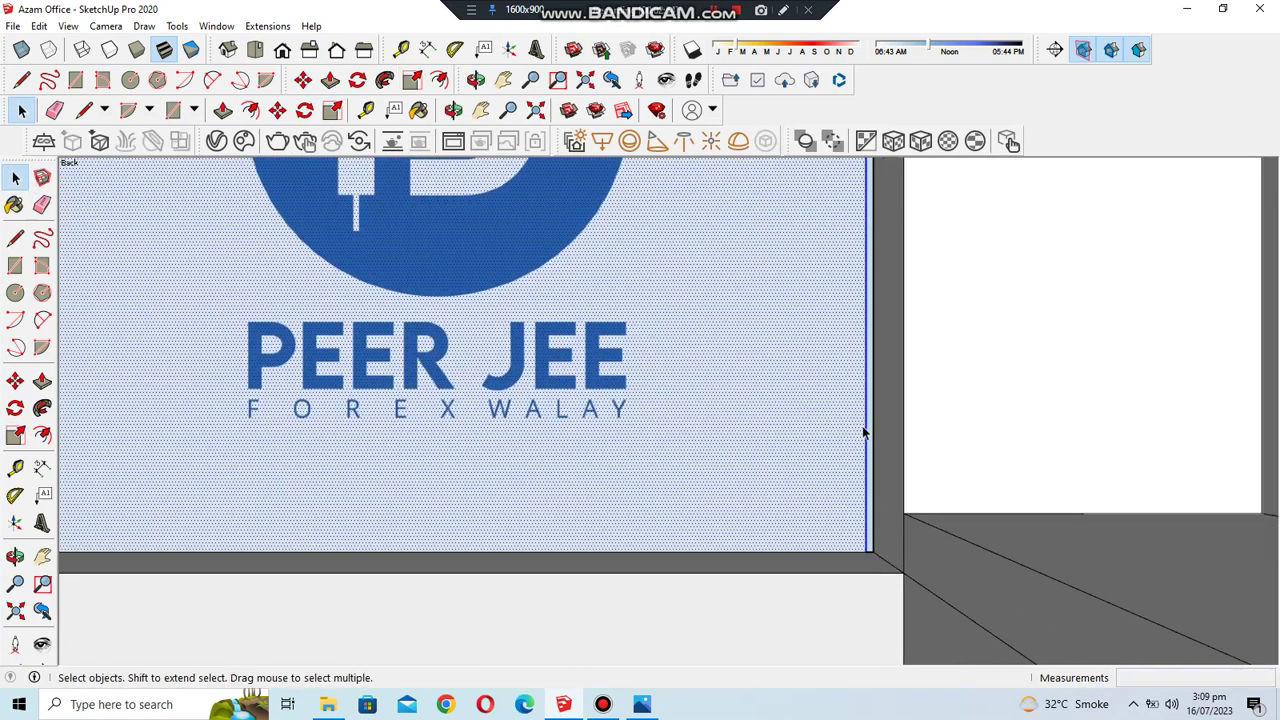
- Select the thin strip at the logo's right edge and begin a move from its corner, then cancel
left_click(876, 536)
left_click(270, 116)
scroll(871, 543, "up", 2)
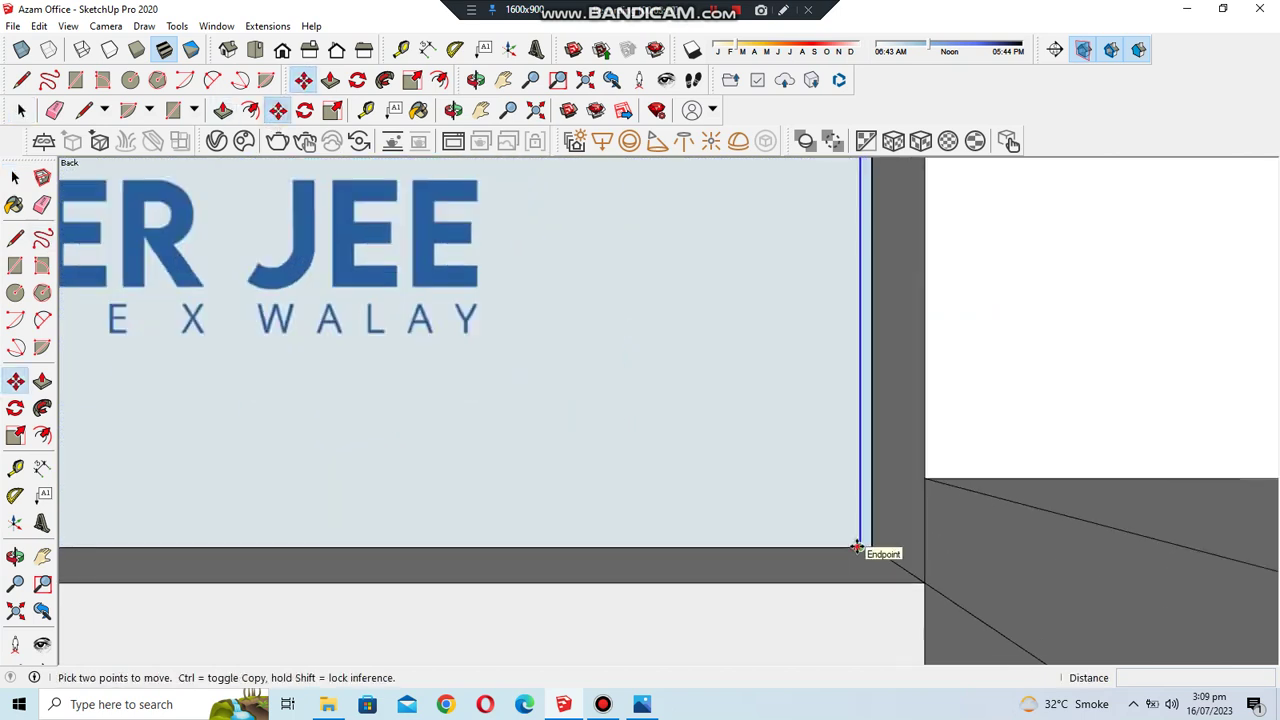
left_click(872, 544)
scroll(560, 486, "down", 3)
scroll(583, 500, "down", 3)
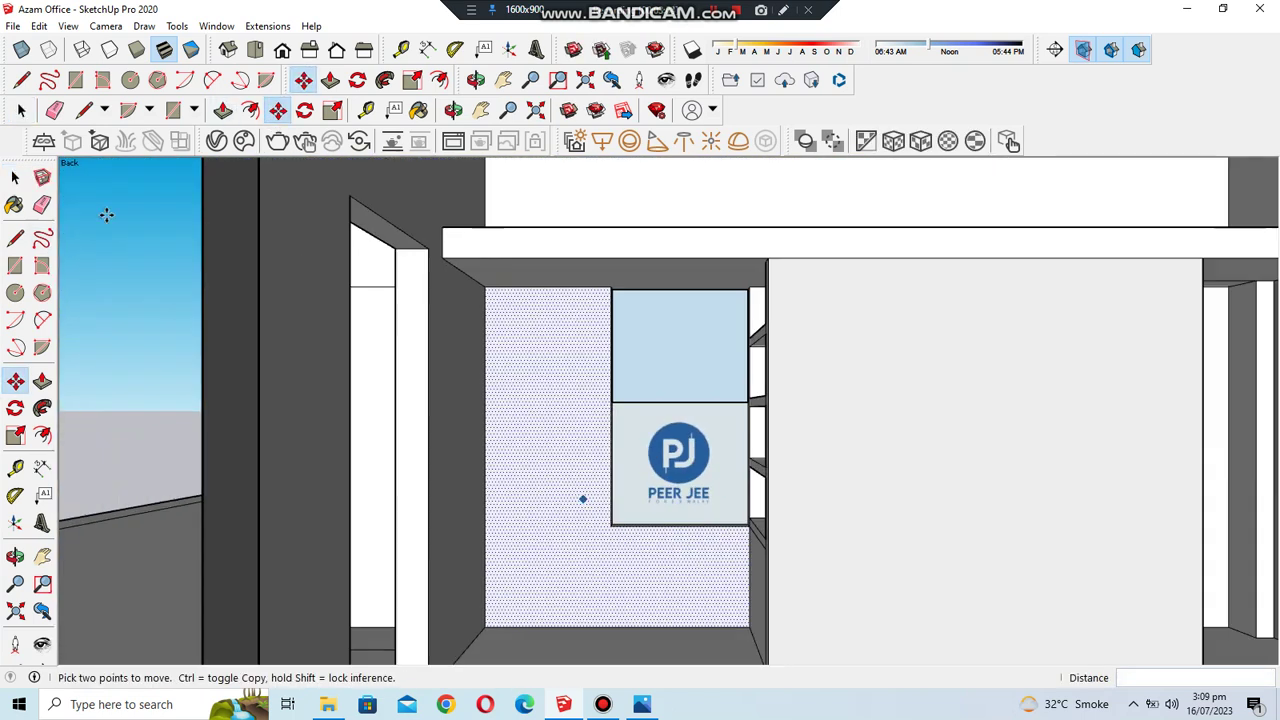
key("space")
- Select the lower logo face and its dividing edge, and move a copy to the top of the panel
left_click(650, 412)
left_click(642, 406)
scroll(640, 405, "up", 2)
scroll(690, 345, "up", 2)
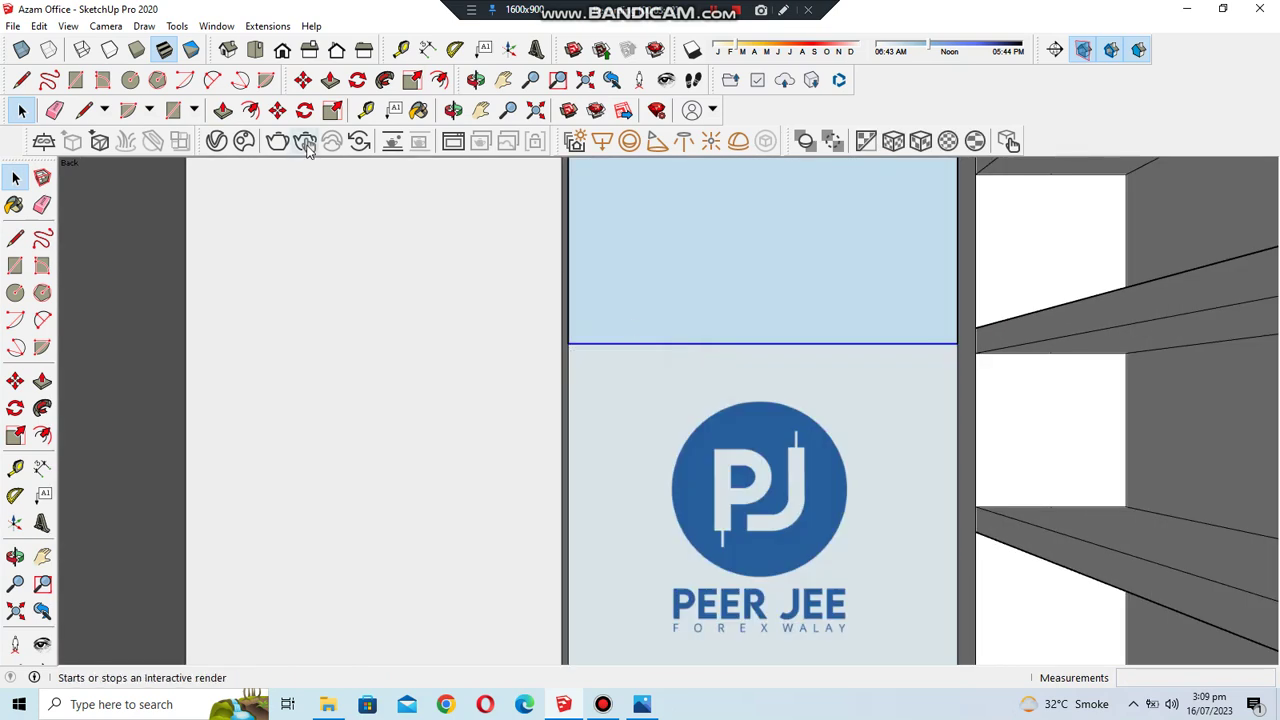
left_click(303, 80)
scroll(470, 380, "down", 3)
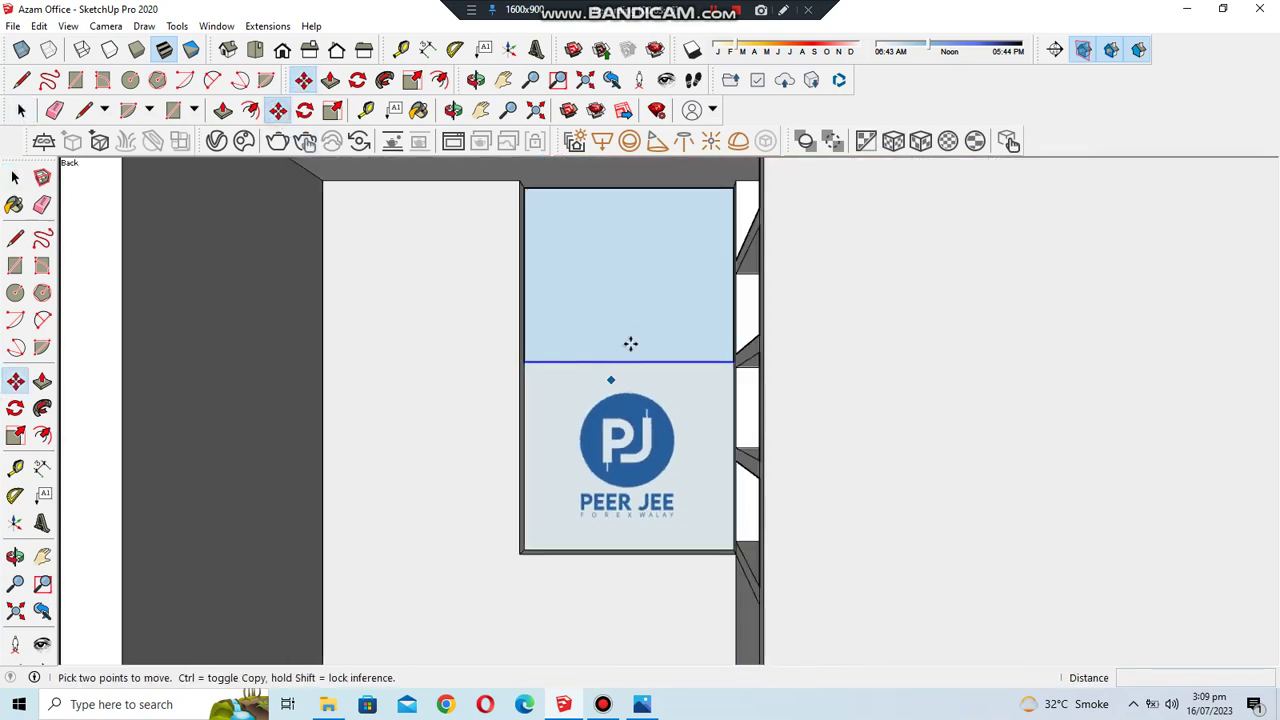
scroll(770, 196, "up", 2)
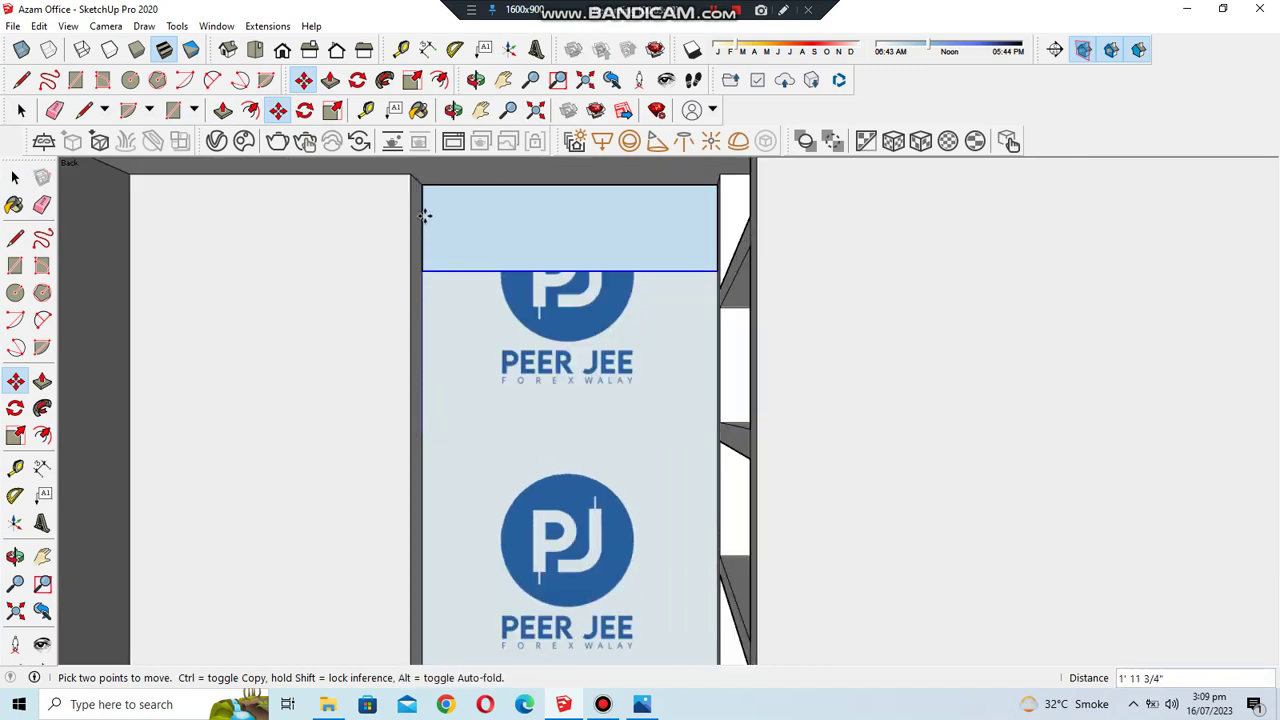
left_click(423, 186)
key("space")
- Undo the extra logo copy at the top of the panel
scroll(900, 310, "down", 1)
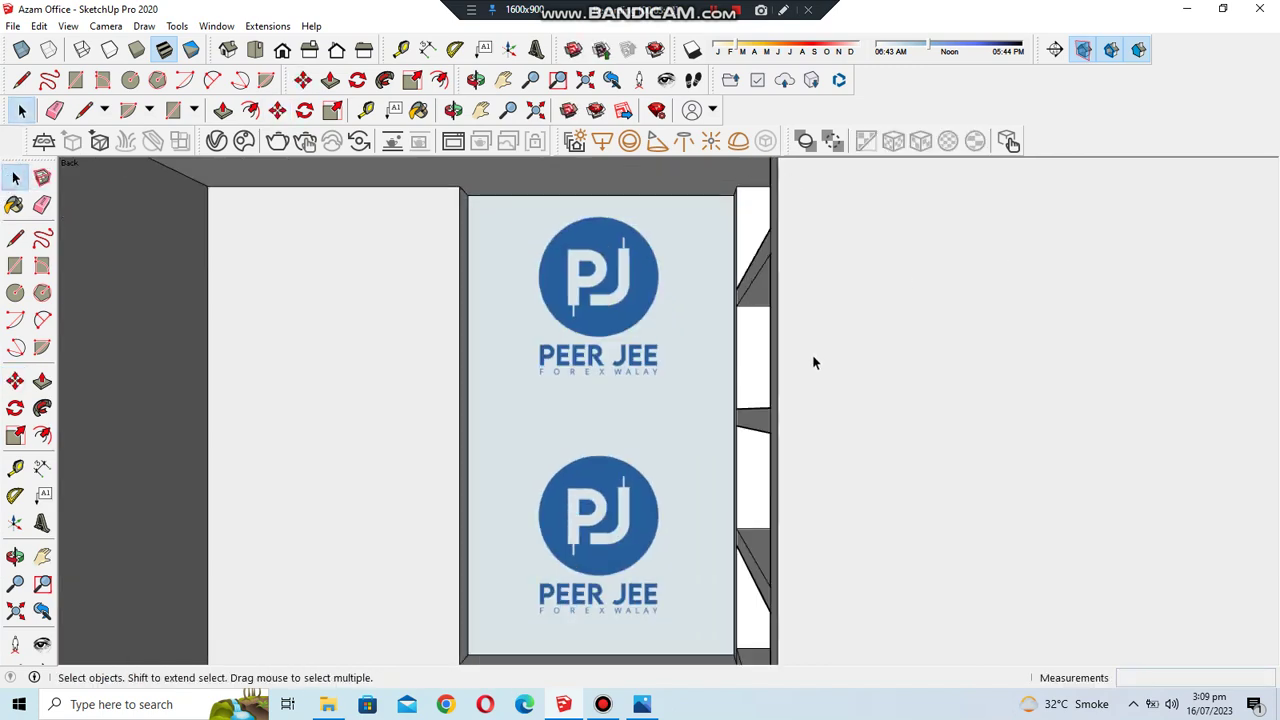
scroll(740, 380, "down", 2)
scroll(656, 414, "up", 1)
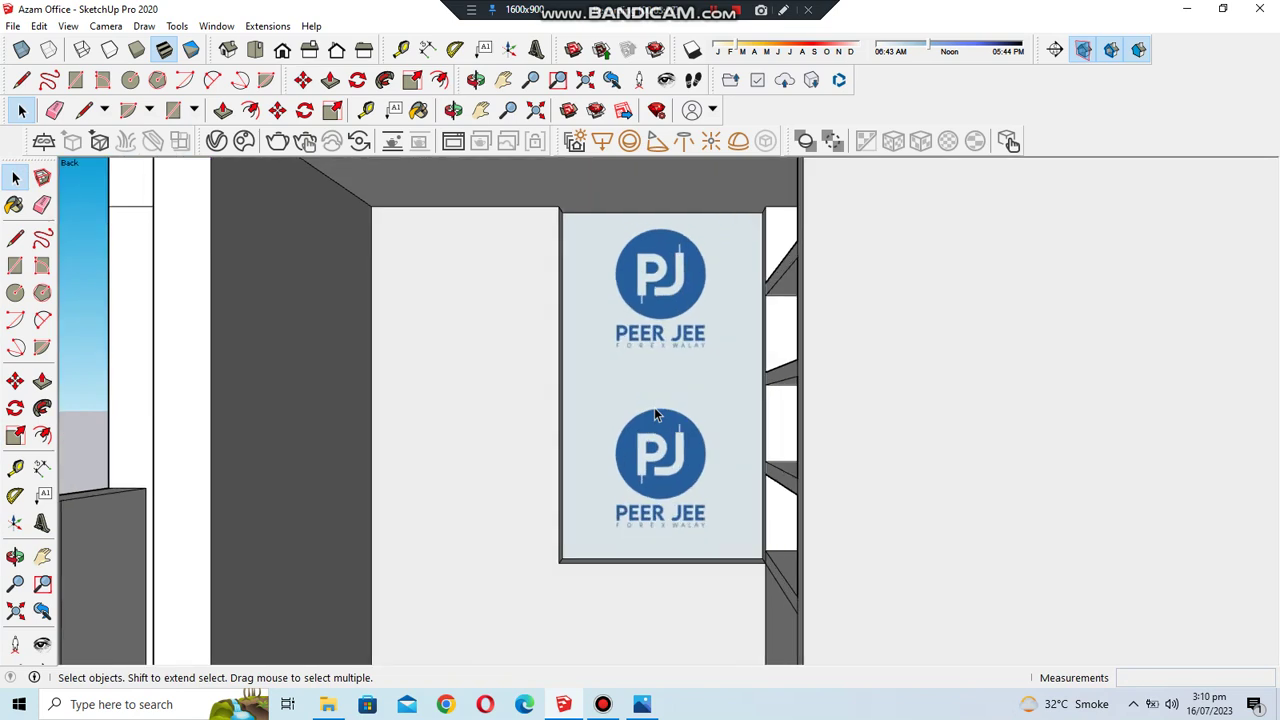
key("ctrl+z")
scroll(655, 413, "up", 1)
- Start moving the lower logo face upward toward the panel's middle
right_click(653, 438)
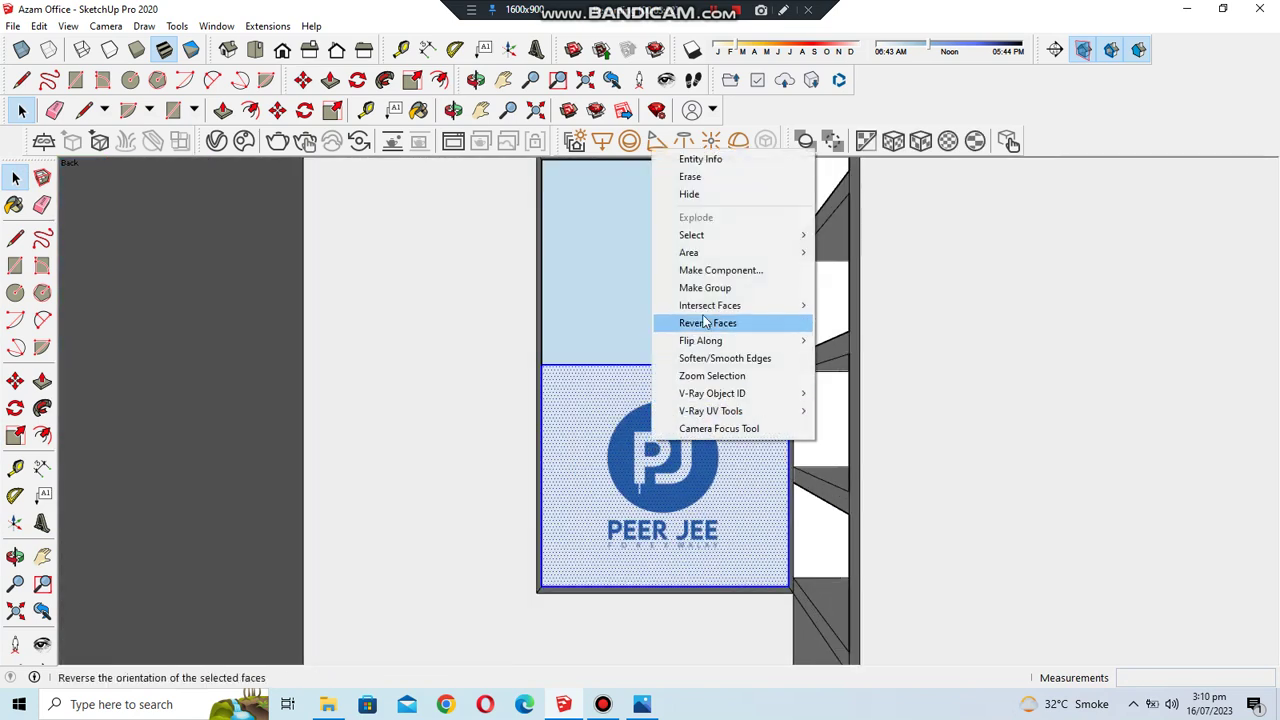
scroll(685, 440, "down", 2)
scroll(990, 356, "down", 1)
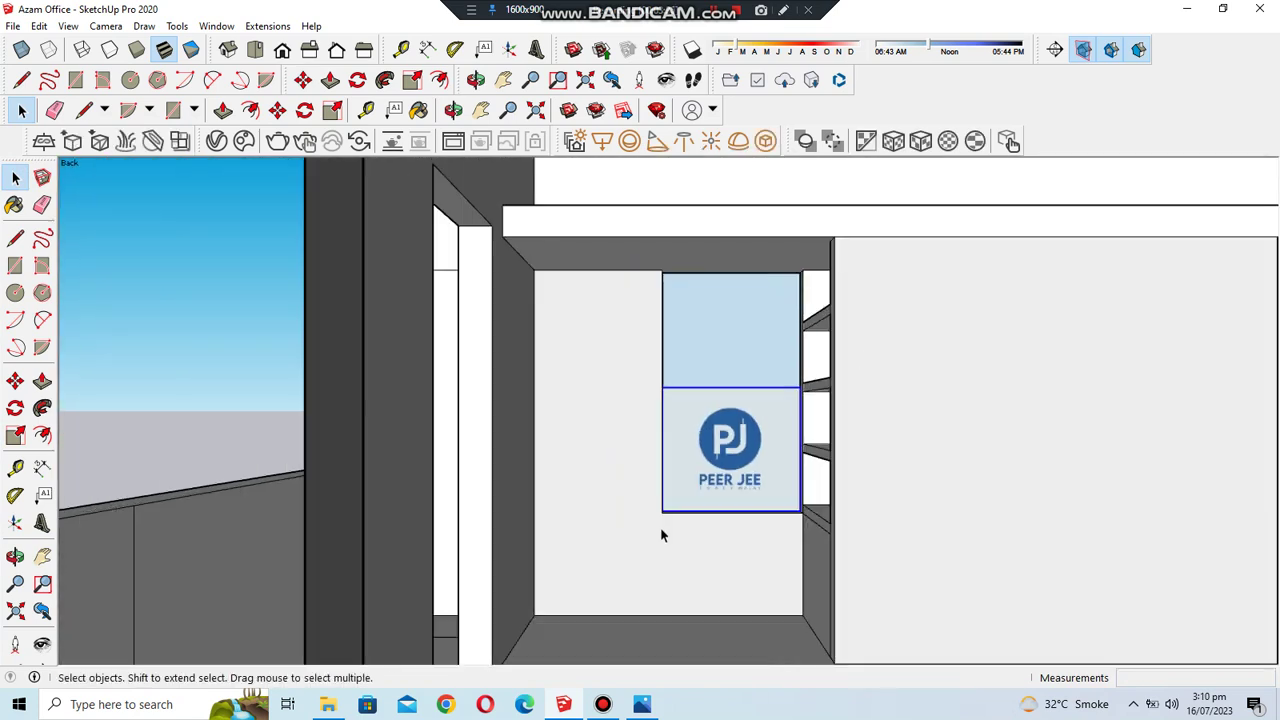
left_click(277, 109)
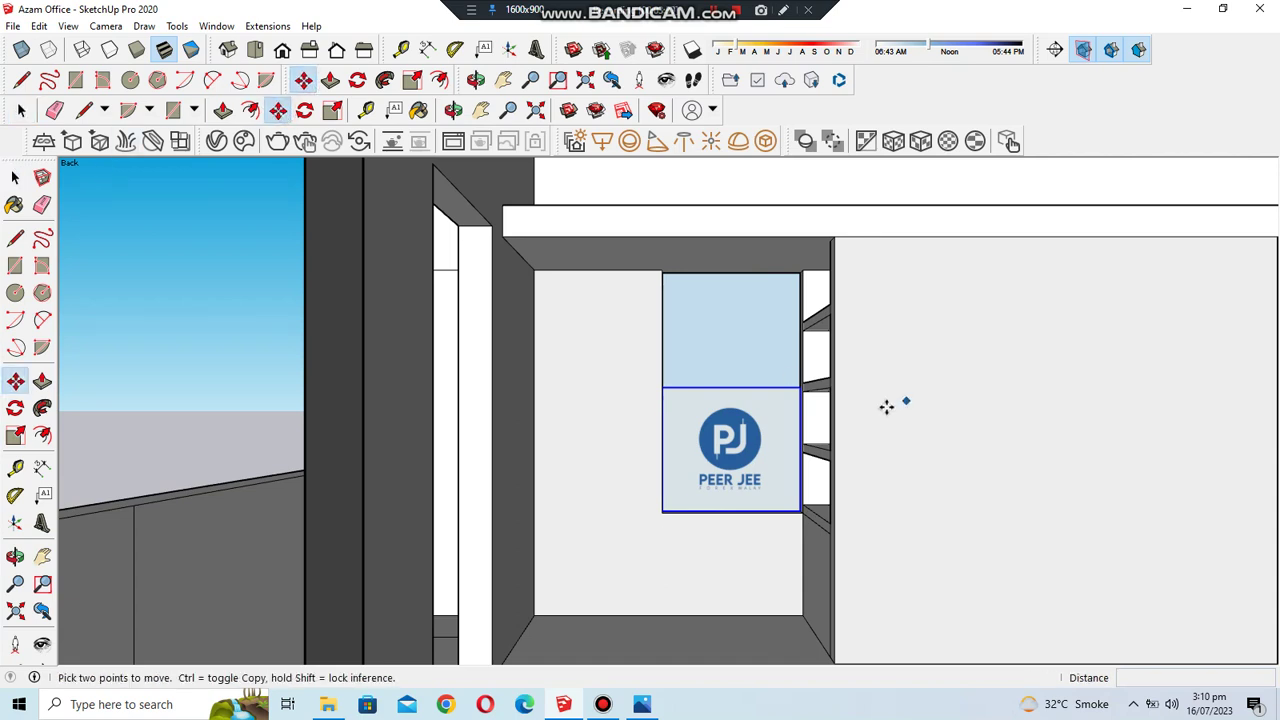
left_click(570, 459)
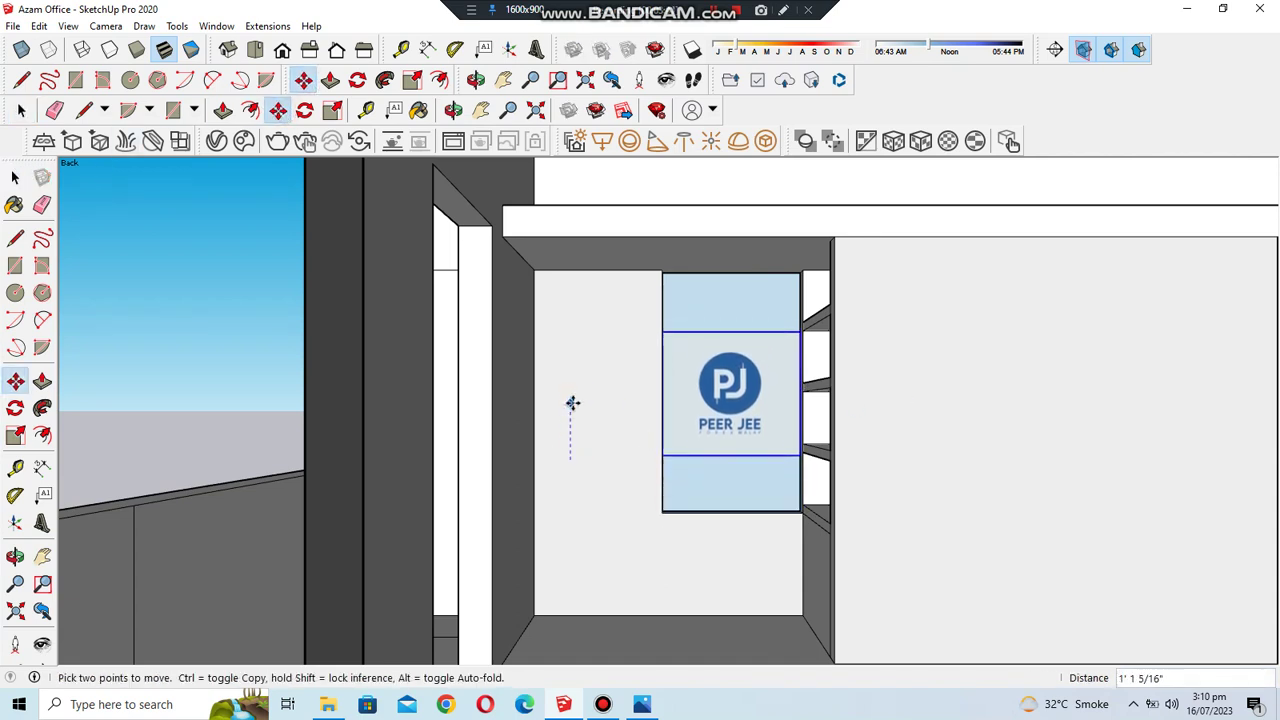
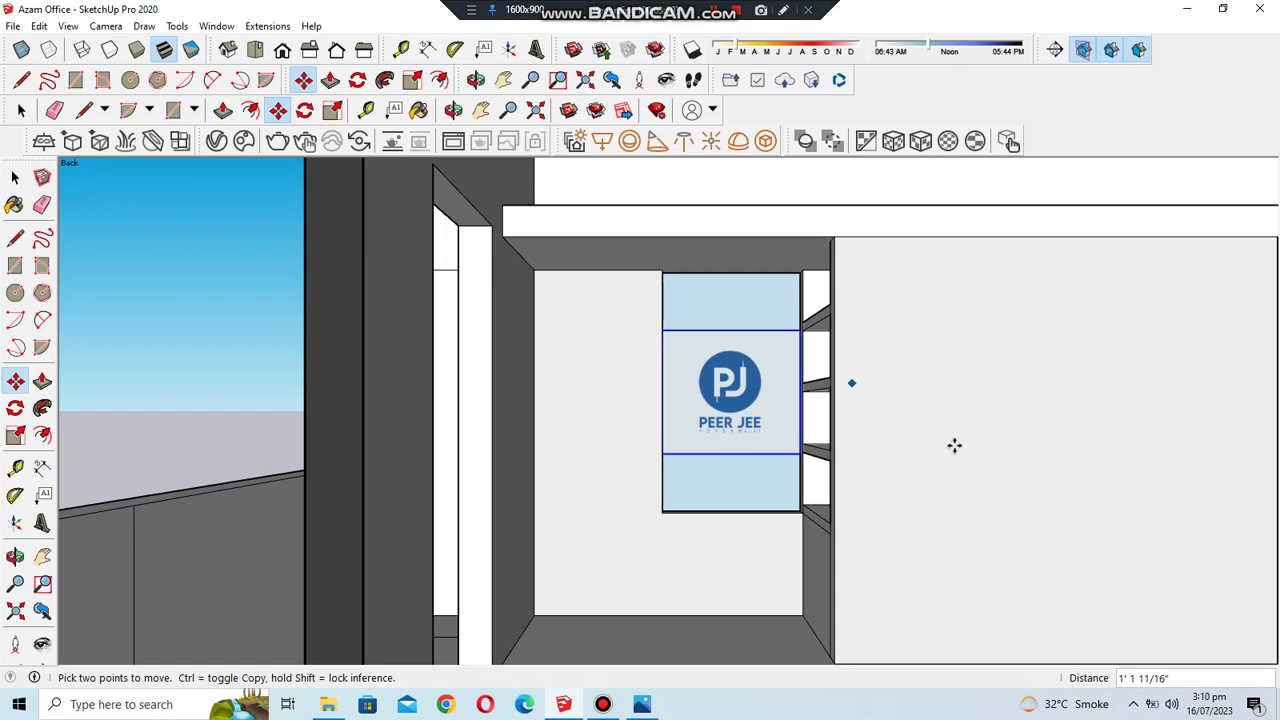
- Reposition the logo square, aligning its corner with the bottom-left endpoint
scroll(684, 551, "up", 2)
scroll(708, 412, "down", 1)
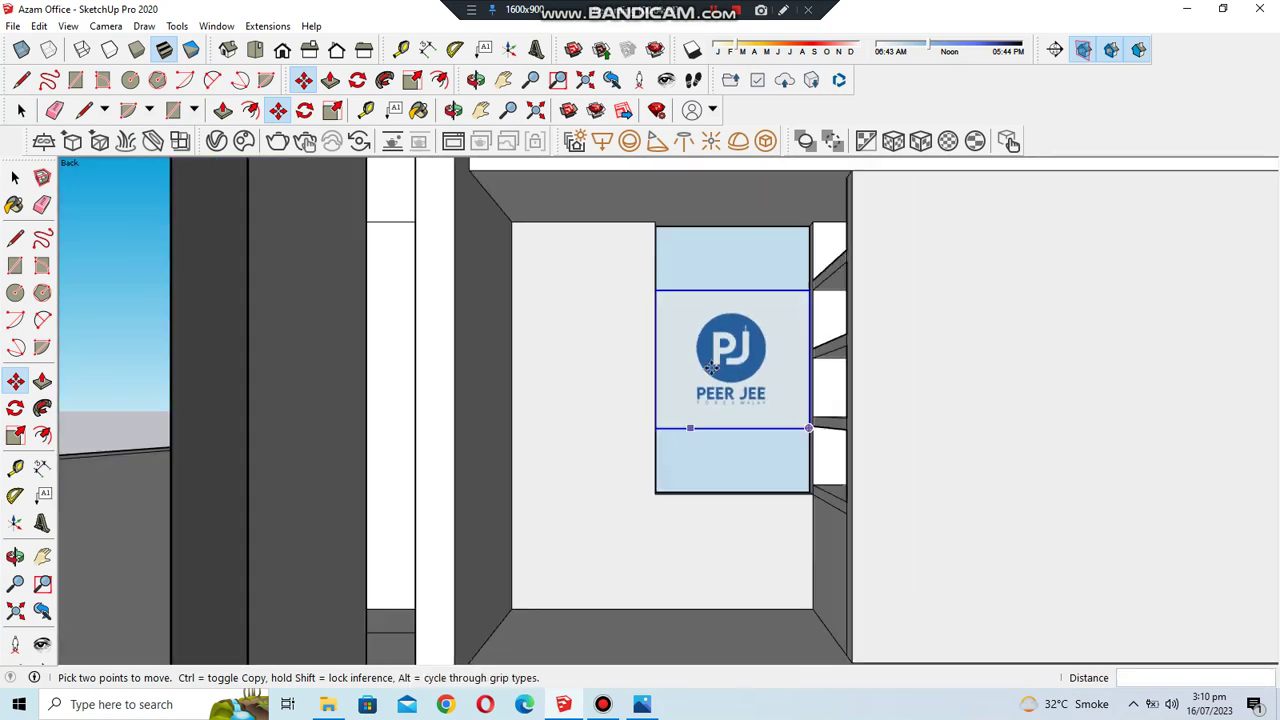
scroll(800, 430, "up", 2)
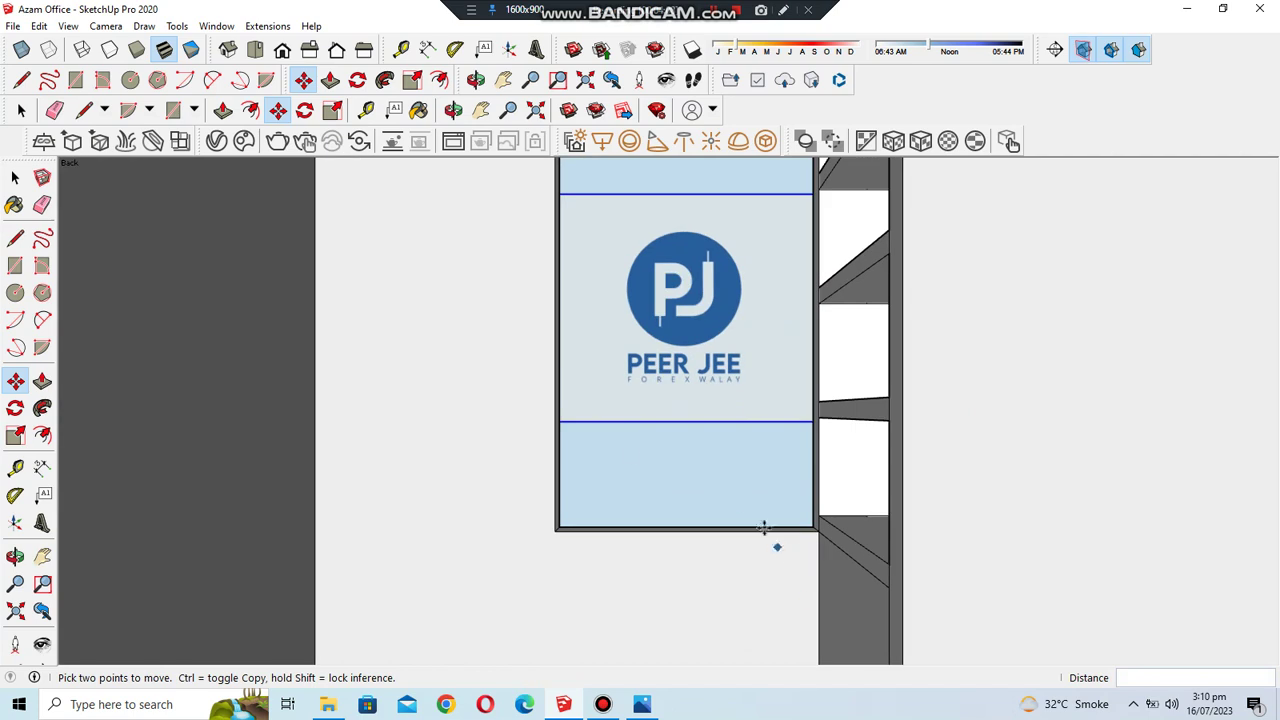
scroll(618, 428, "up", 1)
scroll(724, 374, "down", 2)
mouse_move(640, 234)
middle_mouse_down()
mouse_move(631, 360)
mouse_move(643, 523)
mouse_move(664, 461)
middle_mouse_up()
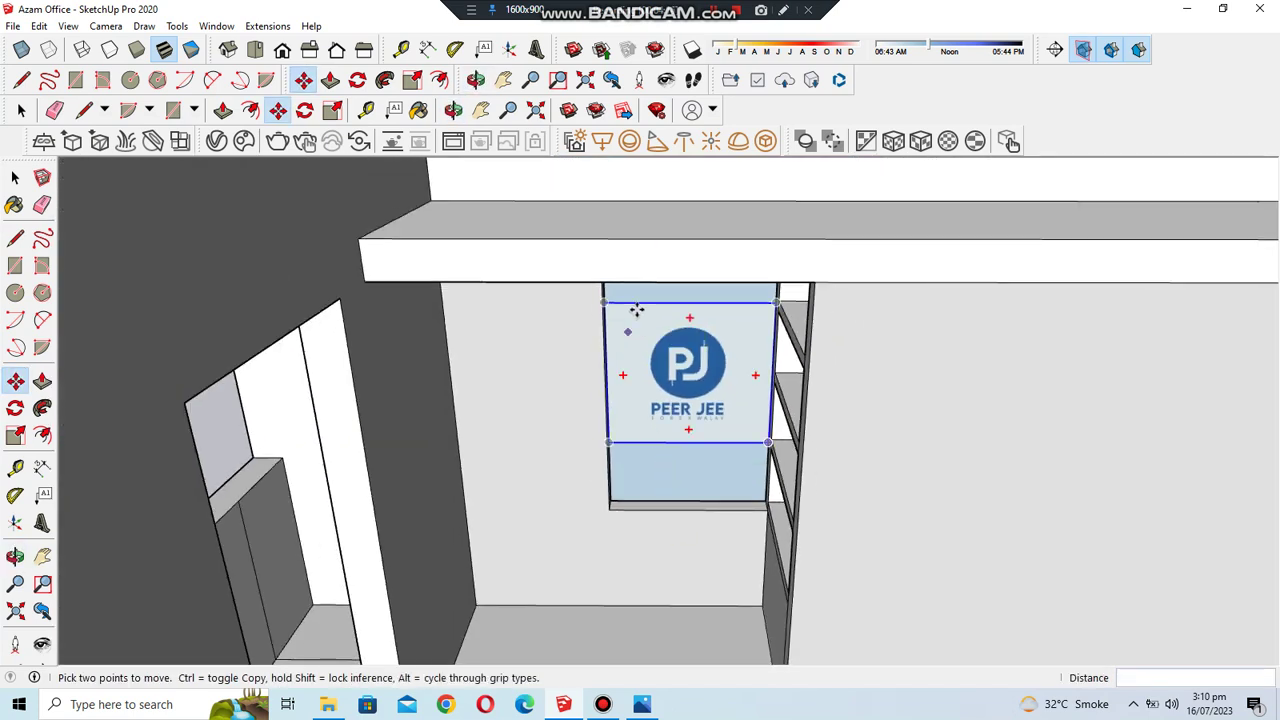
scroll(637, 305, "up", 2)
scroll(540, 340, "up", 2)
left_click(506, 283)
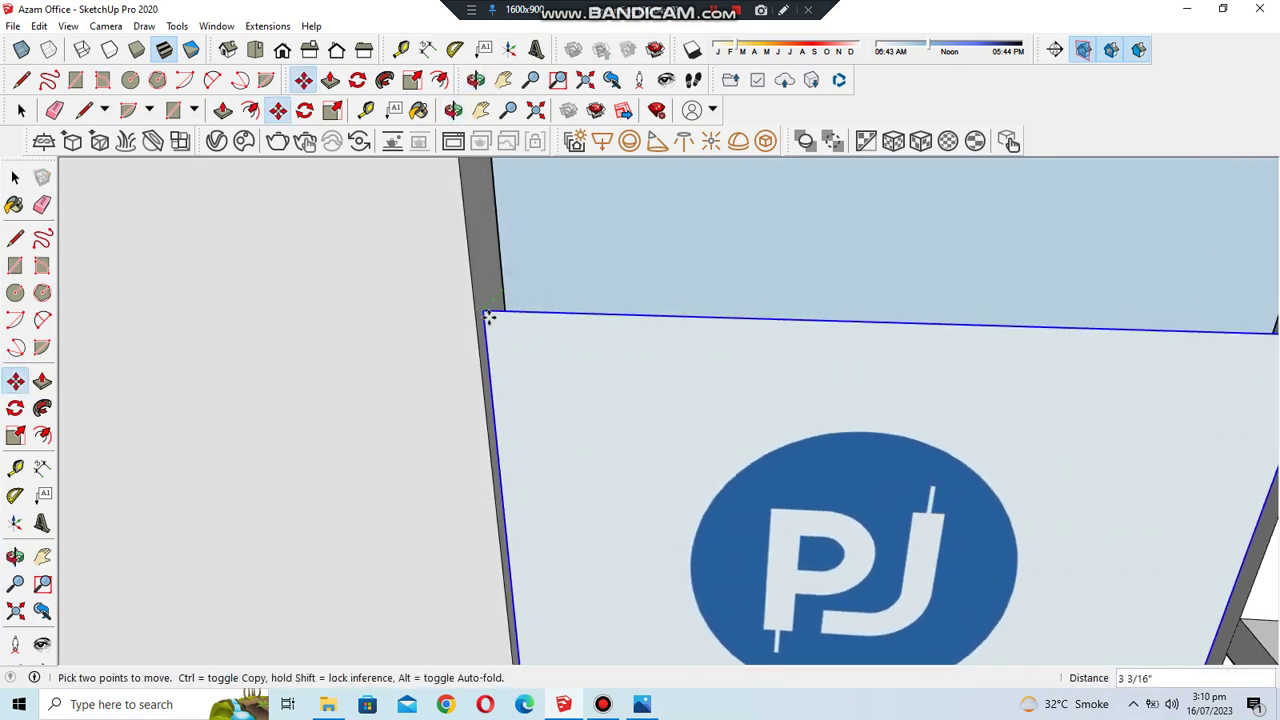
left_click(487, 322)
scroll(541, 284, "down", 1)
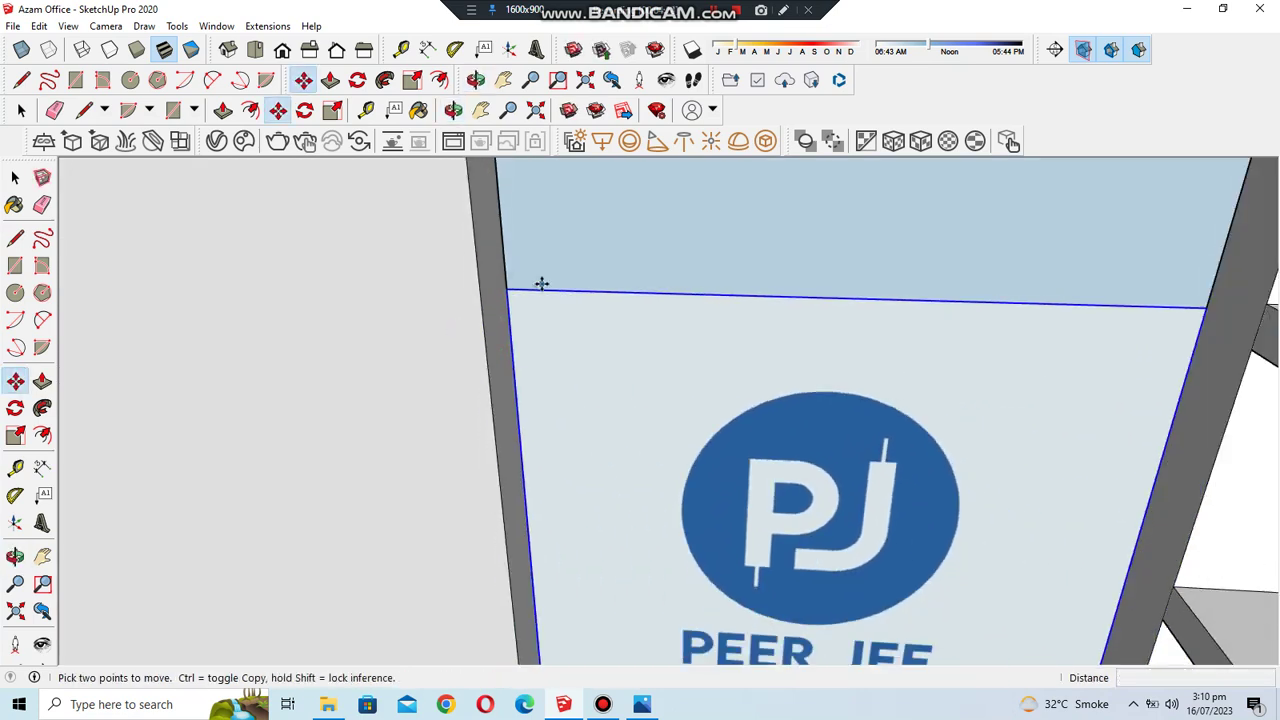
scroll(541, 284, "down", 2)
scroll(580, 334, "down", 3)
left_click(566, 567)
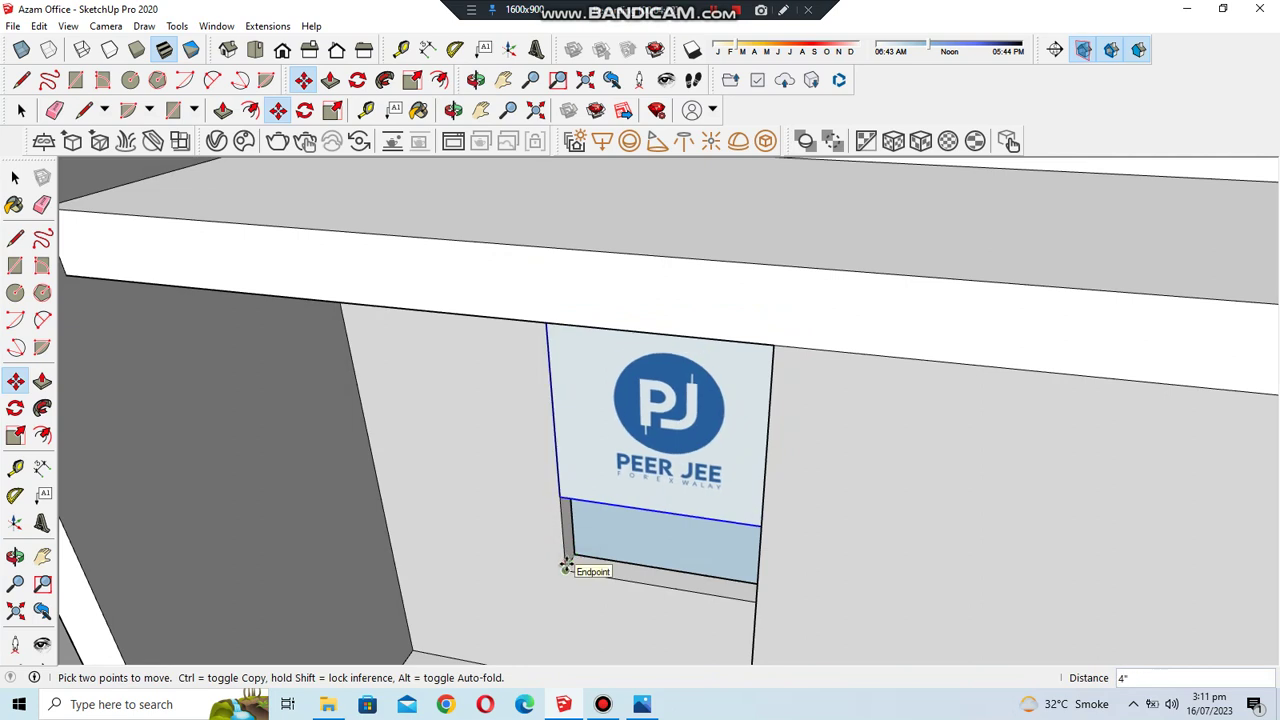
- Orbit around the logo panel, then switch to the standard back view
left_click(15, 238)
middle_click_drag(400, 350, 234, 175)
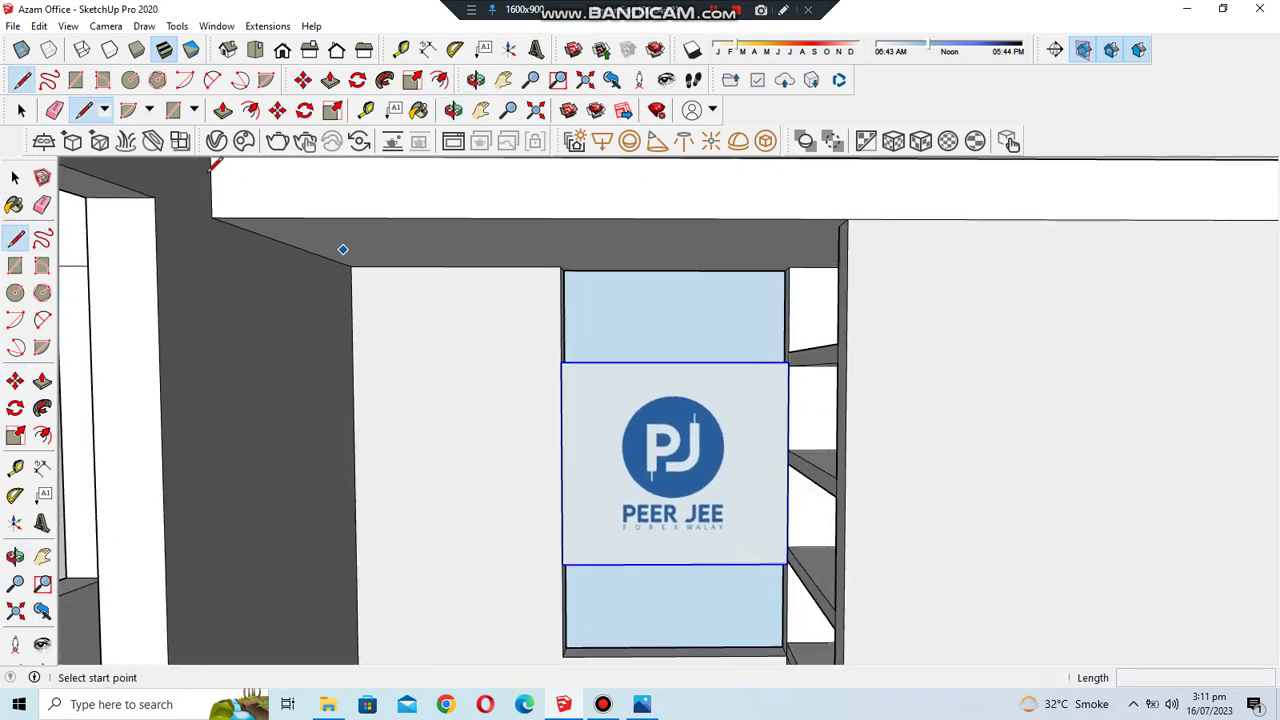
left_click(15, 177)
scroll(634, 361, "down", 3)
scroll(634, 361, "down", 2)
scroll(661, 352, "up", 5)
scroll(571, 321, "up", 3)
mouse_move(703, 331)
middle_mouse_down()
mouse_move(628, 421)
mouse_move(177, 340)
mouse_move(414, 263)
mouse_move(834, 235)
middle_mouse_up()
scroll(761, 326, "down", 2)
scroll(730, 345, "down", 3)
left_click(338, 50)
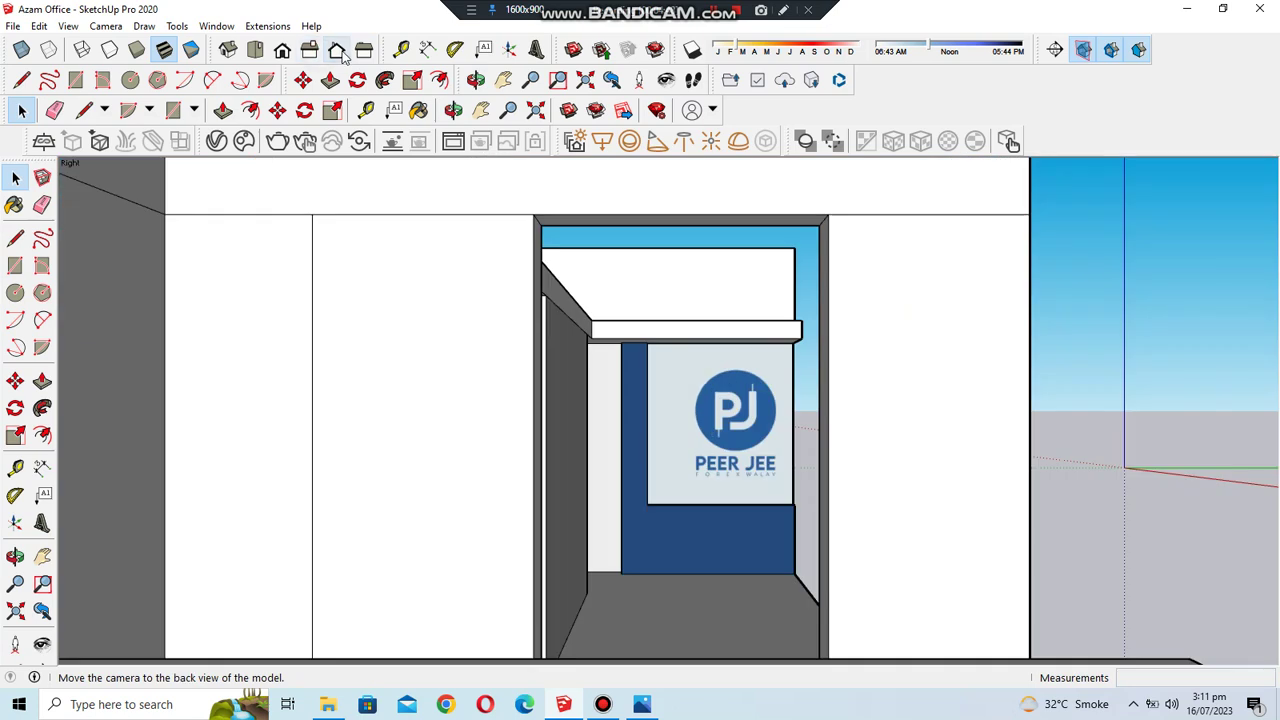
scroll(686, 423, "up", 2)
scroll(634, 394, "up", 3)
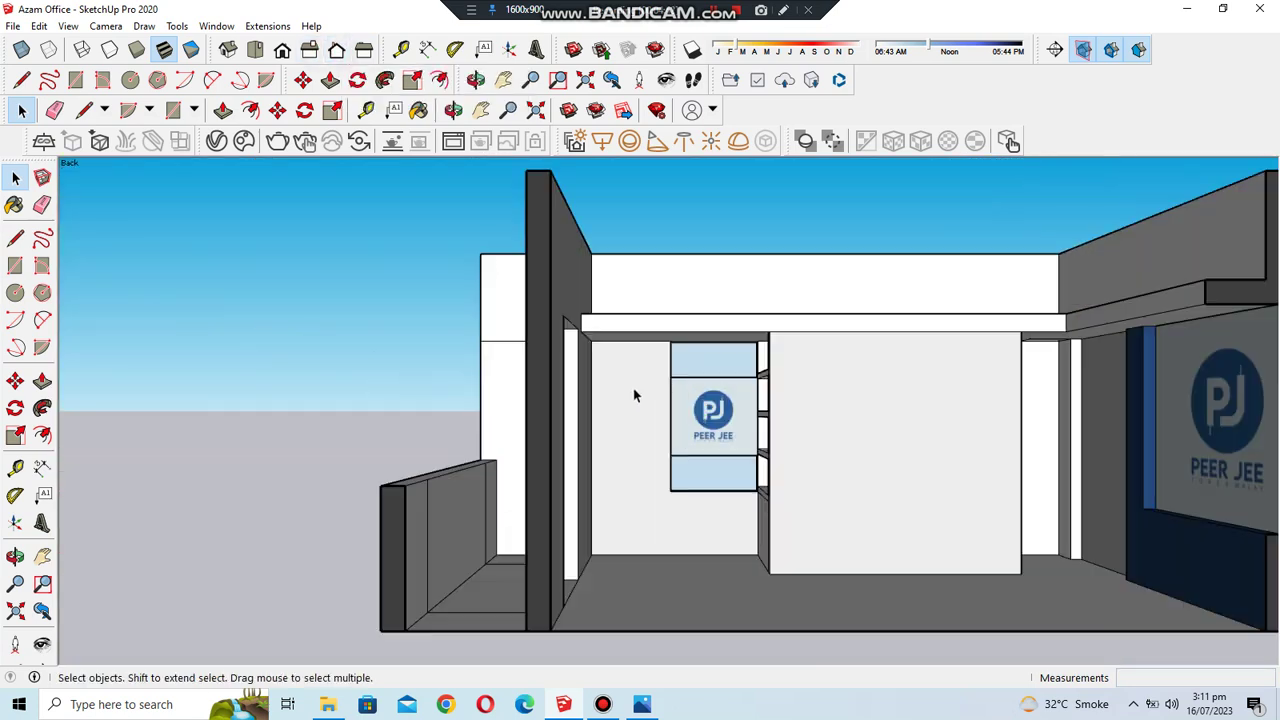
scroll(783, 535, "up", 2)
scroll(706, 280, "down", 1)
scroll(706, 280, "down", 1)
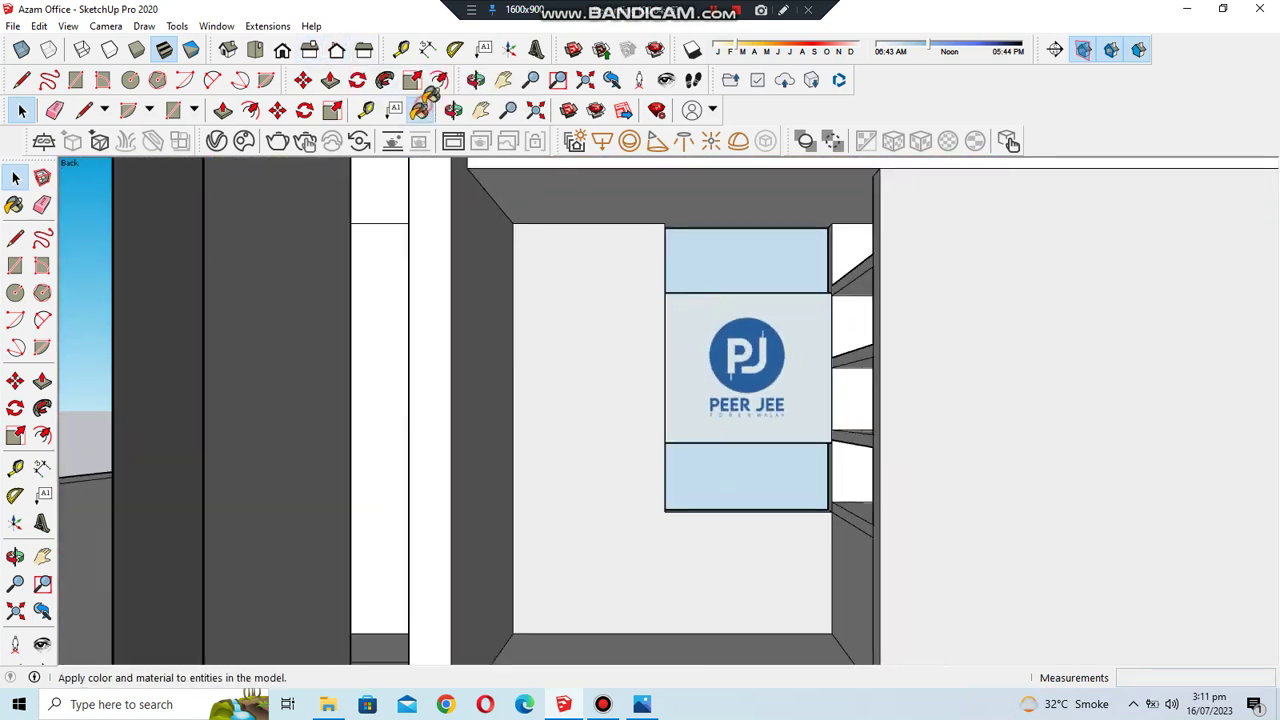
- Paint the strips around the logo and the white beam light grey
key("b")
left_click(674, 263)
scroll(611, 314, "down", 2)
scroll(808, 238, "down", 2)
scroll(660, 255, "up", 3)
scroll(430, 360, "up", 1)
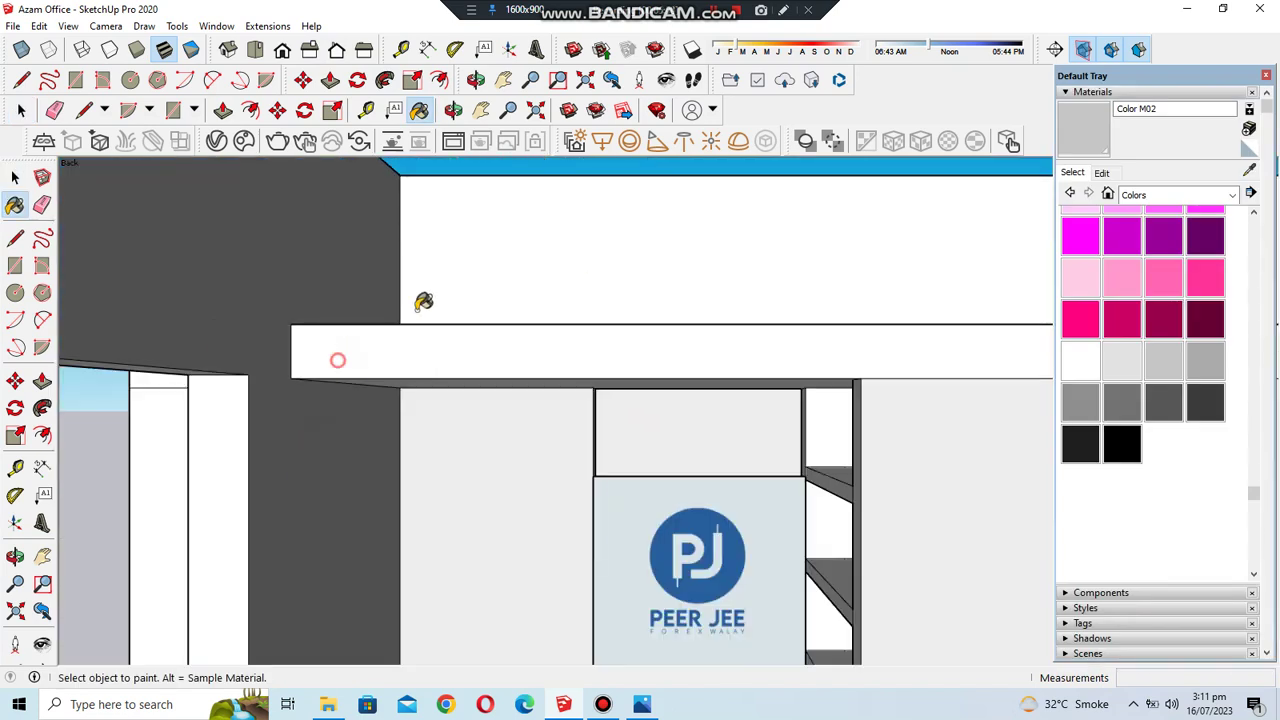
left_click(352, 345)
scroll(466, 249, "down", 2)
left_click(777, 263)
scroll(692, 363, "down", 1)
scroll(557, 543, "down", 3)
scroll(686, 443, "up", 3)
scroll(634, 486, "down", 3)
scroll(828, 406, "down", 1)
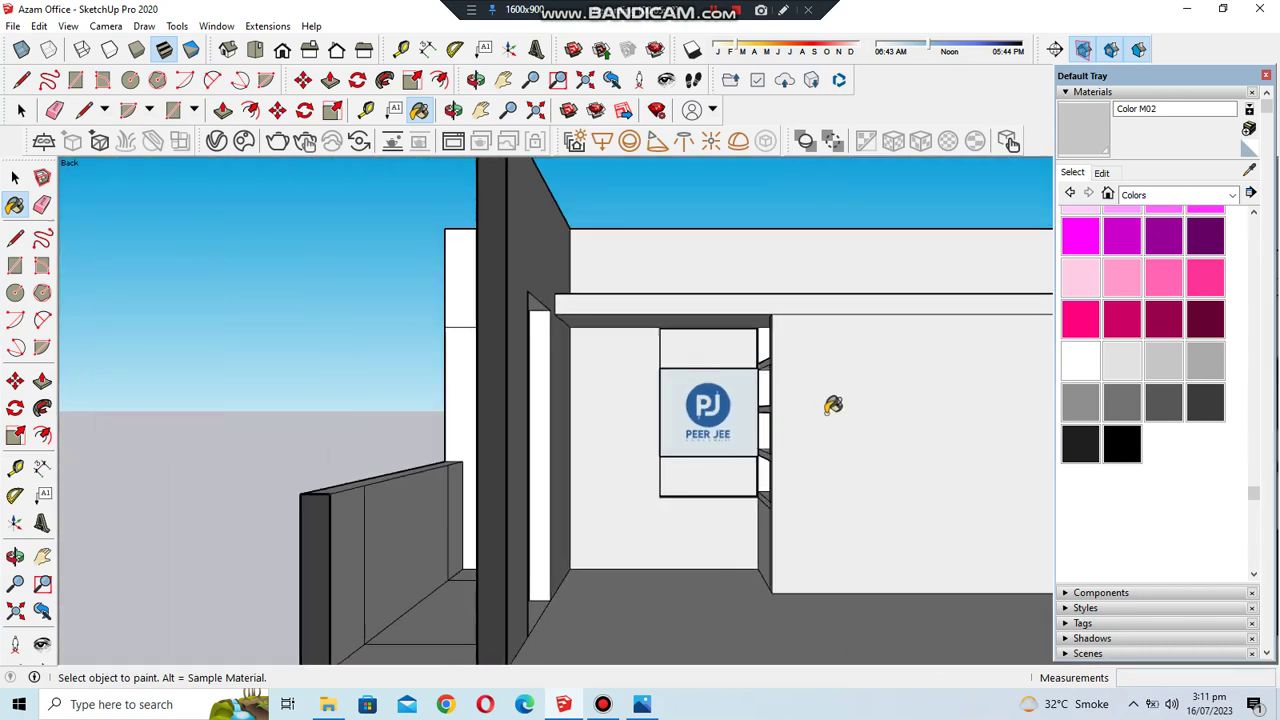
scroll(801, 420, "up", 2)
scroll(566, 430, "down", 3)
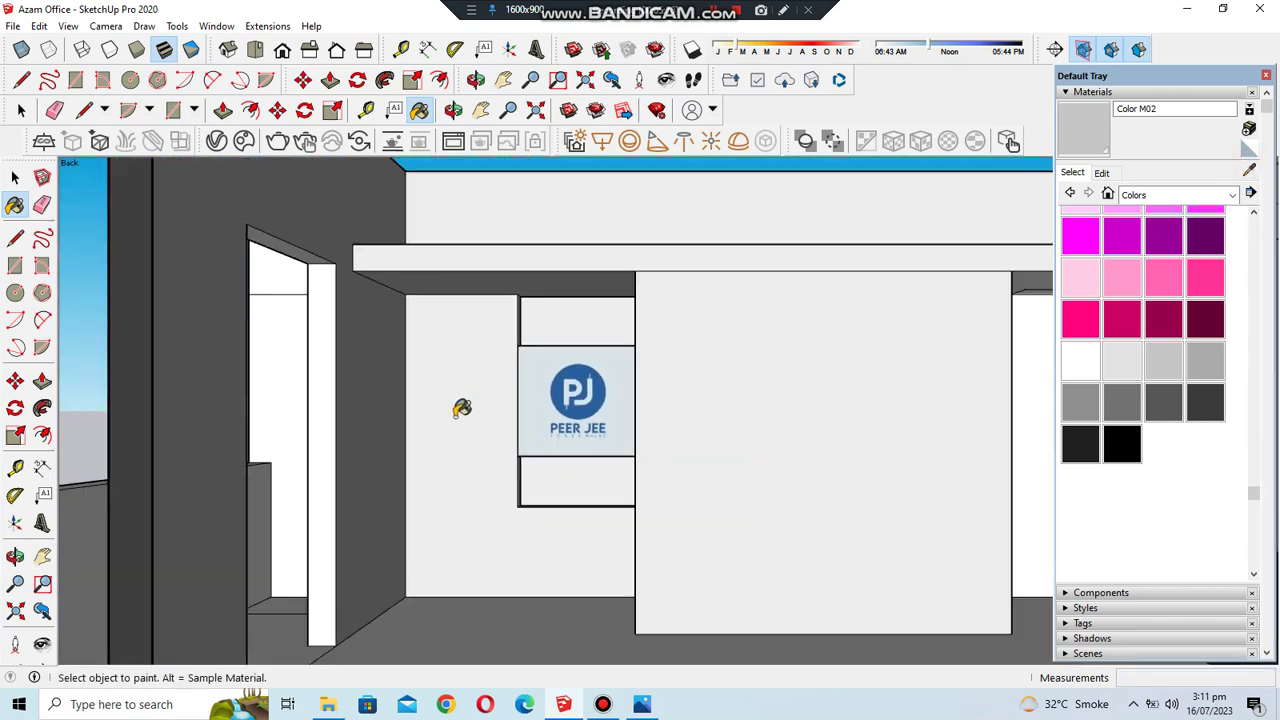
scroll(565, 398, "down", 2)
- Sample the side wall's dark blue and paint the back wall and logo strips with it
left_click(1249, 167)
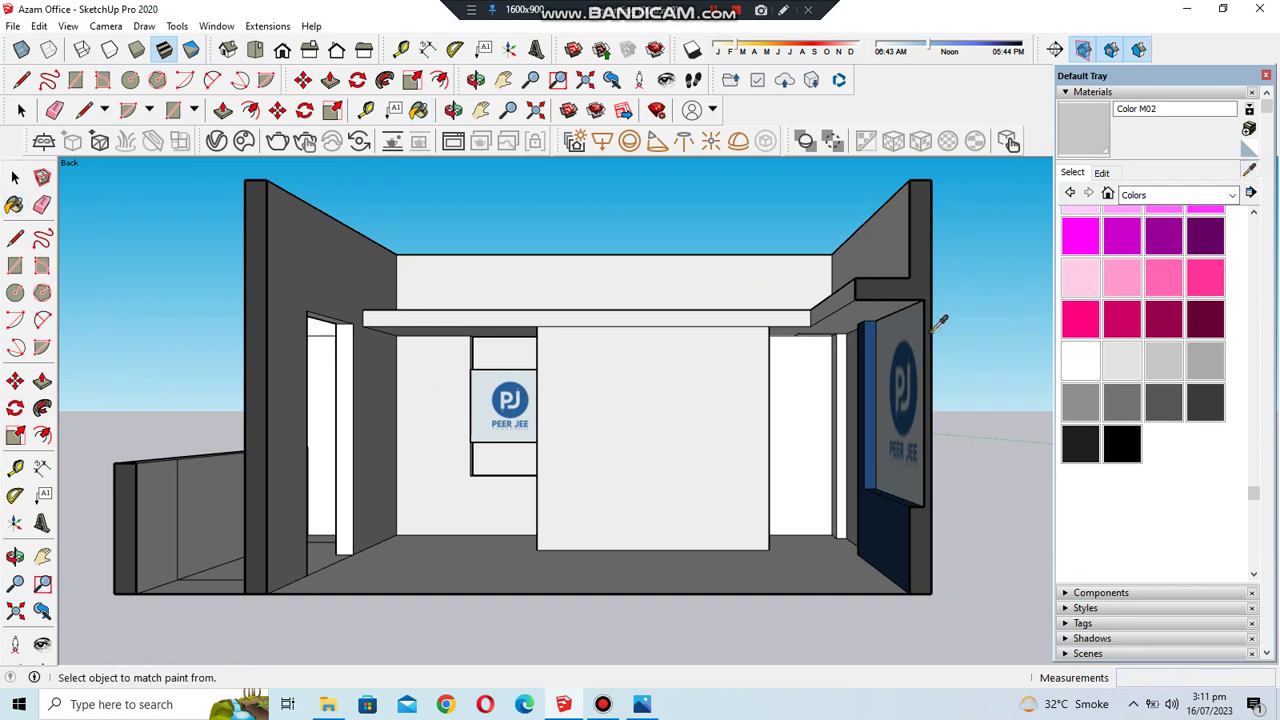
scroll(923, 363, "up", 4)
left_click(923, 363)
scroll(920, 363, "down", 3)
scroll(400, 380, "up", 3)
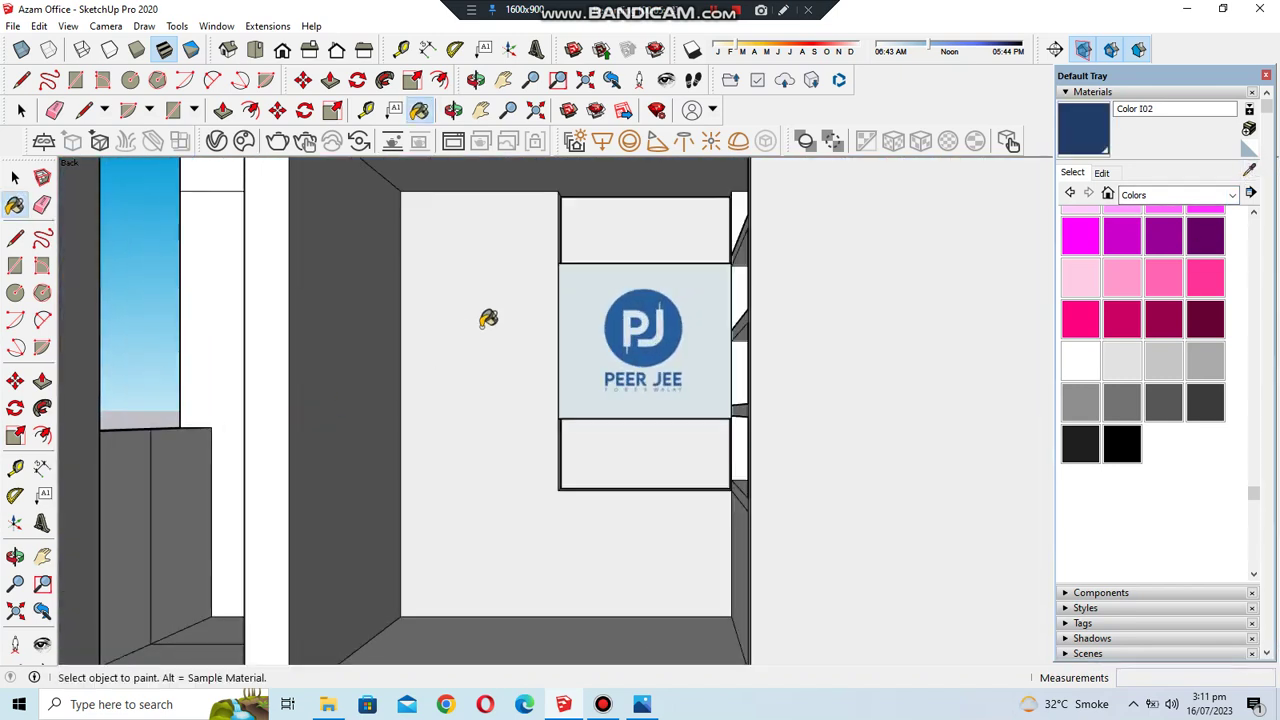
left_click(486, 320)
scroll(591, 534, "down", 1)
scroll(600, 520, "up", 1)
left_click(670, 270)
scroll(621, 487, "down", 2)
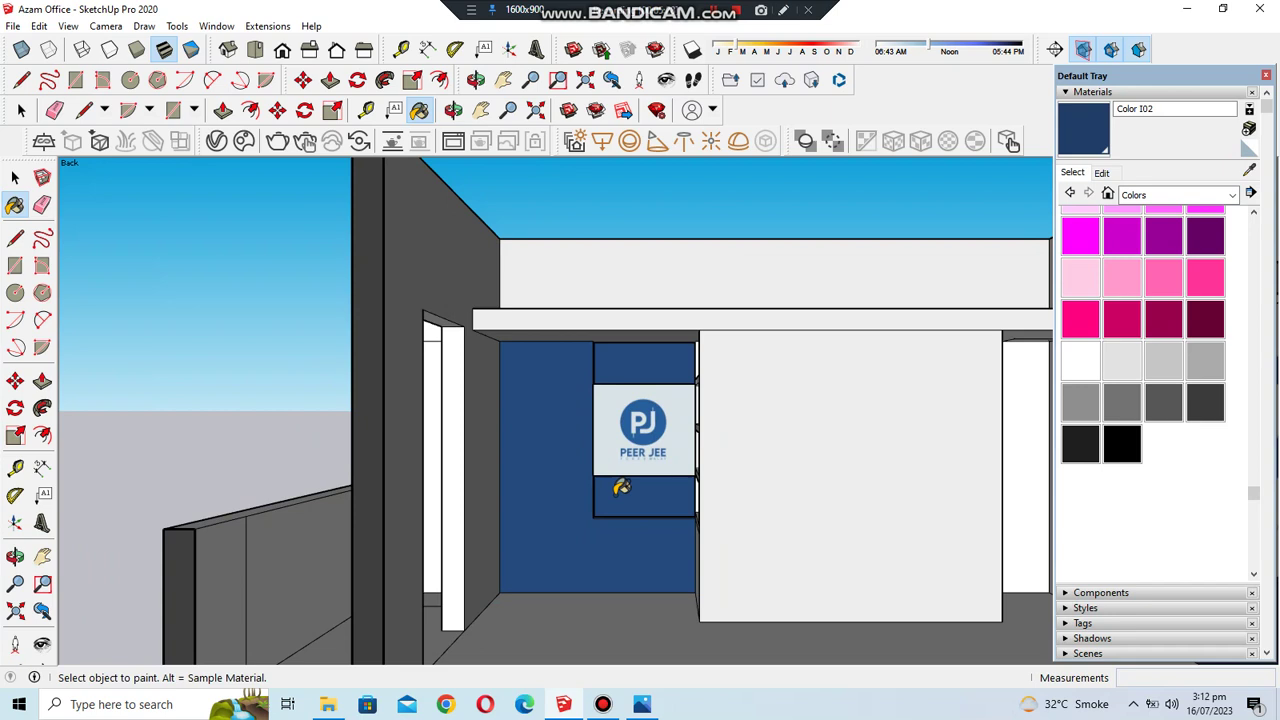
- Undo and repaint the strips above and below the logo blue, then select the logo square panel
key("ctrl+z")
scroll(633, 483, "up", 2)
scroll(634, 477, "up", 1)
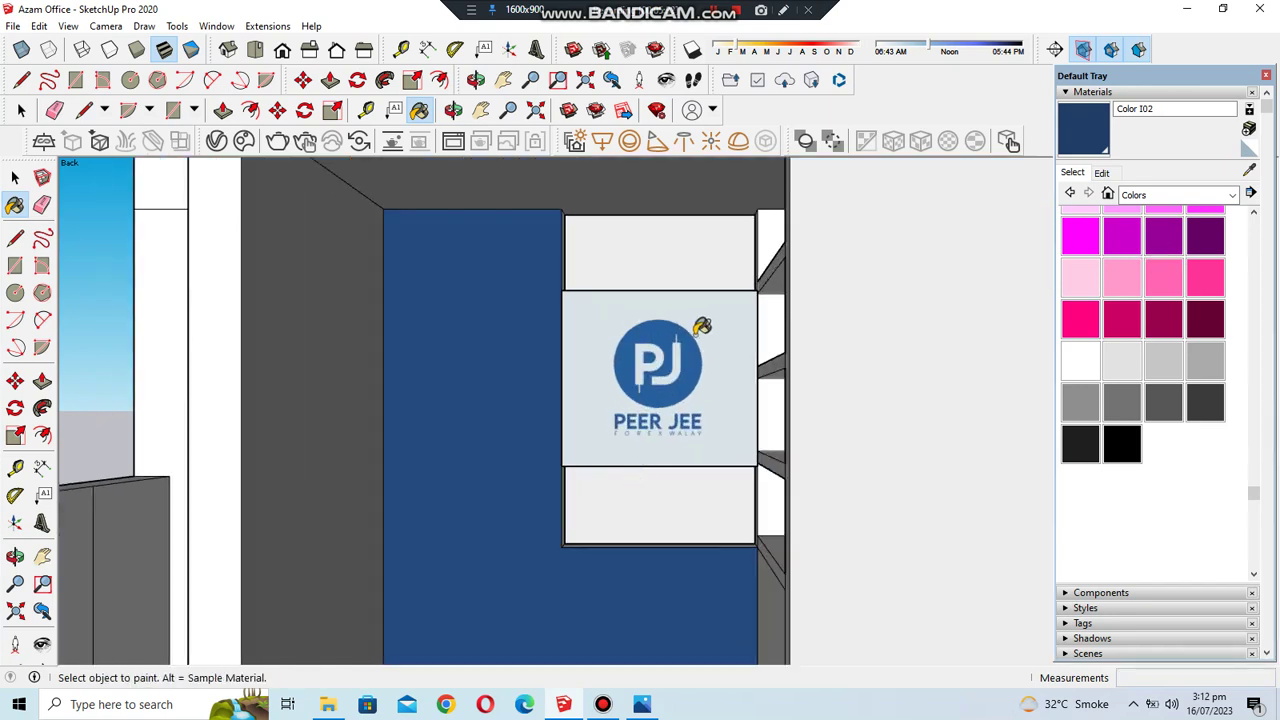
left_click(15, 177)
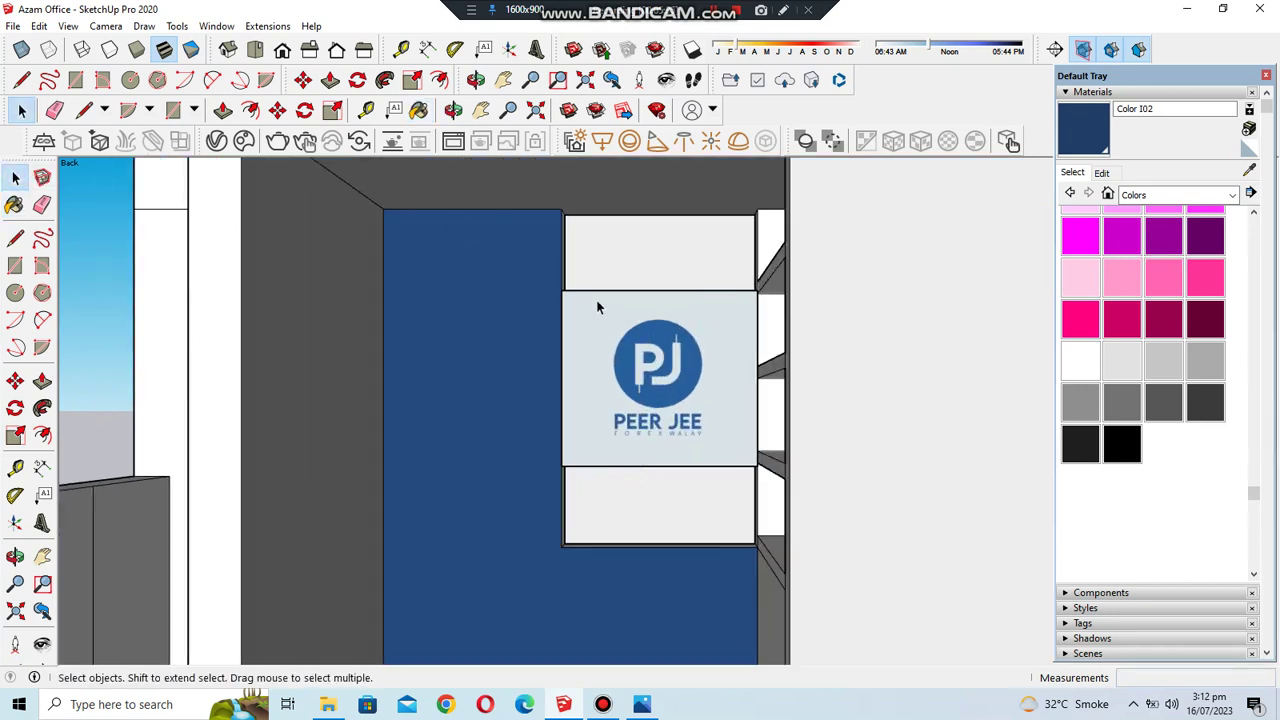
scroll(627, 405, "down", 1)
scroll(656, 509, "down", 1)
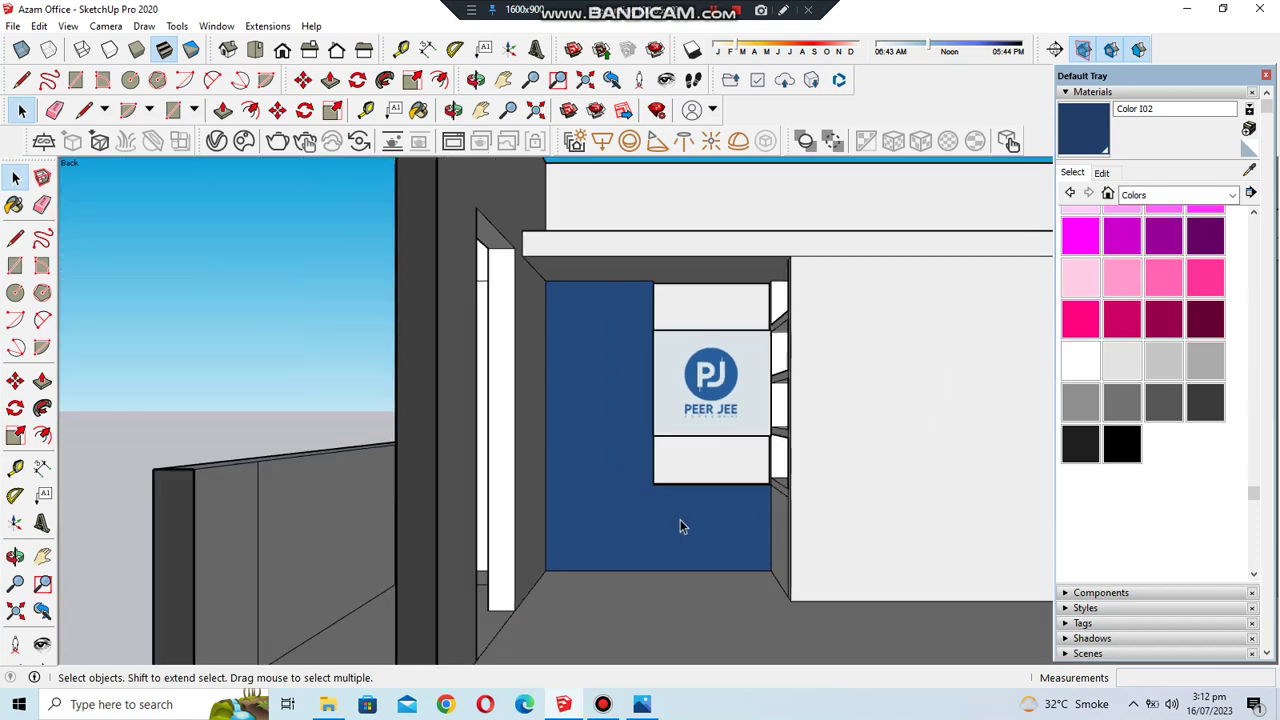
scroll(689, 334, "up", 1)
scroll(848, 198, "up", 1)
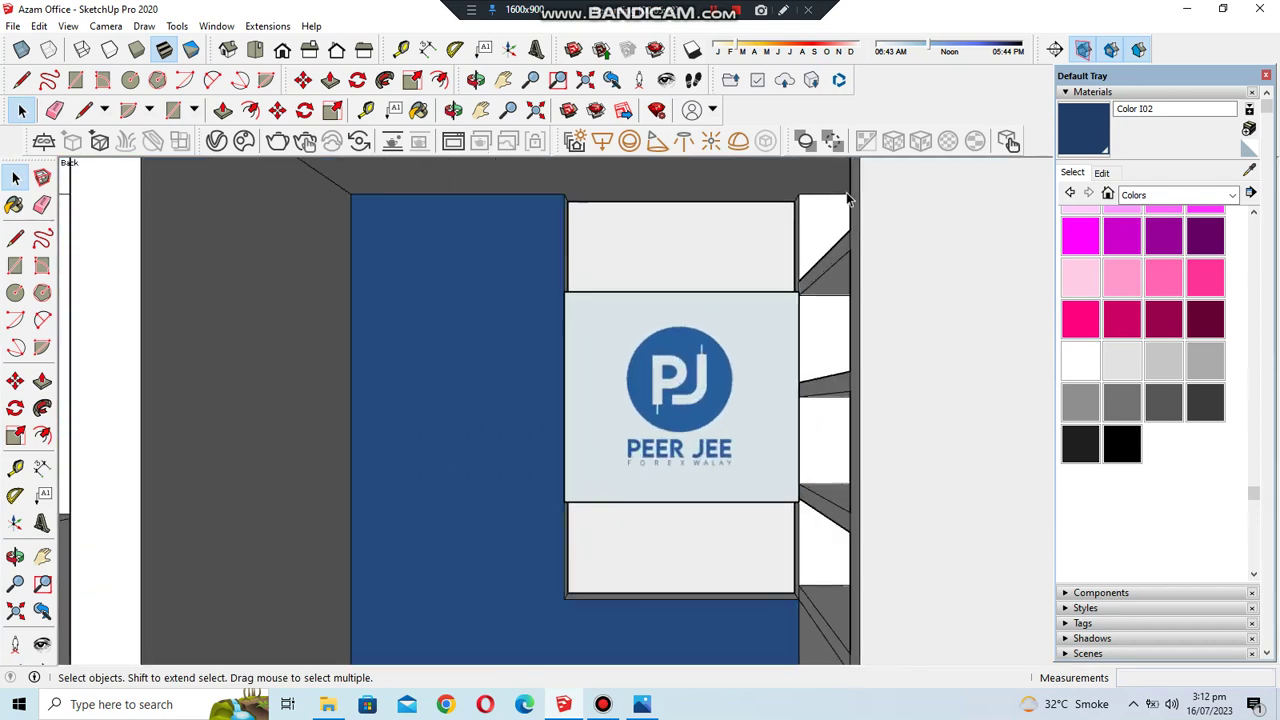
left_click(1106, 135)
scroll(674, 285, "down", 1)
left_click(669, 288)
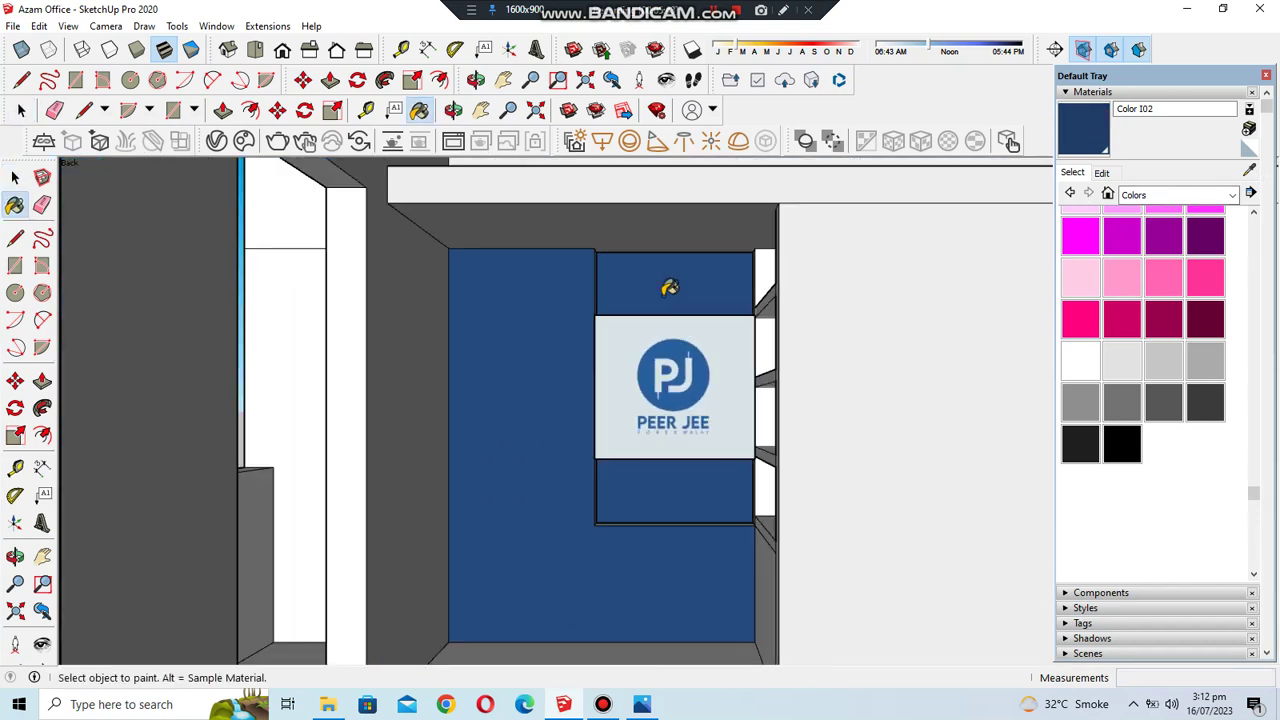
left_click(15, 177)
double_click(492, 369)
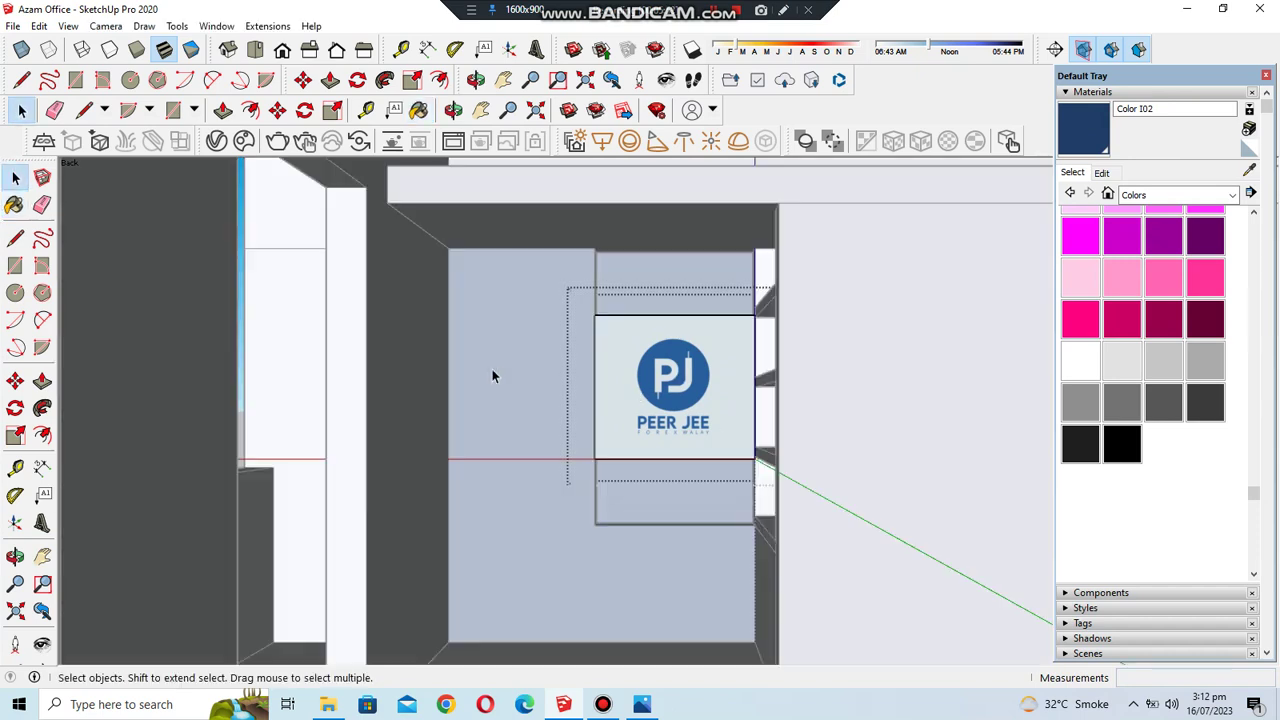
- Move the logo square 2 inches out from the wall
left_click(673, 390)
left_click(277, 110)
left_click(987, 340)
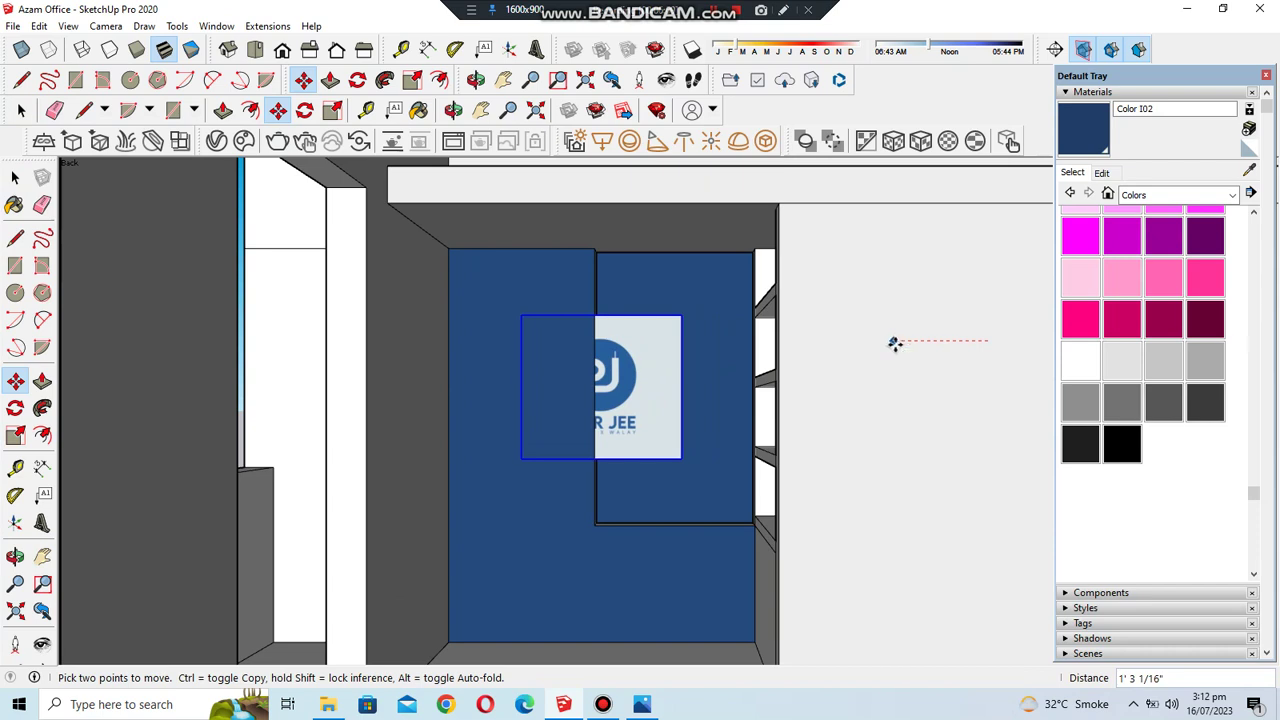
mouse_move(509, 318)
middle_mouse_down()
mouse_move(536, 373)
mouse_move(680, 366)
mouse_move(608, 625)
middle_mouse_up()
scroll(680, 366, "up", 3)
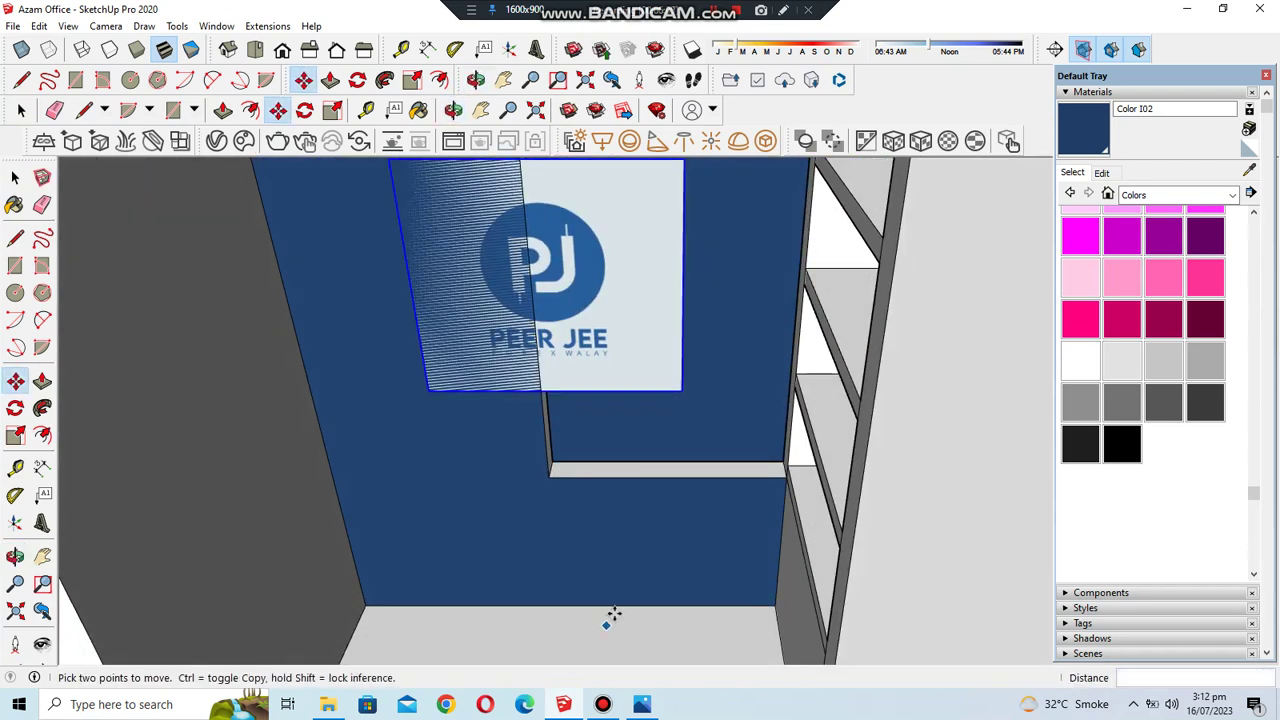
type("2")
key("Return")
key("space")
- From the standard back view, scale the PEER JEE logo panel up slightly
middle_click_drag(106, 320, 623, 543)
scroll(623, 543, "down", 5)
left_click(921, 141)
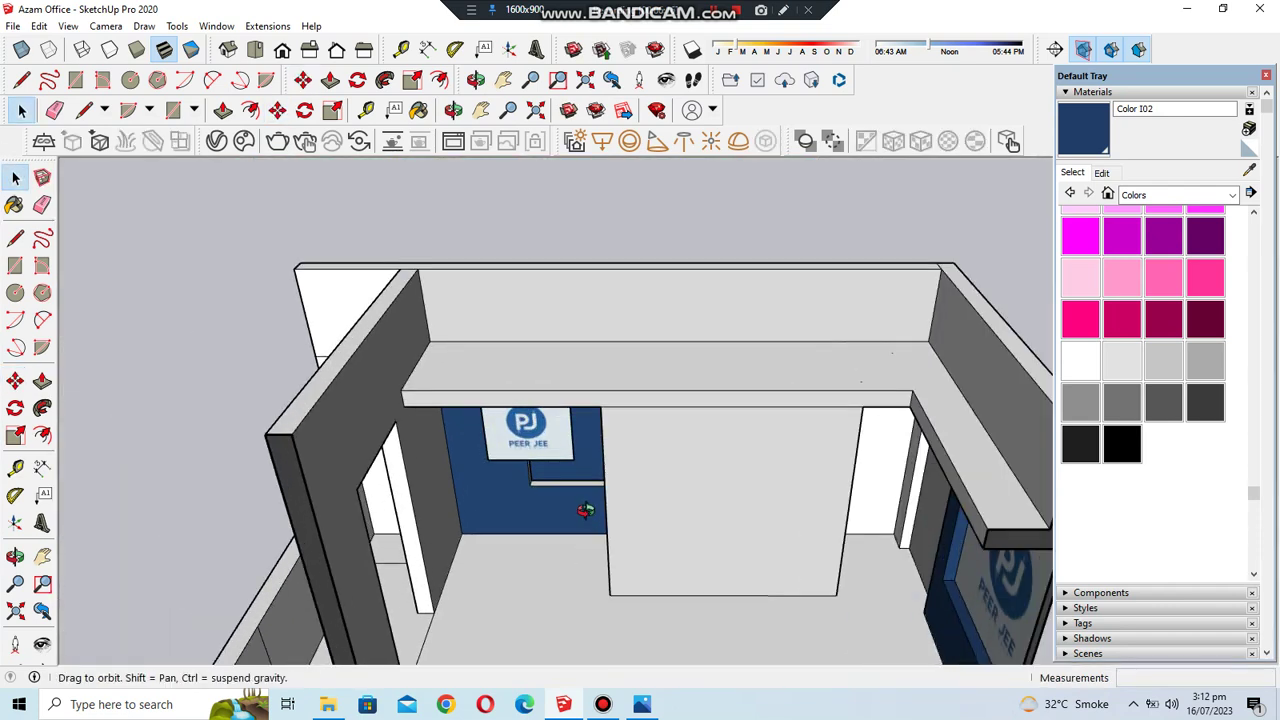
scroll(482, 514, "up", 2)
scroll(675, 354, "up", 2)
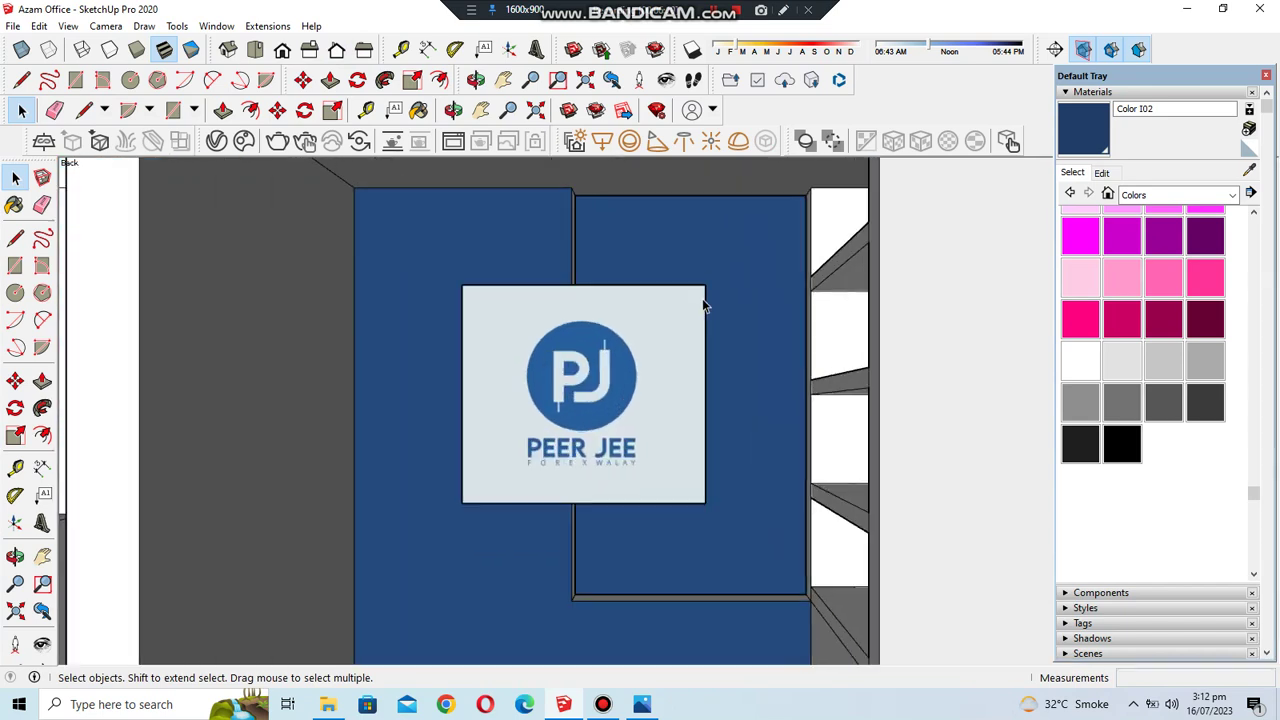
scroll(701, 300, "up", 2)
scroll(669, 352, "down", 3)
scroll(643, 431, "down", 1)
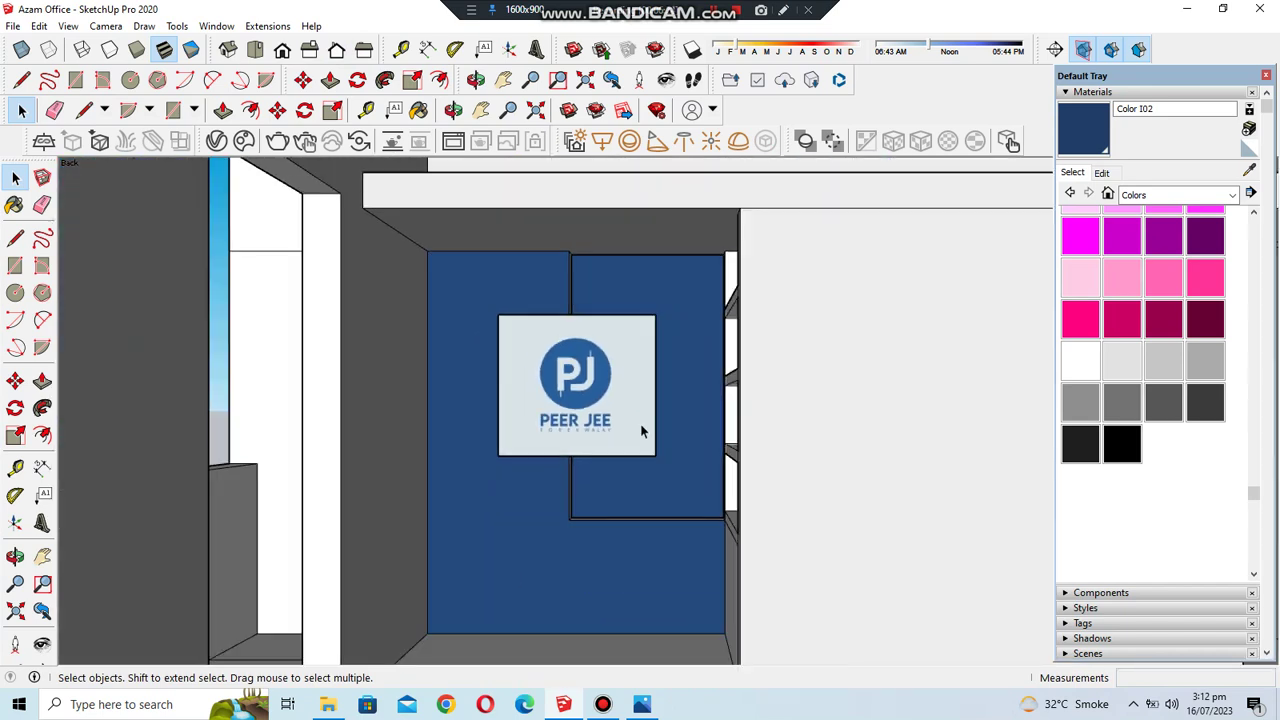
scroll(634, 403, "up", 1)
scroll(637, 405, "up", 2)
scroll(622, 383, "down", 1)
scroll(622, 383, "down", 2)
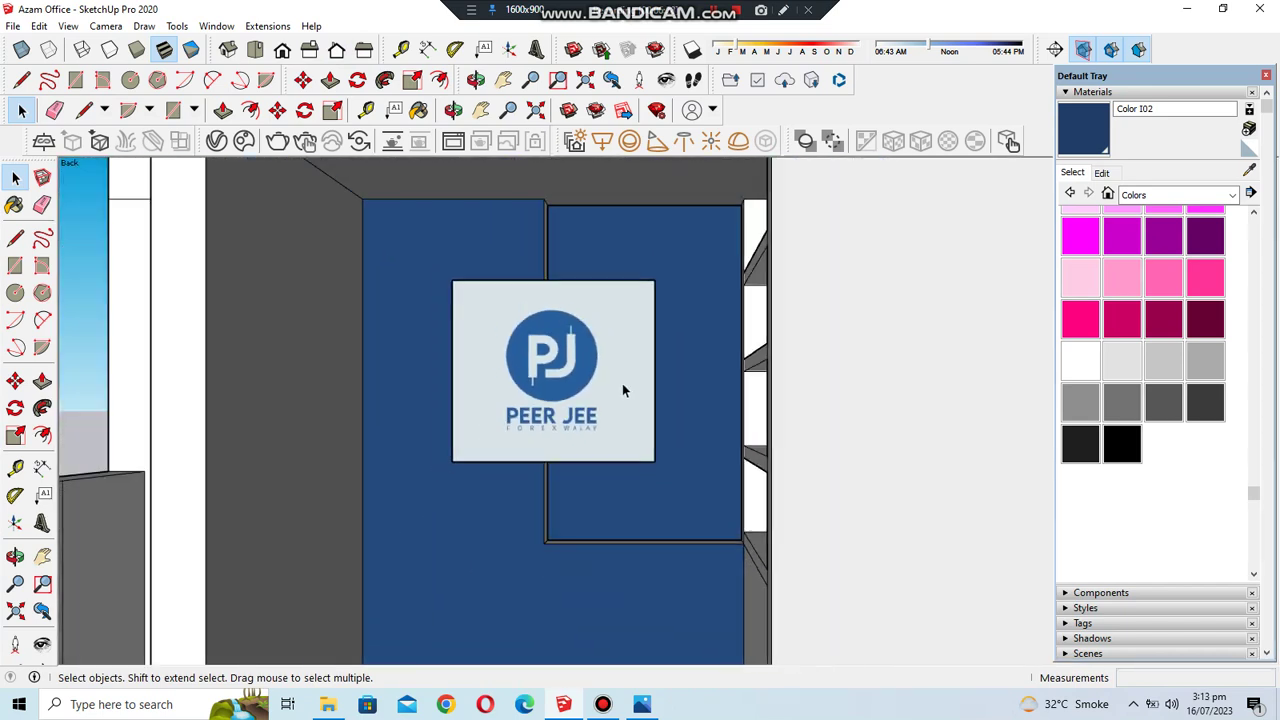
scroll(527, 420, "down", 1)
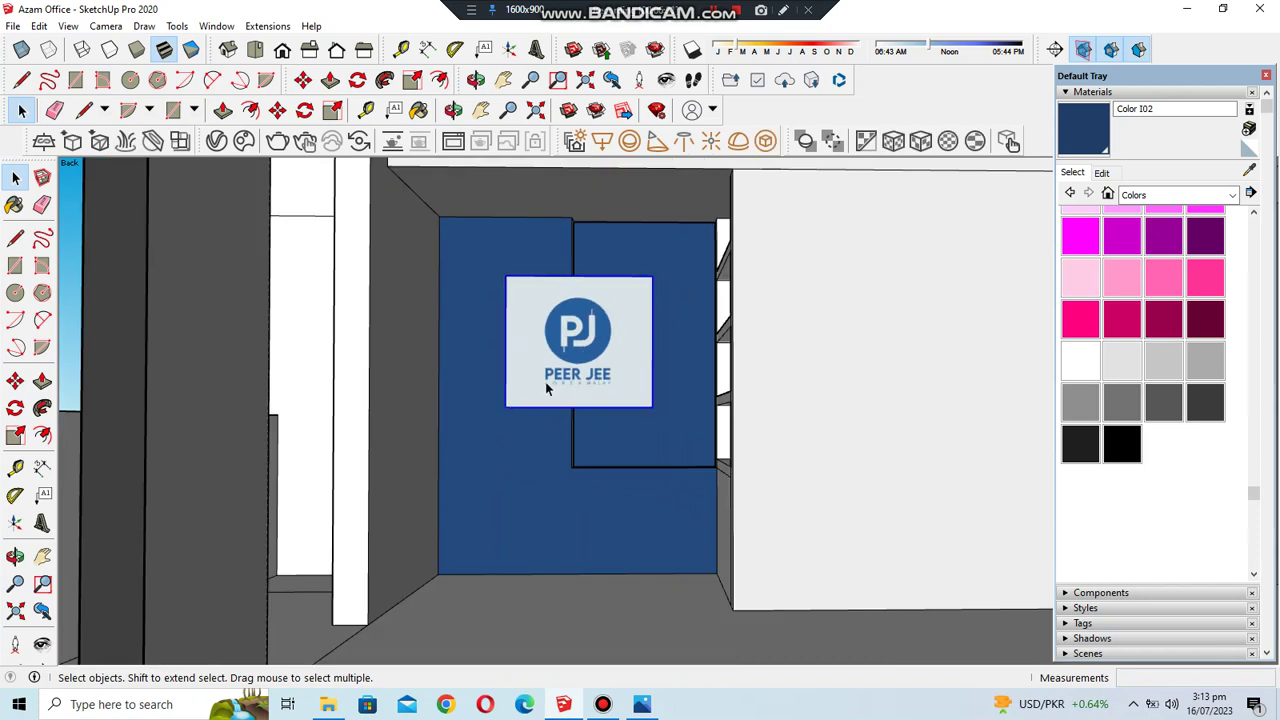
key("s")
left_click_drag(506, 407, 470, 452)
- Nudge the logo panel slightly left and check it from the standard back view
left_click(277, 110)
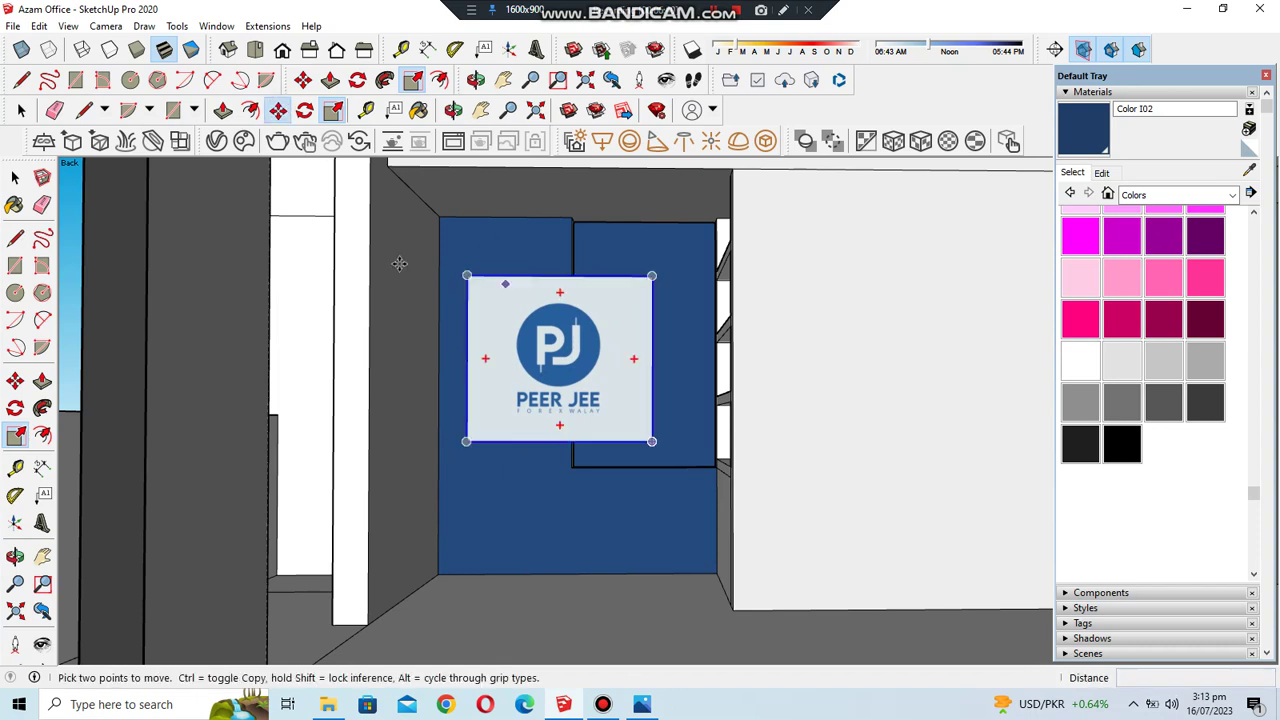
scroll(575, 330, "up", 2)
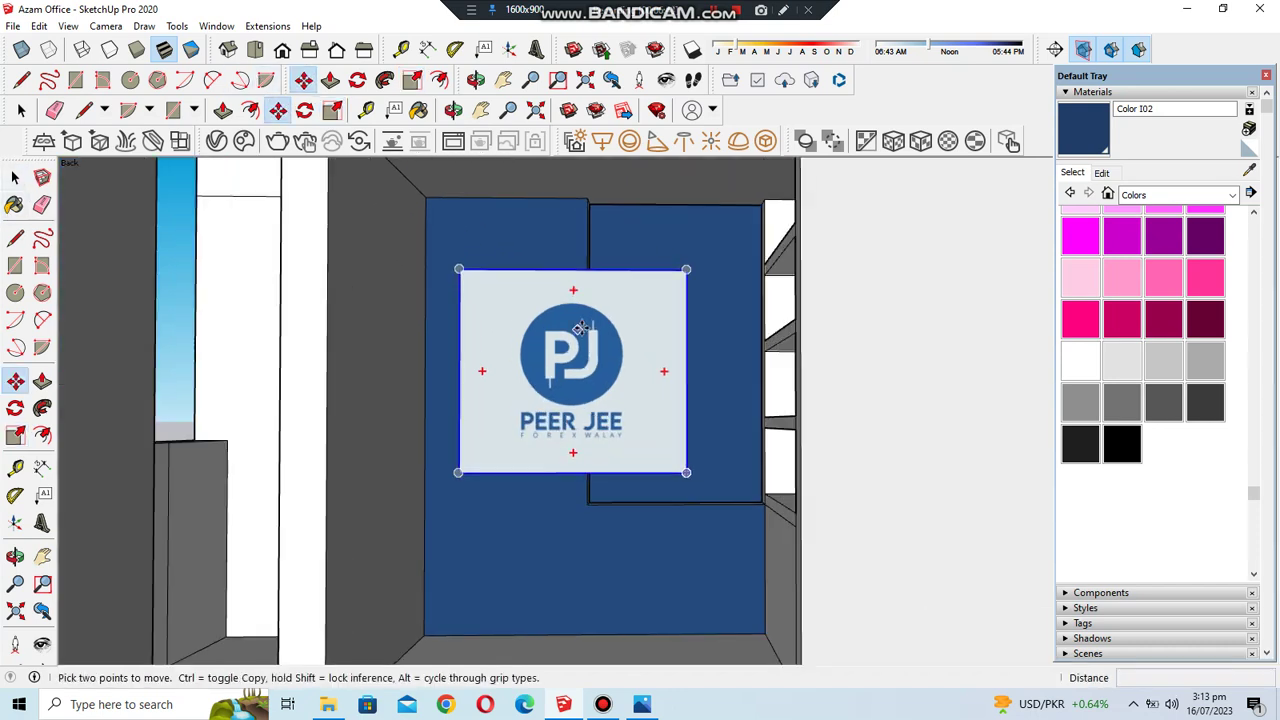
left_click(582, 332)
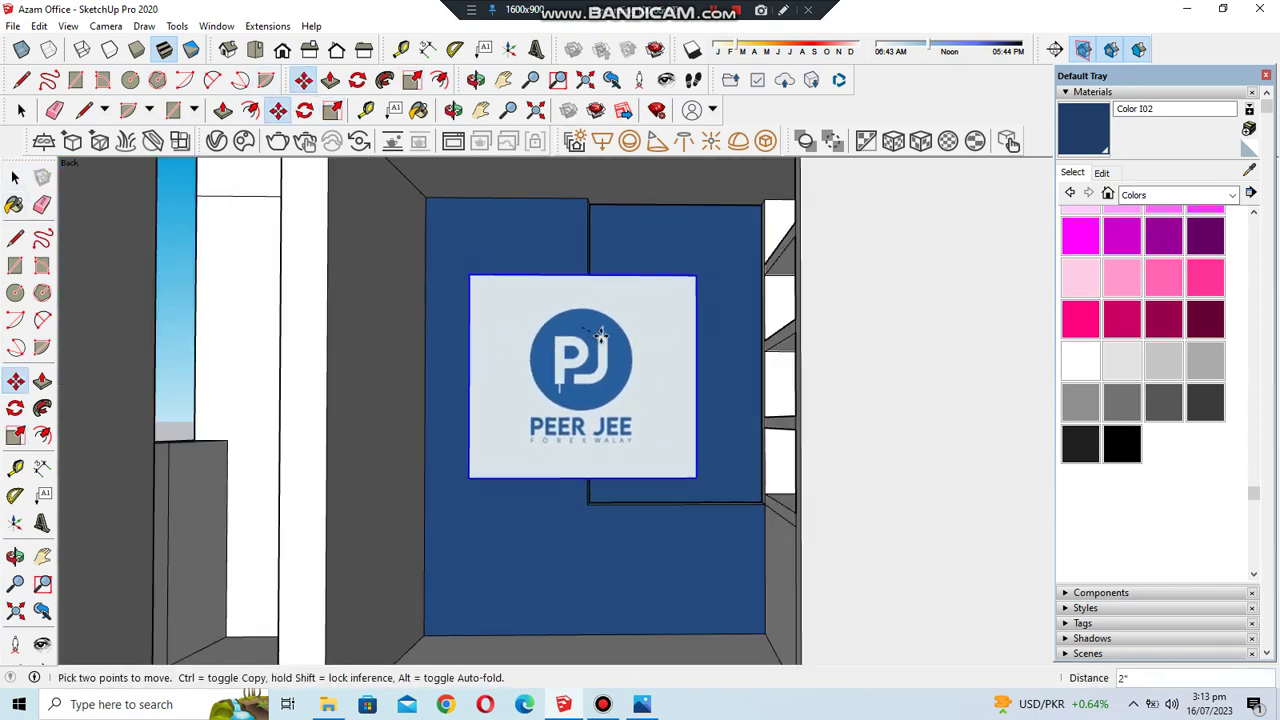
left_click(607, 333)
scroll(590, 440, "up", 1)
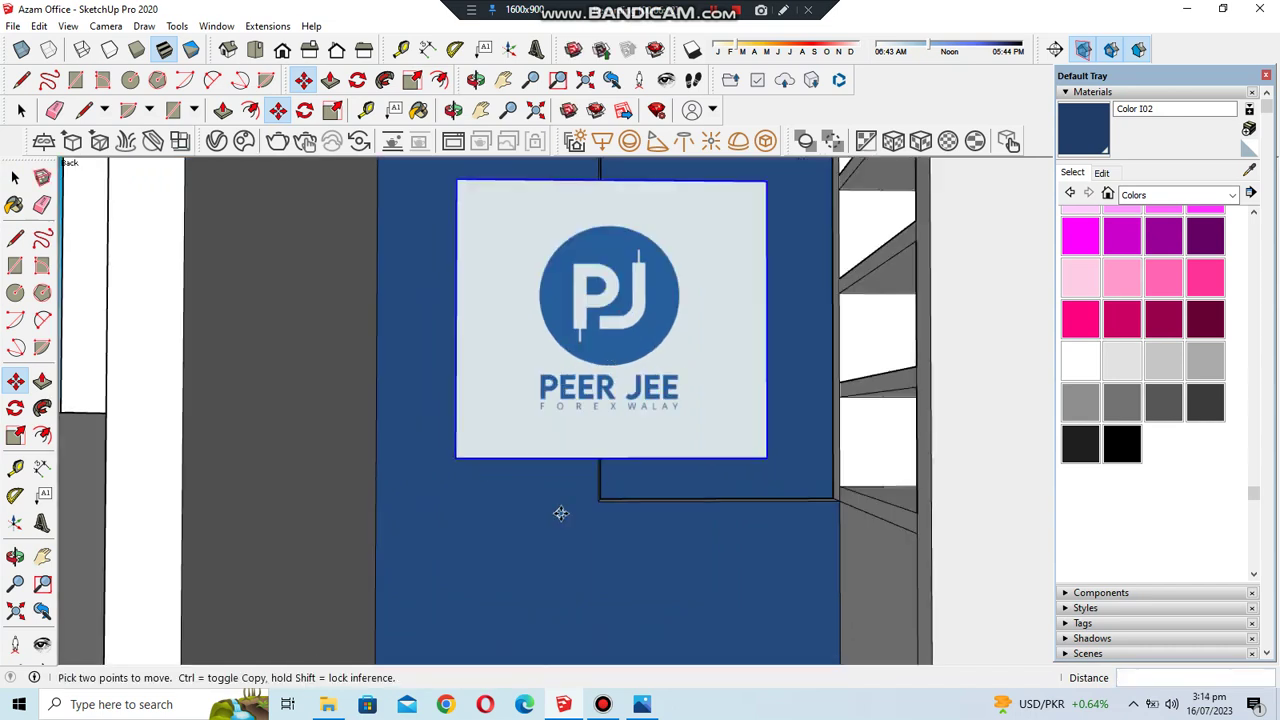
scroll(560, 511, "up", 2)
left_click(336, 49)
scroll(700, 551, "down", 3)
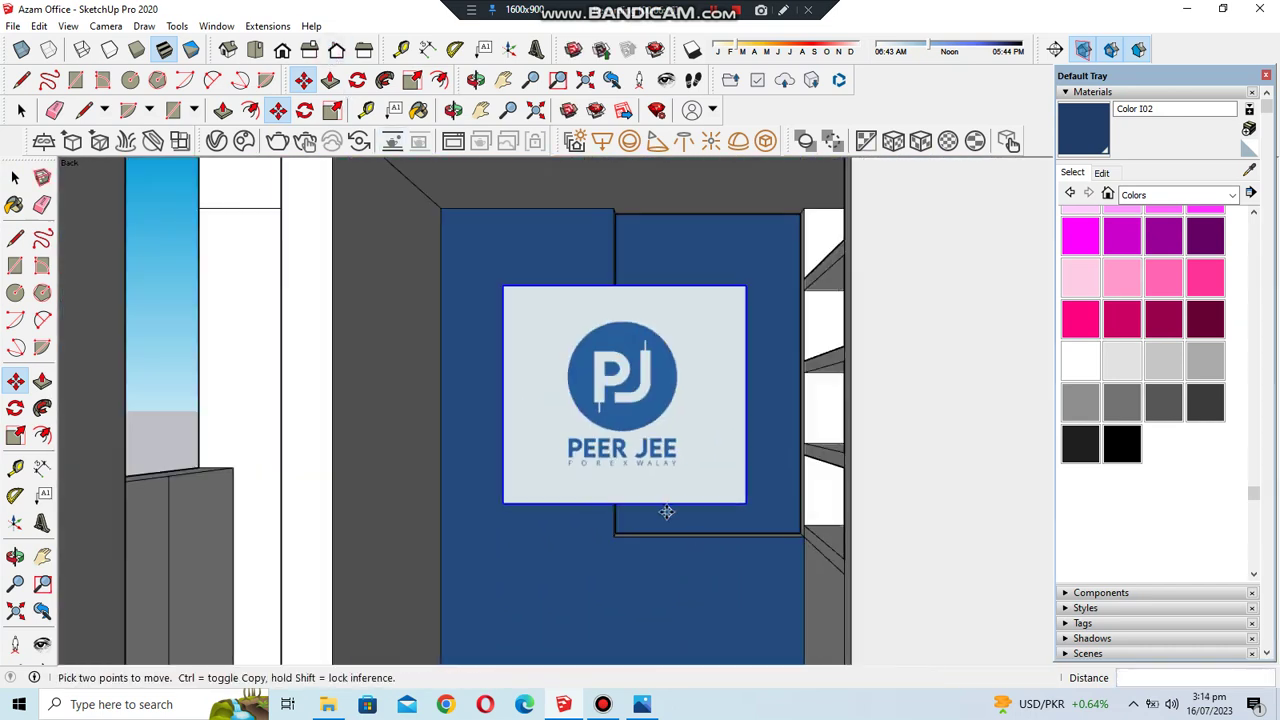
scroll(592, 242, "up", 1)
scroll(596, 244, "up", 2)
scroll(411, 383, "up", 1)
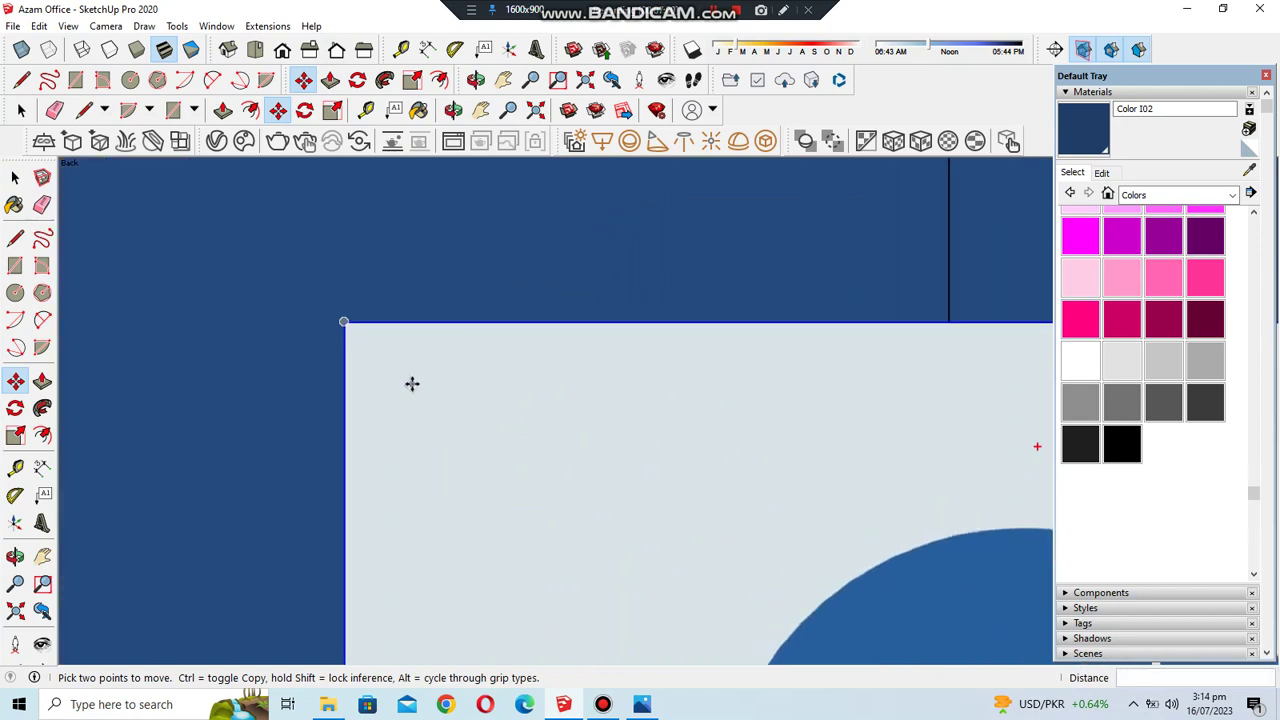
scroll(424, 373, "down", 3)
scroll(424, 373, "down", 1)
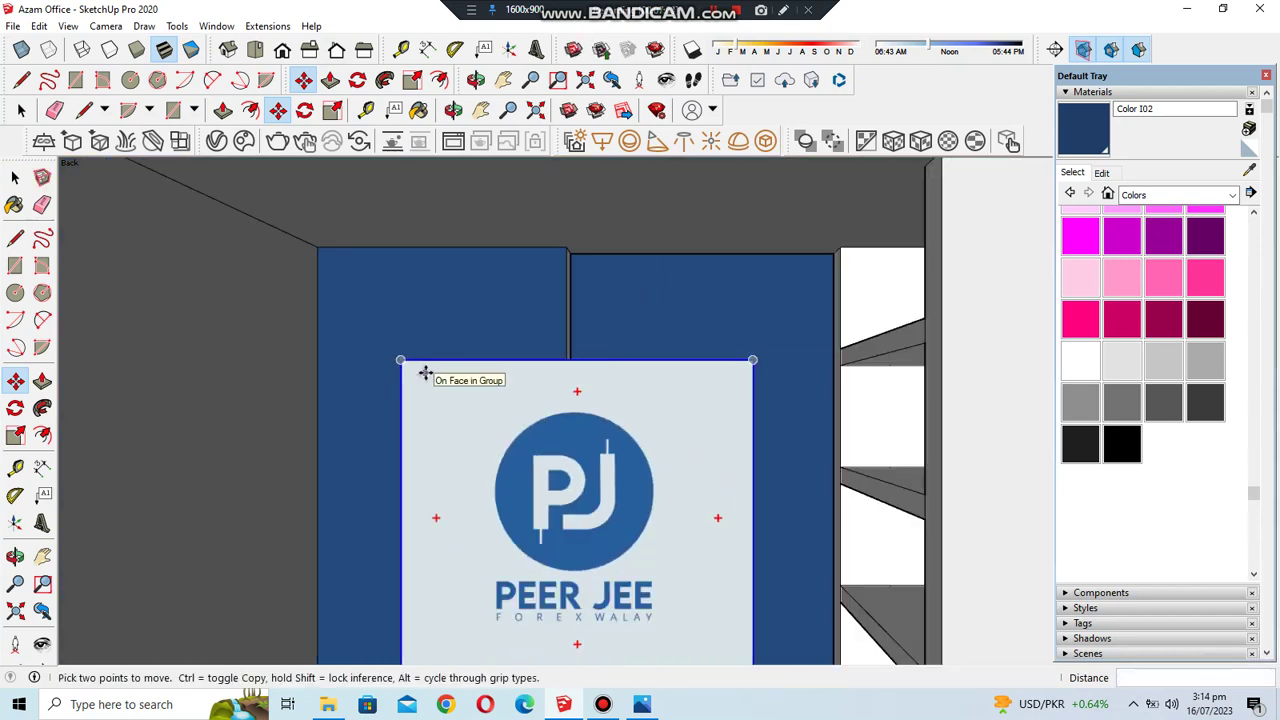
scroll(424, 373, "up", 1)
scroll(424, 373, "down", 2)
scroll(424, 373, "down", 1)
scroll(731, 400, "down", 4)
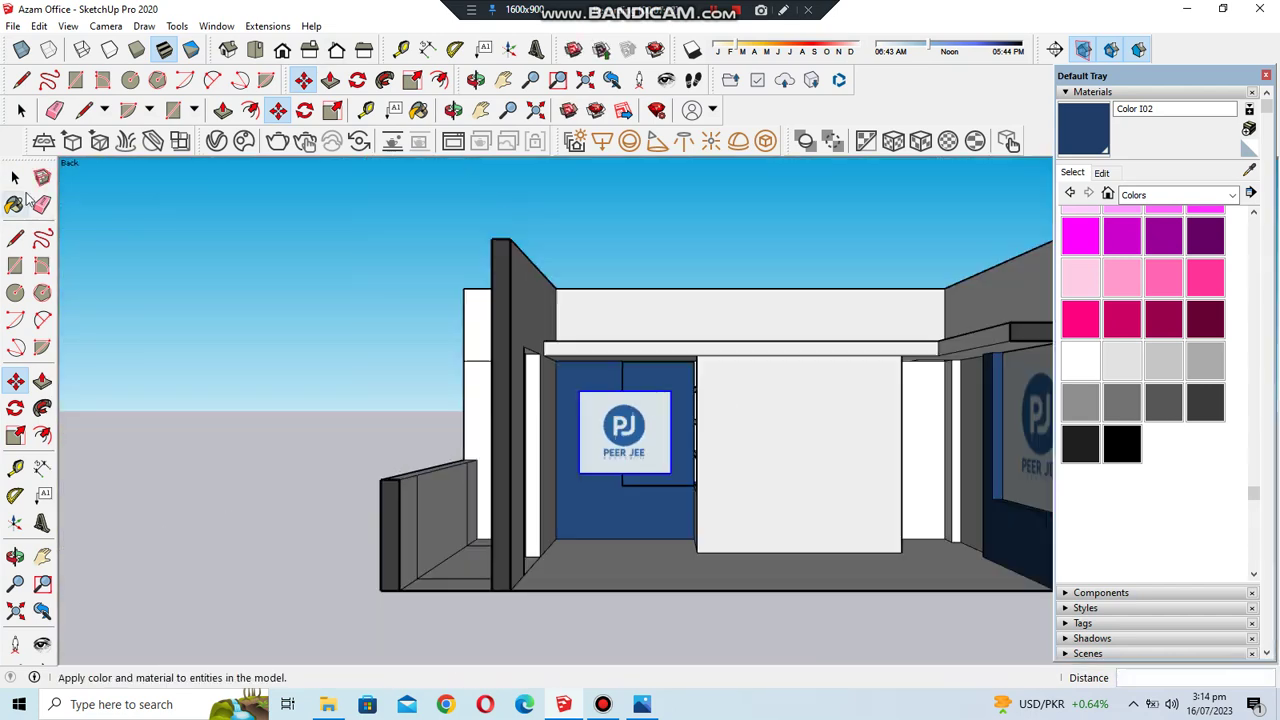
left_click(15, 177)
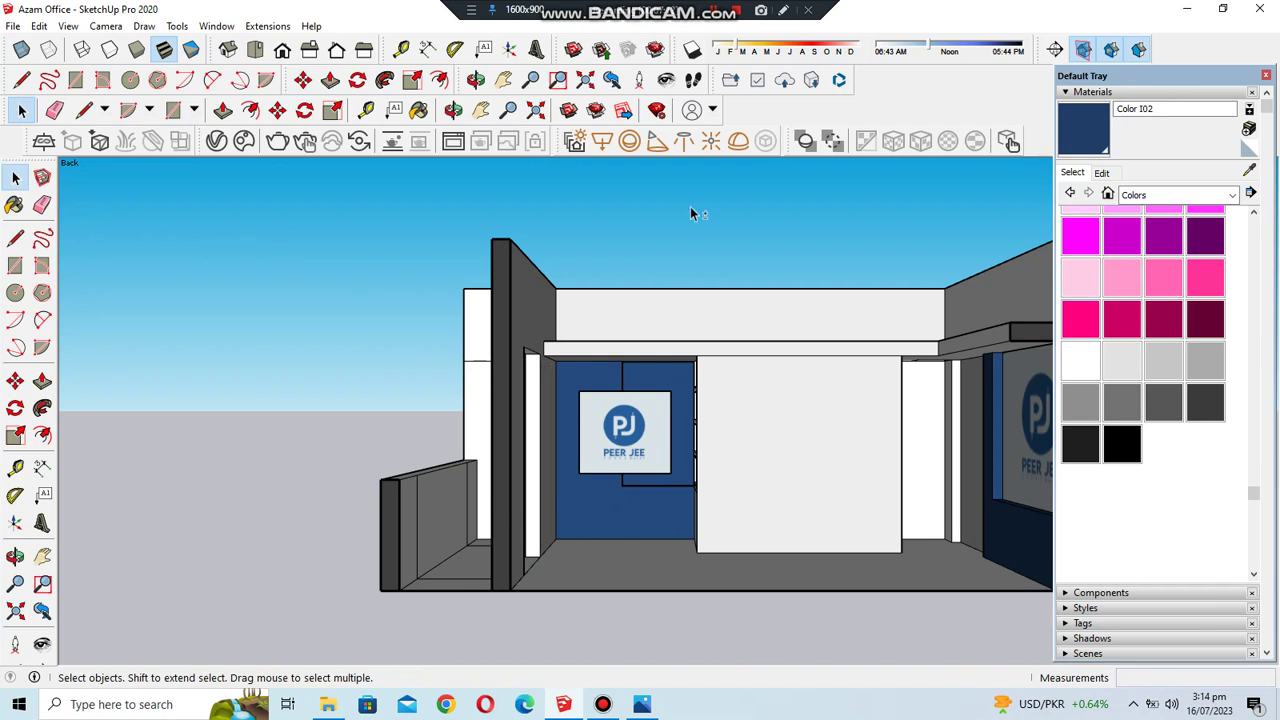
- Unhide everything via Edit > Unhide > All, then select all and cancel a trial move
scroll(690, 213, "down", 2)
left_click(39, 26)
mouse_move(150, 272)
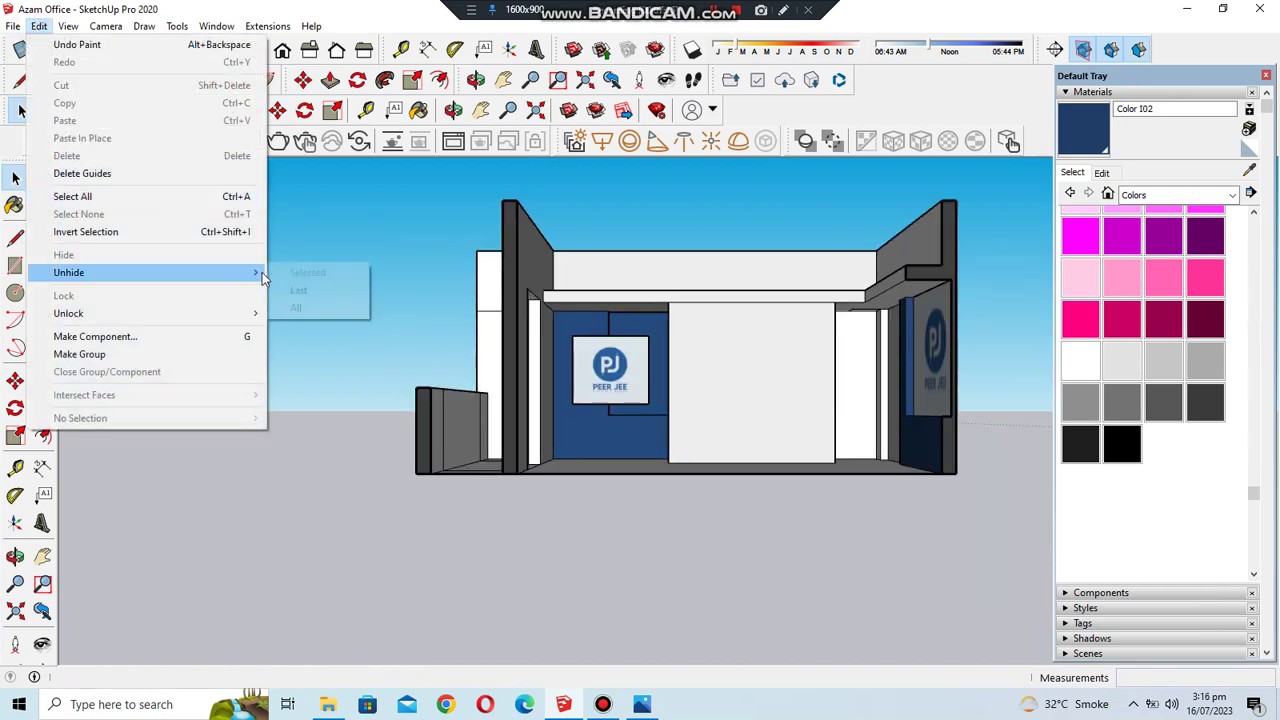
left_click(297, 307)
middle_click_drag(305, 303, 435, 365)
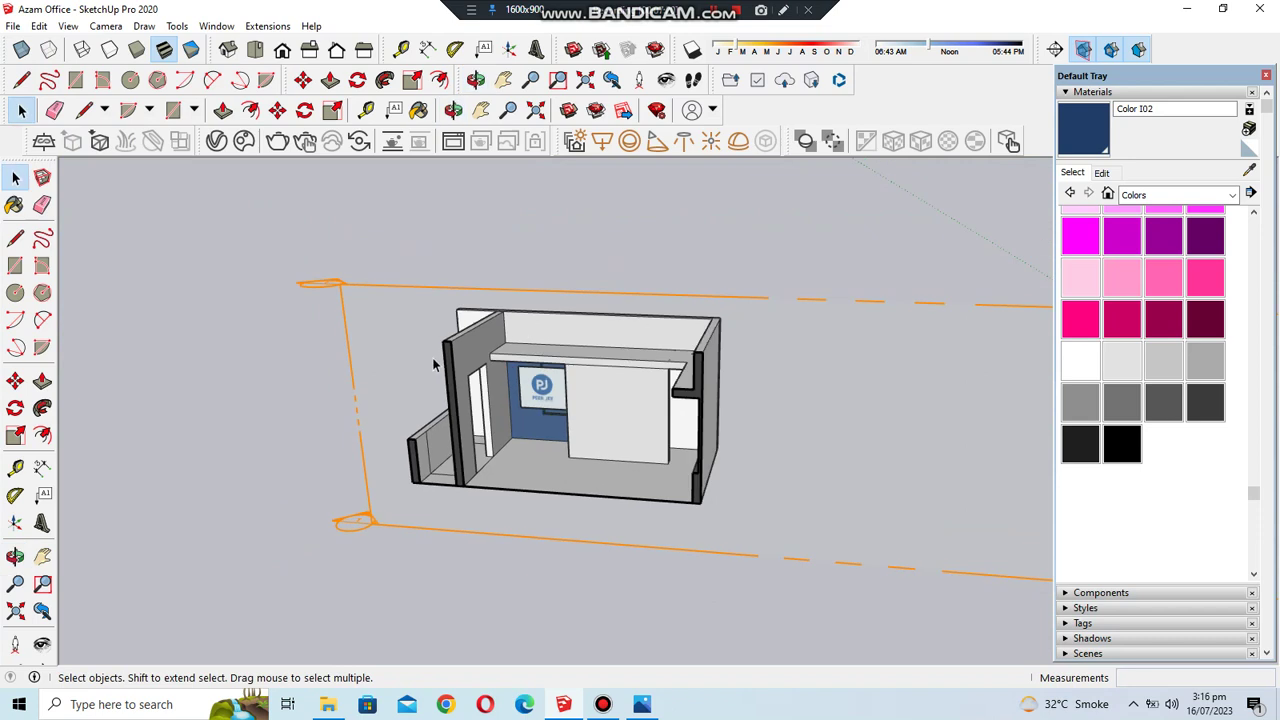
key("ctrl+a")
scroll(297, 280, "down", 2)
key("m")
left_click(294, 274)
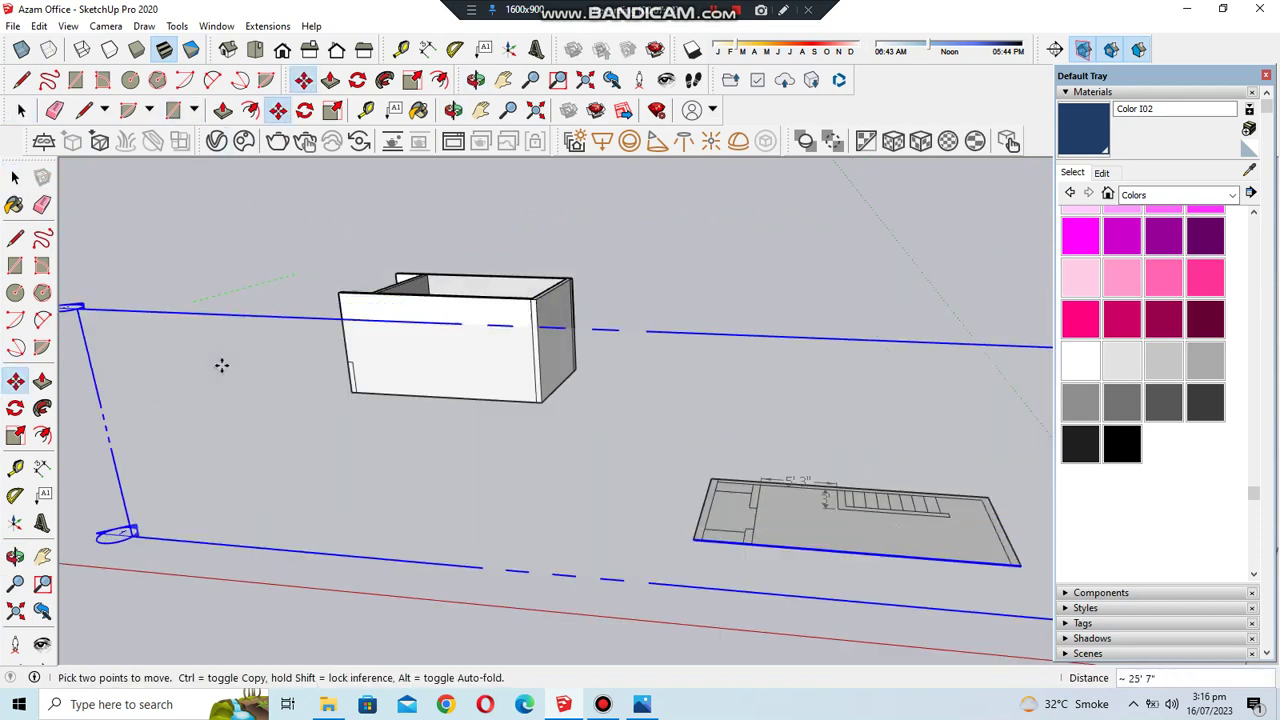
key("Escape")
- Orbit to look down into the office box and place a section plane on its side
key("o")
mouse_move(367, 365)
left_mouse_down()
mouse_move(491, 383)
mouse_move(506, 397)
mouse_move(909, 400)
mouse_move(348, 301)
mouse_move(617, 480)
mouse_move(1166, 65)
left_mouse_up()
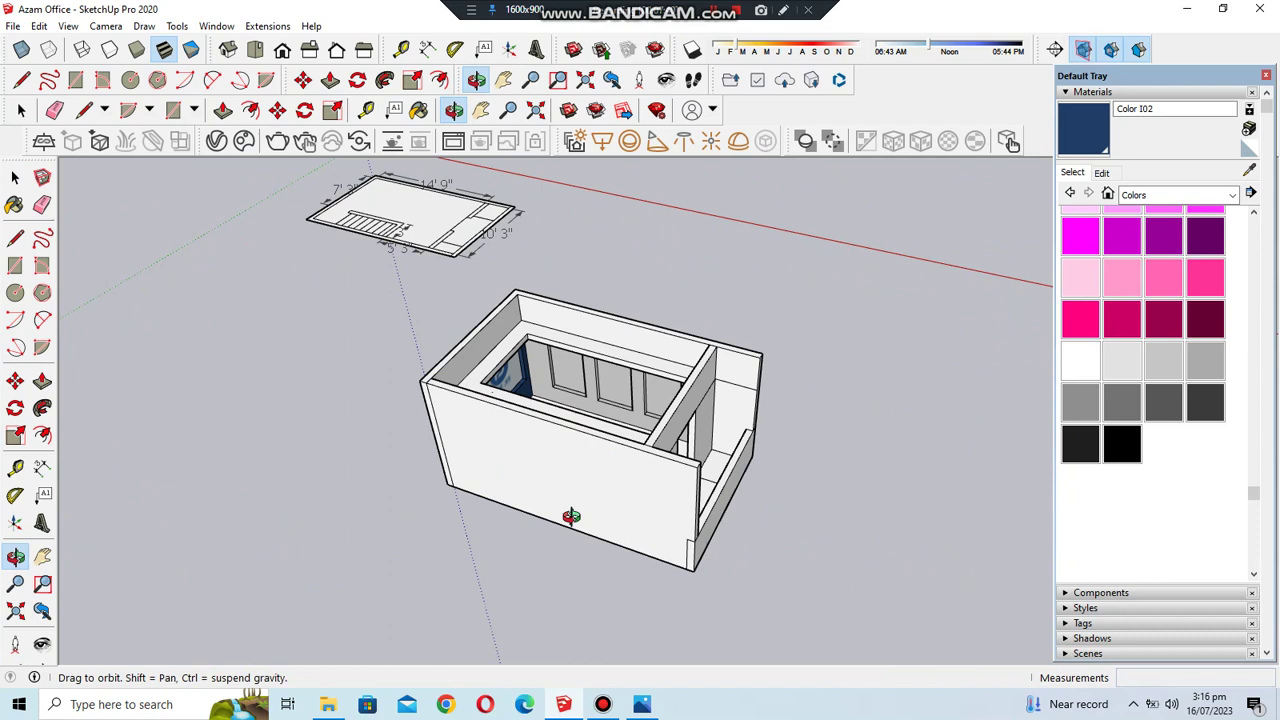
left_click(1055, 49)
left_click(506, 481)
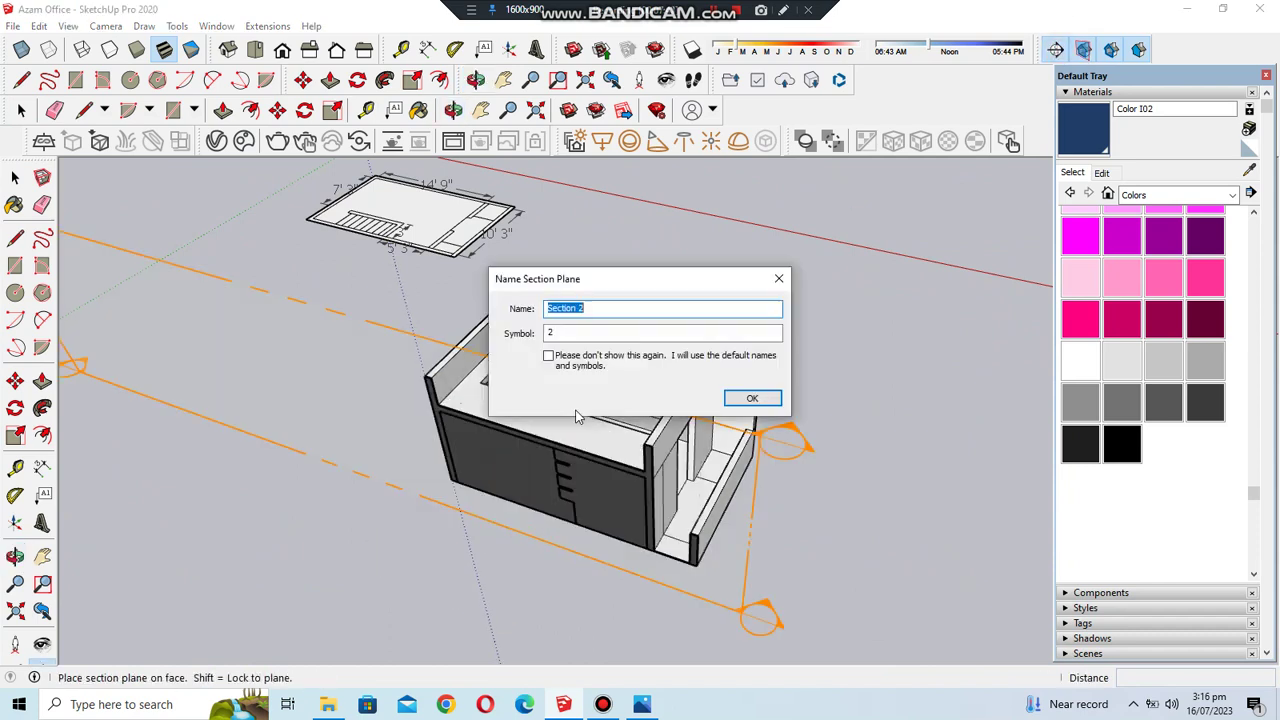
- Place a section plane with the default name, then delete it
left_click(737, 397)
left_click(277, 110)
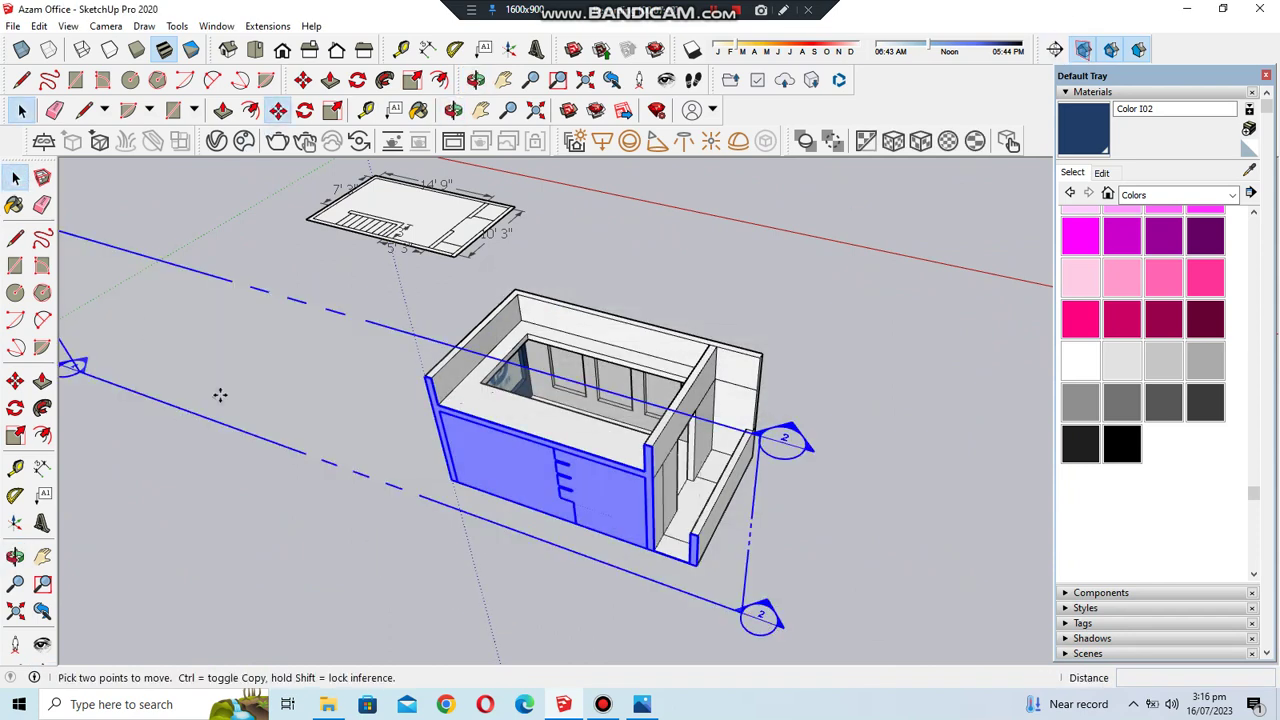
left_click(222, 392)
key("space")
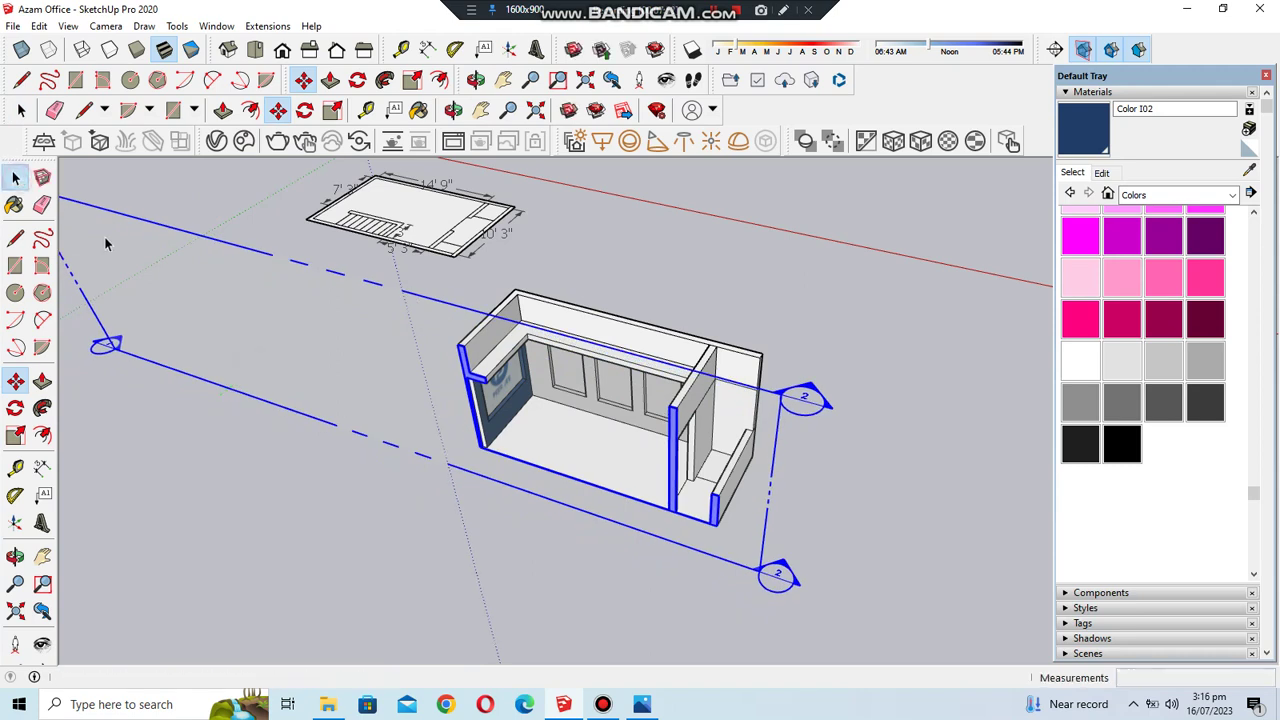
right_click(92, 222)
left_click(115, 262)
- From a standard view, paint the three back-wall panels dark blue Color I02
left_click(309, 50)
scroll(698, 469, "up", 3)
scroll(734, 397, "up", 3)
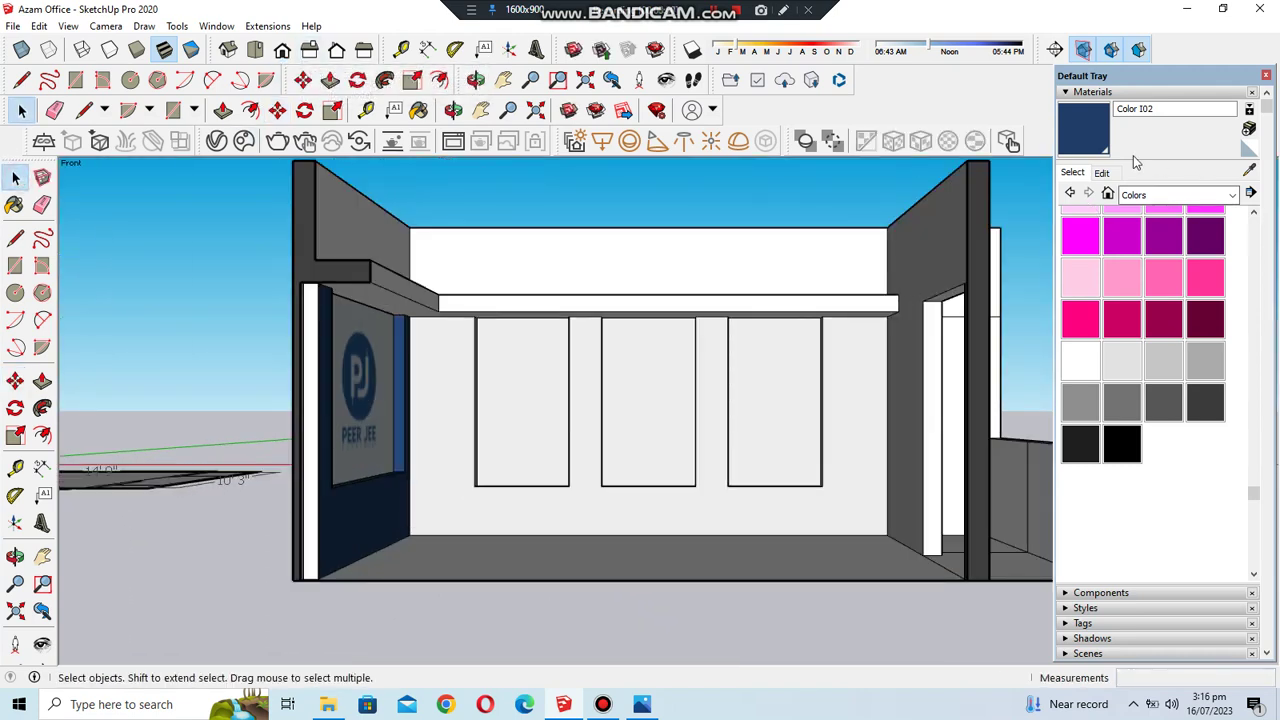
scroll(920, 425, "up", 1)
left_click(652, 383)
scroll(737, 363, "up", 3)
left_click(717, 386)
scroll(717, 386, "down", 2)
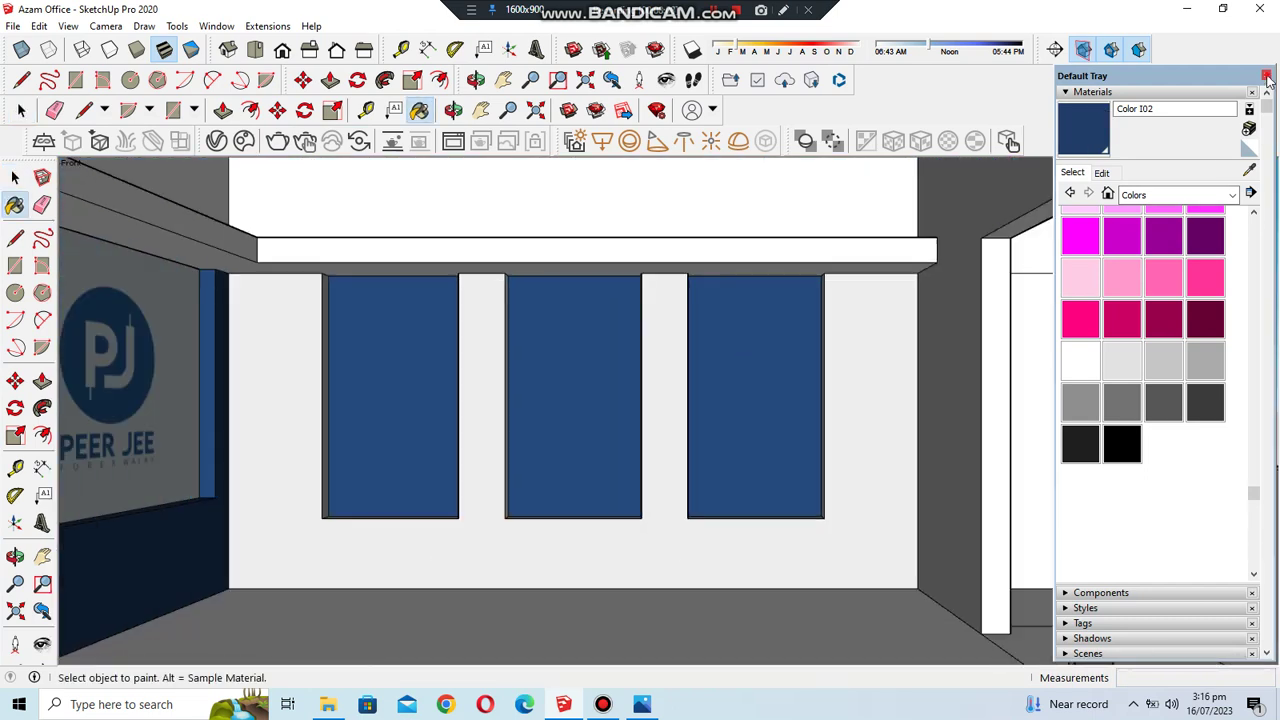
- Close the Default Tray and orbit to face the panelled wall
left_click(1266, 77)
left_click(453, 110)
mouse_move(483, 246)
left_mouse_down()
mouse_move(723, 332)
mouse_move(640, 330)
left_mouse_up()
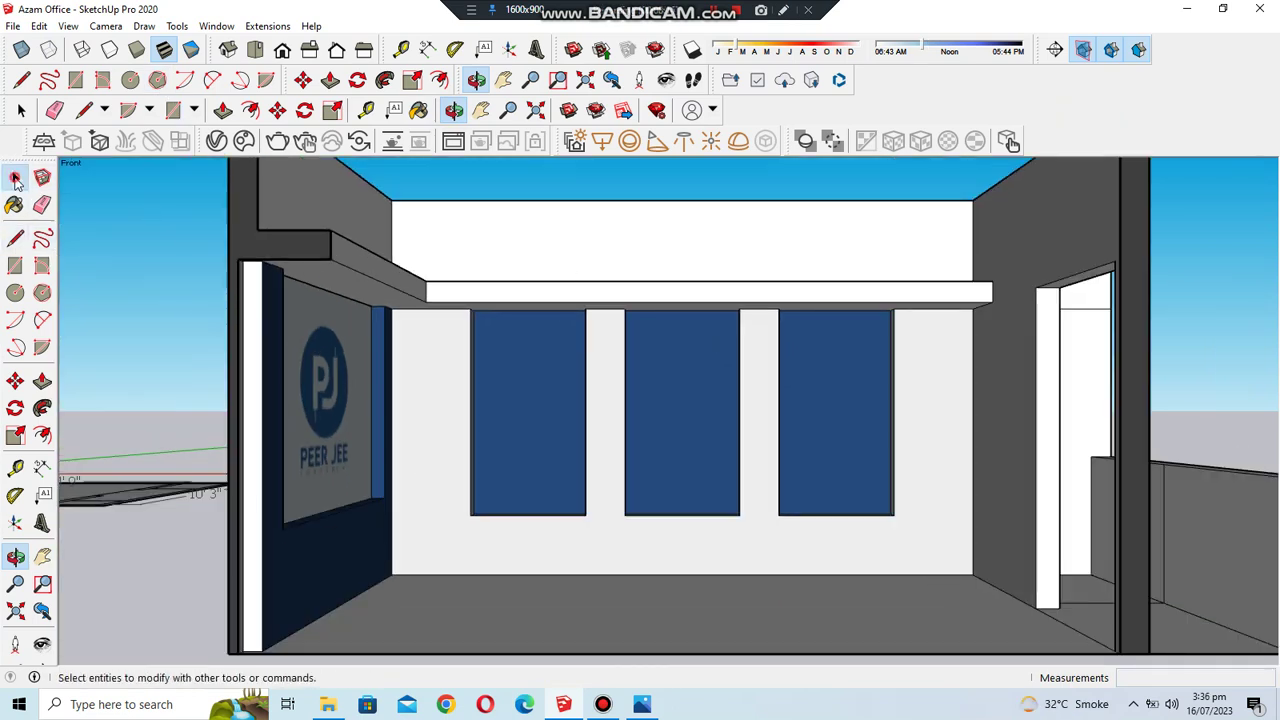
- Inset the middle blue panel's outline by a distance of 5
left_click(15, 177)
scroll(679, 362, "up", 3)
scroll(657, 408, "up", 2)
left_click(691, 371)
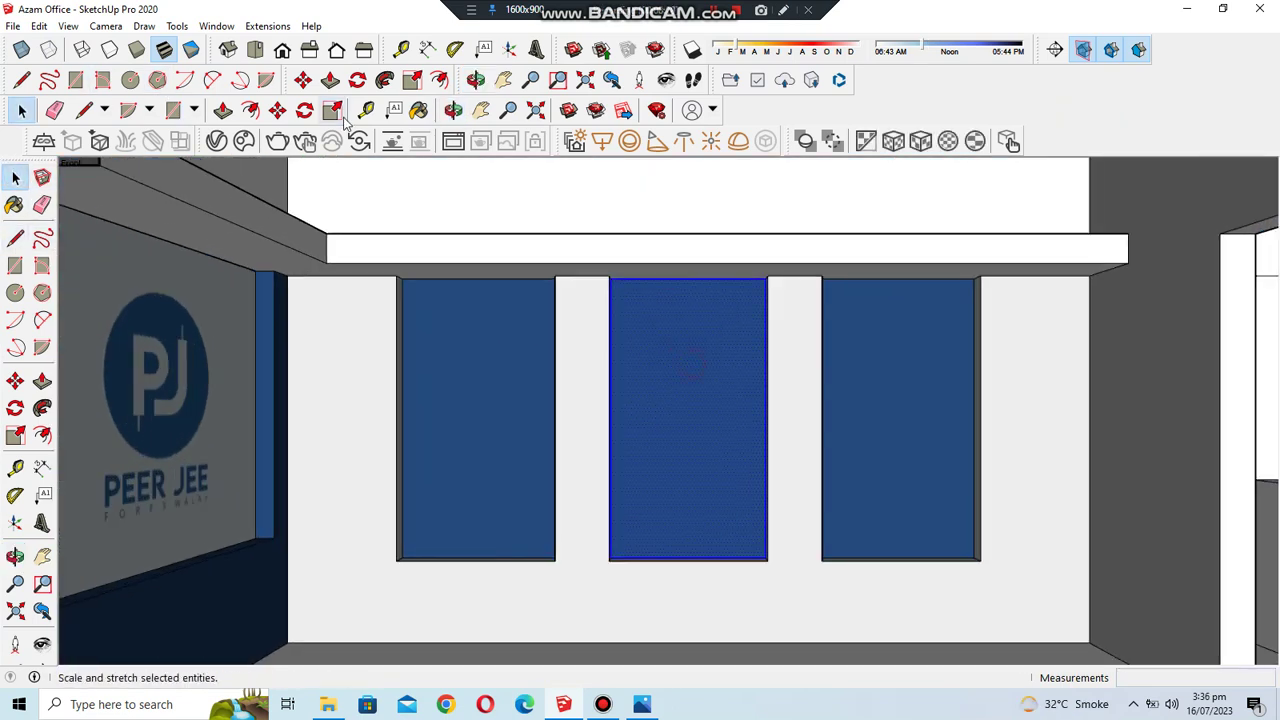
left_click(253, 110)
left_click(686, 279)
type("5\"")
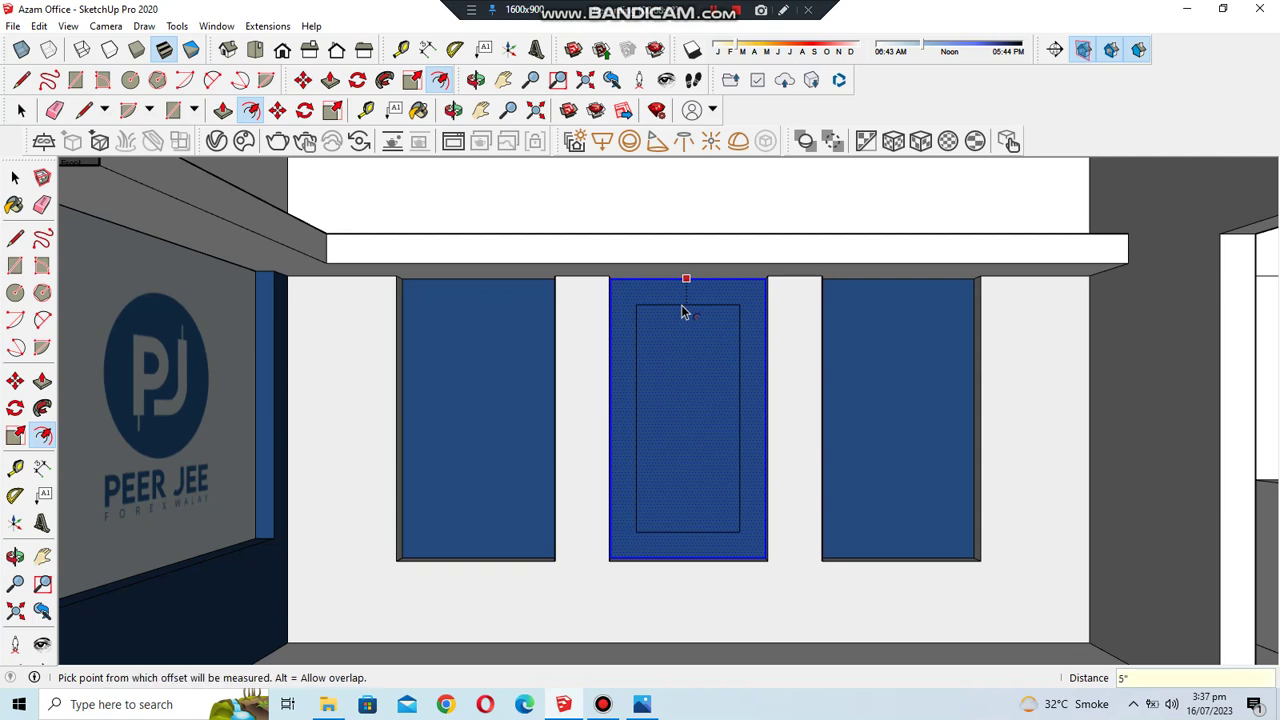
key("Return")
key("space")
- Undo the middle panel's inset and select the left blue panel instead
scroll(880, 320, "down", 5)
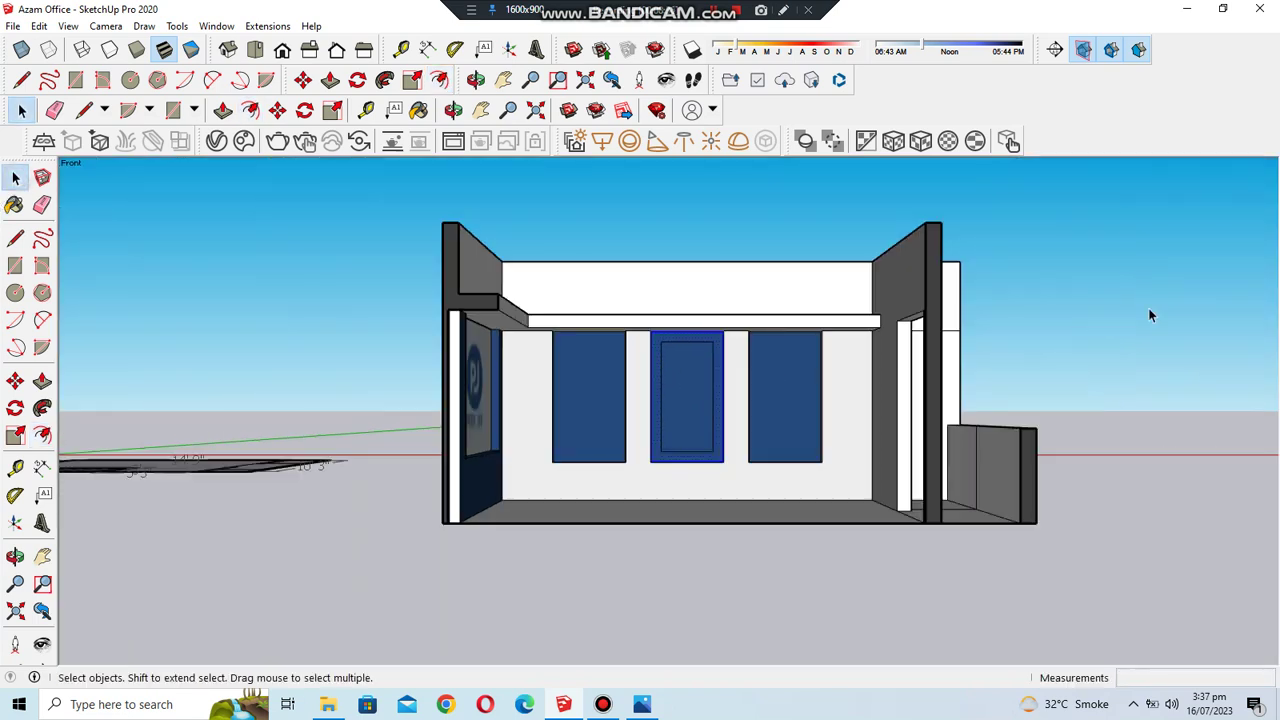
scroll(666, 378, "up", 2)
scroll(666, 378, "up", 2)
left_click(15, 240)
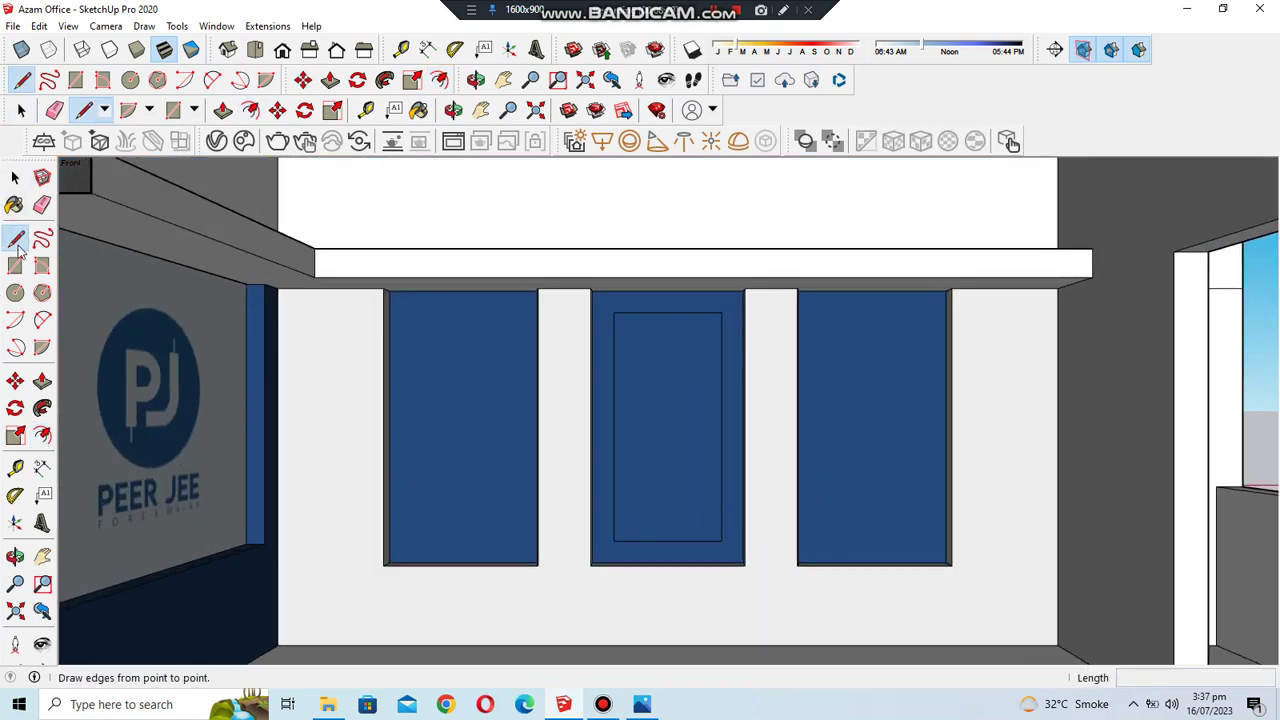
left_click(613, 426)
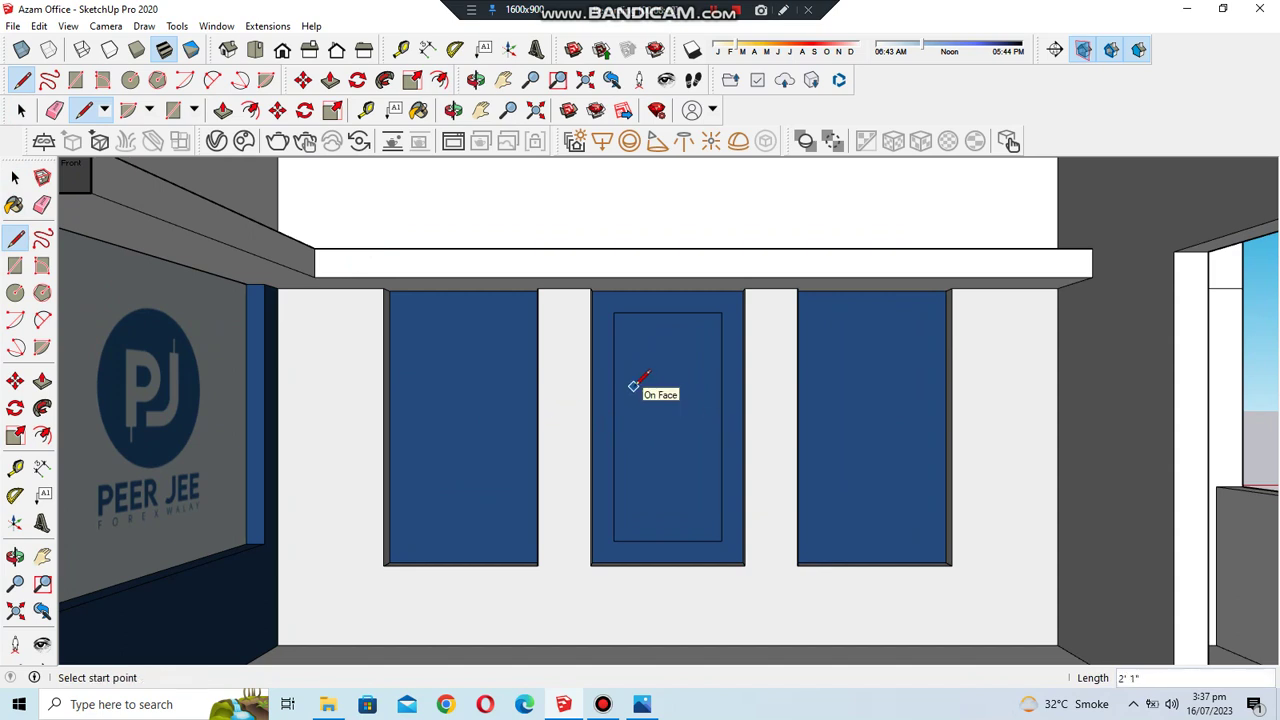
key("ctrl+z")
left_click(740, 338)
key("ctrl+a")
key("m")
key("space")
left_click(480, 367)
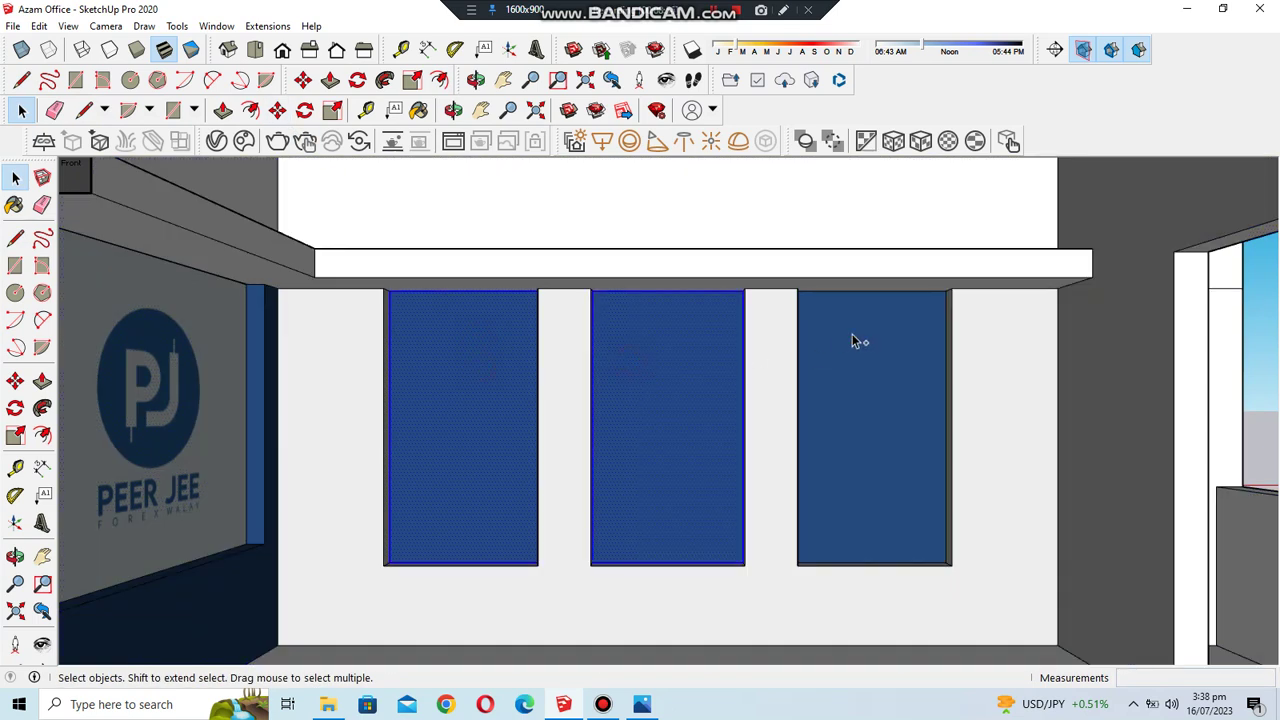
- Offset the outlines of the left, middle and right panels, undoing an extra middle inset
left_click(250, 110)
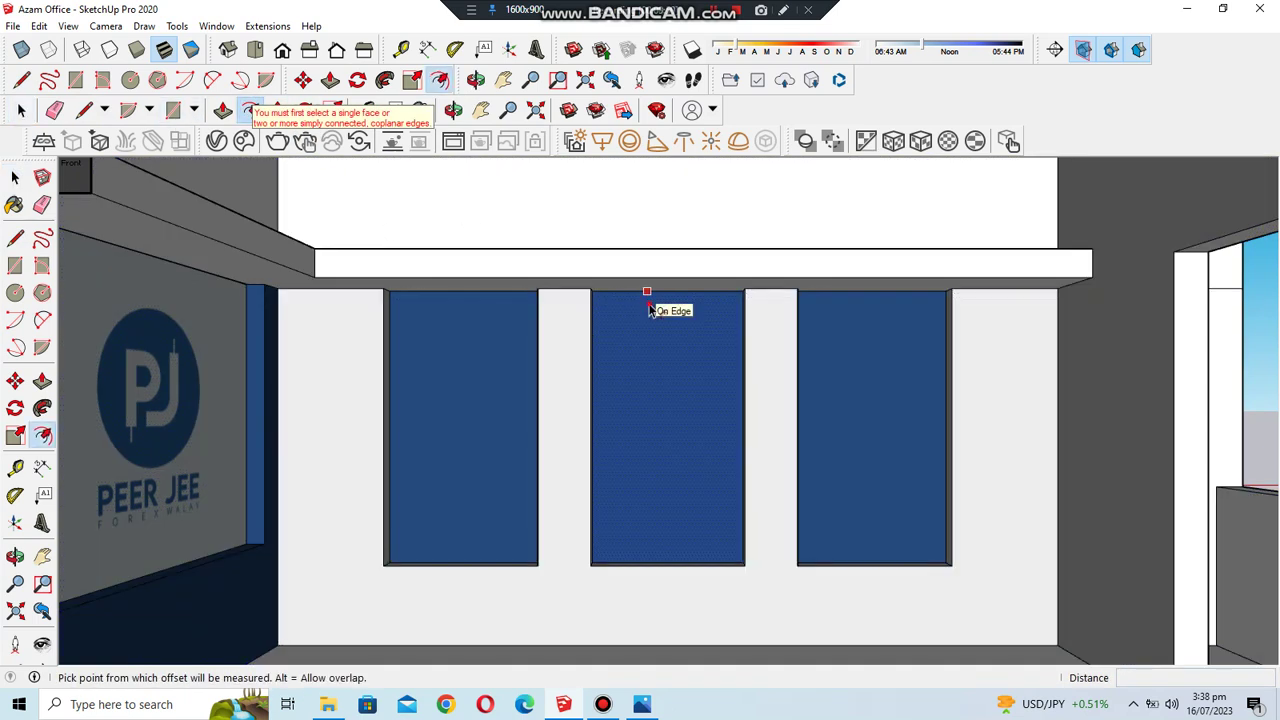
left_click(673, 322)
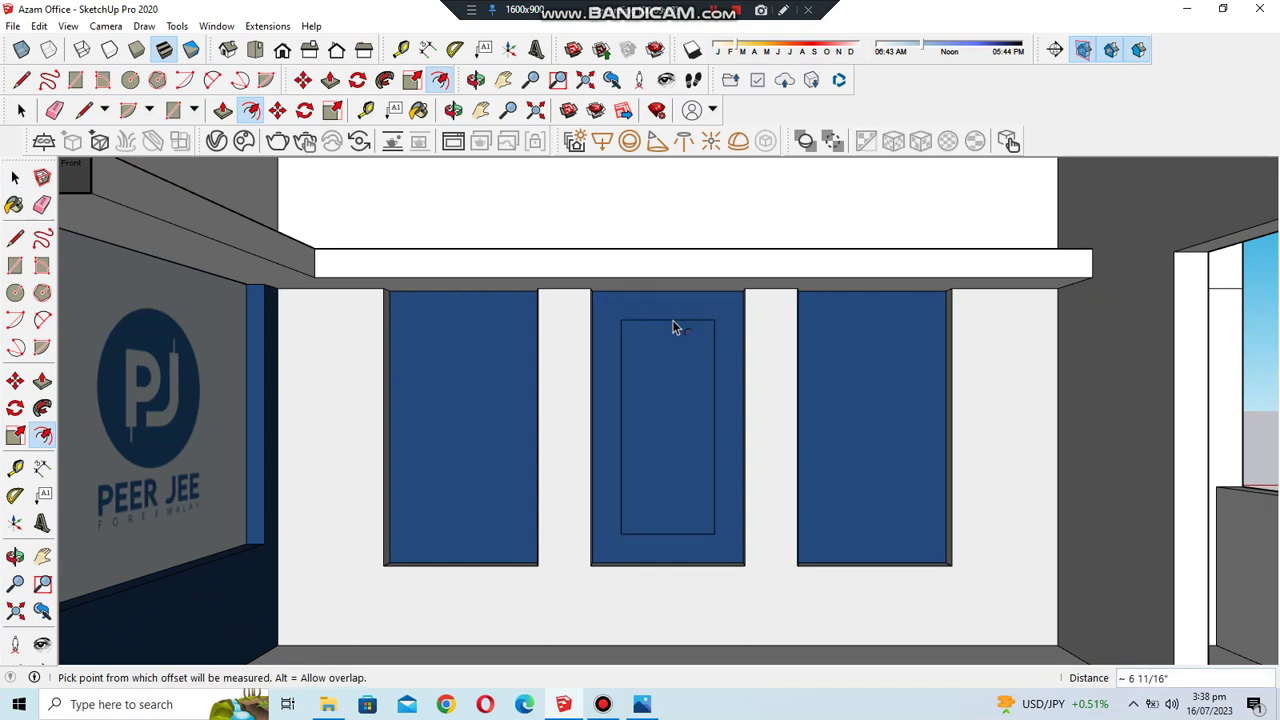
double_click(505, 317)
double_click(626, 324)
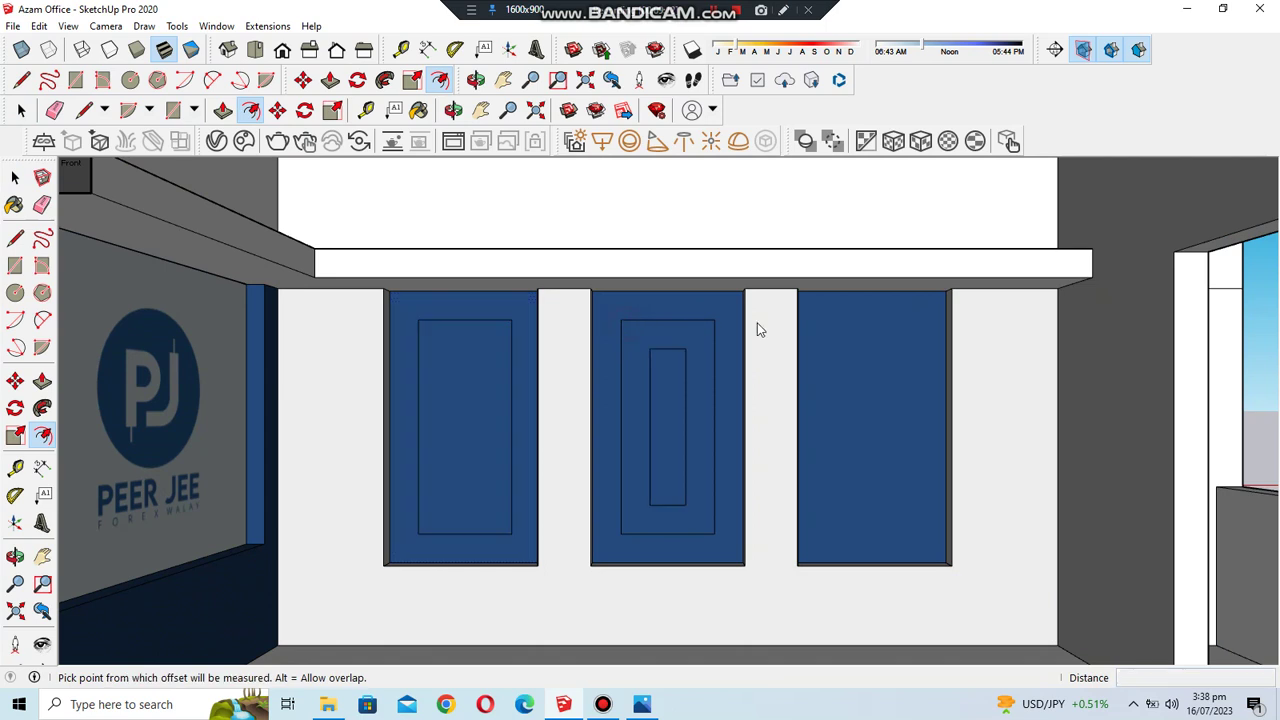
key("ctrl+z")
left_click(843, 292)
- Draw a horizontal divider across the left panel, then erase the dividers and short vertical edges
left_click(621, 320)
left_click(12, 244)
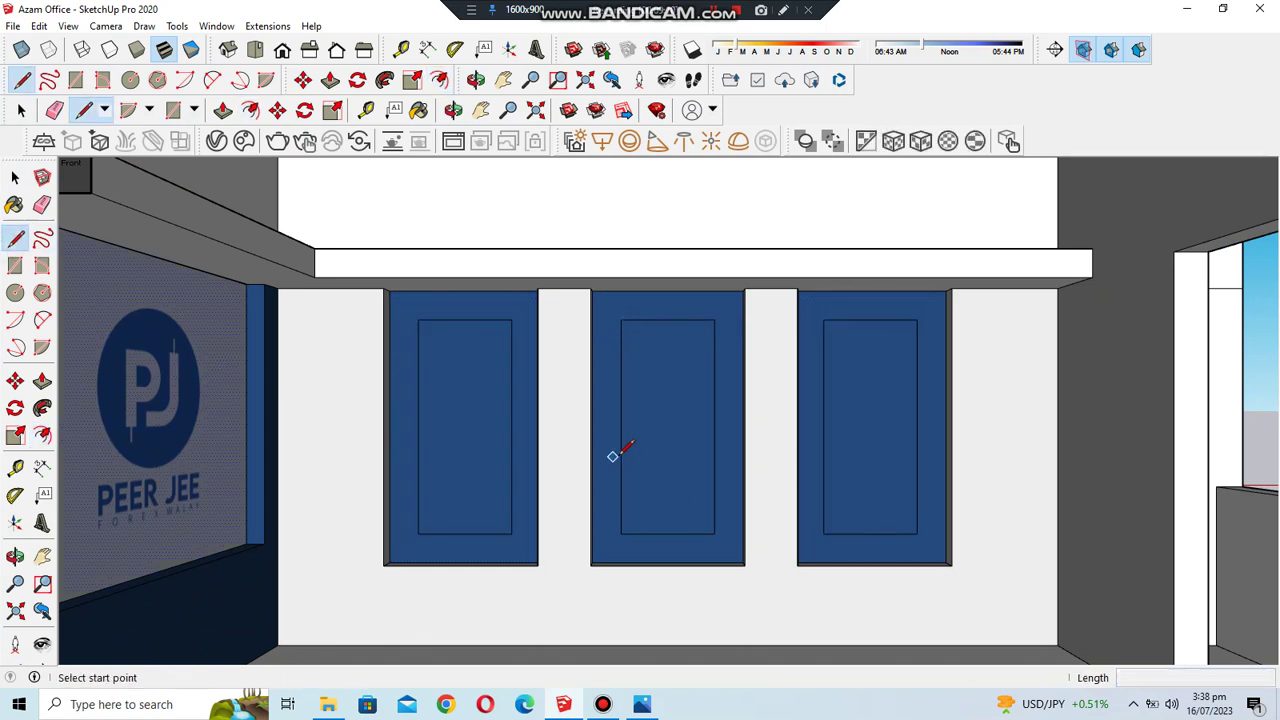
left_click(418, 463)
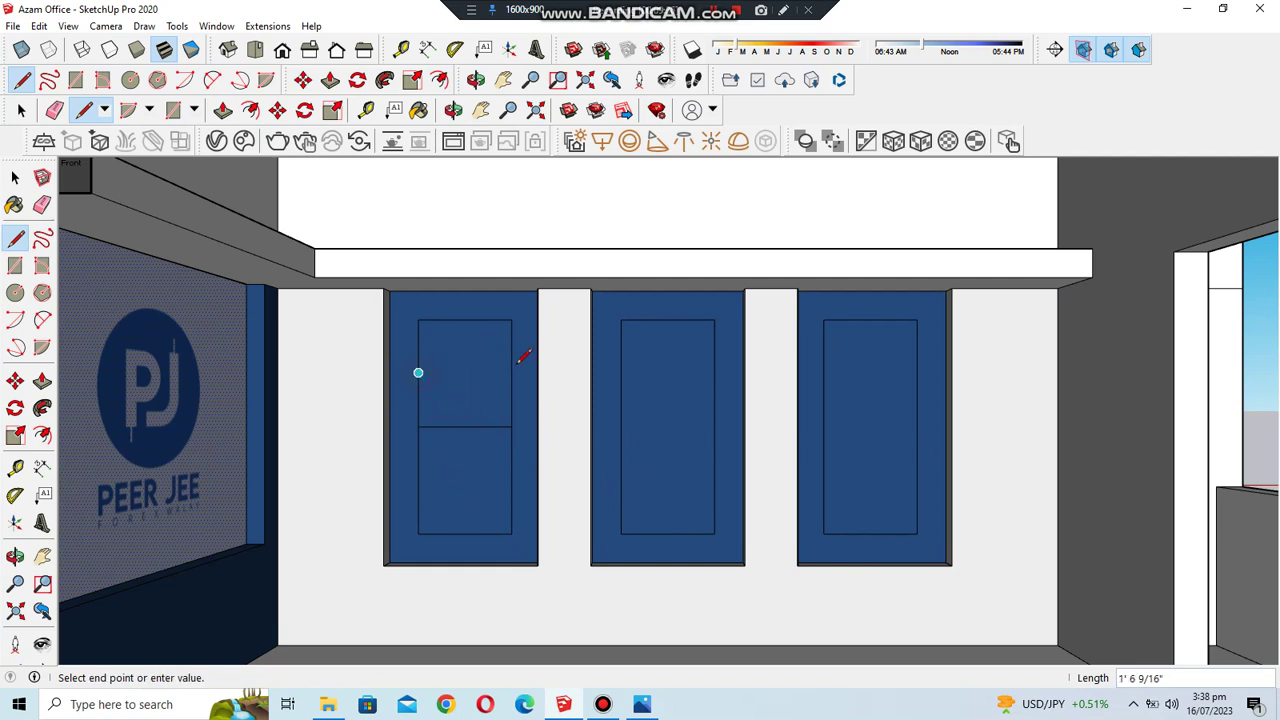
left_click(518, 476)
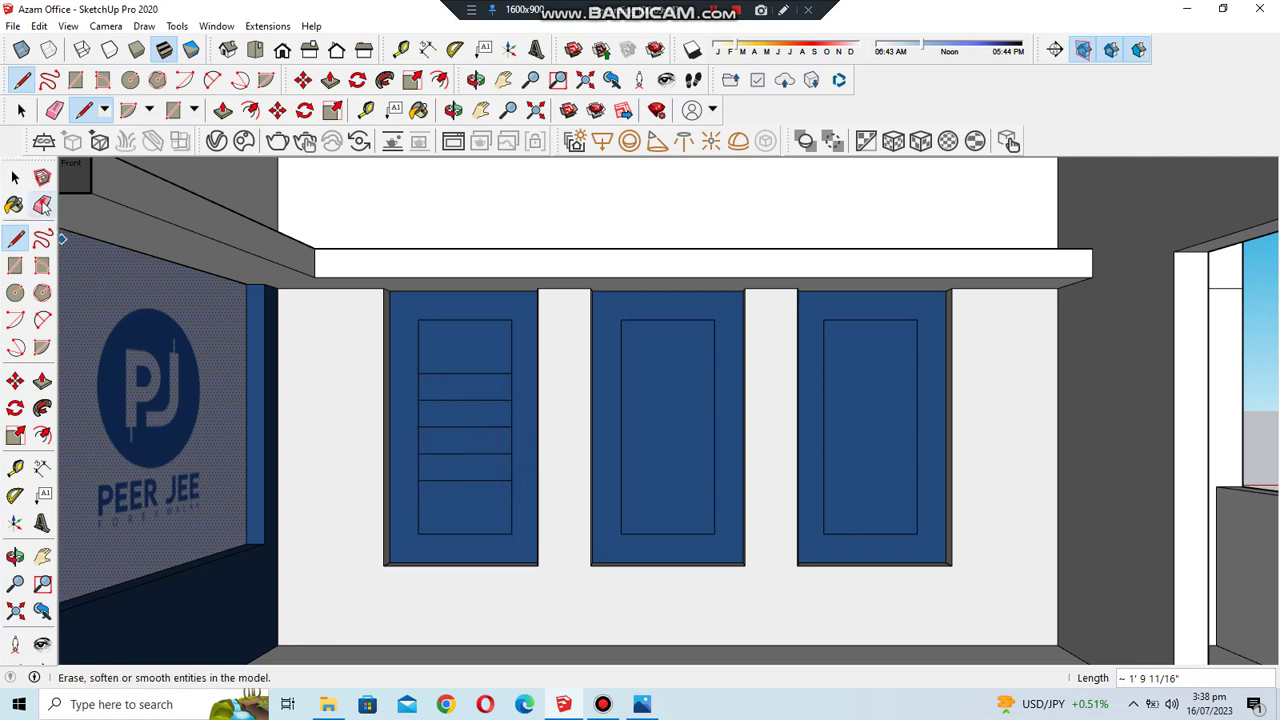
left_click(43, 205)
left_click(462, 426)
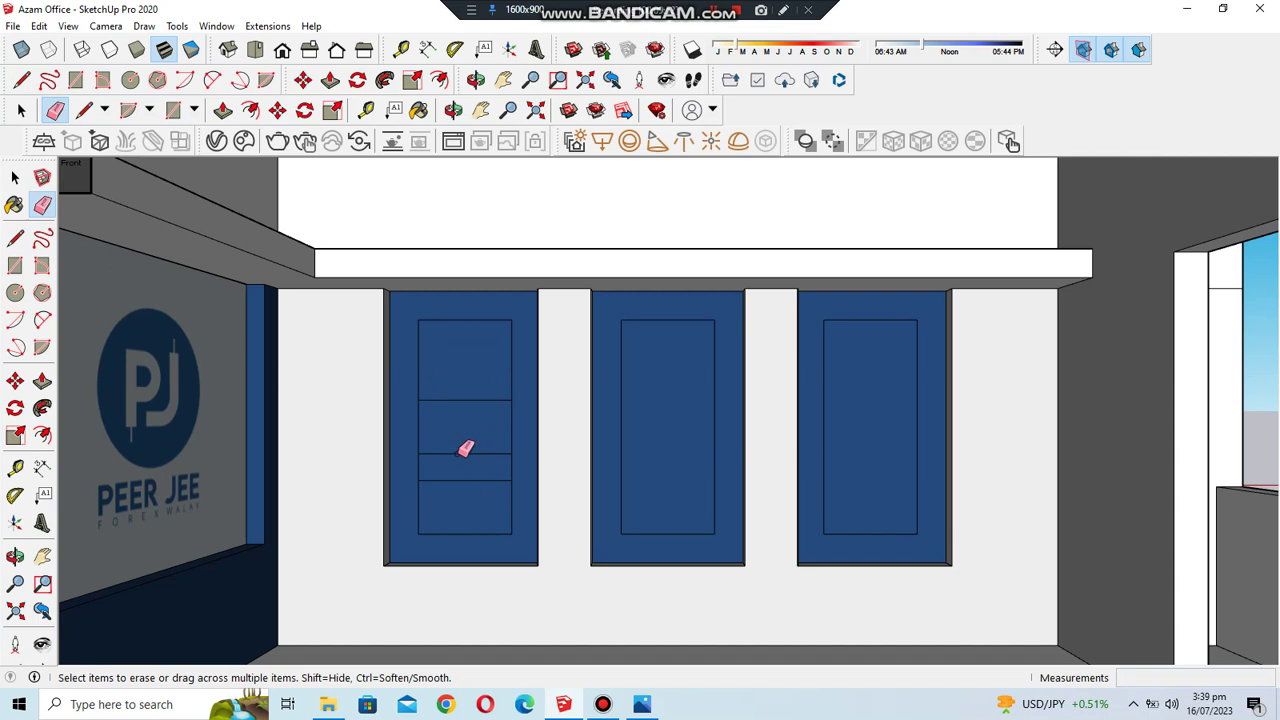
left_click_drag(420, 424, 492, 465)
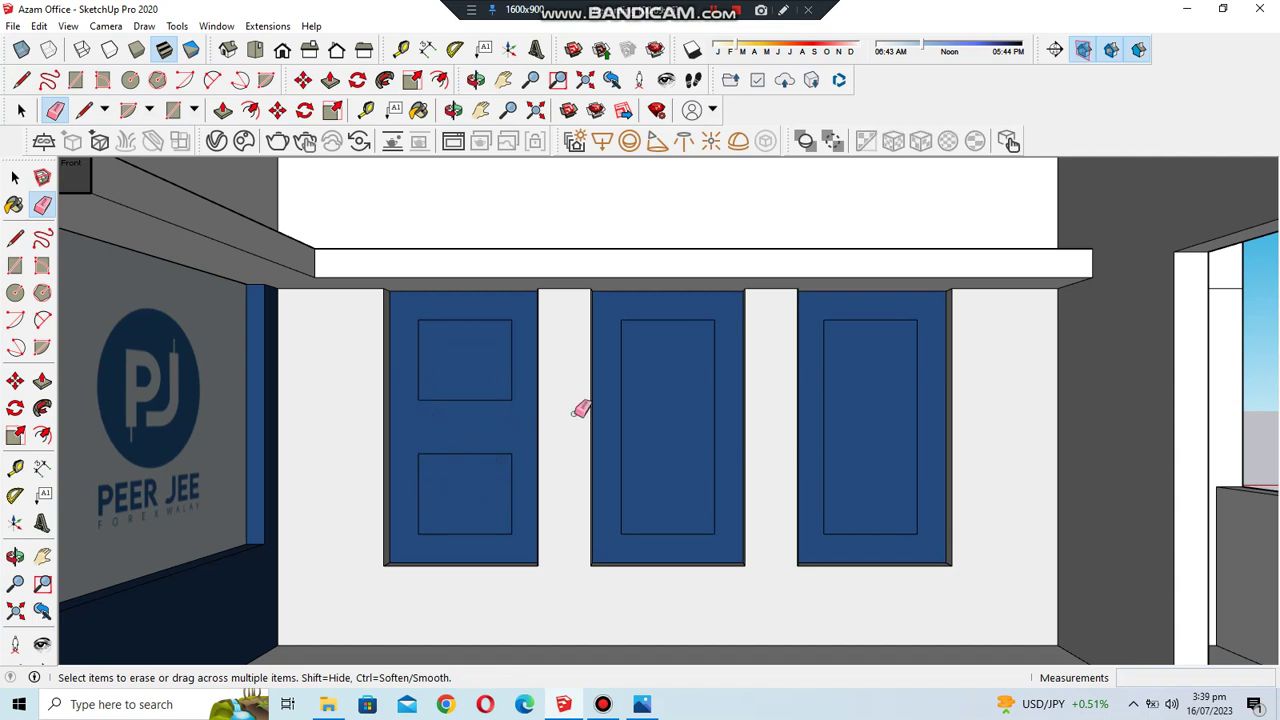
- Inset a narrow border of about 1 1/4" inside the middle, left and right panels
left_click(708, 311)
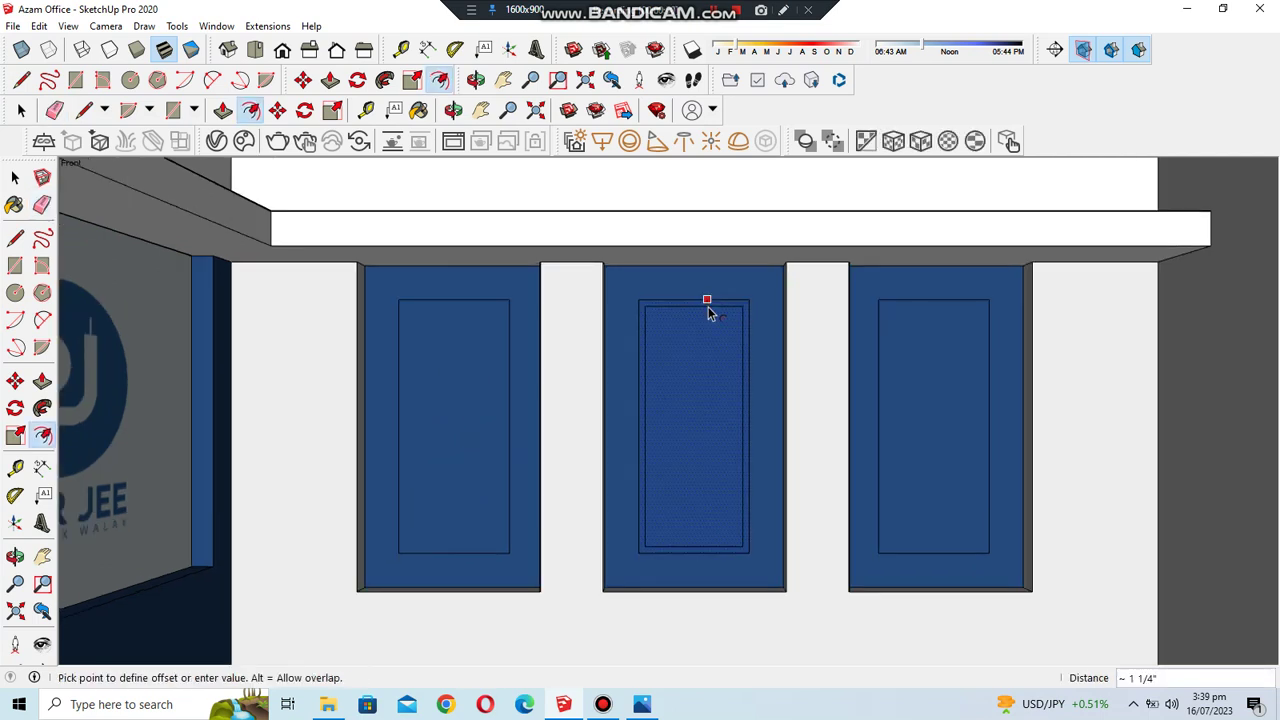
left_click(708, 313)
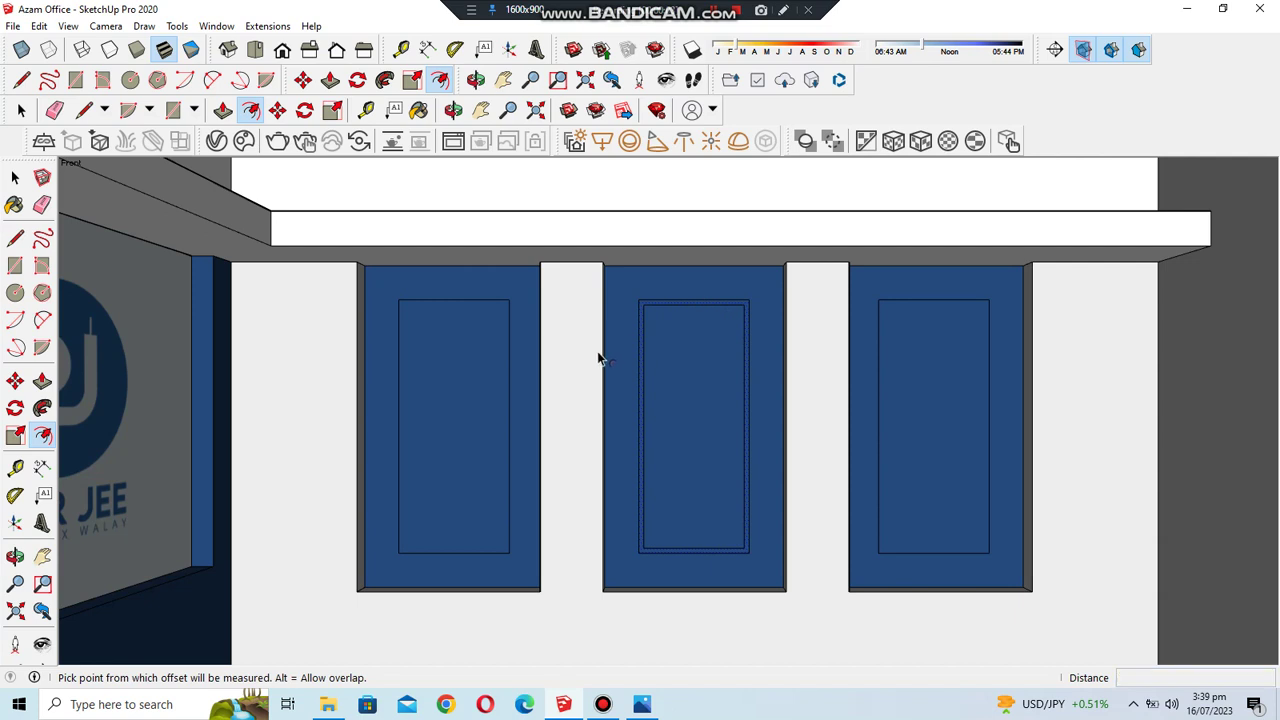
double_click(480, 322)
double_click(946, 314)
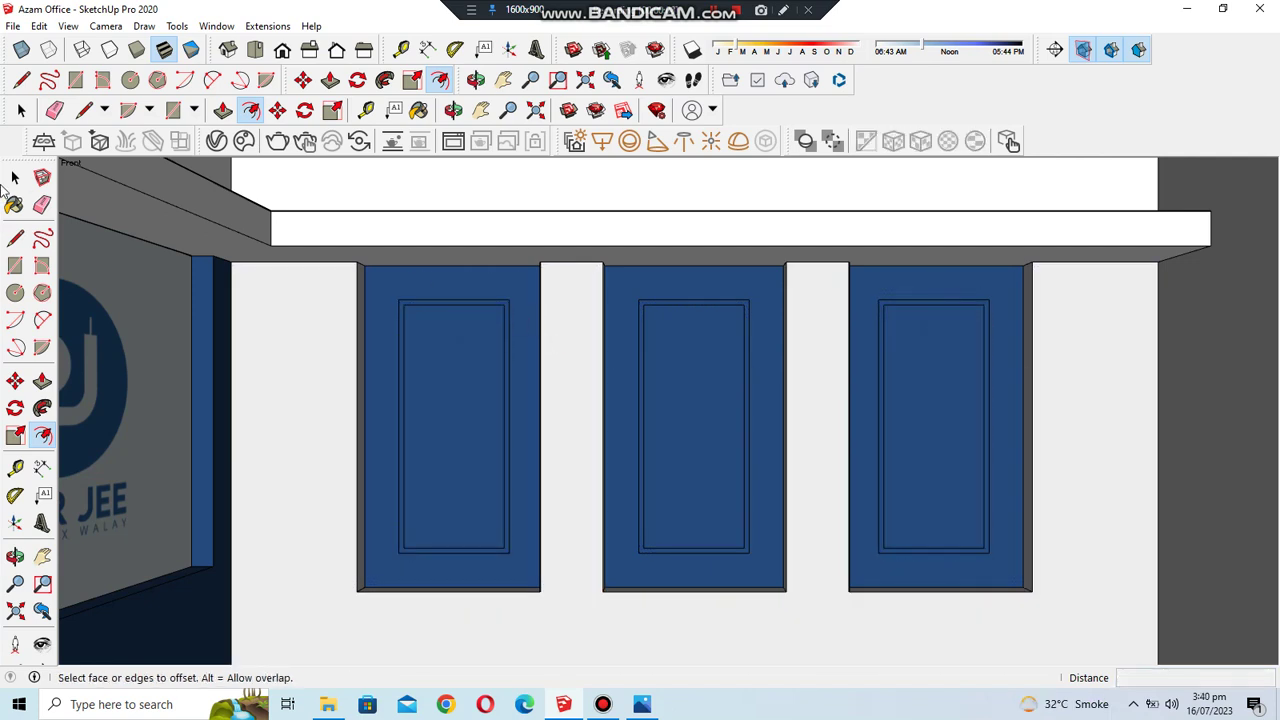
key("space")
scroll(744, 486, "down", 3)
scroll(744, 488, "down", 3)
scroll(777, 486, "up", 3)
scroll(777, 486, "up", 3)
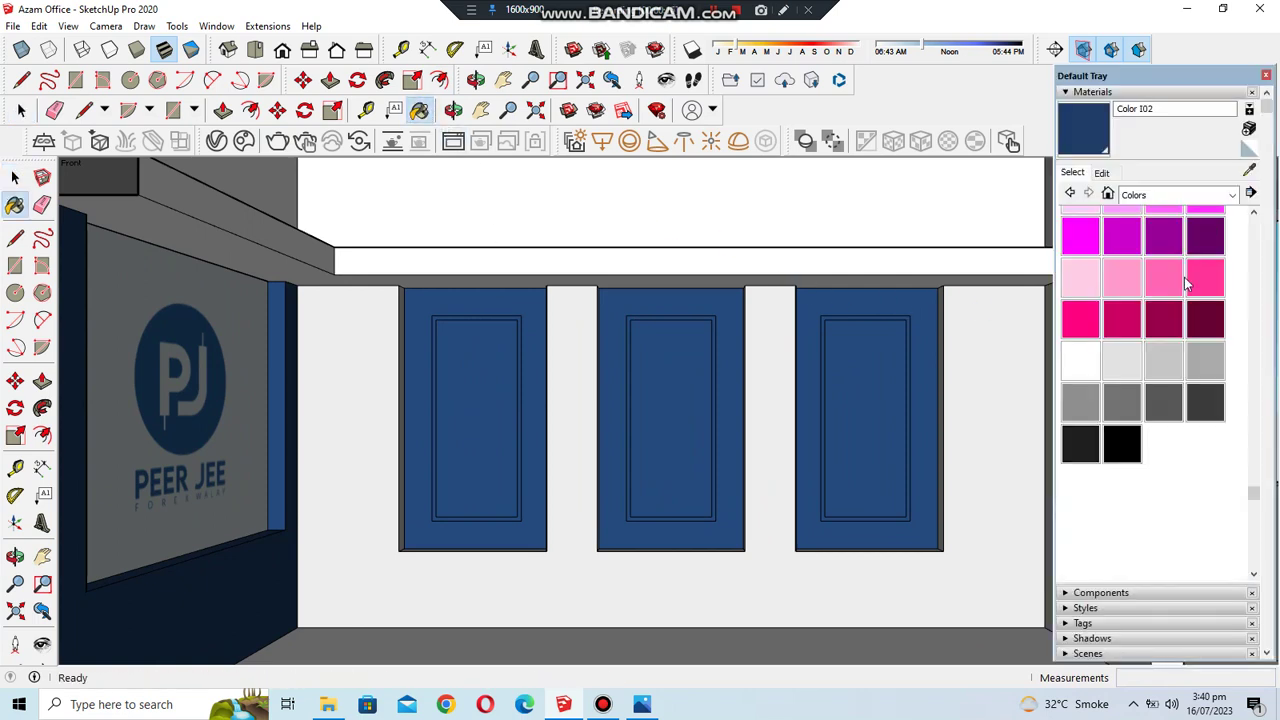
- Paint the inner faces of the right, middle and left panels white Color M00
left_click(880, 385)
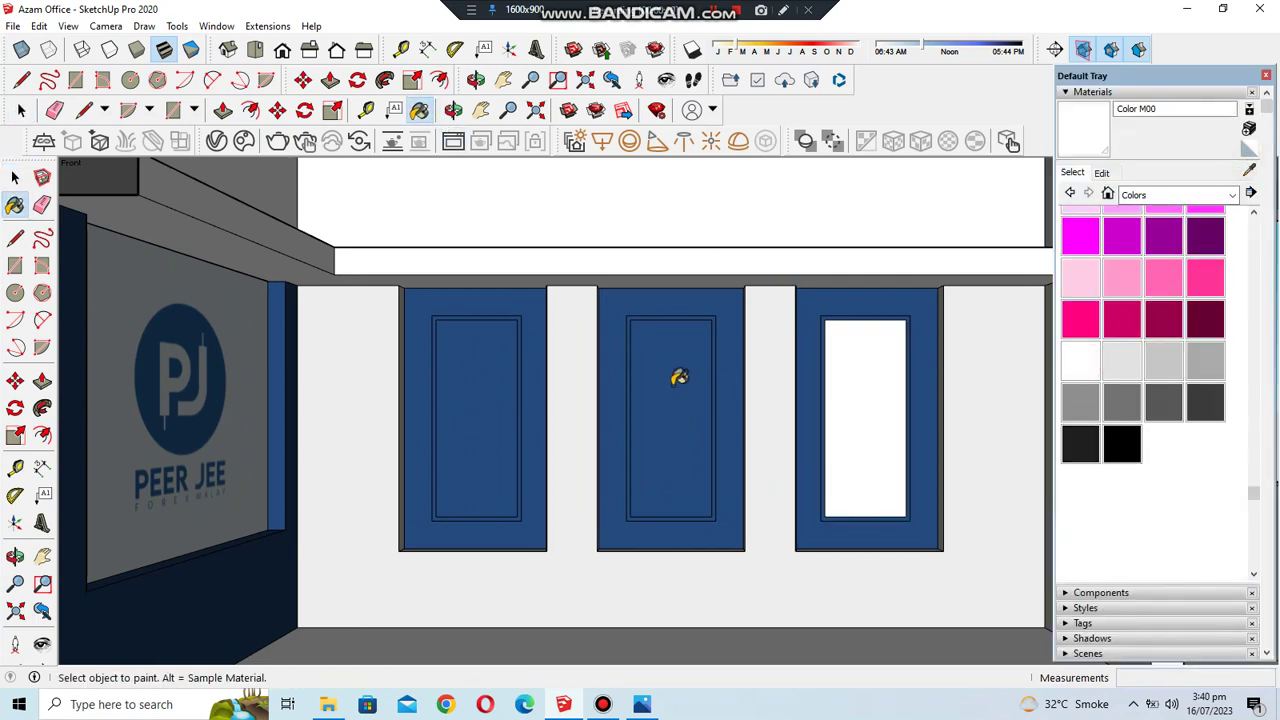
left_click(686, 377)
left_click(480, 391)
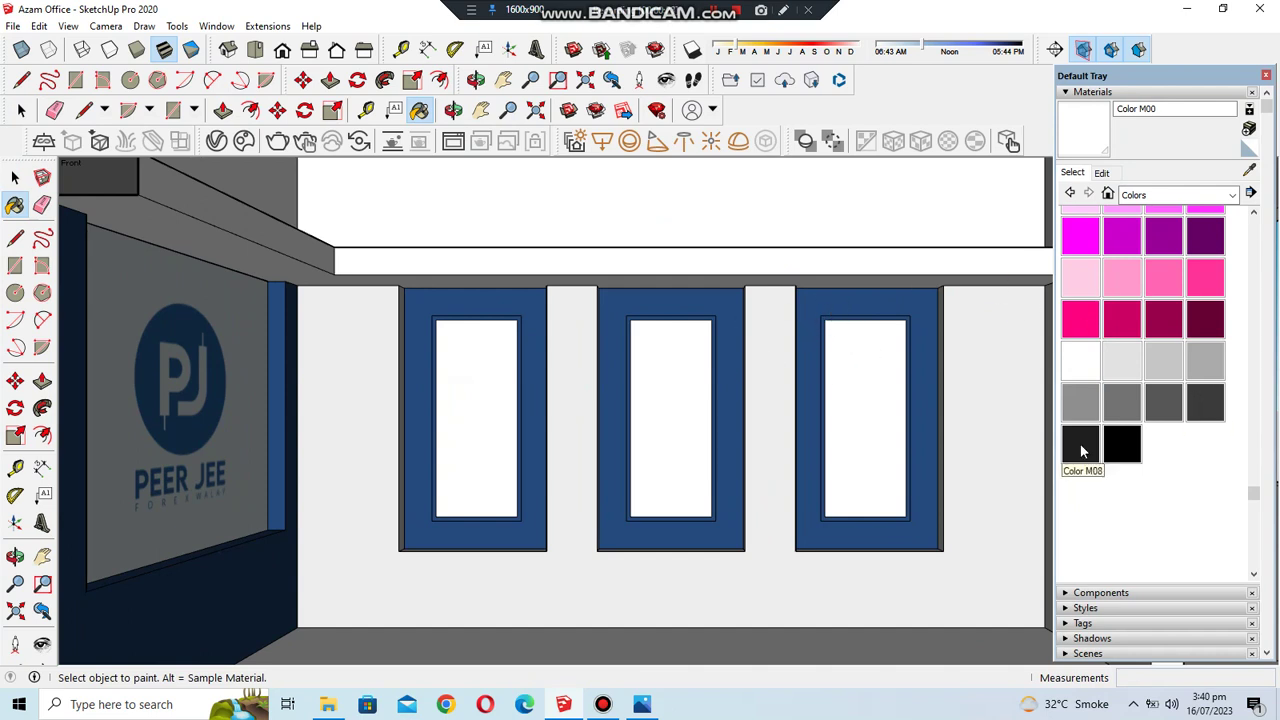
- Choose dark grey Color M07 for the frames and tilt the view down onto the windows
left_click(1181, 402)
scroll(829, 334, "up", 3)
scroll(794, 354, "up", 2)
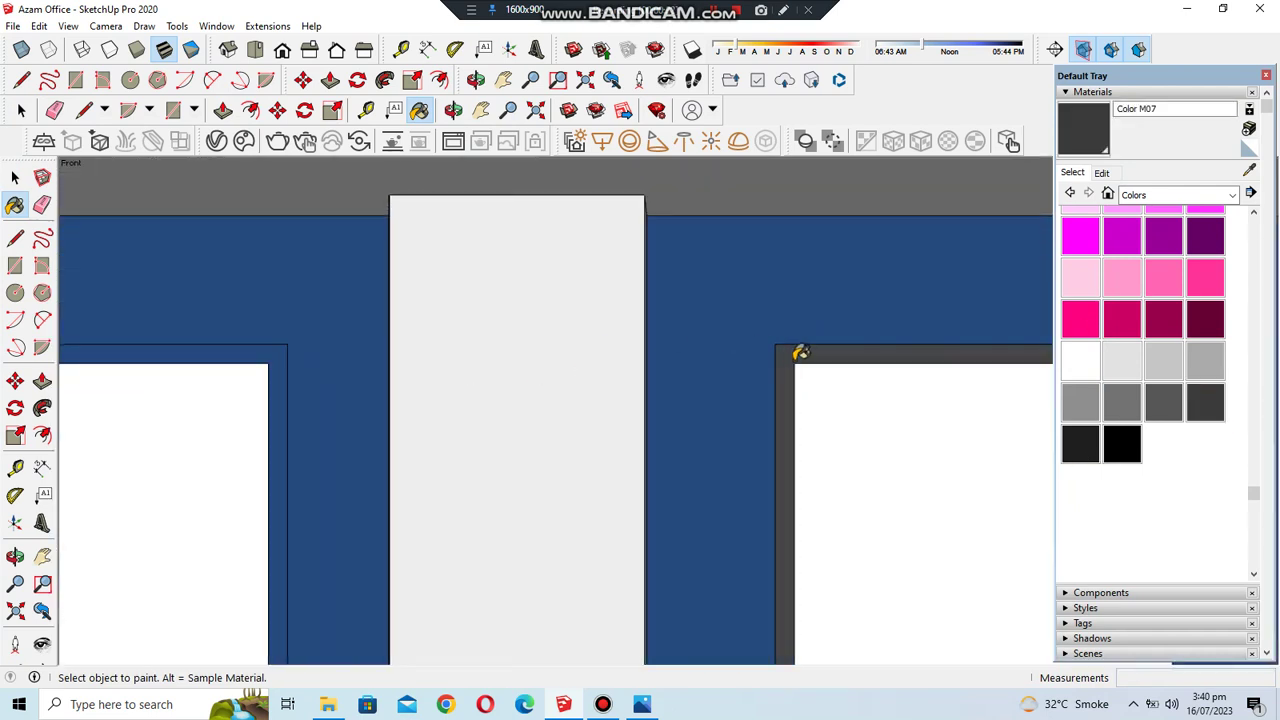
scroll(780, 333, "down", 4)
scroll(749, 331, "up", 2)
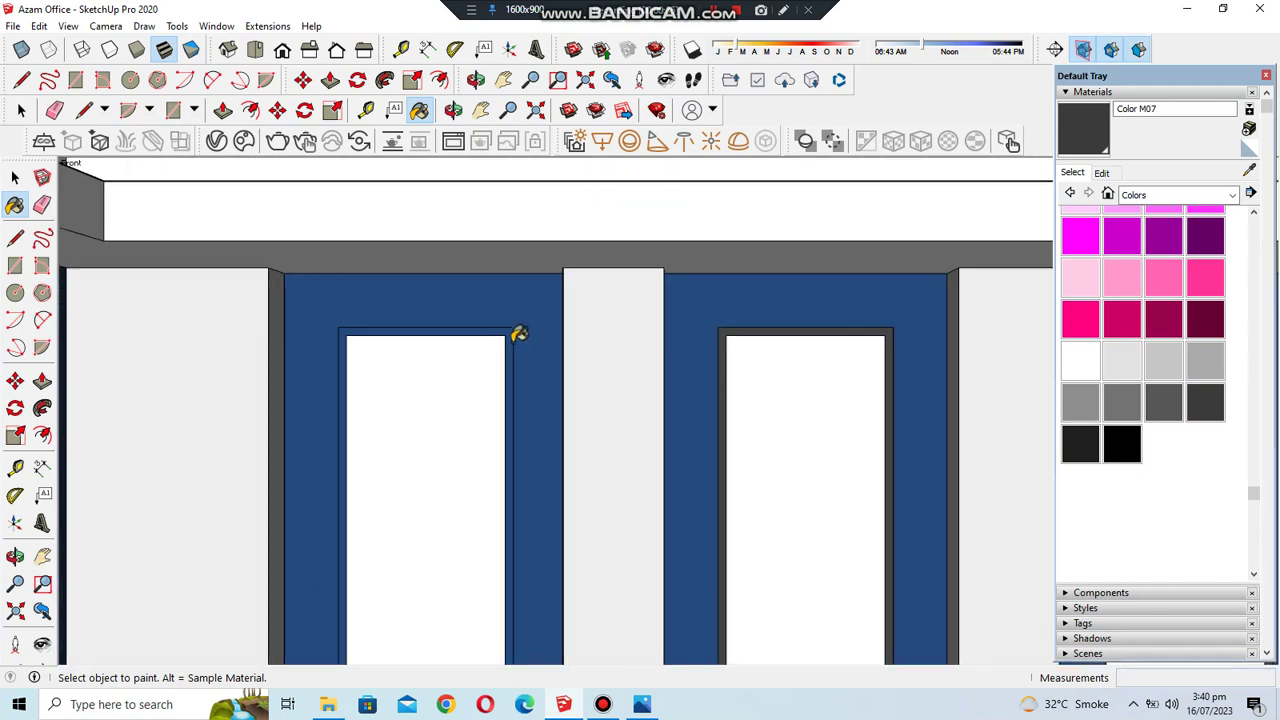
scroll(517, 331, "up", 3)
scroll(511, 317, "down", 3)
scroll(512, 316, "down", 3)
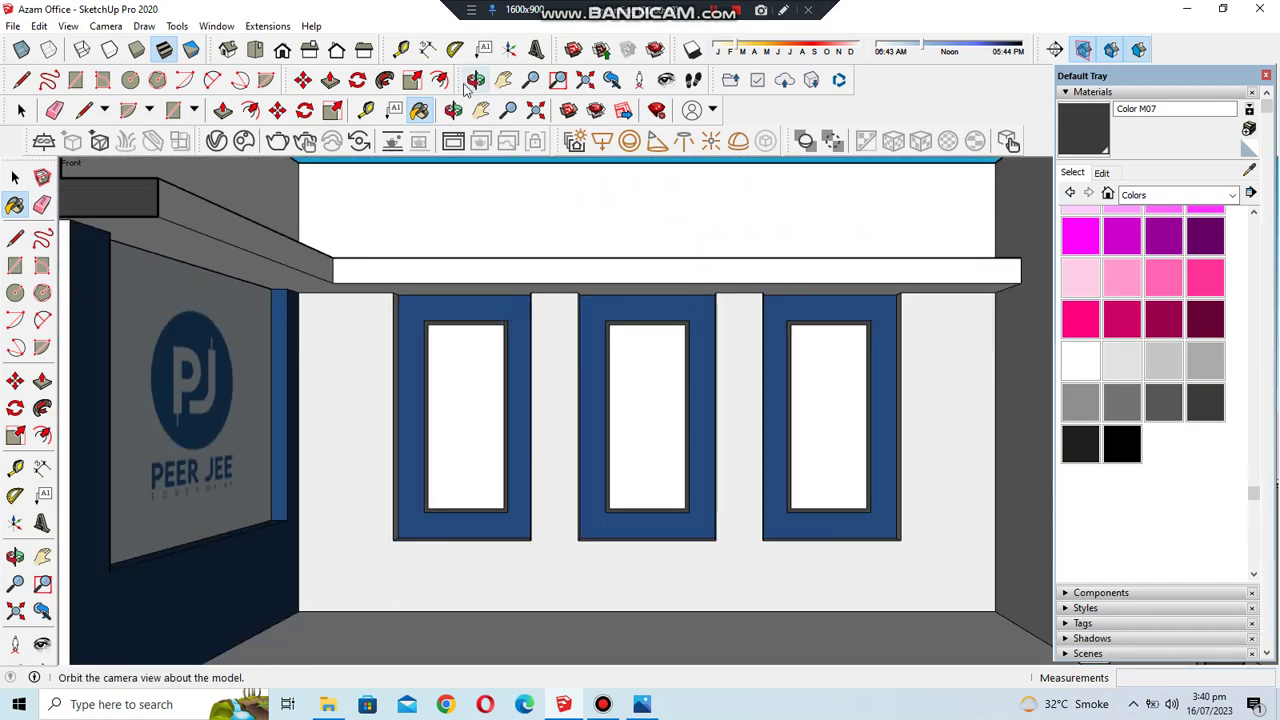
mouse_move(569, 403)
middle_mouse_down()
mouse_move(666, 400)
mouse_move(586, 429)
mouse_move(577, 557)
mouse_move(63, 571)
middle_mouse_up()
- Push/Pull each of the three window faces 2" into the panels
left_click(42, 381)
scroll(519, 354, "up", 3)
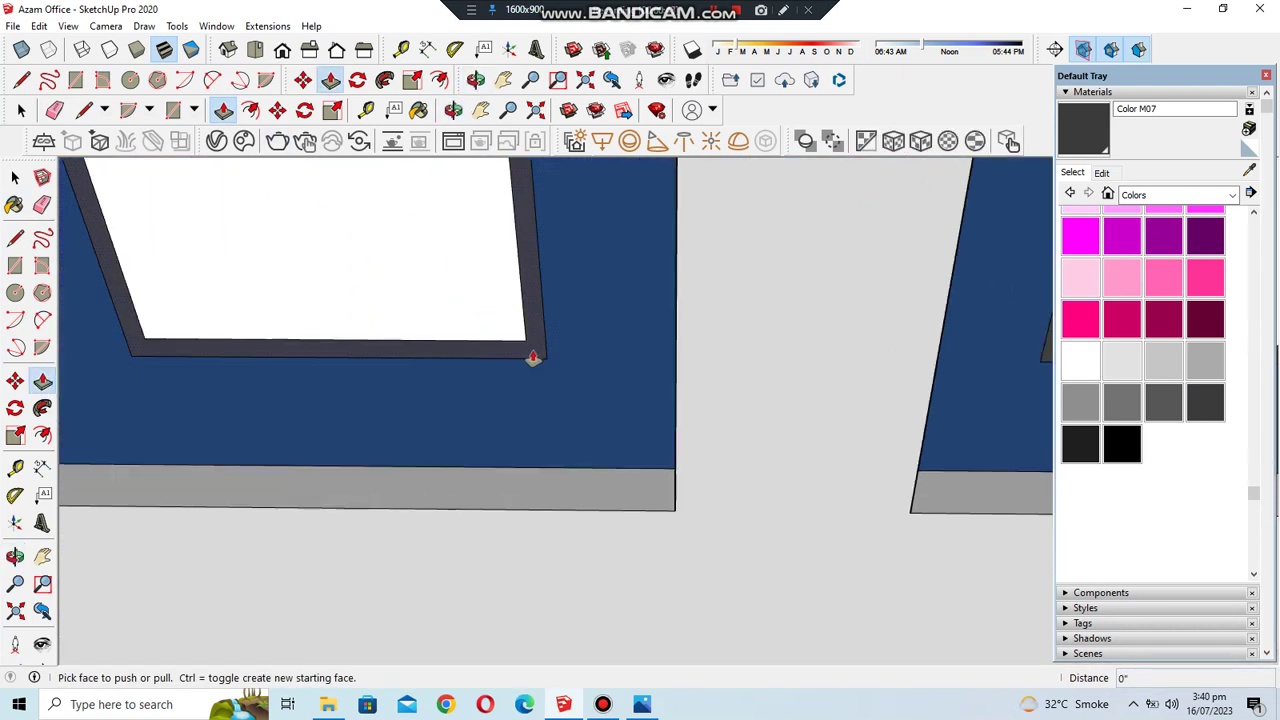
left_click_drag(519, 354, 529, 369)
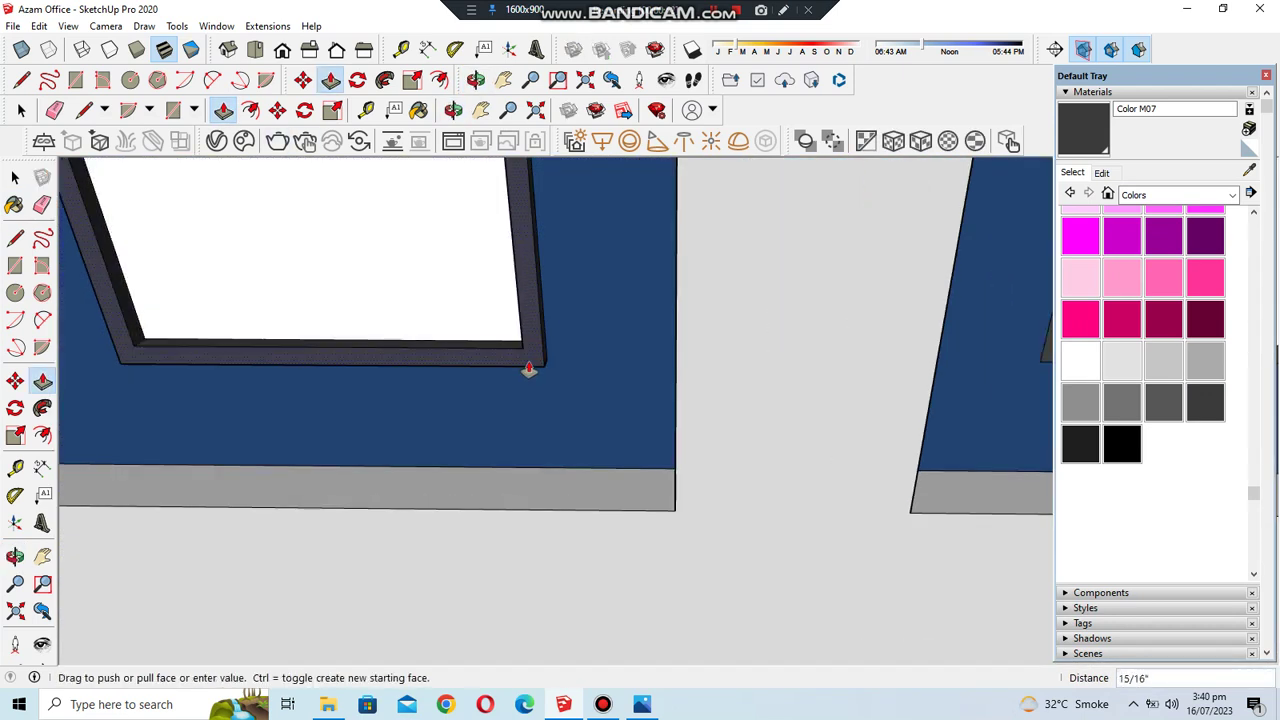
type("\"")
key("Return")
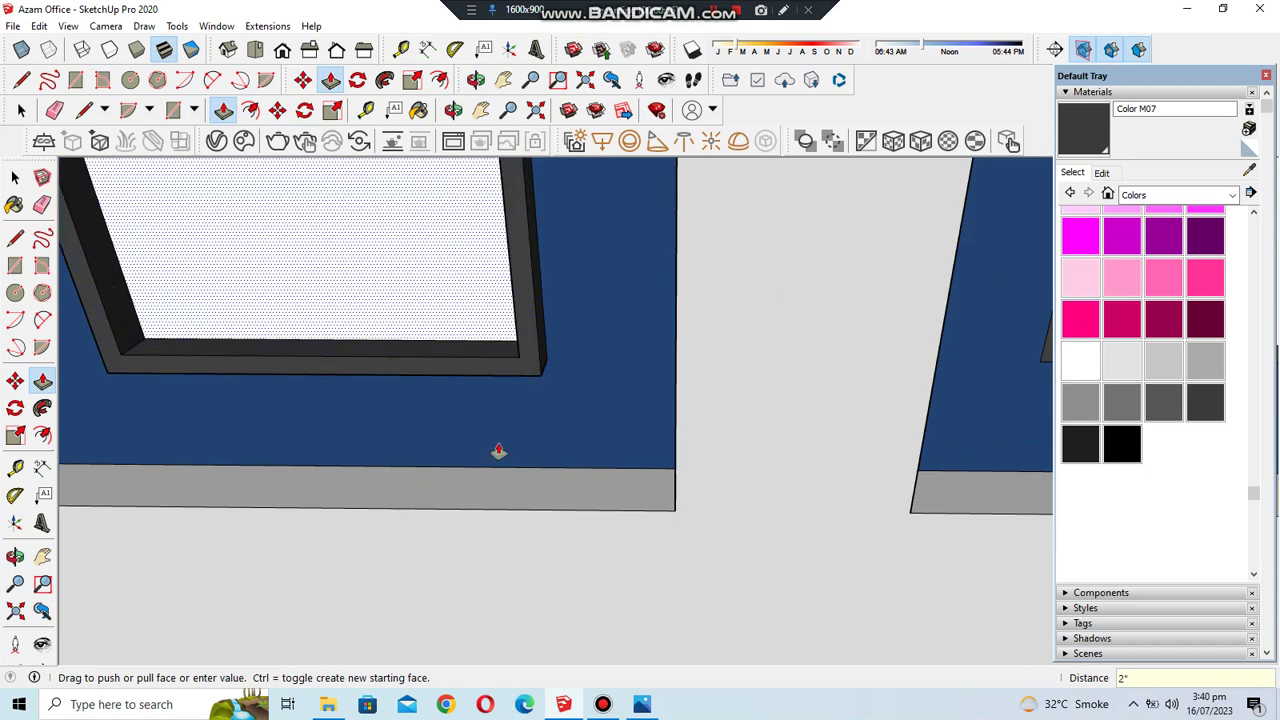
scroll(494, 440, "down", 3)
scroll(591, 457, "down", 2)
scroll(1010, 440, "up", 2)
scroll(1010, 440, "up", 2)
left_click(483, 409)
left_click(801, 410)
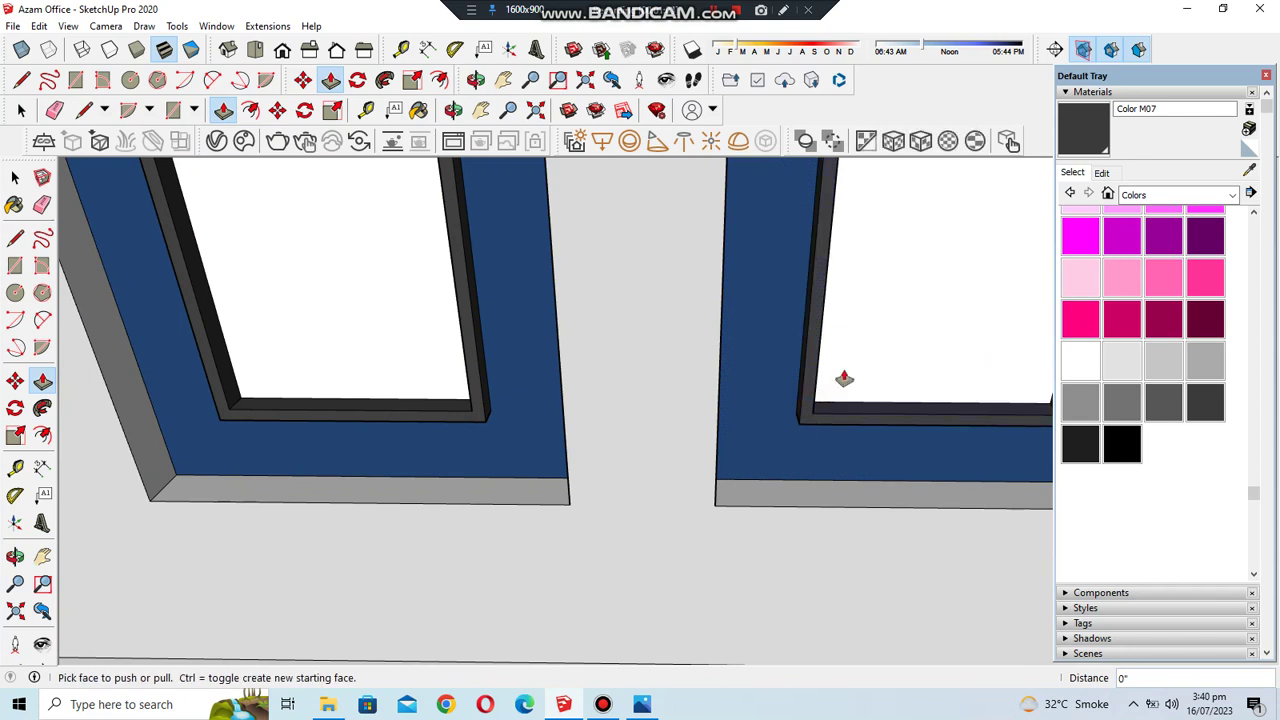
left_click(849, 381)
- Orbit around the room to check the window recesses, then close the Default Tray
scroll(709, 466, "down", 1)
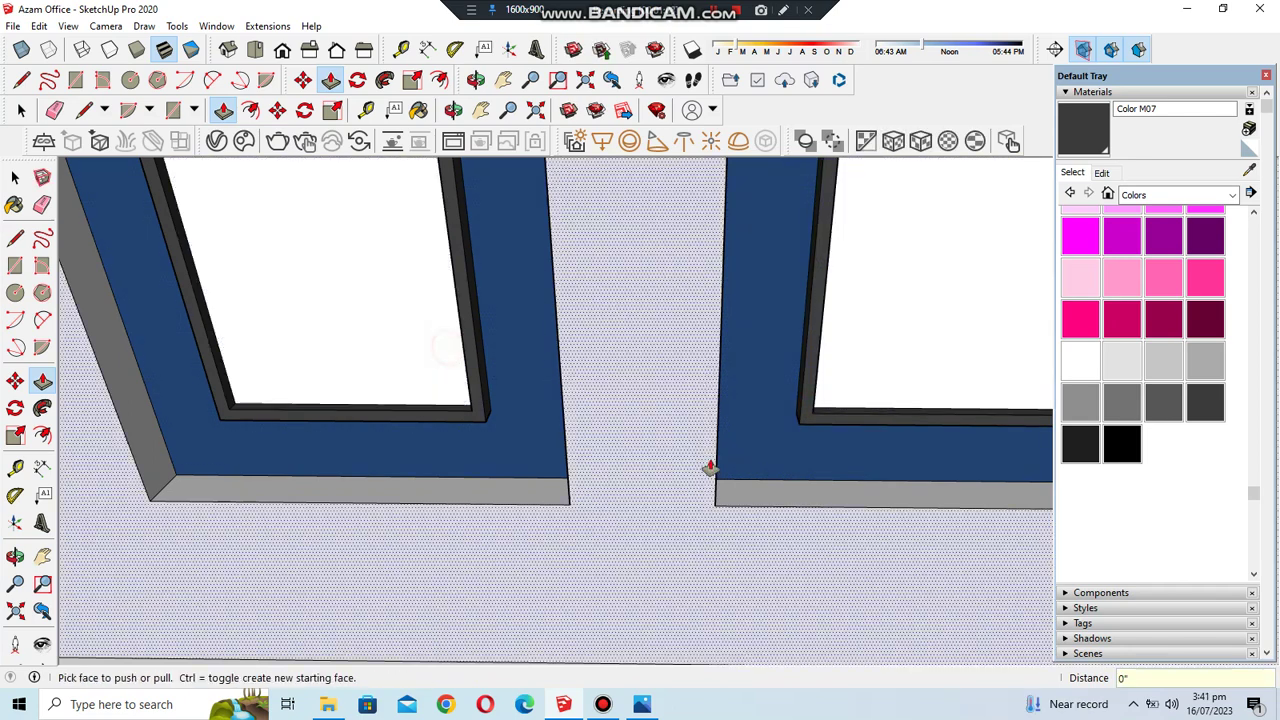
scroll(506, 491, "down", 2)
scroll(393, 440, "up", 3)
left_click(454, 110)
mouse_move(600, 460)
left_mouse_down()
mouse_move(669, 452)
mouse_move(674, 340)
left_mouse_up()
scroll(740, 500, "down", 2)
scroll(815, 615, "up", 3)
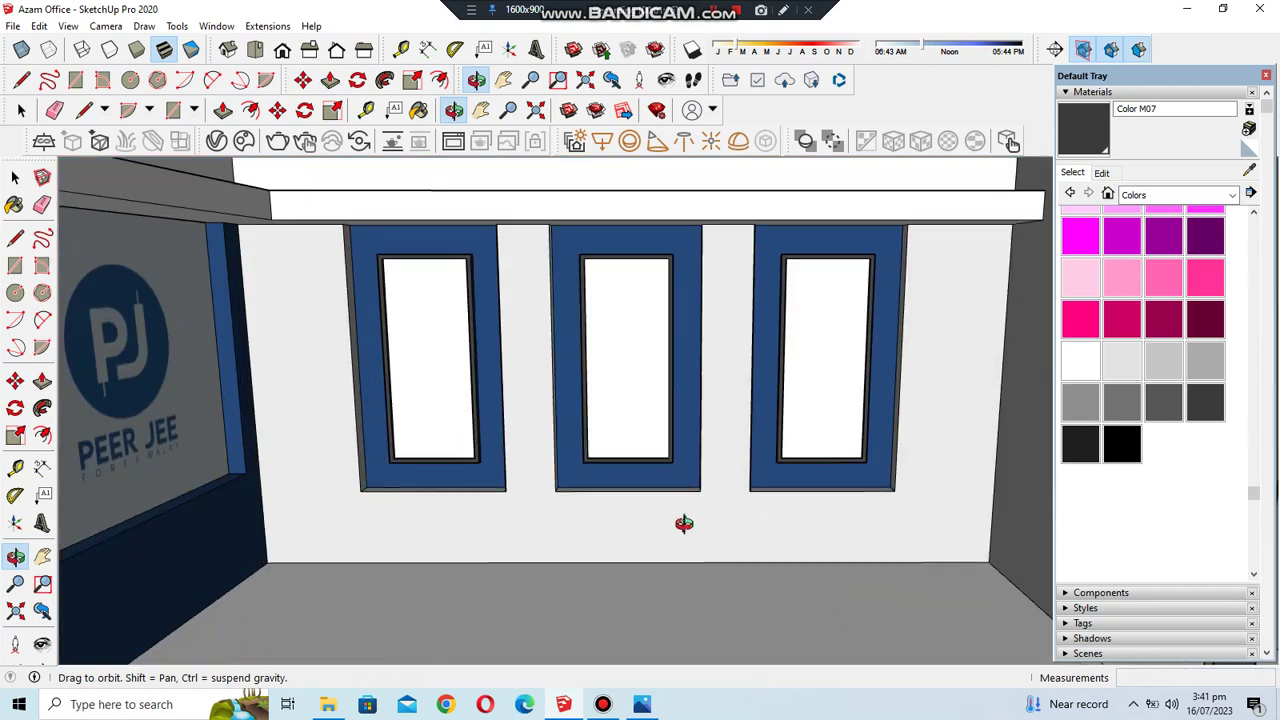
left_click_drag(686, 526, 694, 446)
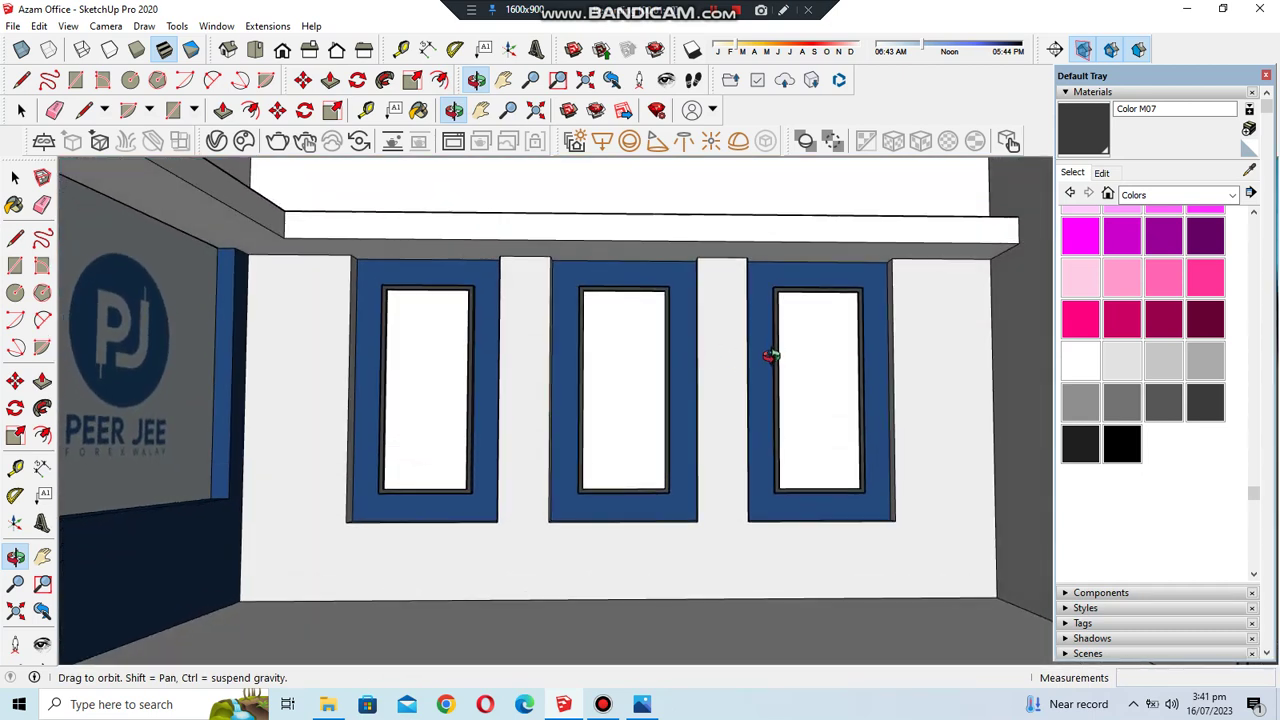
left_click_drag(706, 404, 752, 412)
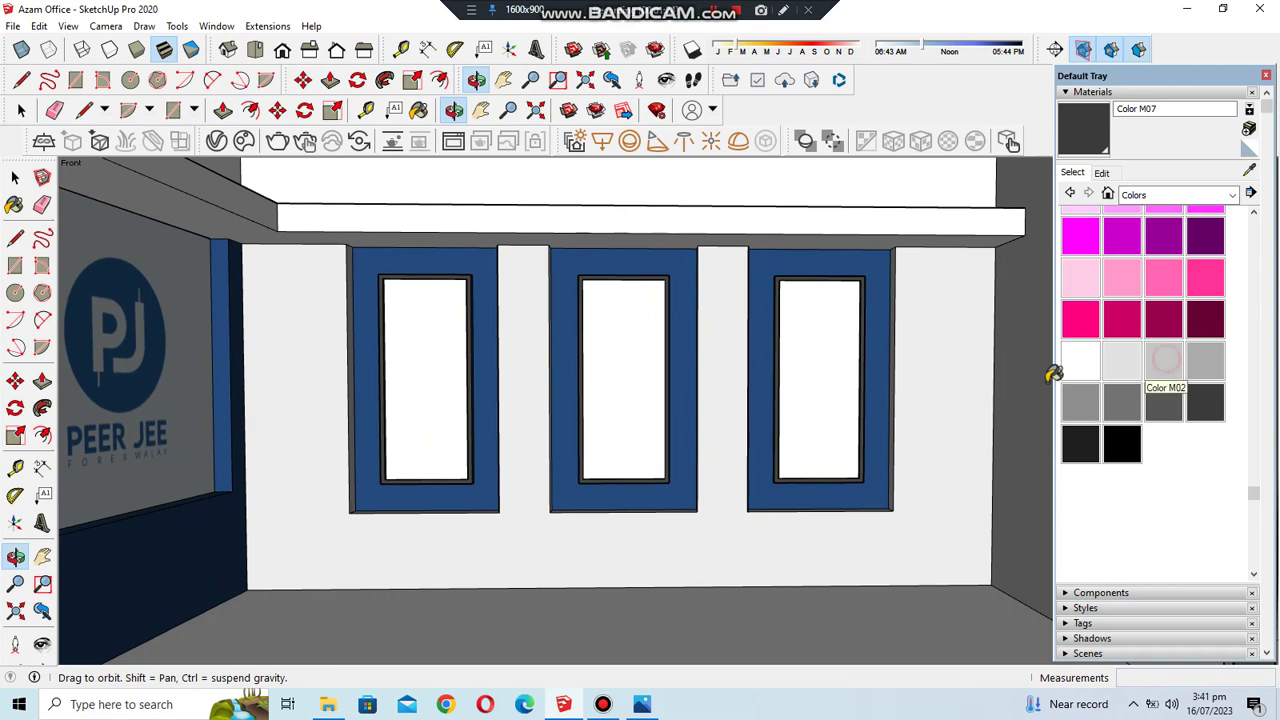
left_click(1167, 363)
middle_click_drag(766, 383, 583, 477)
key("o")
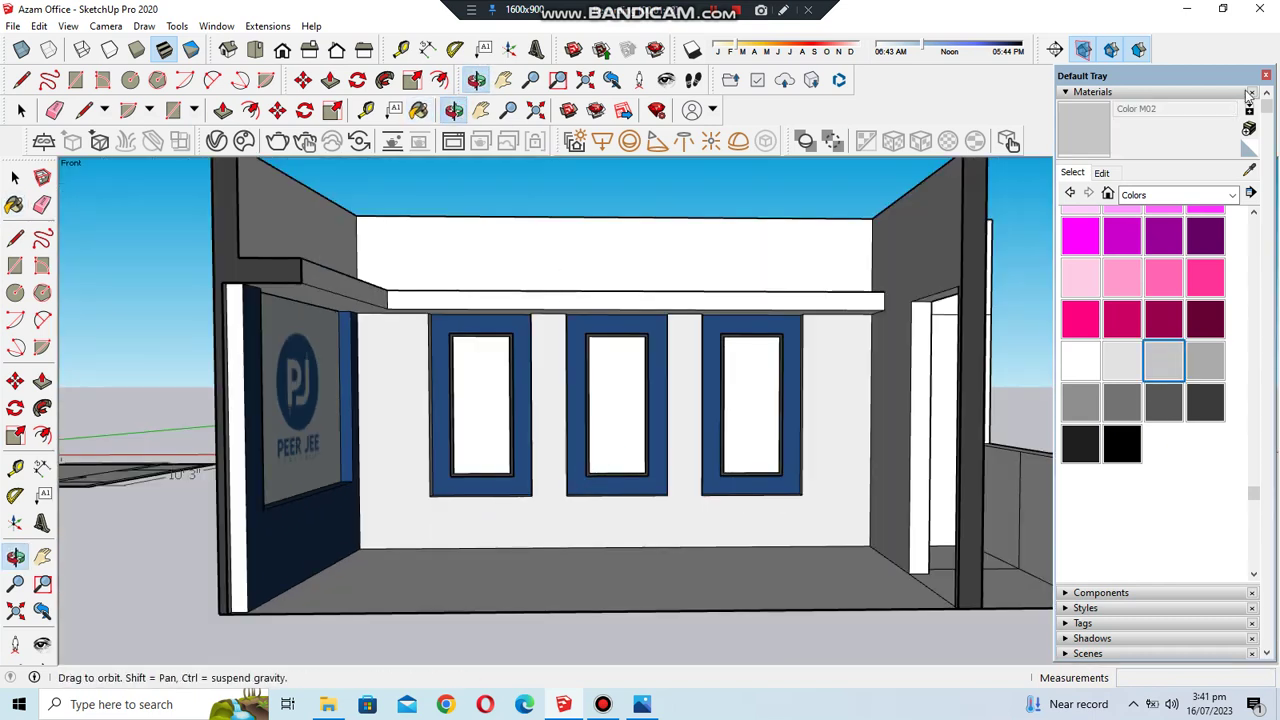
left_click(1265, 76)
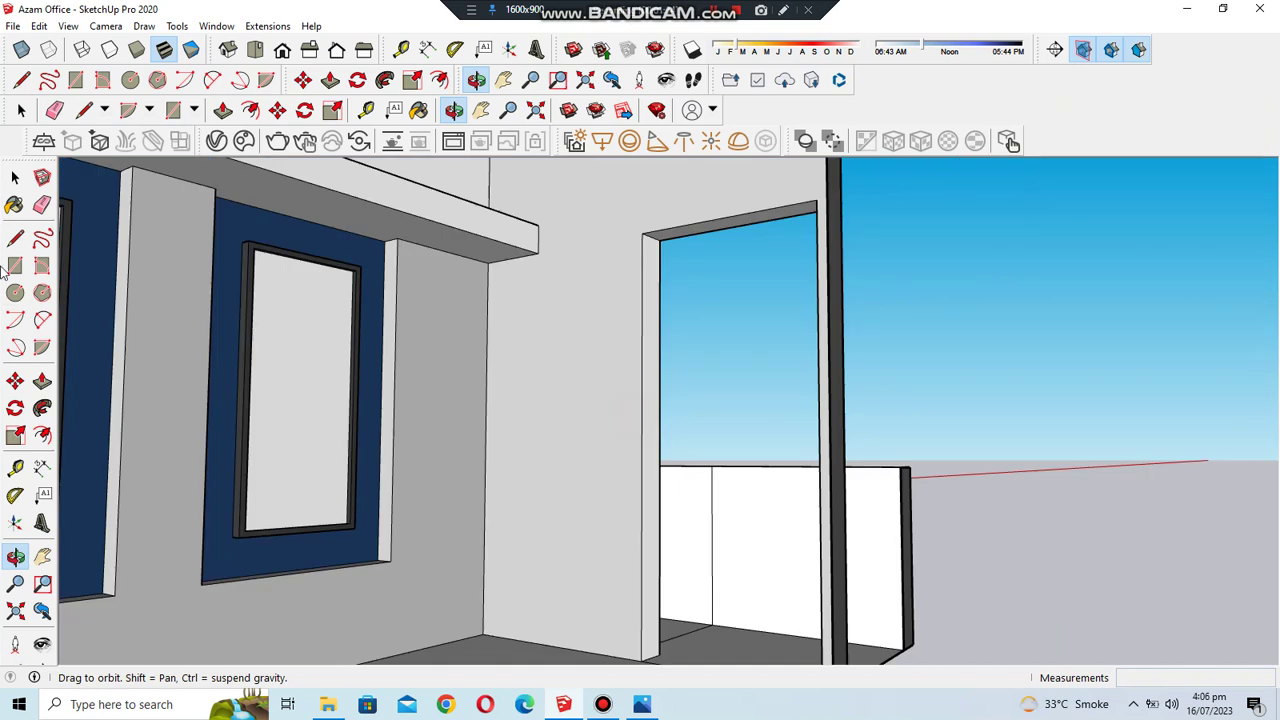
- Draw a vertical line up the door jamb from its base to the top corner
key("l")
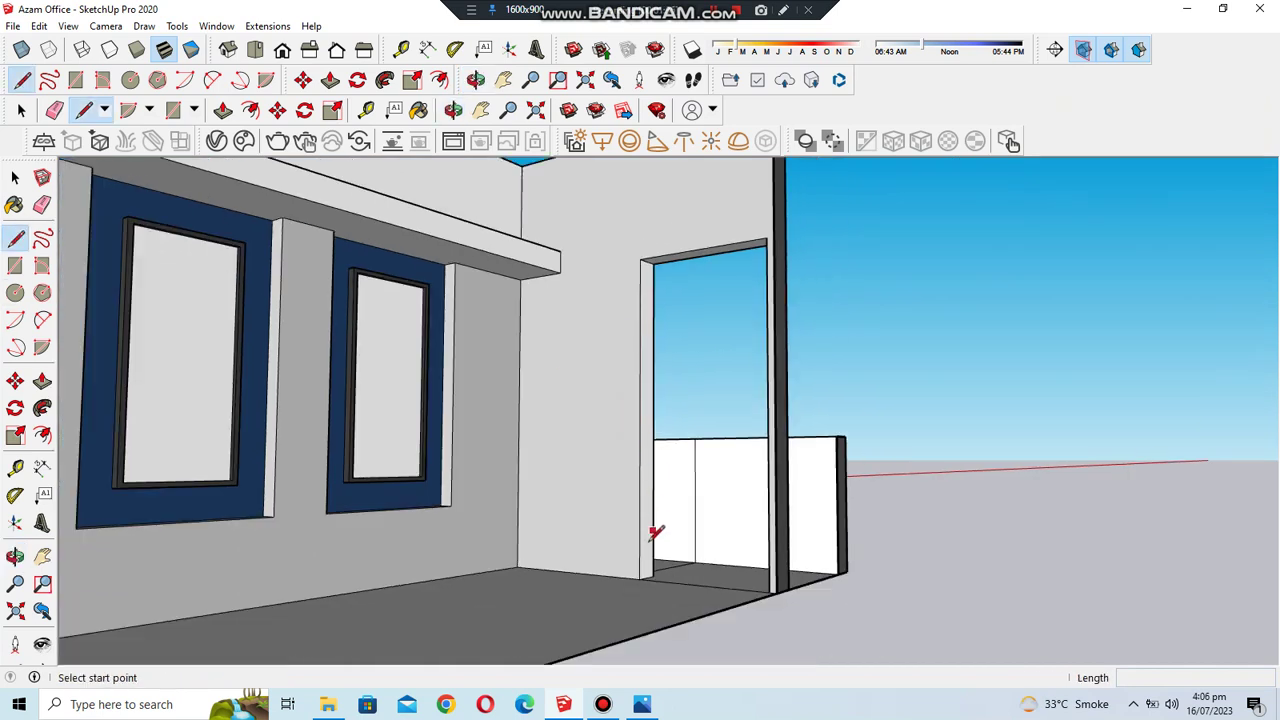
scroll(652, 576, "up", 3)
left_click(621, 577)
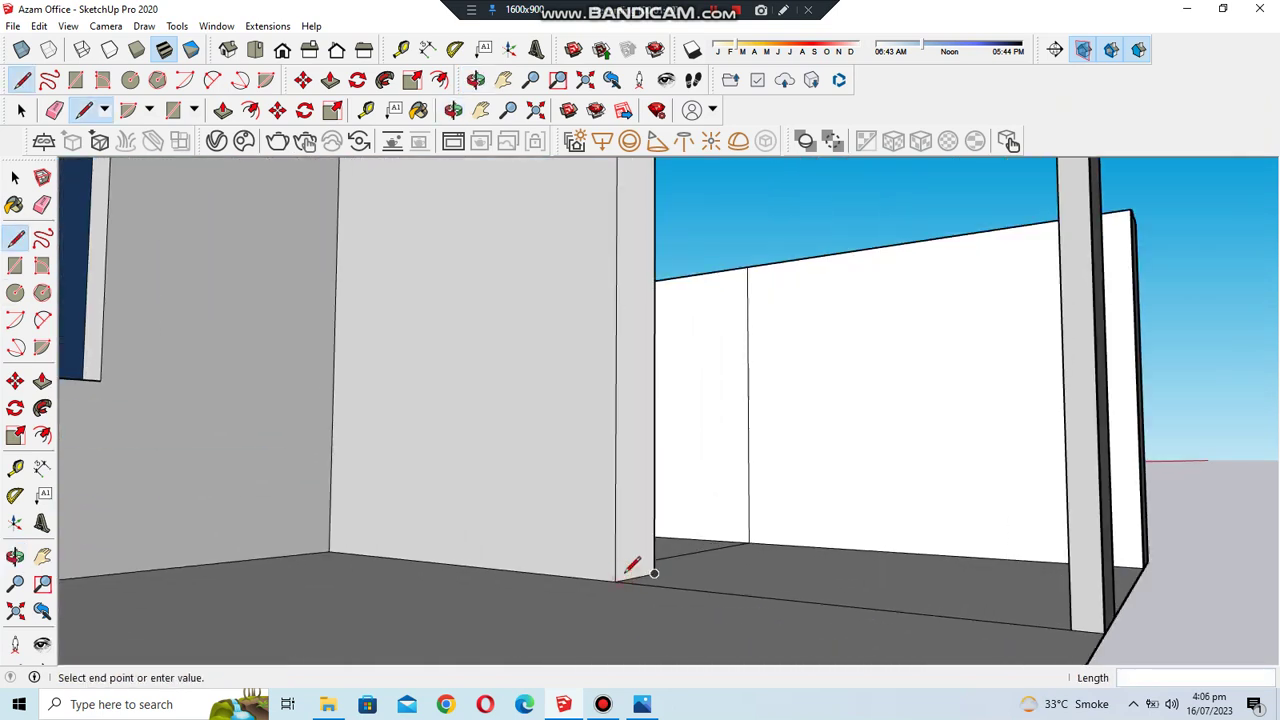
left_click(635, 577)
scroll(635, 577, "down", 2)
scroll(635, 565, "down", 2)
scroll(637, 257, "up", 3)
scroll(640, 253, "up", 2)
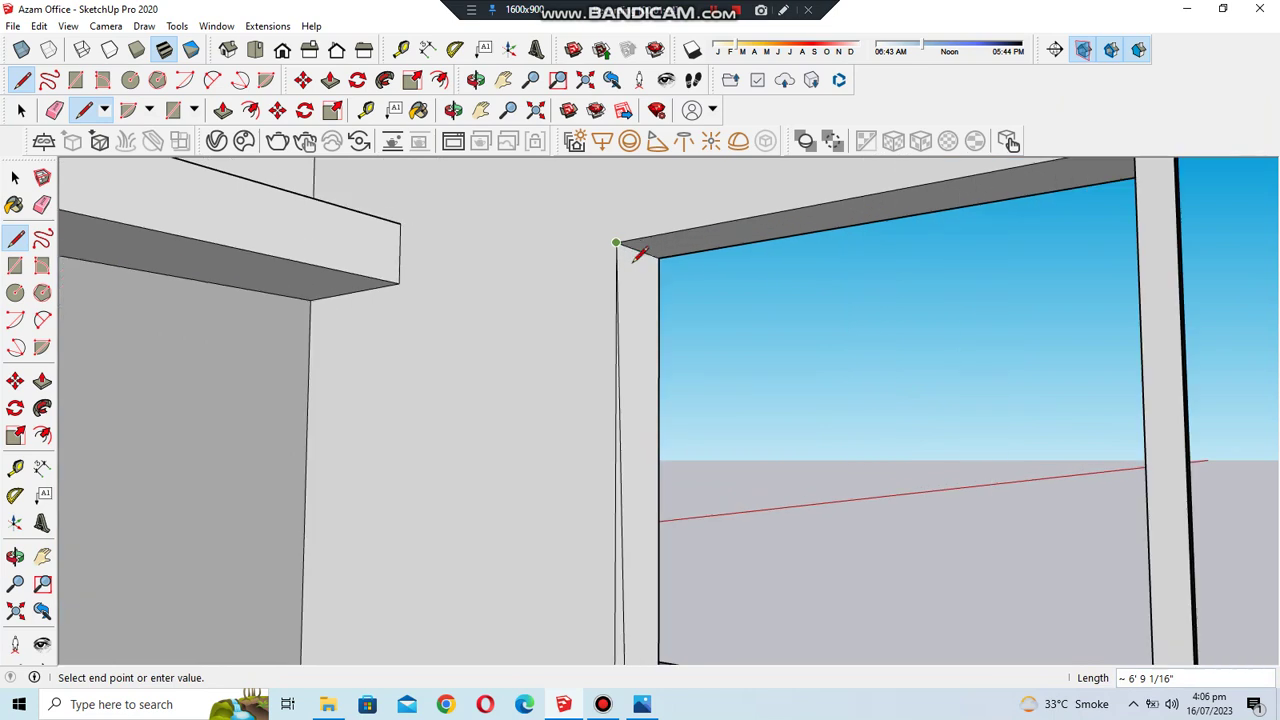
left_click(642, 252)
middle_click_drag(636, 251, 662, 298)
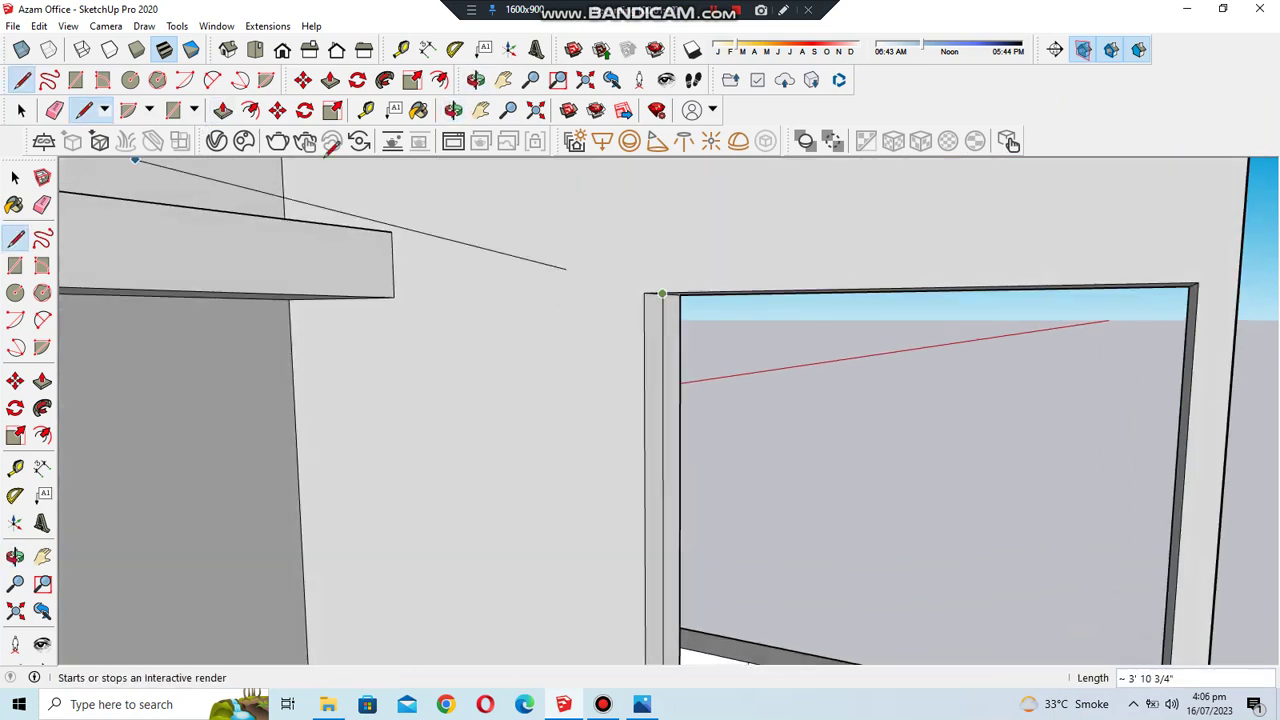
mouse_move(672, 636)
middle_mouse_down()
mouse_move(663, 400)
mouse_move(931, 343)
mouse_move(789, 263)
mouse_move(1197, 267)
mouse_move(1171, 491)
mouse_move(843, 520)
mouse_move(866, 529)
mouse_move(940, 635)
mouse_move(480, 594)
middle_mouse_up()
- Draw a line down the jamb from the top corner to the bottom, completing the door outline
left_click(1190, 266)
scroll(925, 630, "up", 4)
left_click(537, 578)
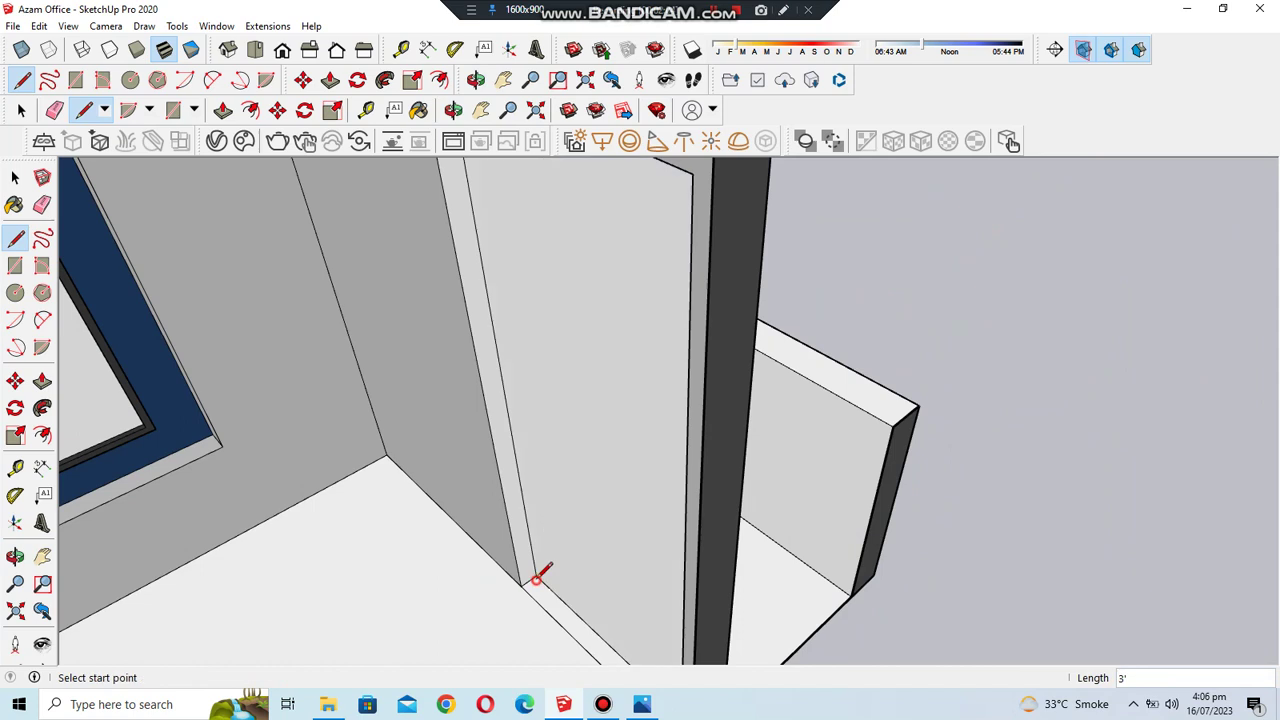
mouse_move(680, 430)
middle_mouse_down()
mouse_move(694, 449)
mouse_move(425, 405)
mouse_move(734, 494)
middle_mouse_up()
scroll(694, 452, "down", 3)
scroll(546, 494, "down", 4)
middle_click_drag(546, 494, 589, 351)
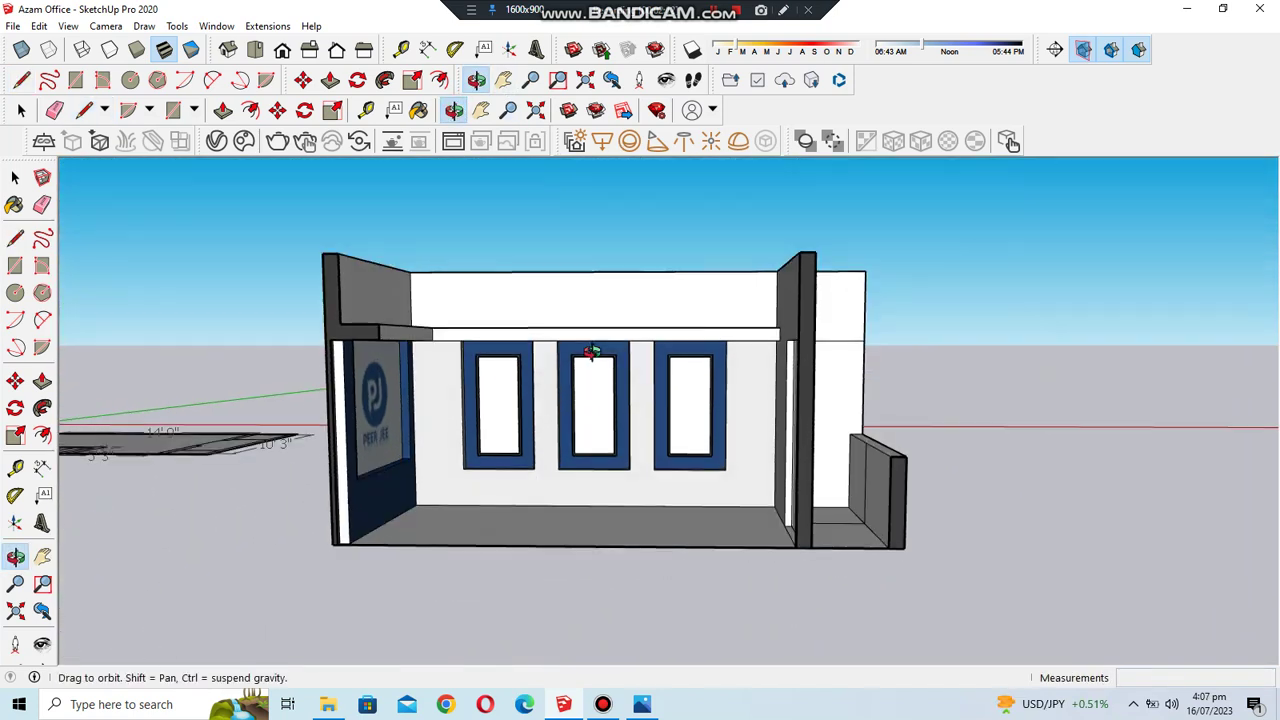
- Unhide all hidden geometry in the office model, revealing the earlier section plane
scroll(535, 388, "up", 1)
middle_click_drag(535, 388, 560, 380)
scroll(701, 411, "down", 2)
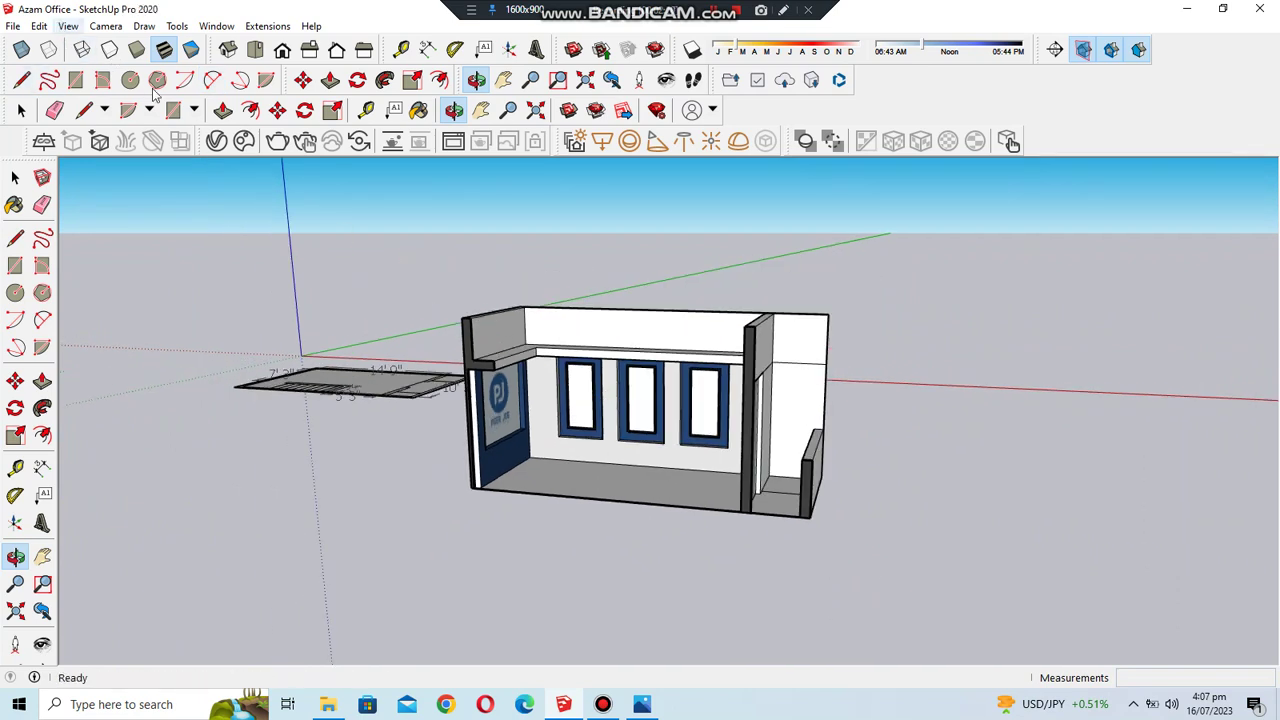
left_click(39, 26)
left_click(330, 306)
left_click(15, 177)
left_click(329, 394)
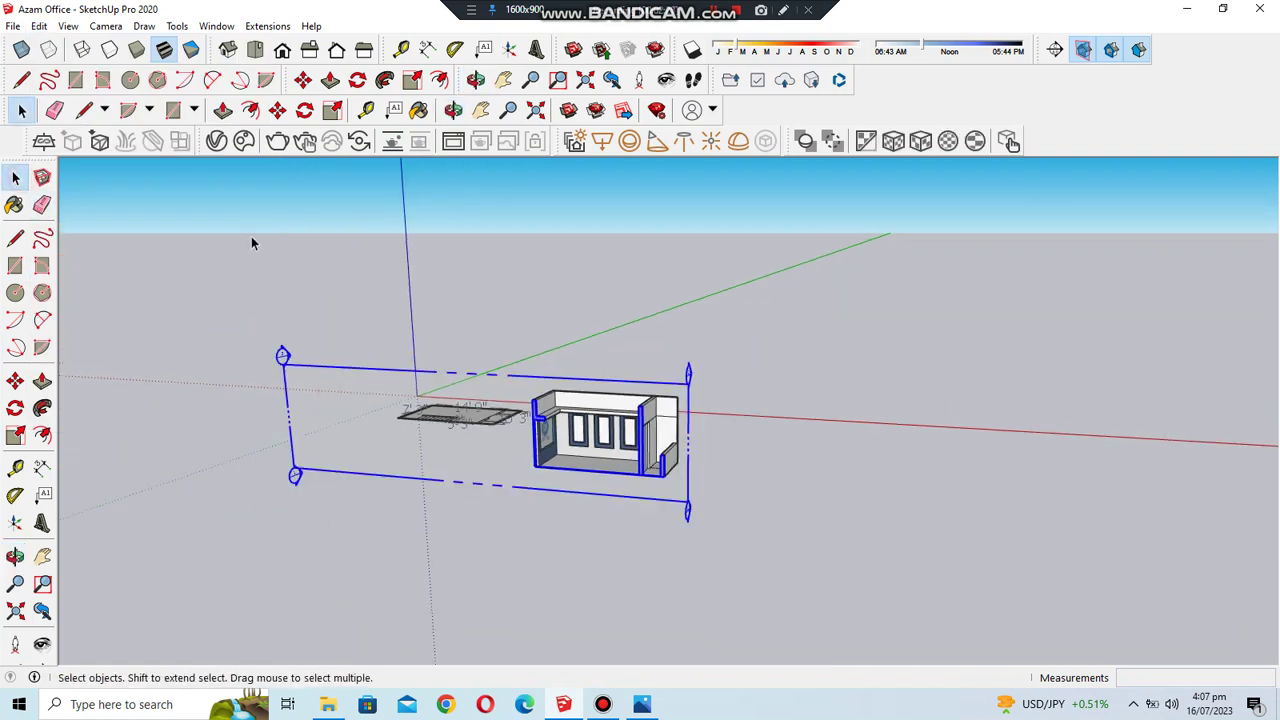
left_click(297, 175)
- Place a new section plane on the office box's outer windowed wall
left_click(453, 110)
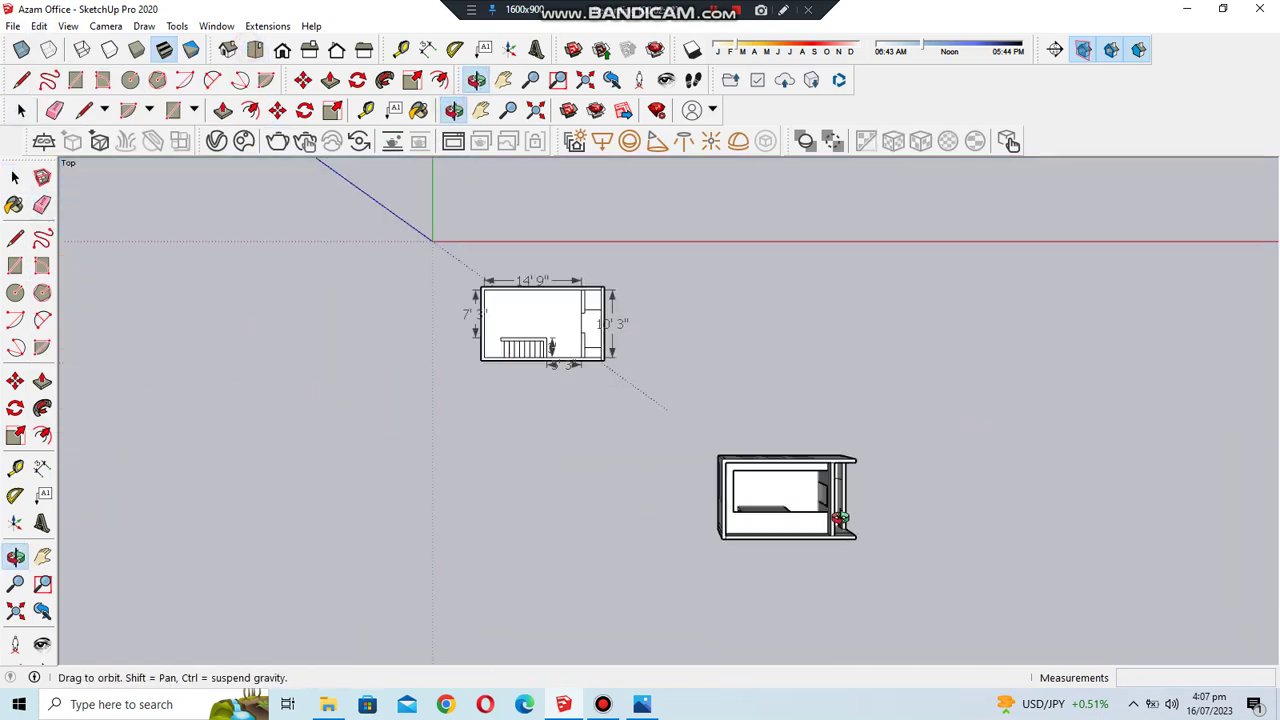
left_click_drag(721, 391, 680, 285)
scroll(614, 277, "up", 3)
scroll(671, 386, "up", 3)
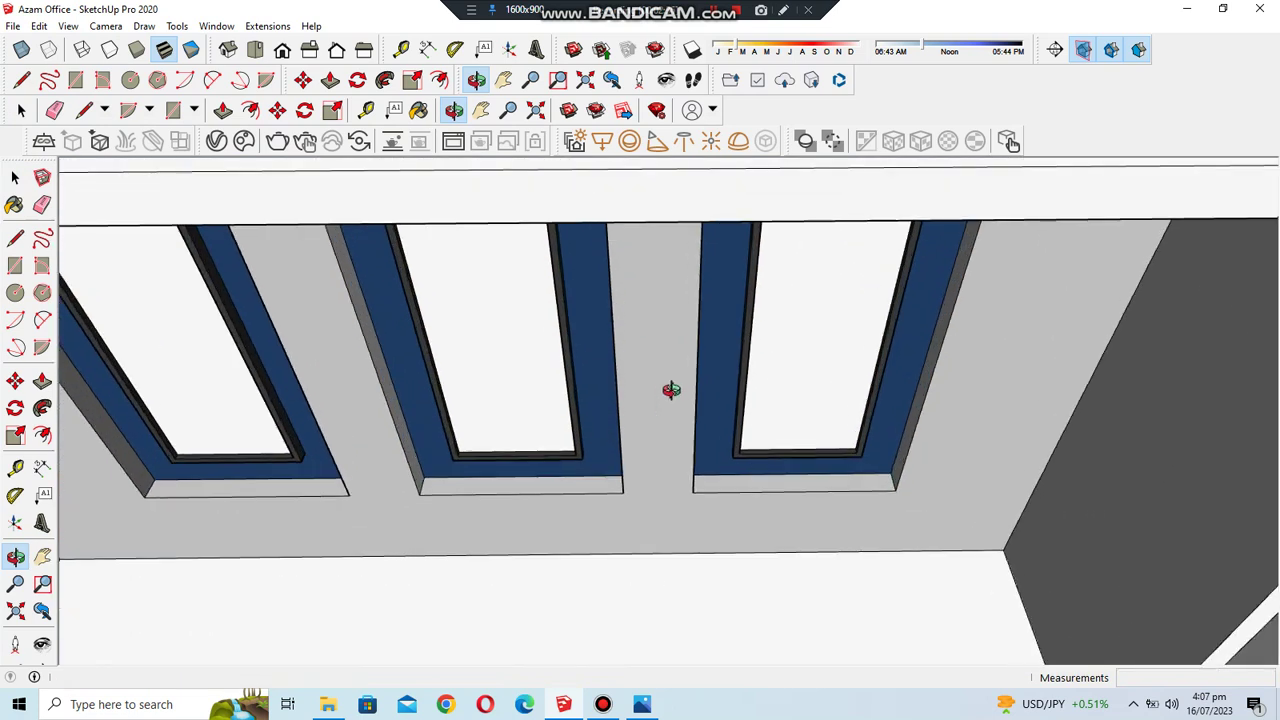
scroll(791, 485, "down", 2)
mouse_move(791, 485)
left_mouse_down()
mouse_move(451, 457)
mouse_move(323, 237)
mouse_move(420, 489)
mouse_move(663, 384)
mouse_move(517, 394)
mouse_move(486, 383)
mouse_move(737, 231)
left_mouse_up()
scroll(703, 424, "down", 3)
left_click_drag(703, 424, 705, 423)
scroll(737, 320, "up", 2)
scroll(734, 334, "up", 3)
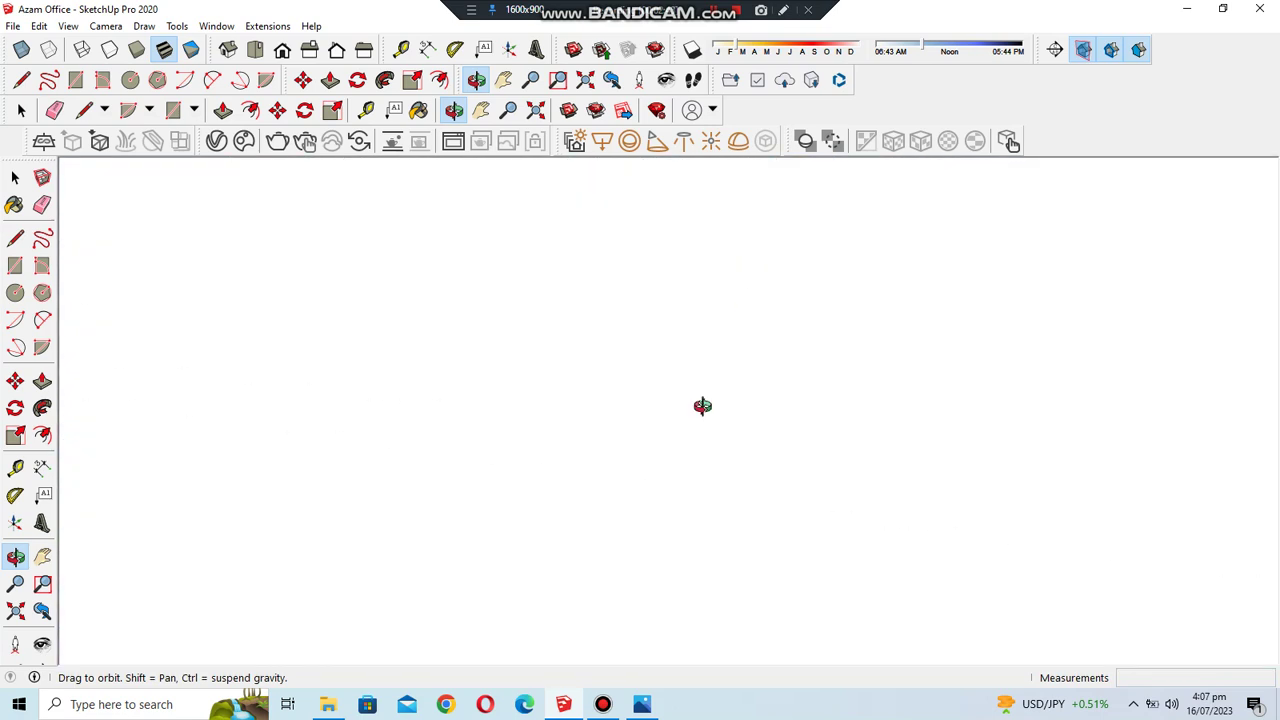
scroll(651, 438, "down", 4)
scroll(651, 438, "down", 5)
left_click_drag(686, 337, 1020, 183)
left_click(1055, 50)
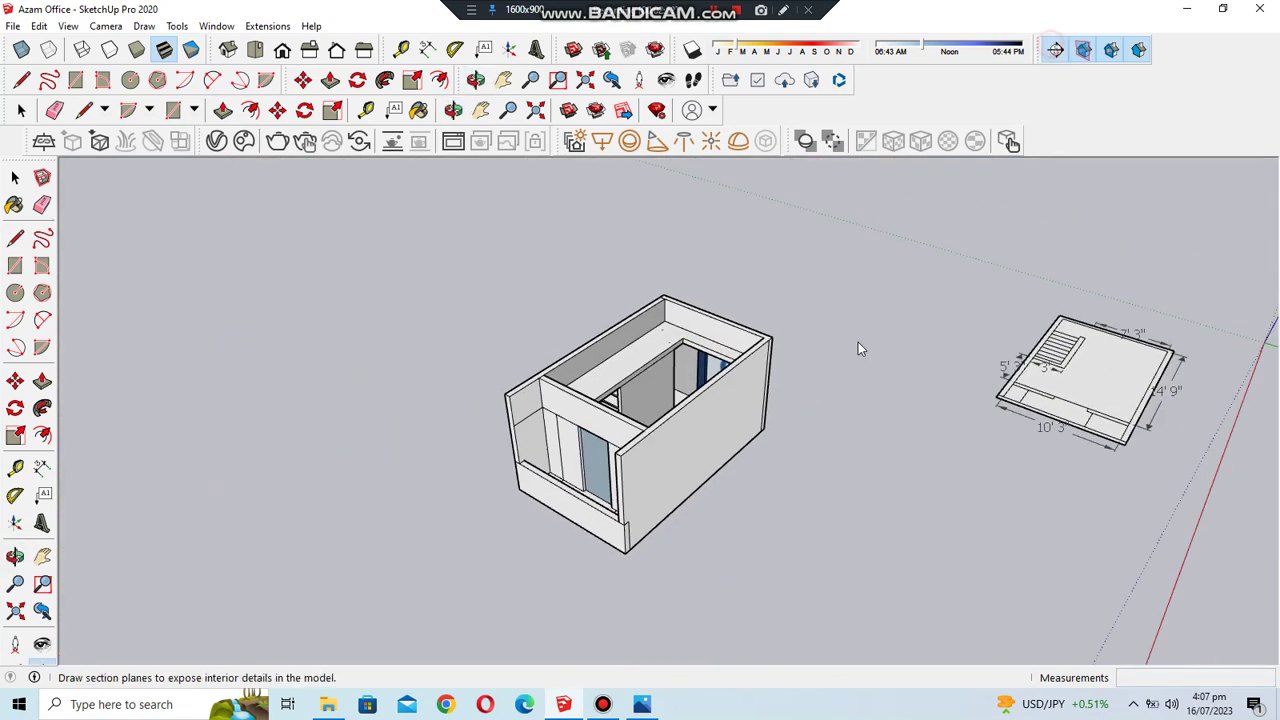
left_click(748, 412)
key("Return")
- Move the section plane into the box so it cuts away the near wall
key("space")
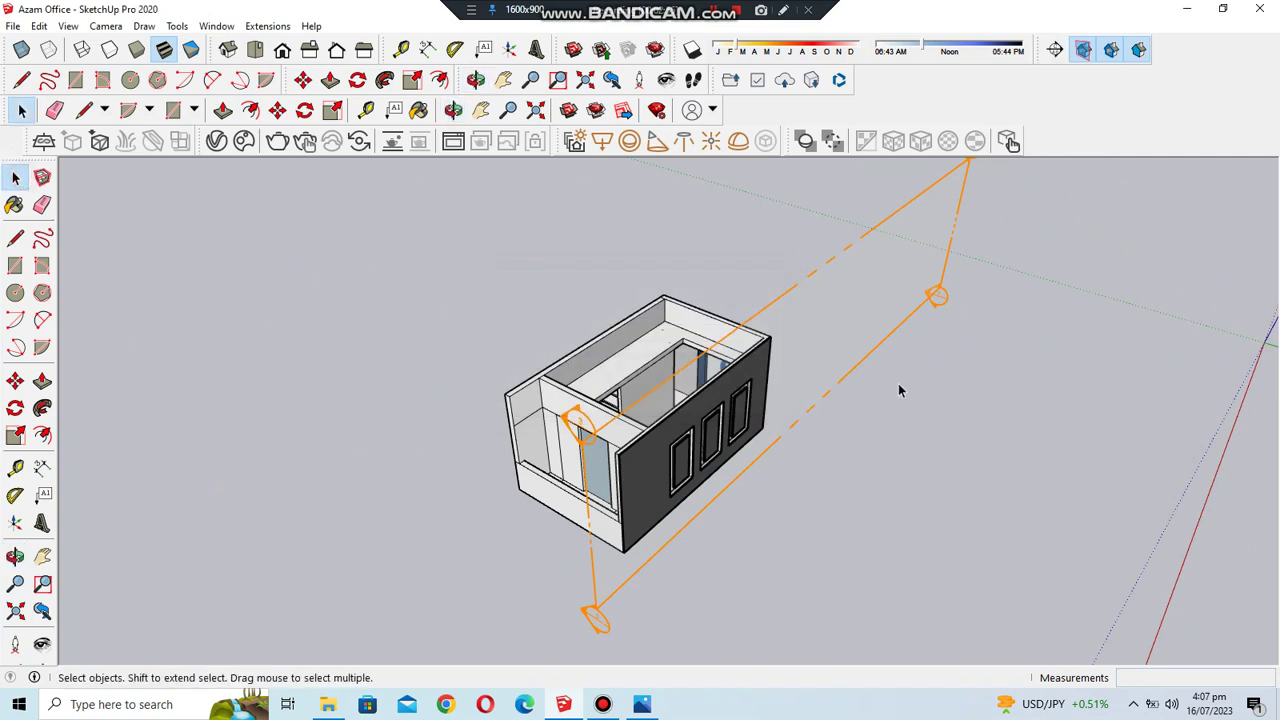
left_click(860, 367)
left_click(278, 110)
left_click_drag(832, 336, 88, 157)
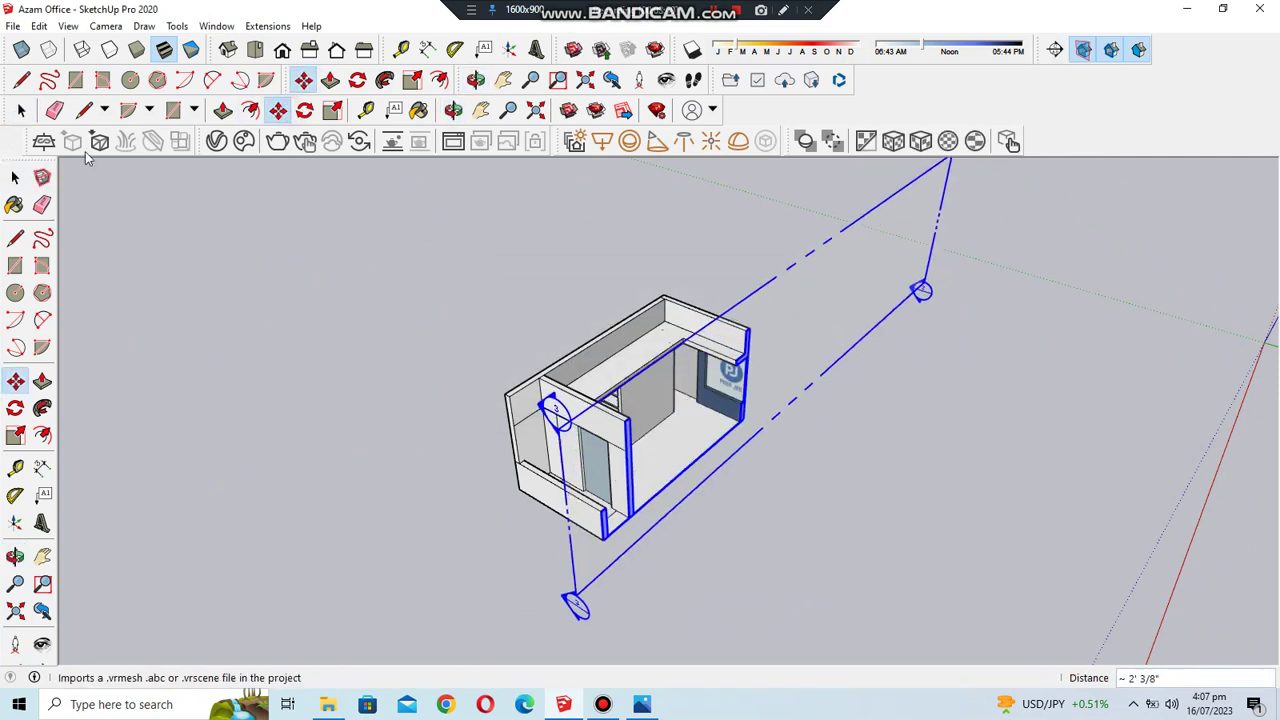
- Hide the section plane and switch to the Back standard view
right_click(826, 341)
left_click(857, 386)
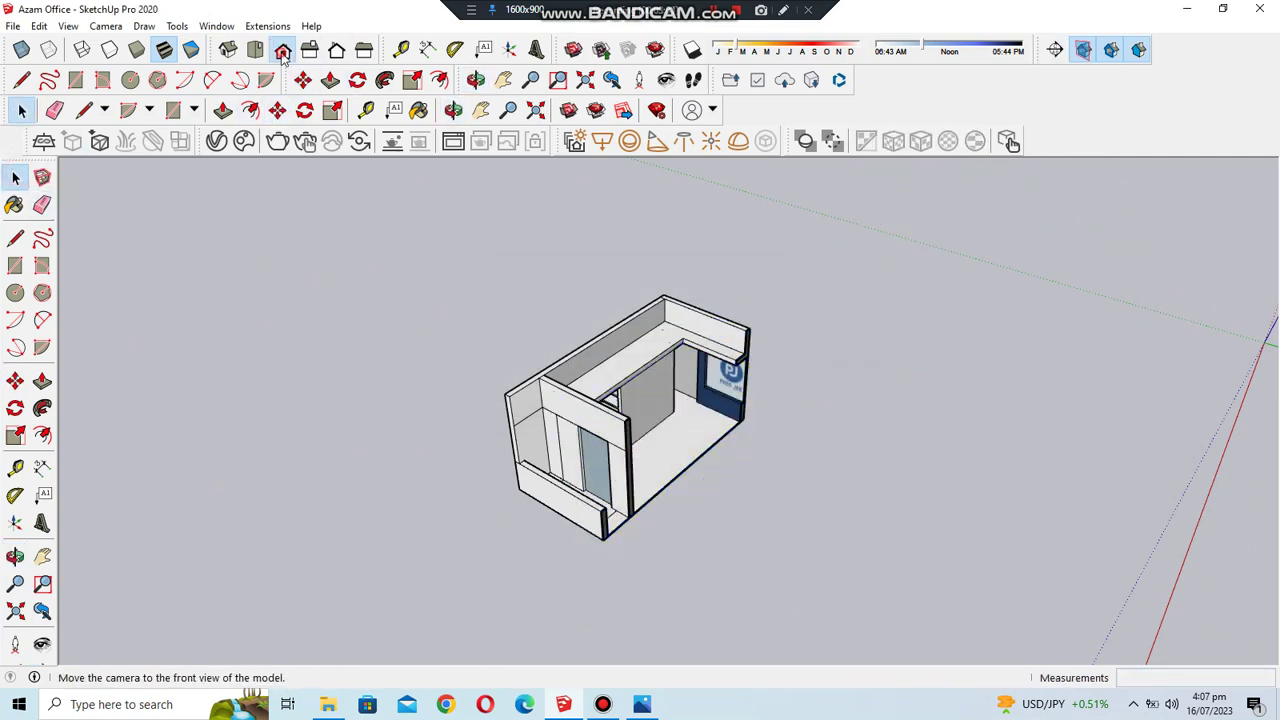
left_click(309, 50)
left_click(337, 50)
scroll(608, 445, "up", 5)
scroll(608, 445, "up", 3)
left_click(15, 238)
scroll(726, 522, "down", 2)
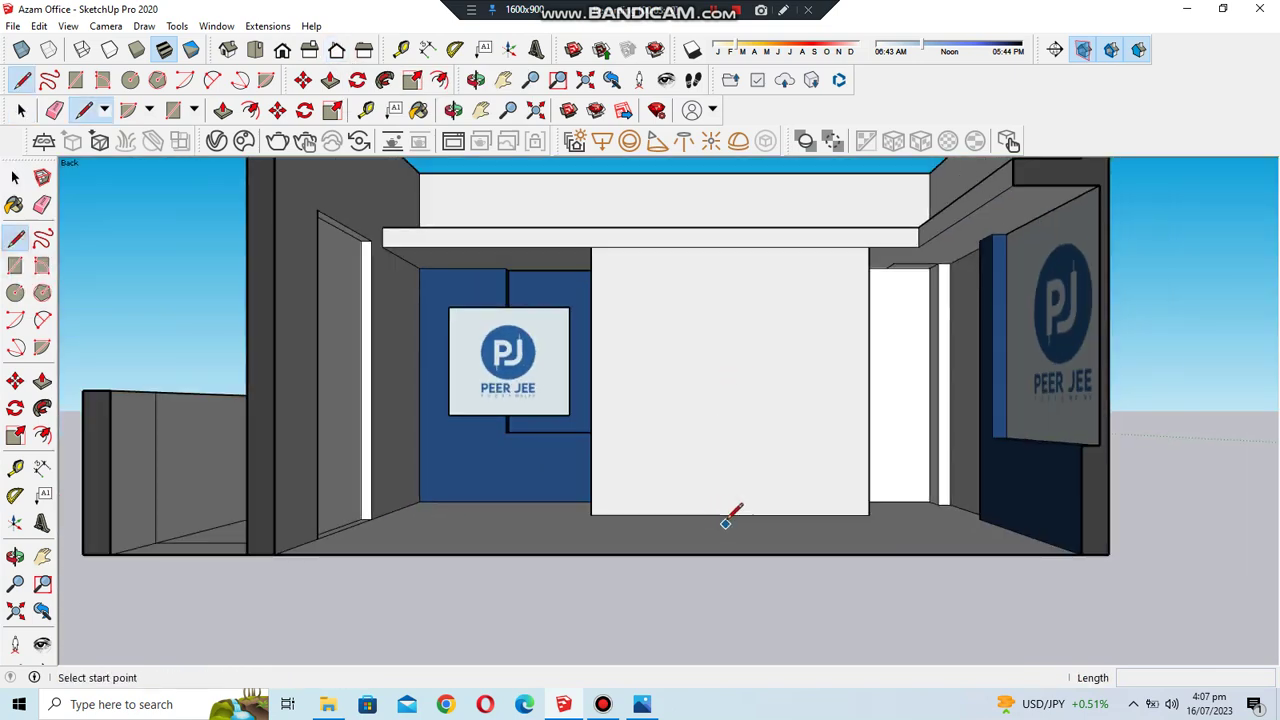
- Offset the white back-wall panel and trim the inset into a wide rectangle with Line and Eraser
left_click(252, 110)
left_click(771, 249)
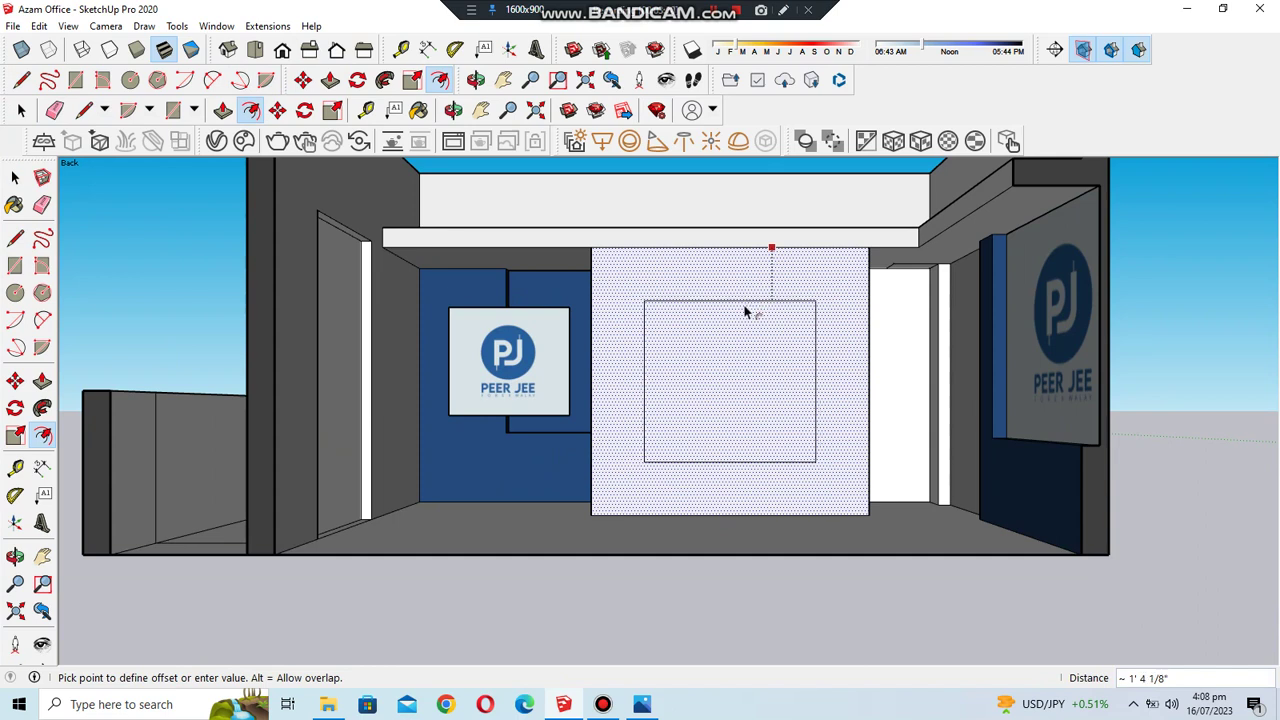
left_click(748, 311)
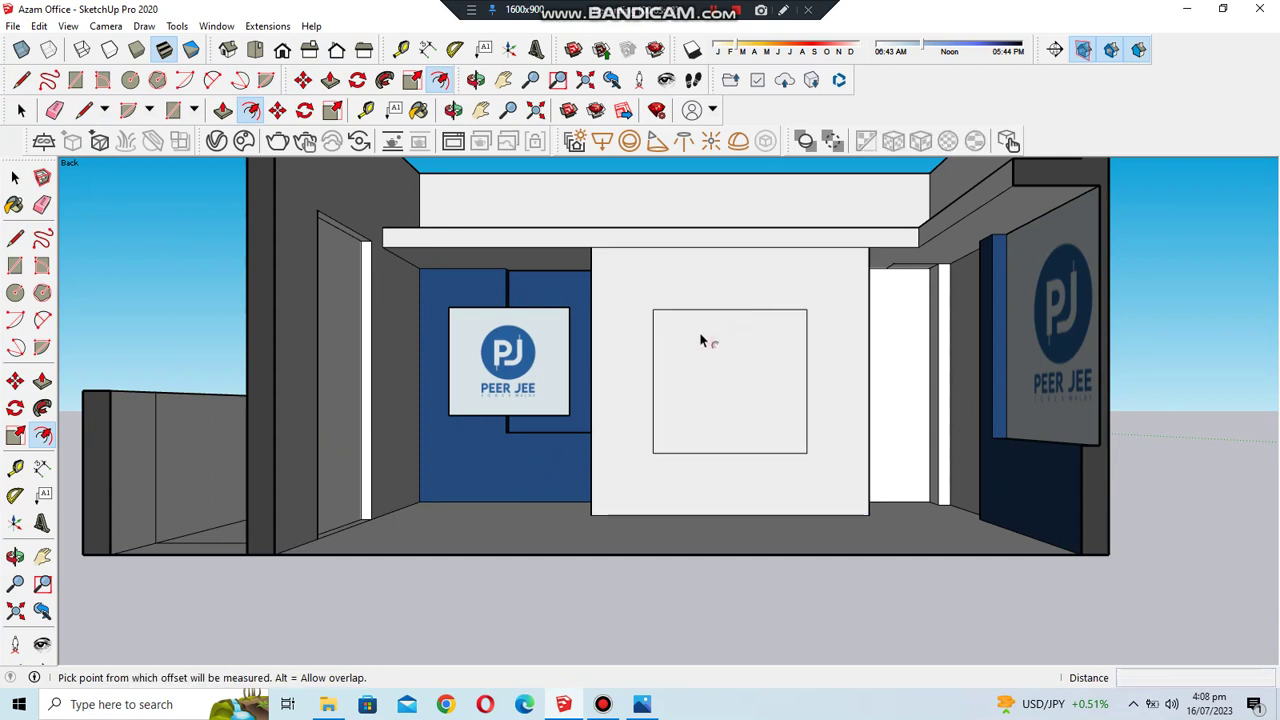
left_click(16, 236)
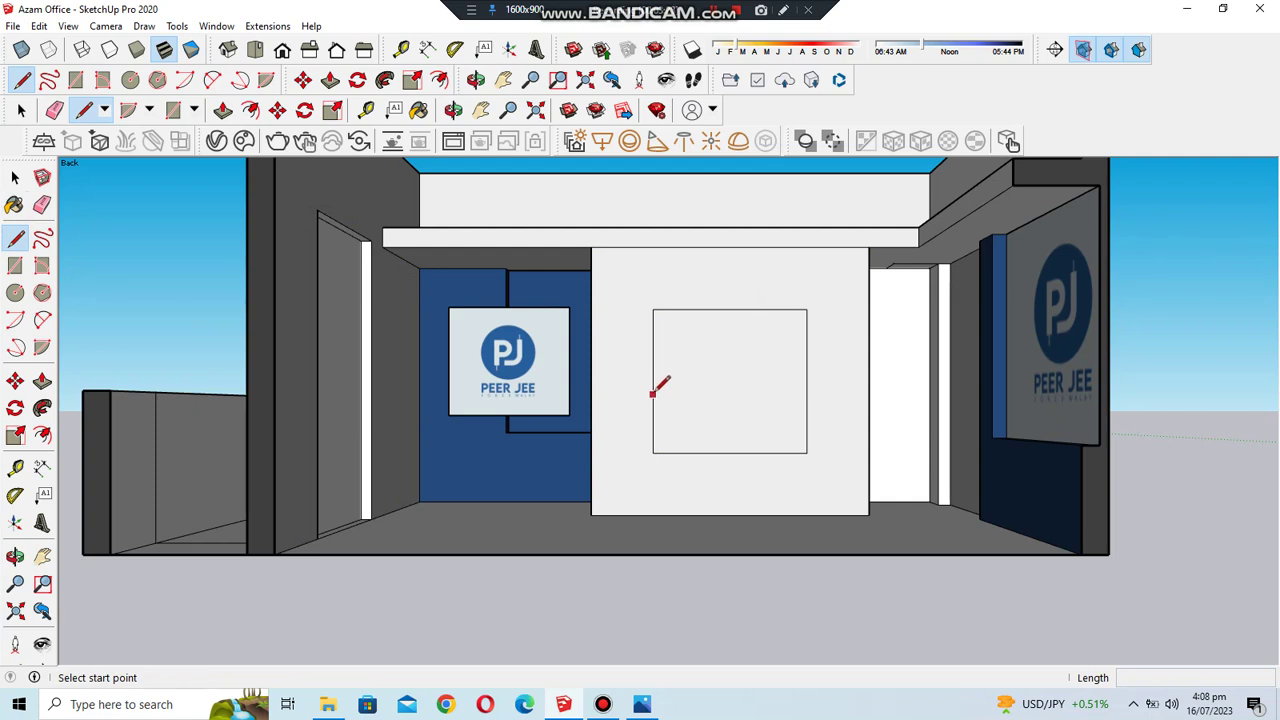
left_click(653, 389)
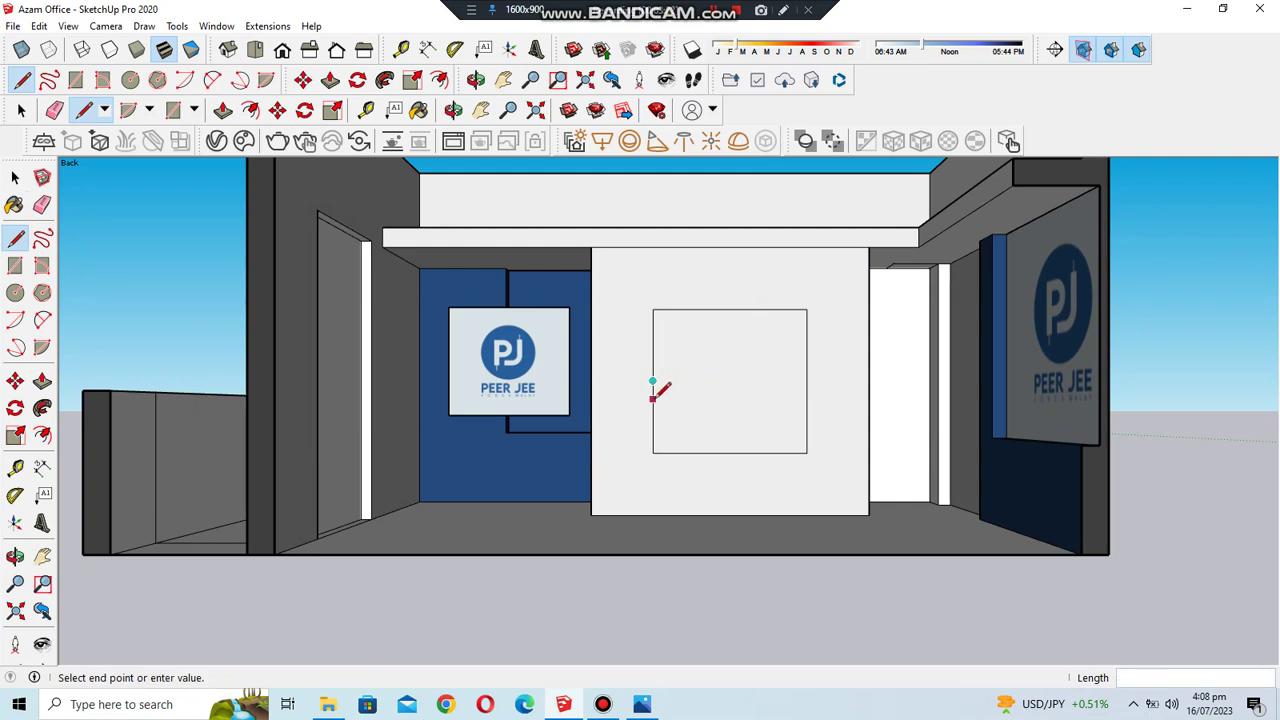
scroll(708, 400, "up", 2)
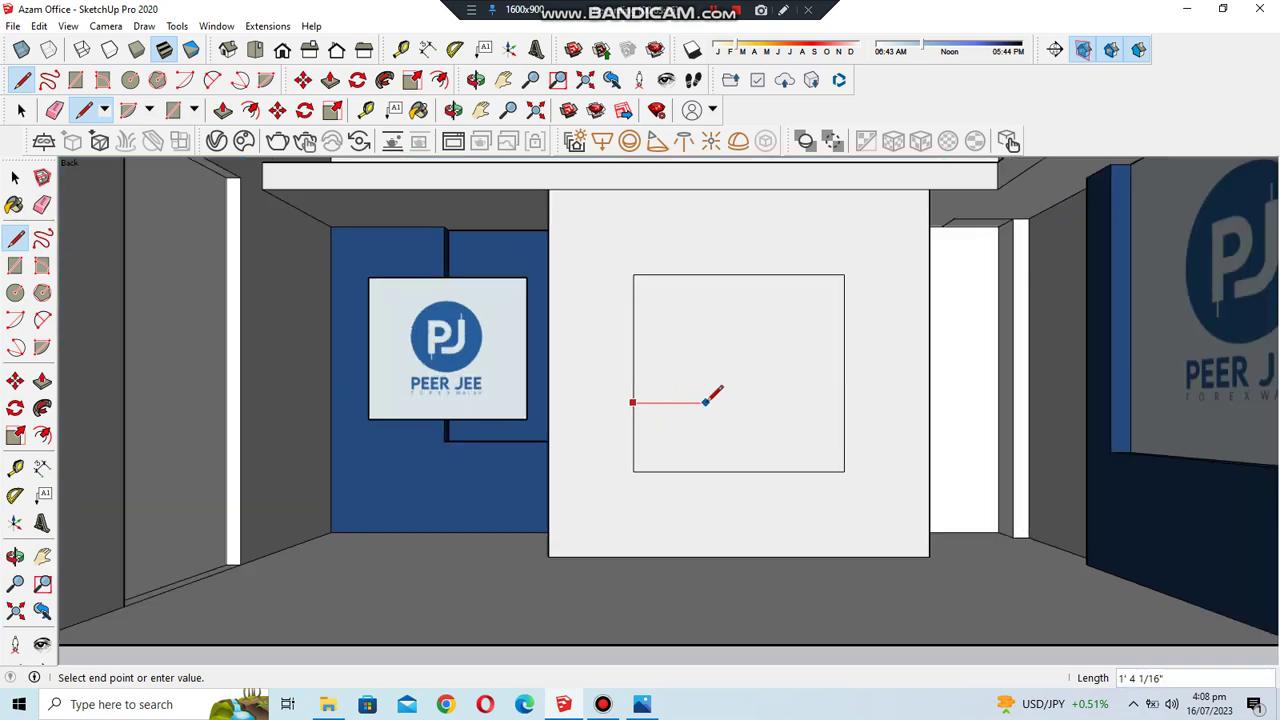
scroll(708, 398, "up", 2)
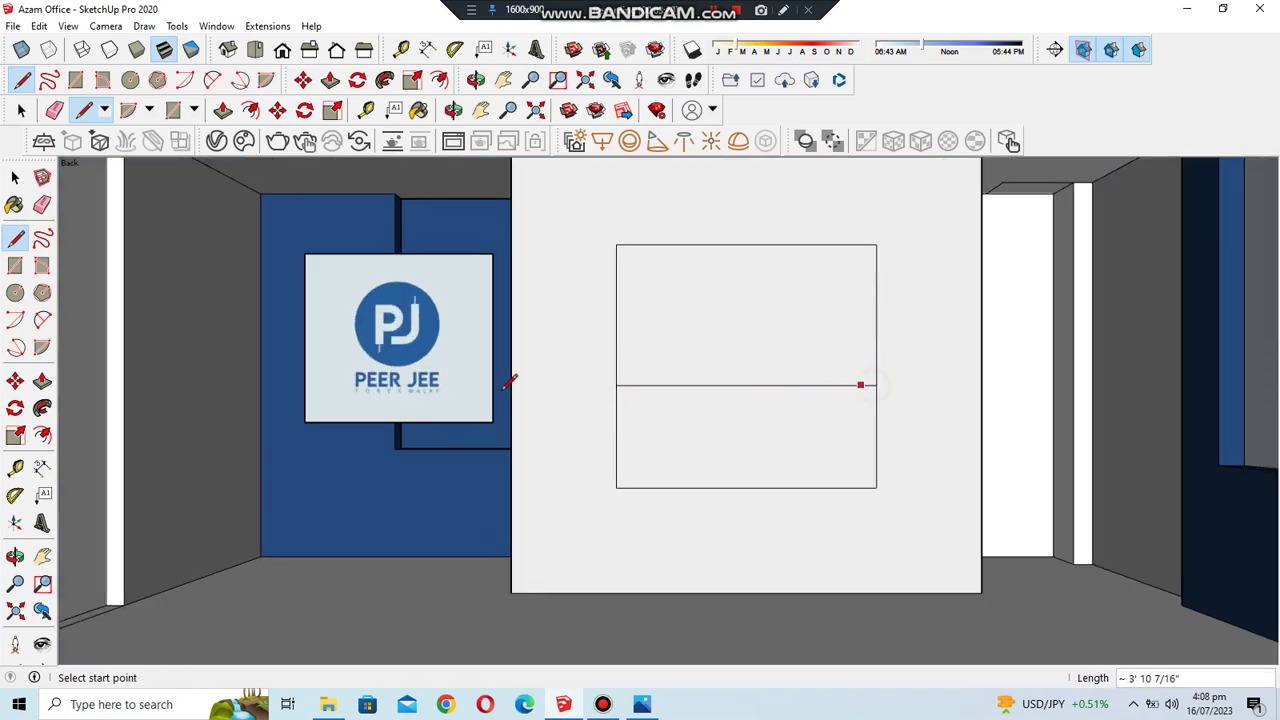
left_click(42, 205)
scroll(624, 470, "down", 2)
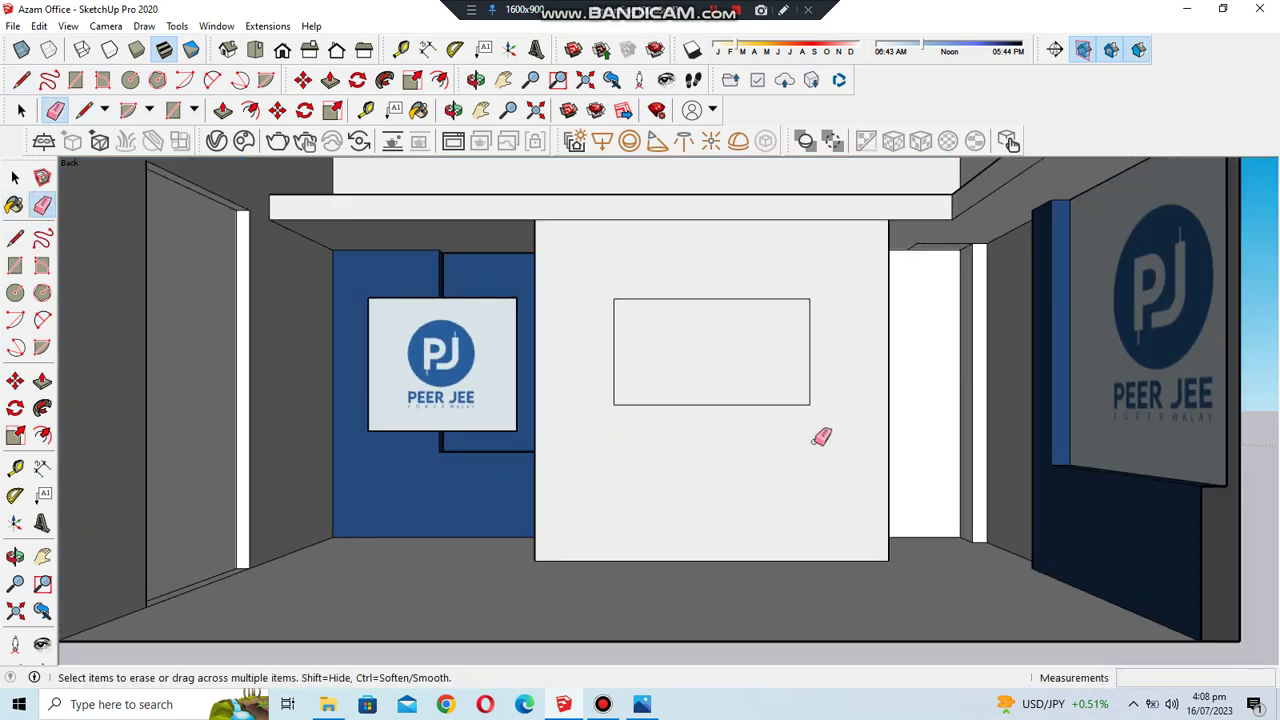
- Offset the wide rectangle slightly inward to form a thin TV border
left_click(454, 110)
scroll(916, 318, "up", 2)
scroll(800, 300, "up", 1)
left_click(440, 80)
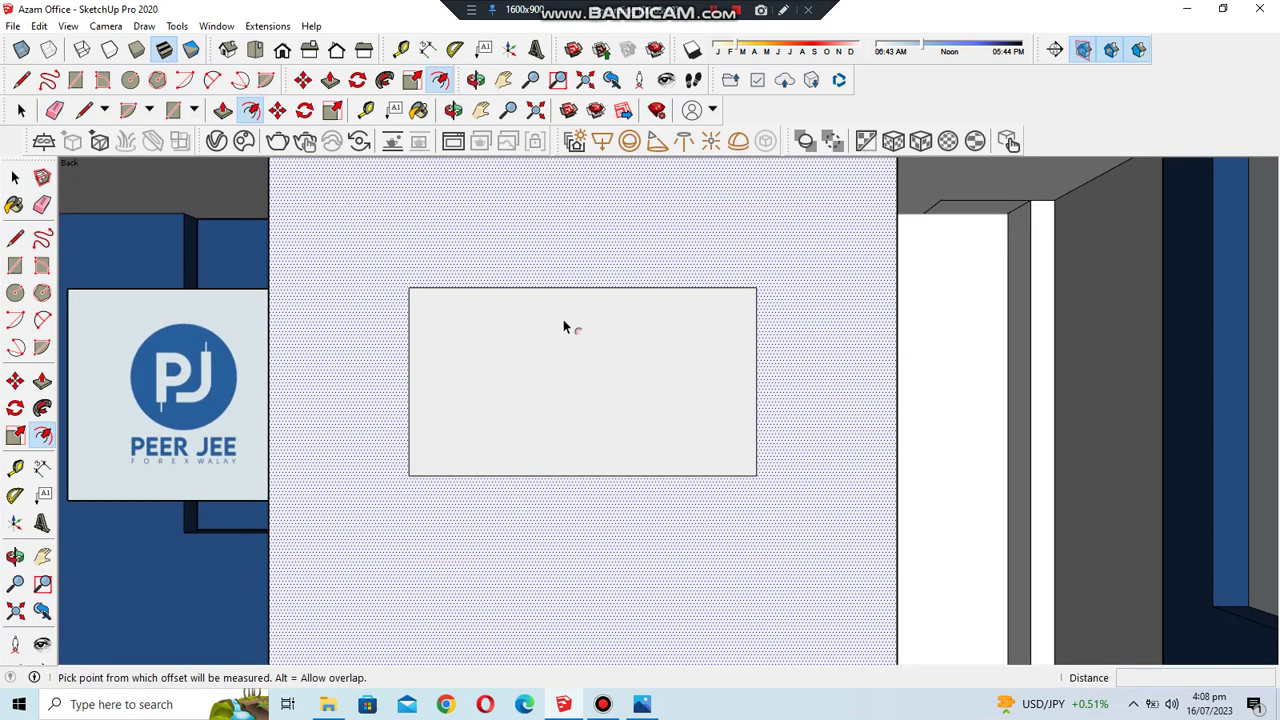
left_click(565, 326)
scroll(563, 300, "up", 2)
left_click(577, 288)
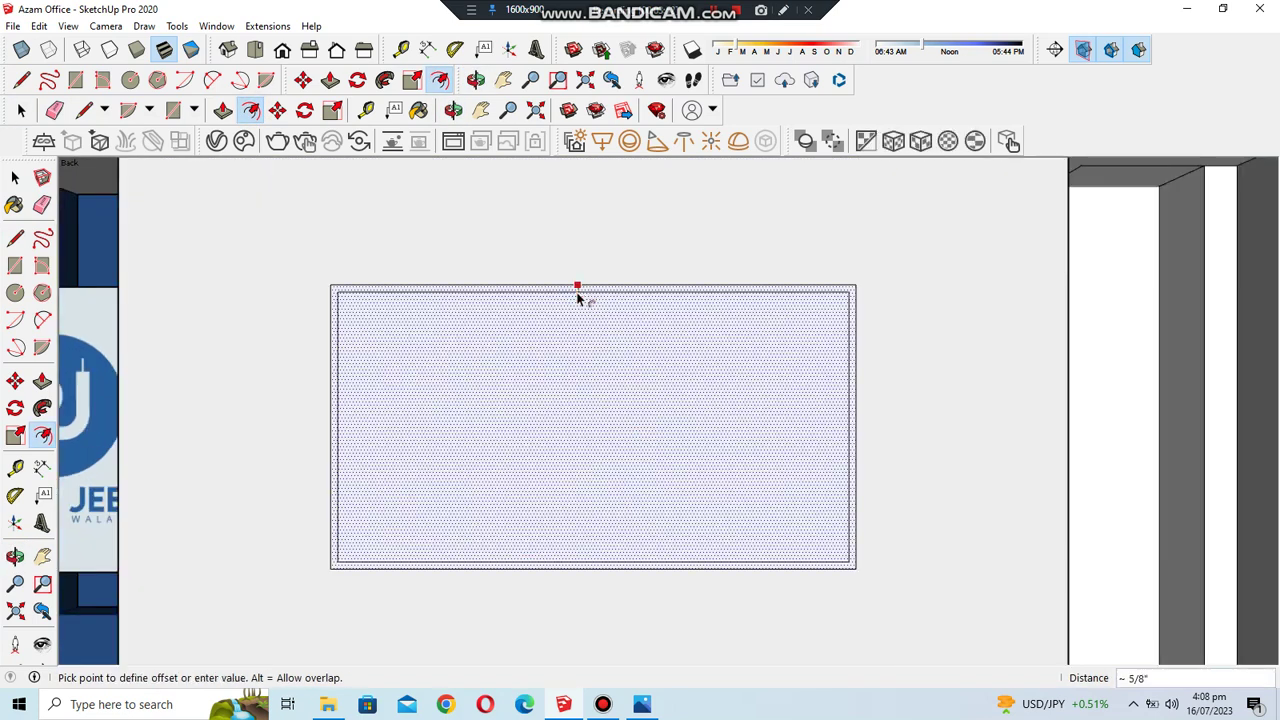
key("Return")
key("b")
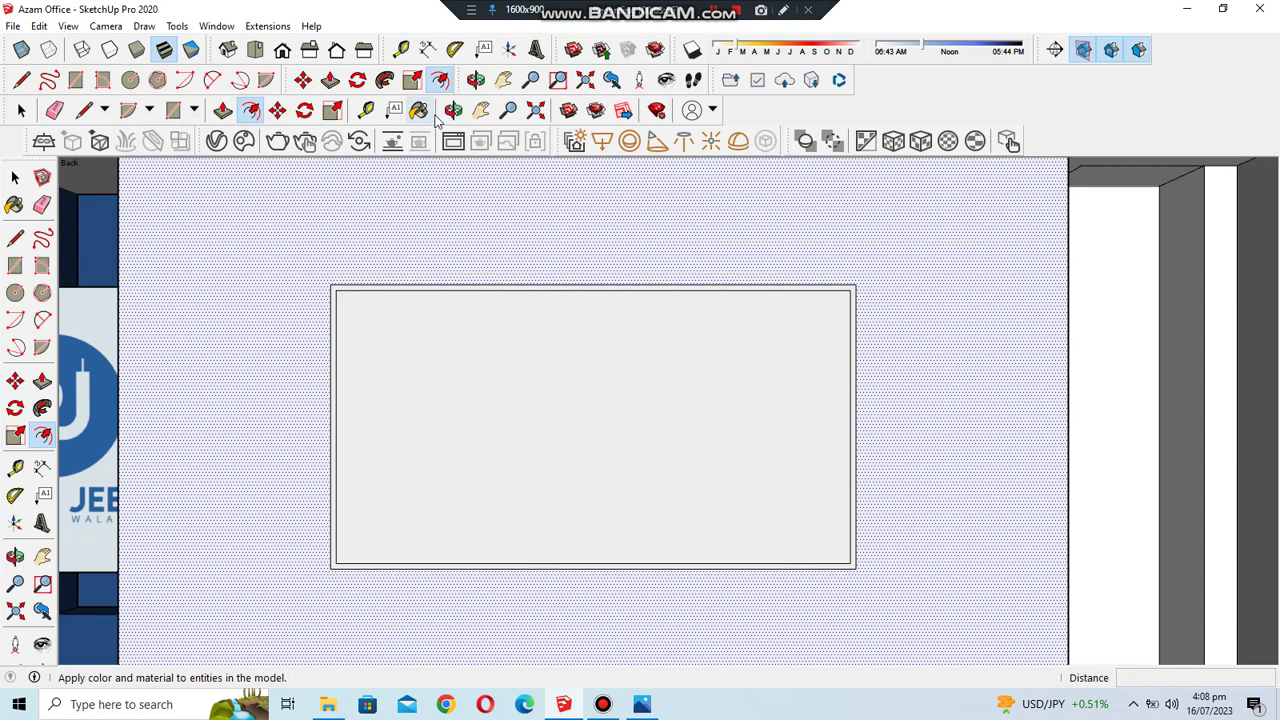
key("o")
scroll(350, 240, "up", 3)
scroll(350, 240, "up", 3)
key("space")
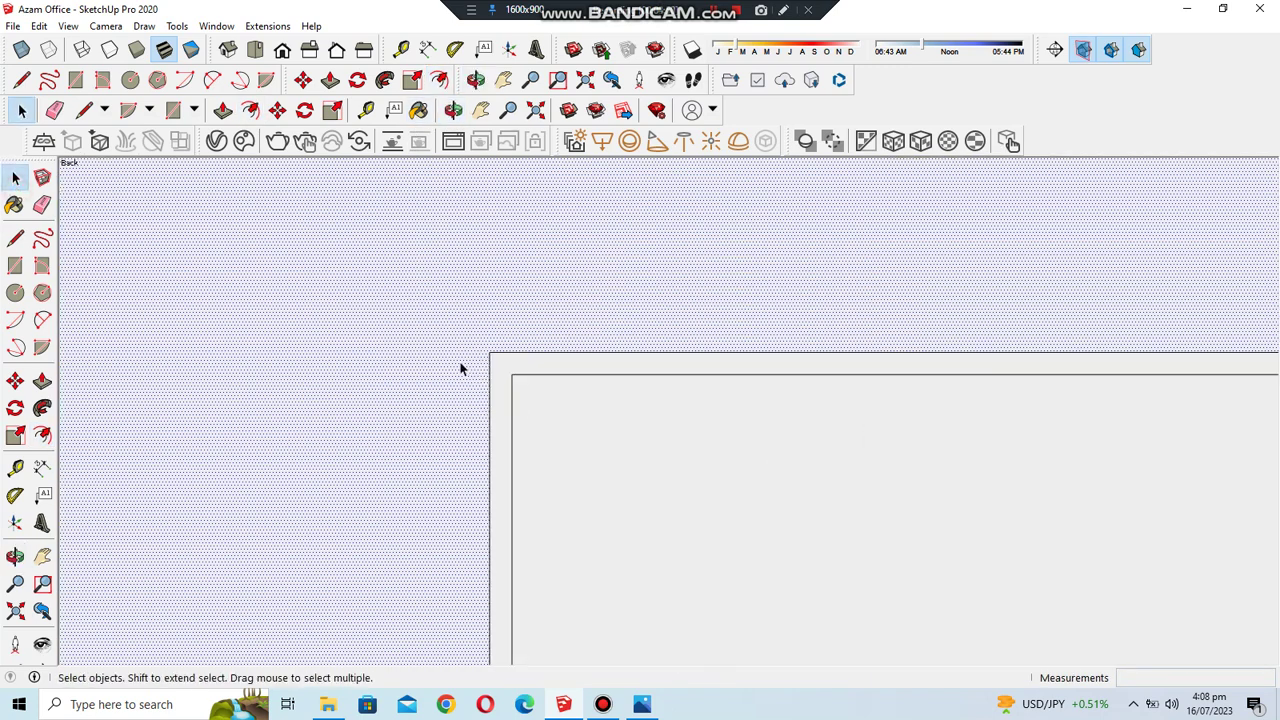
- Paint the TV border band dark grey M07 and the screen face grey, settling on M06
left_click(500, 368)
key("b")
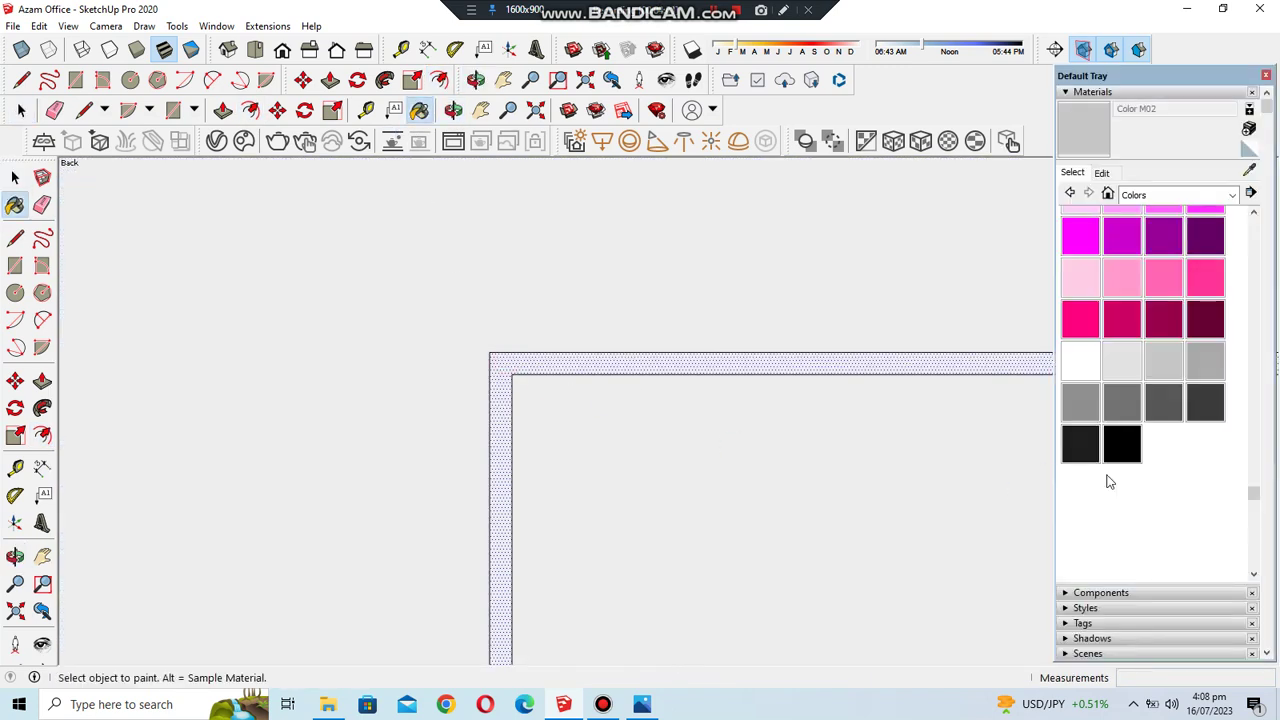
left_click(1206, 405)
left_click(571, 356)
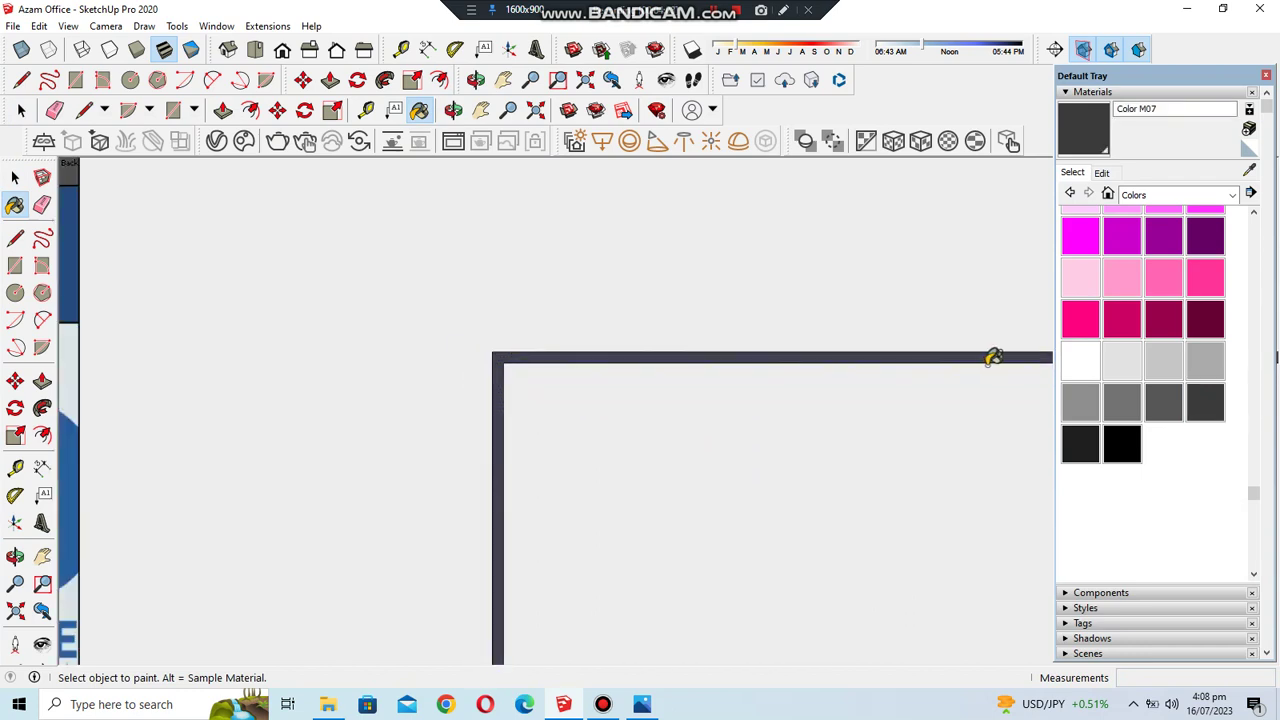
left_click(1081, 414)
left_click(563, 357)
scroll(563, 357, "down", 3)
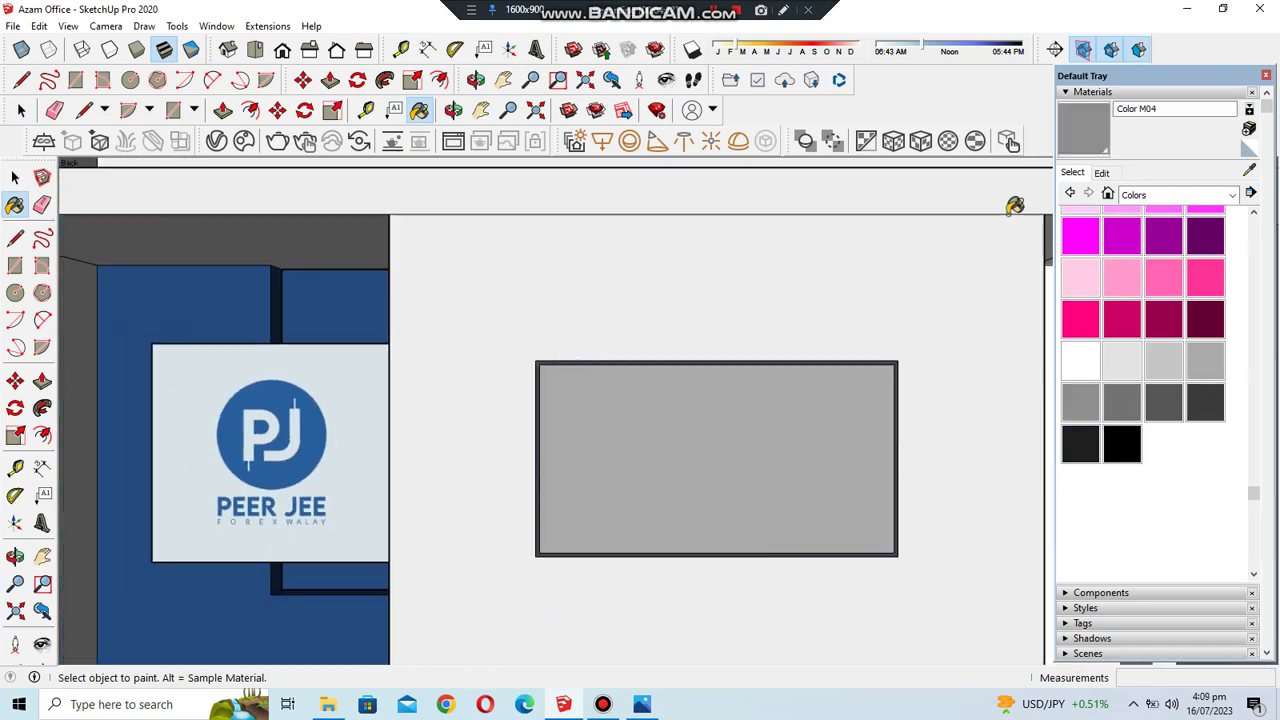
left_click(1122, 404)
left_click(803, 408)
scroll(805, 420, "up", 2)
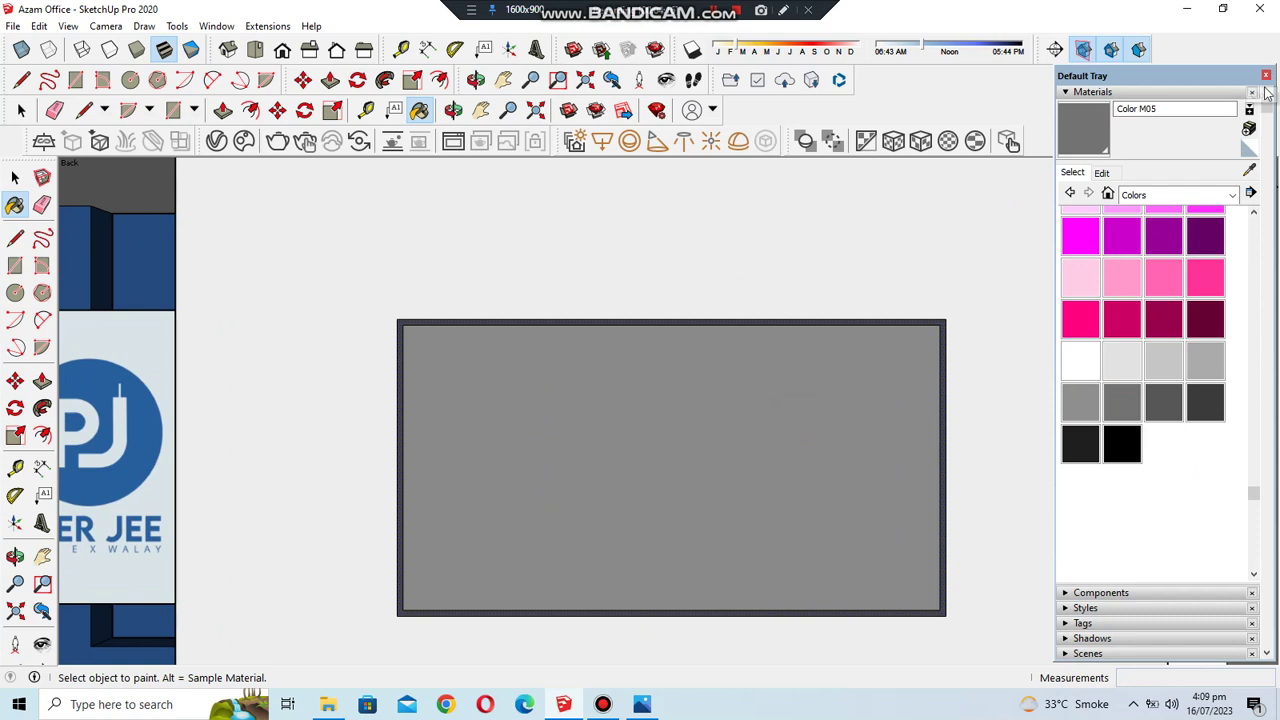
left_click(1170, 404)
left_click(806, 410)
left_click(1266, 75)
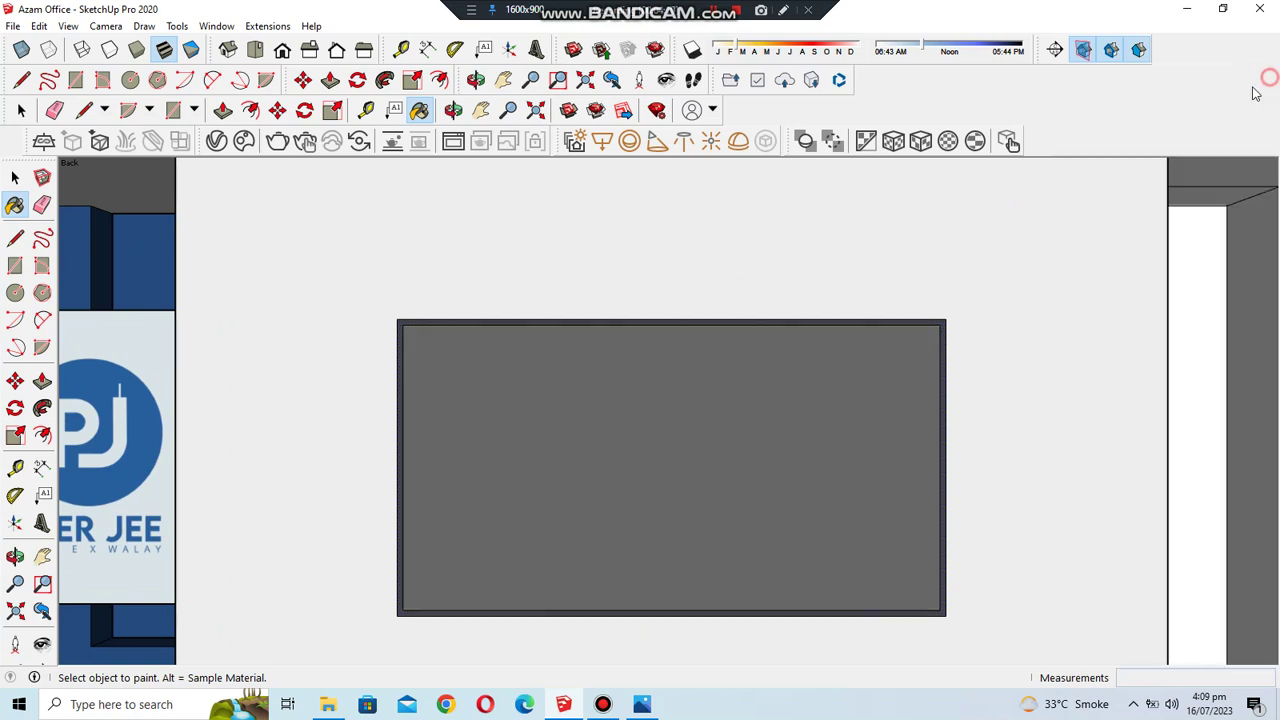
- Push/pull the TV frame border out to a 1-inch depth
left_click(452, 110)
scroll(428, 426, "down", 3)
left_click_drag(428, 426, 557, 449)
scroll(554, 340, "up", 4)
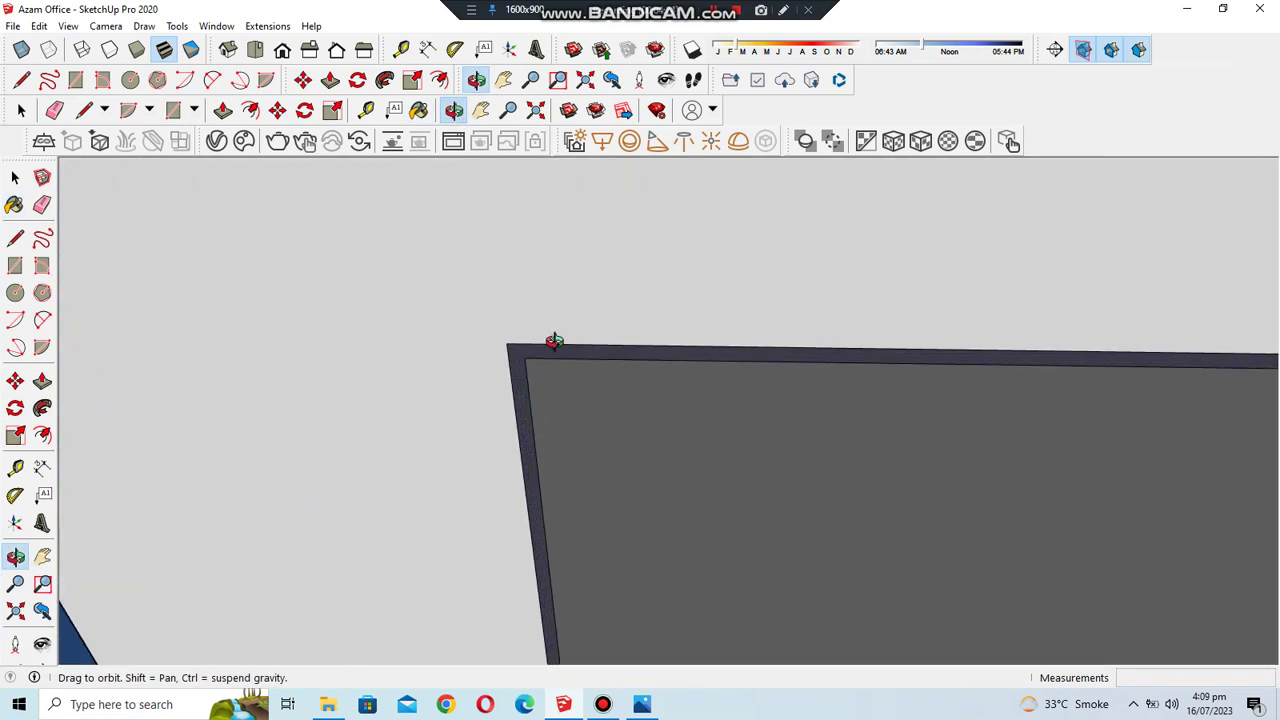
key("p")
left_click(500, 426)
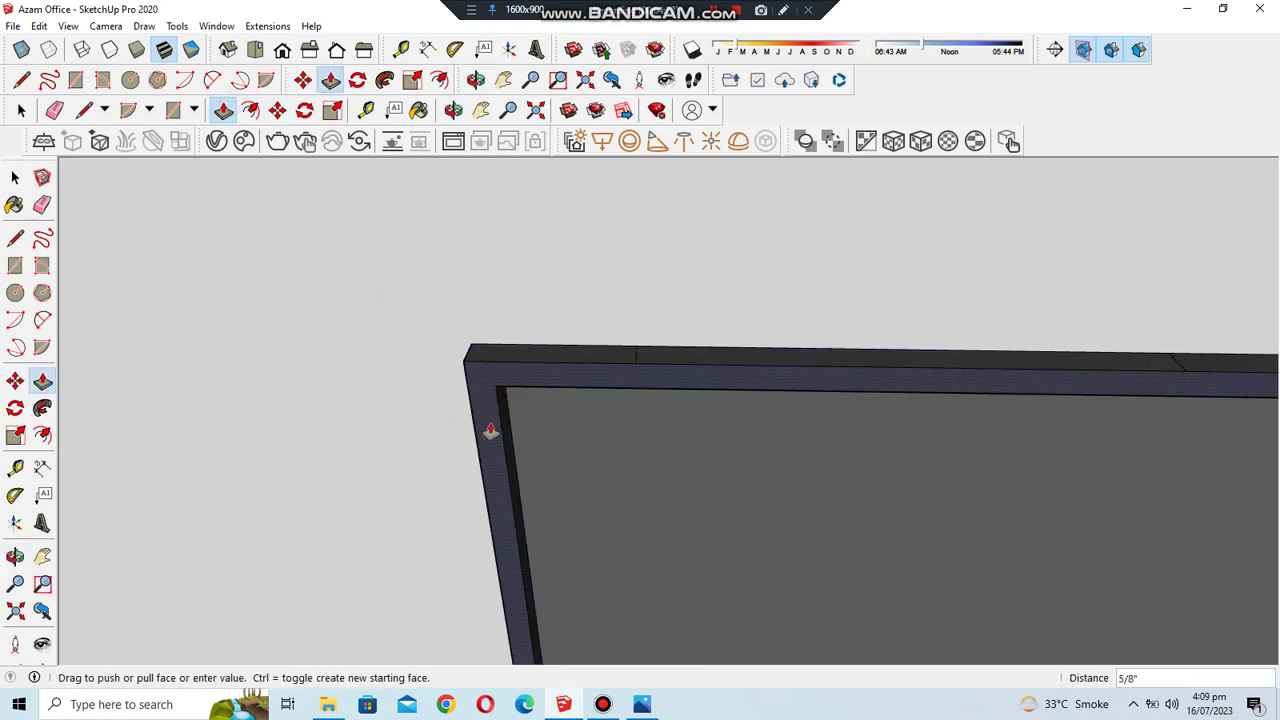
key("Return")
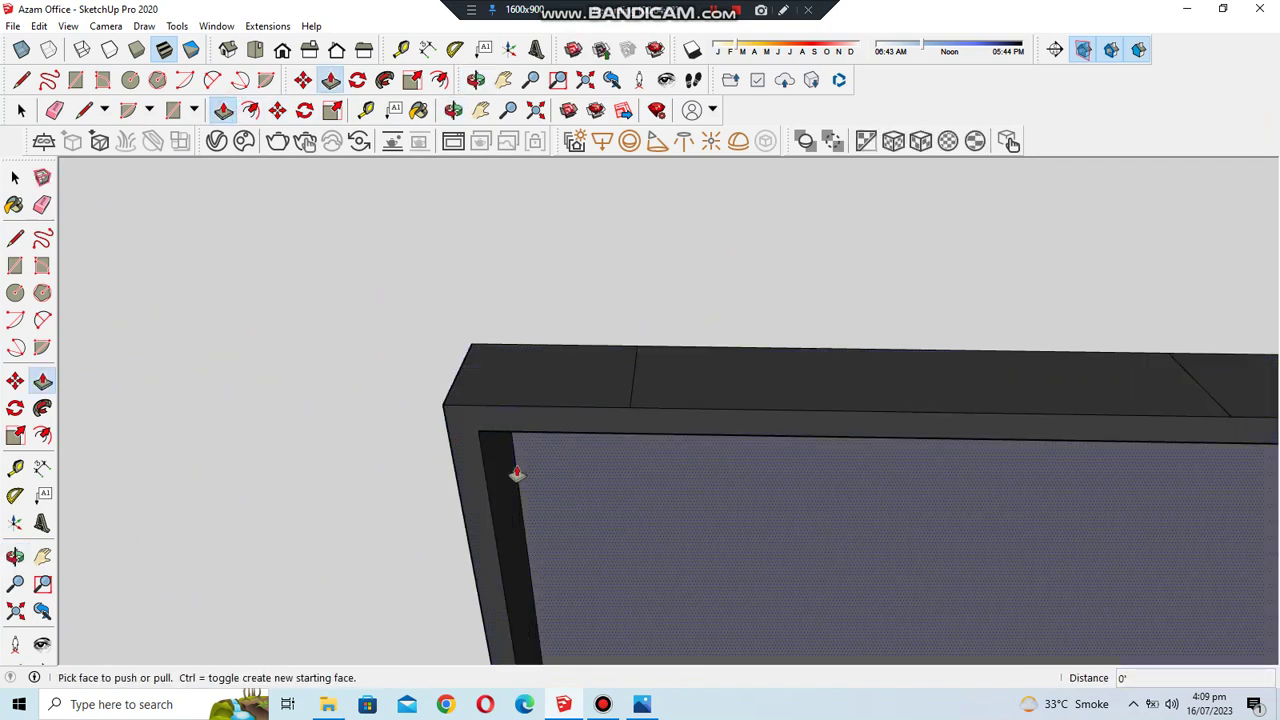
type("1")
key("Return")
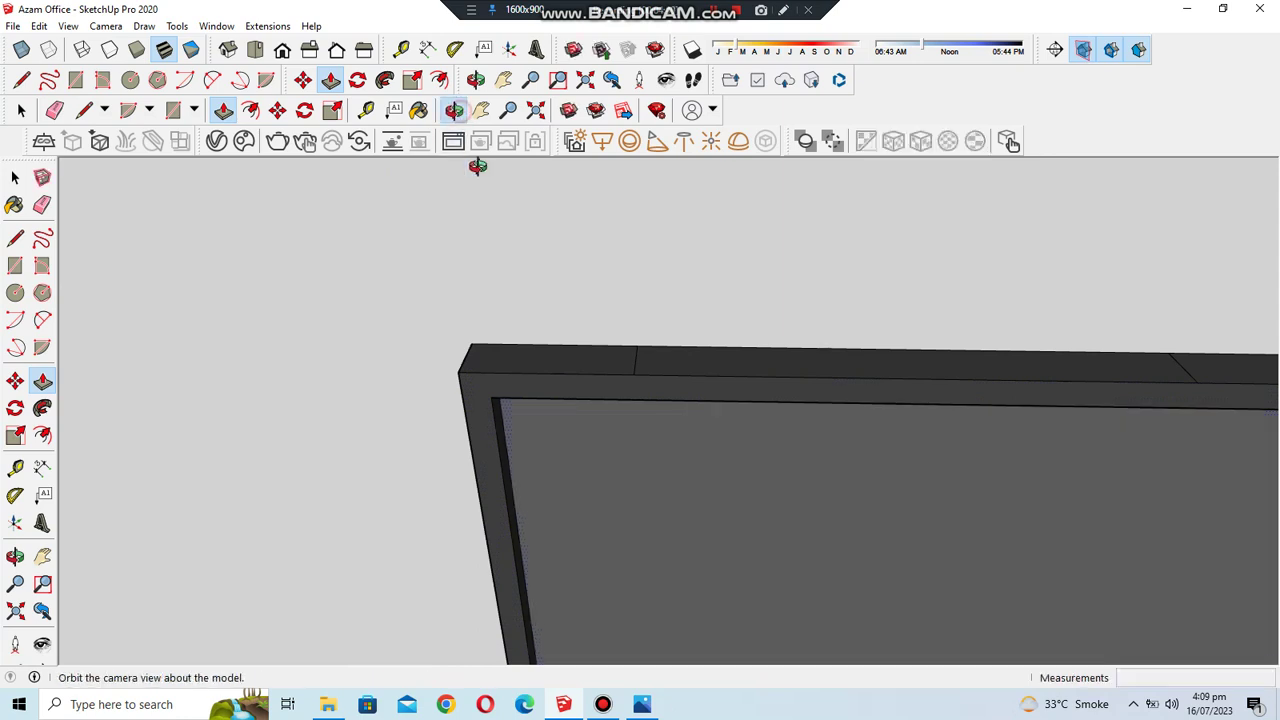
- Zoom out and orbit to a level front view of the whole office
left_click(453, 110)
scroll(486, 243, "down", 3)
scroll(489, 247, "down", 3)
scroll(892, 484, "down", 5)
mouse_move(714, 451)
left_mouse_down()
mouse_move(737, 223)
mouse_move(738, 430)
left_mouse_up()
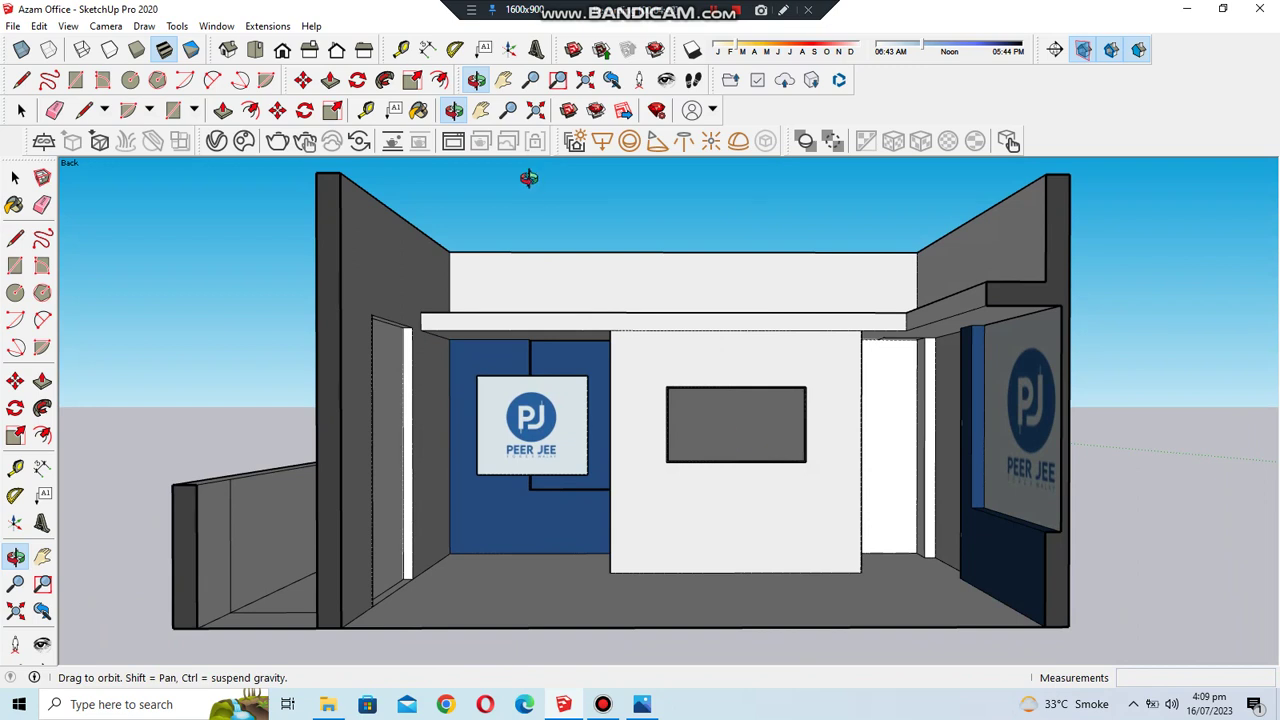
- From Top view, paint the office floor with Carpet Loop Pattern from the Carpet and Fabrics collection
left_click_drag(520, 300, 580, 408)
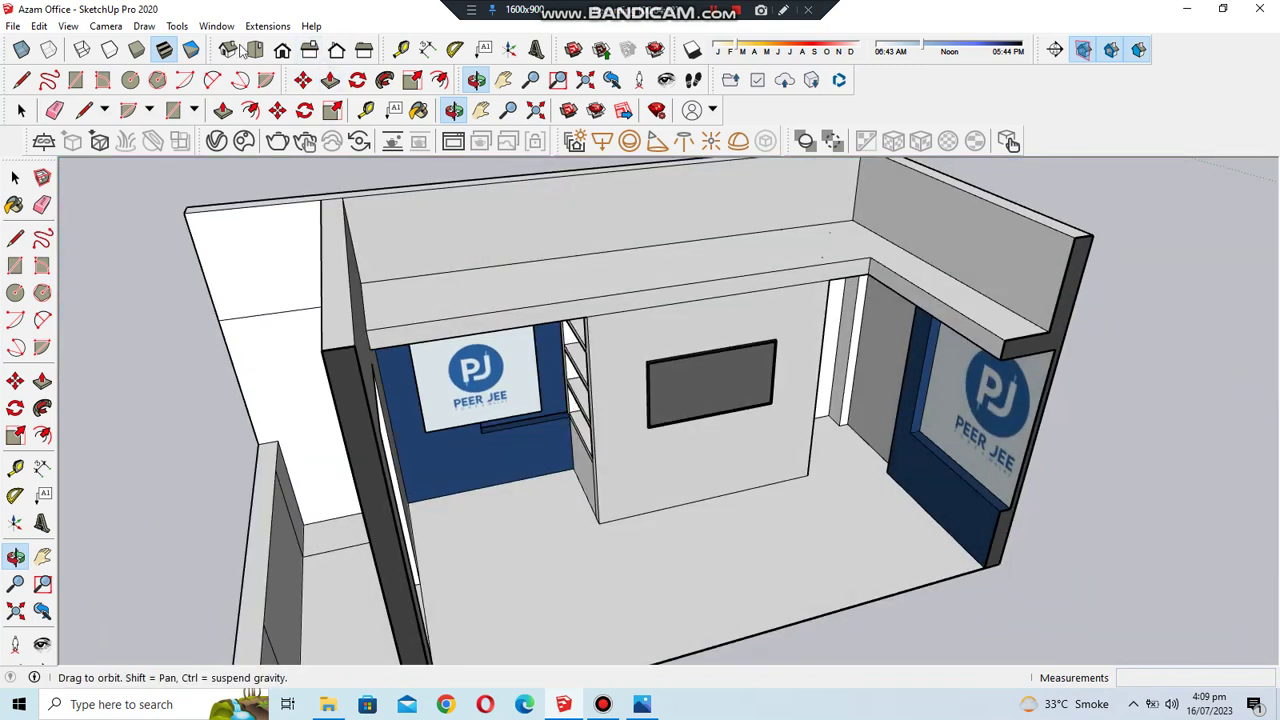
left_click(255, 50)
scroll(574, 277, "down", 2)
scroll(640, 343, "up", 3)
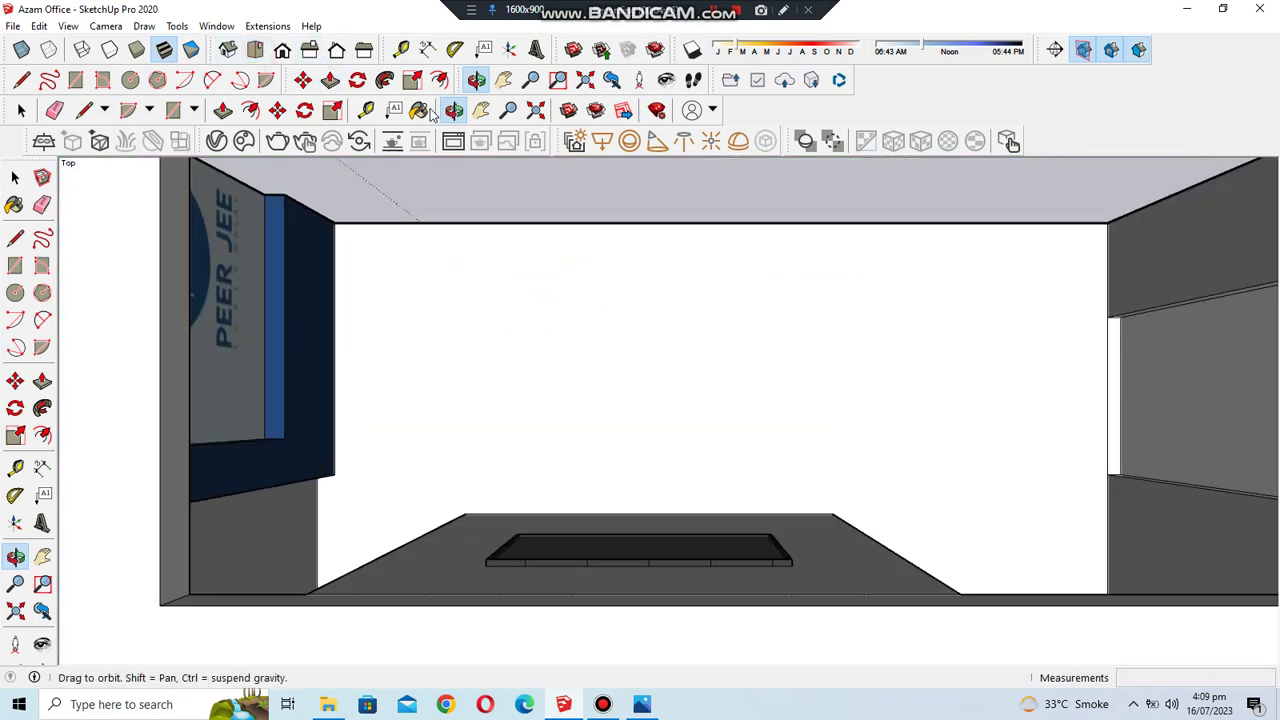
left_click(14, 204)
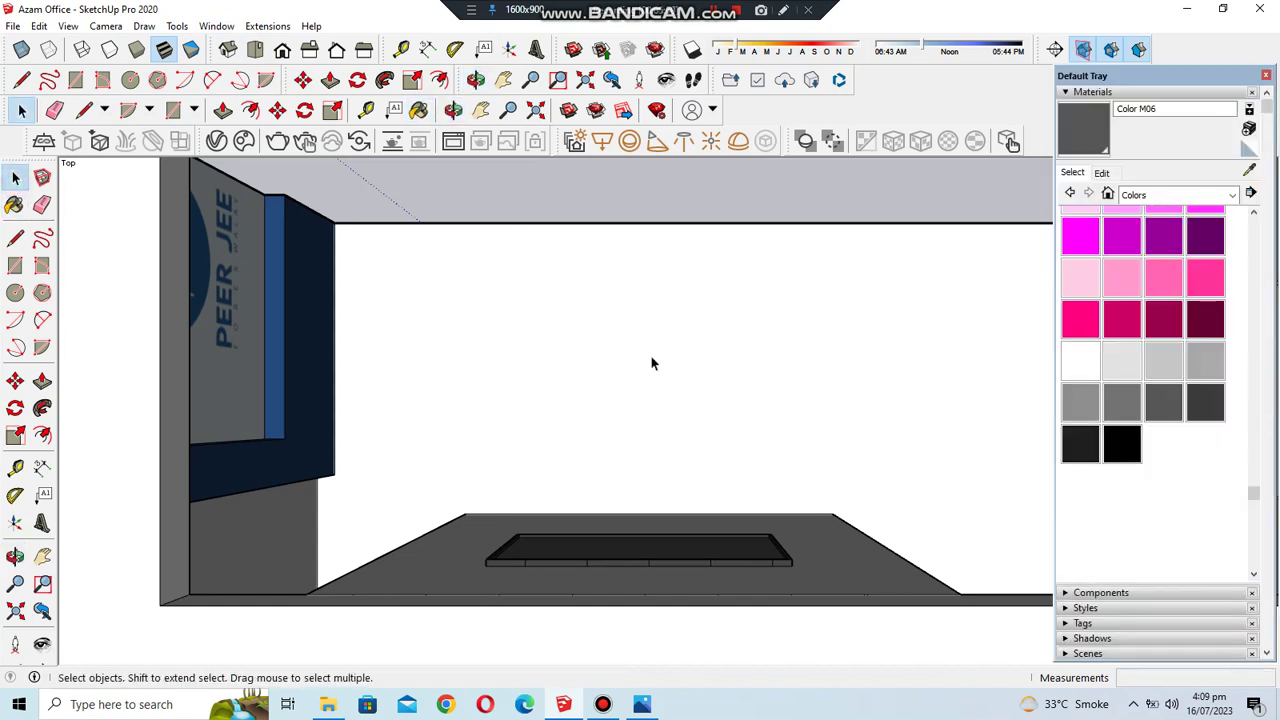
scroll(657, 245, "down", 3)
left_click(1232, 194)
left_click(1164, 238)
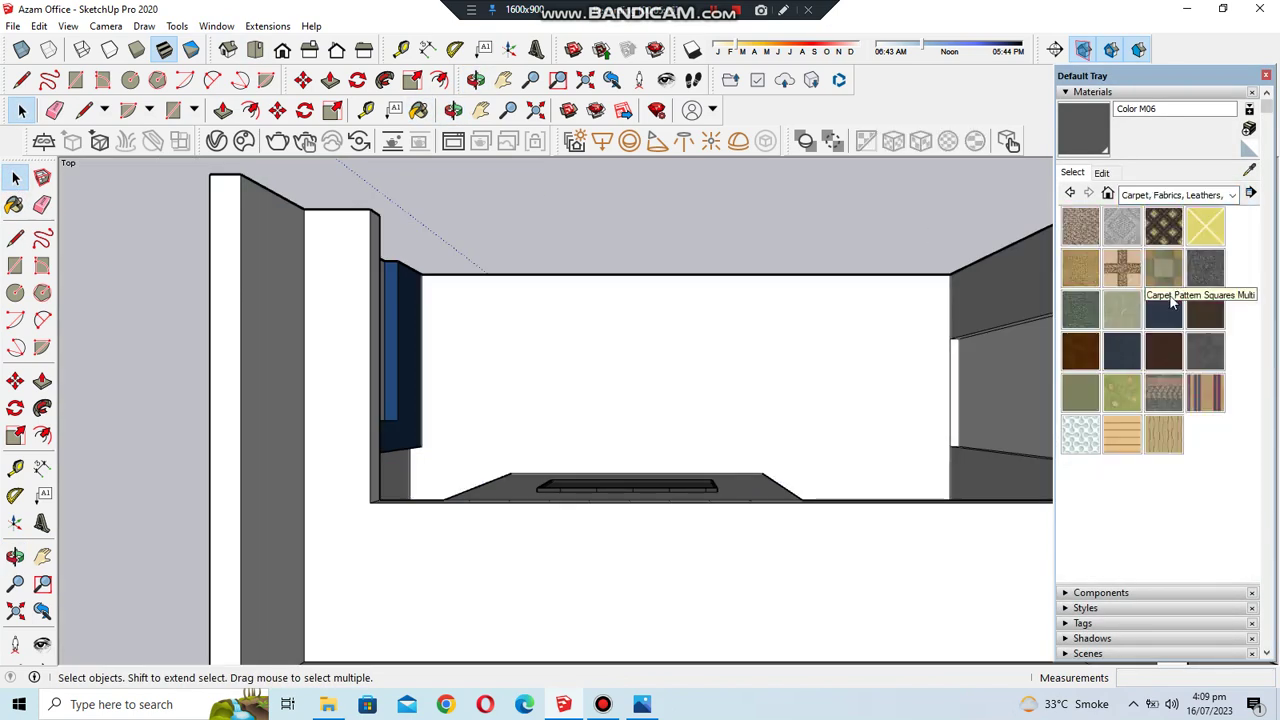
left_click(1083, 266)
left_click(543, 337)
scroll(657, 337, "up", 3)
scroll(657, 337, "up", 3)
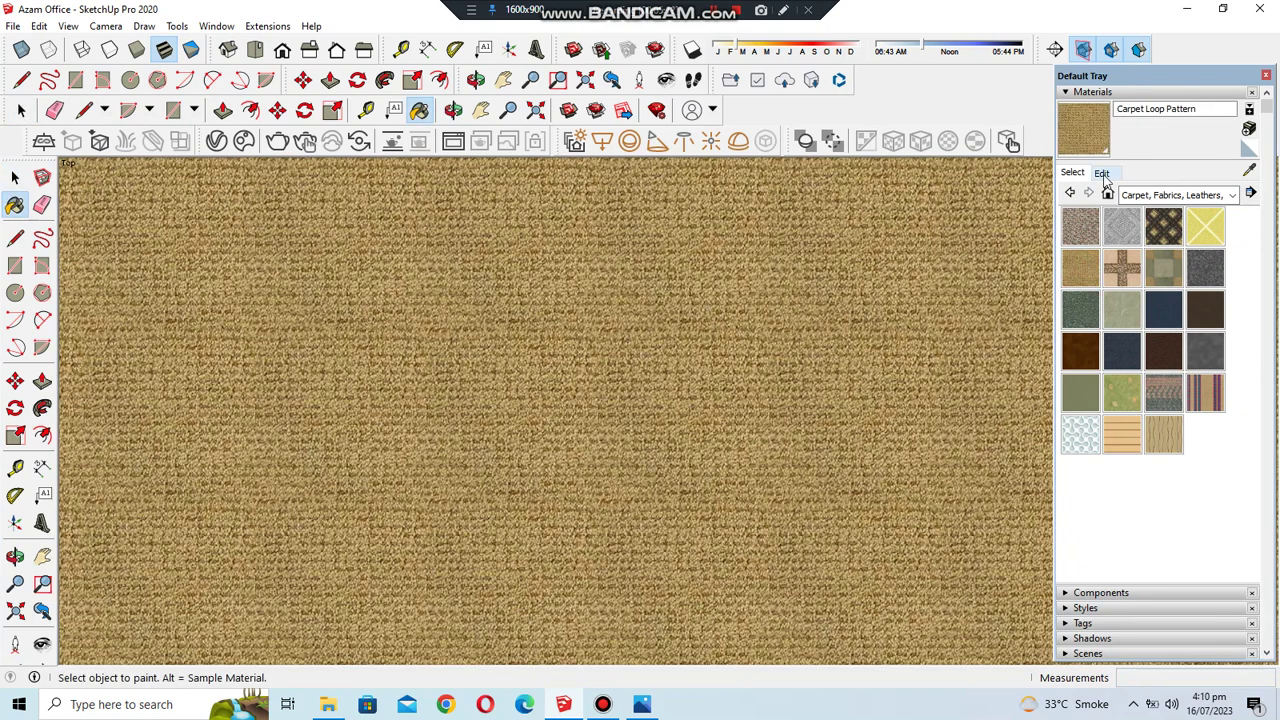
- Recolour the carpet material to a dark blue in its Edit settings
left_click(1101, 173)
left_click(1103, 268)
left_click(1100, 260)
left_click(1097, 265)
left_click(1091, 256)
scroll(800, 390, "down", 4)
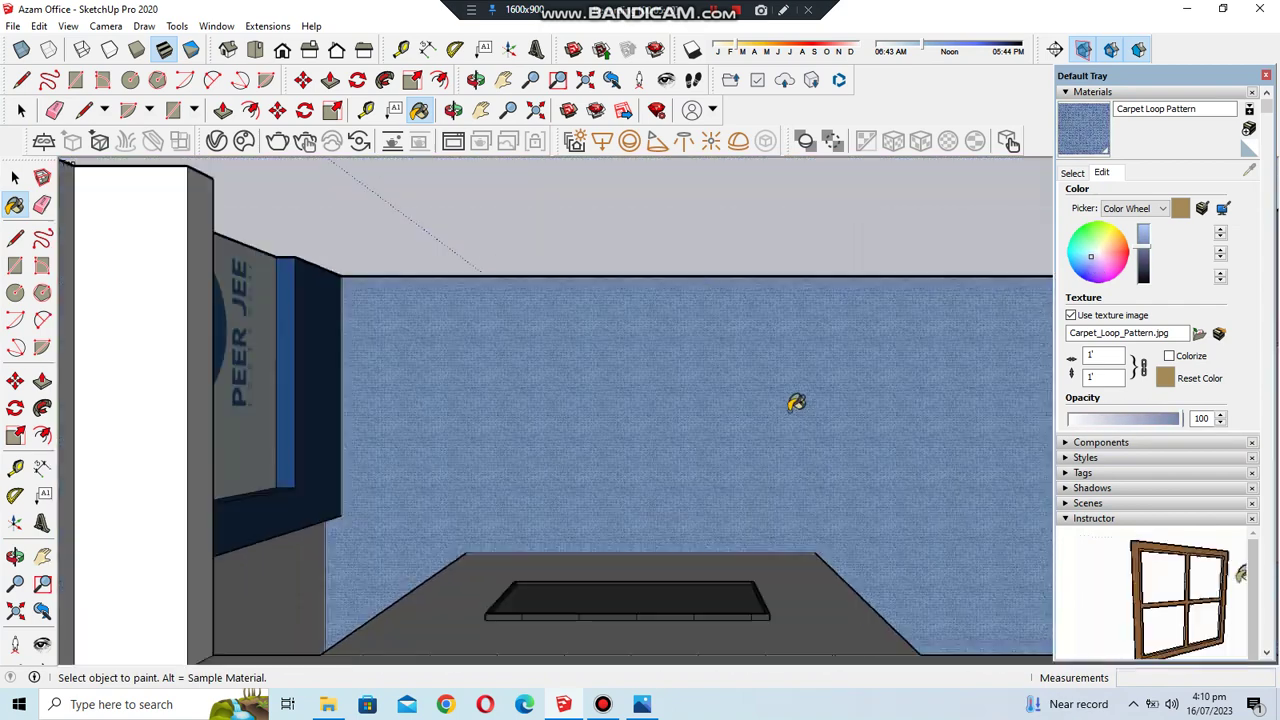
left_click(1266, 75)
left_click(454, 108)
scroll(820, 414, "down", 3)
- Orbit toward the corner pillar and logo, then start an offset on the pillar face
mouse_move(820, 414)
left_mouse_down()
mouse_move(686, 414)
mouse_move(631, 280)
mouse_move(657, 402)
mouse_move(814, 477)
mouse_move(848, 394)
left_mouse_up()
scroll(848, 394, "up", 3)
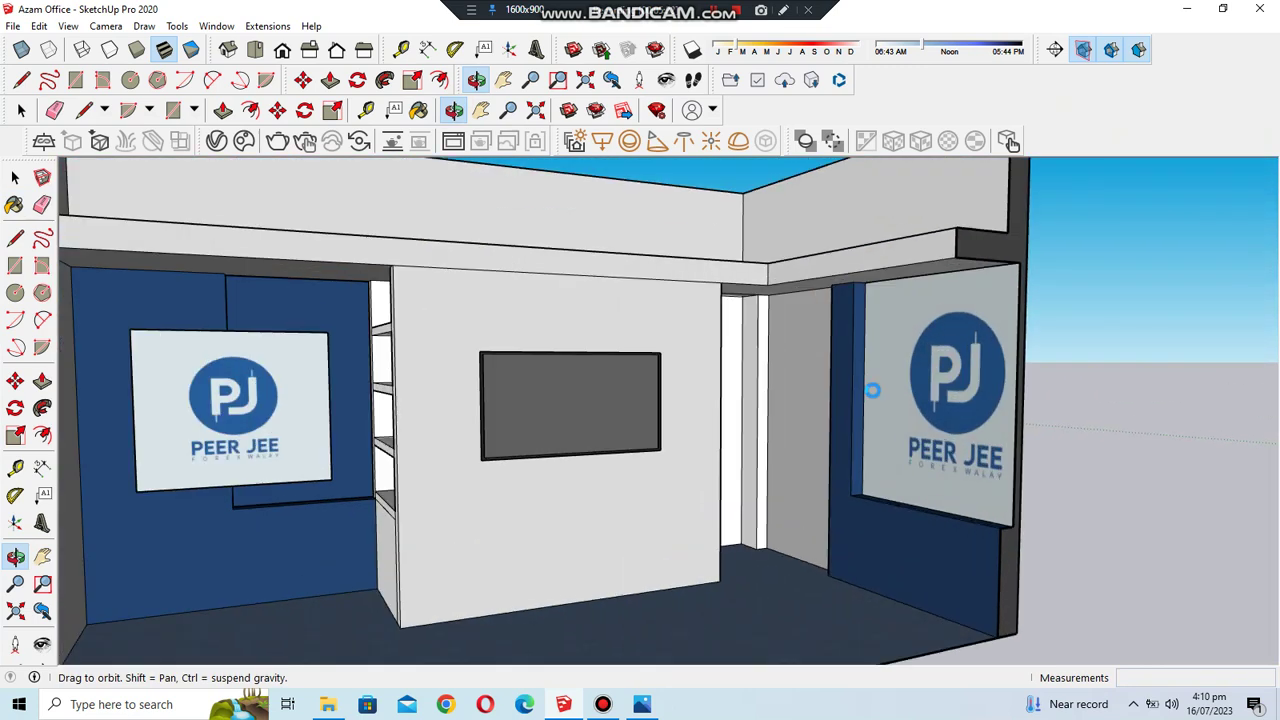
mouse_move(820, 459)
left_mouse_down()
mouse_move(808, 606)
mouse_move(834, 571)
mouse_move(806, 586)
left_mouse_up()
scroll(645, 312, "up", 3)
scroll(645, 312, "up", 1)
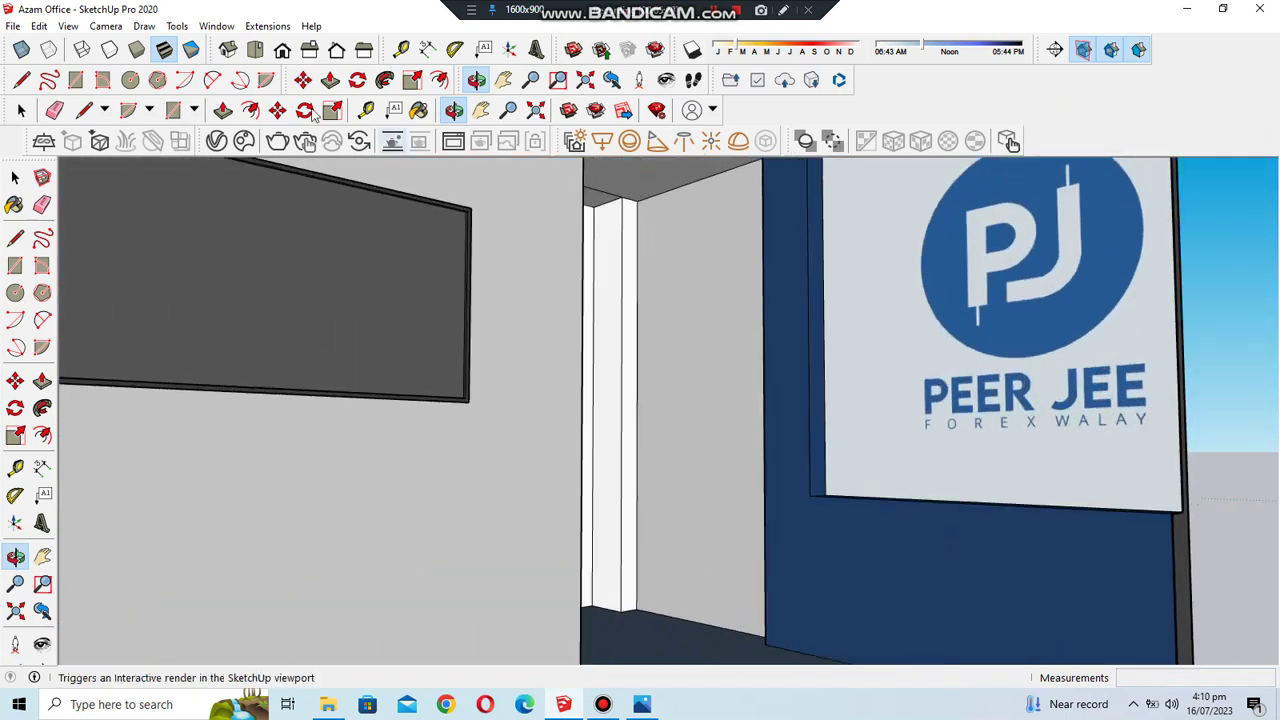
left_click(250, 110)
left_click(671, 189)
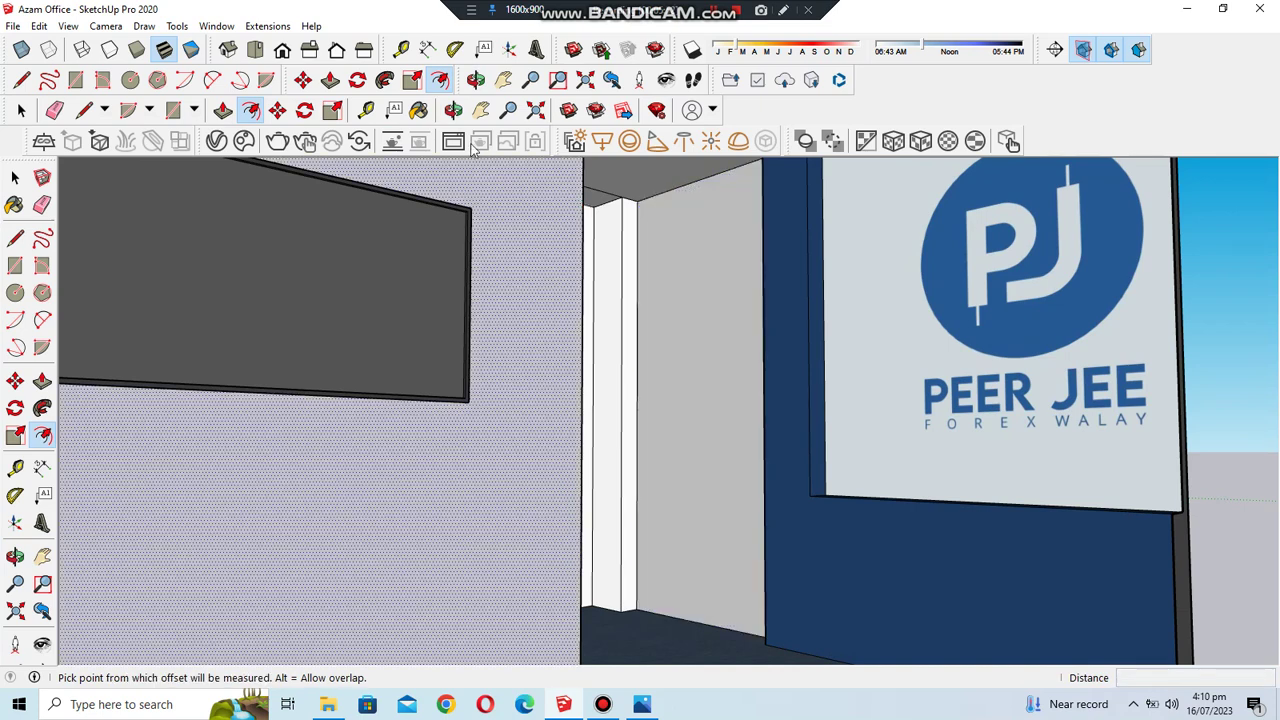
- Cancel the offset, switch to Paint Bucket, and bring up the material collections list
key("b")
scroll(471, 480, "down", 2)
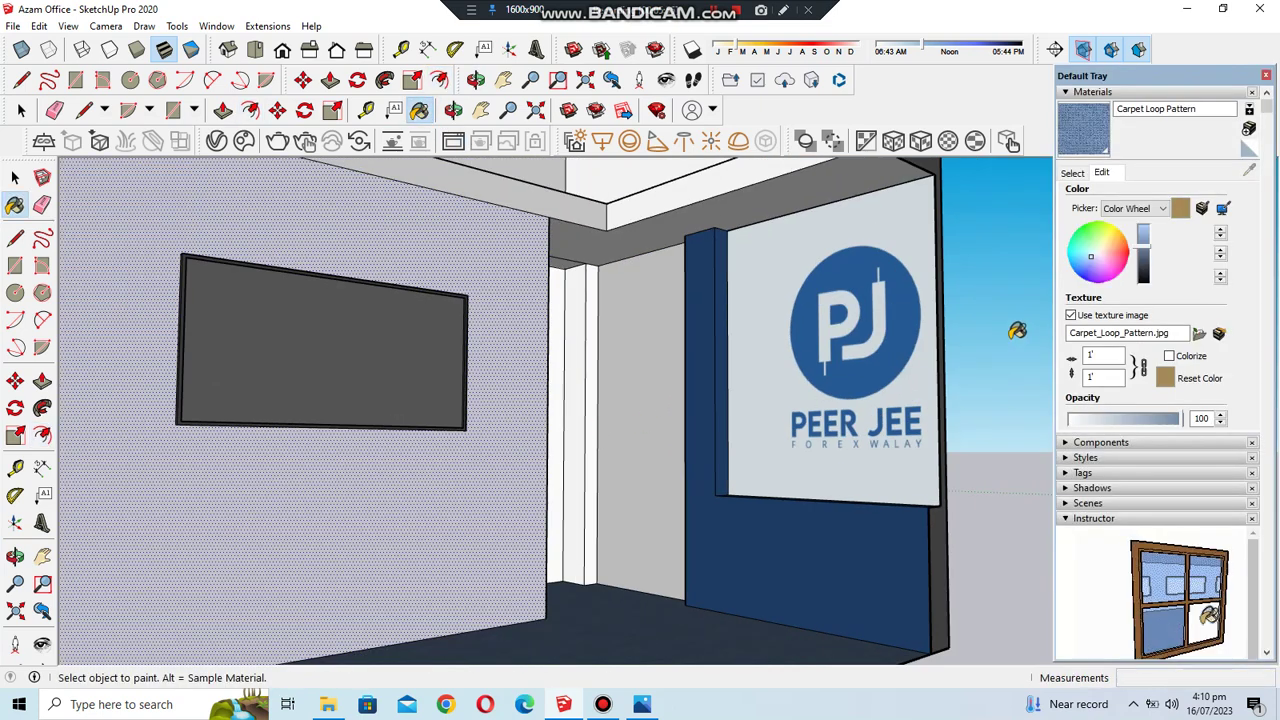
left_click(1072, 172)
left_click(1232, 195)
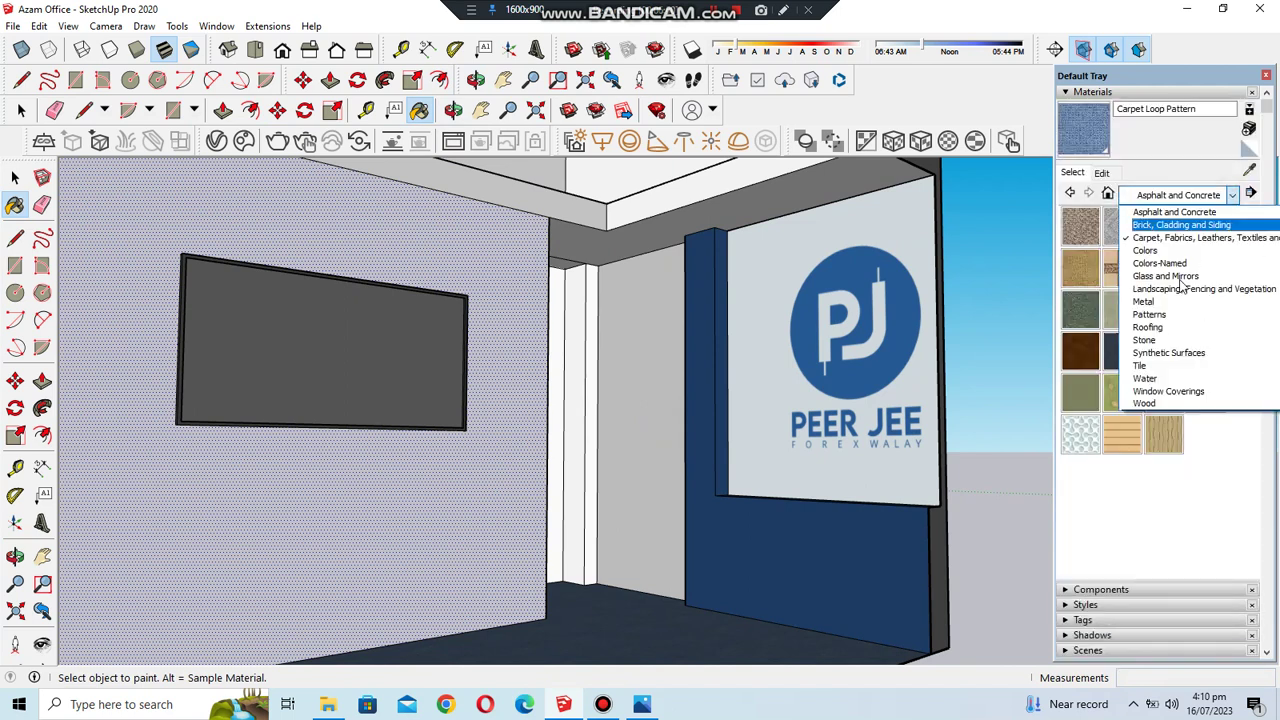
- Sample the PEER JEE logo material from the sign and paint the narrow side wall with it
left_click(1180, 251)
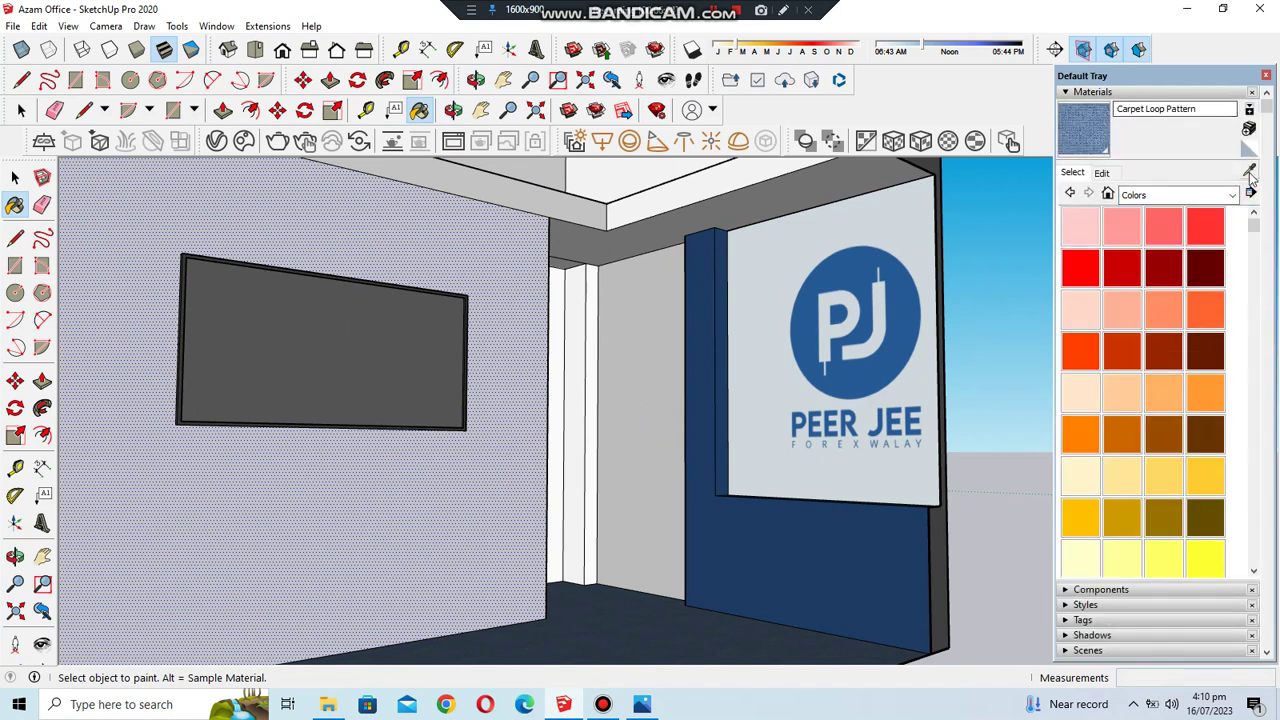
left_click(823, 338)
left_click(650, 304)
scroll(650, 304, "up", 2)
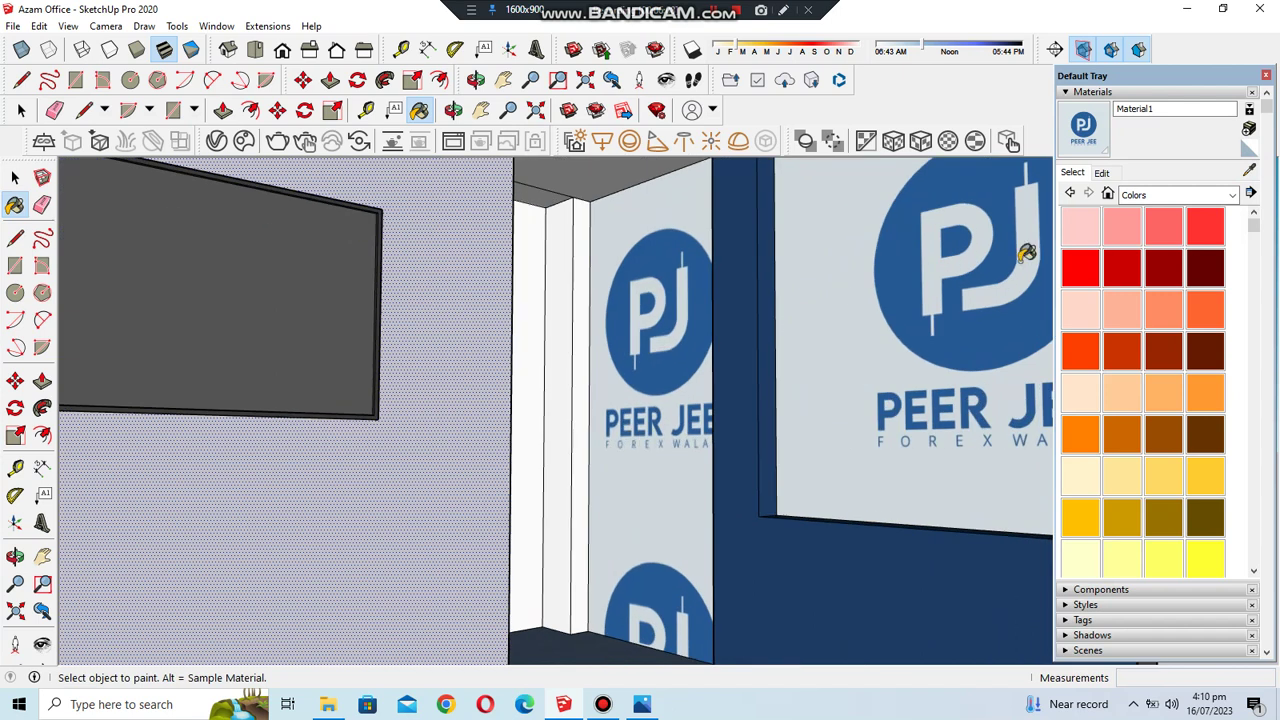
- Resize the logo texture width, entering 2 and then .5, and close the materials panel
left_click(1229, 193)
left_click(1101, 172)
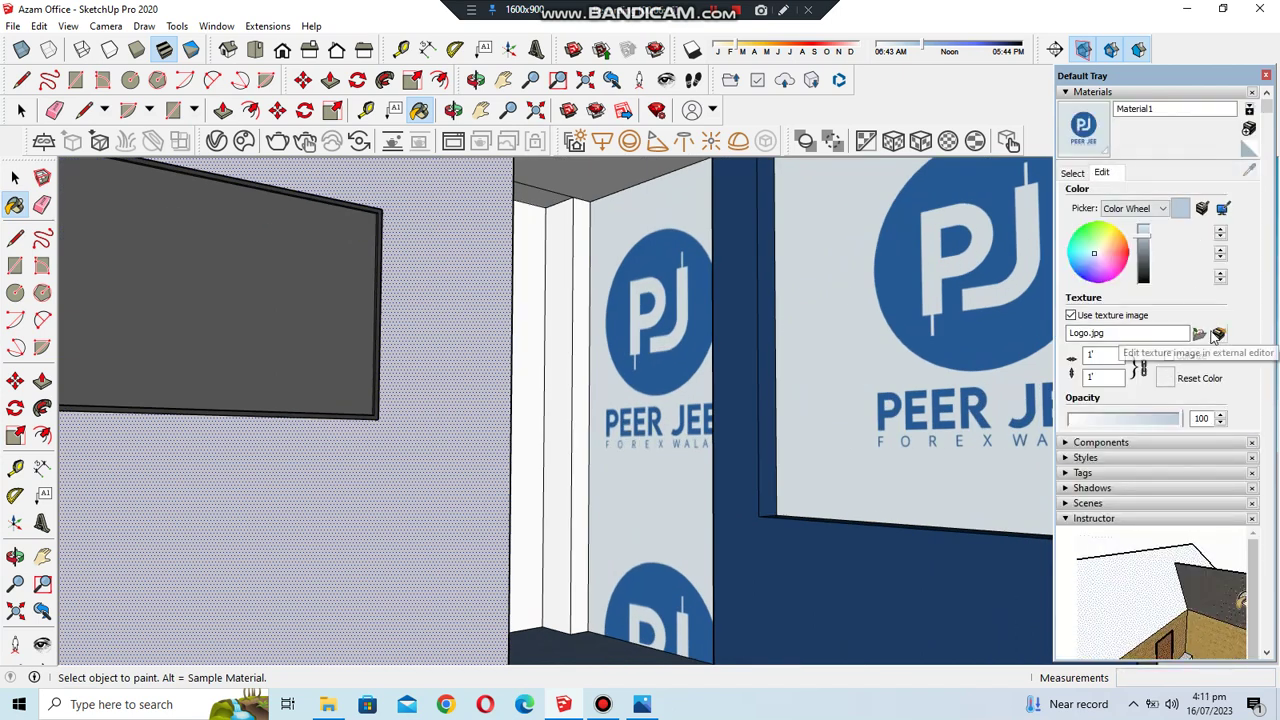
left_click(1088, 358)
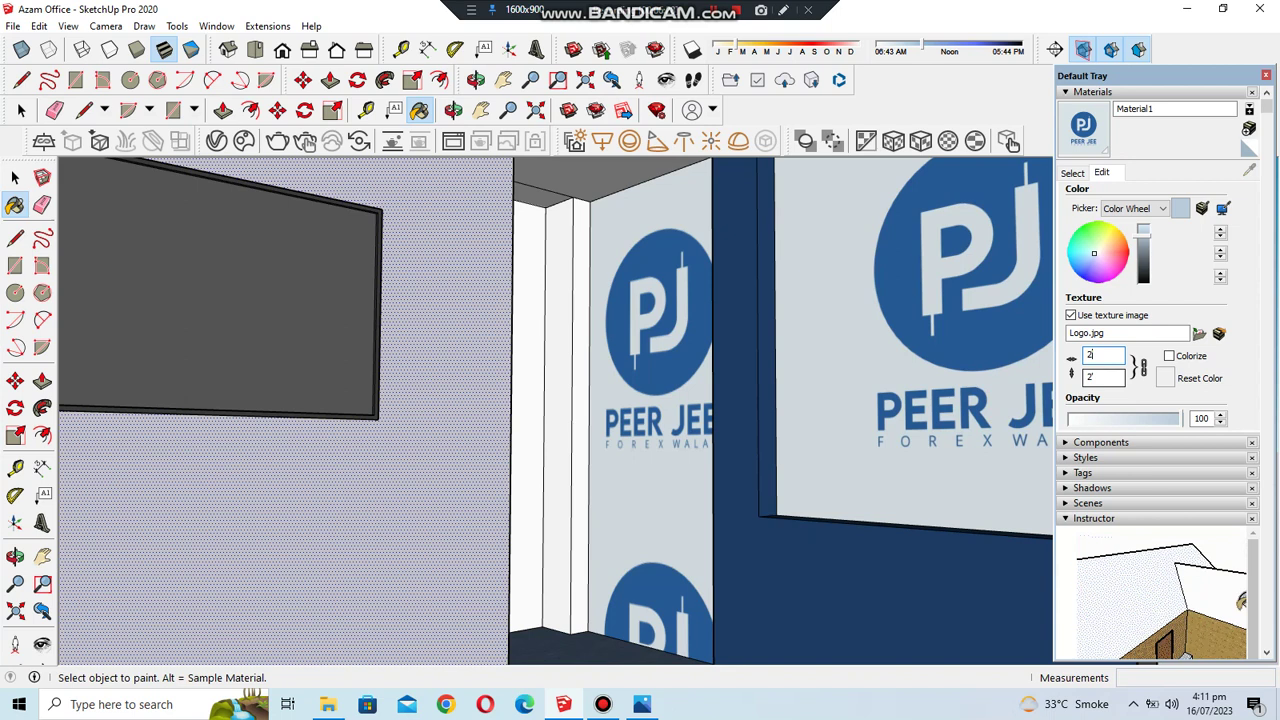
key("Return")
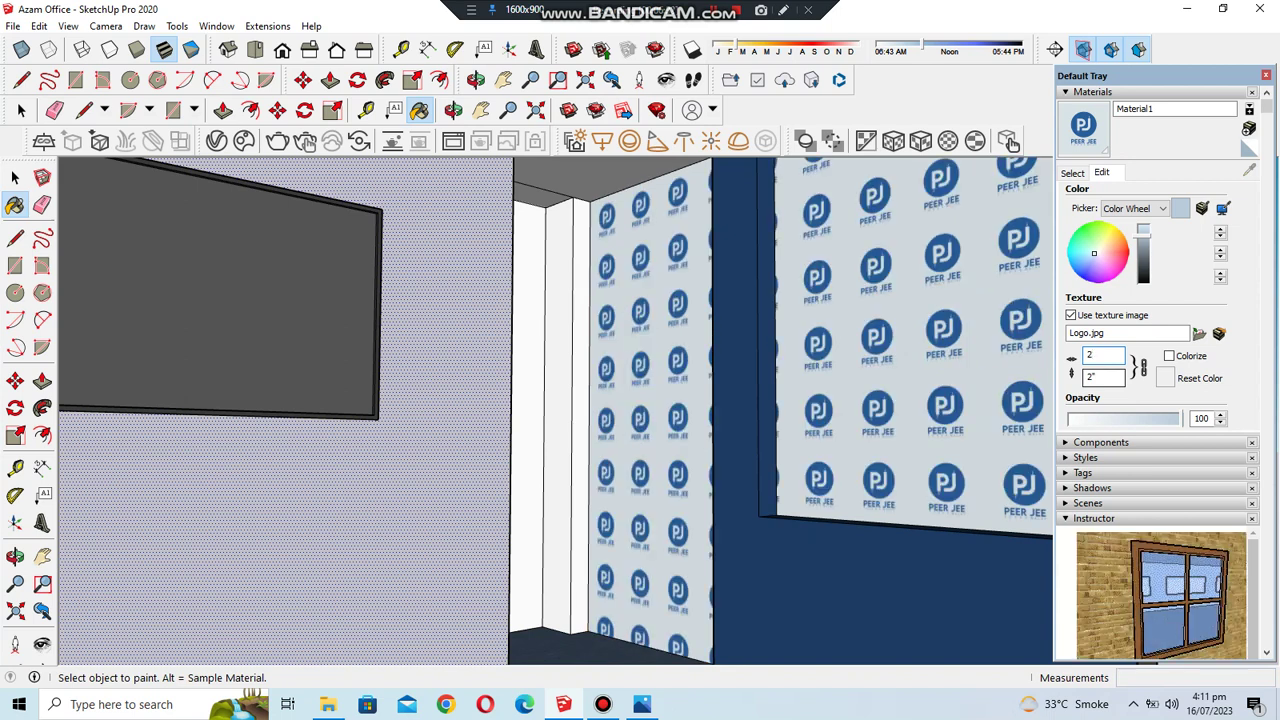
type(".5")
key("Return")
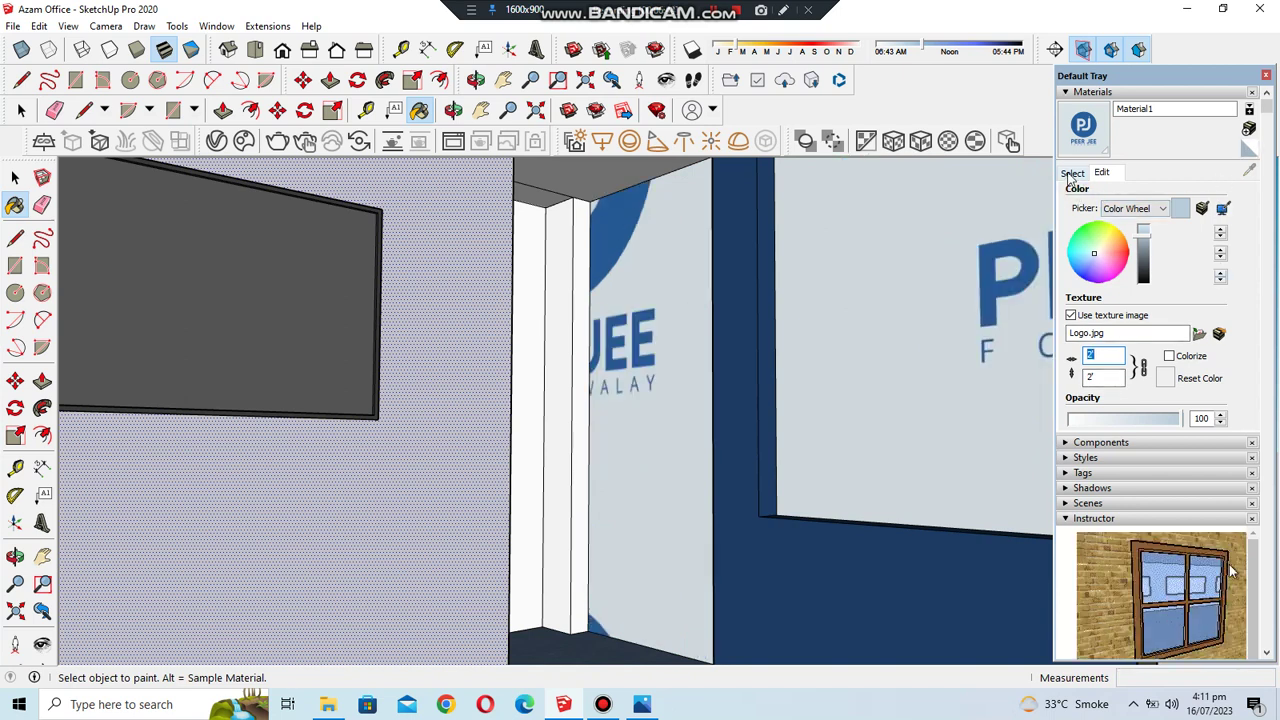
left_click(1265, 73)
scroll(799, 464, "down", 3)
scroll(801, 460, "down", 2)
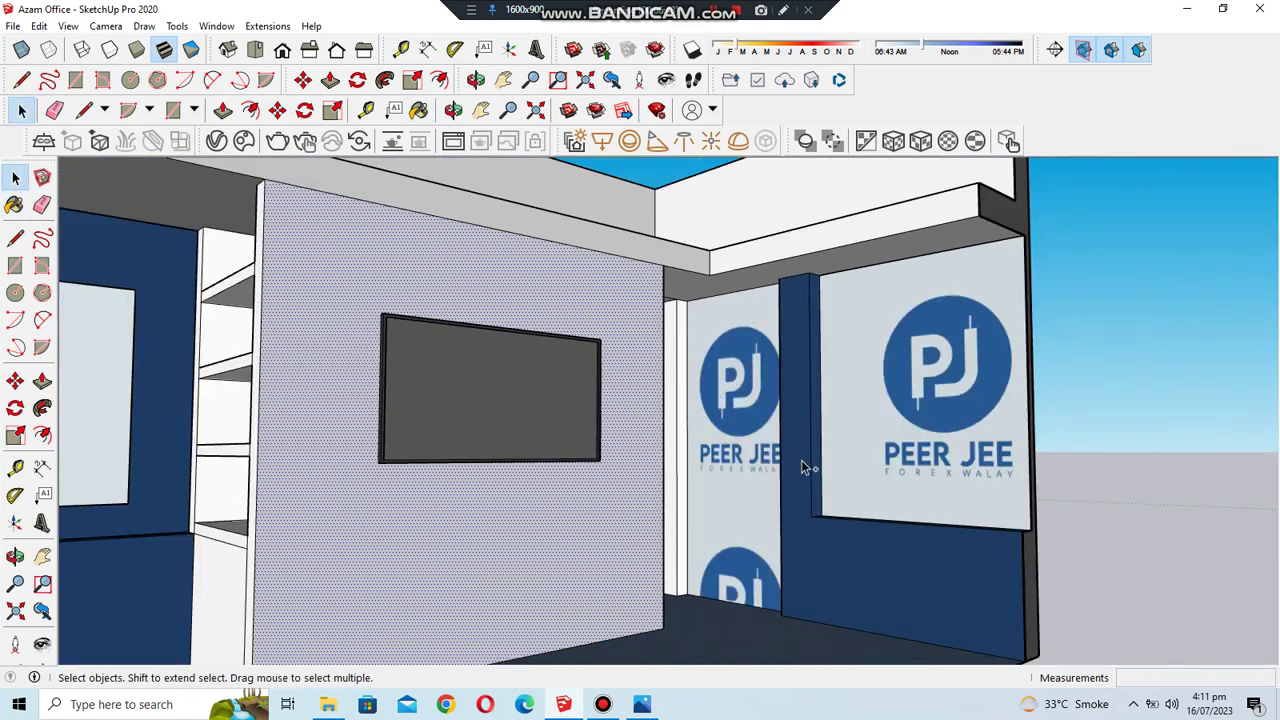
- Inset a 6-inch door outline on the narrow logo-textured wall face and orbit to check it
mouse_move(857, 425)
middle_mouse_down()
mouse_move(851, 443)
mouse_move(839, 406)
middle_mouse_up()
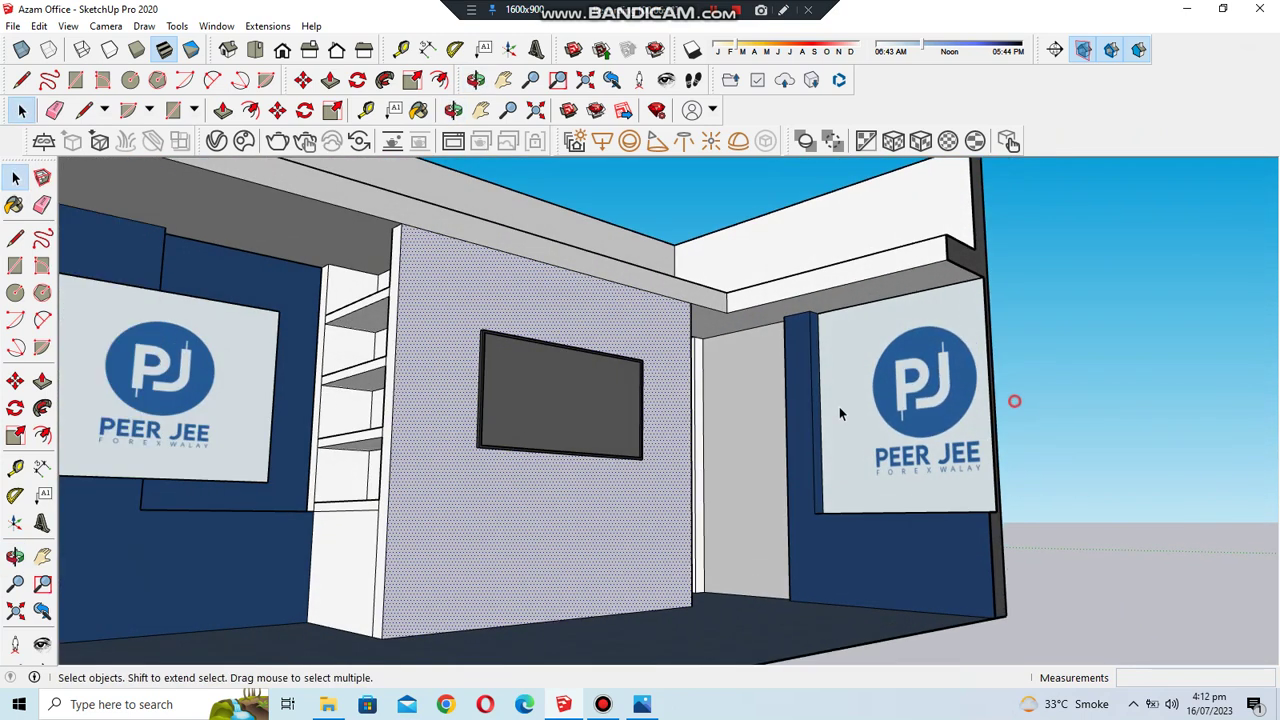
scroll(839, 406, "up", 3)
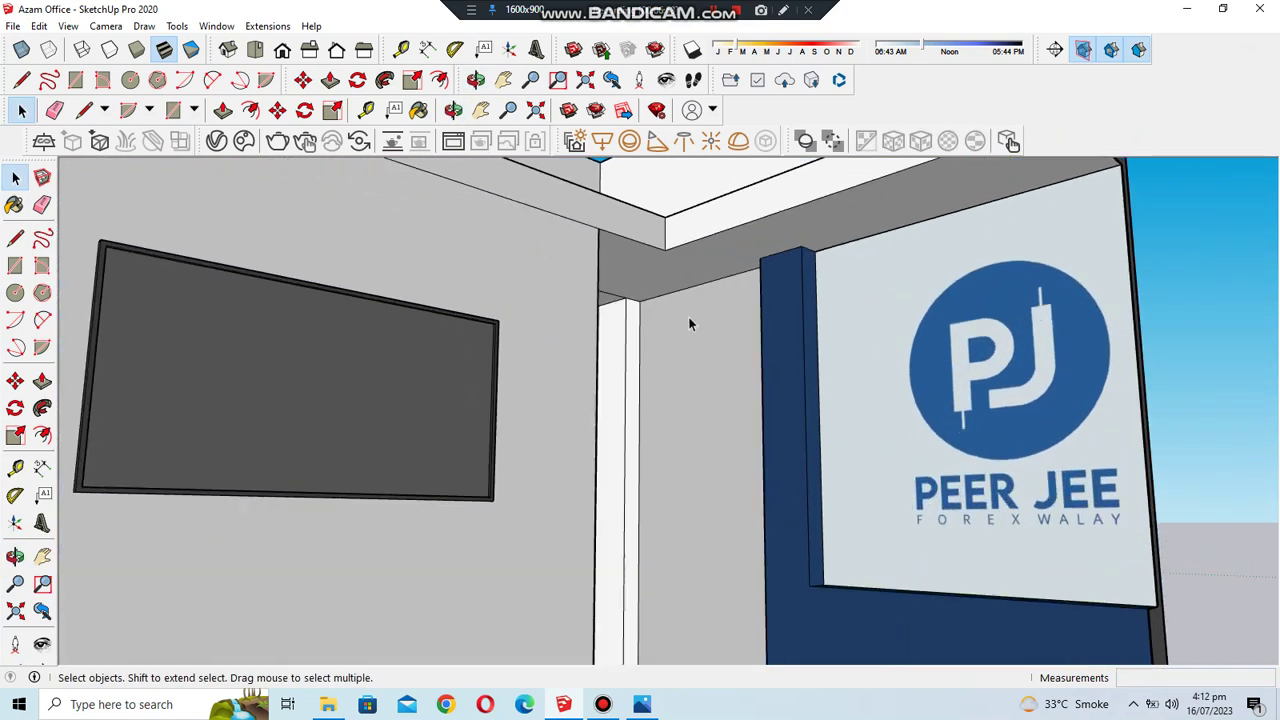
left_click(250, 110)
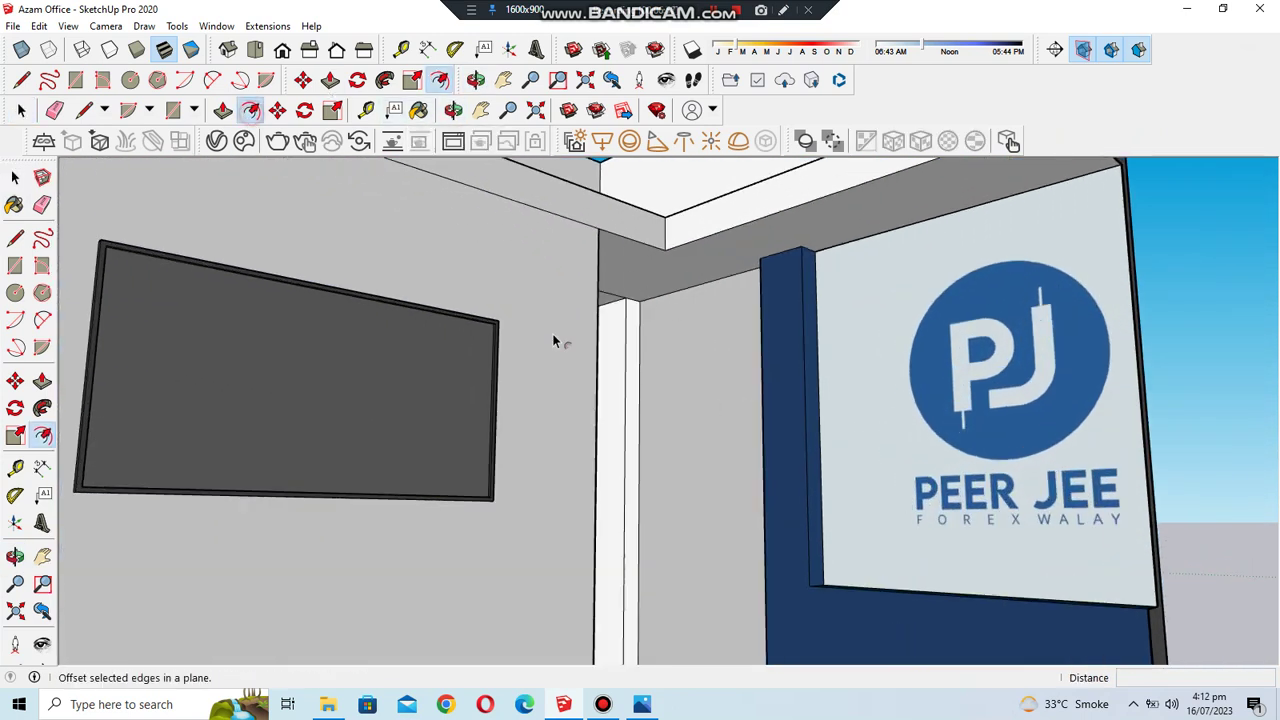
left_click(698, 284)
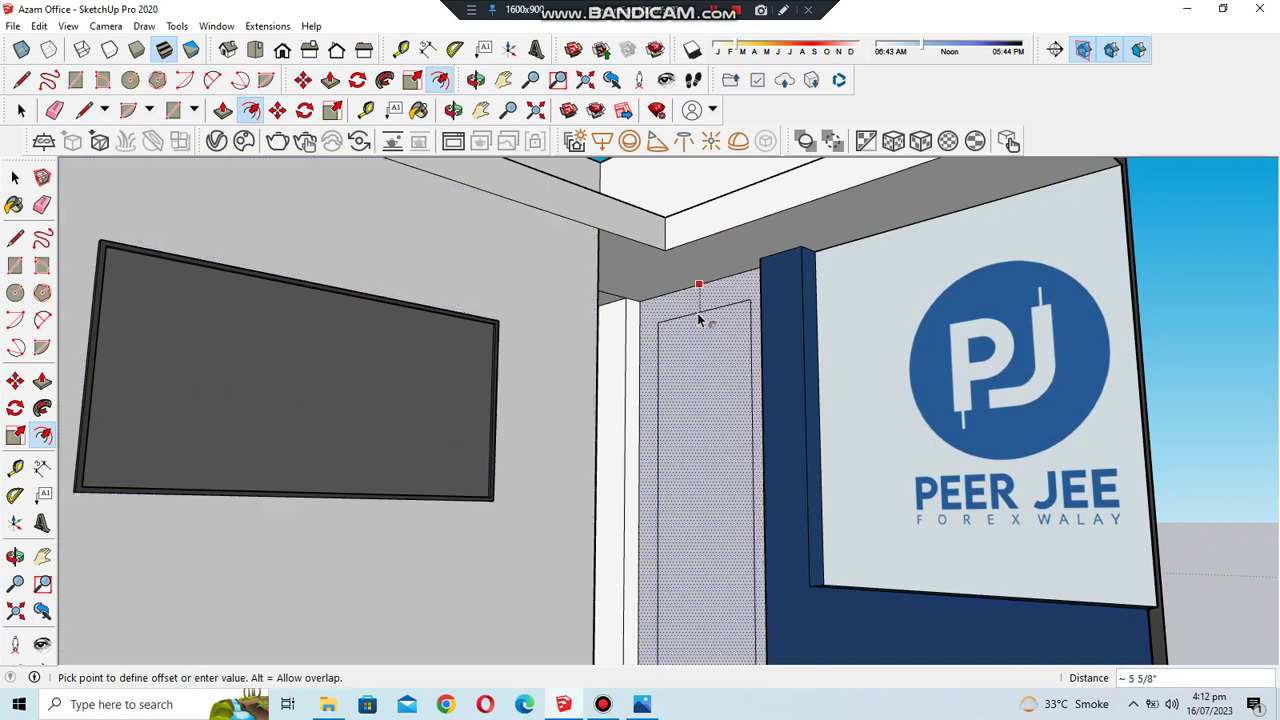
key("Escape")
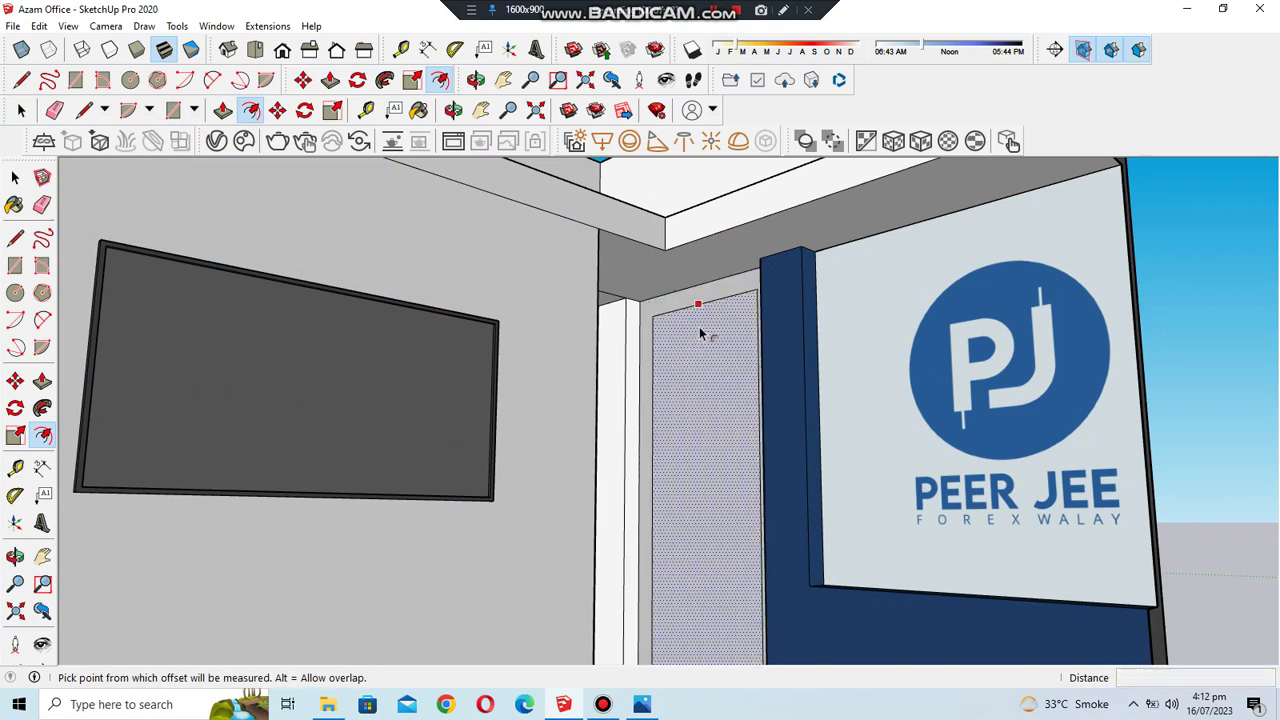
key("Escape")
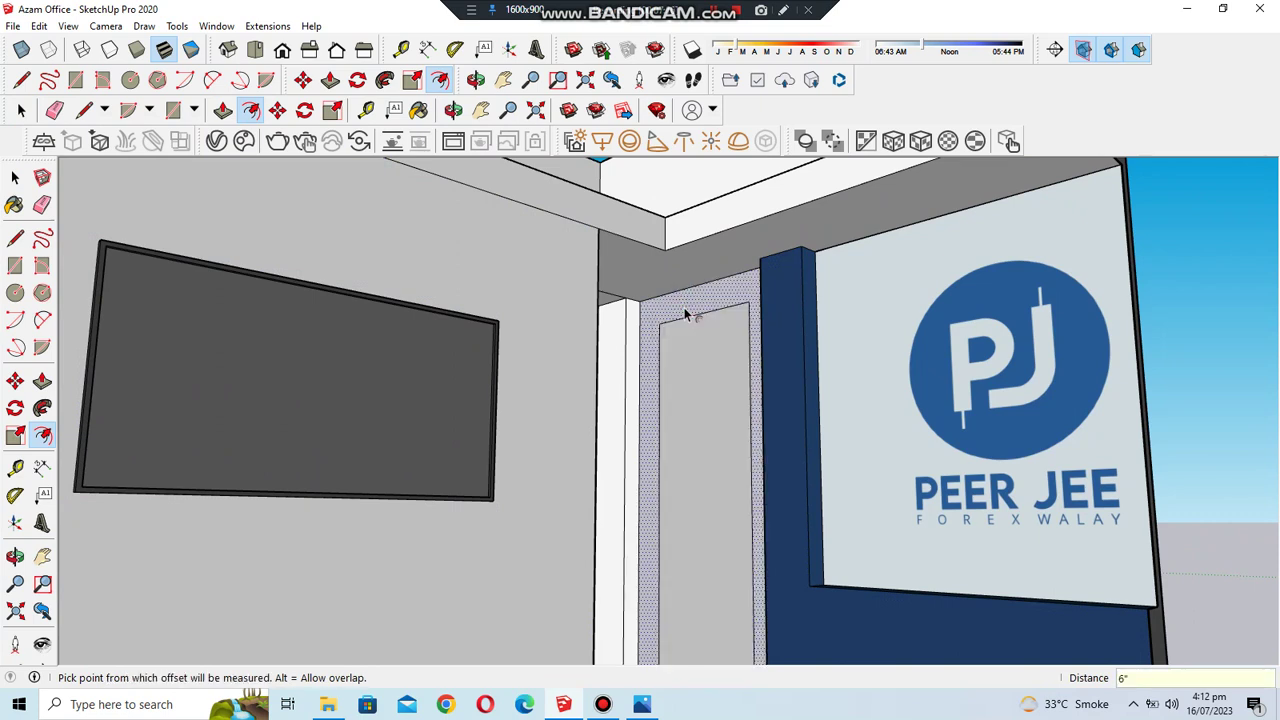
middle_click_drag(684, 307, 694, 445)
scroll(694, 445, "up", 2)
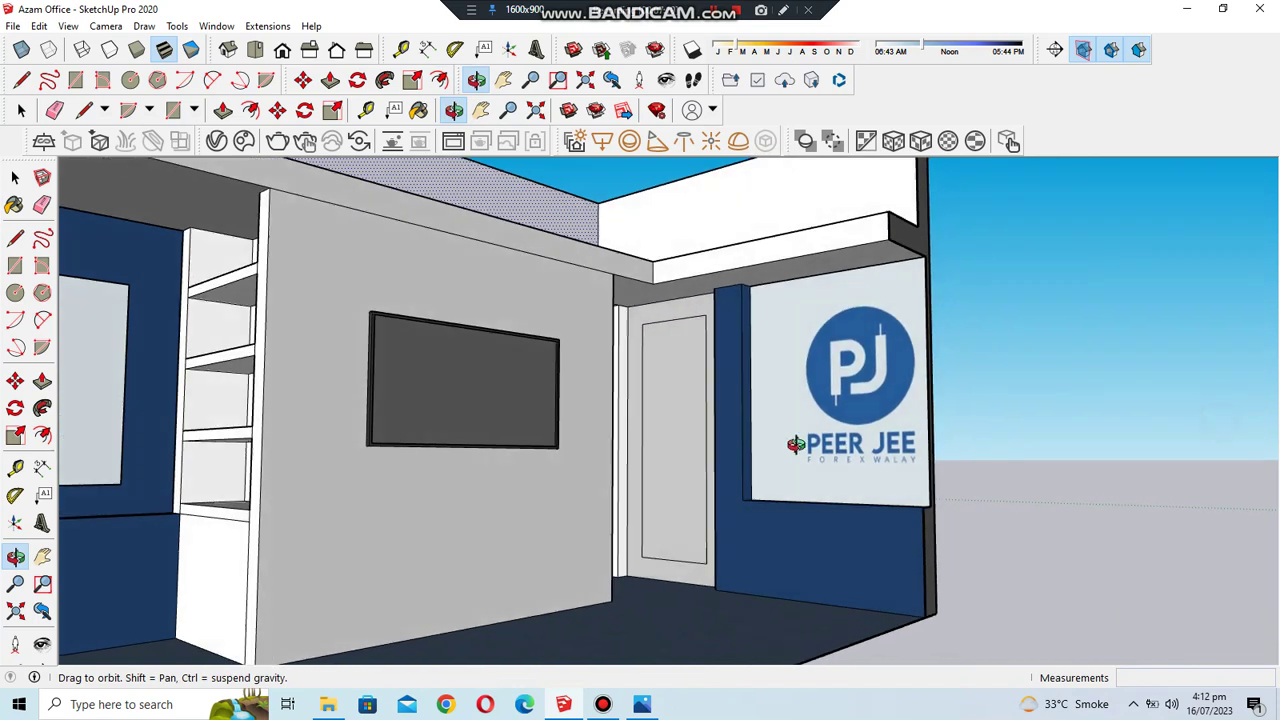
scroll(603, 343, "up", 3)
left_click(223, 110)
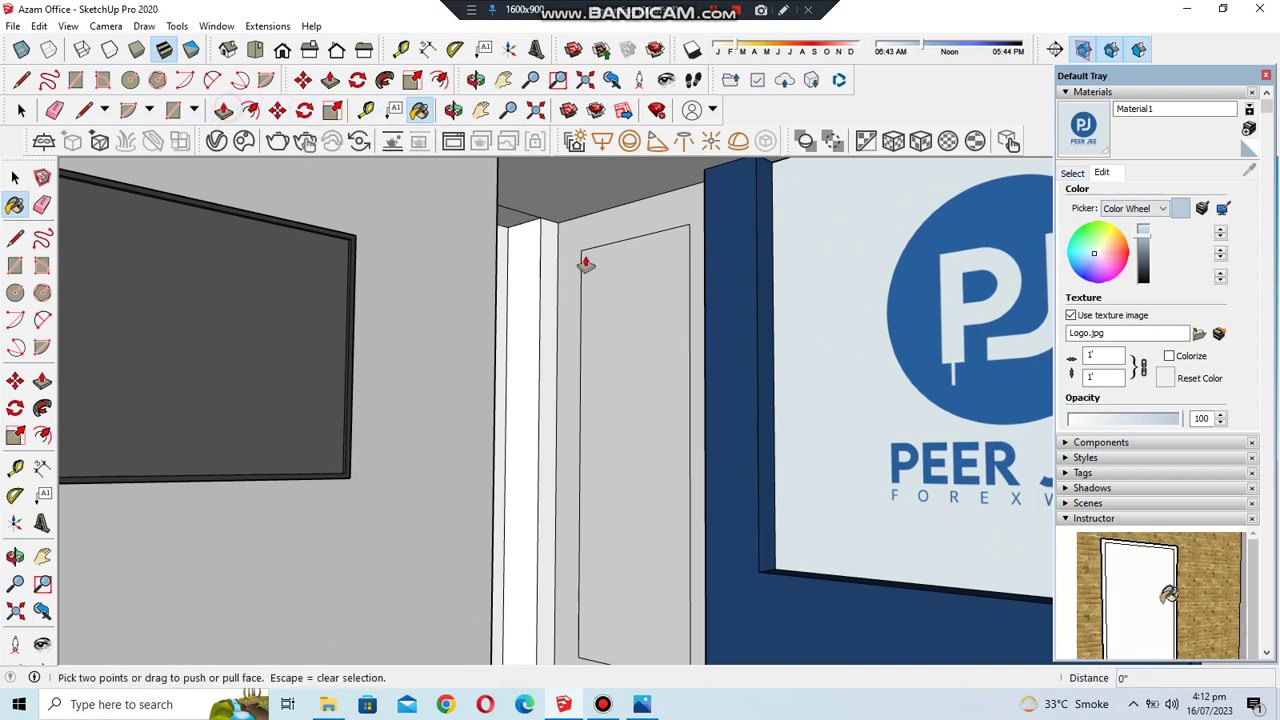
- Orbit and zoom out to view the whole booth with both PEER JEE logo walls, then open the Edit menu
scroll(620, 277, "up", 2)
left_click(614, 277)
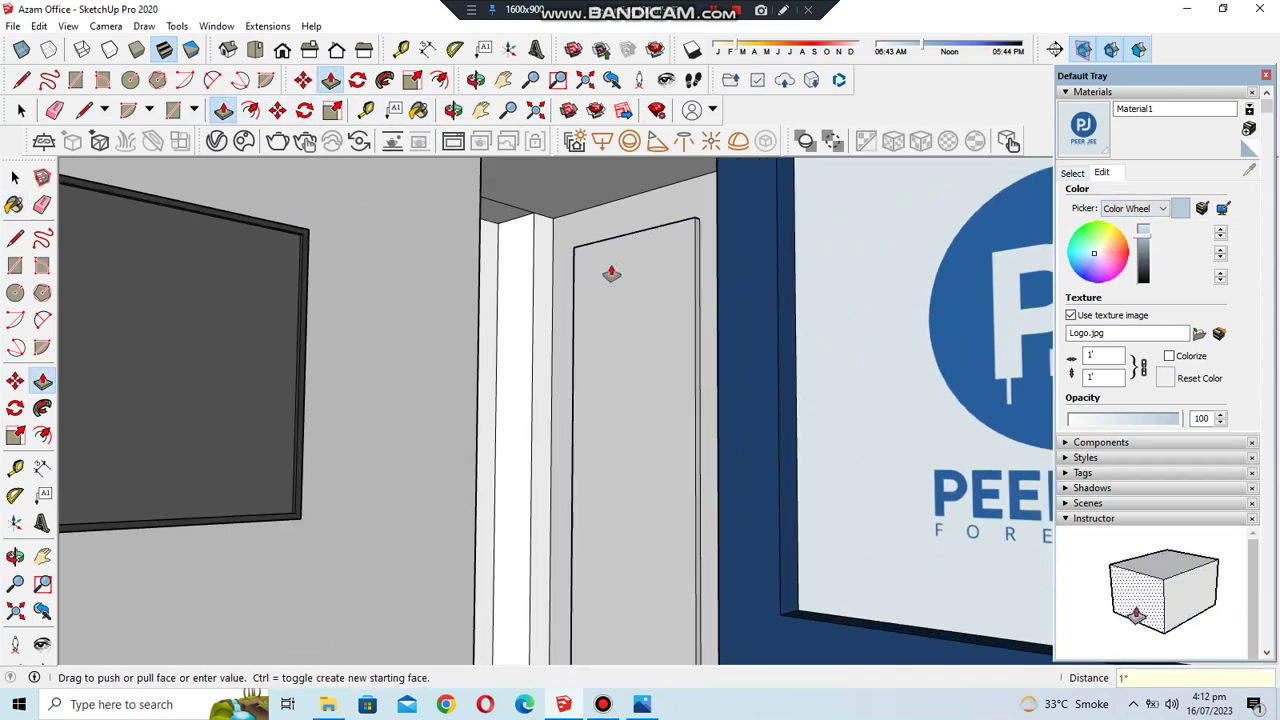
mouse_move(611, 274)
middle_mouse_down()
mouse_move(690, 328)
mouse_move(660, 297)
middle_mouse_up()
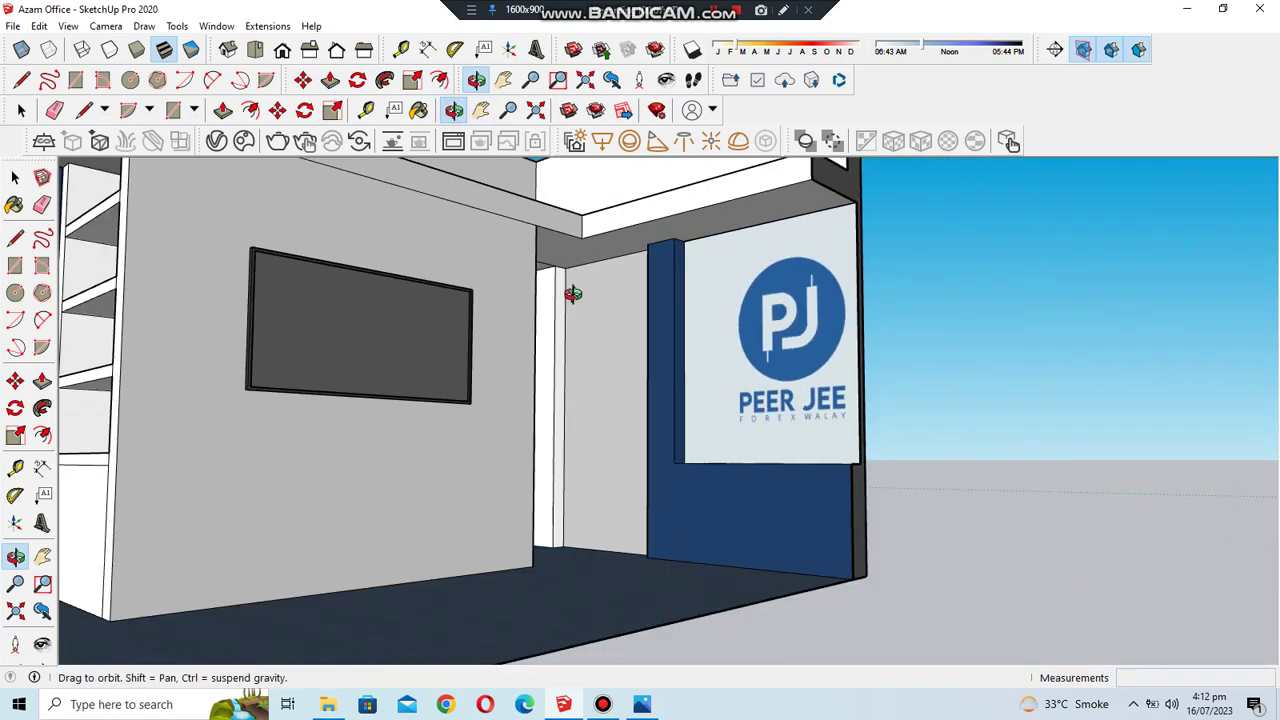
mouse_move(571, 291)
left_mouse_down()
mouse_move(562, 417)
mouse_move(576, 530)
left_mouse_up()
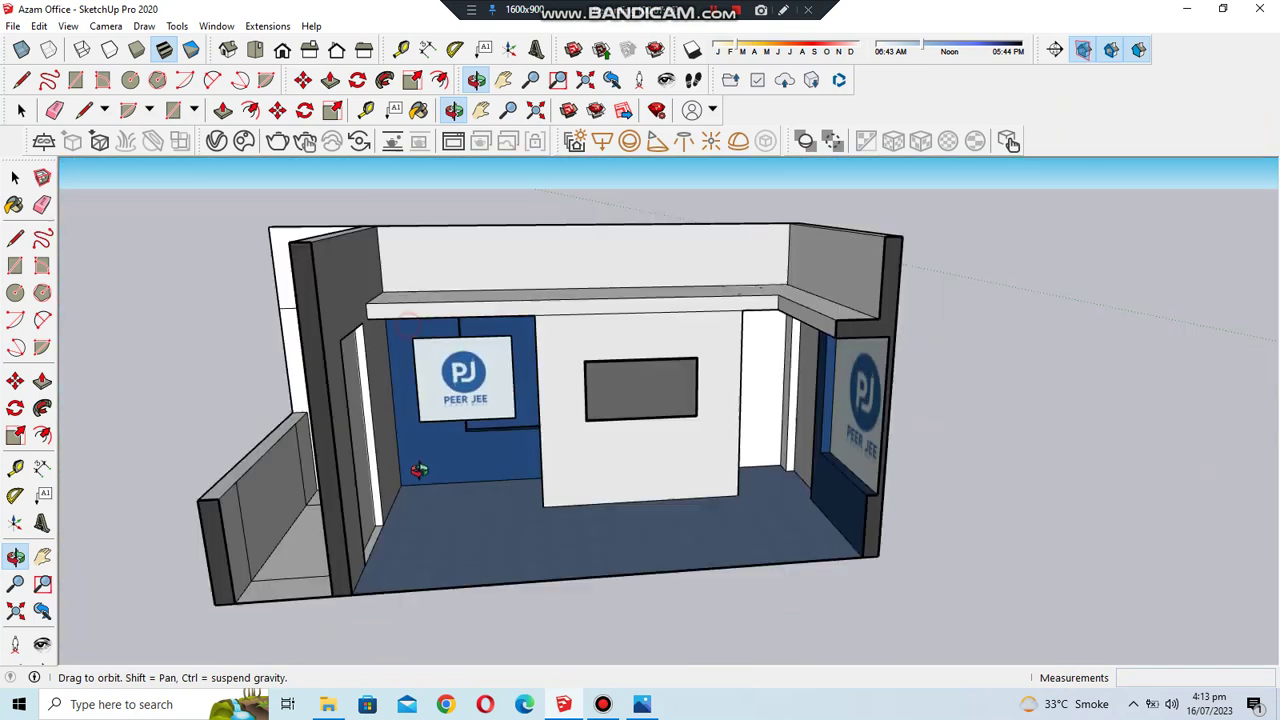
left_click_drag(785, 461, 508, 331)
left_click(44, 30)
mouse_move(69, 272)
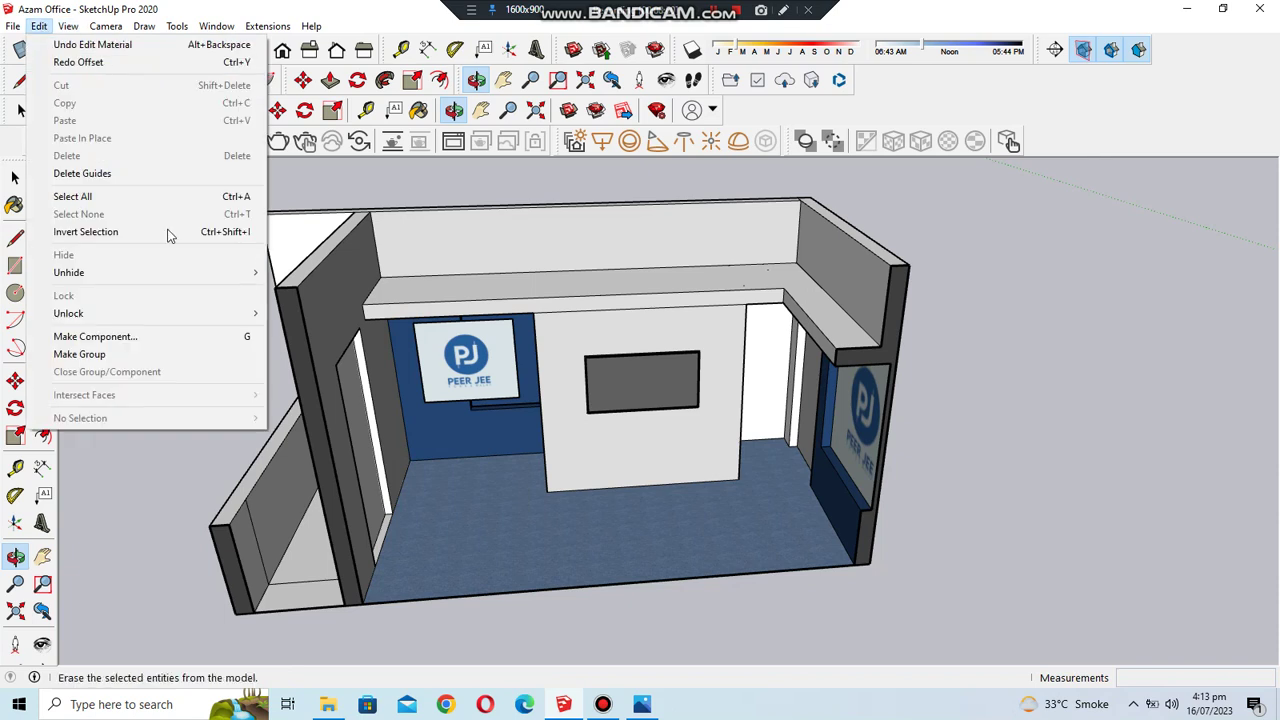
- Unhide all geometry and look at the model from the Top view
left_click(290, 308)
scroll(914, 465, "down", 3)
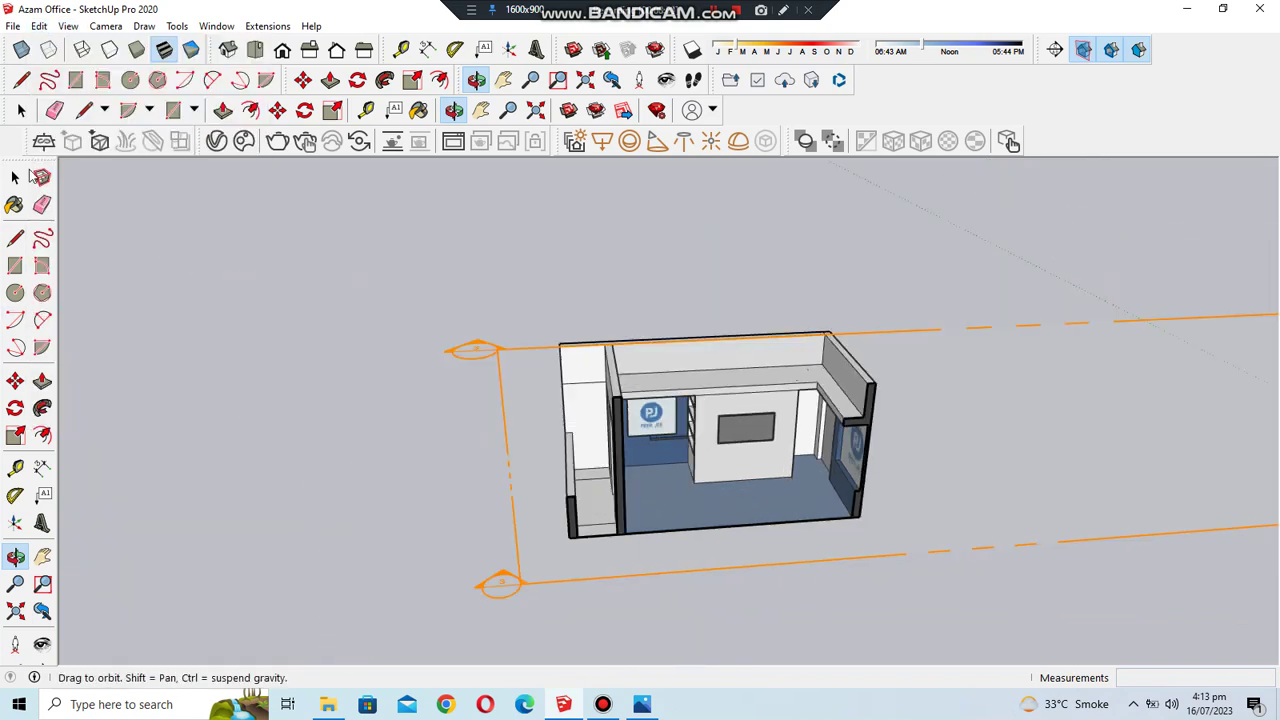
left_click(262, 52)
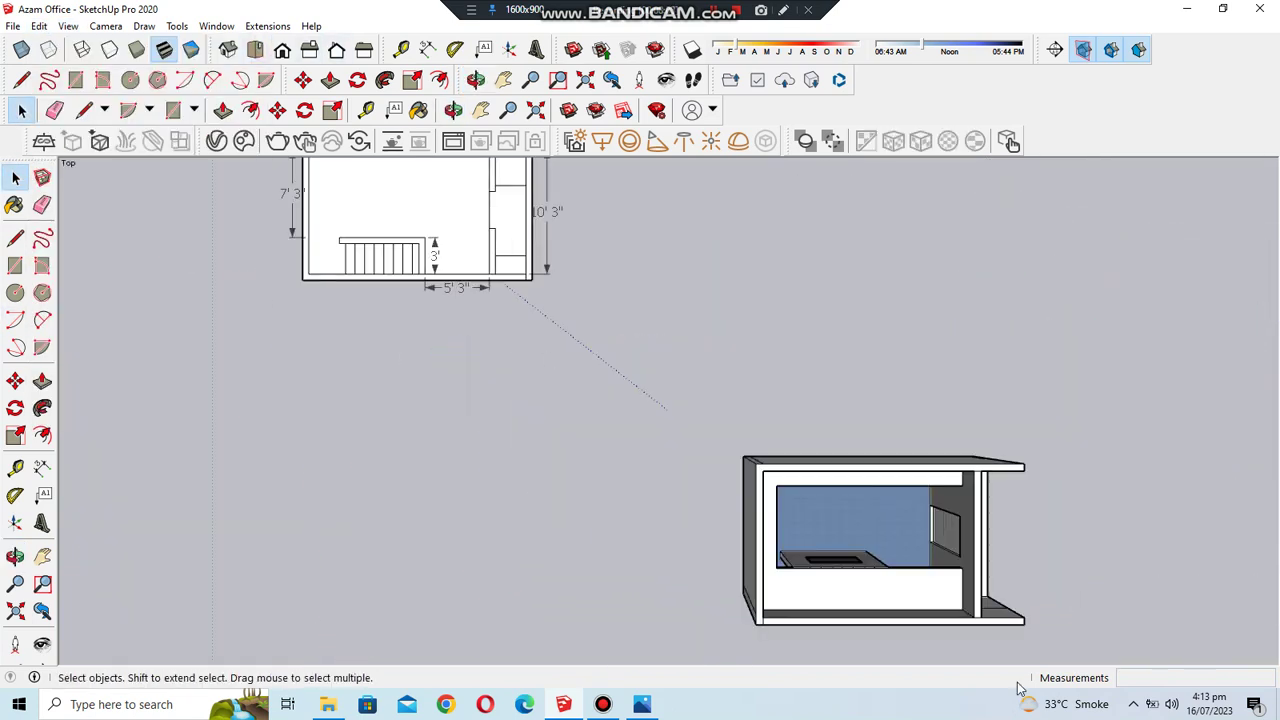
scroll(769, 435, "down", 1)
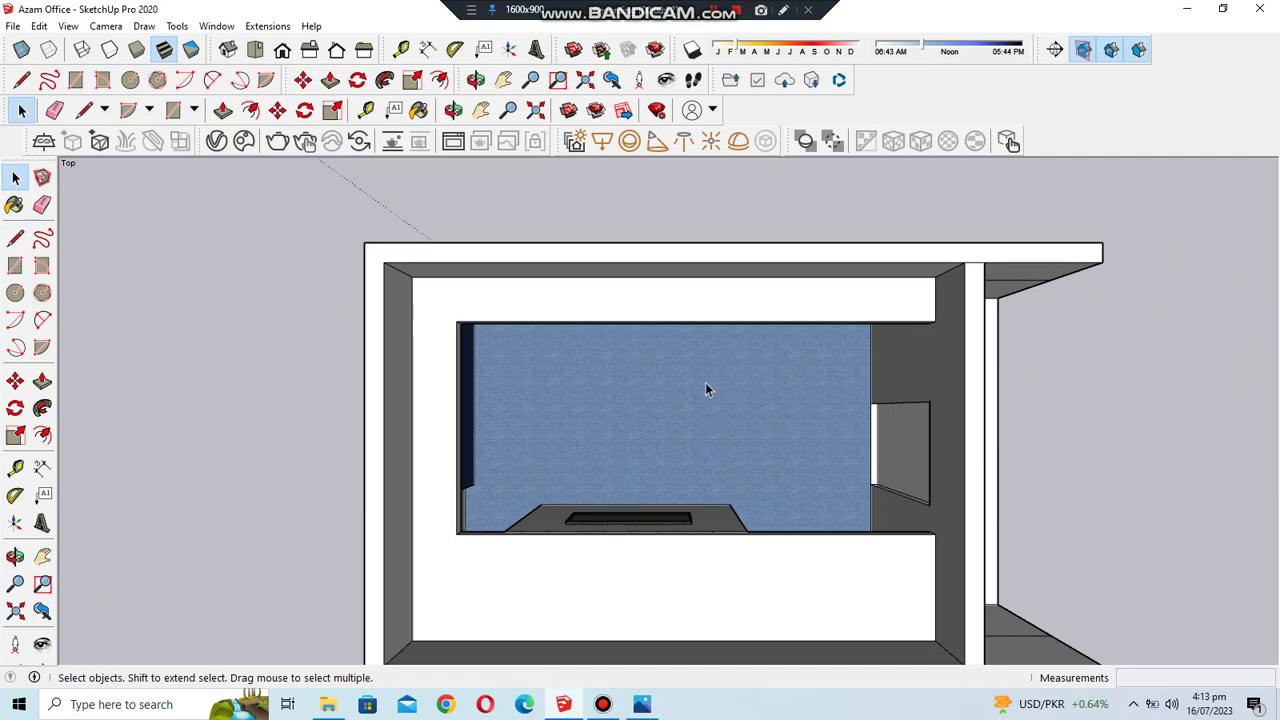
scroll(705, 389, "down", 1)
scroll(800, 425, "up", 3)
scroll(860, 405, "up", 1)
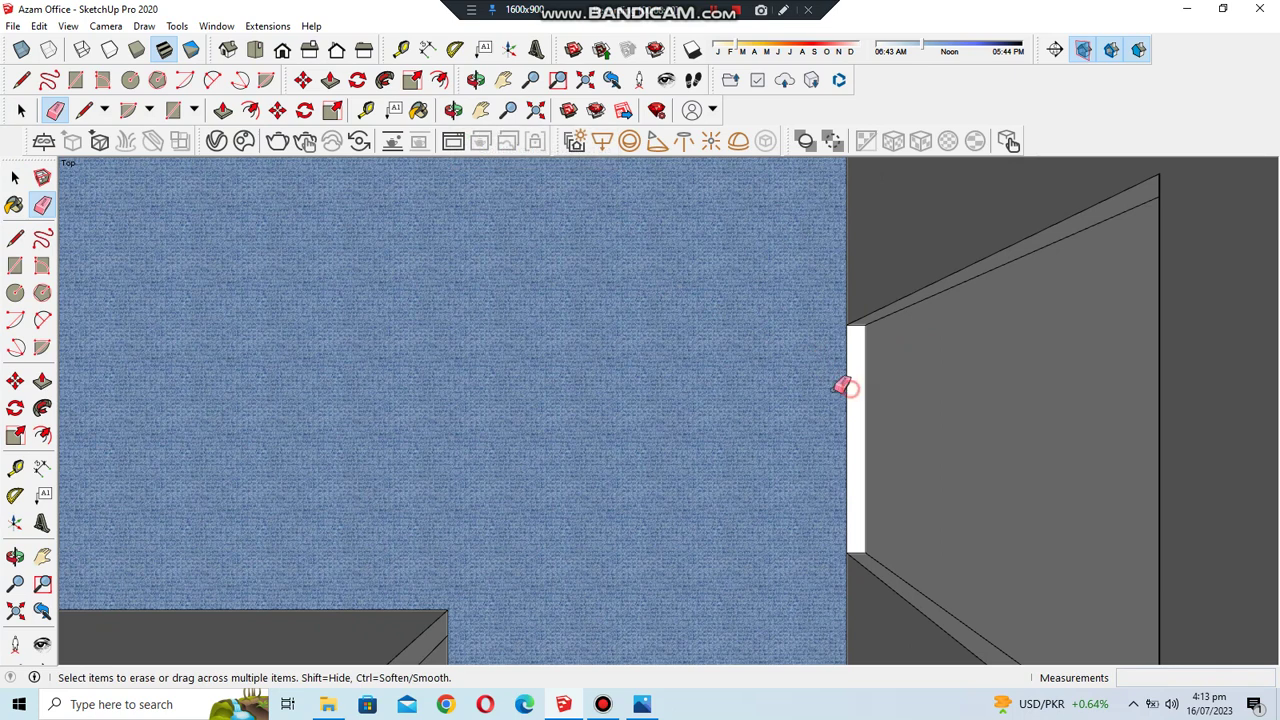
- Orbit the top view into a 3D perspective of the office beside its floor plan
key("o")
scroll(568, 303, "down", 5)
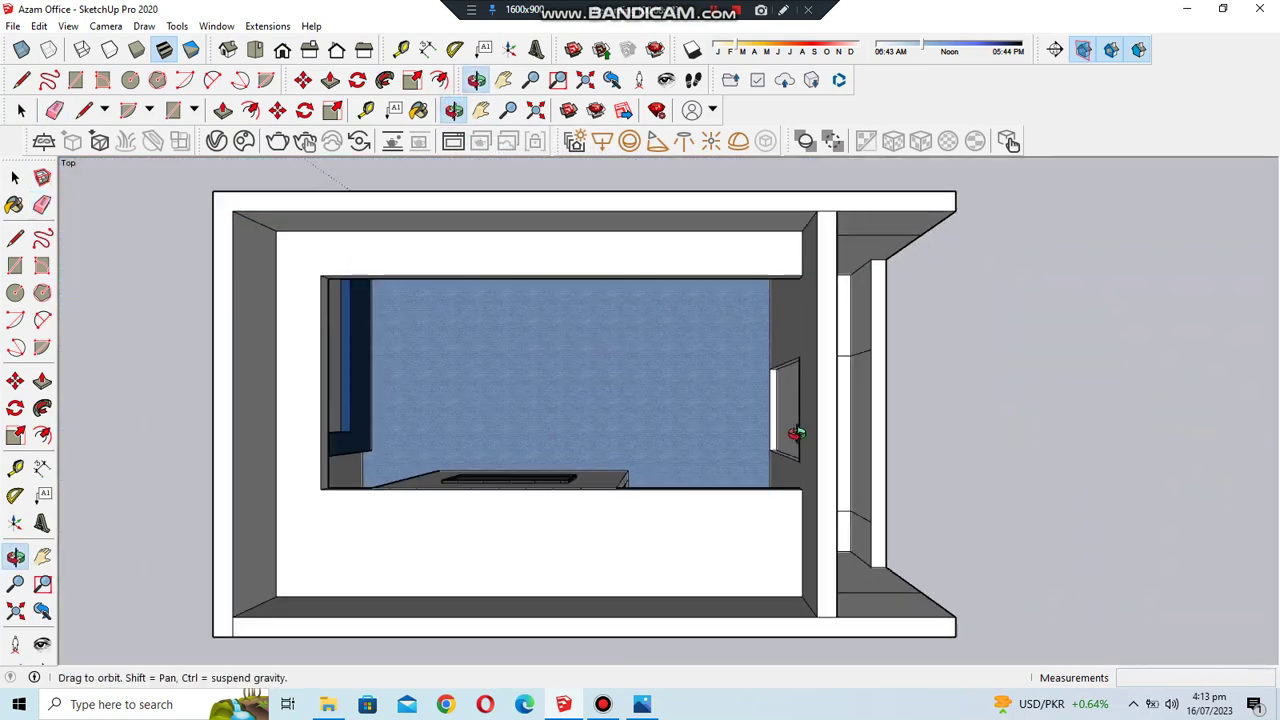
scroll(695, 368, "down", 1)
mouse_move(679, 493)
left_mouse_down()
mouse_move(443, 329)
mouse_move(829, 381)
mouse_move(487, 339)
left_mouse_up()
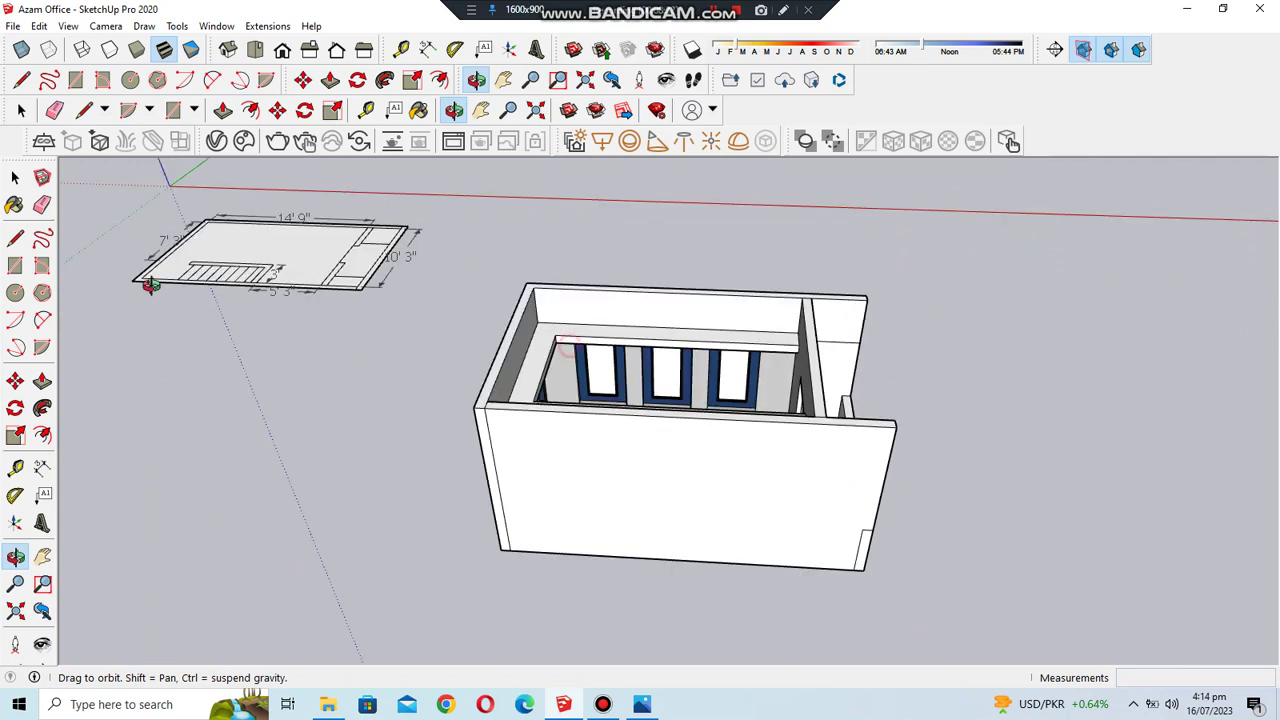
- Draw a line across the open top to close the roof face of the building
left_click(15, 238)
scroll(630, 260, "up", 2)
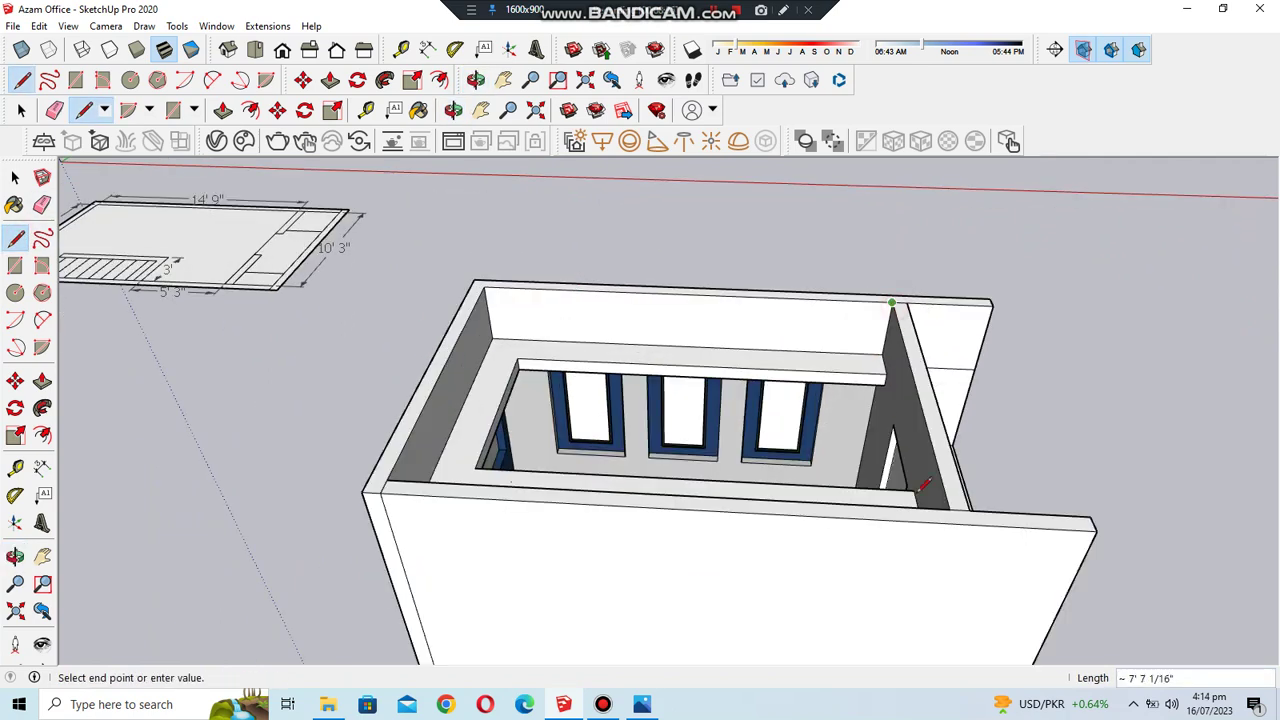
left_click(919, 490)
left_click(453, 110)
scroll(666, 251, "down", 3)
mouse_move(666, 251)
left_mouse_down()
mouse_move(526, 240)
mouse_move(511, 286)
mouse_move(580, 449)
mouse_move(477, 472)
left_mouse_up()
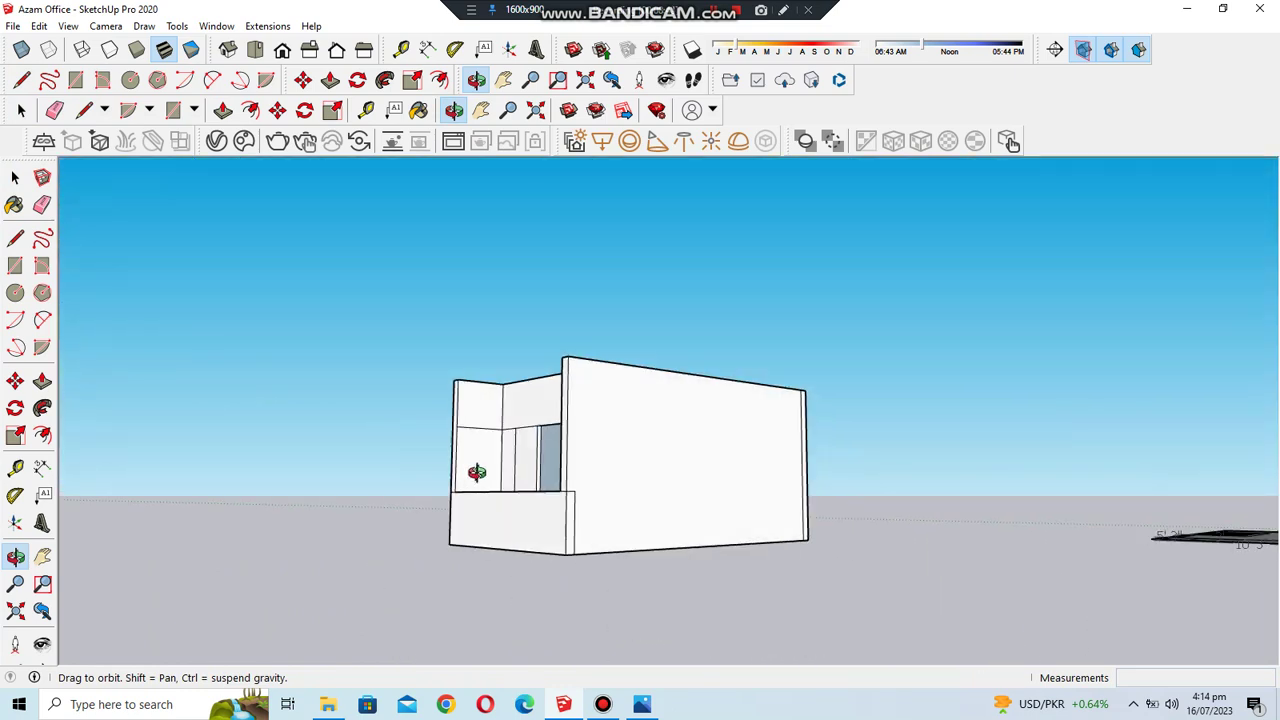
scroll(477, 472, "up", 4)
mouse_move(225, 273)
middle_mouse_down()
mouse_move(789, 414)
mouse_move(598, 401)
middle_mouse_up()
- Erase the glass panel in the front opening and check the ceiling face
right_click(598, 401)
left_click(625, 443)
scroll(680, 400, "up", 2)
scroll(720, 345, "up", 3)
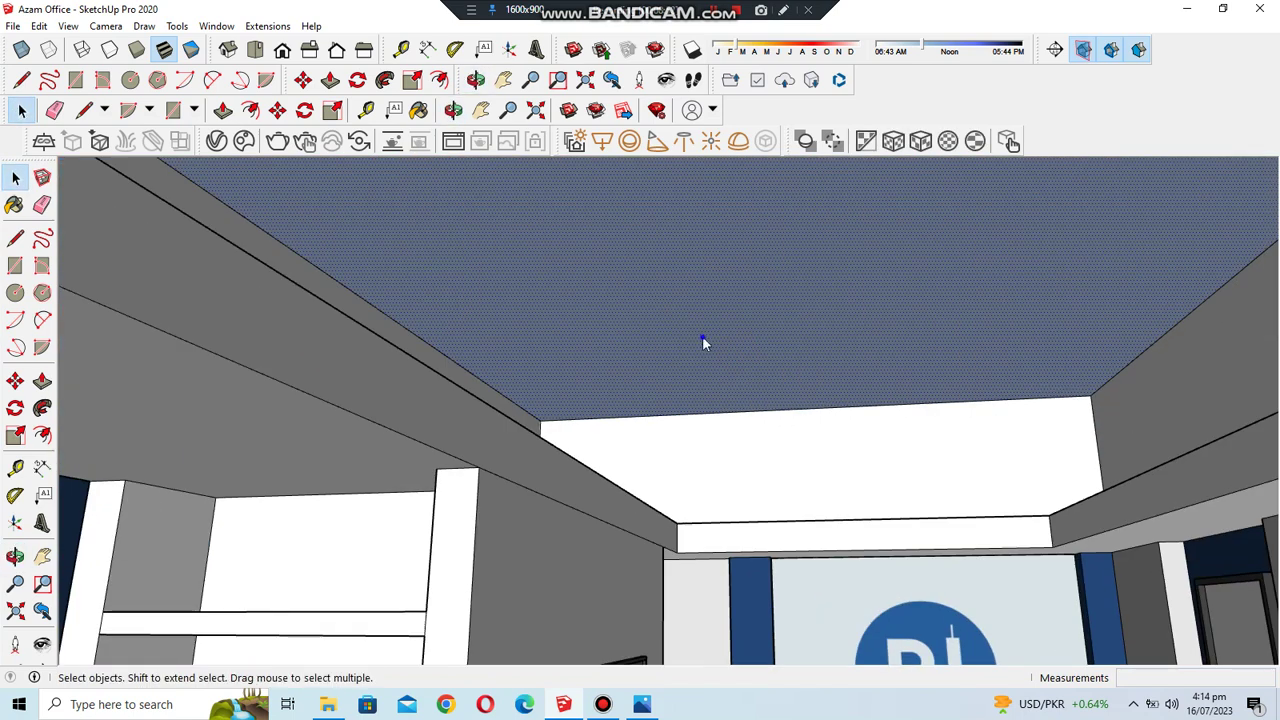
right_click(702, 337)
left_click(762, 494)
scroll(702, 380, "down", 5)
scroll(722, 468, "up", 3)
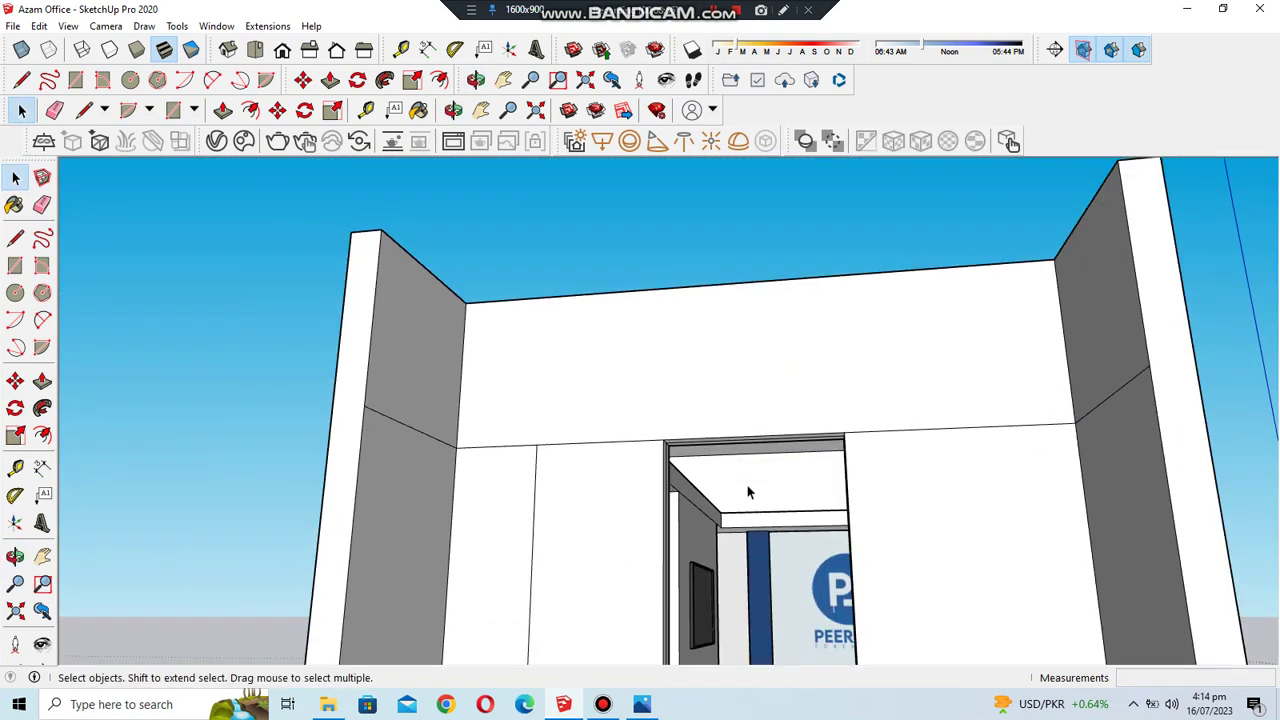
scroll(774, 417, "up", 3)
mouse_move(774, 417)
middle_mouse_down()
mouse_move(719, 645)
mouse_move(676, 352)
middle_mouse_up()
scroll(676, 352, "down", 3)
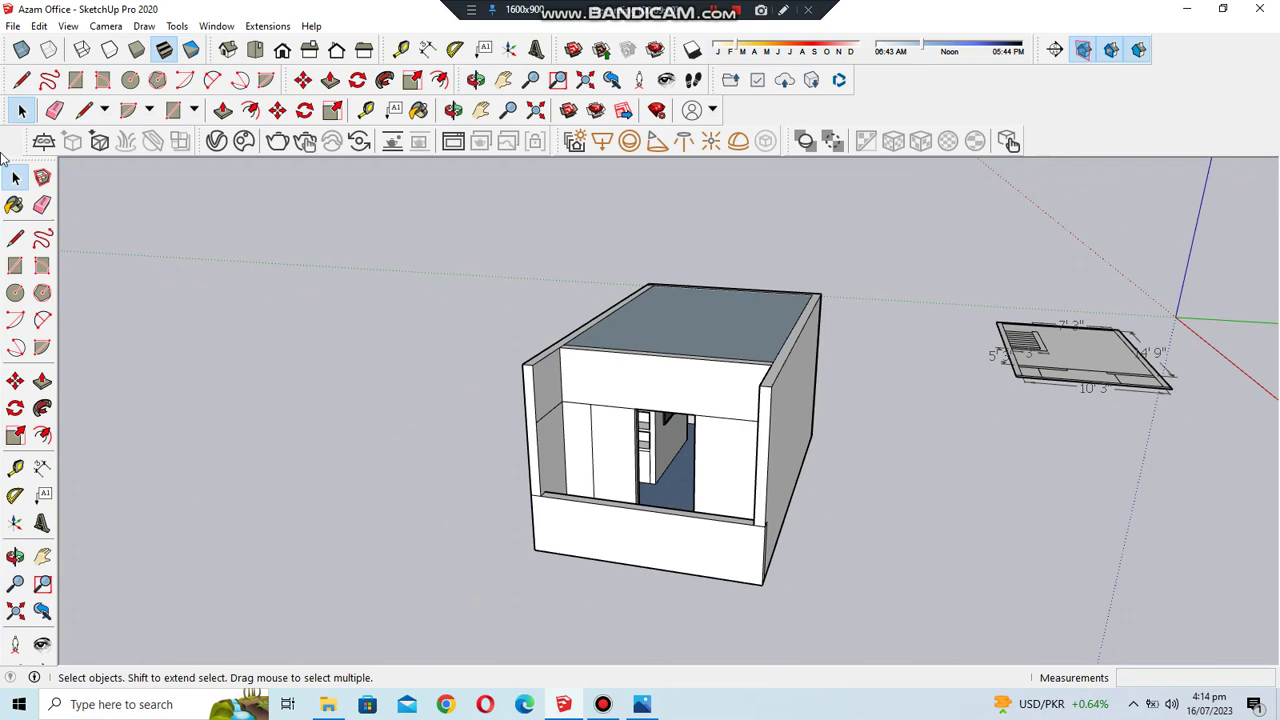
- Unhide all geometry to restore the door panel and switch to Top view
left_click(39, 26)
left_click(316, 306)
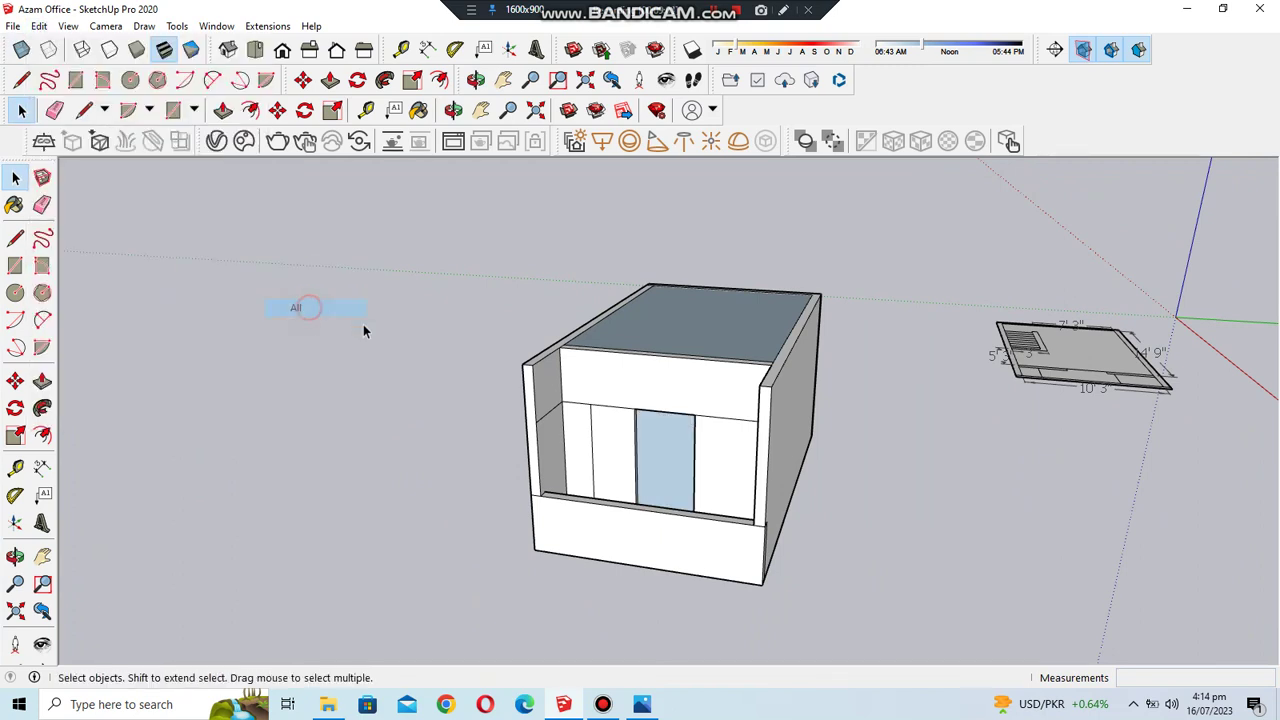
left_click(455, 112)
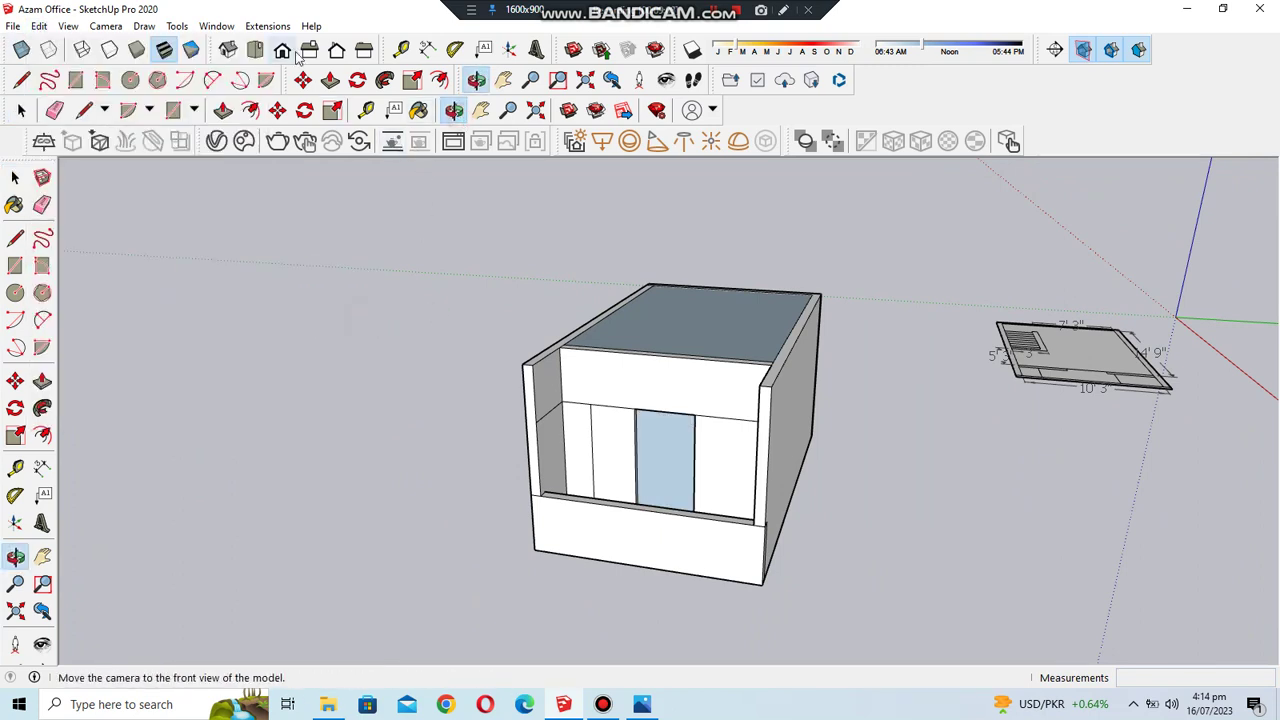
left_click(255, 50)
- Place a section plane on the building's top face
mouse_move(730, 465)
left_mouse_down()
mouse_move(743, 280)
mouse_move(659, 440)
mouse_move(661, 402)
left_mouse_up()
left_click(1055, 50)
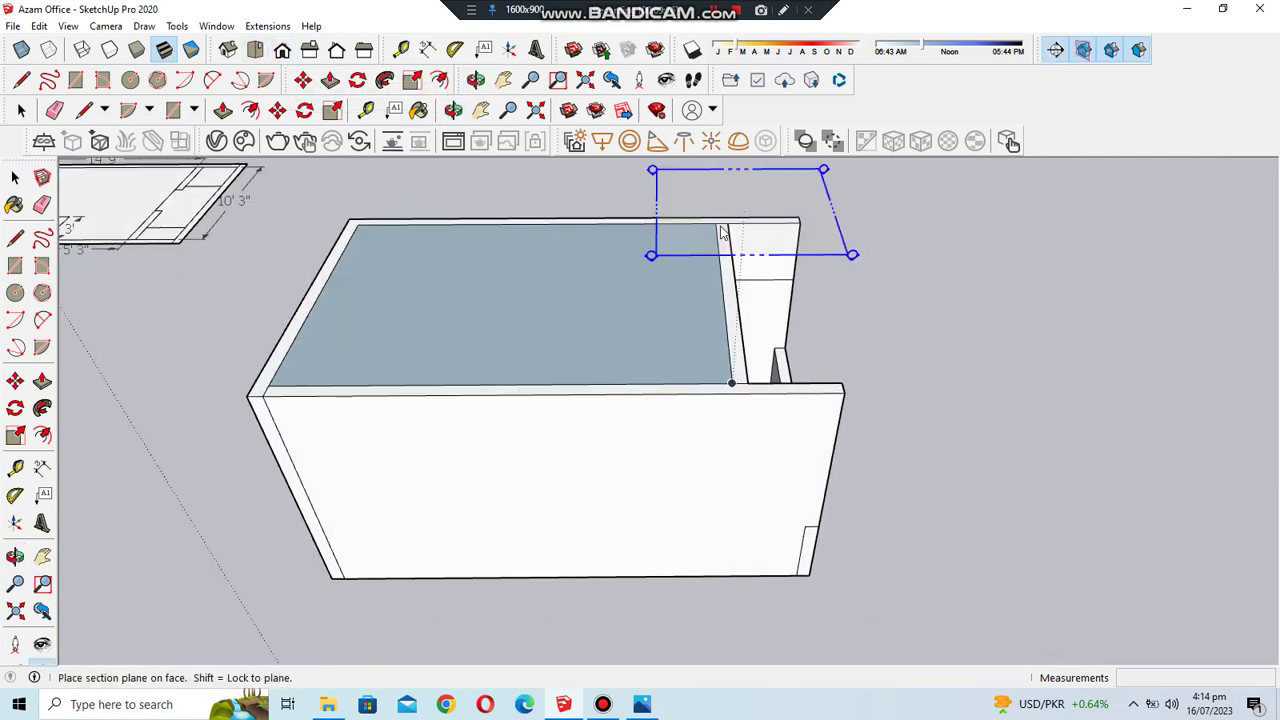
left_click(590, 276)
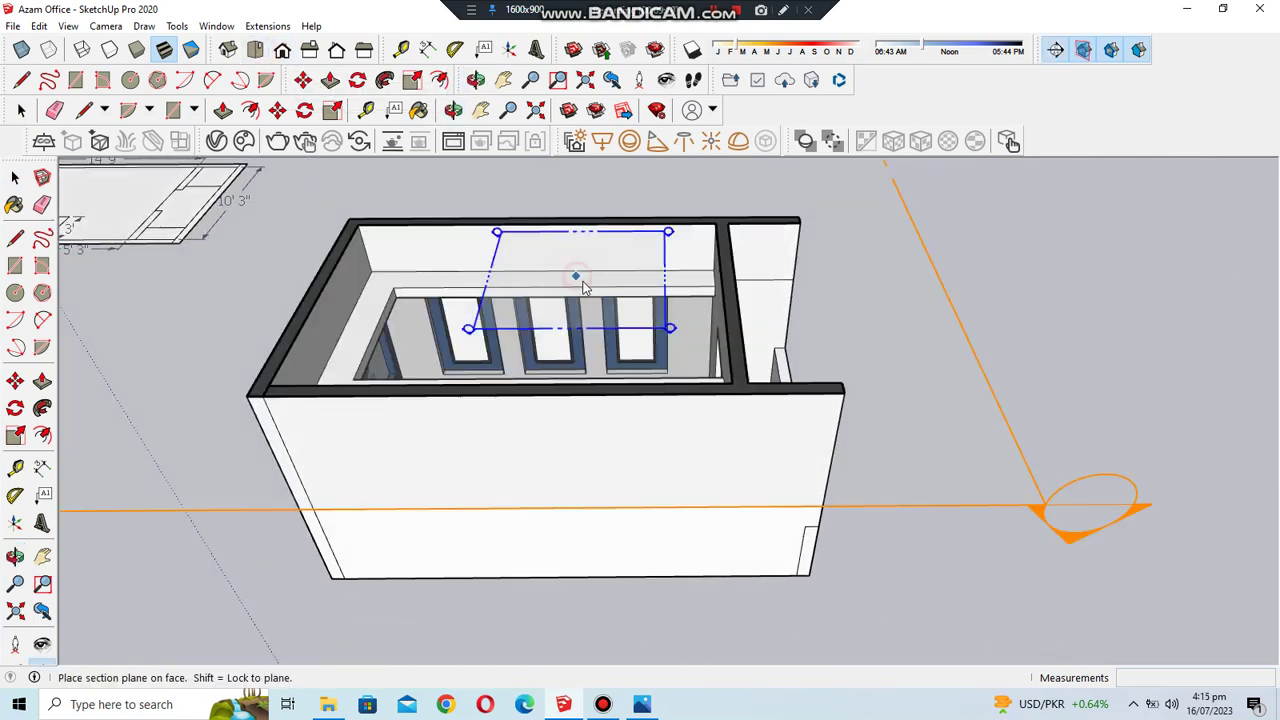
key("Return")
- Lower the section plane to cut the building horizontally and hide it
key("space")
left_click(343, 287)
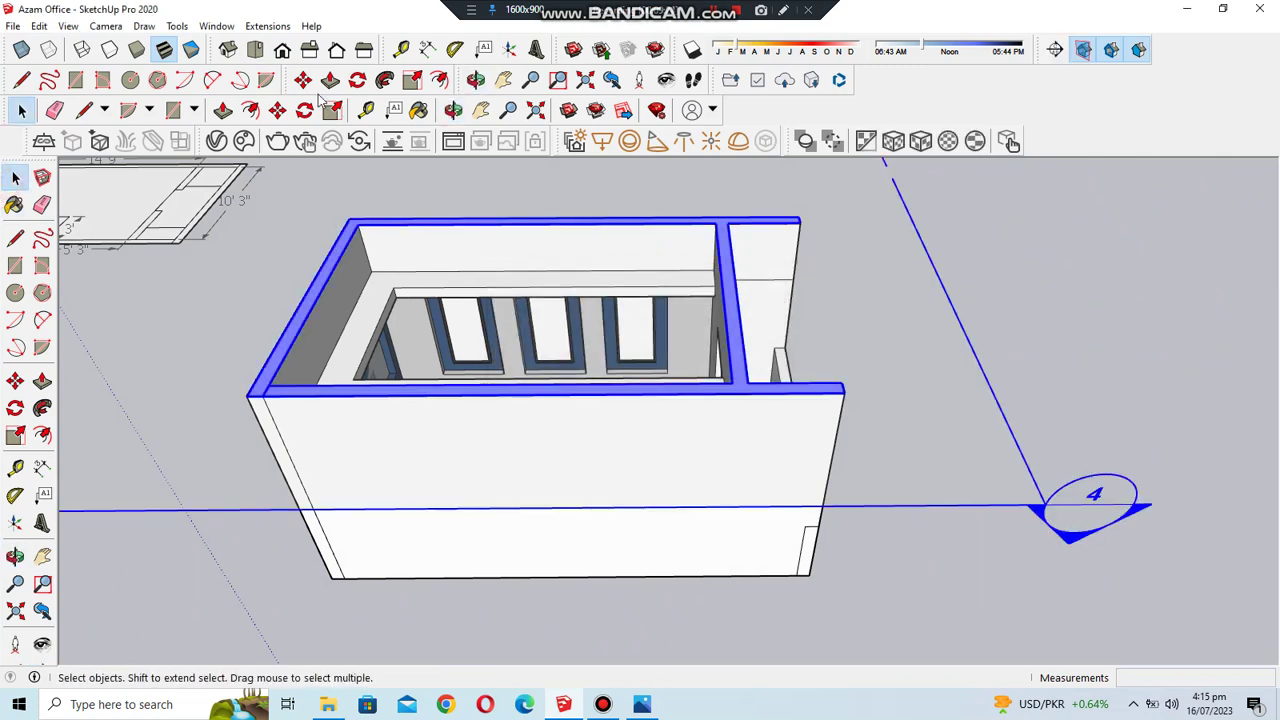
left_click(889, 222)
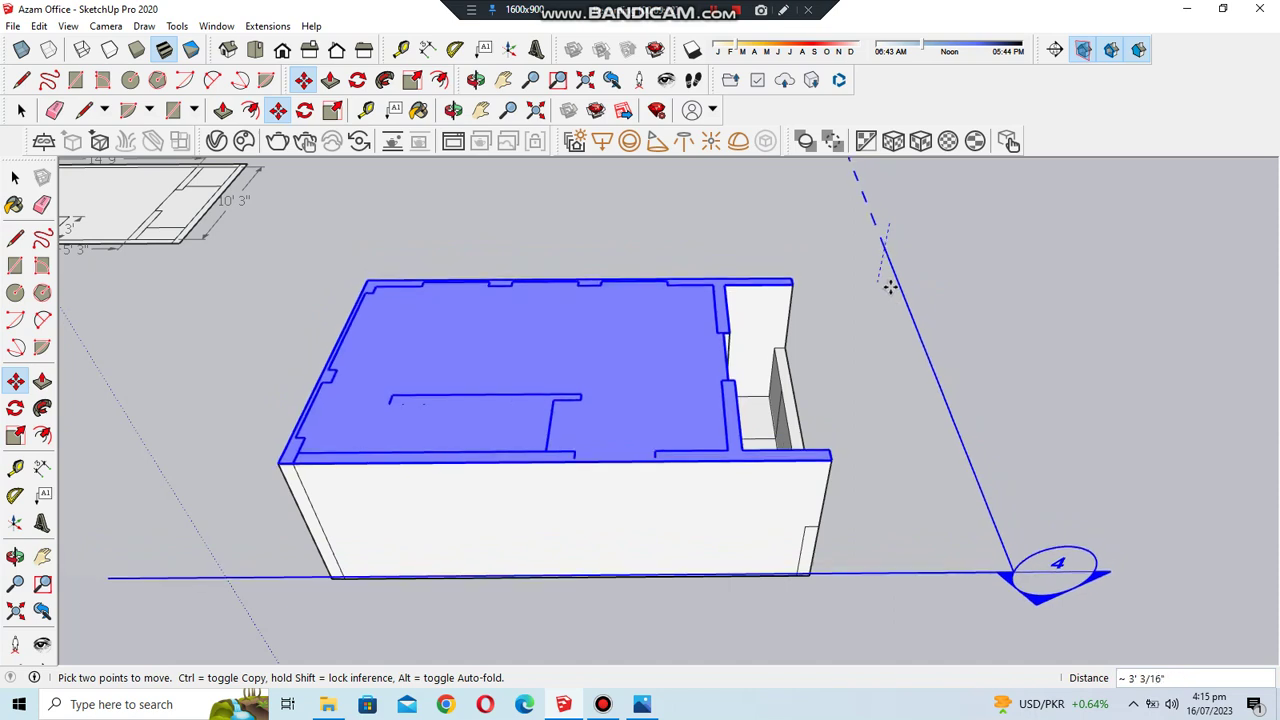
left_click(787, 283)
key("space")
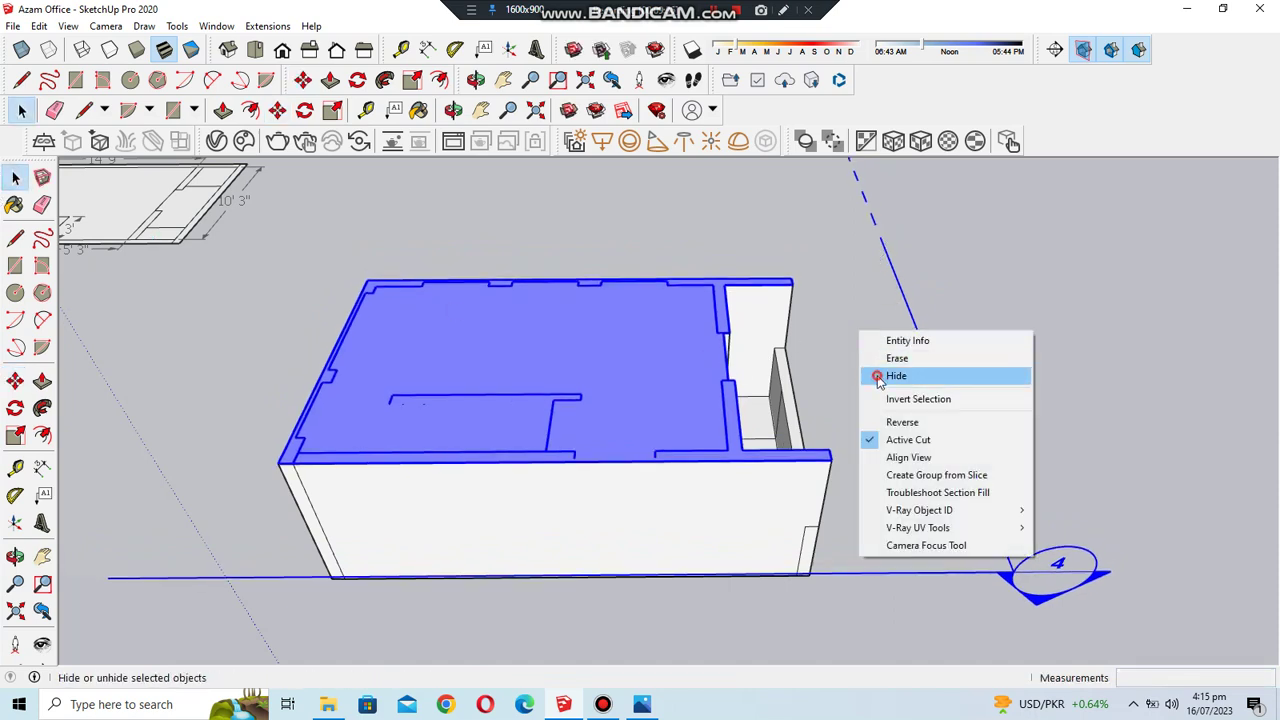
left_click(896, 376)
- Review the section plane's options, then open the exported view a.JPG
scroll(640, 360, "up", 2)
scroll(950, 335, "down", 3)
scroll(986, 214, "up", 1)
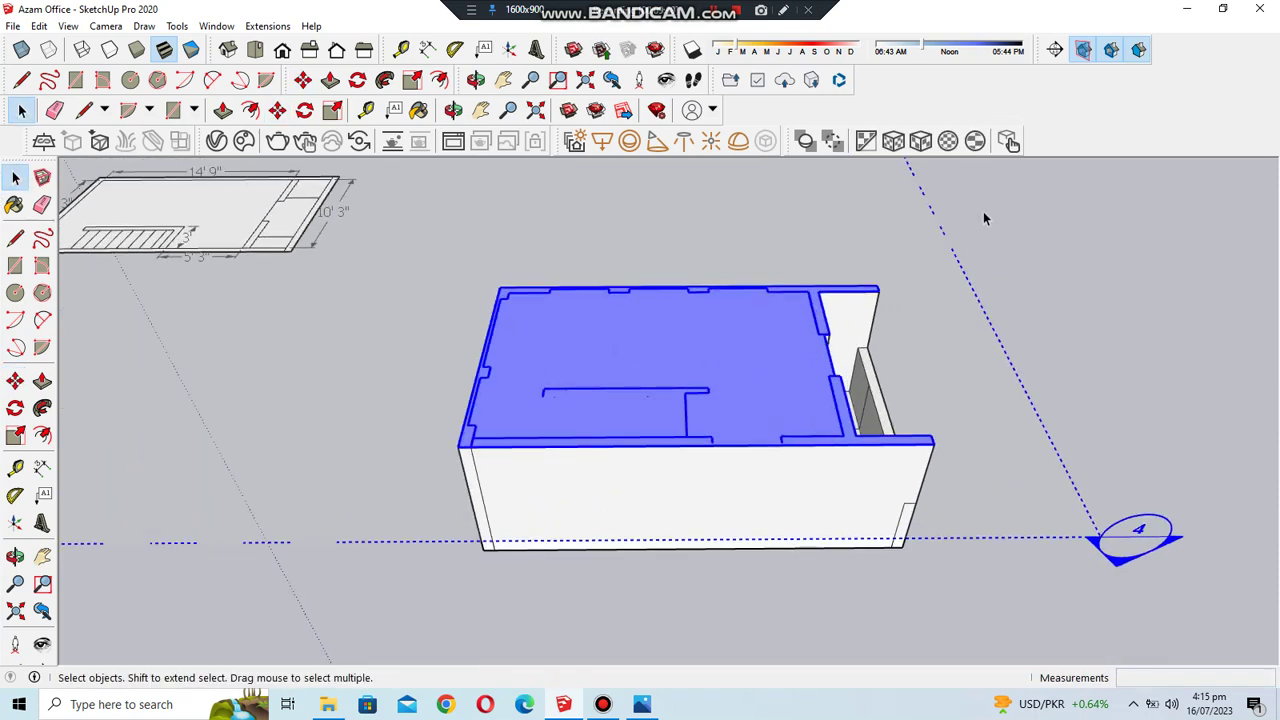
scroll(986, 214, "up", 1)
right_click(910, 265)
left_click(955, 305)
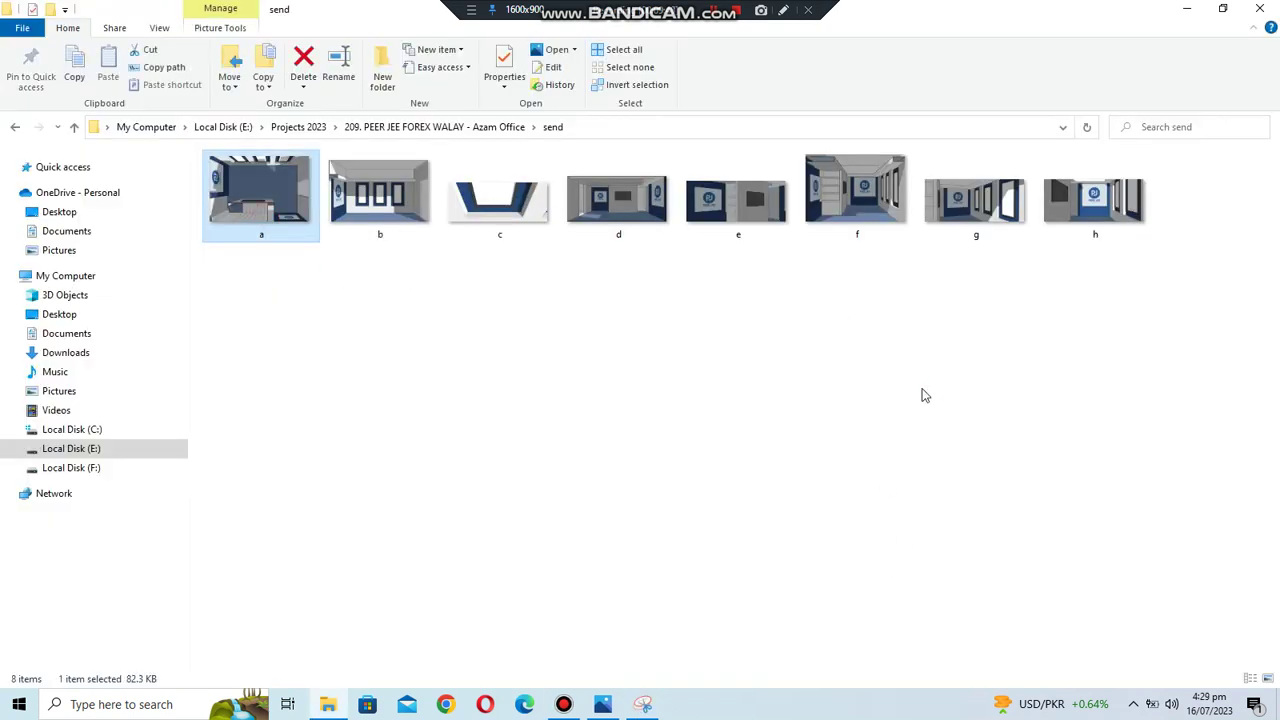
key("Return")
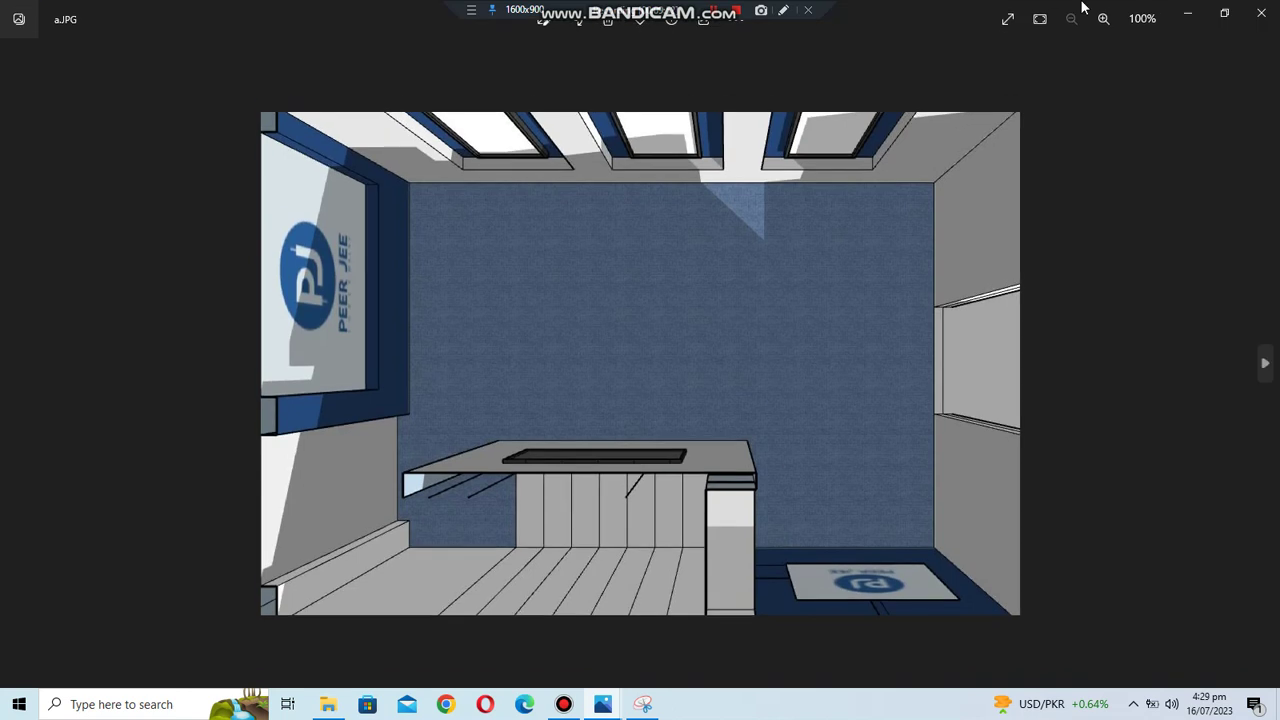
- Page forward through the exported office renders from a.JPG to c.JPG
key("Right")
key("Right")
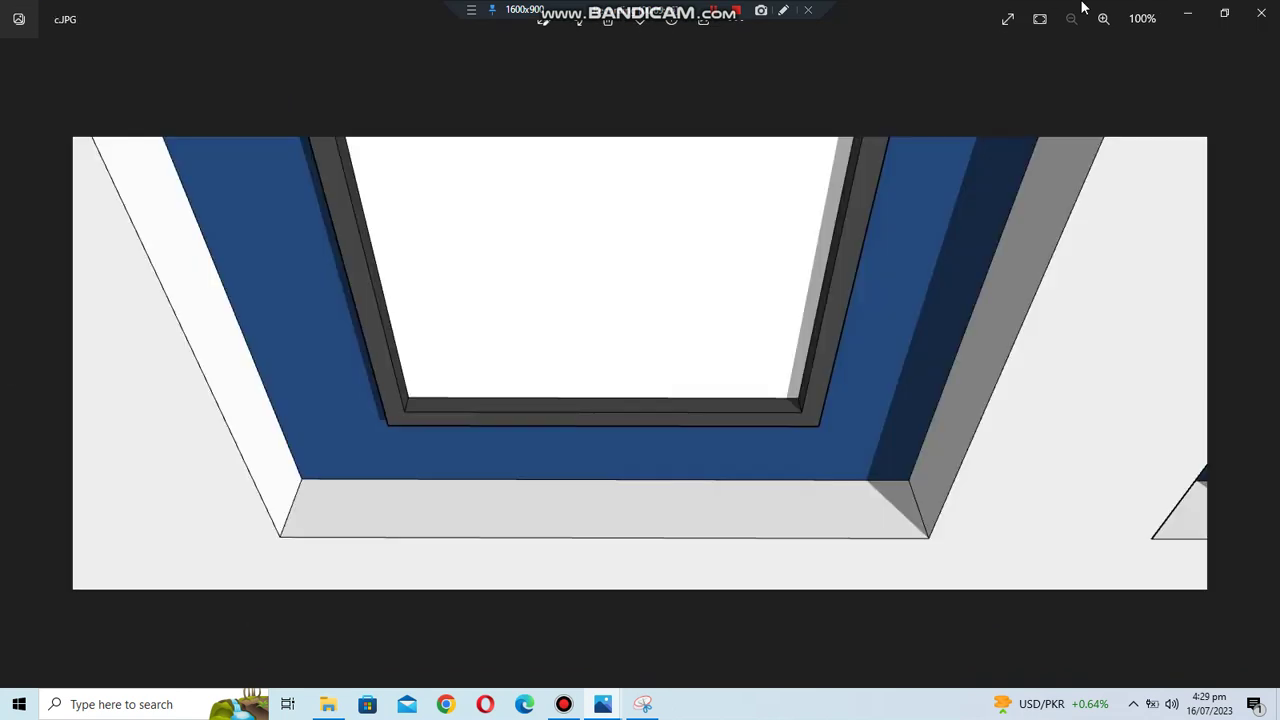
key("Right")
key("Right")
key("Right")
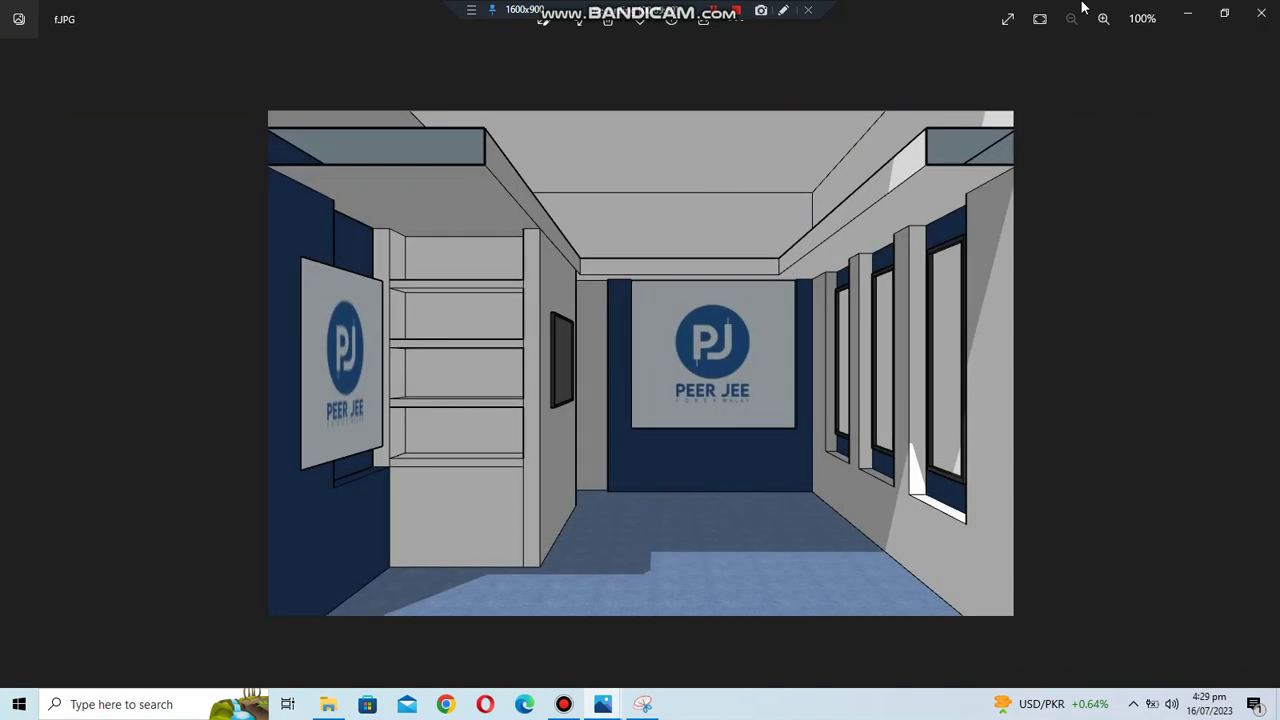